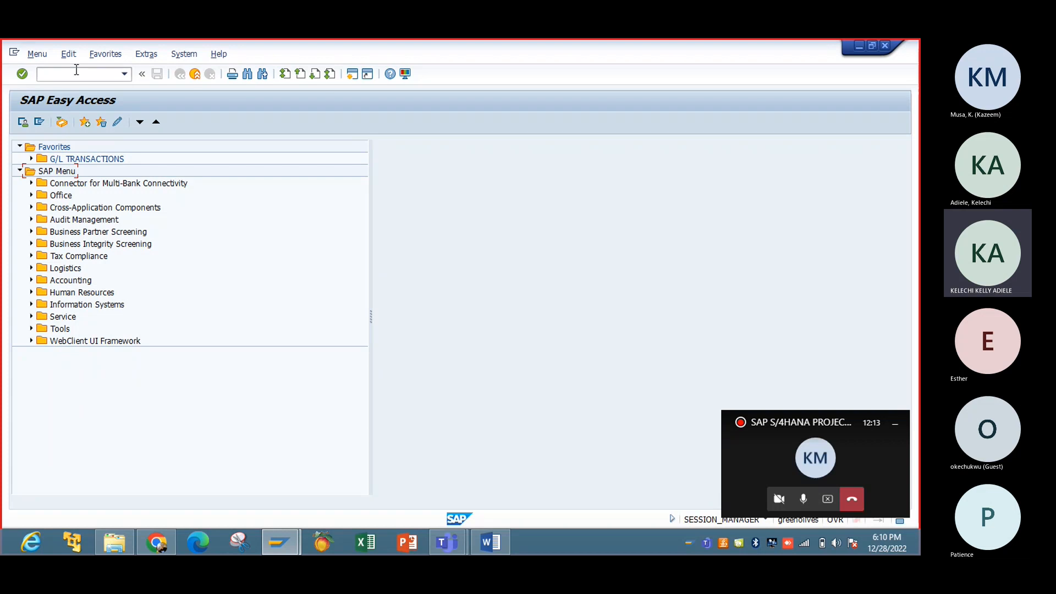
Step: Run transaction SPRO and open the SAP Reference IMG
{"action": "left_click", "coordinate": [76, 73]}
{"action": "type", "text": "spro"}
{"action": "key", "text": "Return"}
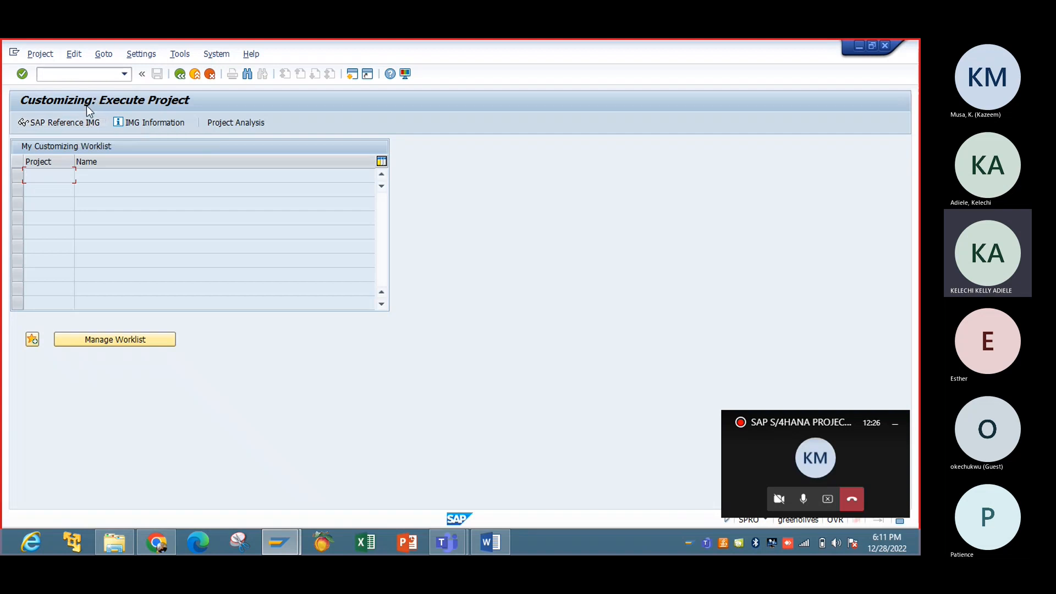
{"action": "left_click", "coordinate": [87, 121]}
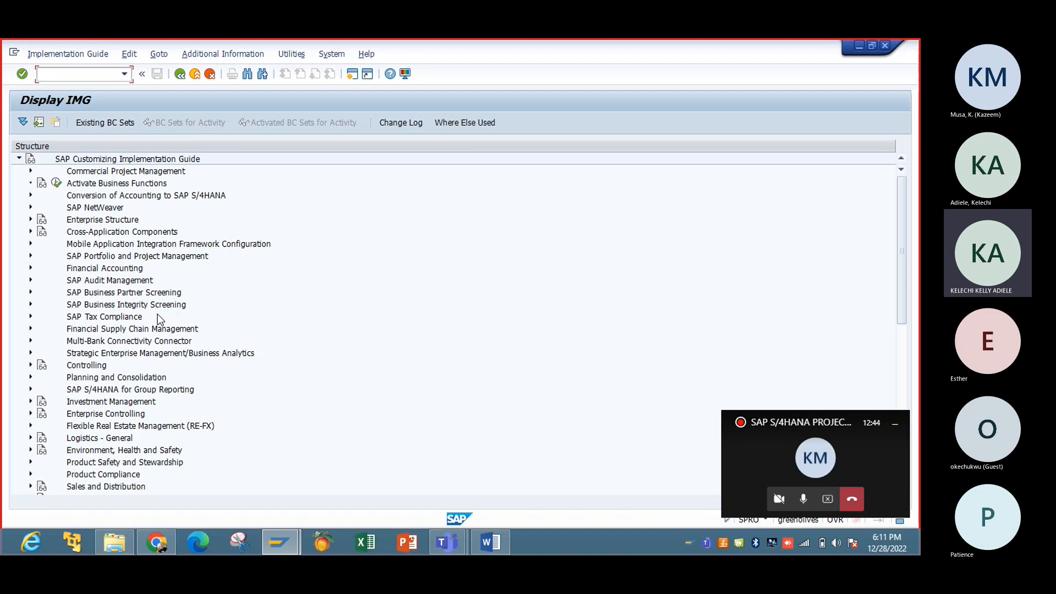
Step: Expand Enterprise Structure > Definition > Financial Accounting in the IMG tree
{"action": "left_click", "coordinate": [31, 219]}
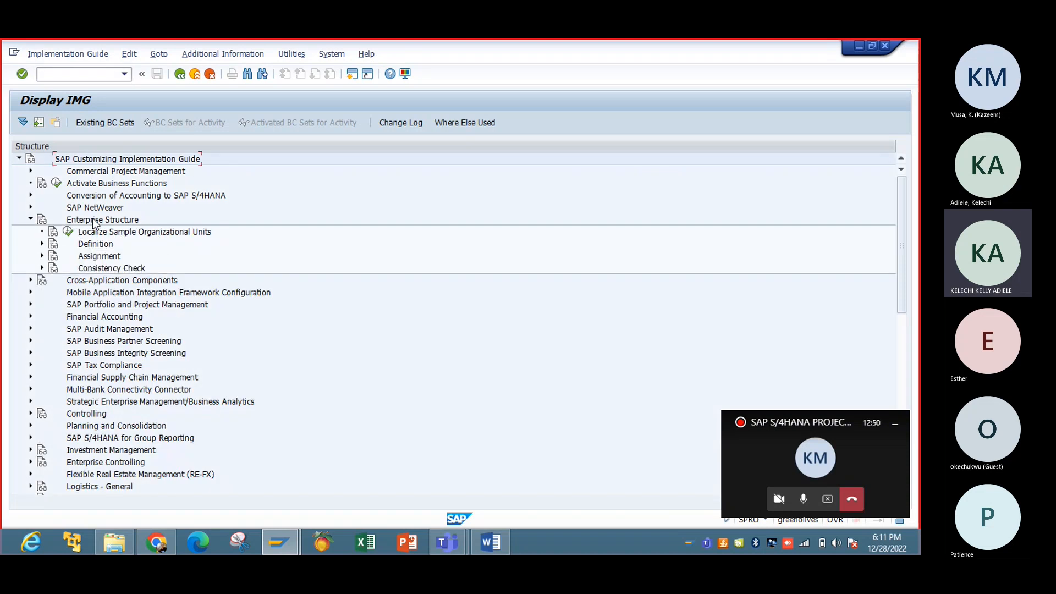
{"action": "left_click", "coordinate": [42, 243]}
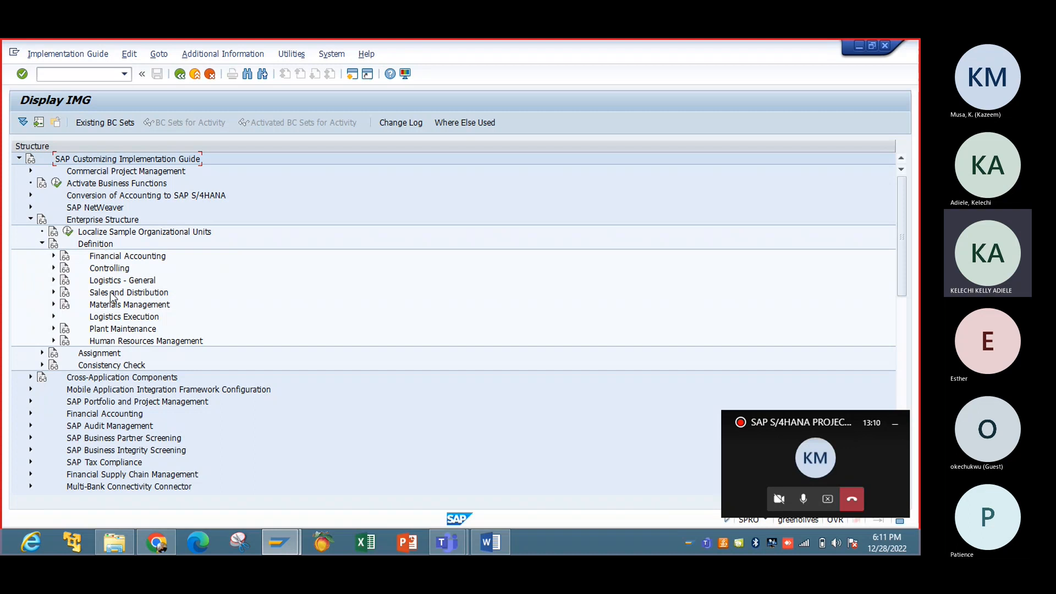
{"action": "left_click", "coordinate": [54, 256]}
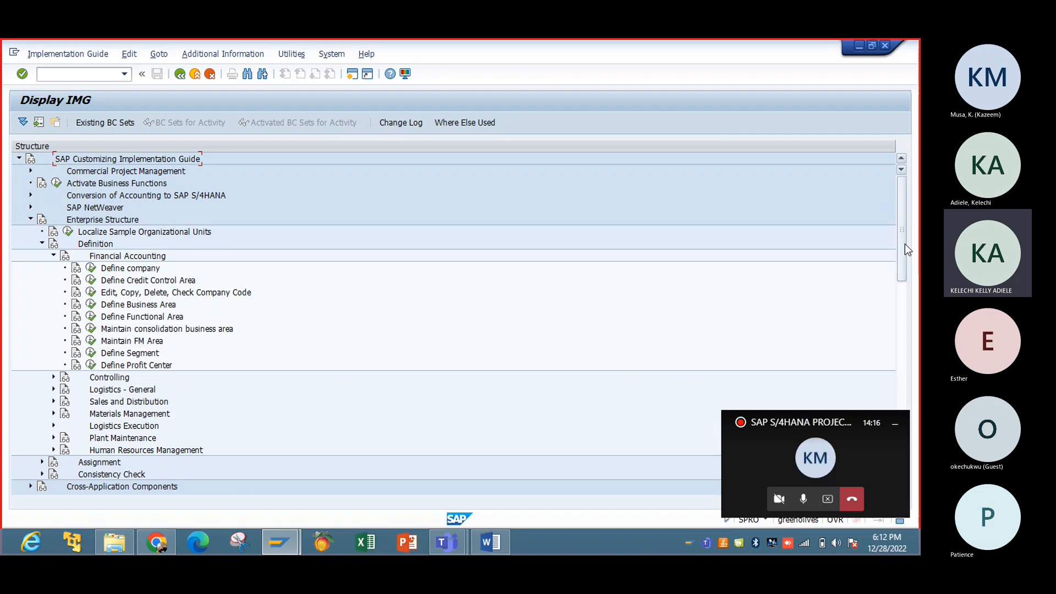
Step: Expand the Sales and Distribution and Logistics Execution nodes under Definition
{"action": "left_click_drag", "start_coordinate": [906, 245], "coordinate": [904, 251]}
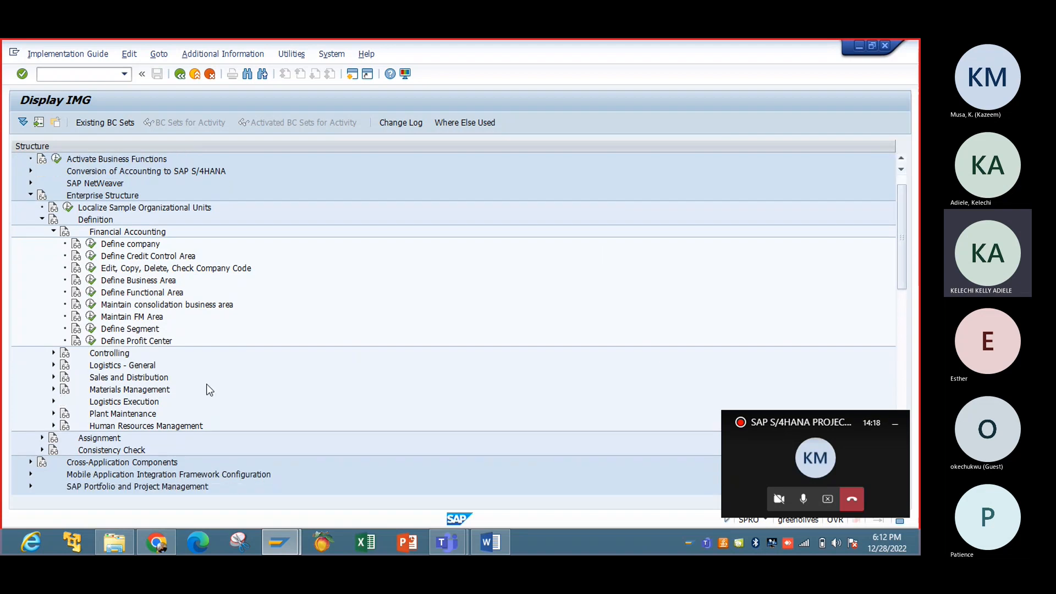
{"action": "left_click", "coordinate": [53, 378]}
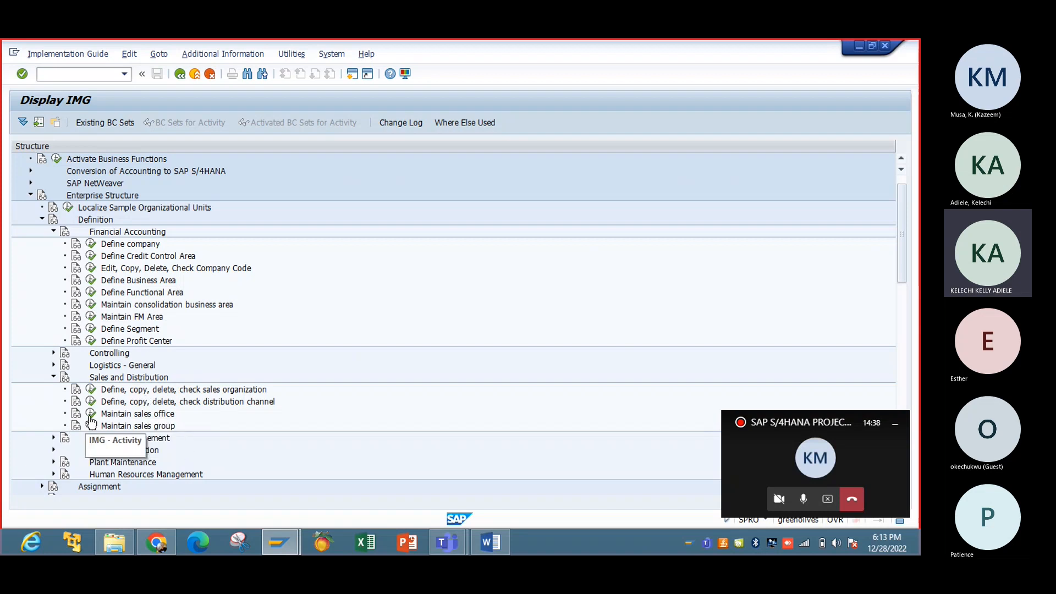
{"action": "left_click", "coordinate": [52, 451]}
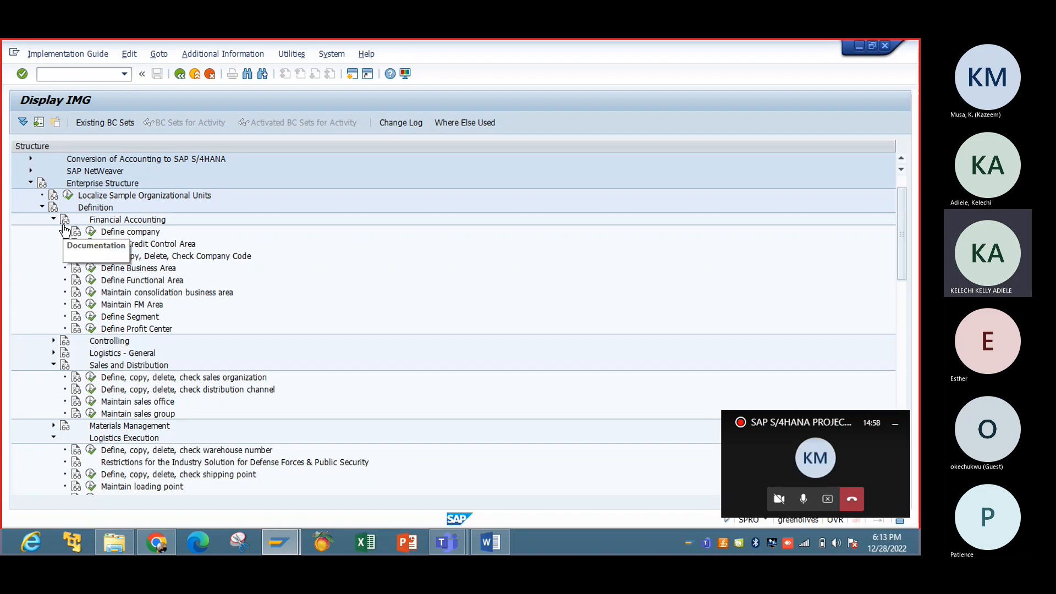
{"action": "right_click", "coordinate": [91, 380]}
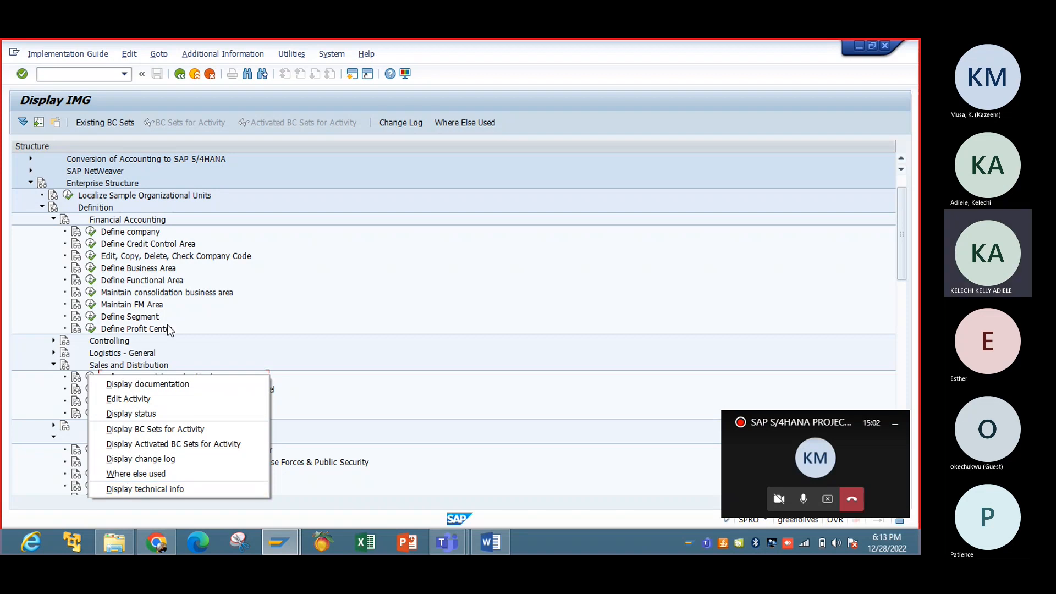
{"action": "left_click", "coordinate": [142, 368]}
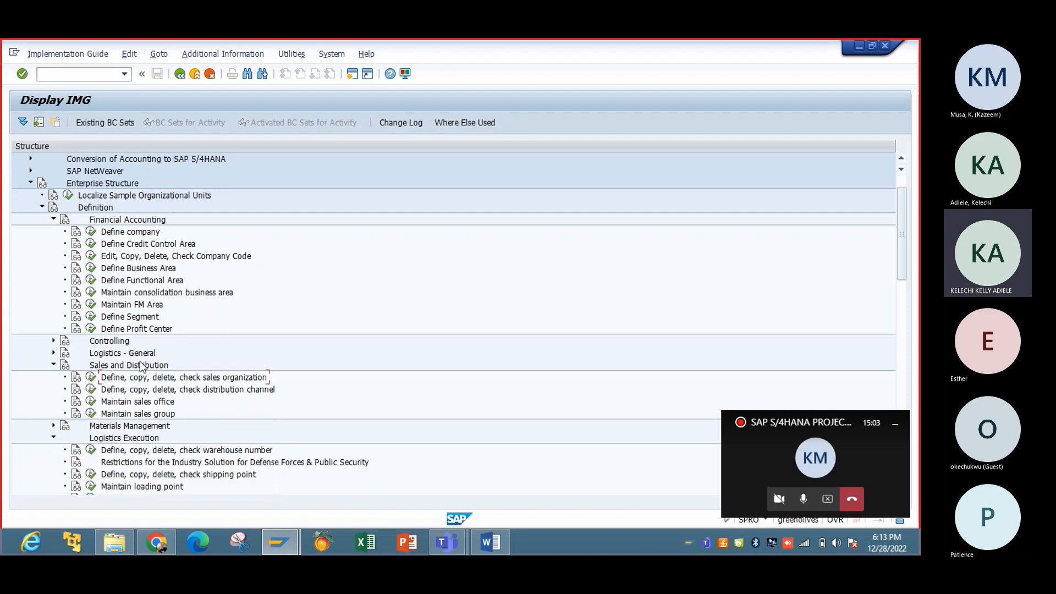
{"action": "right_click", "coordinate": [90, 378]}
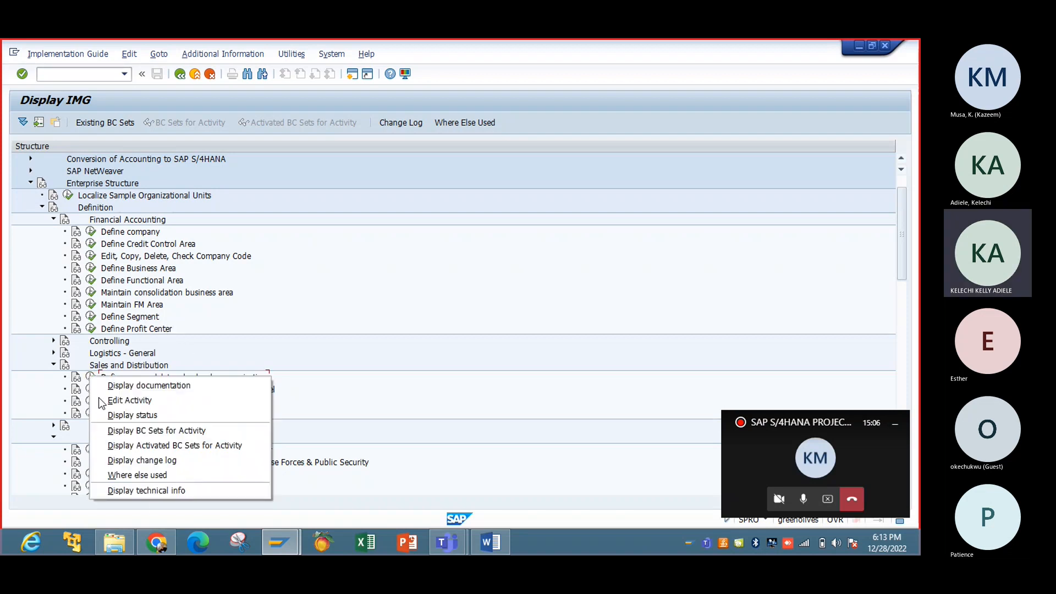
{"action": "left_click", "coordinate": [154, 491]}
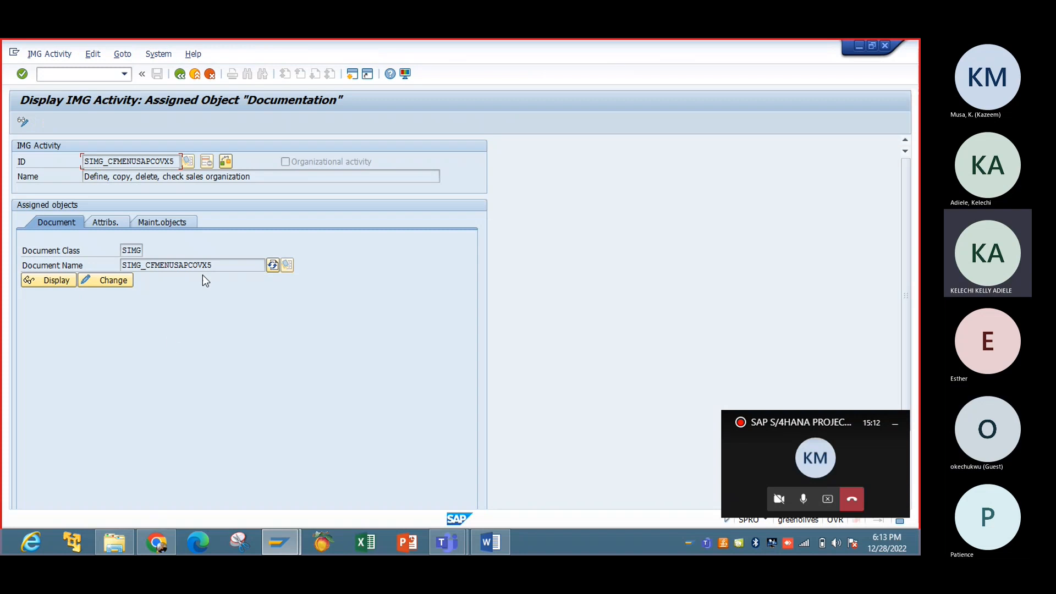
{"action": "left_click_drag", "start_coordinate": [214, 265], "coordinate": [195, 265]}
{"action": "left_click", "coordinate": [181, 77]}
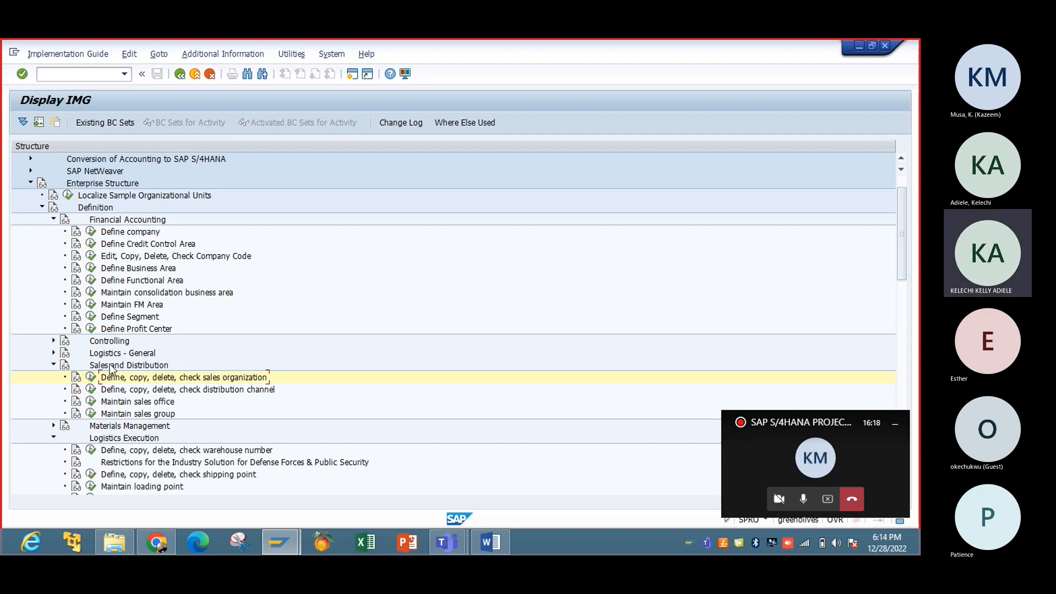
Step: Run the sales organization activity and choose Define Sales Organization to list entries 0001, 0003, 1000, 2000
{"action": "left_click", "coordinate": [91, 379]}
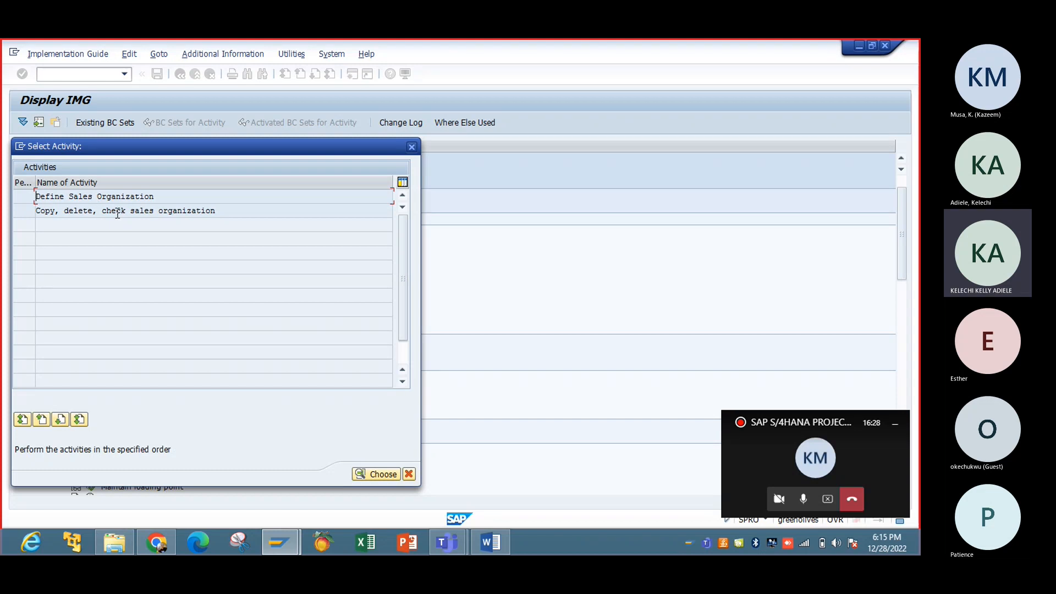
{"action": "double_click", "coordinate": [116, 198]}
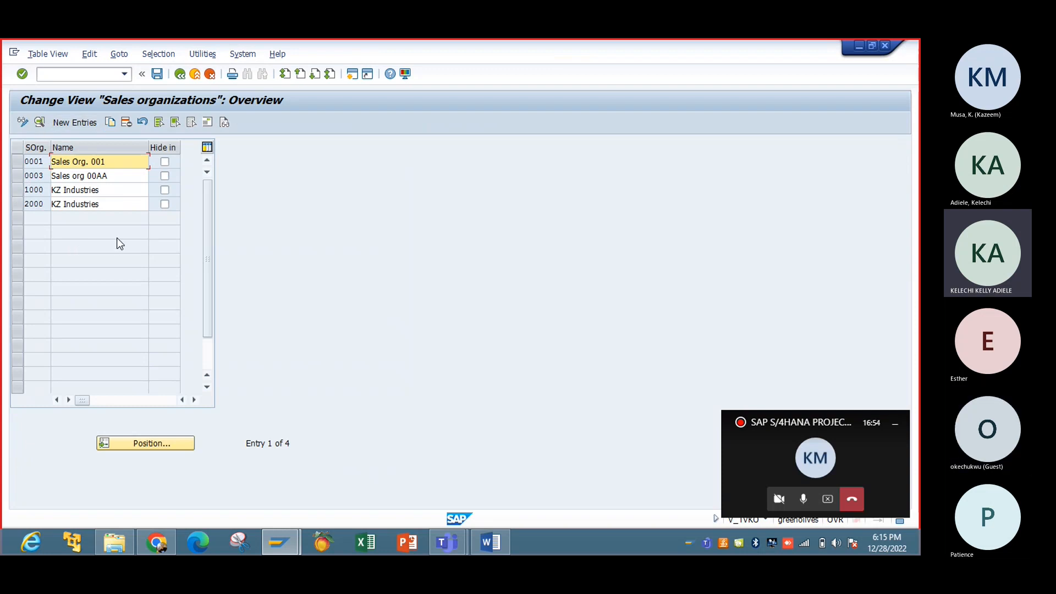
Step: Select sales organization 0001 as the copy template
{"action": "left_click", "coordinate": [17, 164]}
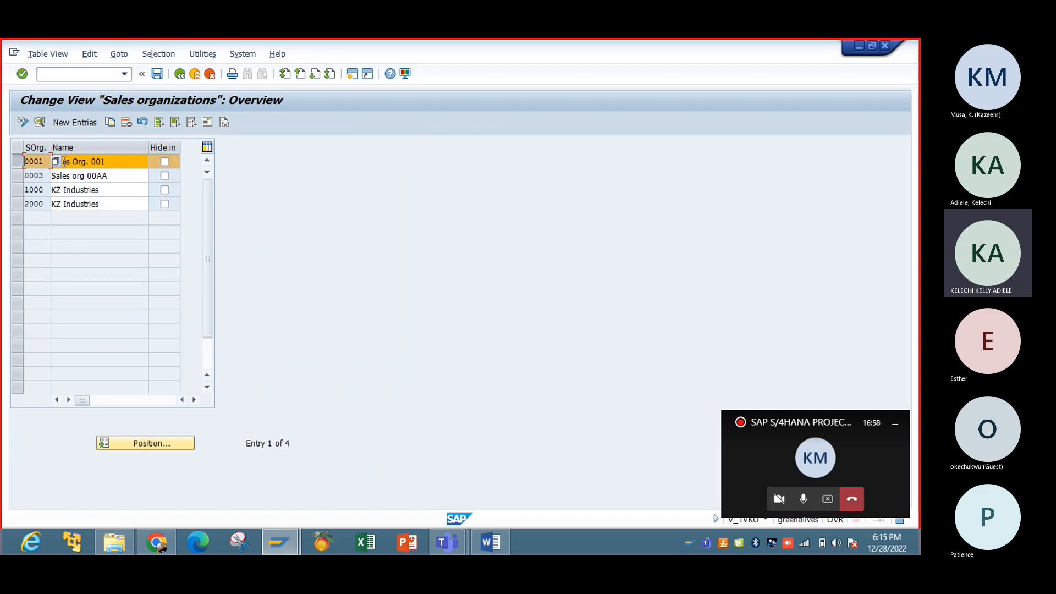
{"action": "left_click", "coordinate": [18, 164]}
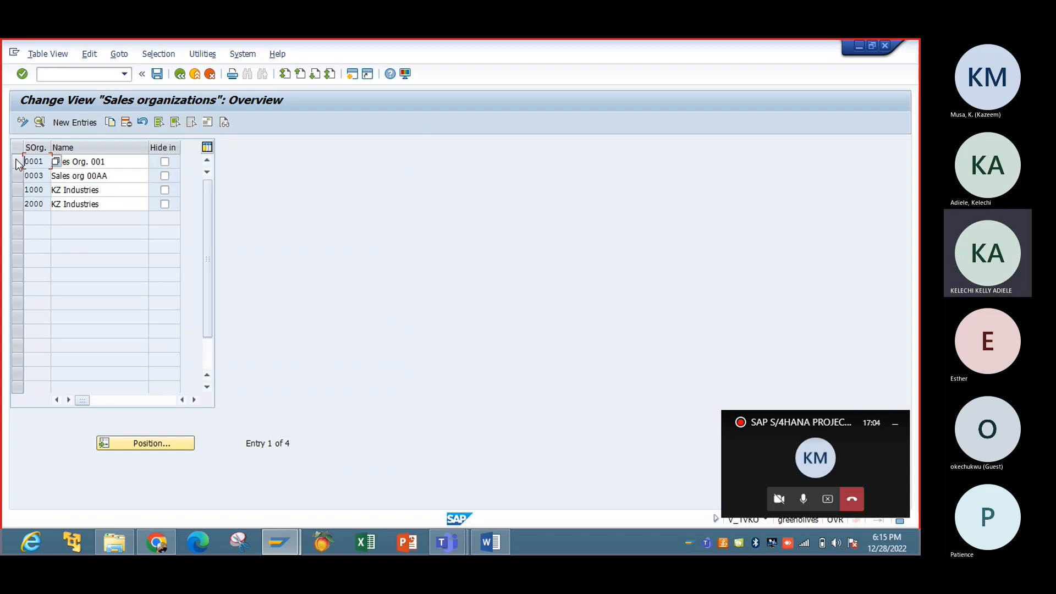
{"action": "left_click", "coordinate": [16, 161]}
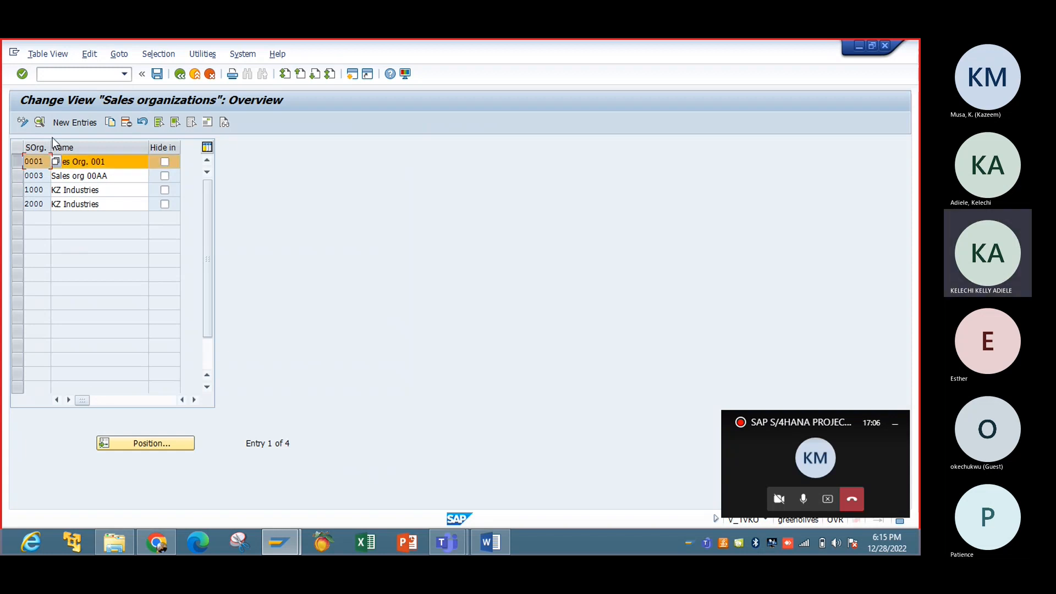
Step: Copy sales organization 0001 under the new code IBTC
{"action": "left_click", "coordinate": [111, 123]}
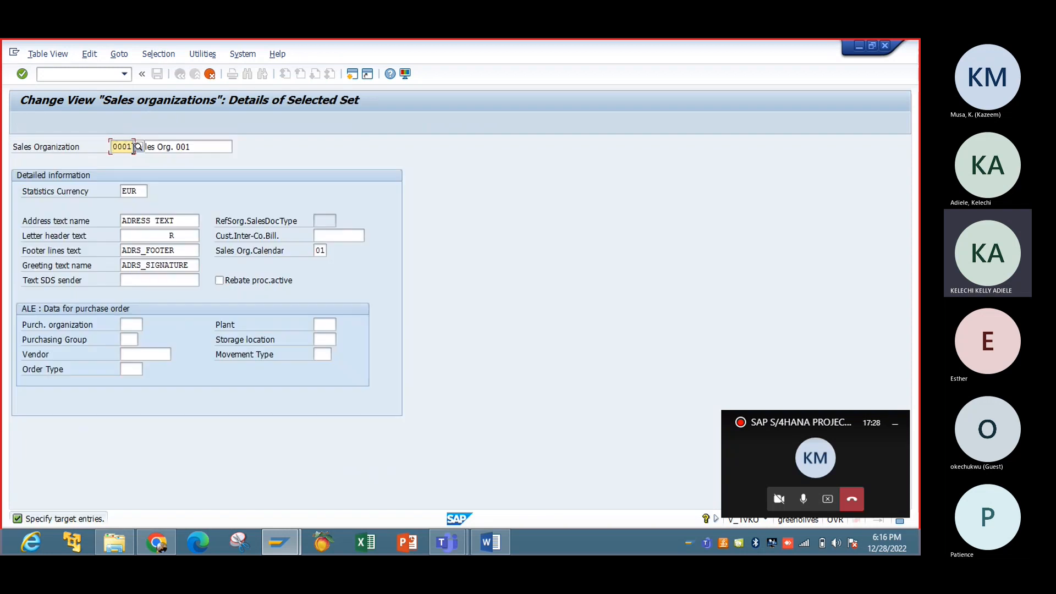
{"action": "key", "text": "BackSpace"}
{"action": "key", "text": "BackSpace"}
{"action": "key", "text": "BackSpace"}
{"action": "key", "text": "BackSpace"}
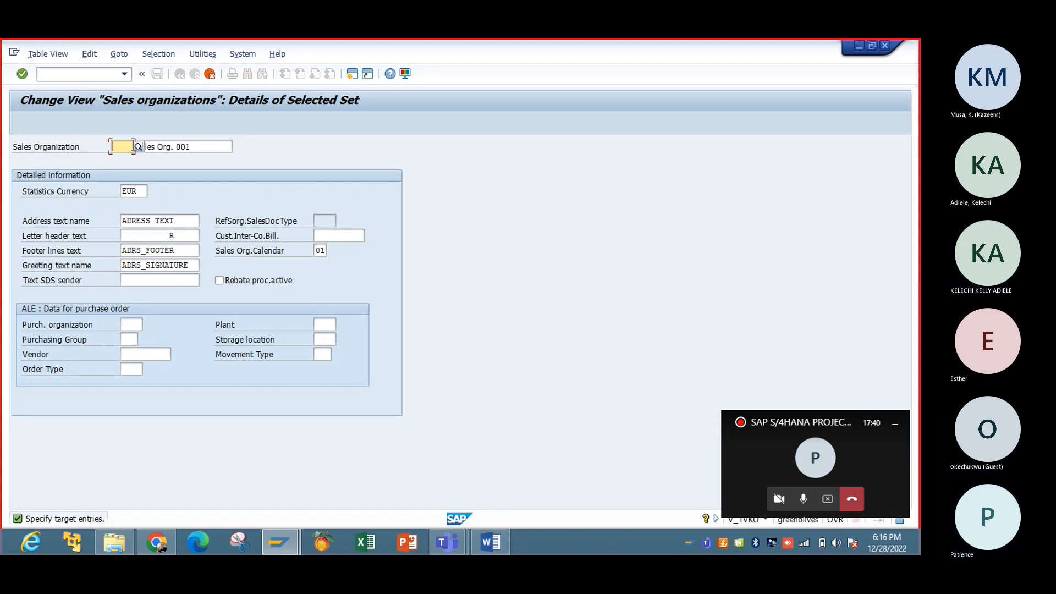
{"action": "type", "text": "IBTC"}
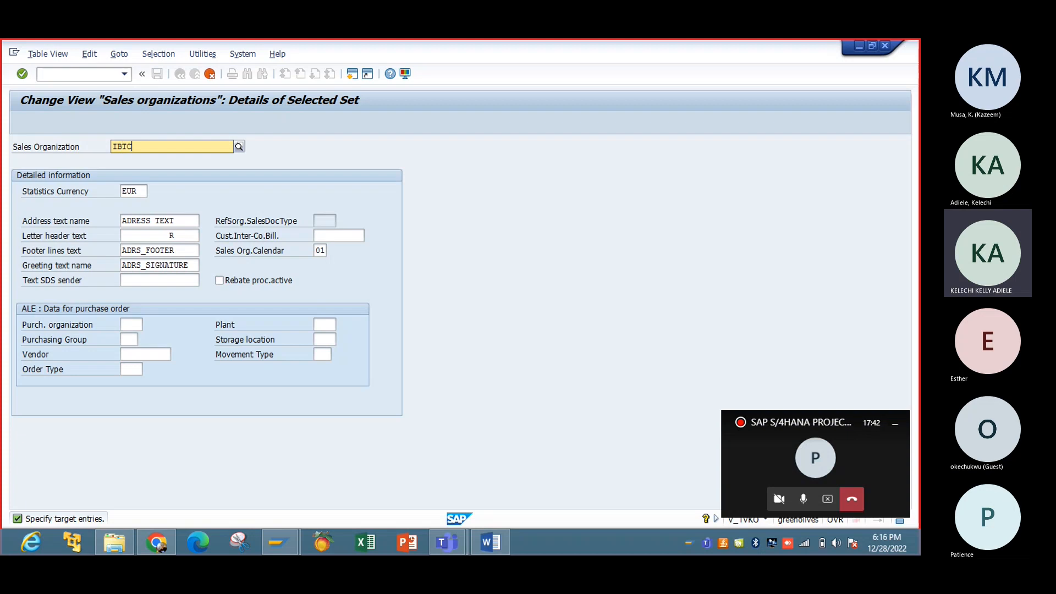
{"action": "key", "text": "Return"}
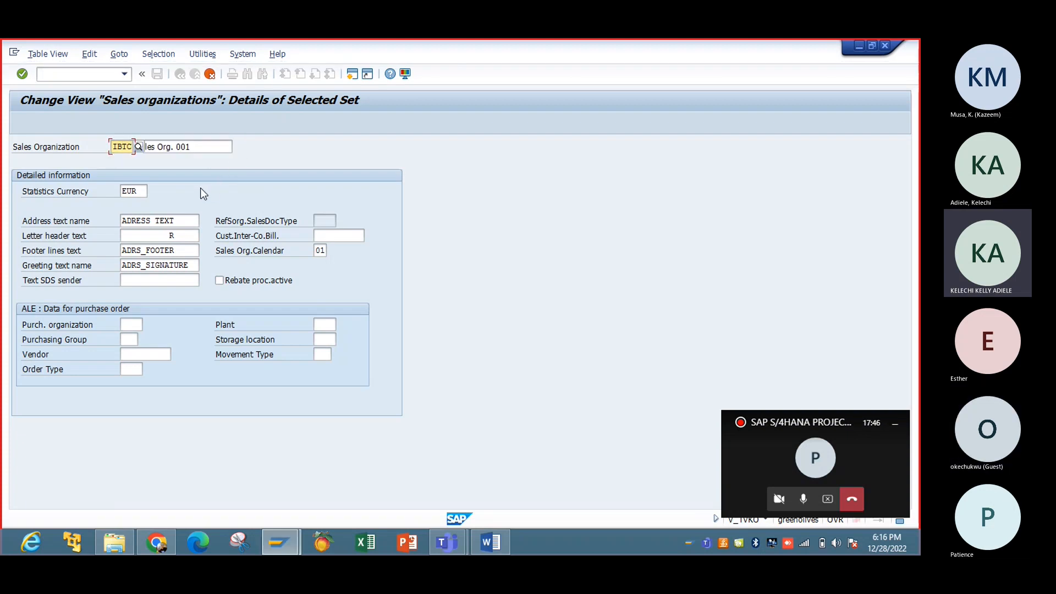
Step: Rename it 'Sales Org for IBTC' and change the statistics currency from EUR to USD
{"action": "left_click", "coordinate": [191, 148]}
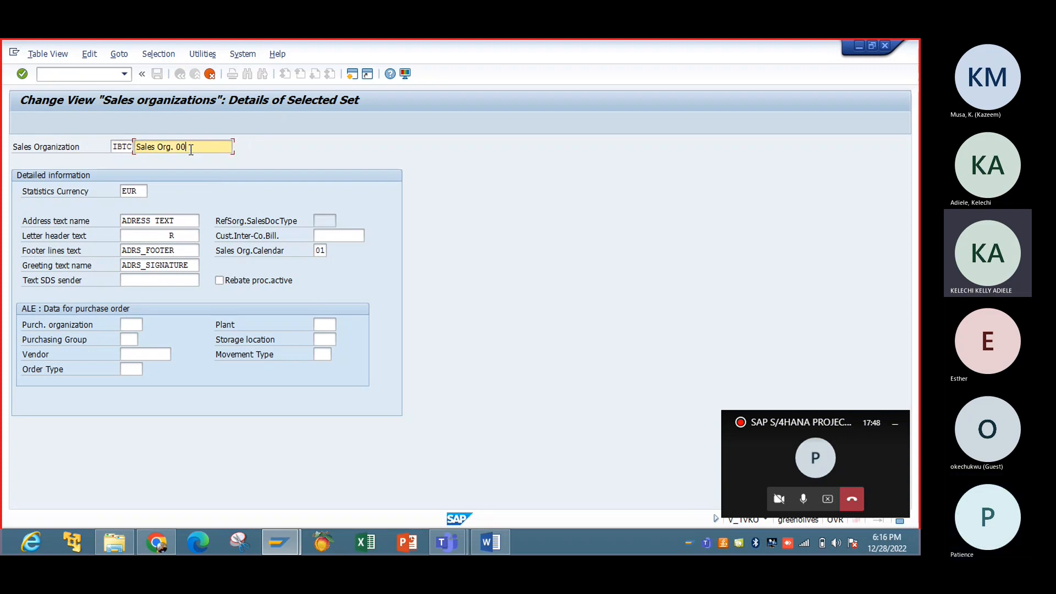
{"action": "key", "text": "BackSpace"}
{"action": "key", "text": "BackSpace"}
{"action": "key", "text": "BackSpace"}
{"action": "key", "text": "BackSpace"}
{"action": "type", "text": "for"}
{"action": "key", "text": "BackSpace"}
{"action": "key", "text": "BackSpace"}
{"action": "key", "text": "BackSpace"}
{"action": "type", "text": "or IBTC"}
{"action": "left_click", "coordinate": [138, 190]}
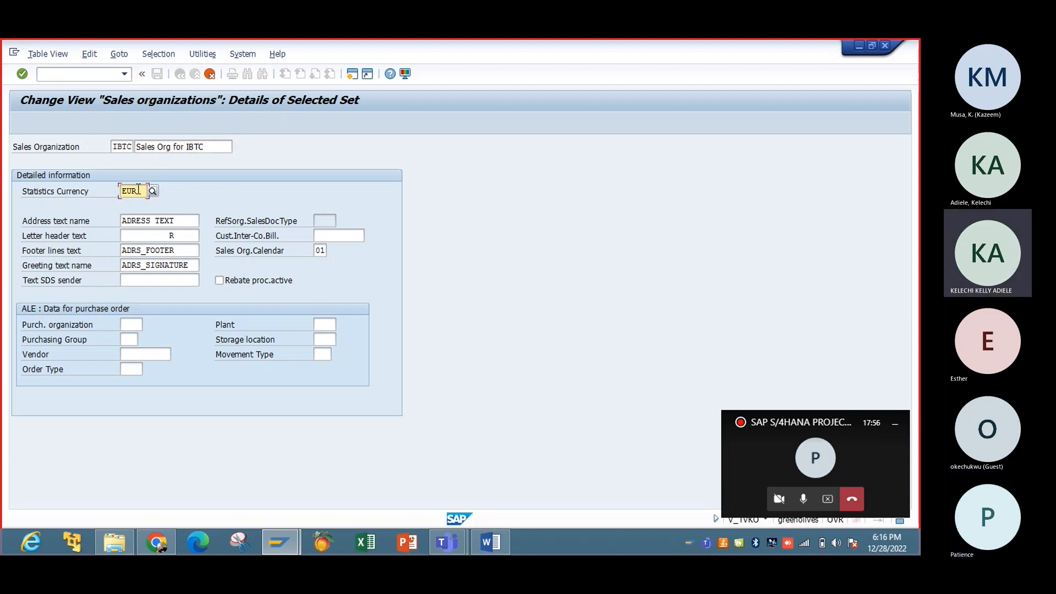
{"action": "key", "text": "BackSpace"}
{"action": "key", "text": "BackSpace"}
{"action": "key", "text": "BackSpace"}
{"action": "type", "text": "USD"}
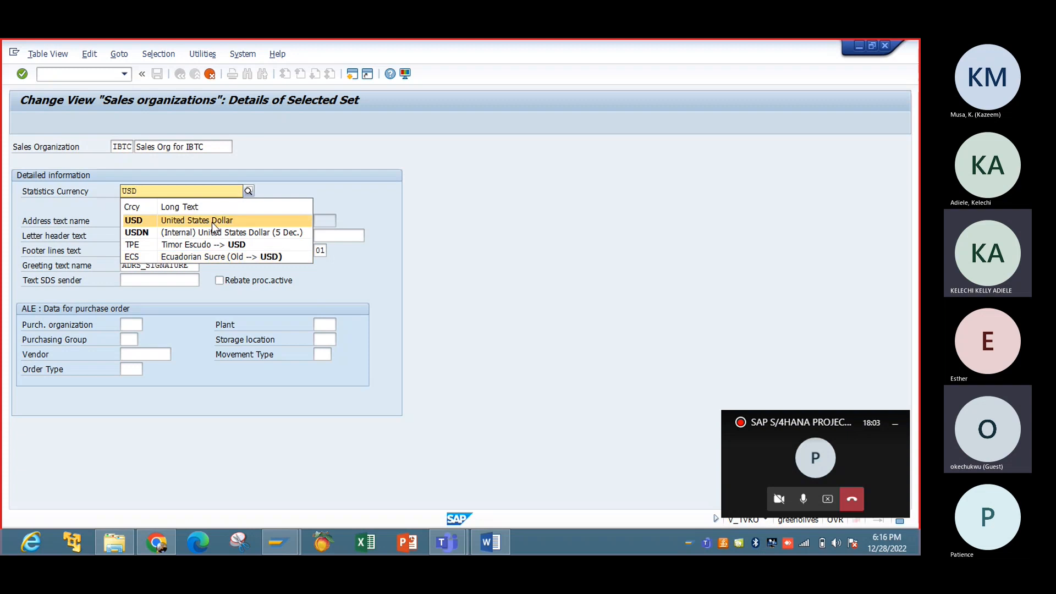
{"action": "left_click", "coordinate": [212, 220]}
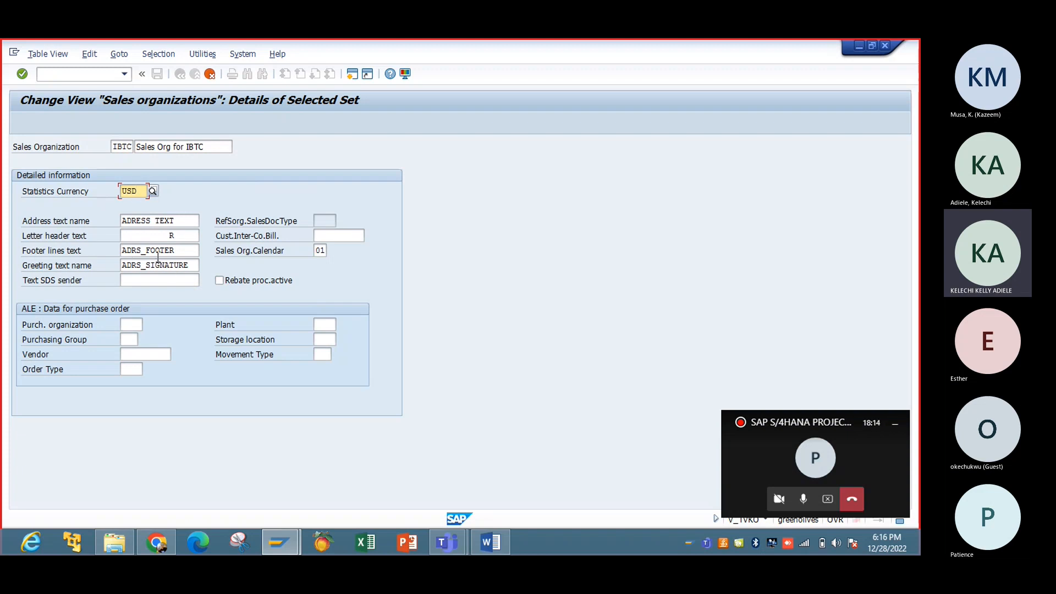
Step: Pick the USA calendar from the Sales Org.Calendar value list so the field shows US
{"action": "left_click", "coordinate": [325, 252]}
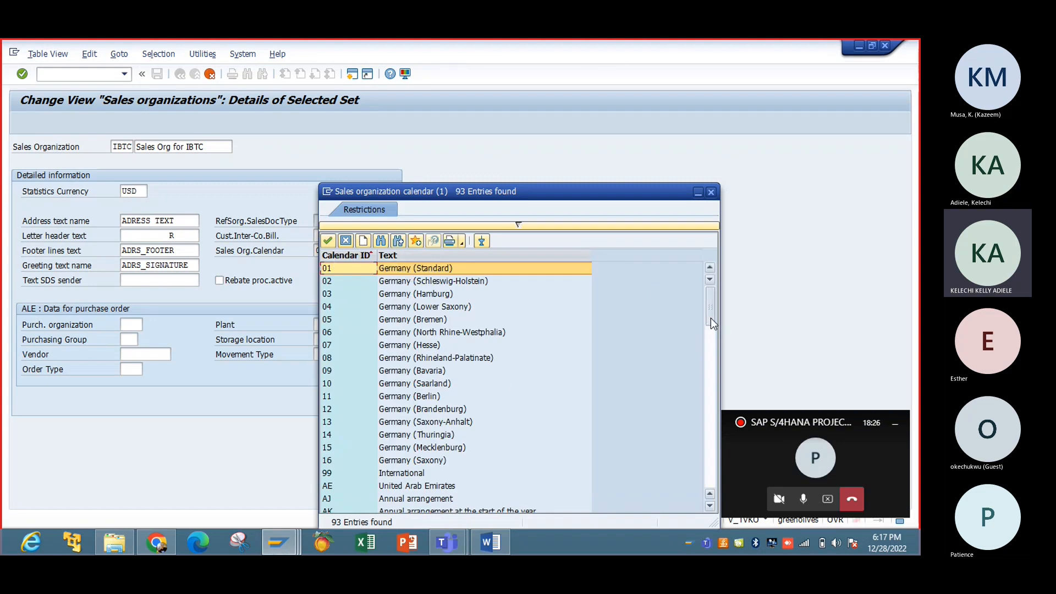
{"action": "left_click_drag", "start_coordinate": [711, 318], "coordinate": [711, 334]}
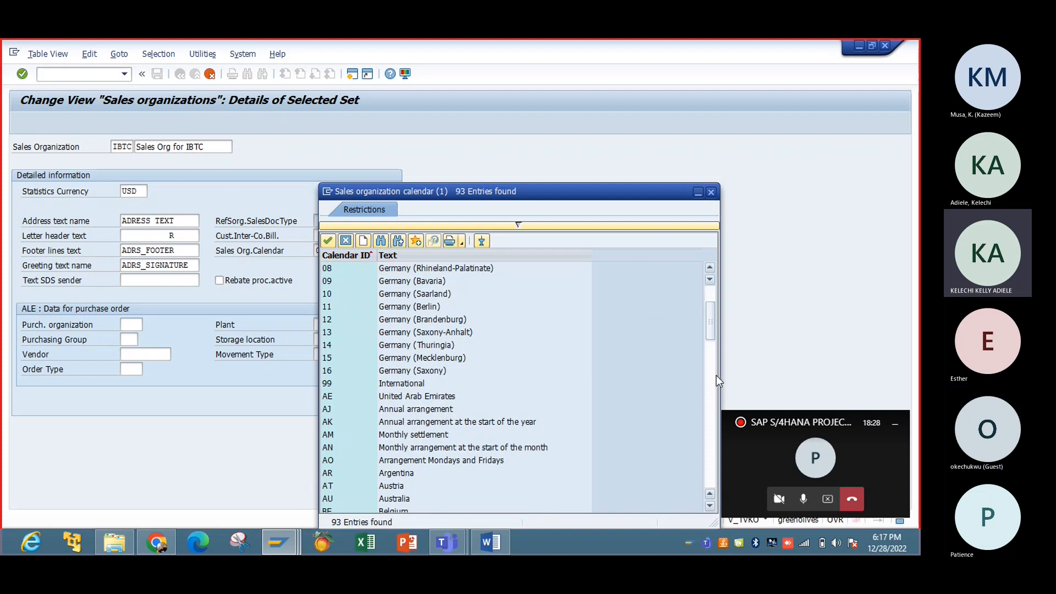
{"action": "left_click", "coordinate": [710, 422]}
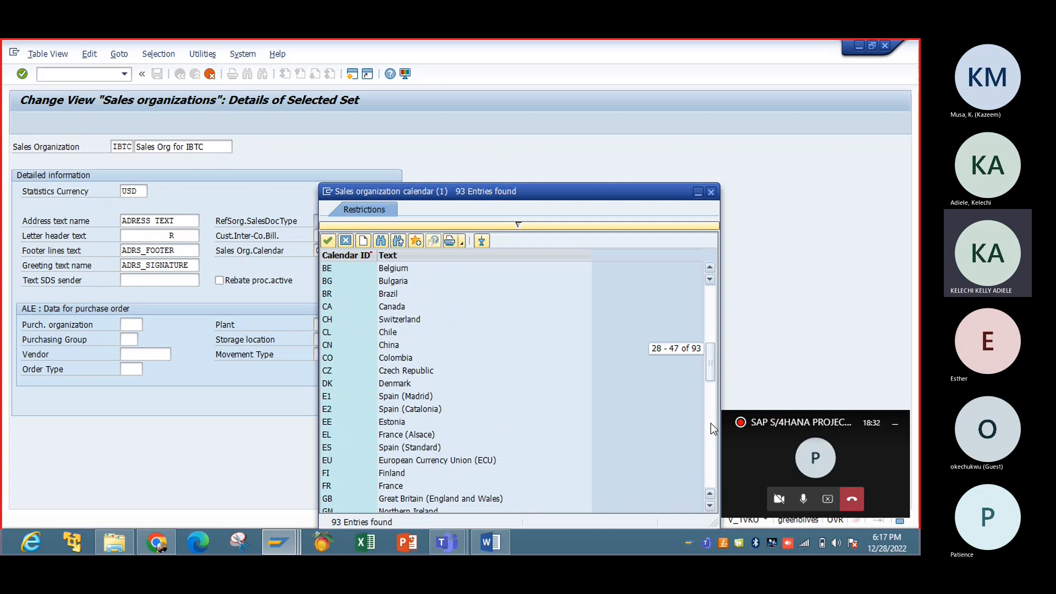
{"action": "left_click", "coordinate": [711, 424]}
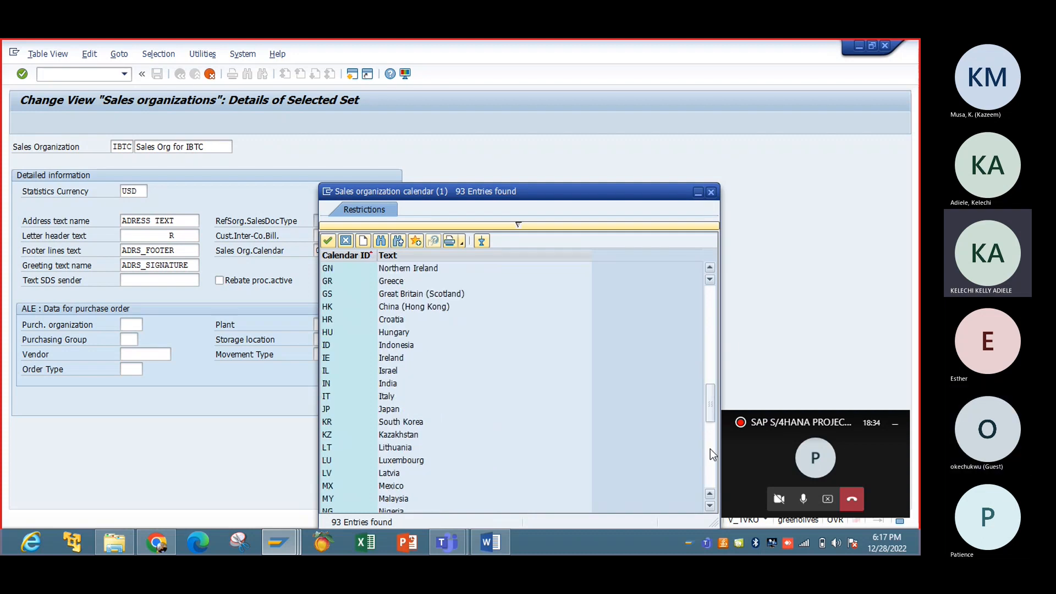
{"action": "left_click", "coordinate": [710, 448]}
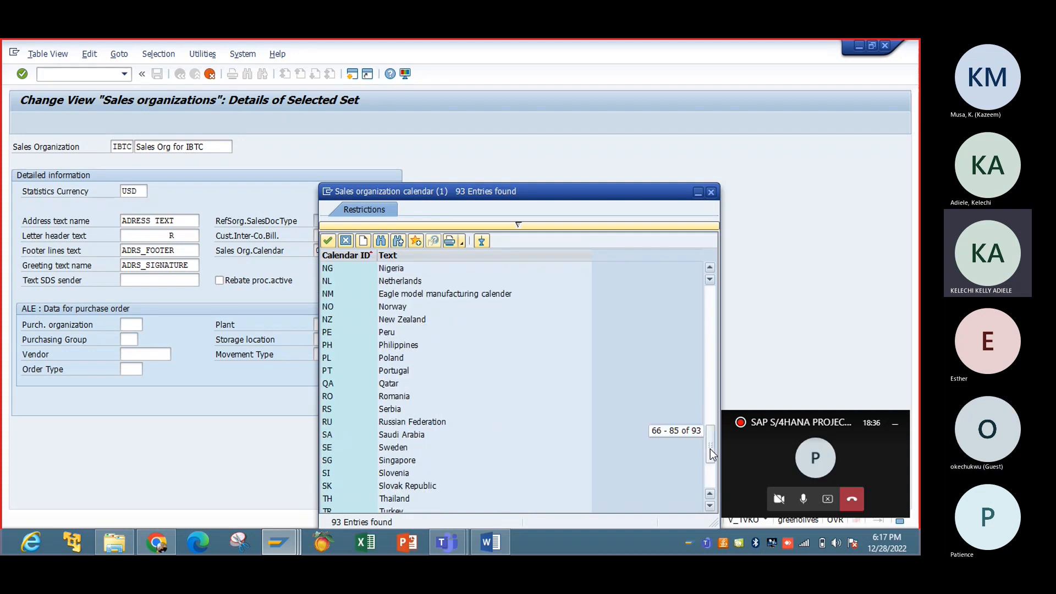
{"action": "left_click", "coordinate": [711, 477]}
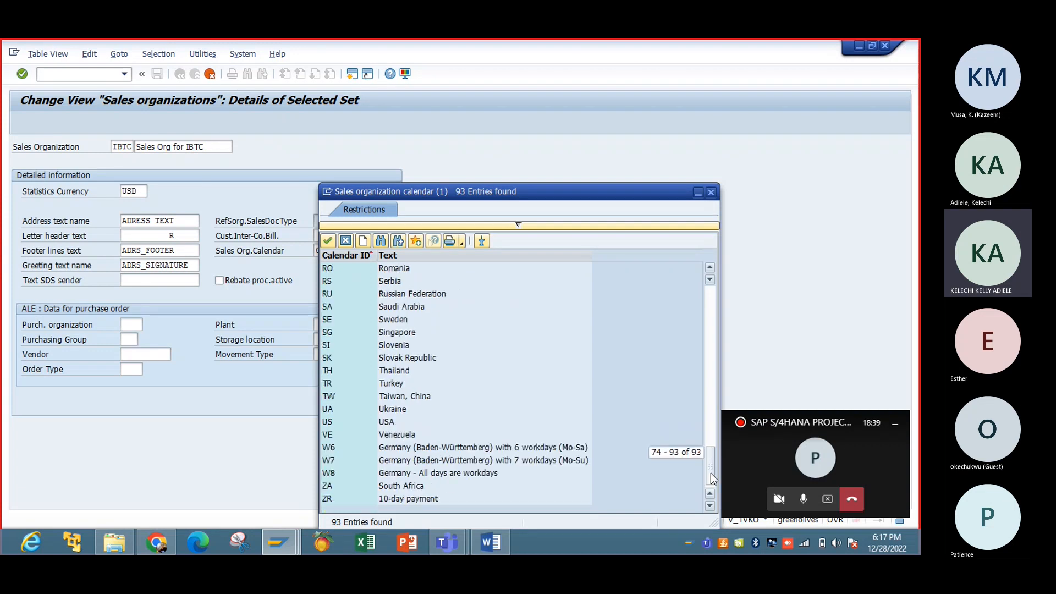
{"action": "double_click", "coordinate": [394, 422]}
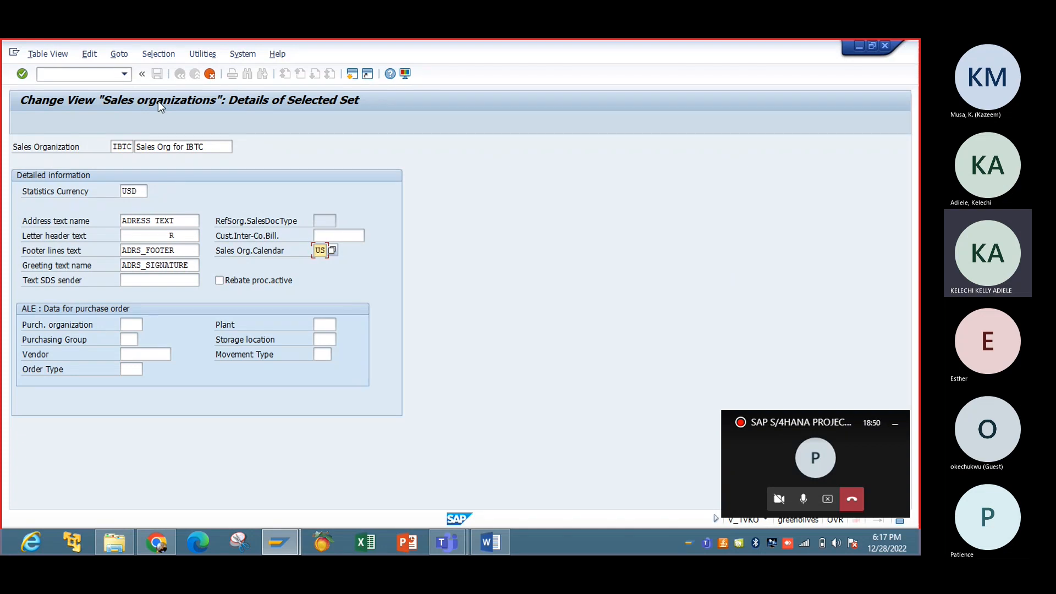
Step: Confirm IBTC's details and acknowledge the statistics currency warning to reach Edit Address
{"action": "key", "text": "Return"}
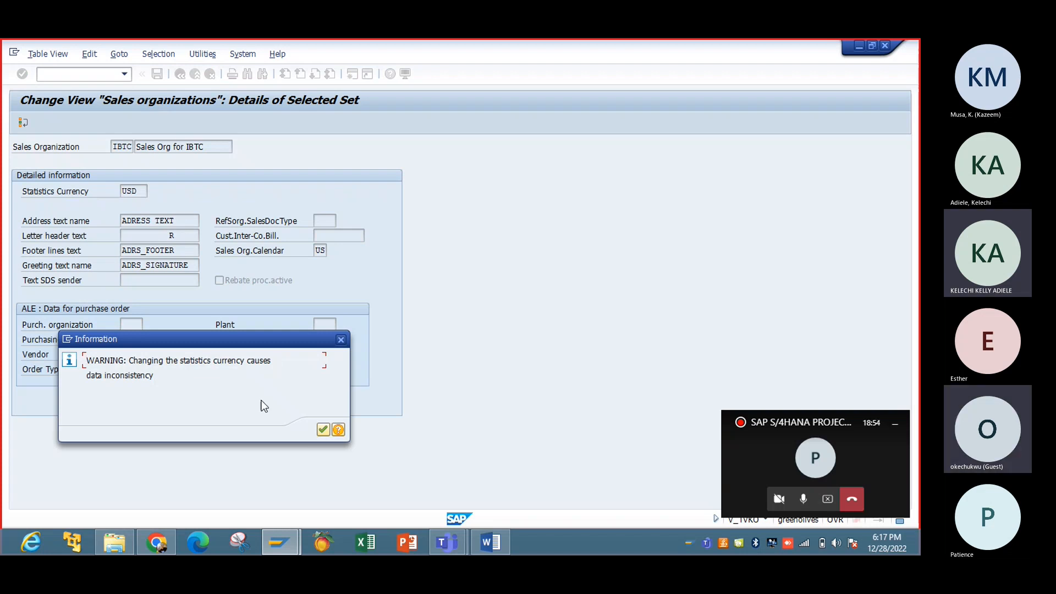
{"action": "left_click", "coordinate": [322, 429]}
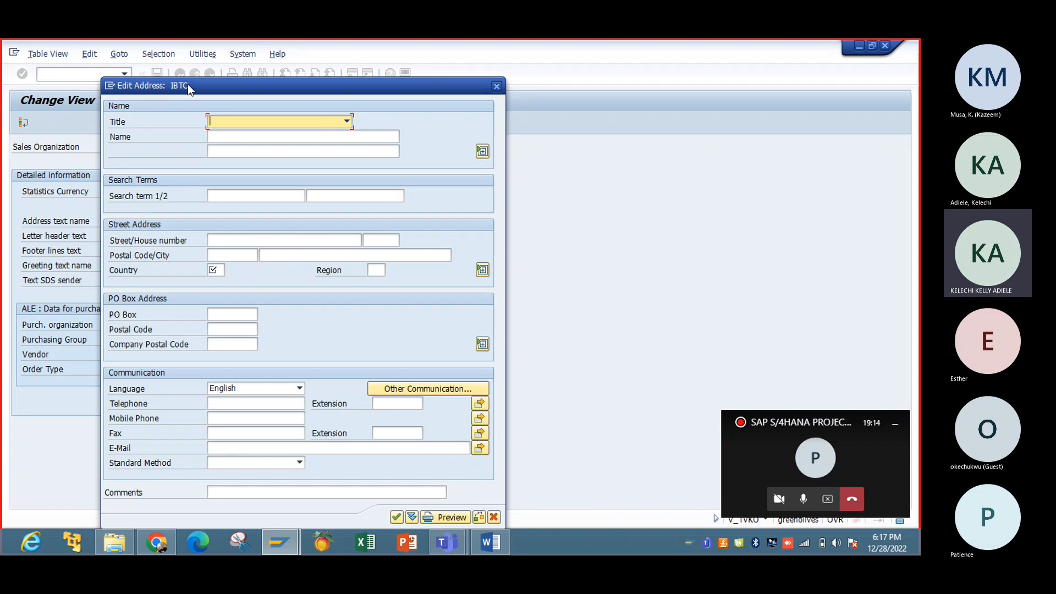
Step: Set title Company, name IBTC NIG LTD and search term IBTC
{"action": "left_click_drag", "start_coordinate": [187, 84], "coordinate": [377, 78]}
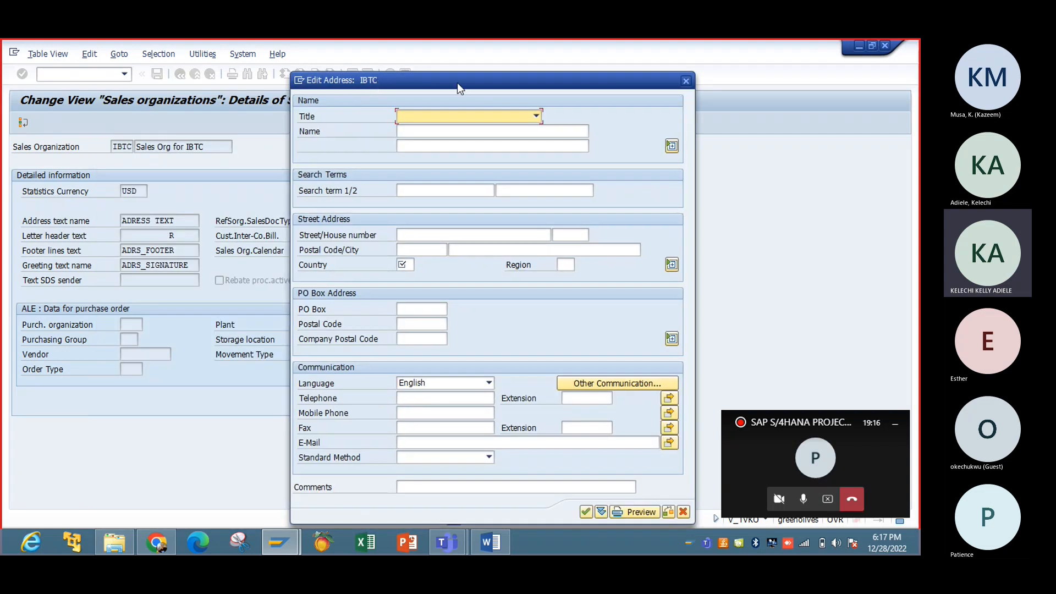
{"action": "left_click", "coordinate": [536, 117]}
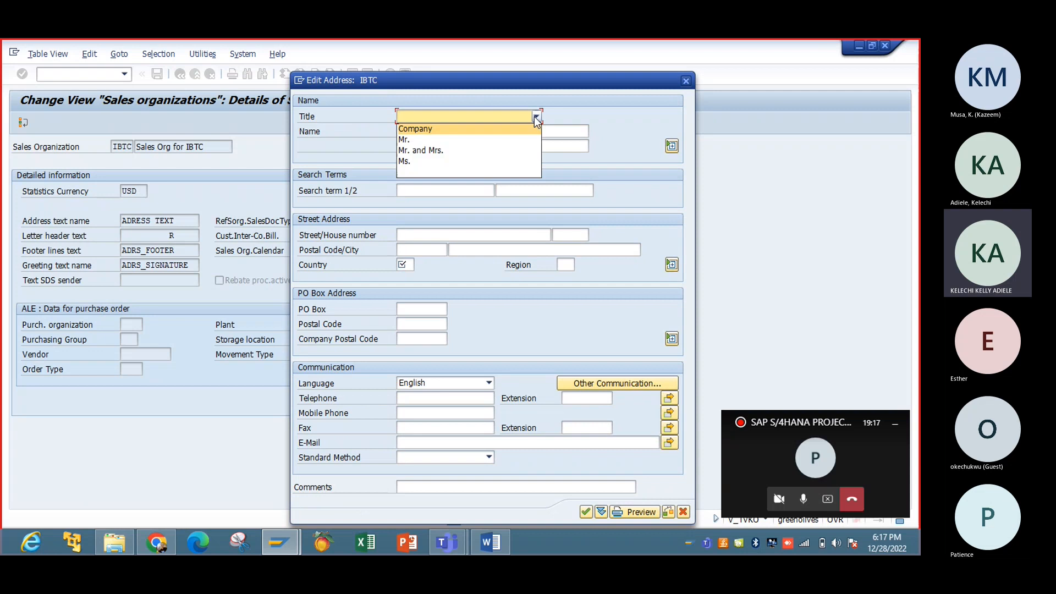
{"action": "left_click", "coordinate": [493, 129]}
{"action": "left_click", "coordinate": [493, 134]}
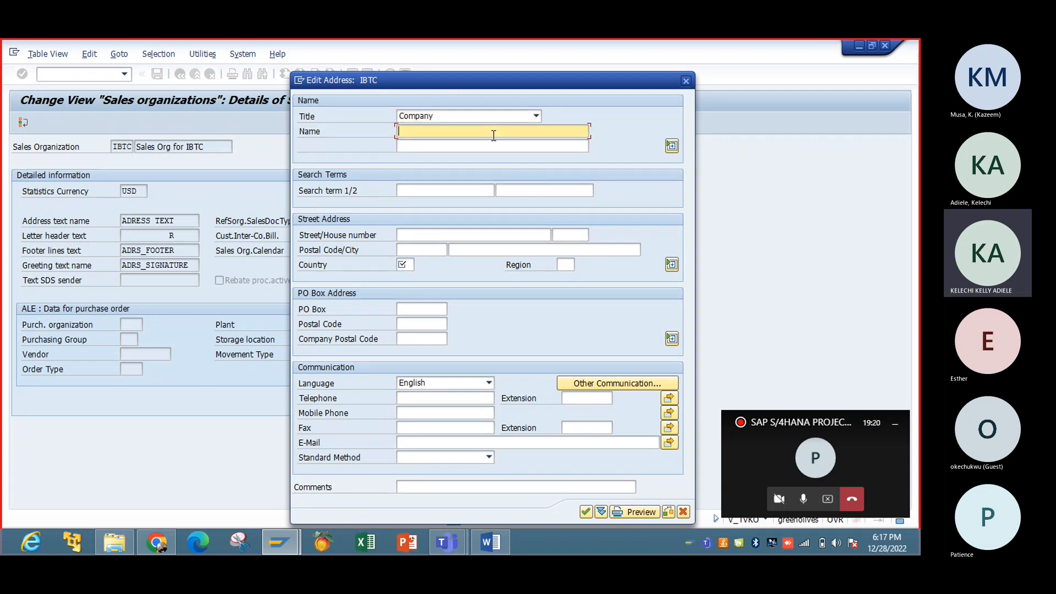
{"action": "type", "text": "IBTC"}
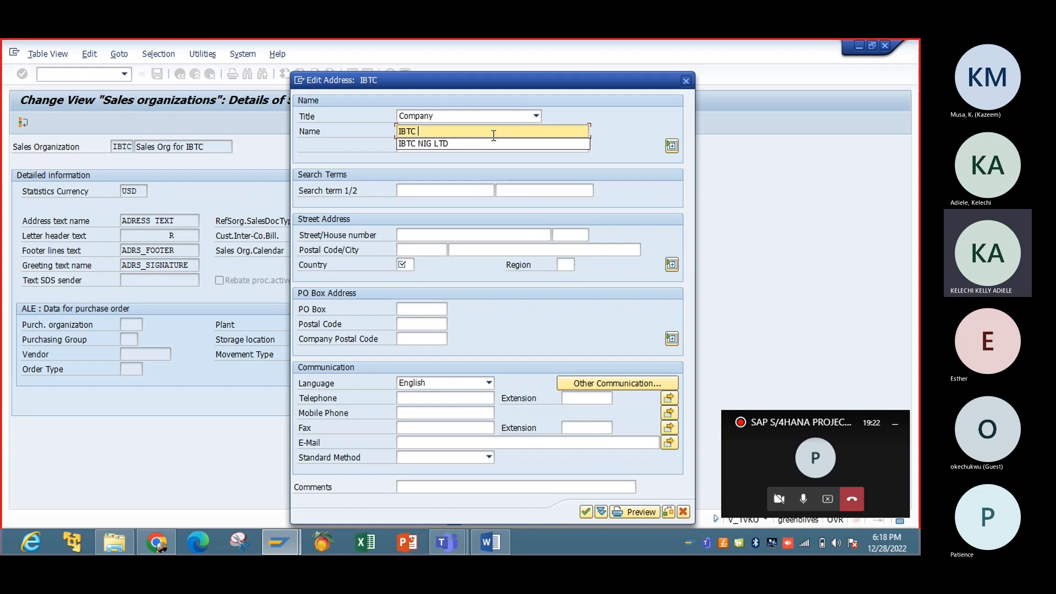
{"action": "left_click", "coordinate": [493, 141]}
{"action": "left_click", "coordinate": [442, 191]}
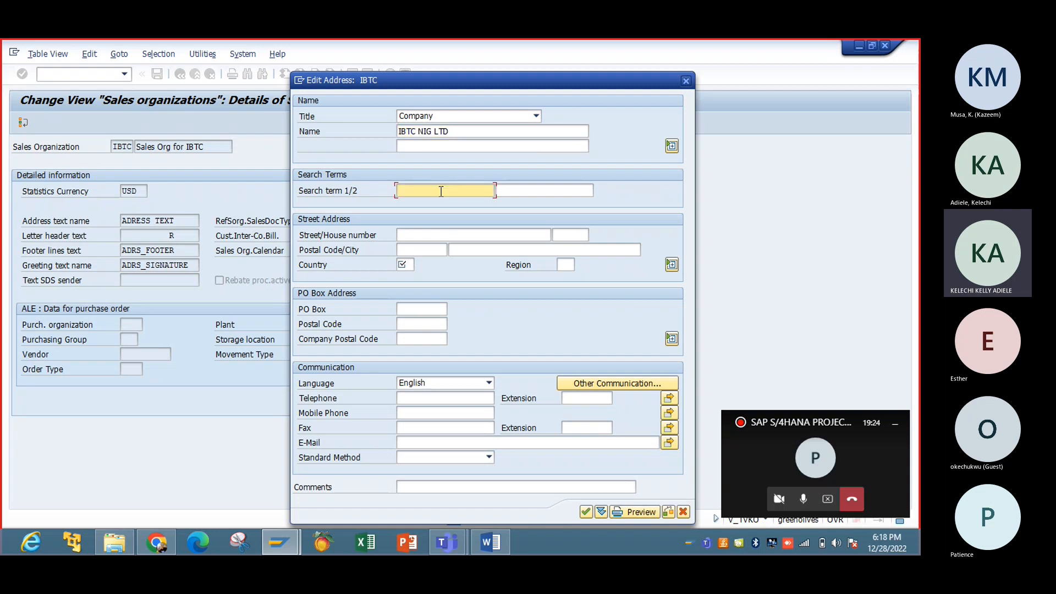
{"action": "type", "text": "I"}
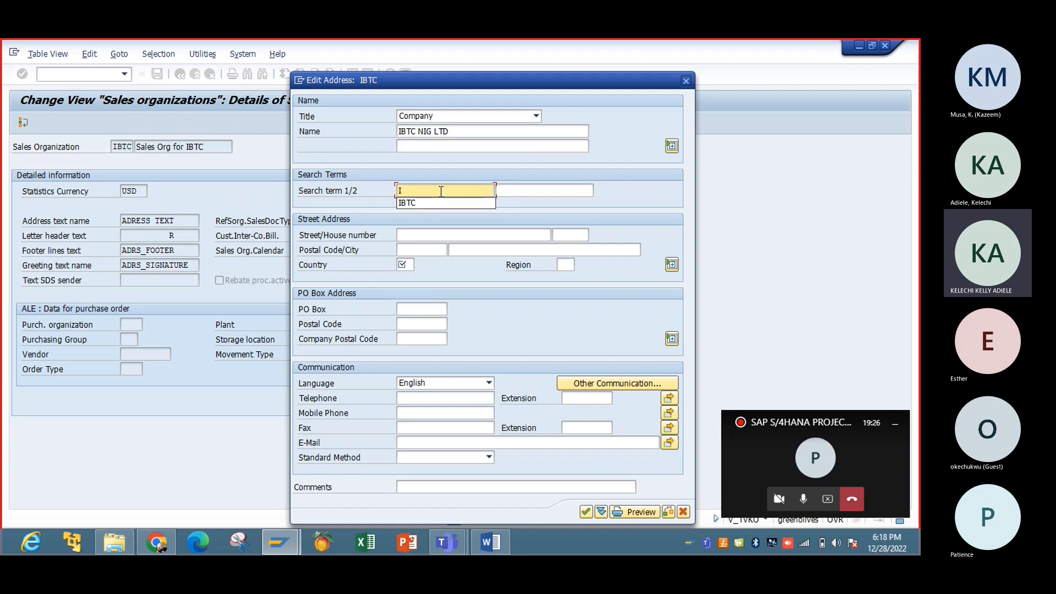
{"action": "left_click", "coordinate": [423, 202]}
Step: Enter street number 23, postal code 34221, country US and region LA
{"action": "left_click", "coordinate": [425, 236]}
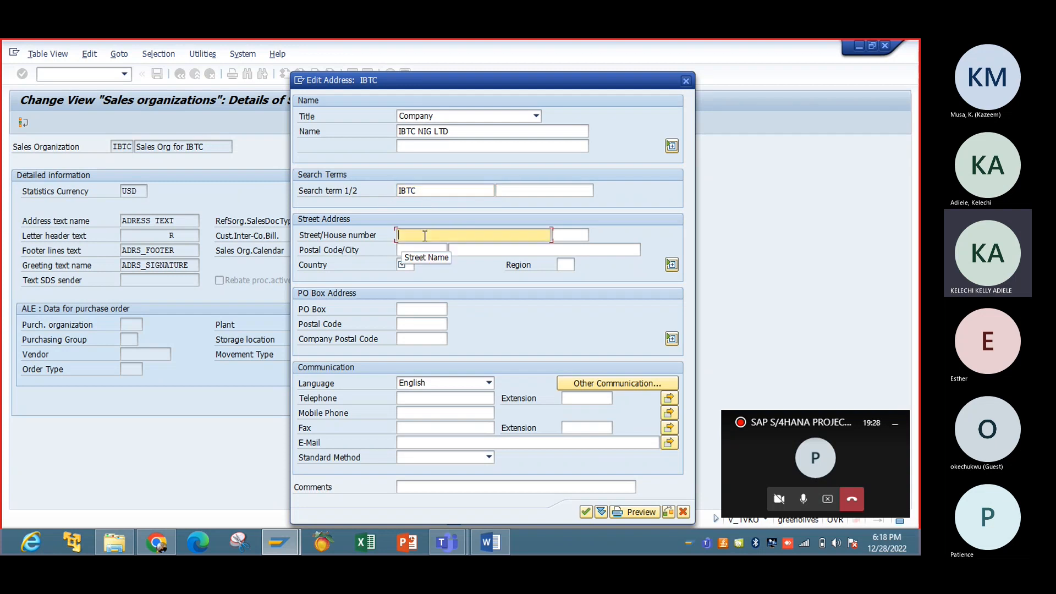
{"action": "type", "text": "23"}
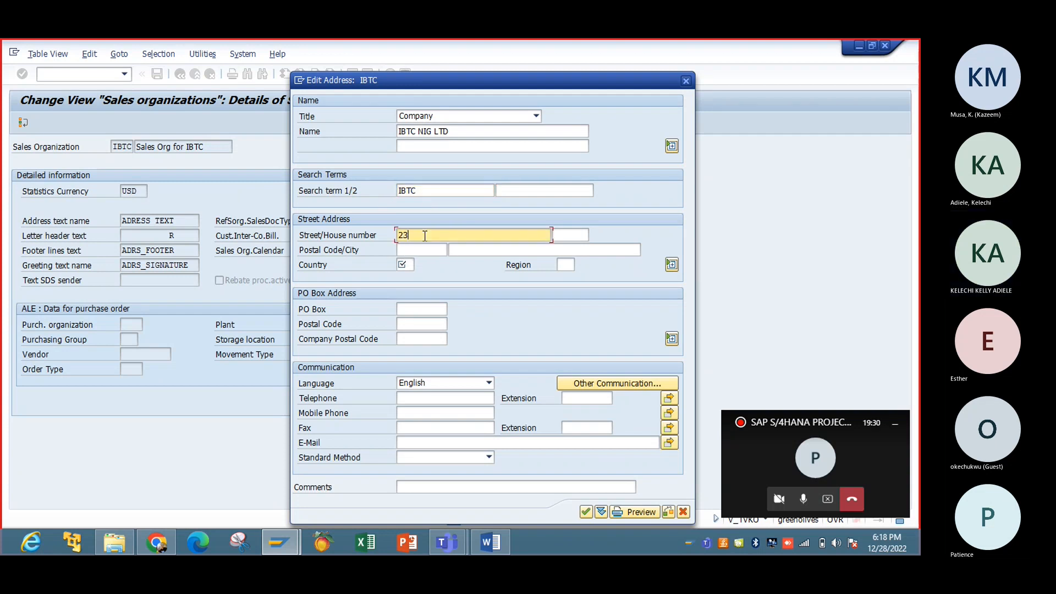
{"action": "left_click", "coordinate": [422, 249]}
{"action": "type", "text": "34221"}
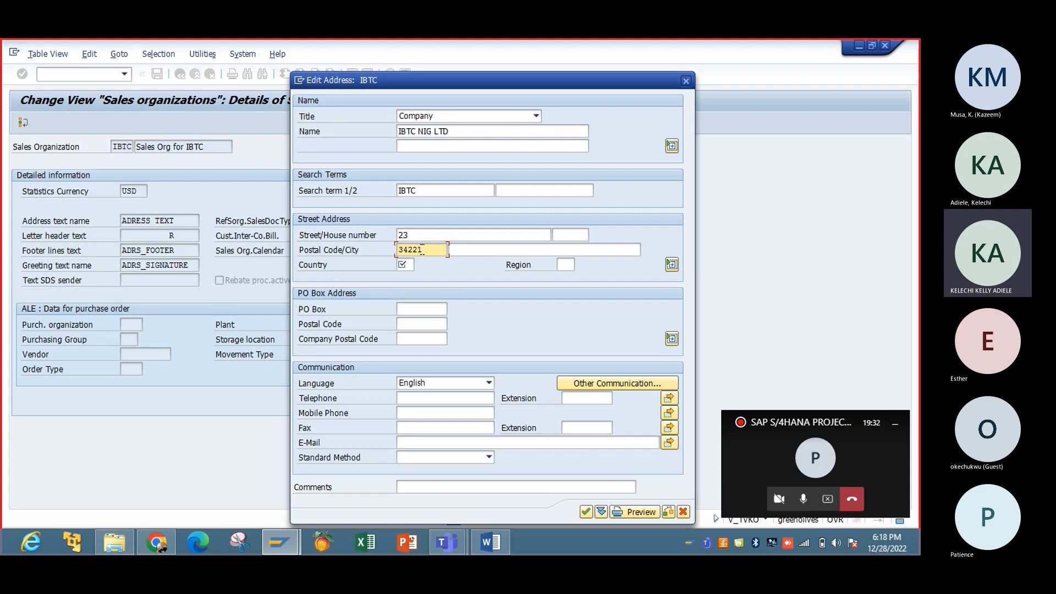
{"action": "left_click", "coordinate": [411, 264]}
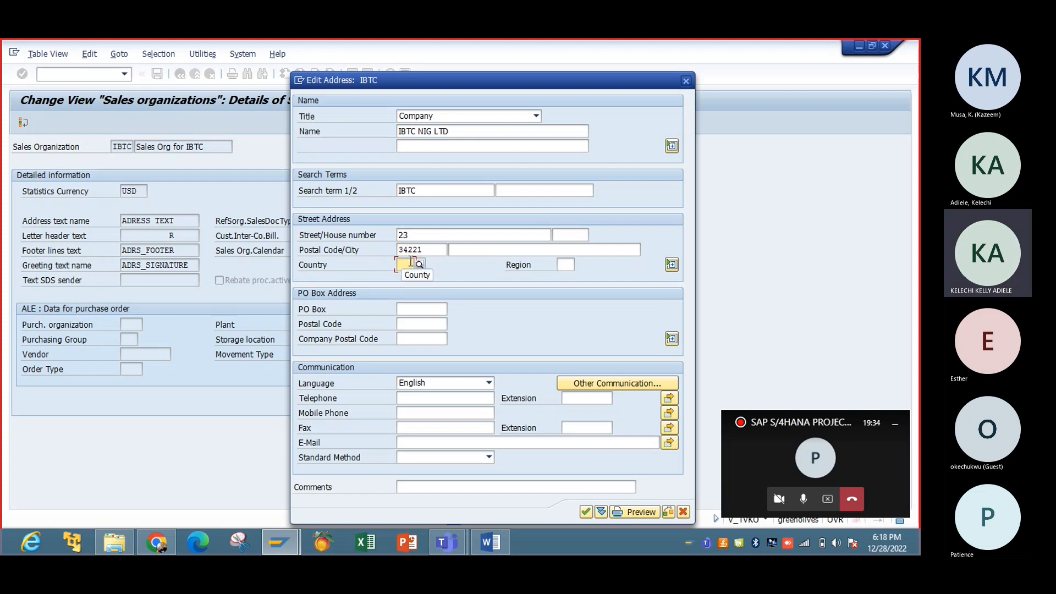
{"action": "type", "text": "US"}
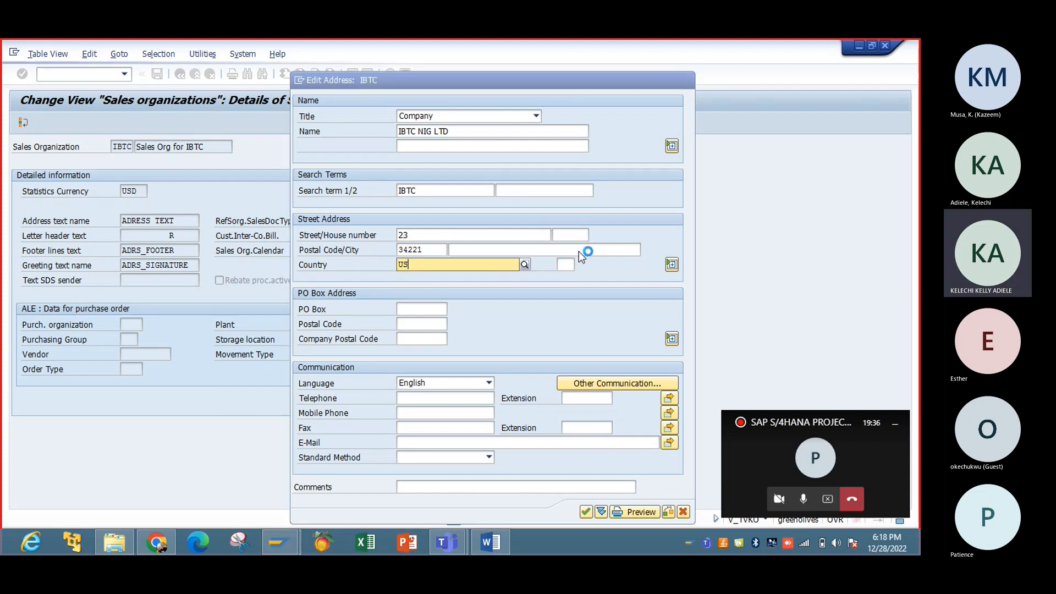
{"action": "left_click", "coordinate": [568, 264]}
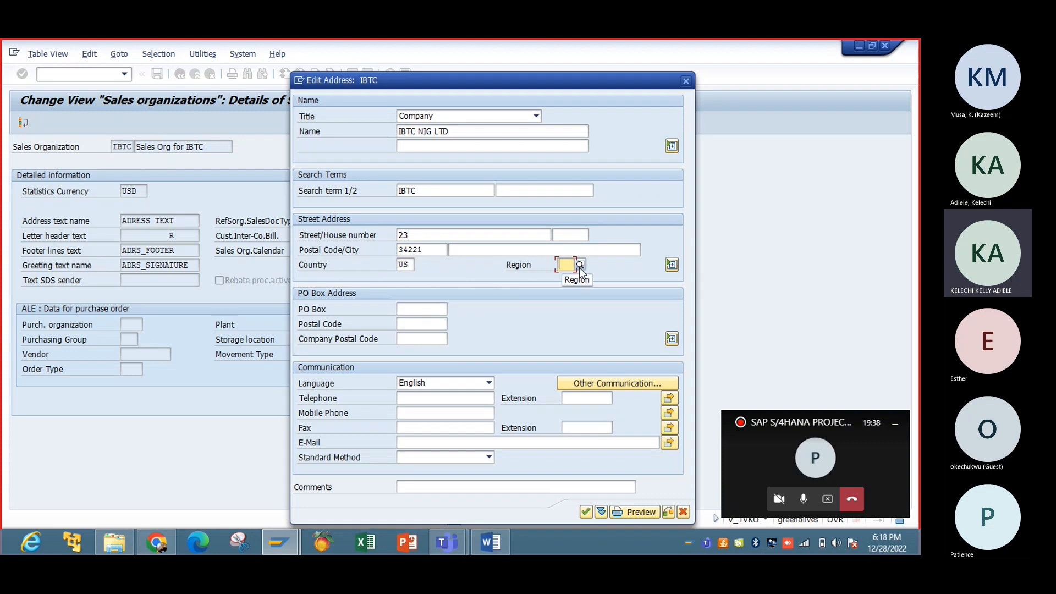
{"action": "type", "text": "LA"}
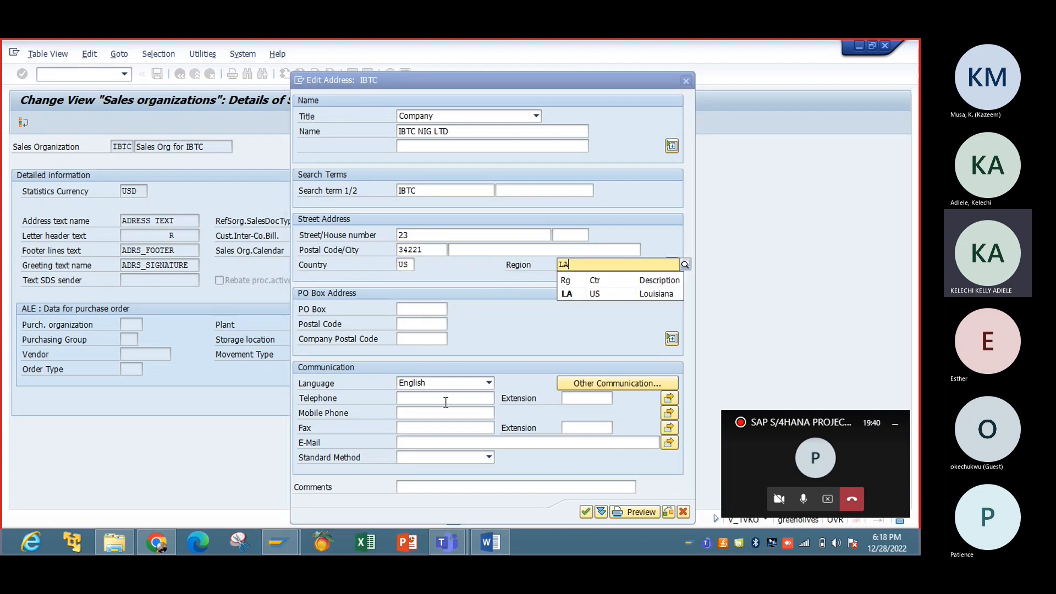
Step: Enter the organization's telephone number, correcting typing slips
{"action": "left_click", "coordinate": [446, 398]}
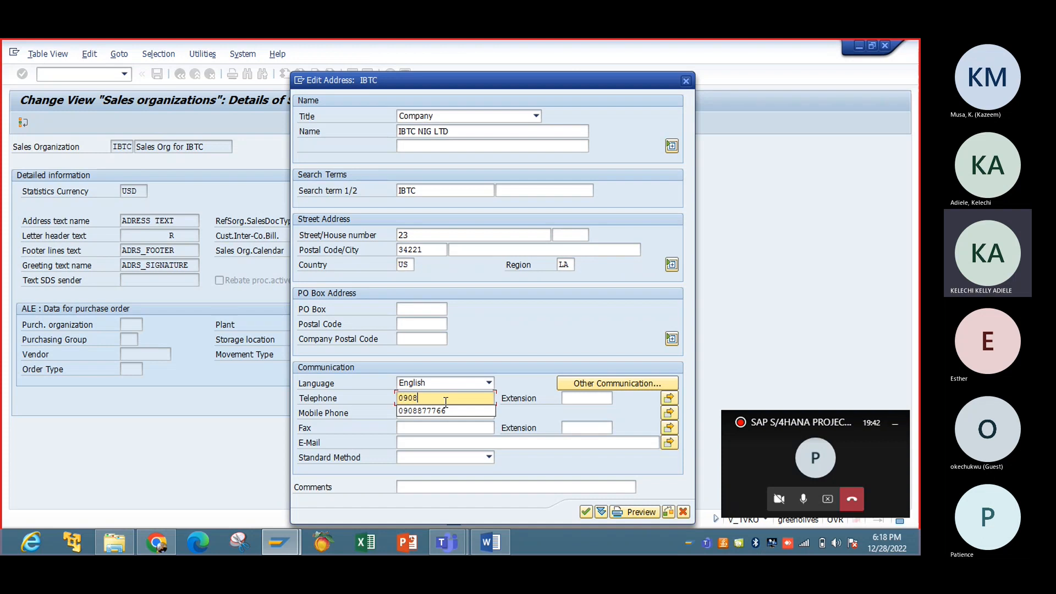
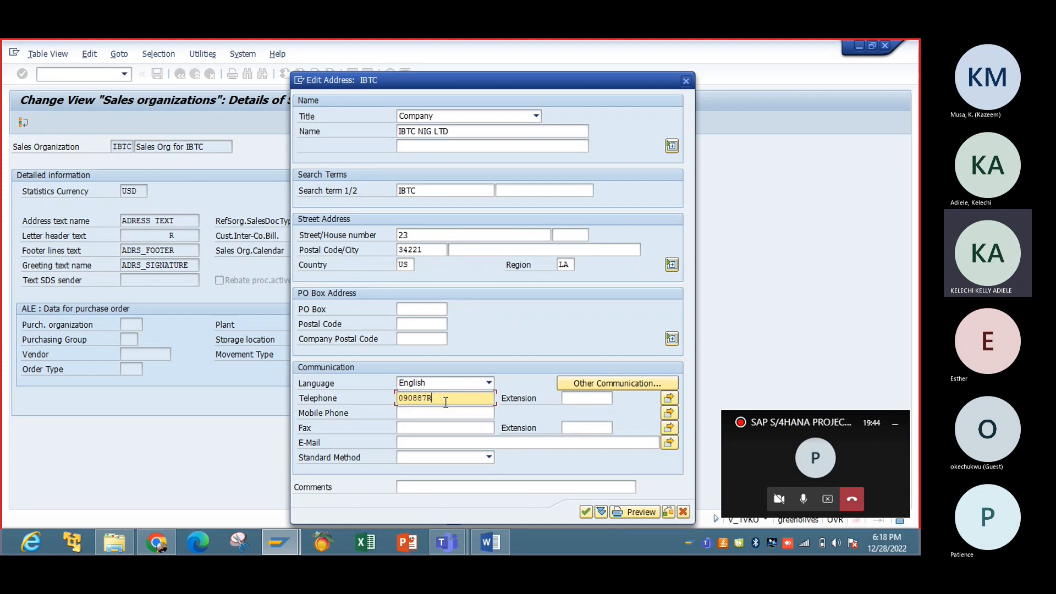
Step: Accept IBTC's address and save the new sales organization, prompting for a customizing request
{"action": "left_click", "coordinate": [586, 512]}
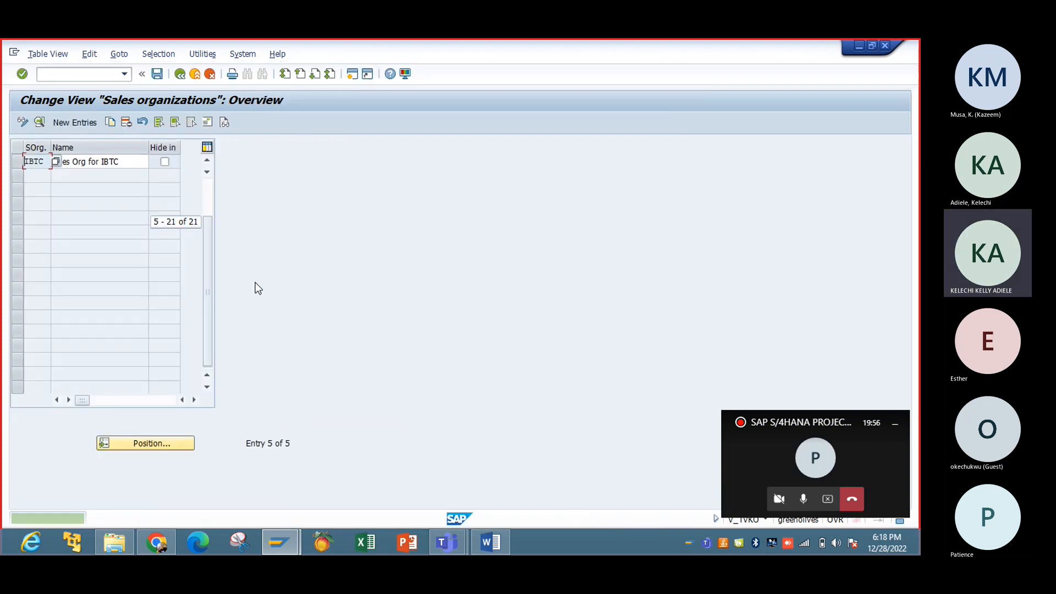
{"action": "left_click", "coordinate": [157, 75]}
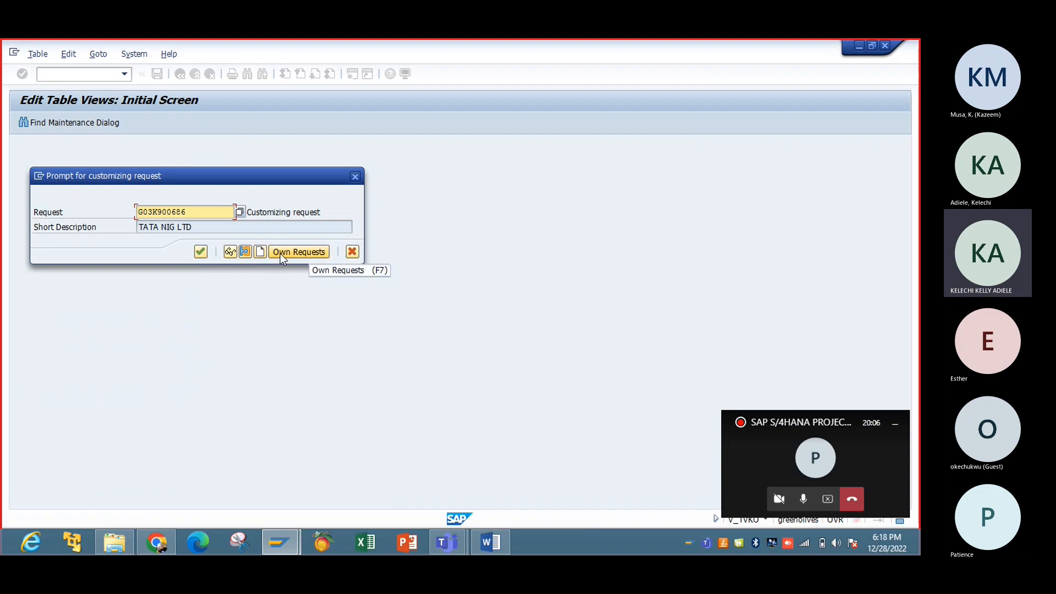
Step: Create customizing request G03K900822 described 'Sales Organisation' and use it for the save
{"action": "left_click", "coordinate": [261, 252]}
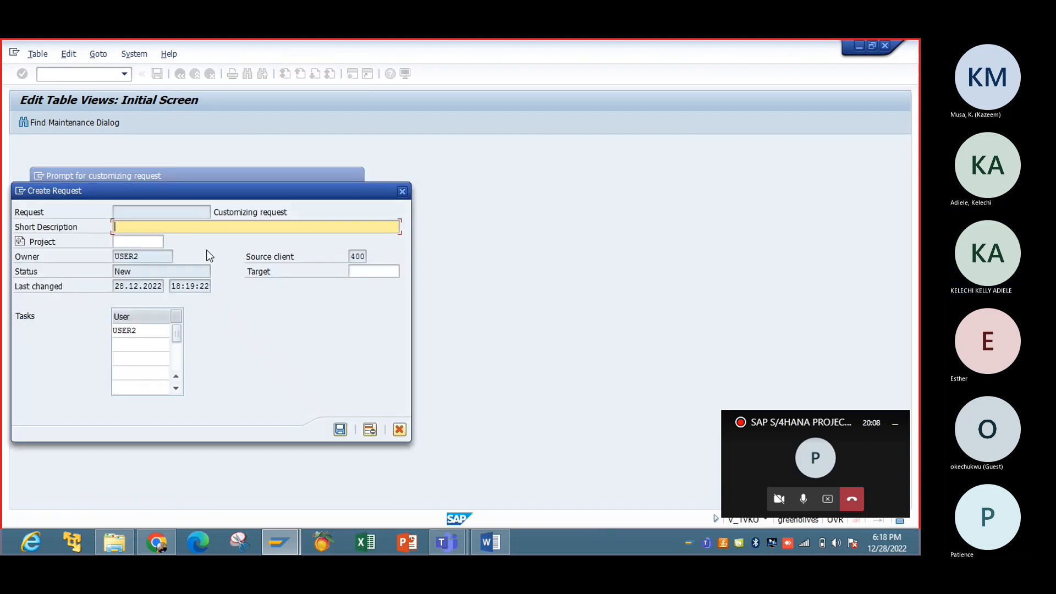
{"action": "type", "text": "Sal"}
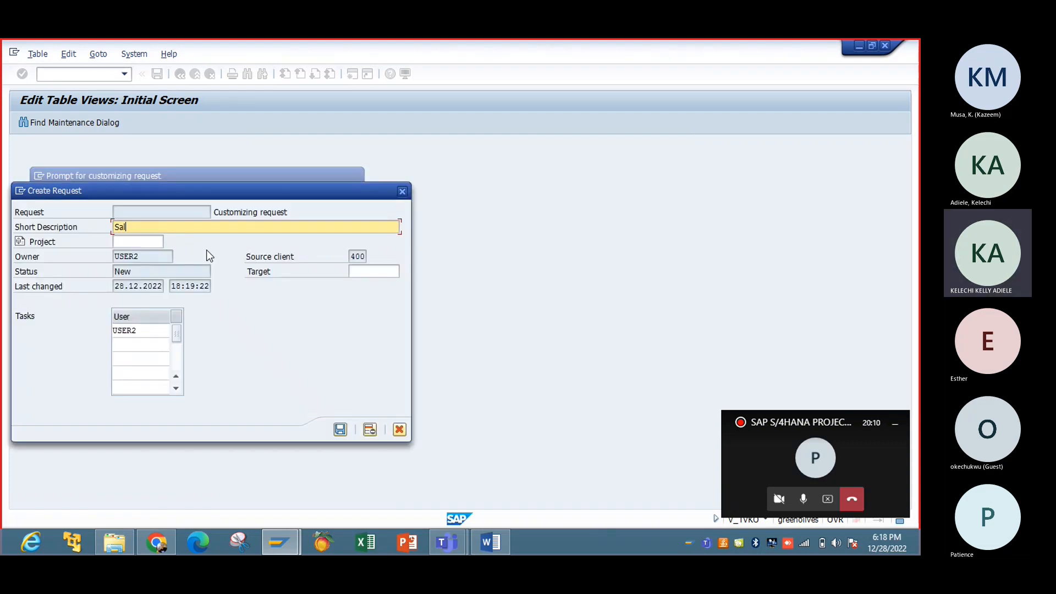
{"action": "type", "text": "es Organisation"}
{"action": "left_click_drag", "start_coordinate": [227, 197], "coordinate": [384, 115]}
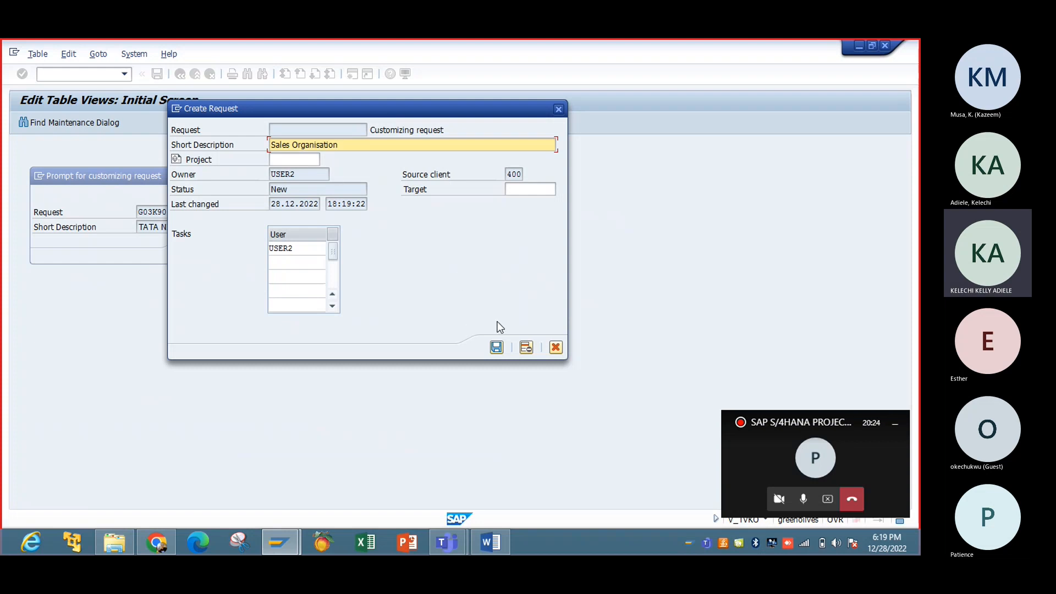
{"action": "left_click", "coordinate": [497, 347]}
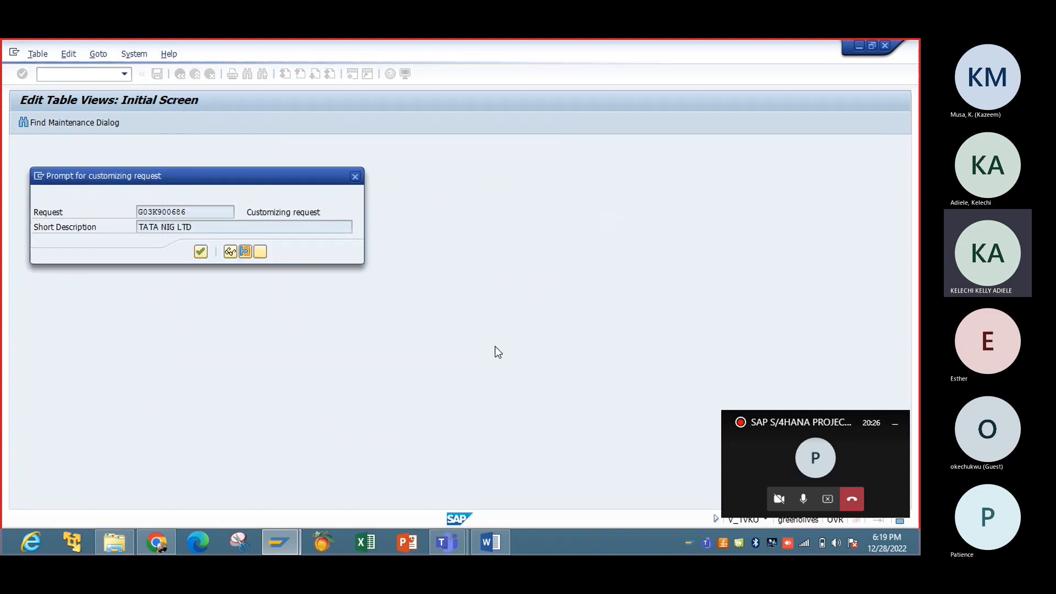
{"action": "left_click", "coordinate": [201, 255]}
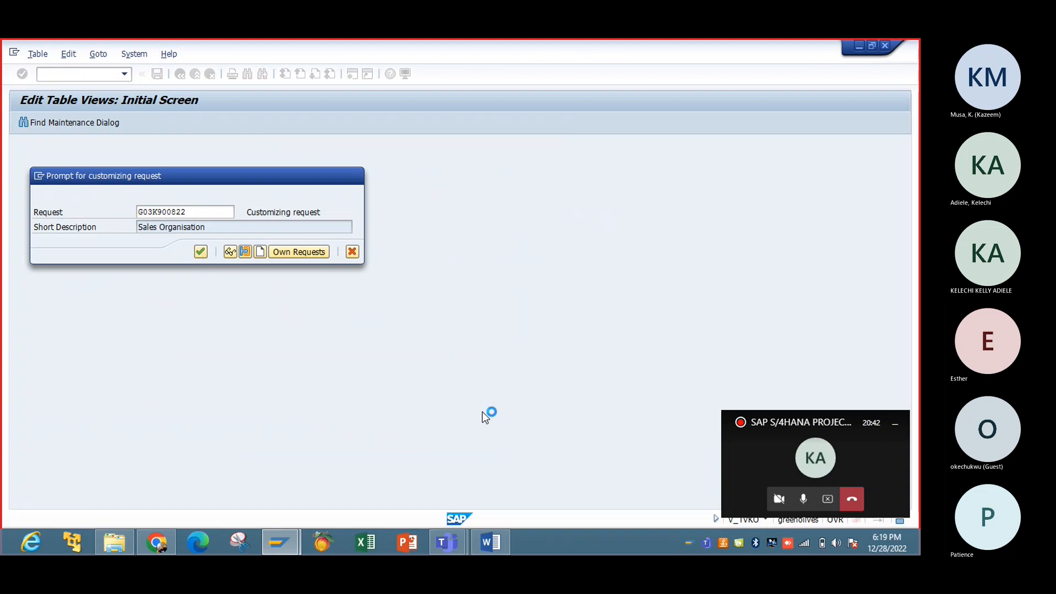
Step: Save sales organization IBTC, 'Sales Org for IBTC'
{"action": "left_click", "coordinate": [803, 499]}
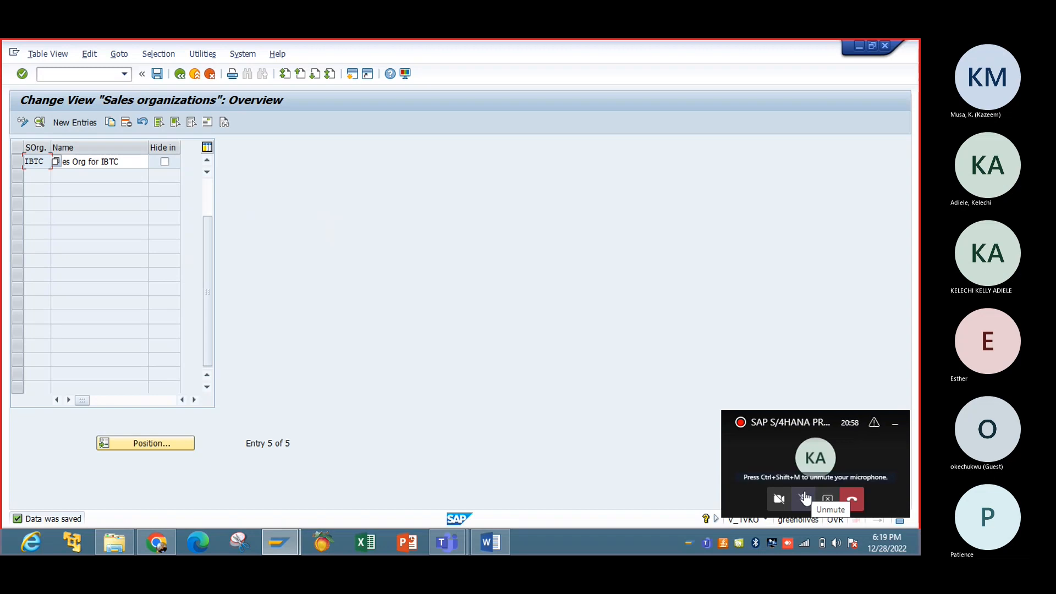
{"action": "left_click", "coordinate": [805, 498]}
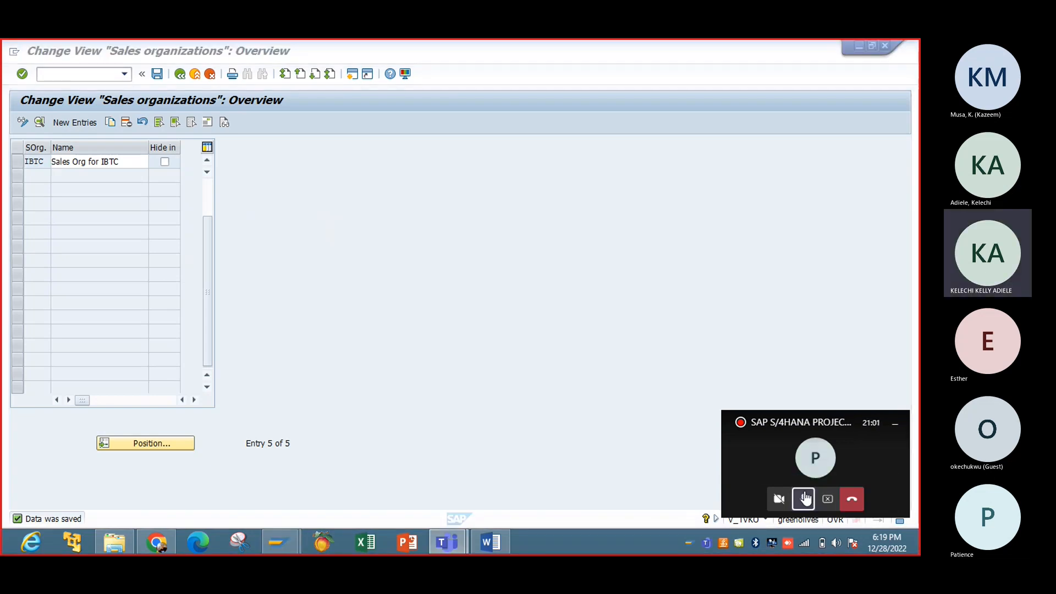
{"action": "left_click", "coordinate": [157, 75]}
Step: Leave the sales organization activities and open the distribution channel activity list
{"action": "left_click", "coordinate": [181, 75]}
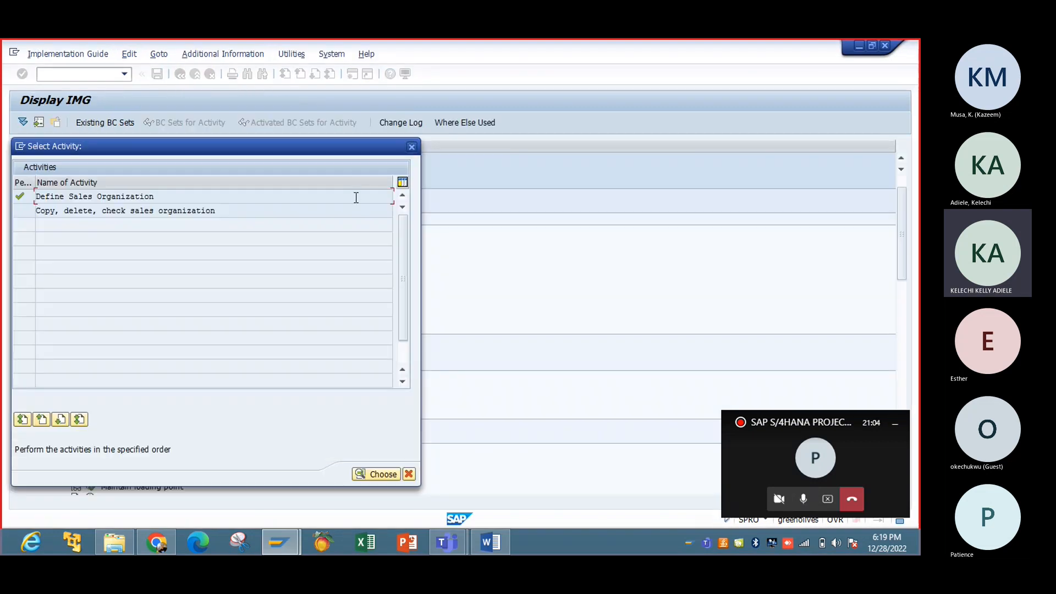
{"action": "double_click", "coordinate": [153, 211]}
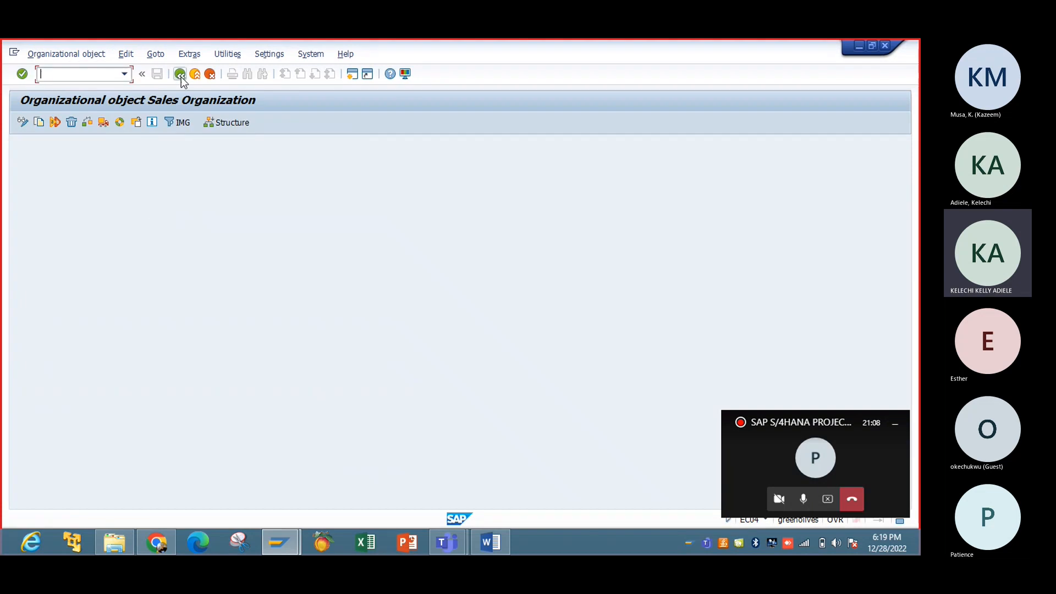
{"action": "left_click", "coordinate": [180, 75]}
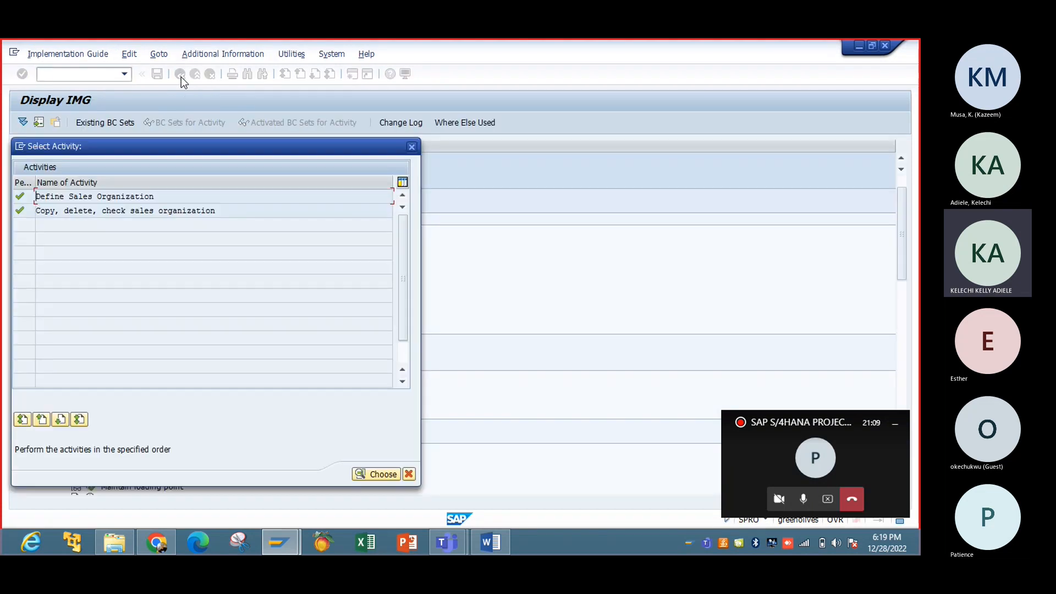
{"action": "left_click", "coordinate": [411, 147]}
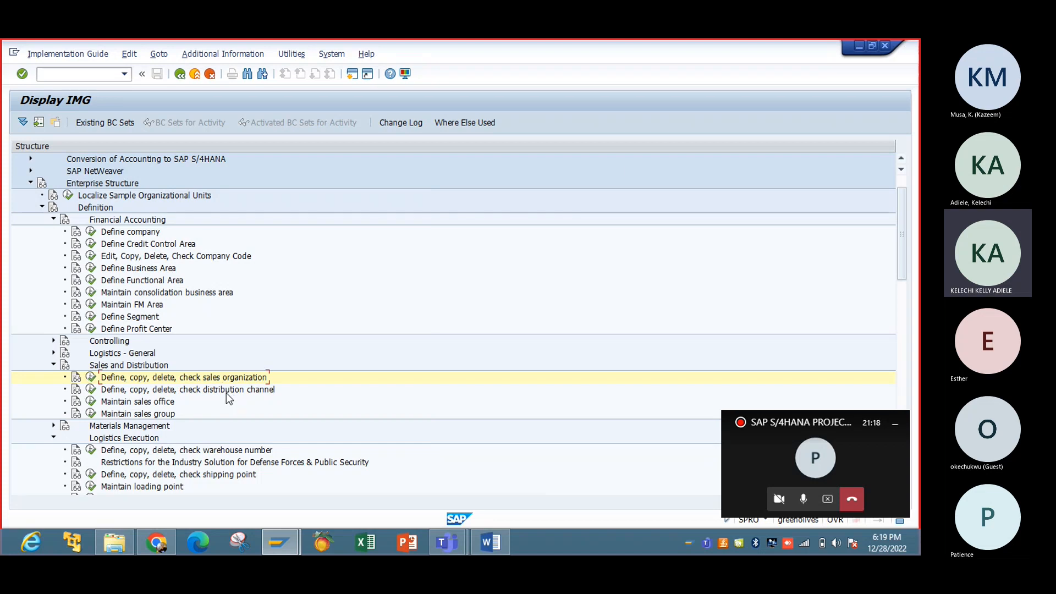
{"action": "left_click", "coordinate": [90, 390]}
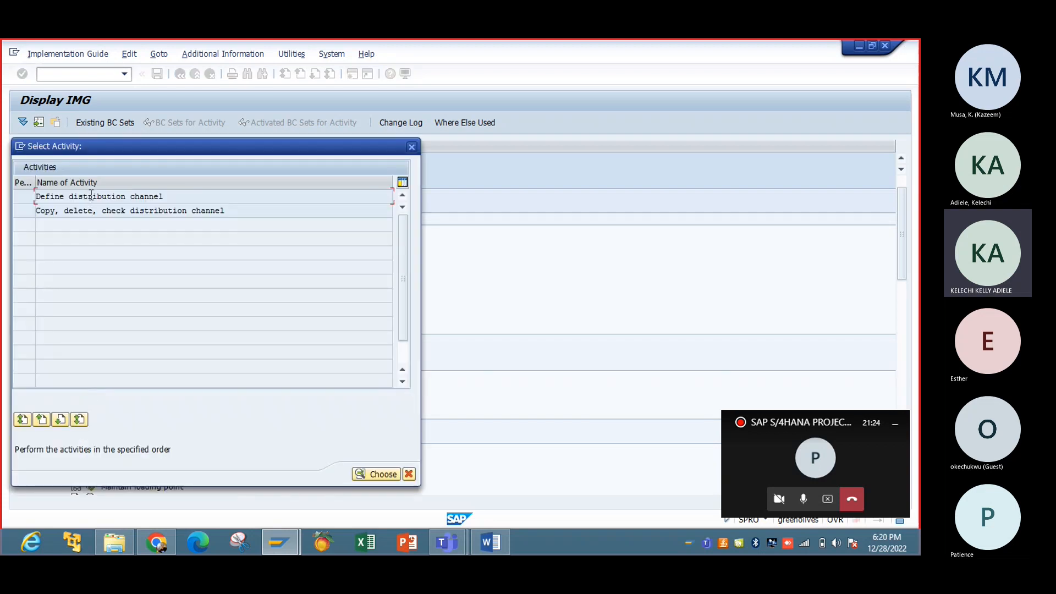
Step: Copy distribution channel 01 into a new entry with channel code R1
{"action": "double_click", "coordinate": [92, 197]}
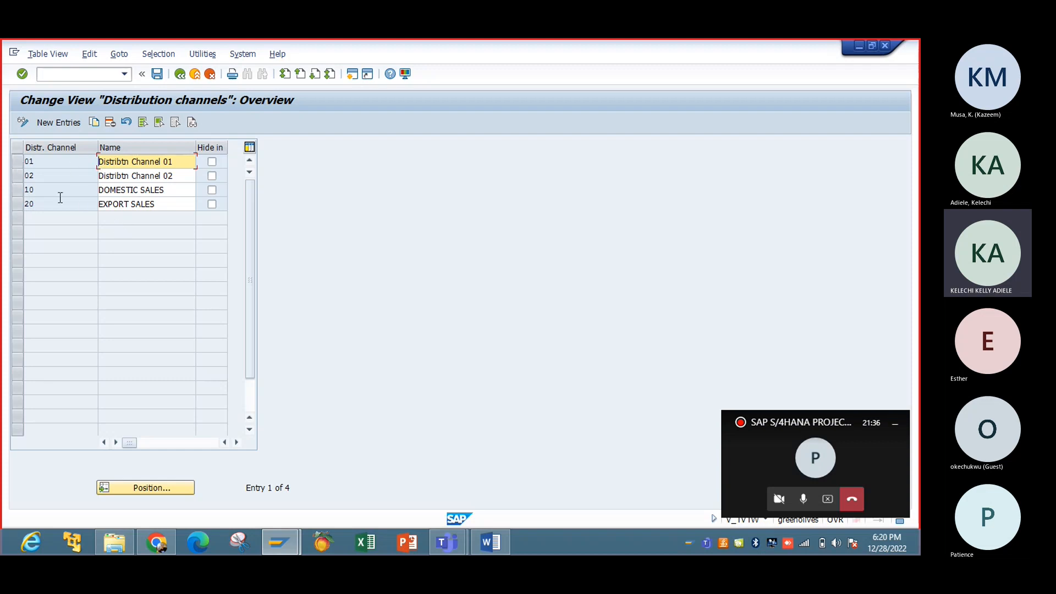
{"action": "left_click", "coordinate": [18, 162]}
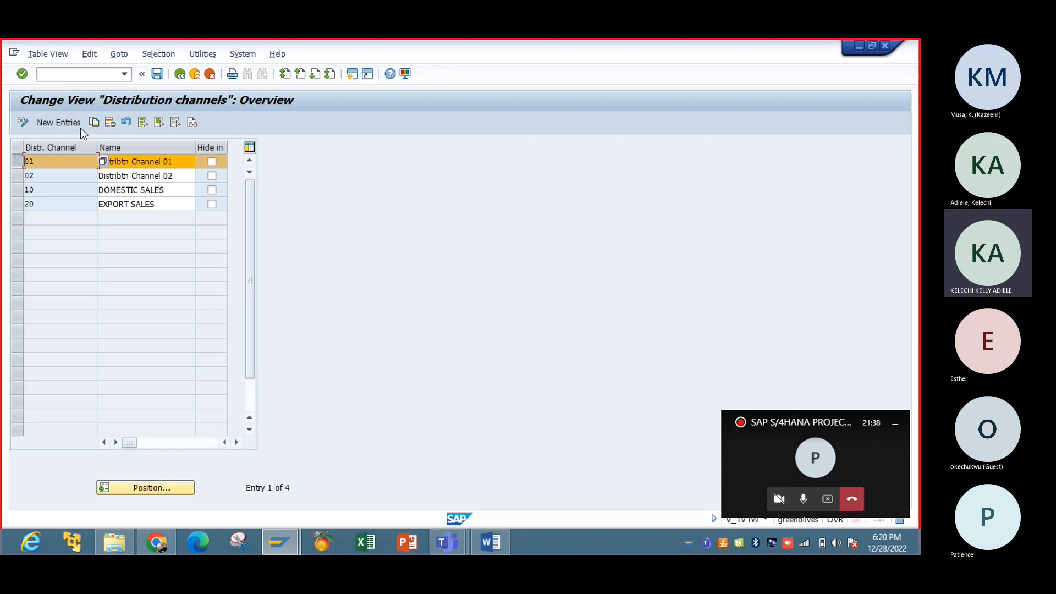
{"action": "left_click", "coordinate": [93, 123]}
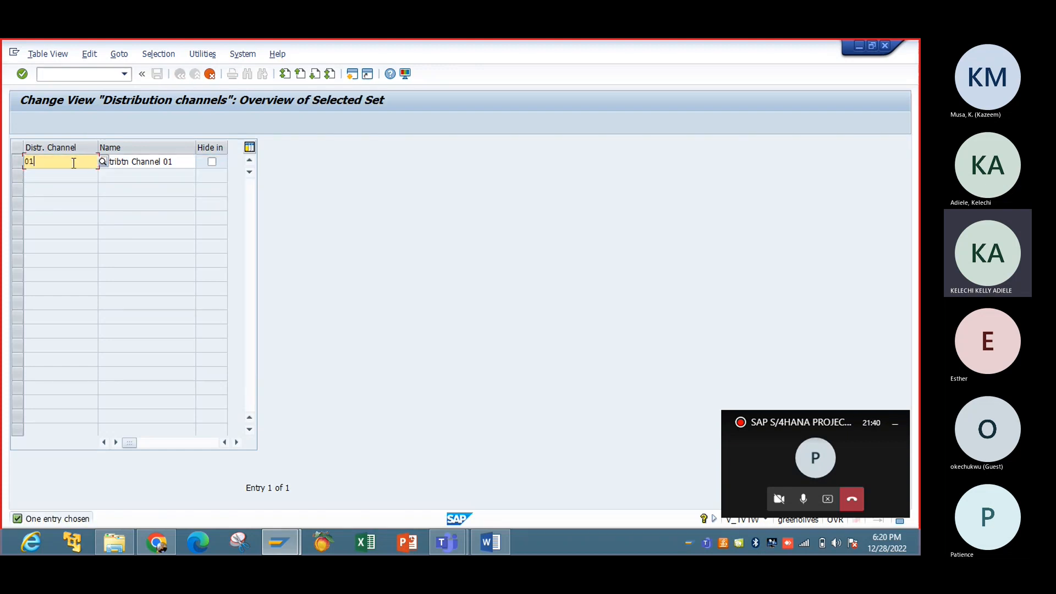
{"action": "key", "text": "Delete"}
{"action": "key", "text": "Delete"}
{"action": "type", "text": "R"}
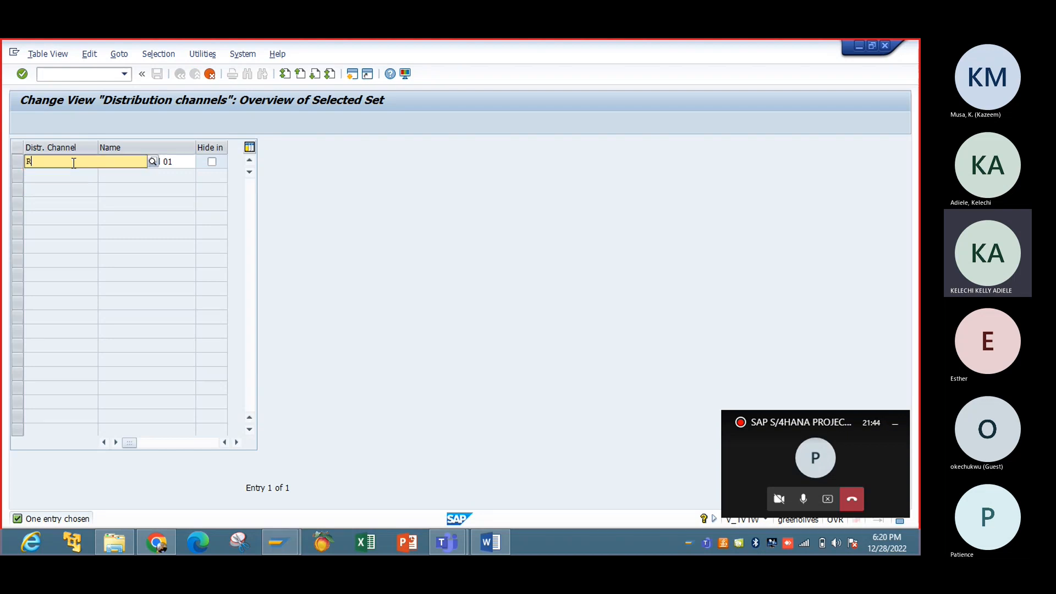
{"action": "type", "text": "ail"}
{"action": "key", "text": "BackSpace"}
{"action": "key", "text": "BackSpace"}
{"action": "key", "text": "BackSpace"}
{"action": "key", "text": "BackSpace"}
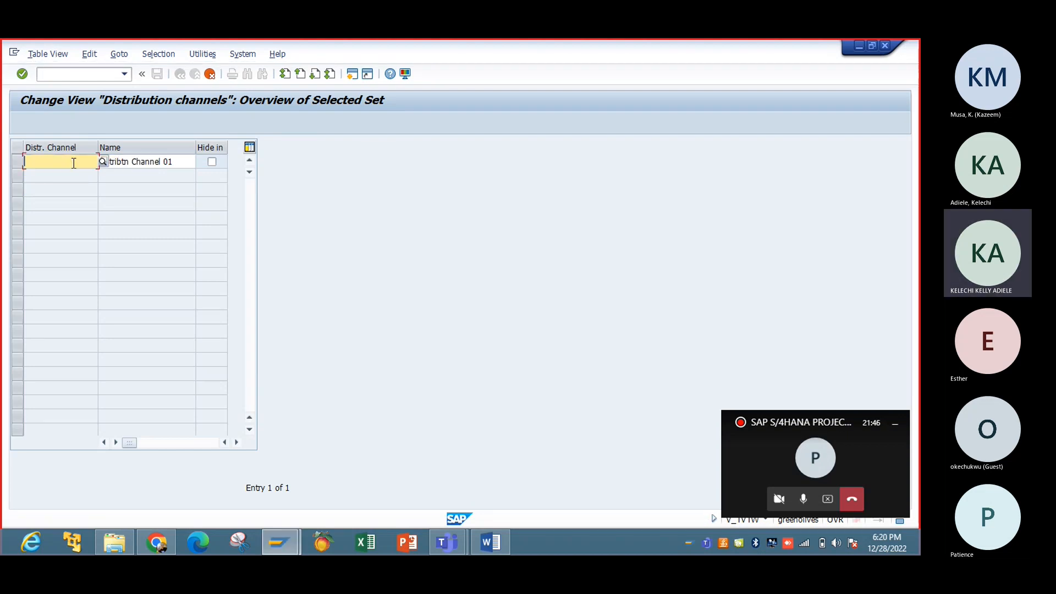
{"action": "key", "text": "Tab"}
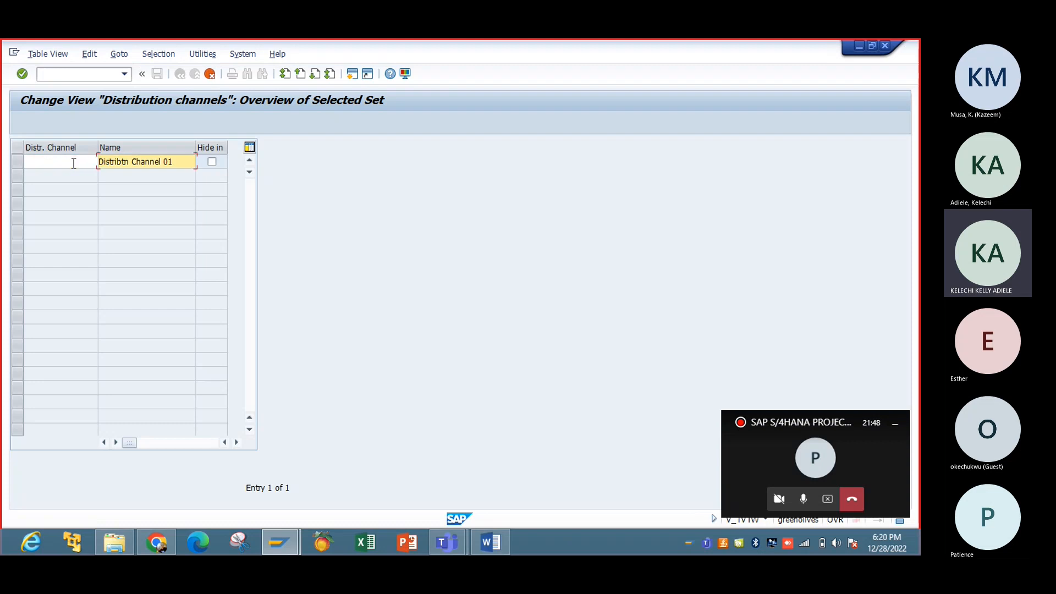
{"action": "left_click", "coordinate": [73, 162]}
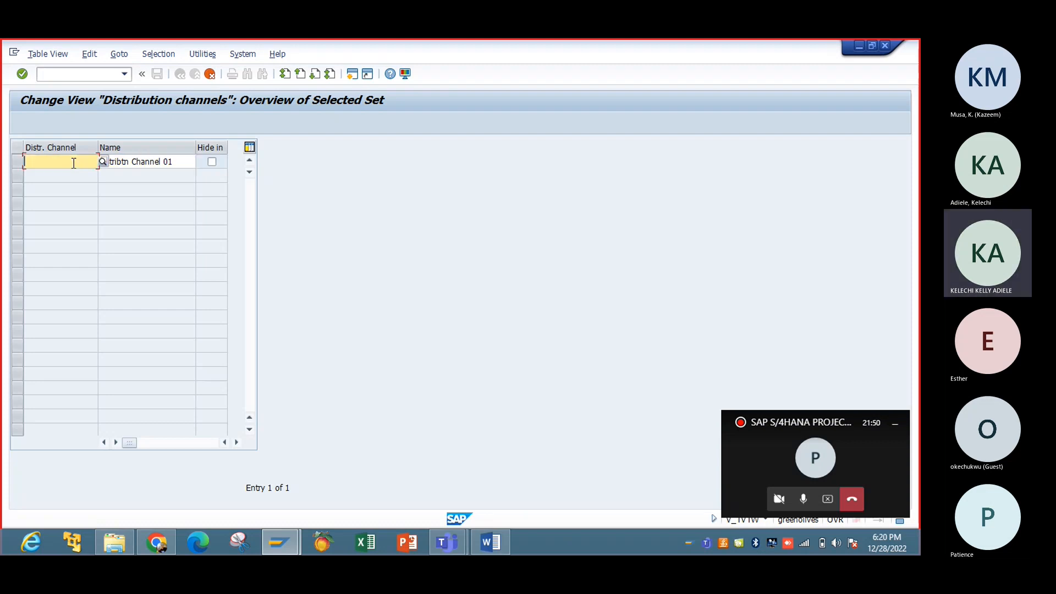
{"action": "type", "text": "R1"}
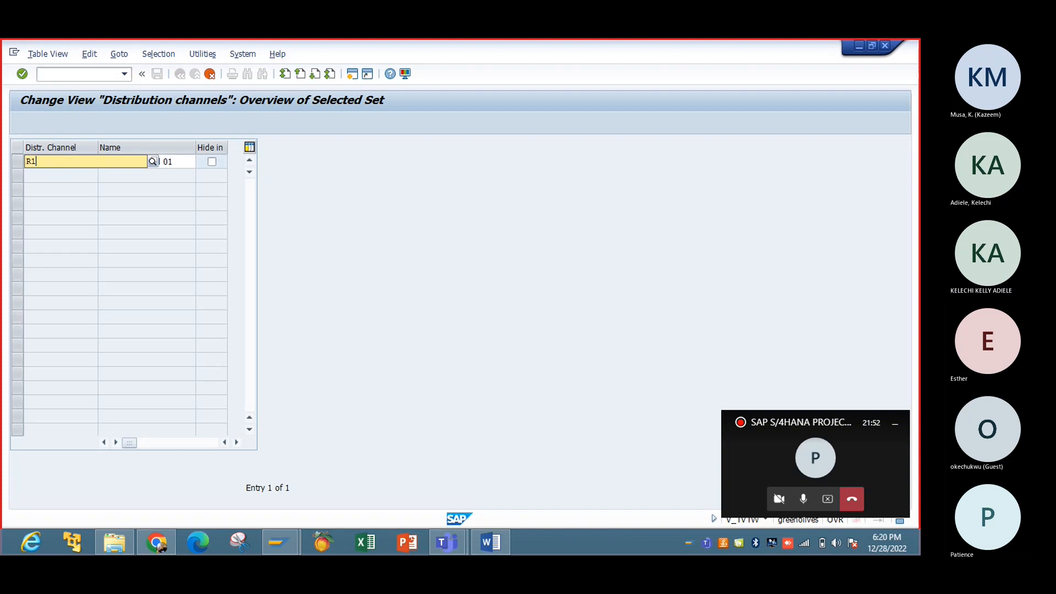
{"action": "key", "text": "Tab"}
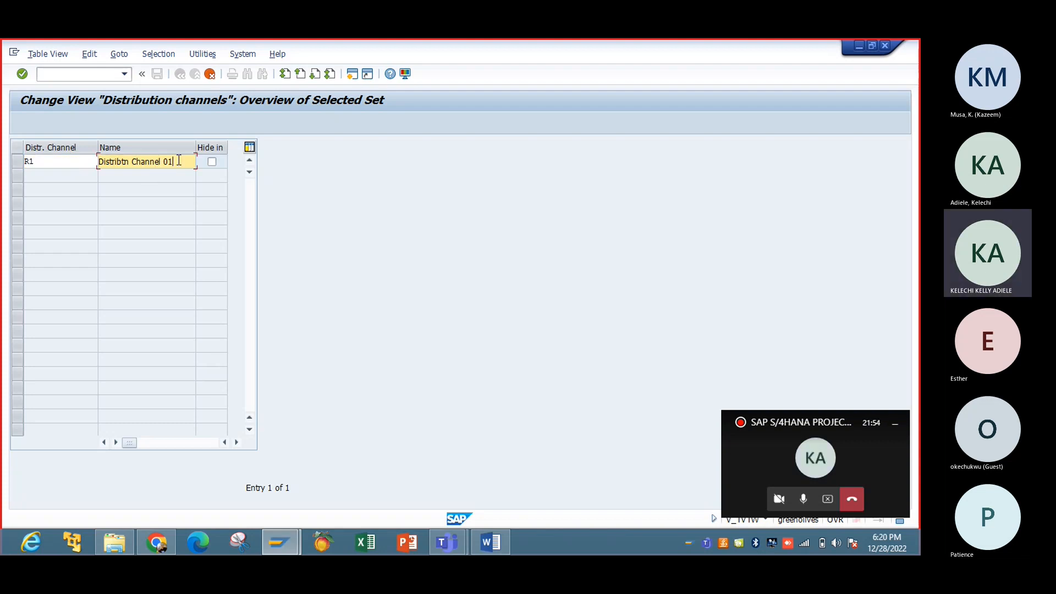
Step: Name the new channel R1 'Distribtn Ch.- Rail'
{"action": "key", "text": "BackSpace"}
{"action": "key", "text": "BackSpace"}
{"action": "key", "text": "BackSpace"}
{"action": "type", "text": "= R"}
{"action": "key", "text": "BackSpace"}
{"action": "key", "text": "BackSpace"}
{"action": "key", "text": "BackSpace"}
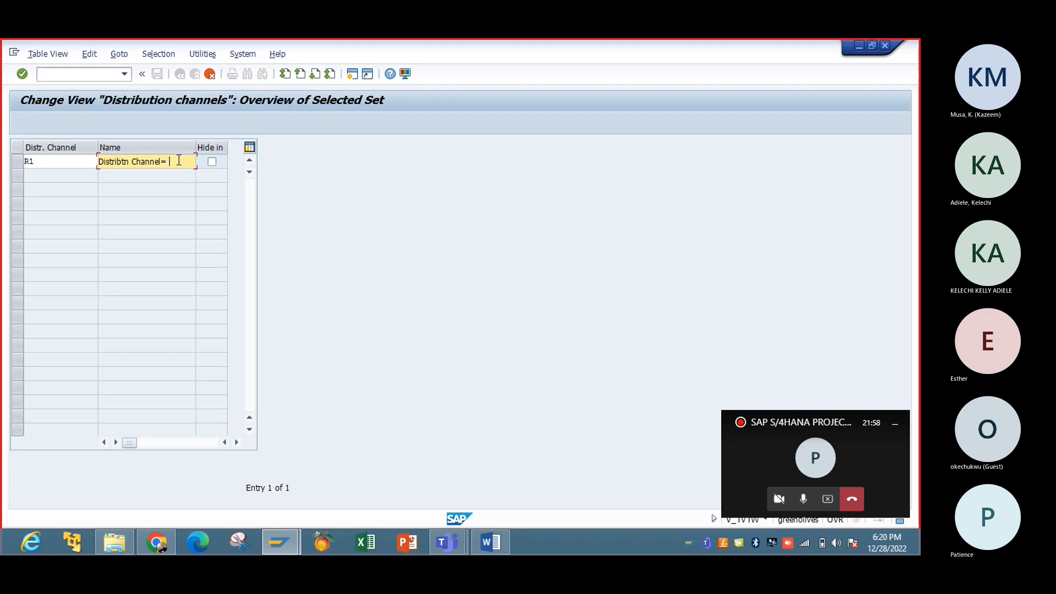
{"action": "key", "text": "BackSpace"}
{"action": "key", "text": "BackSpace"}
{"action": "key", "text": "BackSpace"}
{"action": "key", "text": "BackSpace"}
{"action": "key", "text": "BackSpace"}
{"action": "key", "text": "BackSpace"}
{"action": "key", "text": "BackSpace"}
{"action": "key", "text": "BackSpace"}
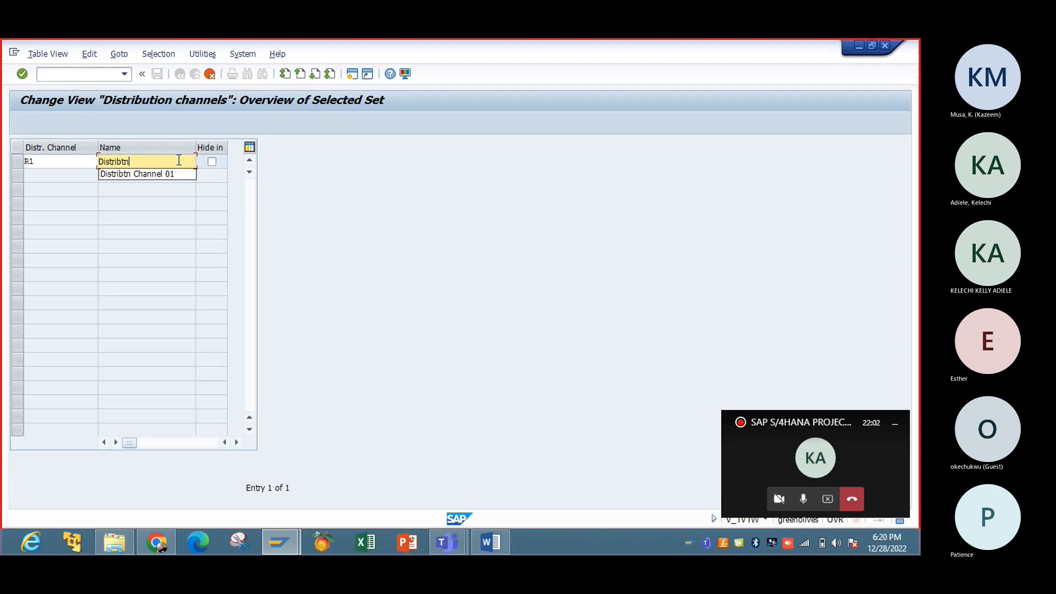
{"action": "type", "text": "Ch,"}
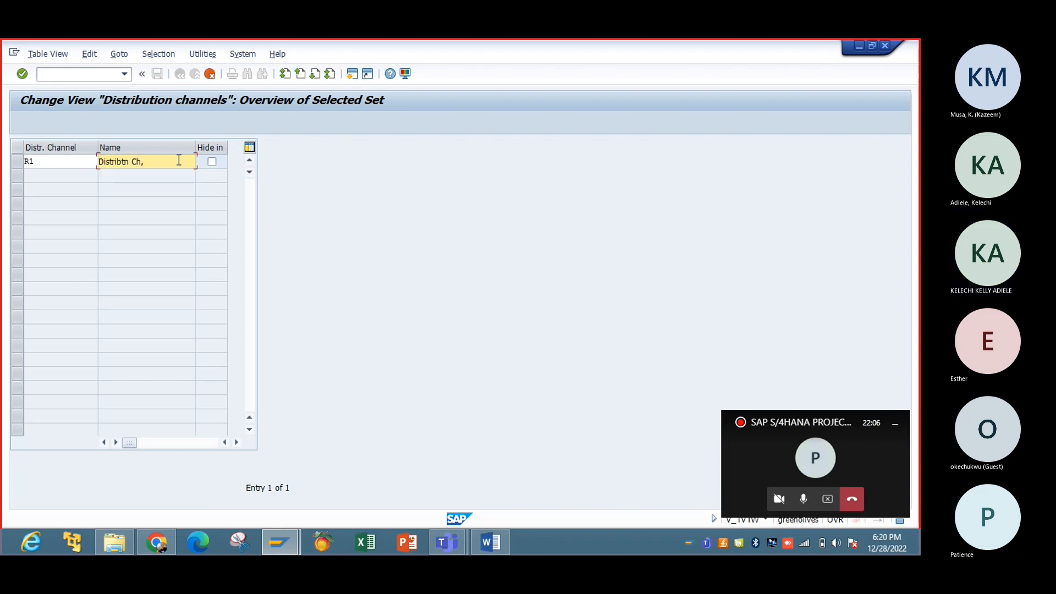
{"action": "key", "text": "BackSpace"}
{"action": "type", "text": ".-"}
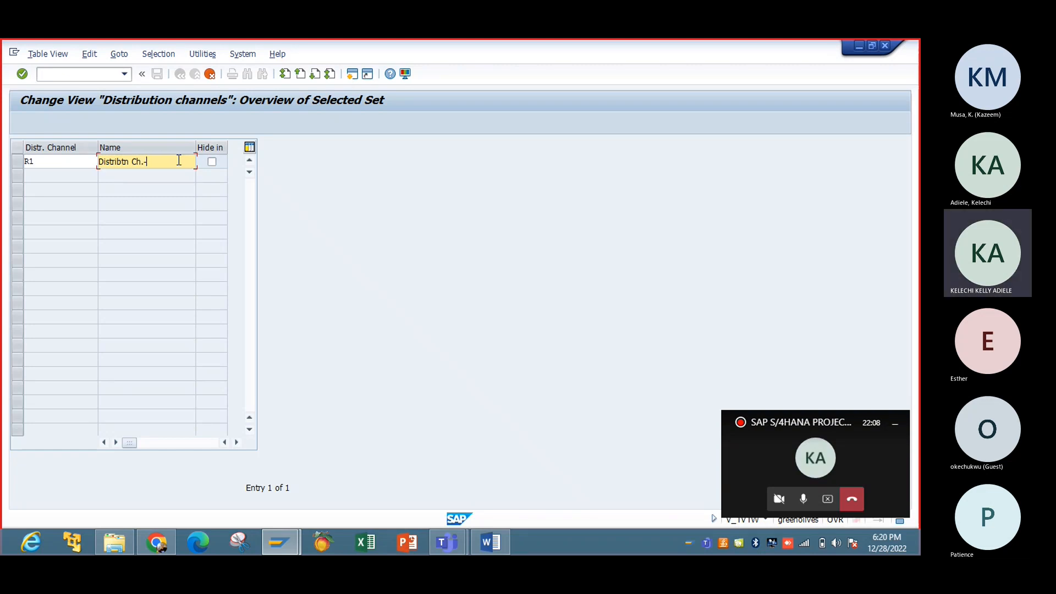
{"action": "type", "text": " Rail"}
Step: Save distribution channel R1, confirming the customizing request, and return to the guide
{"action": "key", "text": "Return"}
{"action": "left_click", "coordinate": [158, 76]}
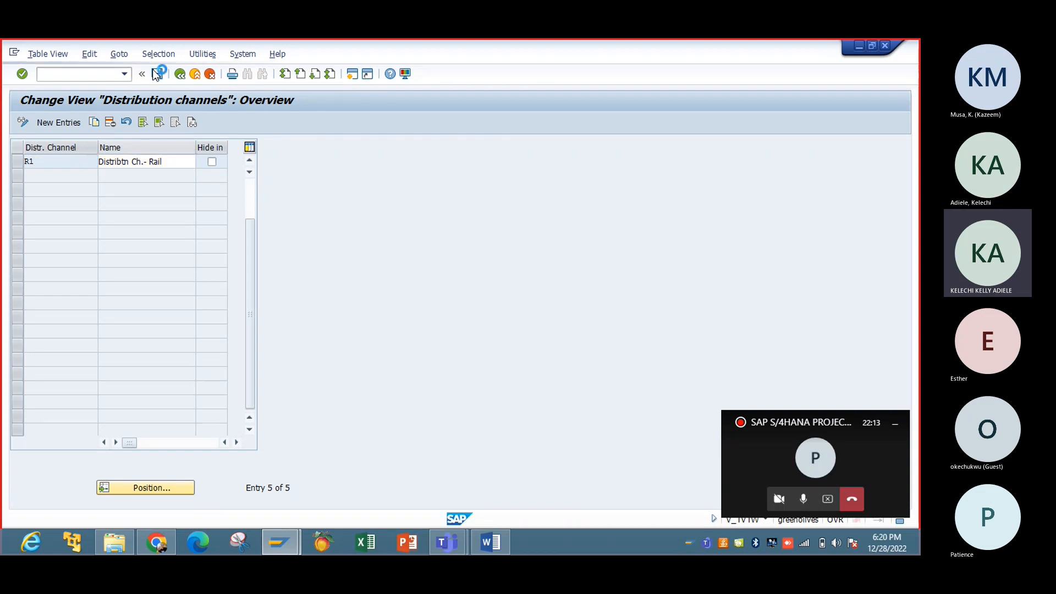
{"action": "key", "text": "Return"}
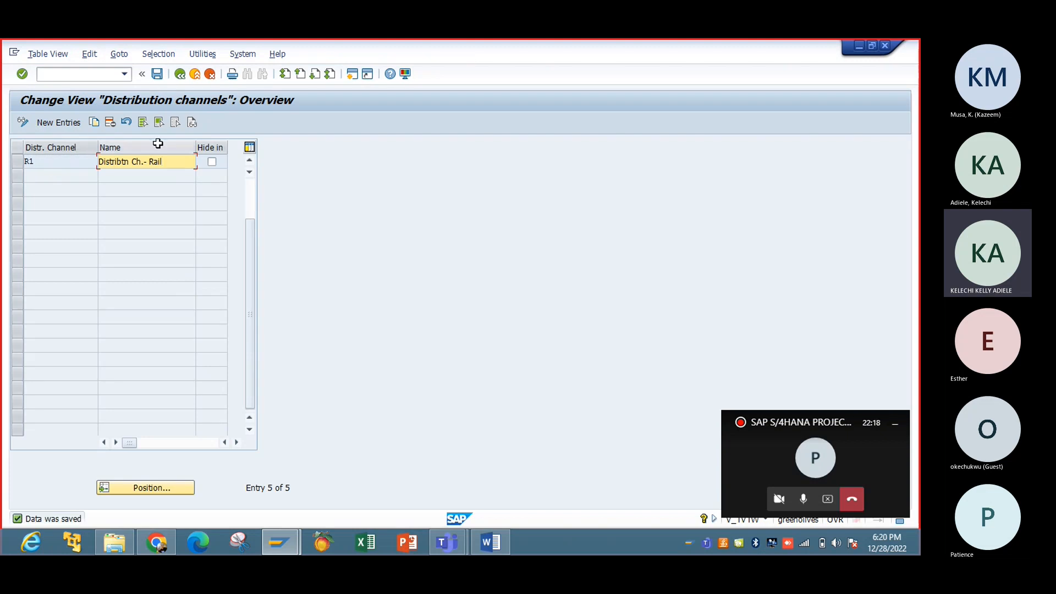
{"action": "left_click", "coordinate": [183, 77]}
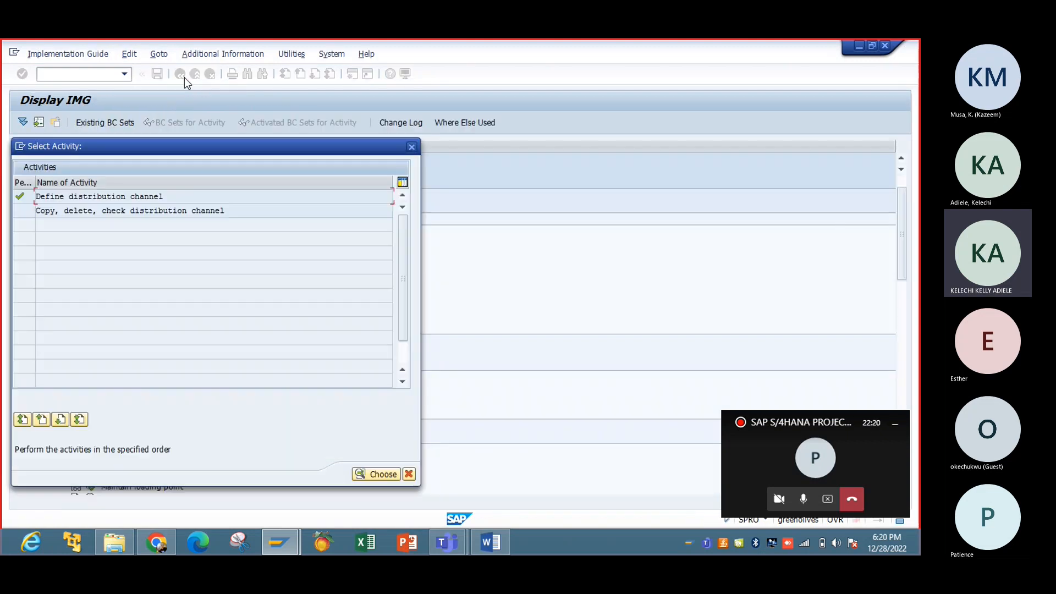
Step: Close the distribution channel activity list to return to the IMG tree
{"action": "left_click", "coordinate": [412, 147]}
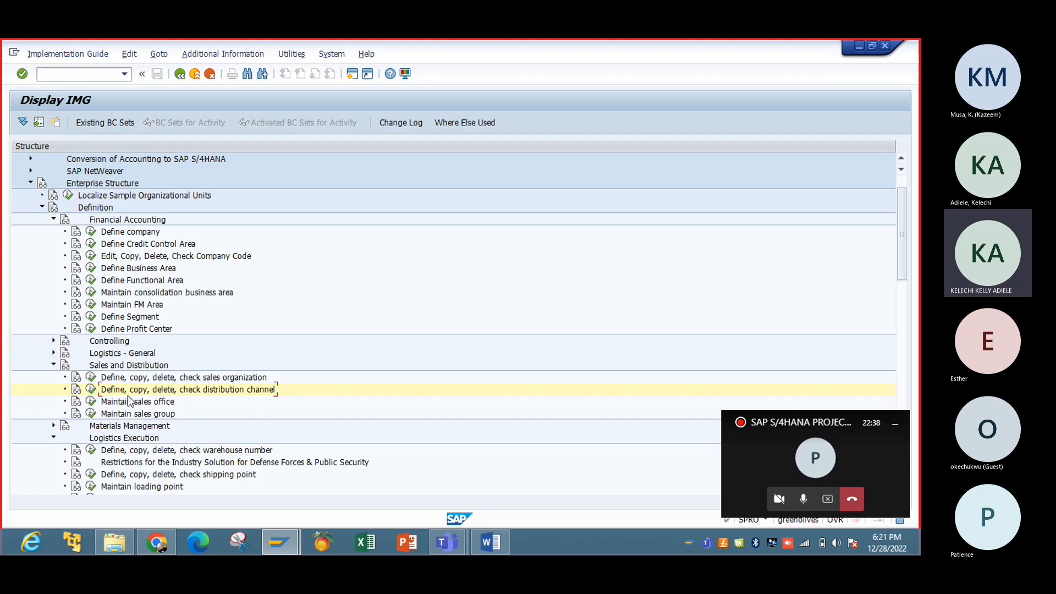
Step: Copy sales office 0001 as the template for a new sales office
{"action": "left_click", "coordinate": [94, 402]}
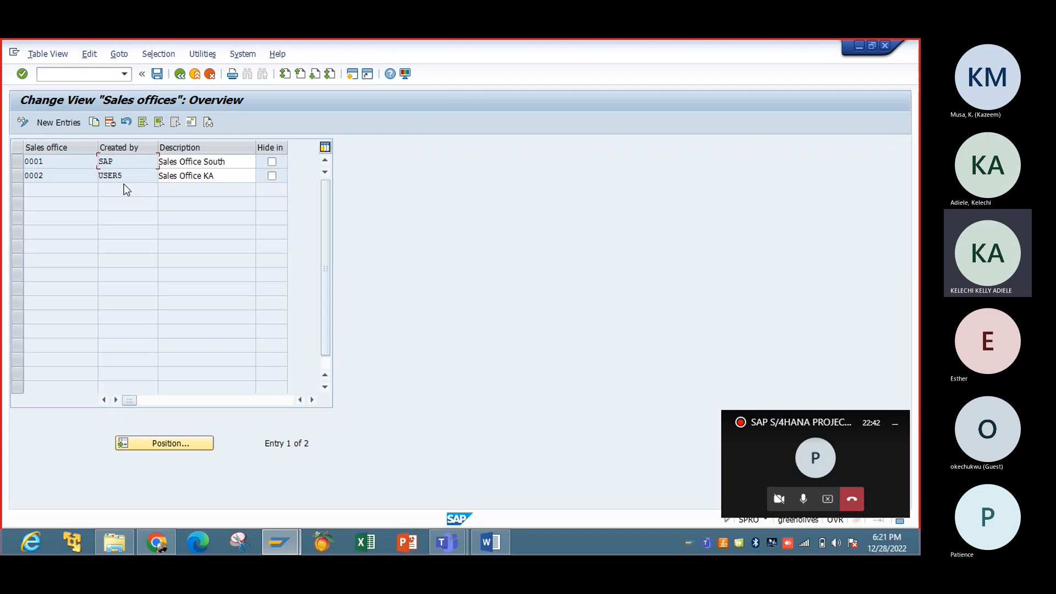
{"action": "left_click", "coordinate": [18, 161]}
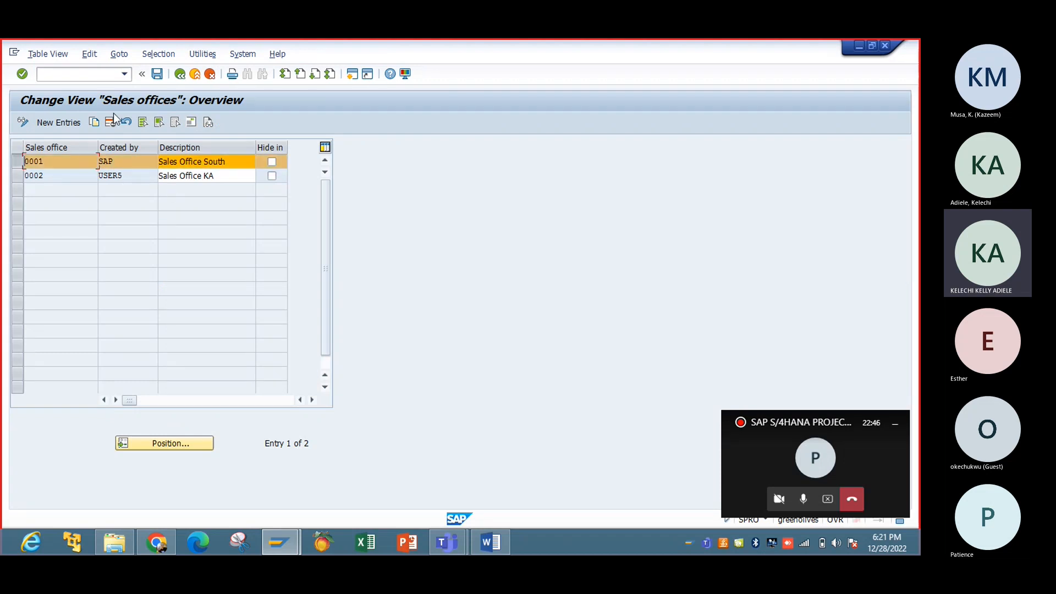
{"action": "left_click", "coordinate": [17, 163]}
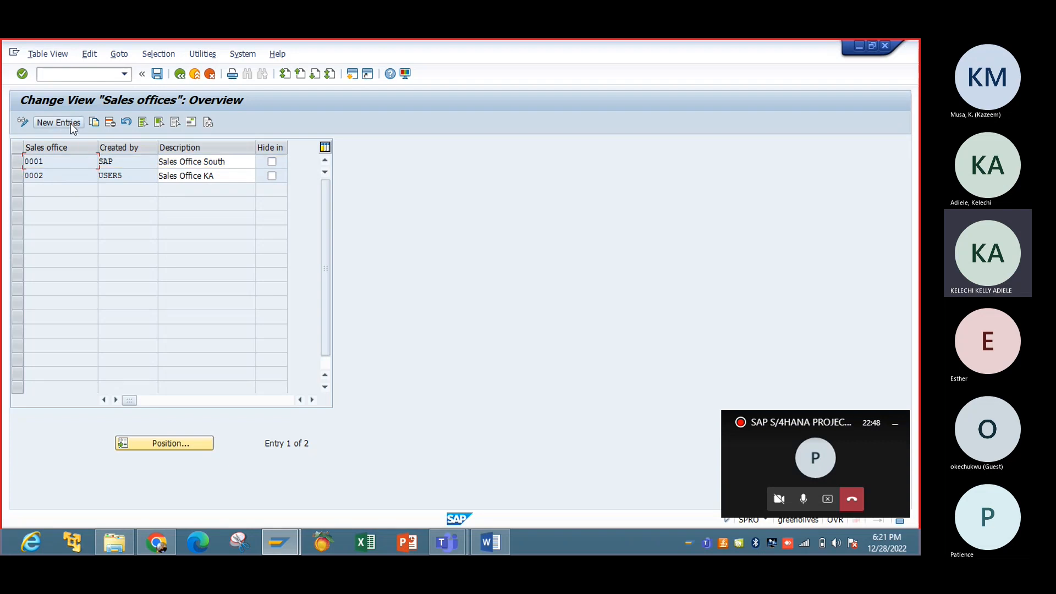
{"action": "left_click", "coordinate": [18, 163]}
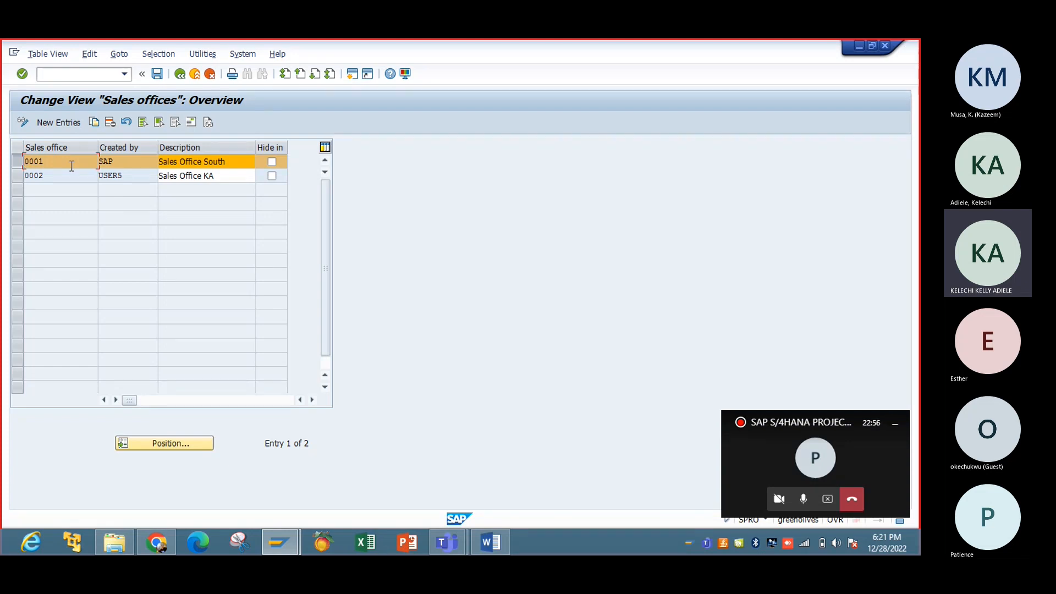
{"action": "left_click", "coordinate": [94, 125]}
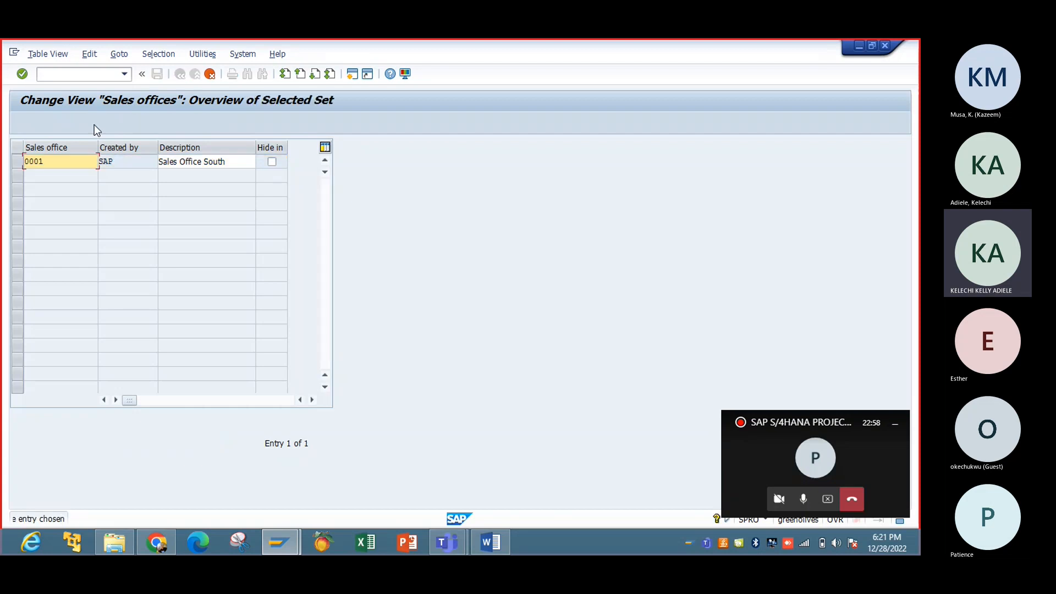
Step: Give the copy sales office code IBTC and description 'Sales Office - IBTC'
{"action": "key", "text": "BackSpace"}
{"action": "key", "text": "BackSpace"}
{"action": "key", "text": "BackSpace"}
{"action": "key", "text": "BackSpace"}
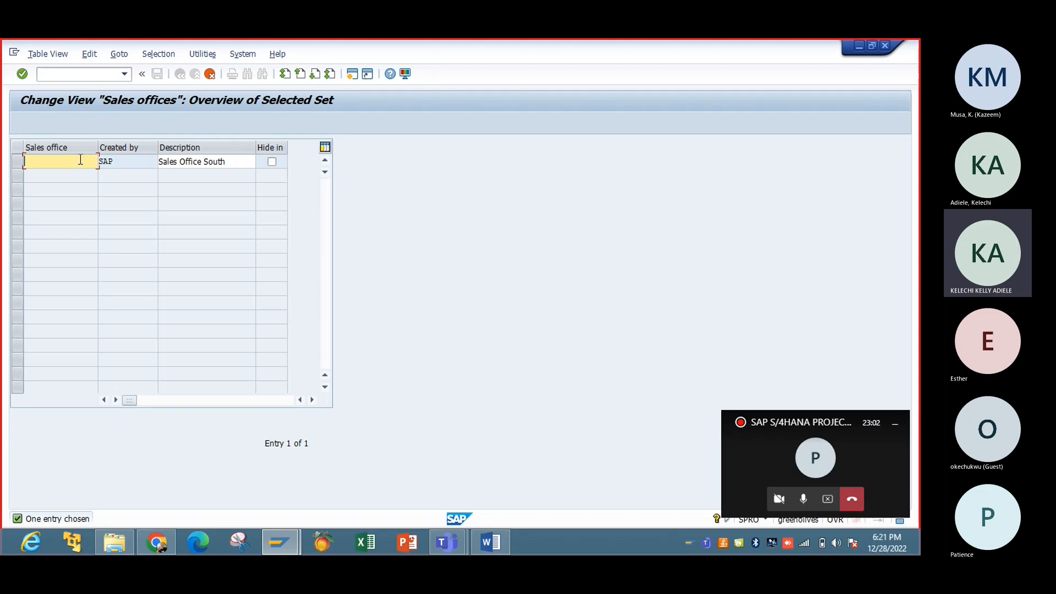
{"action": "type", "text": "IBTC"}
{"action": "key", "text": "Tab"}
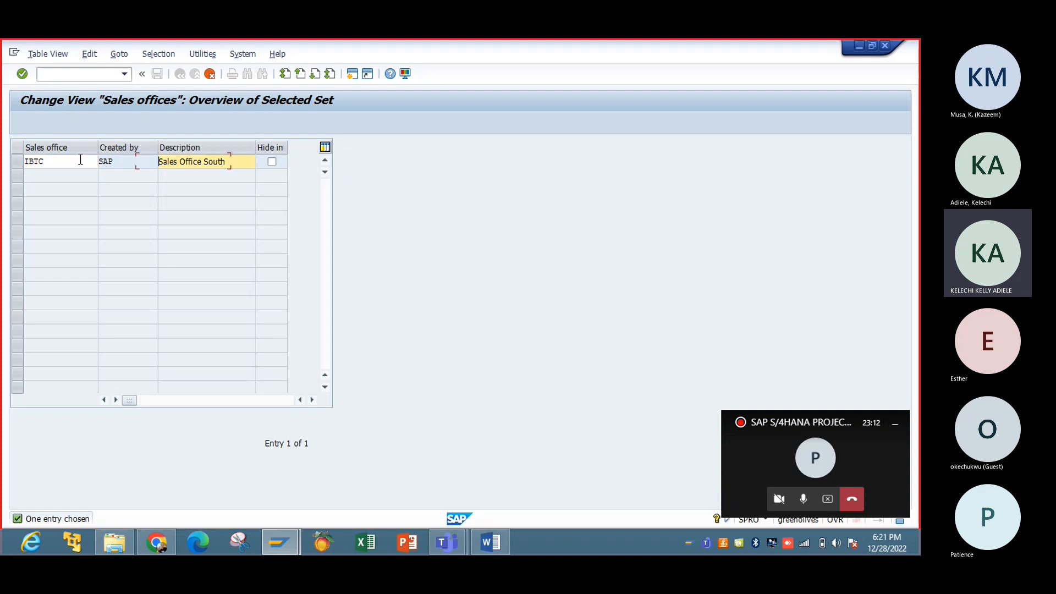
{"action": "left_click", "coordinate": [229, 161]}
{"action": "key", "text": "BackSpace"}
{"action": "key", "text": "BackSpace"}
{"action": "key", "text": "BackSpace"}
{"action": "key", "text": "BackSpace"}
{"action": "key", "text": "BackSpace"}
{"action": "type", "text": "- IBTC"}
{"action": "key", "text": "Return"}
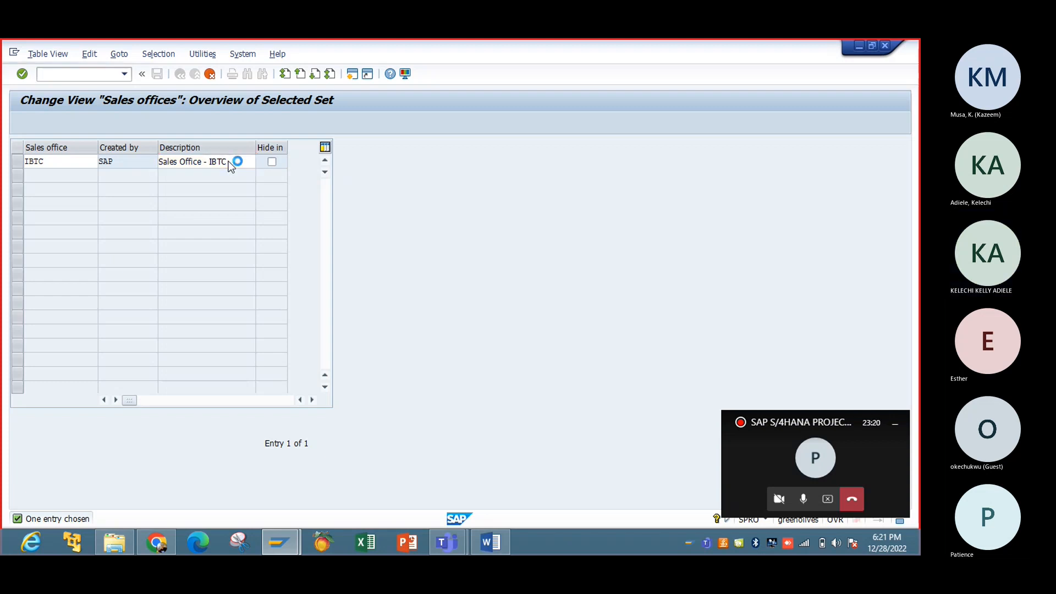
Step: Set the address title to Company, name IBTC NIG LTD, search term IBTC
{"action": "left_click", "coordinate": [345, 151]}
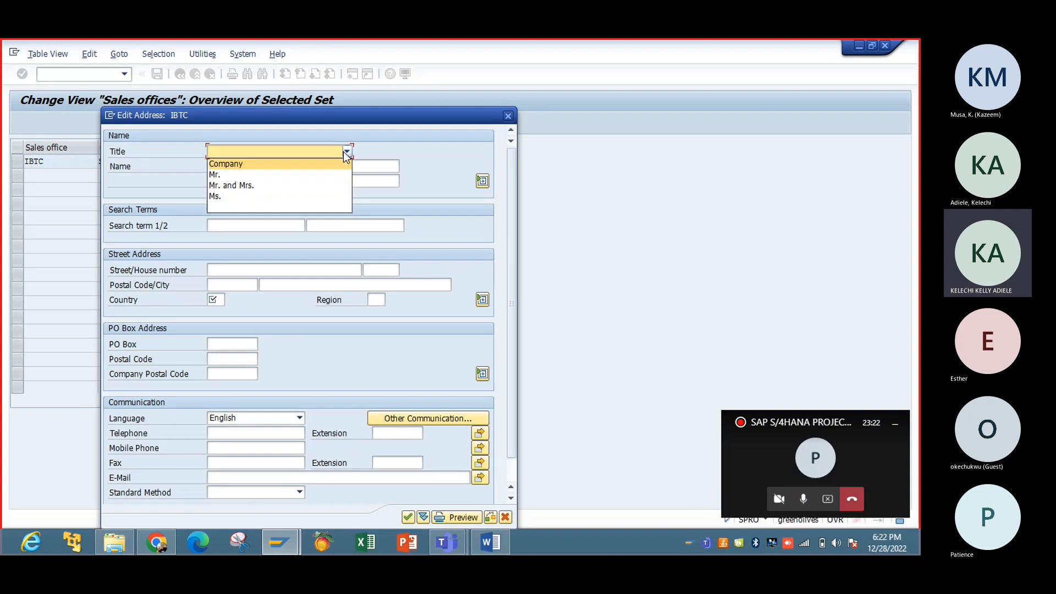
{"action": "left_click", "coordinate": [320, 164]}
{"action": "left_click", "coordinate": [311, 166]}
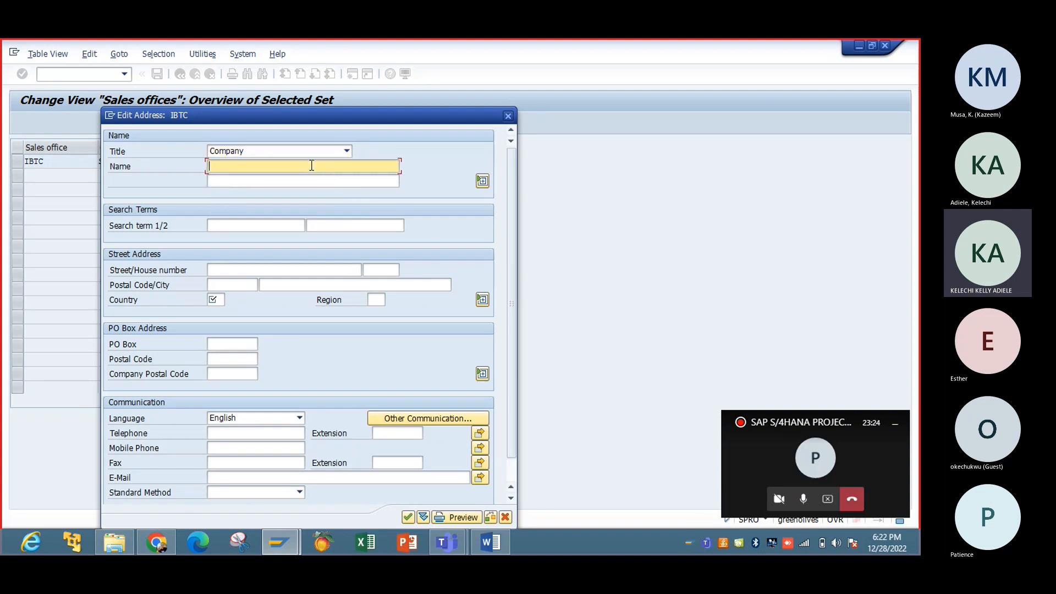
{"action": "left_click", "coordinate": [311, 166]}
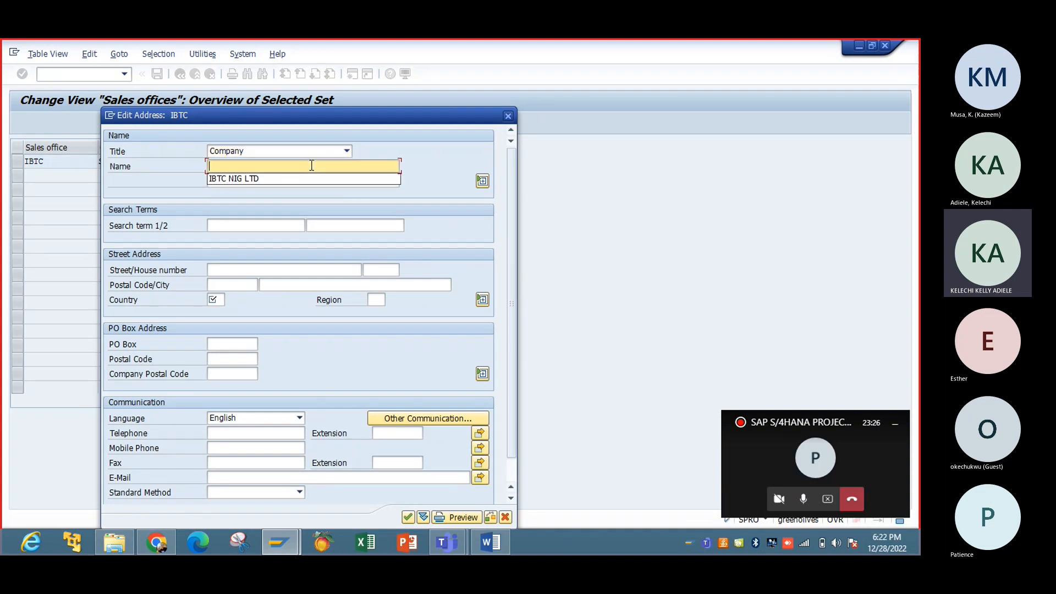
{"action": "left_click", "coordinate": [302, 180]}
{"action": "left_click", "coordinate": [264, 226]}
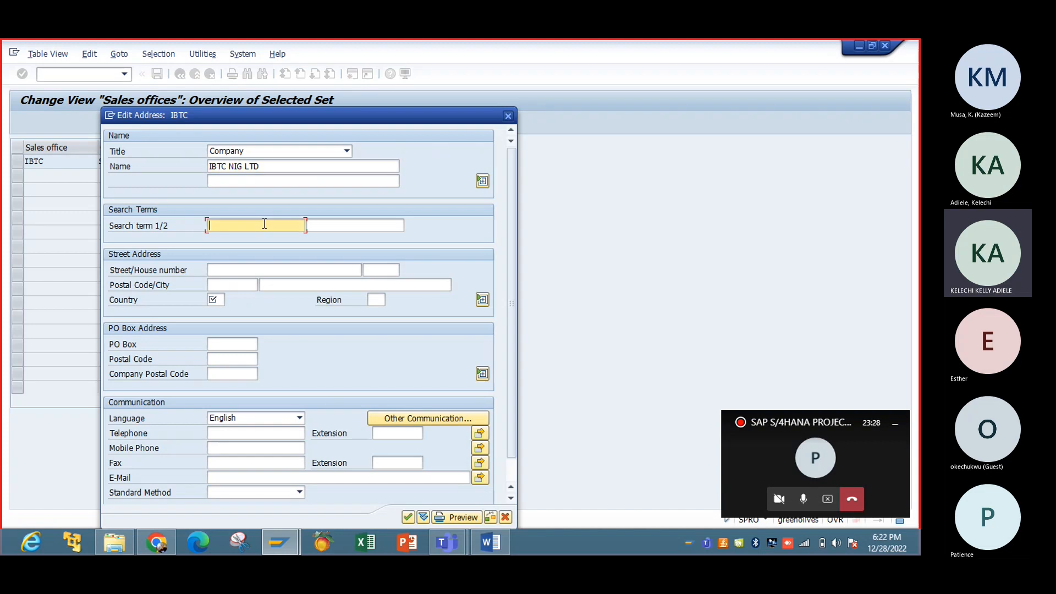
{"action": "left_click", "coordinate": [258, 225]}
{"action": "left_click", "coordinate": [250, 238]}
Step: Enter street 35, postal code 24432, country US, region LA and confirm the address
{"action": "left_click", "coordinate": [245, 269]}
{"action": "type", "text": "35"}
{"action": "left_click", "coordinate": [240, 284]}
{"action": "type", "text": "2"}
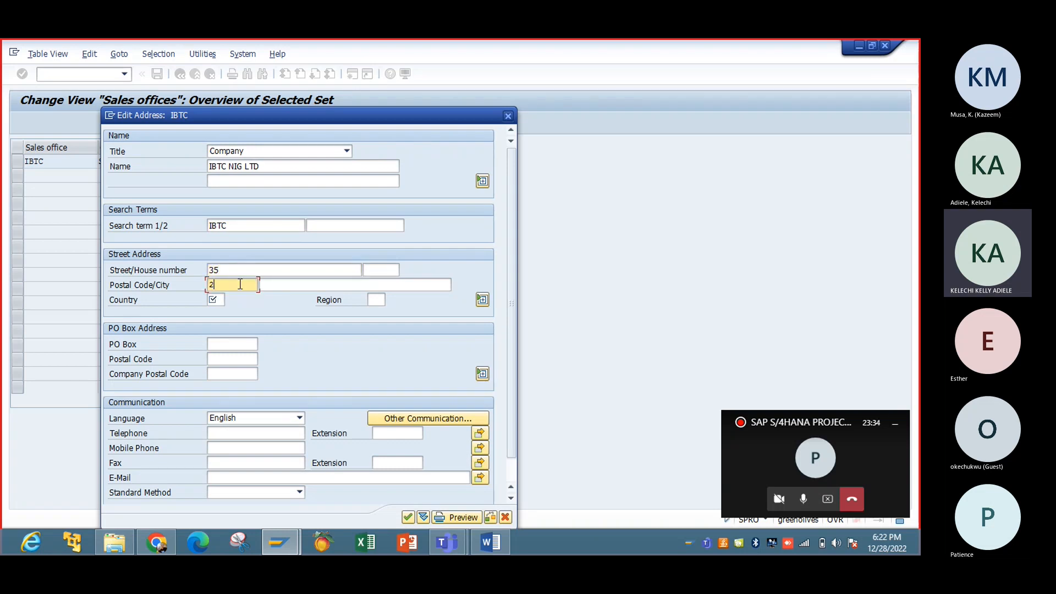
{"action": "type", "text": "4432"}
{"action": "left_click", "coordinate": [221, 300]}
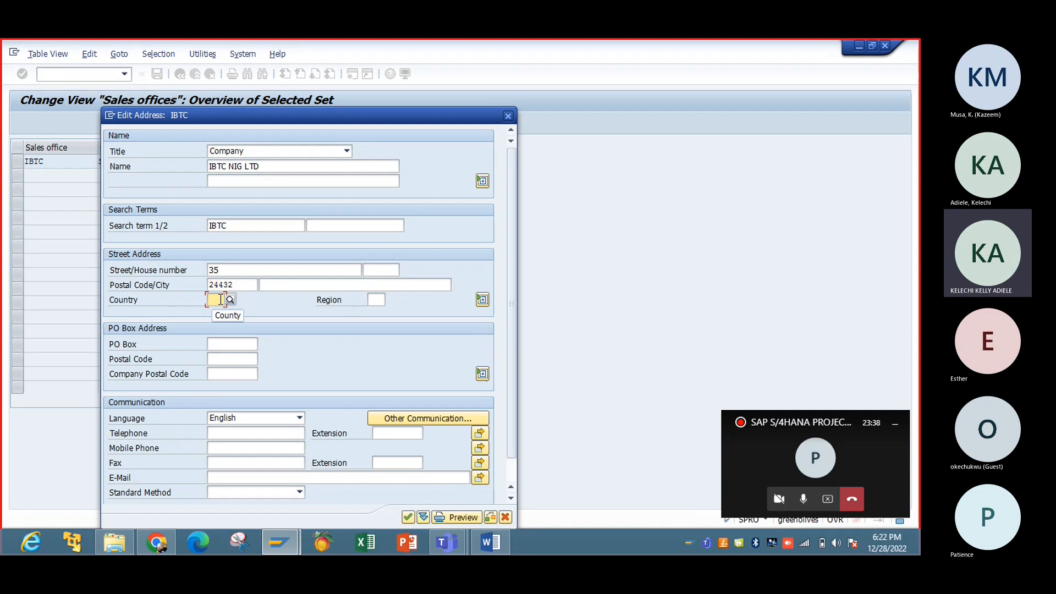
{"action": "type", "text": "US"}
{"action": "key", "text": "Tab"}
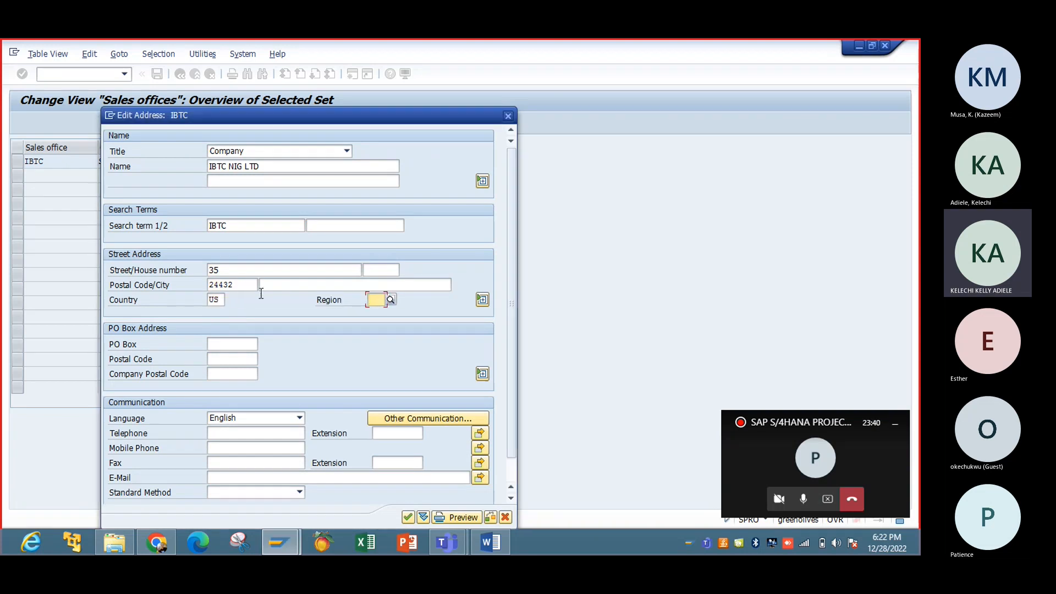
{"action": "type", "text": "LA"}
{"action": "left_click", "coordinate": [409, 516]}
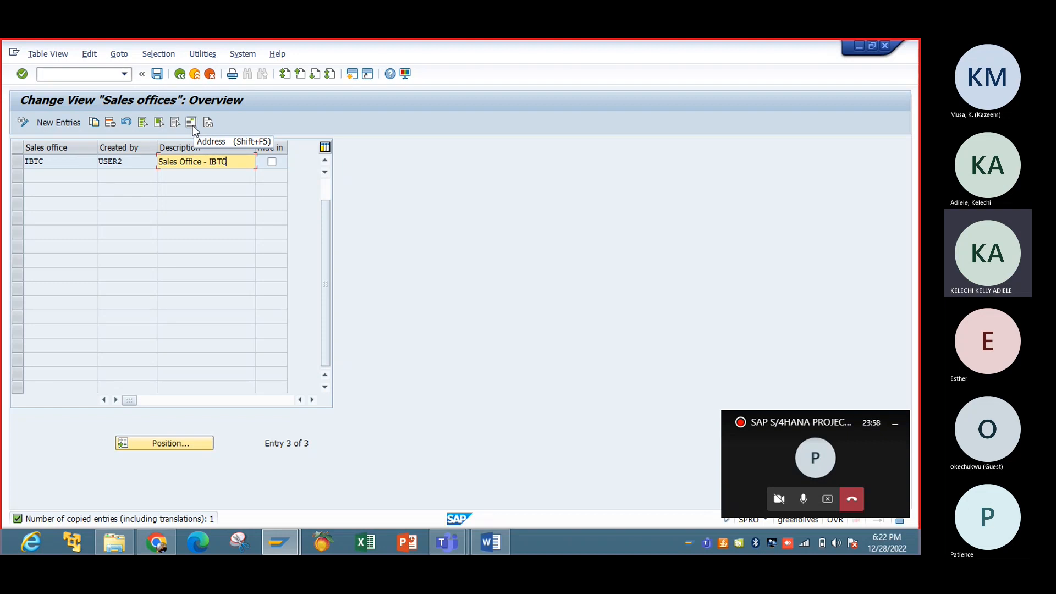
Step: Save sales office IBTC under new customizing request 'Sales Office' (G03K900824)
{"action": "left_click", "coordinate": [162, 78]}
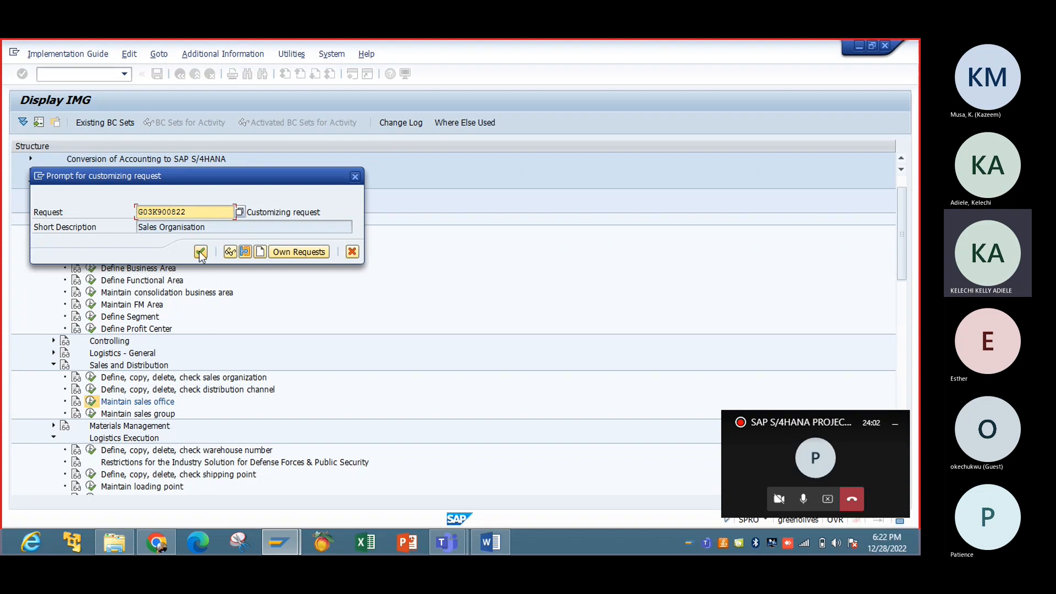
{"action": "left_click", "coordinate": [259, 252]}
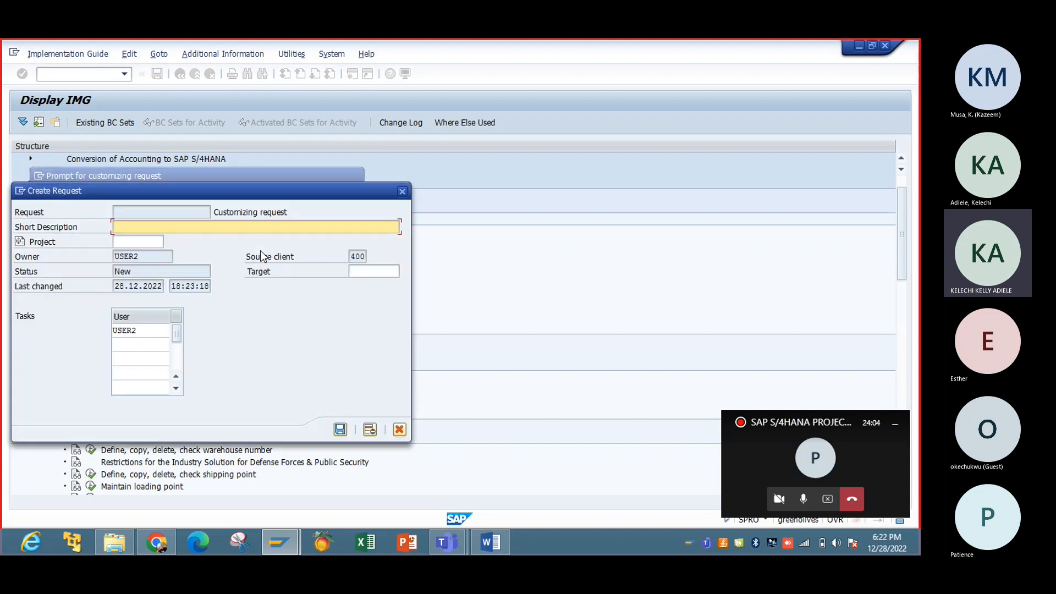
{"action": "type", "text": "Slaes"}
{"action": "key", "text": "BackSpace"}
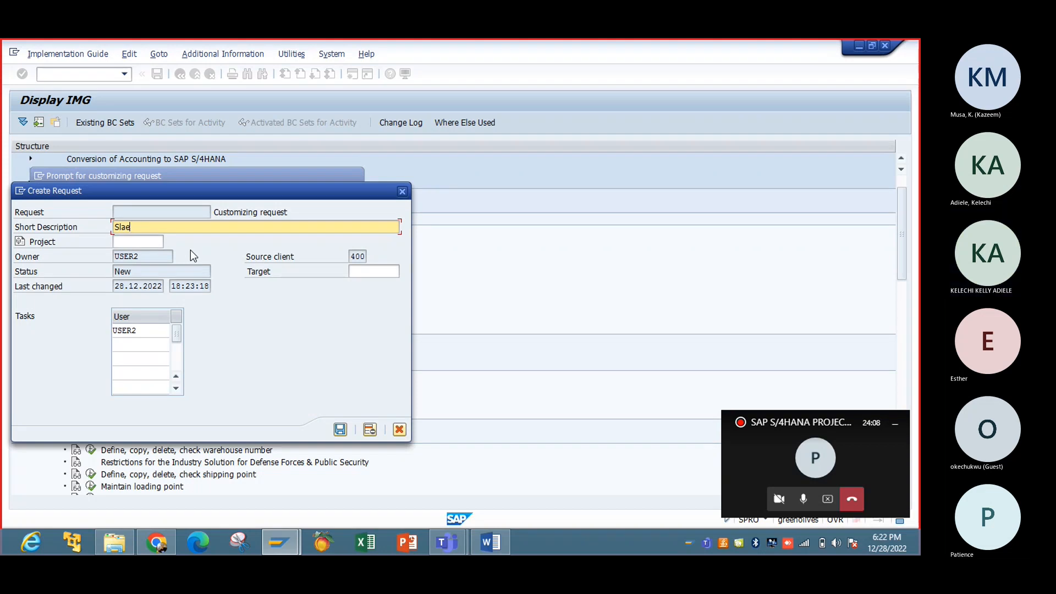
{"action": "key", "text": "BackSpace"}
{"action": "key", "text": "BackSpace"}
{"action": "key", "text": "BackSpace"}
{"action": "type", "text": "ales Office"}
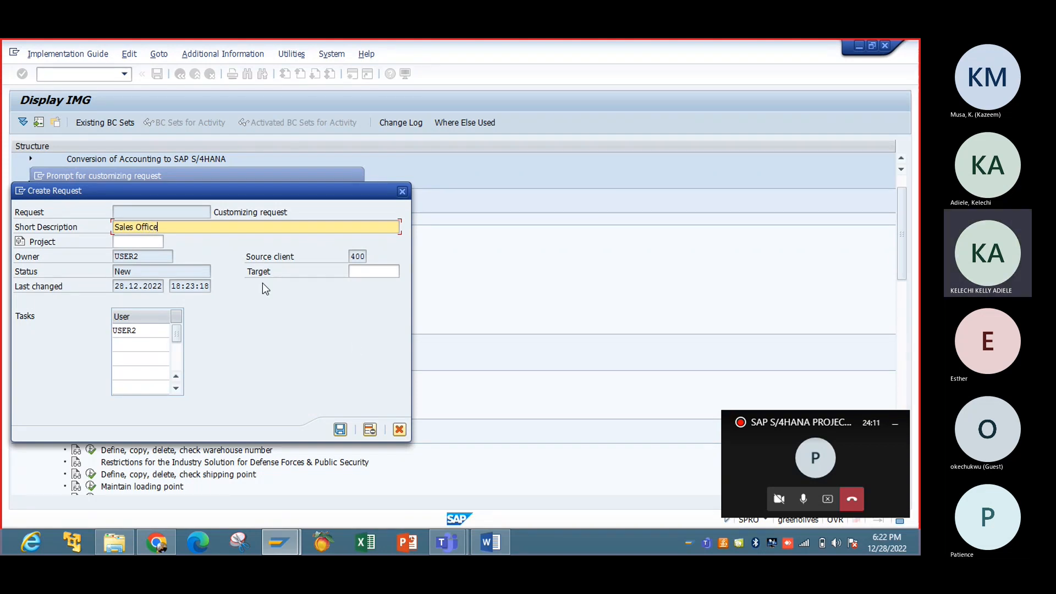
{"action": "left_click", "coordinate": [340, 429]}
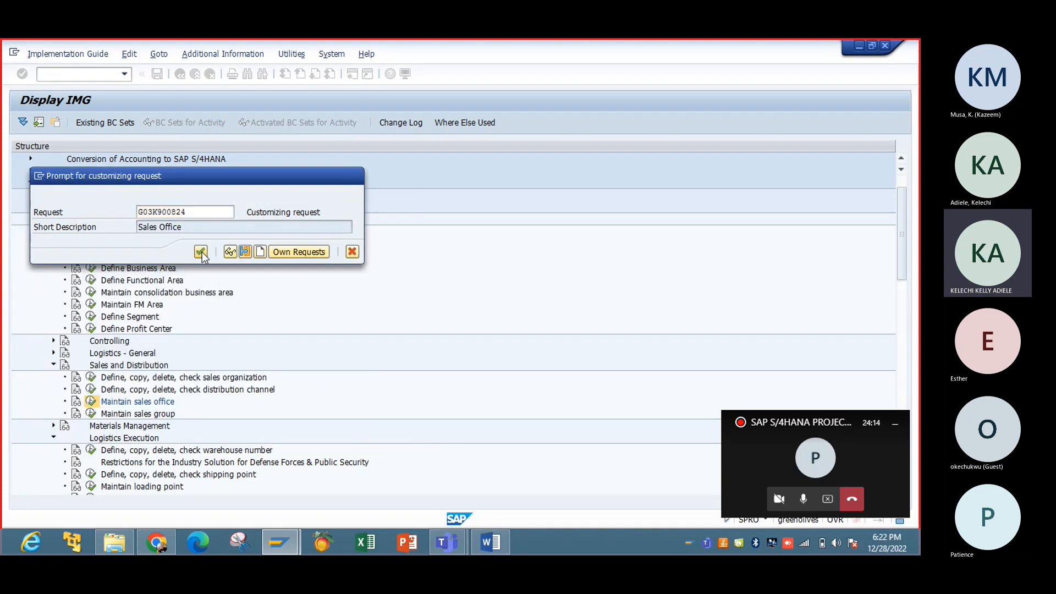
{"action": "left_click", "coordinate": [201, 253]}
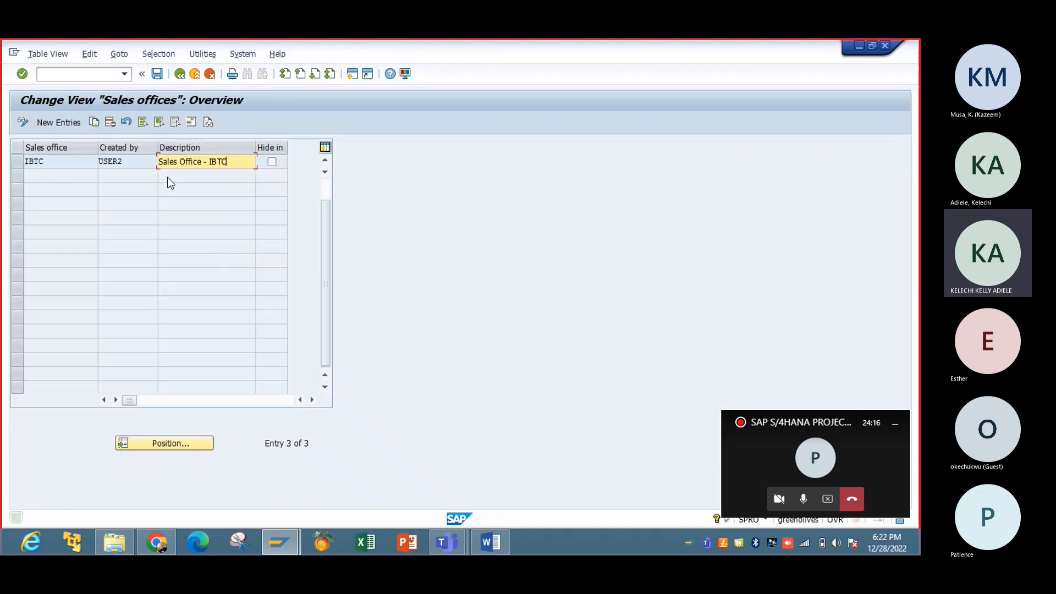
Step: Add new sales office IBT2 with description 'Sales Office - IBTC2'
{"action": "left_click", "coordinate": [52, 123]}
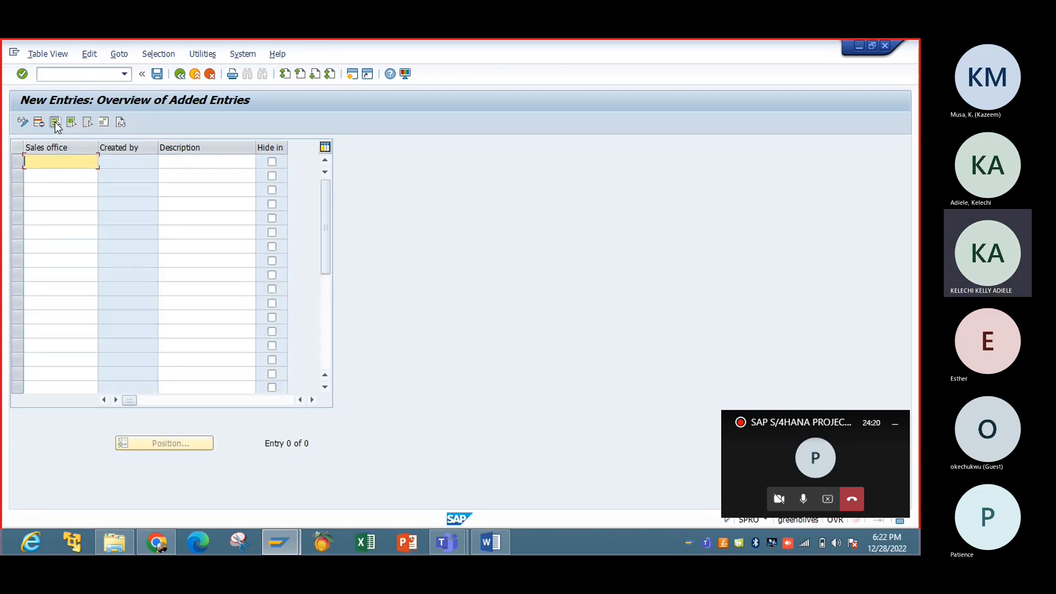
{"action": "type", "text": "I"}
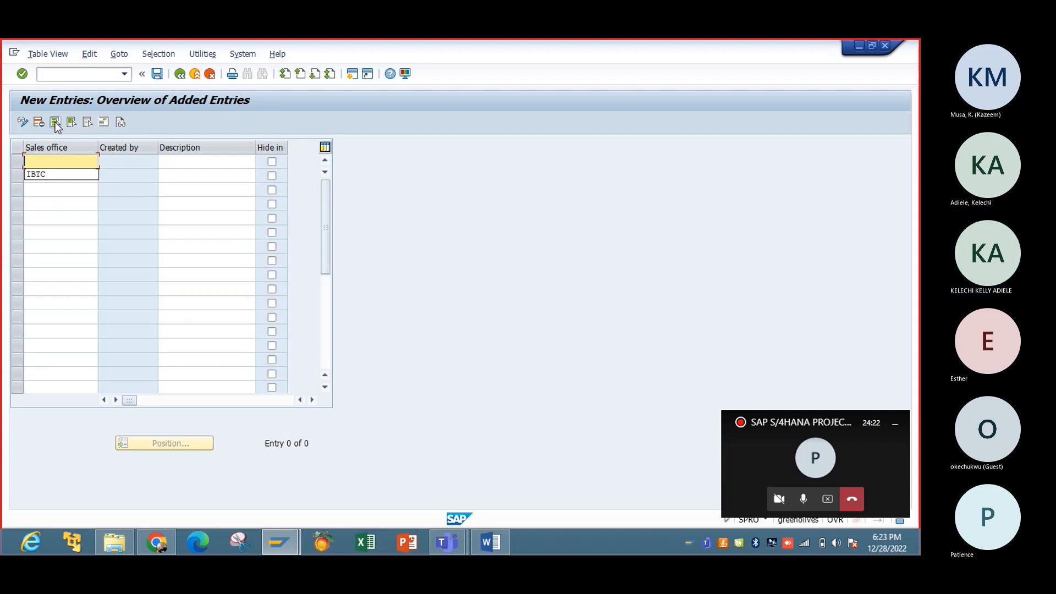
{"action": "type", "text": "BT"}
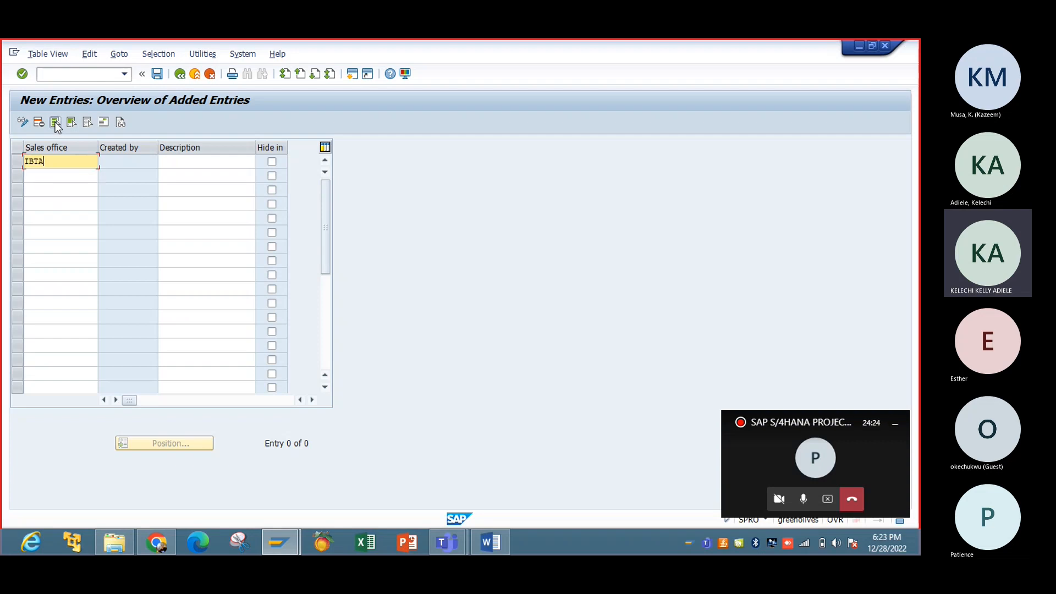
{"action": "type", "text": "2"}
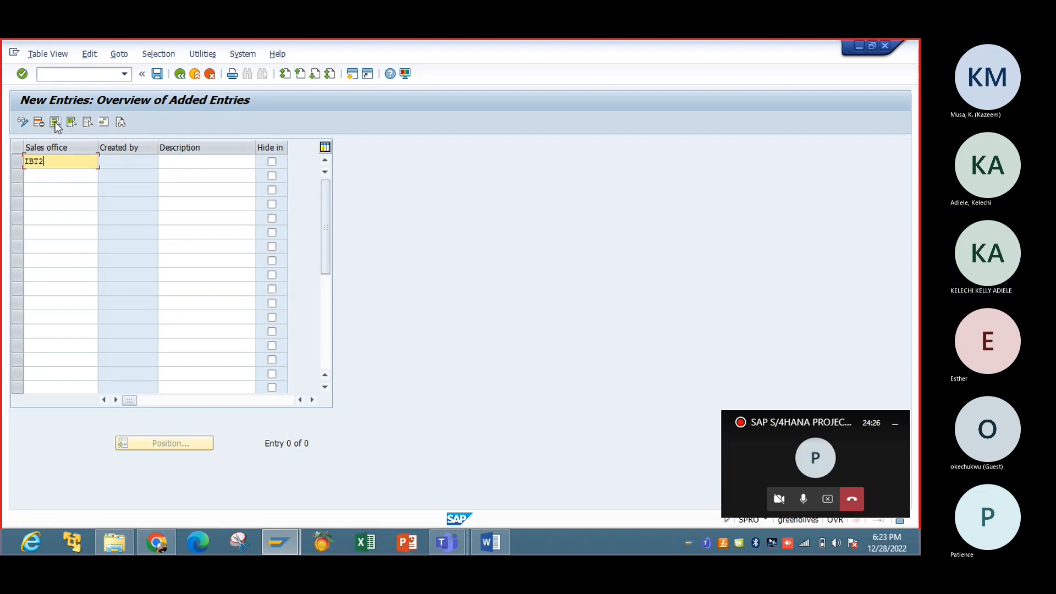
{"action": "key", "text": "Tab"}
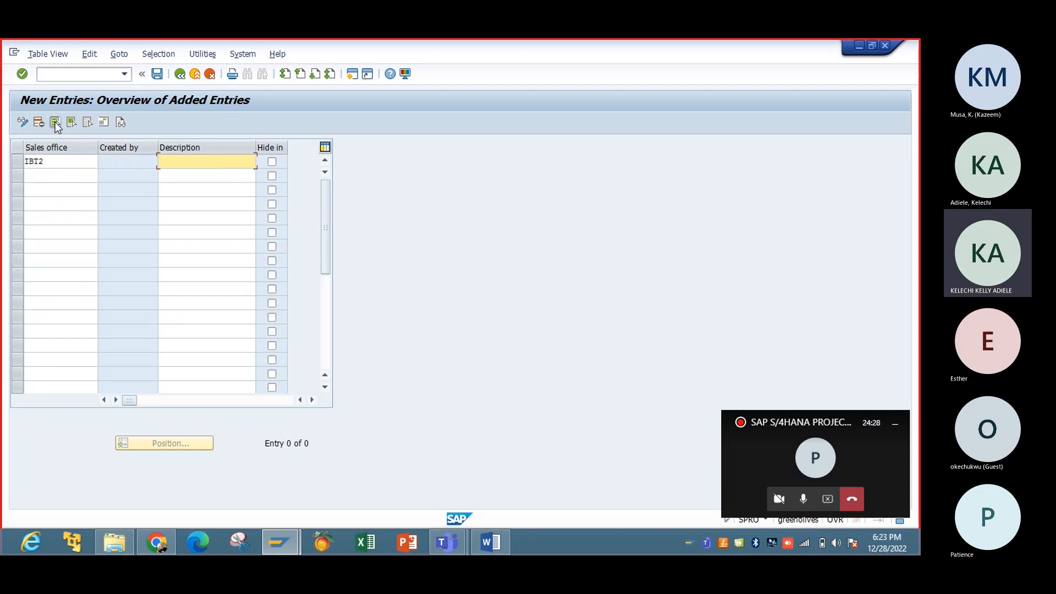
{"action": "type", "text": "SA"}
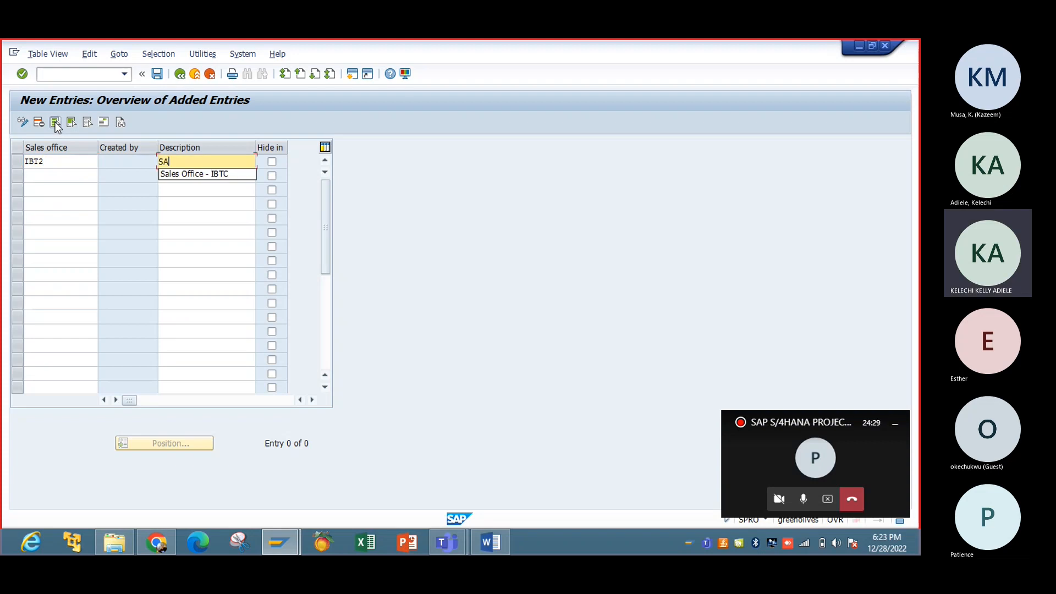
{"action": "left_click", "coordinate": [185, 179]}
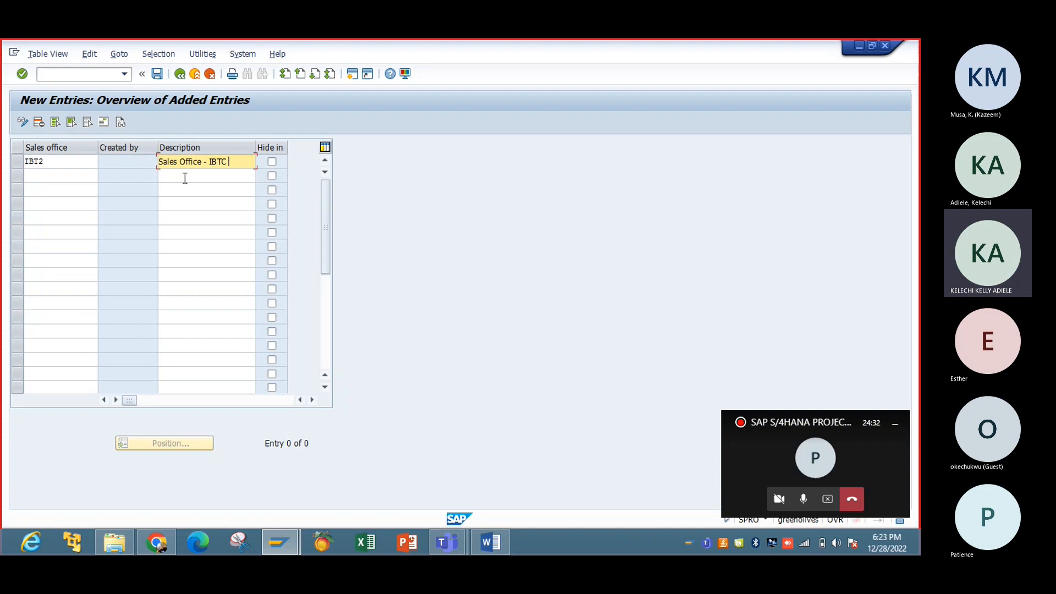
{"action": "key", "text": "BackSpace"}
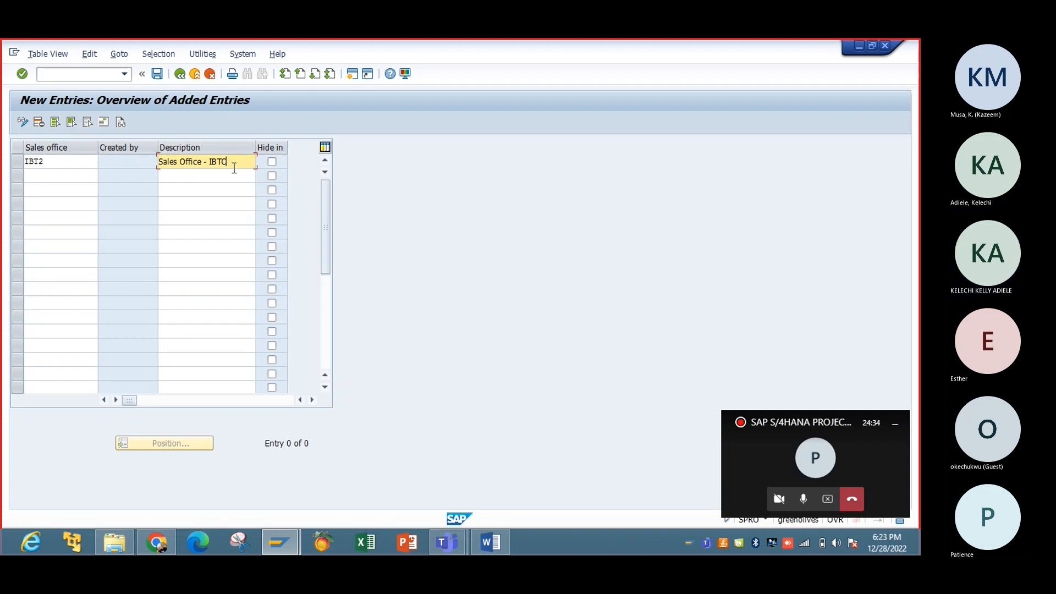
{"action": "type", "text": "2"}
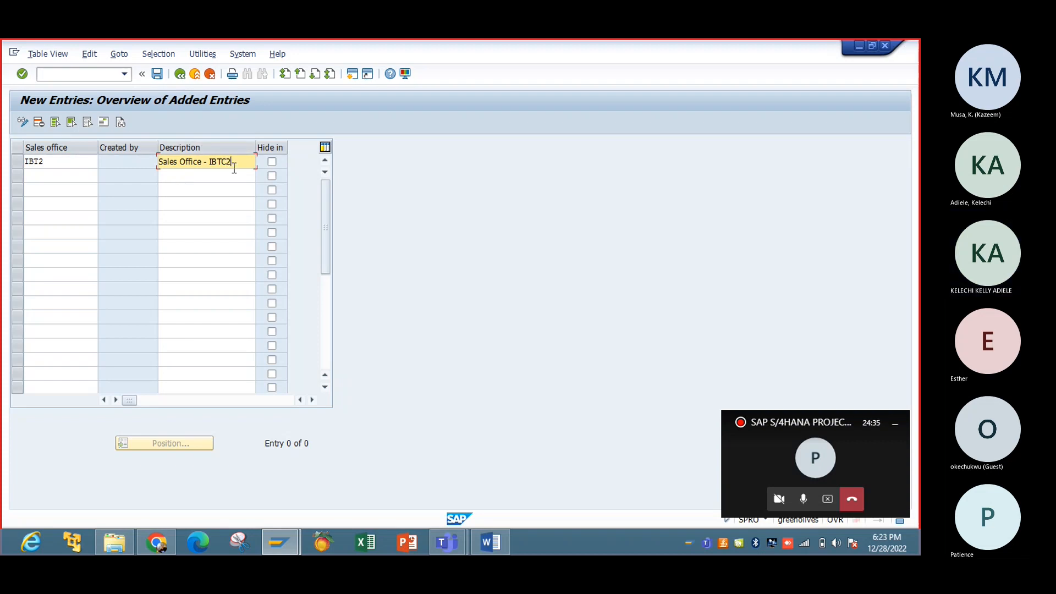
{"action": "left_click", "coordinate": [104, 122]}
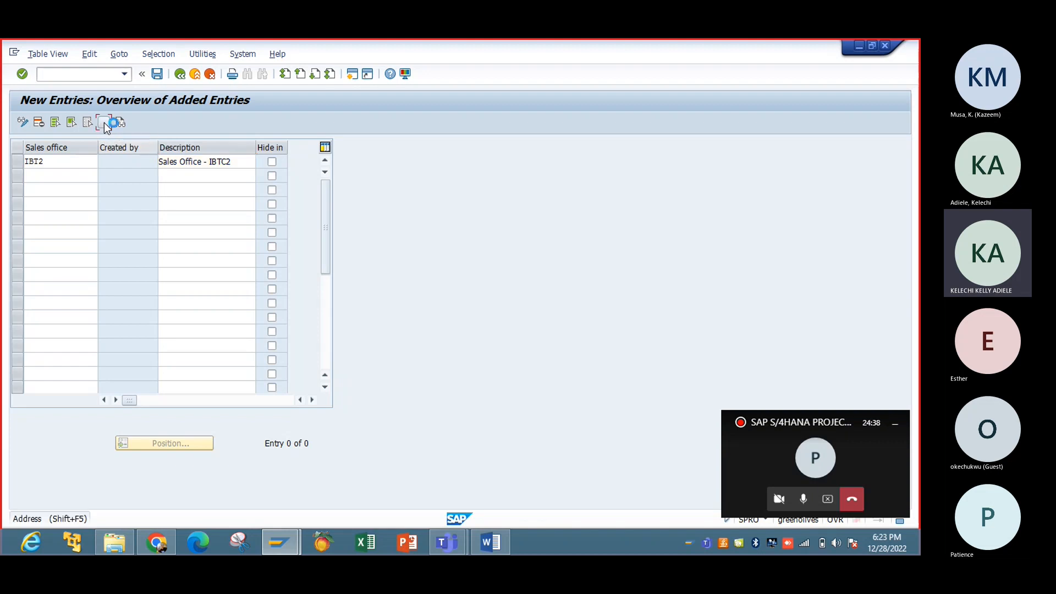
Step: Set IBT2's address title to Company, name 'IBTC NIG LTD= 2', search term IBTC
{"action": "left_click", "coordinate": [347, 151]}
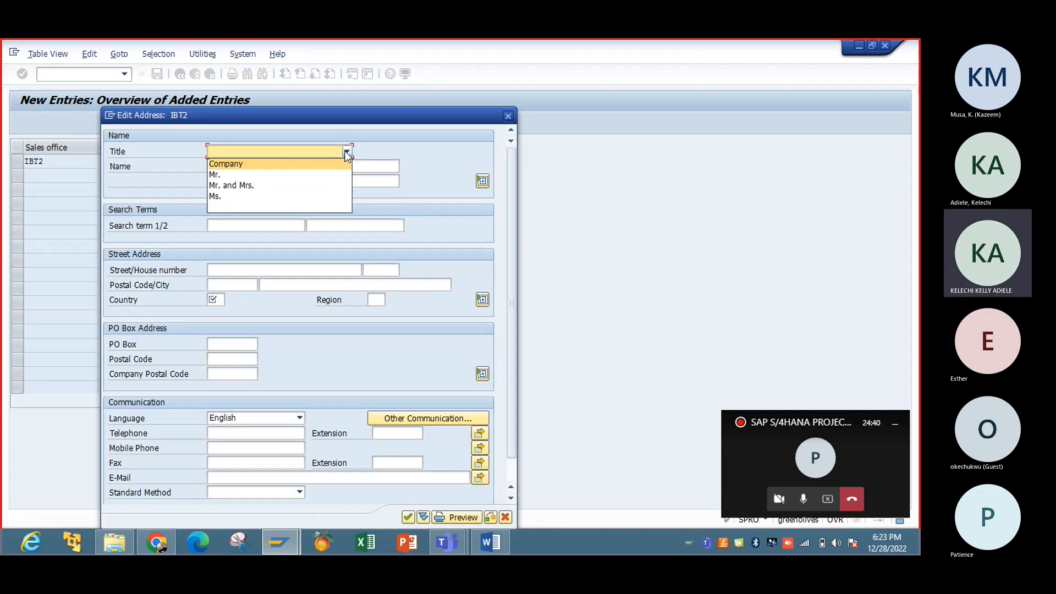
{"action": "left_click", "coordinate": [325, 163]}
{"action": "left_click", "coordinate": [325, 166]}
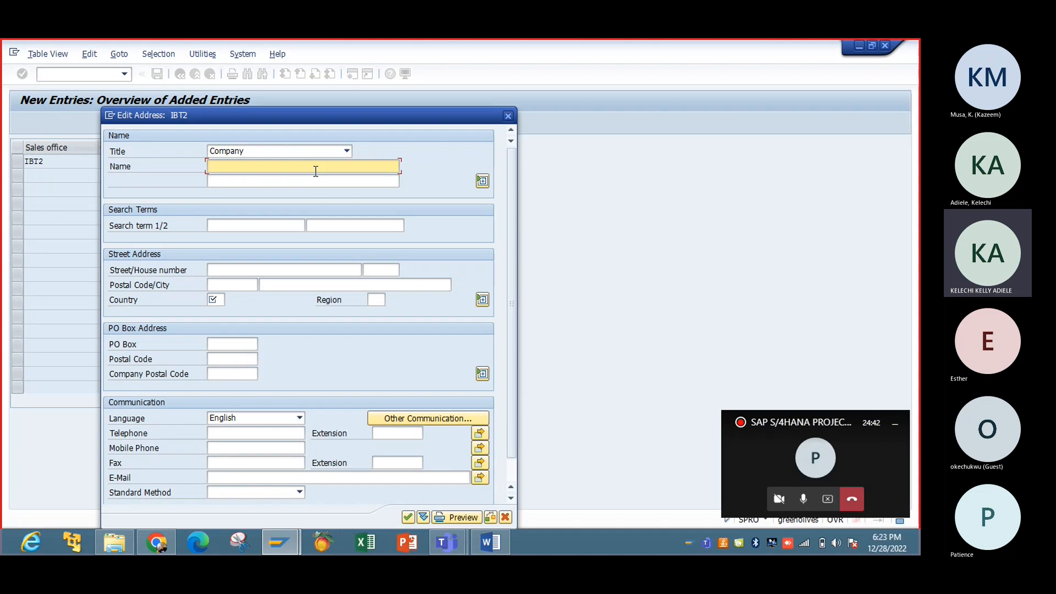
{"action": "type", "text": "IBTC NIG LTD"}
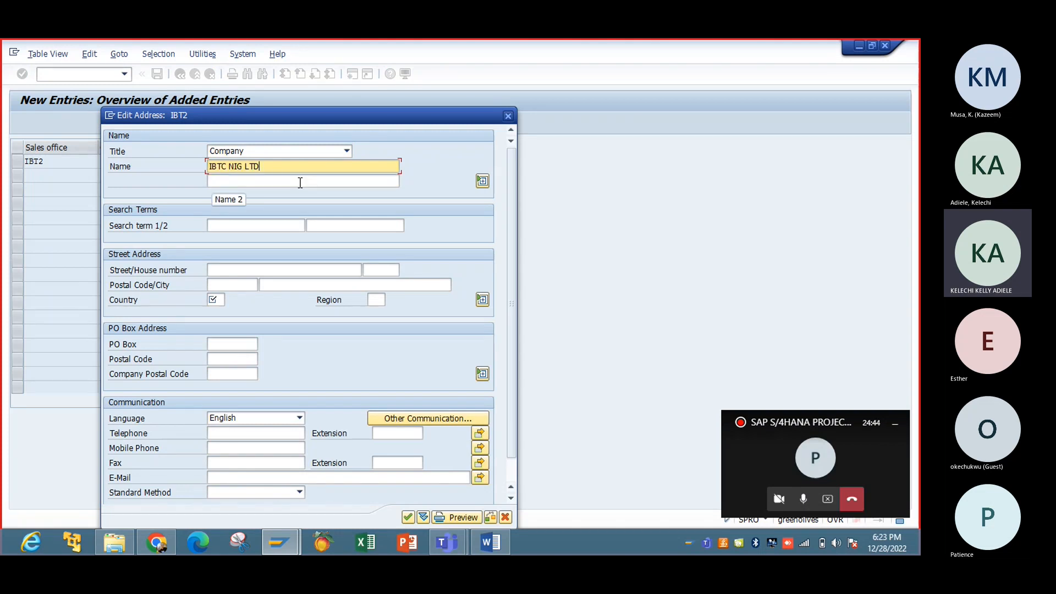
{"action": "type", "text": "= 2"}
{"action": "left_click", "coordinate": [226, 225]}
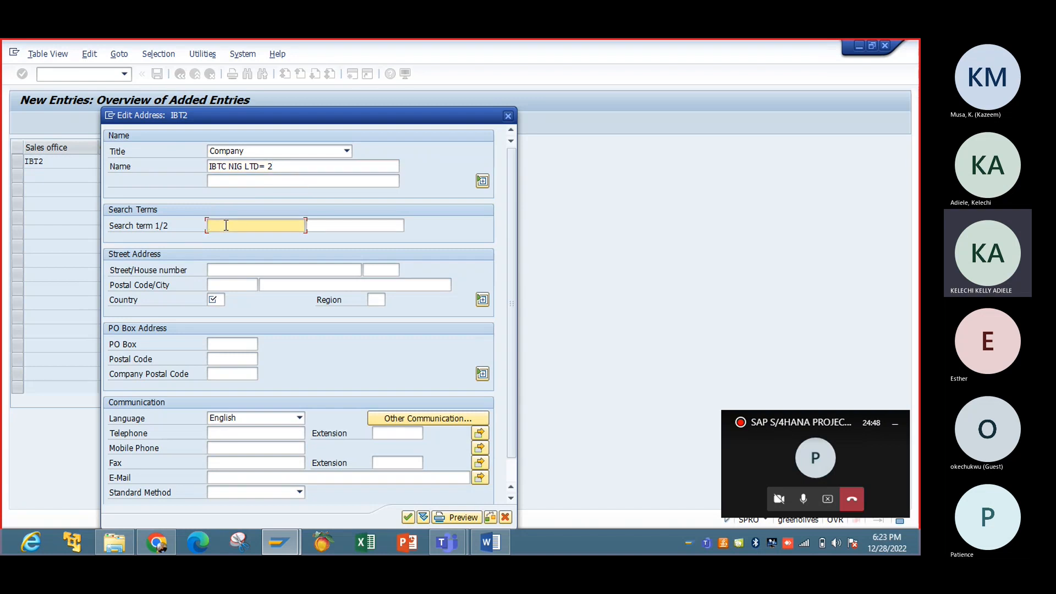
{"action": "type", "text": "IBTC"}
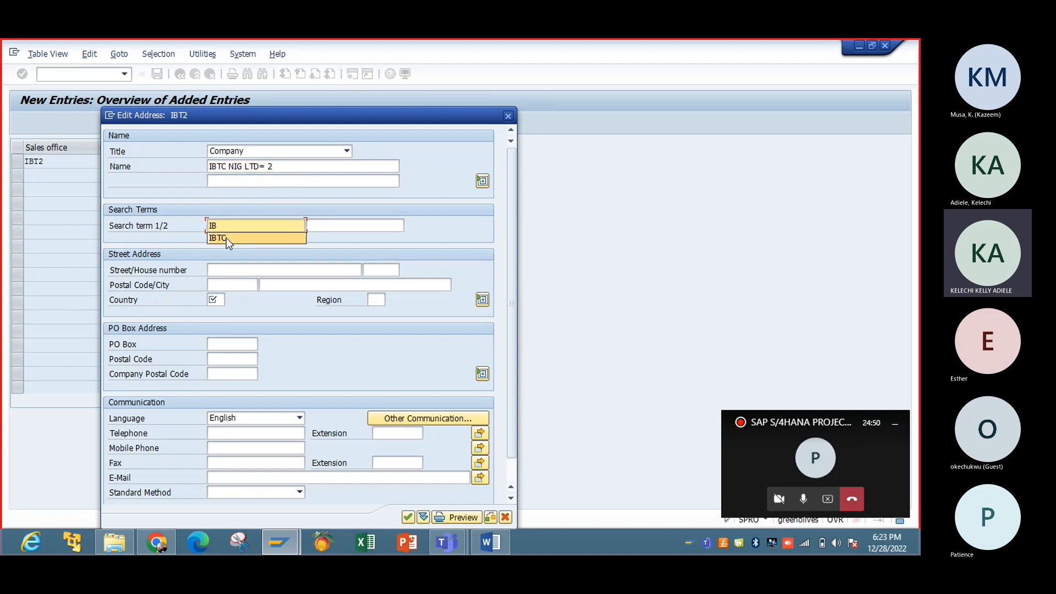
{"action": "left_click", "coordinate": [226, 237]}
Step: Enter street 34, postal code 34221, country US, region LA and confirm the address
{"action": "left_click", "coordinate": [230, 269]}
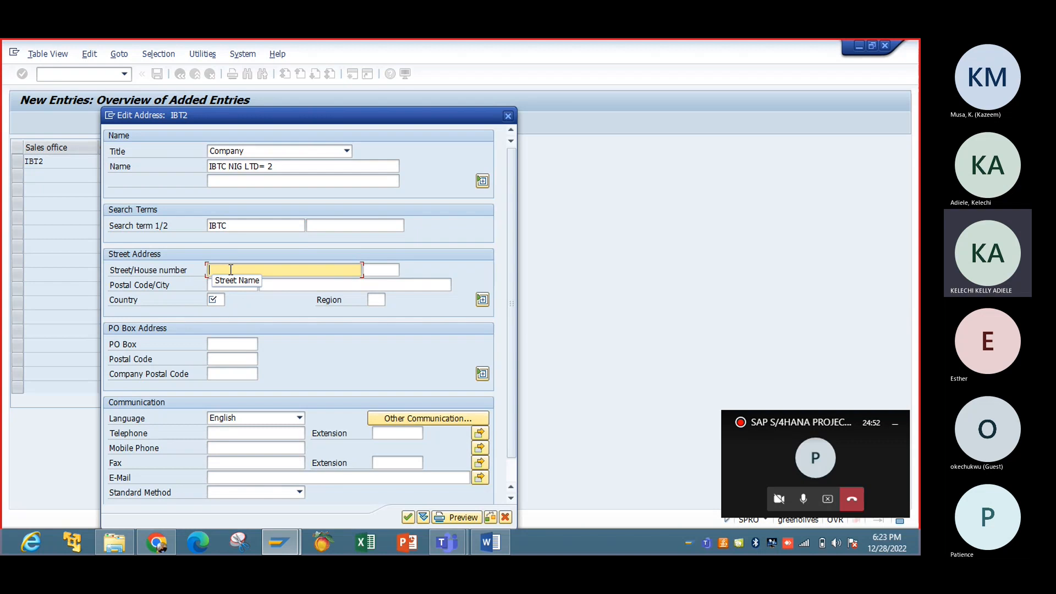
{"action": "type", "text": "34"}
{"action": "left_click", "coordinate": [228, 284]}
{"action": "type", "text": "3"}
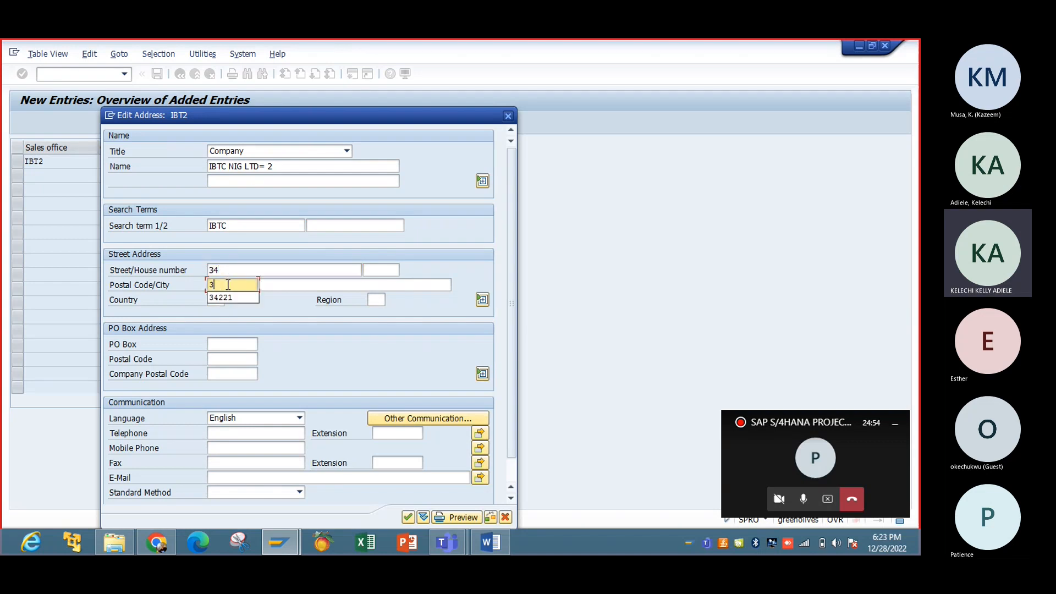
{"action": "left_click", "coordinate": [229, 298]}
{"action": "left_click", "coordinate": [220, 300]}
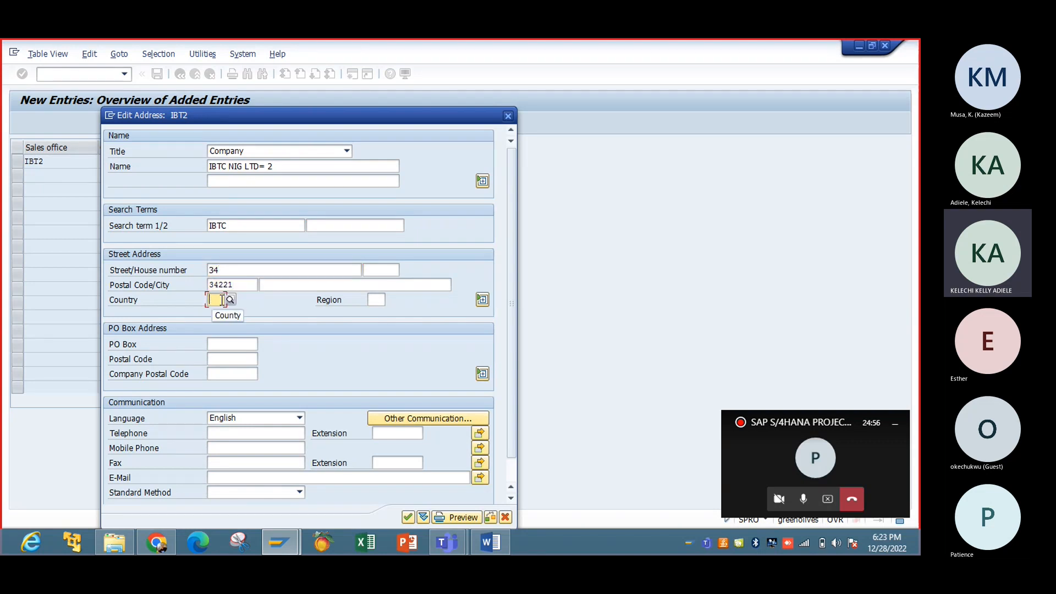
{"action": "type", "text": "US"}
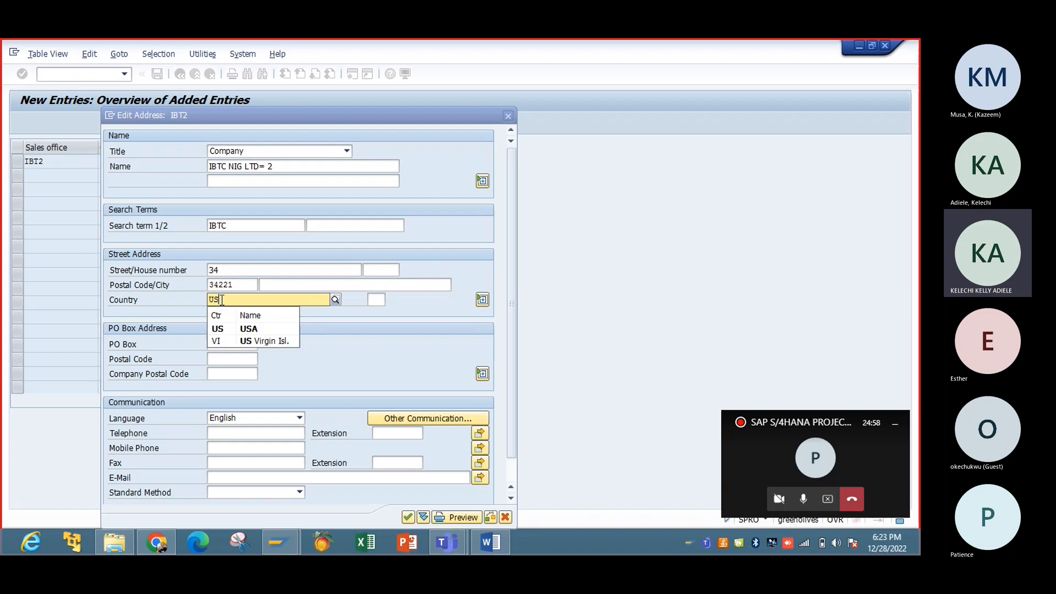
{"action": "key", "text": "Return"}
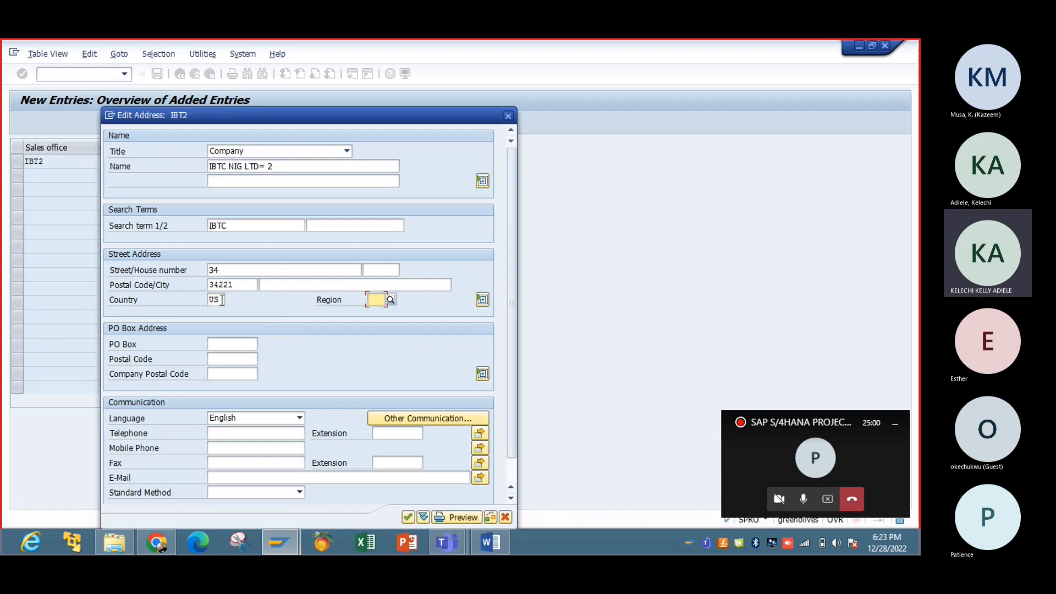
{"action": "type", "text": "LA"}
{"action": "key", "text": "Return"}
{"action": "key", "text": "Return"}
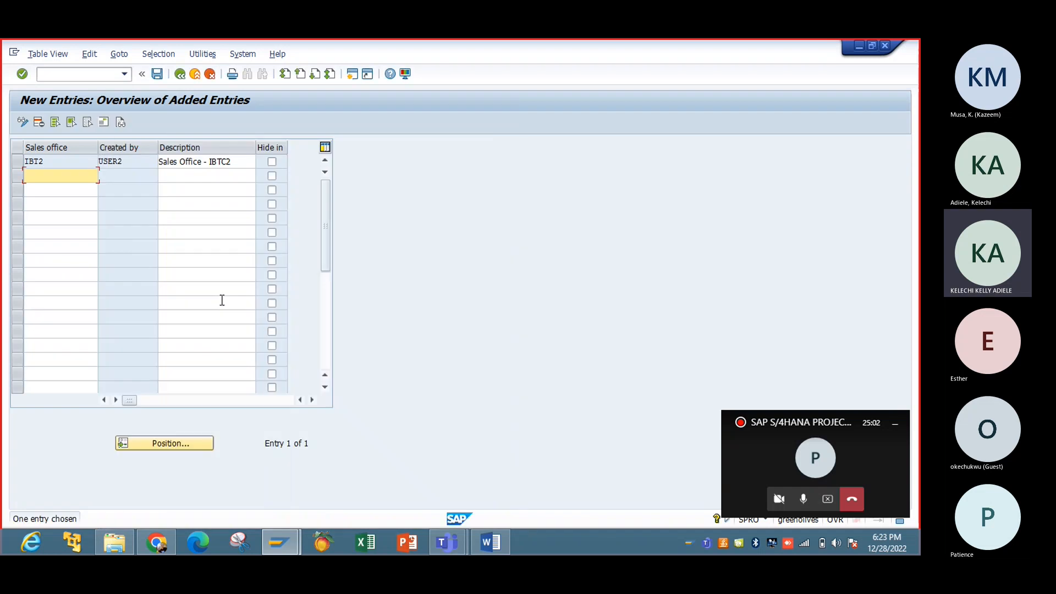
Step: Save sales office IBT2 and return to the IMG structure
{"action": "left_click", "coordinate": [158, 74]}
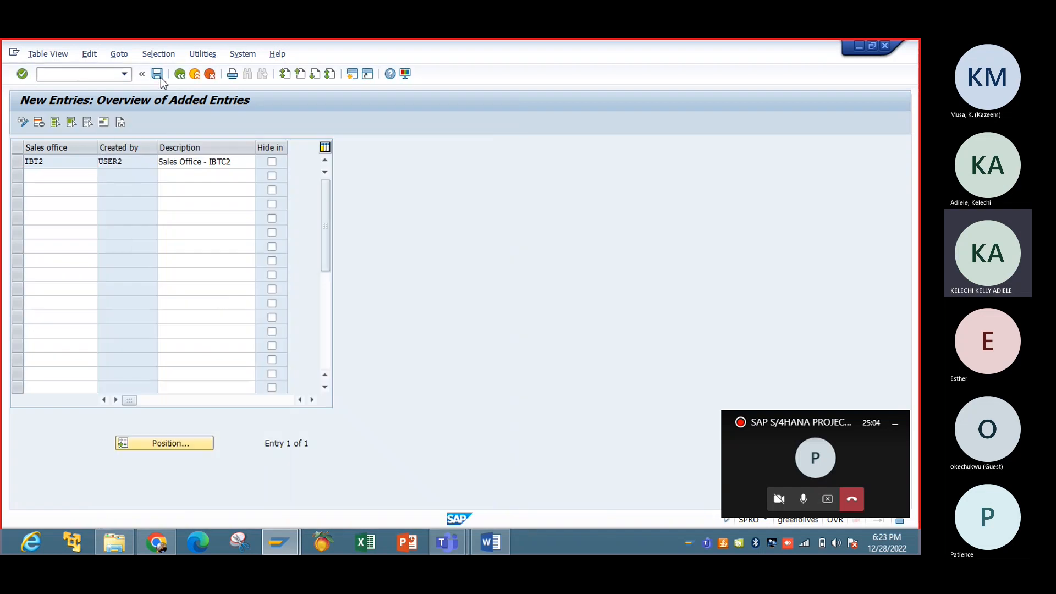
{"action": "left_click", "coordinate": [180, 74]}
{"action": "left_click", "coordinate": [181, 74]}
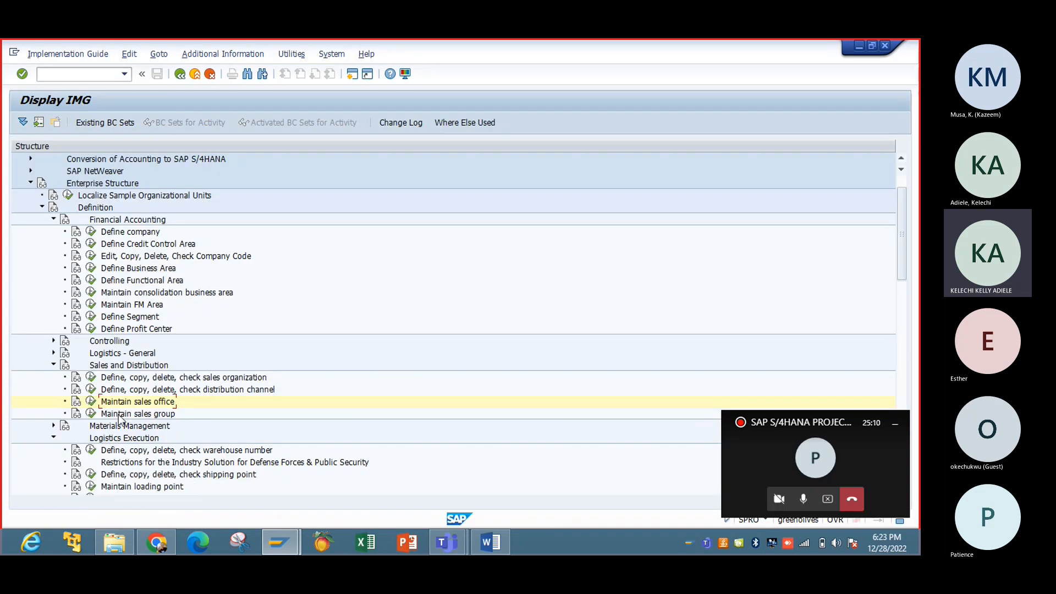
Step: Copy sales group 001 as a new sales group with key IBT
{"action": "left_click", "coordinate": [91, 412]}
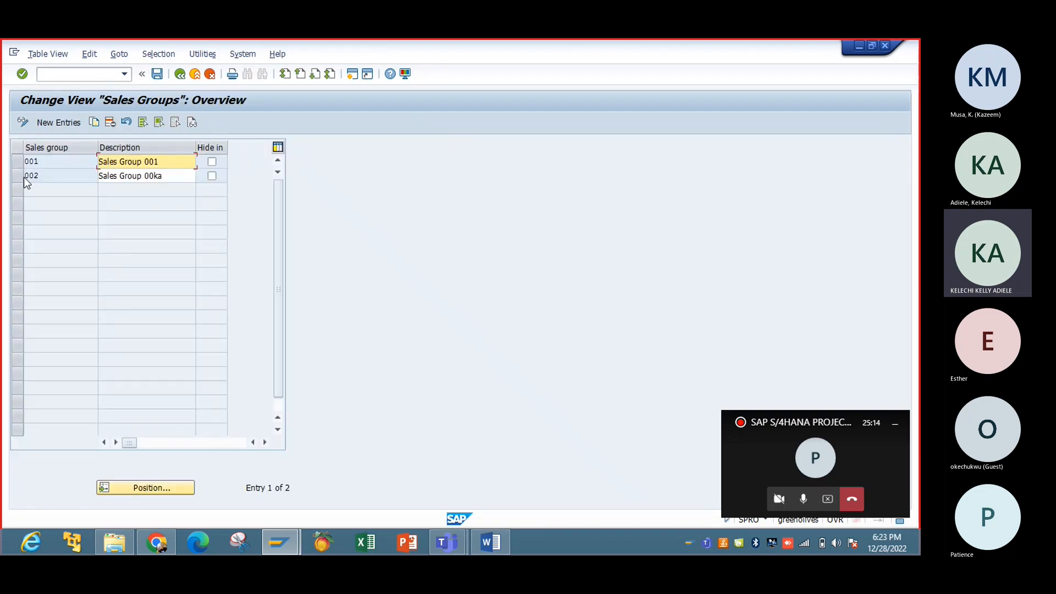
{"action": "left_click", "coordinate": [19, 164]}
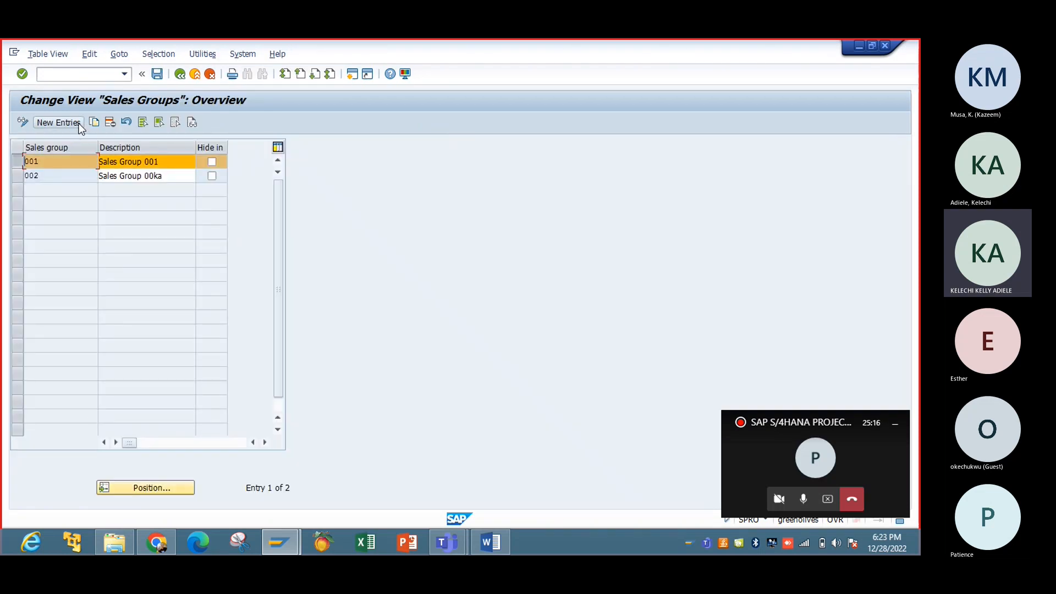
{"action": "left_click", "coordinate": [94, 123]}
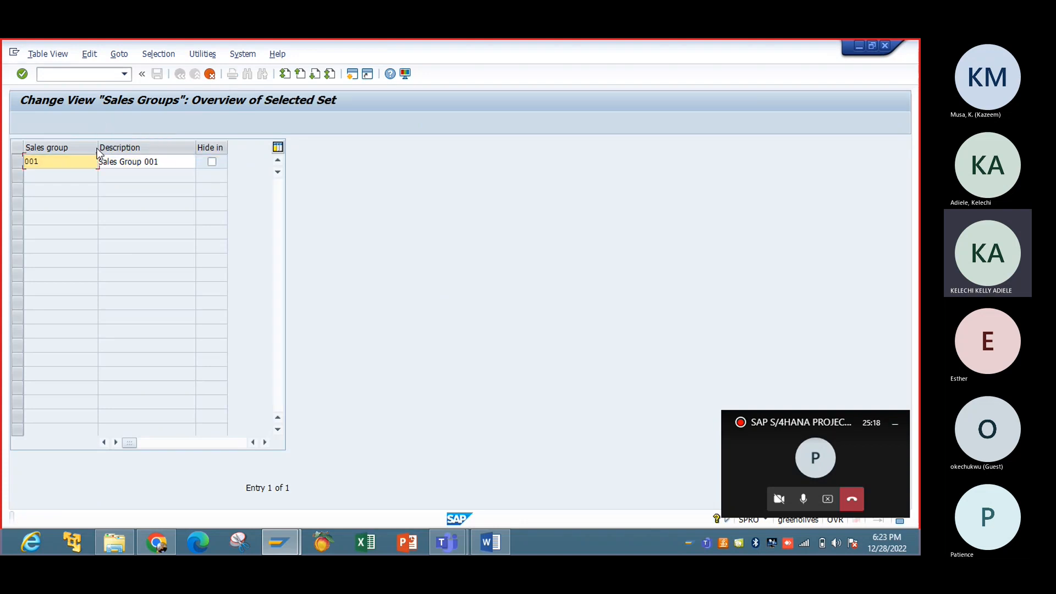
{"action": "key", "text": "BackSpace"}
{"action": "key", "text": "BackSpace"}
{"action": "key", "text": "BackSpace"}
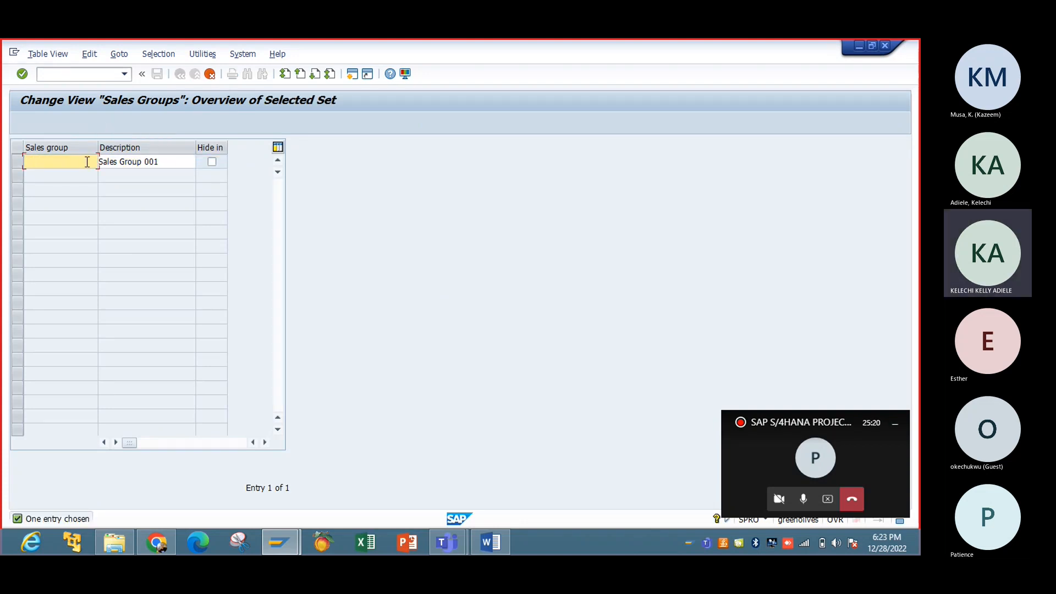
{"action": "type", "text": "IBT"}
{"action": "key", "text": "Tab"}
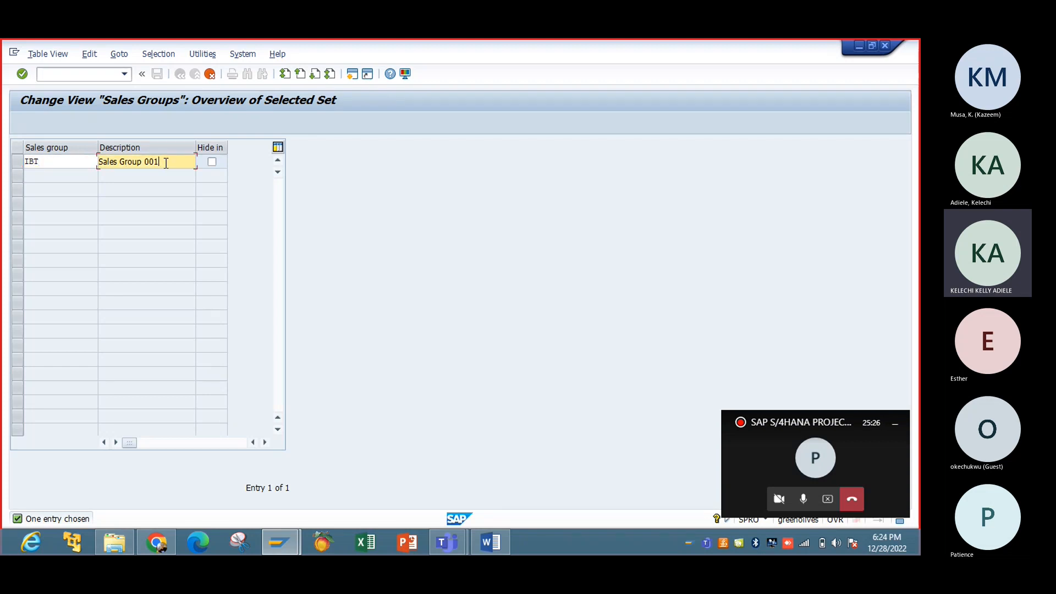
Step: Describe sales group IBT as 'Sales Group- US ZONE', confirm it, and save
{"action": "key", "text": "BackSpace"}
{"action": "key", "text": "BackSpace"}
{"action": "key", "text": "BackSpace"}
{"action": "type", "text": "- SE"}
{"action": "type", "text": "ONE"}
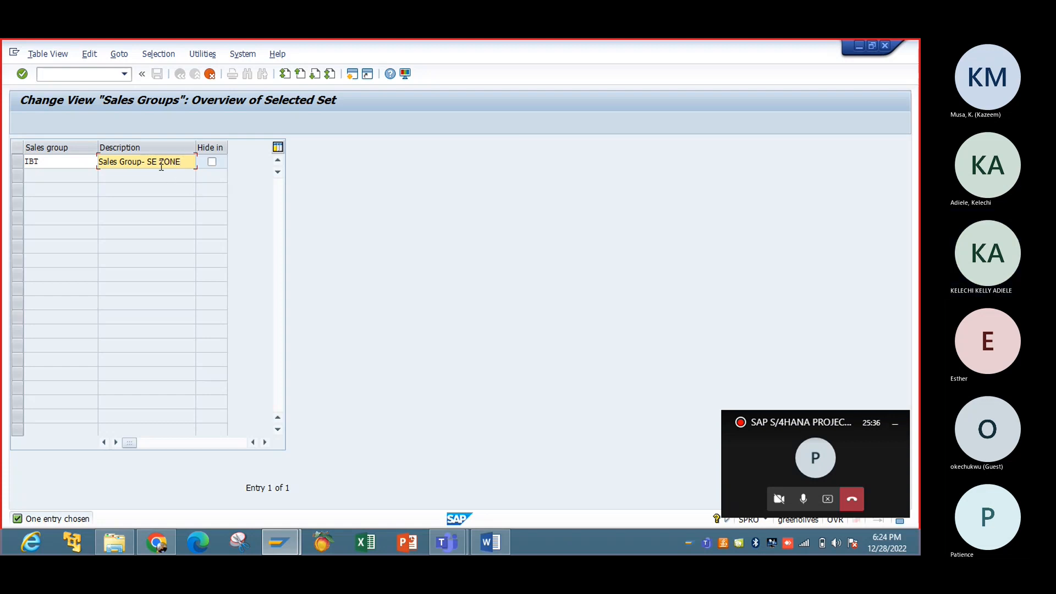
{"action": "left_click", "coordinate": [158, 162]}
{"action": "key", "text": "BackSpace"}
{"action": "key", "text": "BackSpace"}
{"action": "key", "text": "BackSpace"}
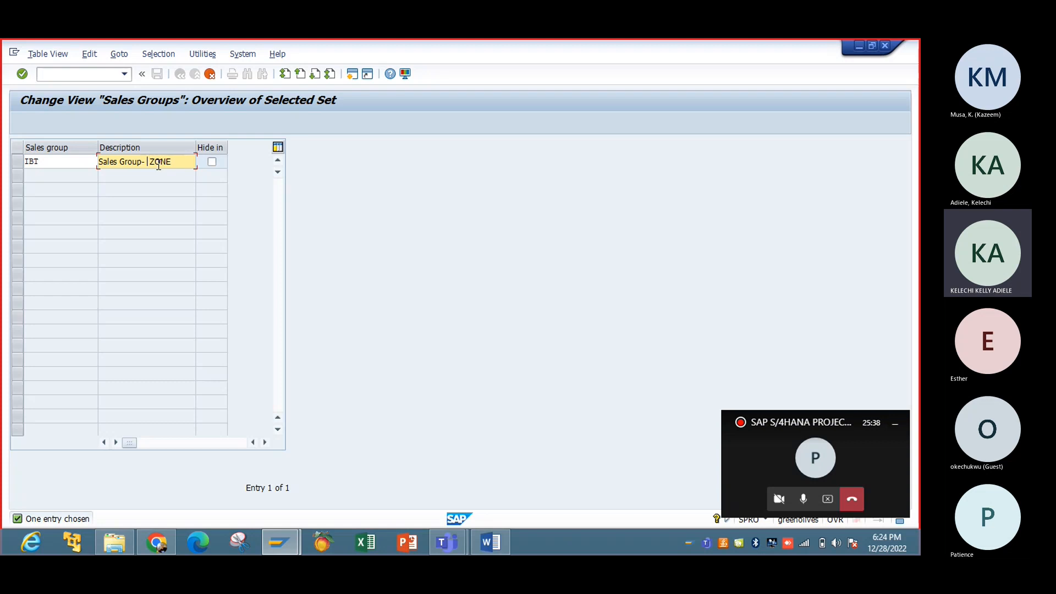
{"action": "type", "text": "US"}
{"action": "key", "text": "Delete"}
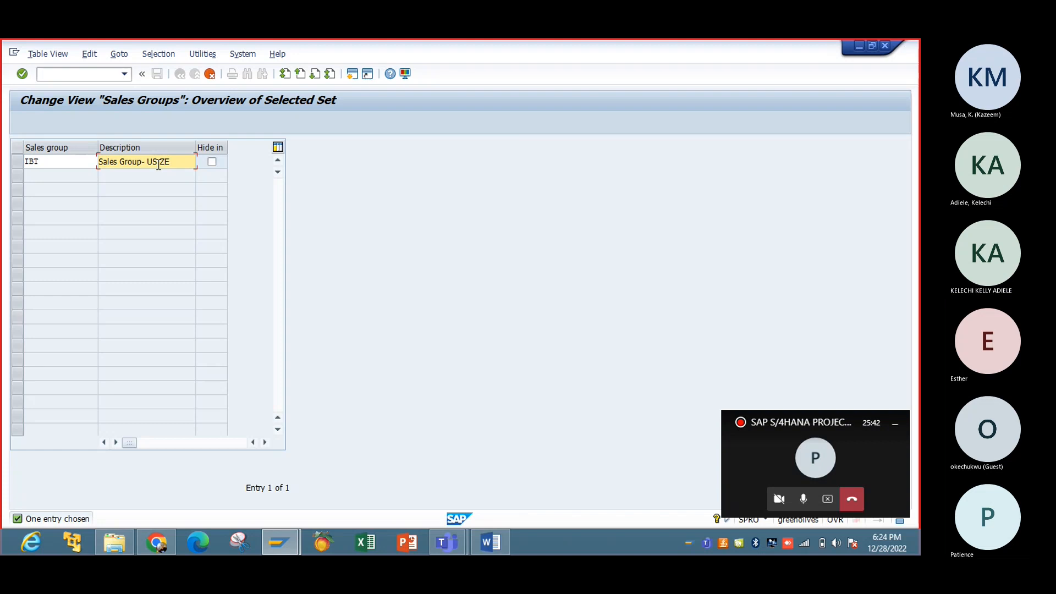
{"action": "type", "text": "Z"}
{"action": "type", "text": "ONW"}
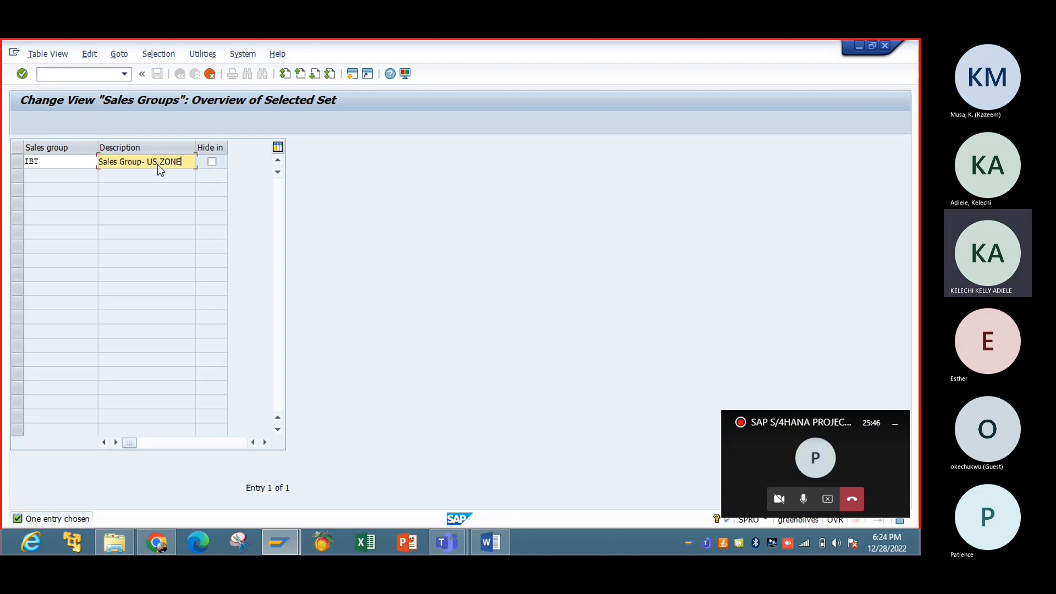
{"action": "key", "text": "Return"}
{"action": "left_click", "coordinate": [157, 74]}
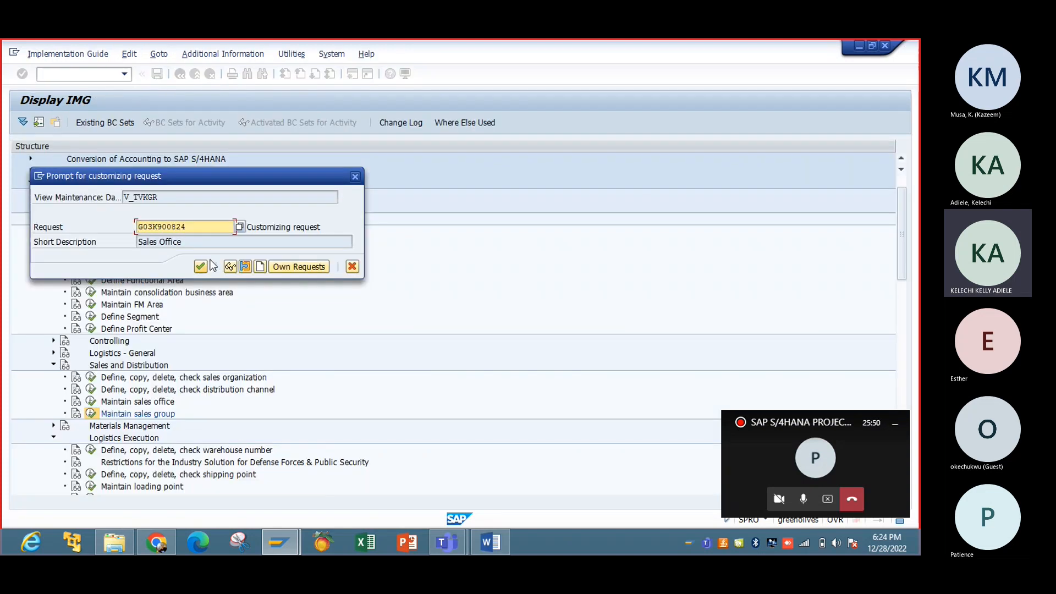
Step: Create a new customizing request titled 'Sales Group' and assign the change to it
{"action": "left_click", "coordinate": [260, 266]}
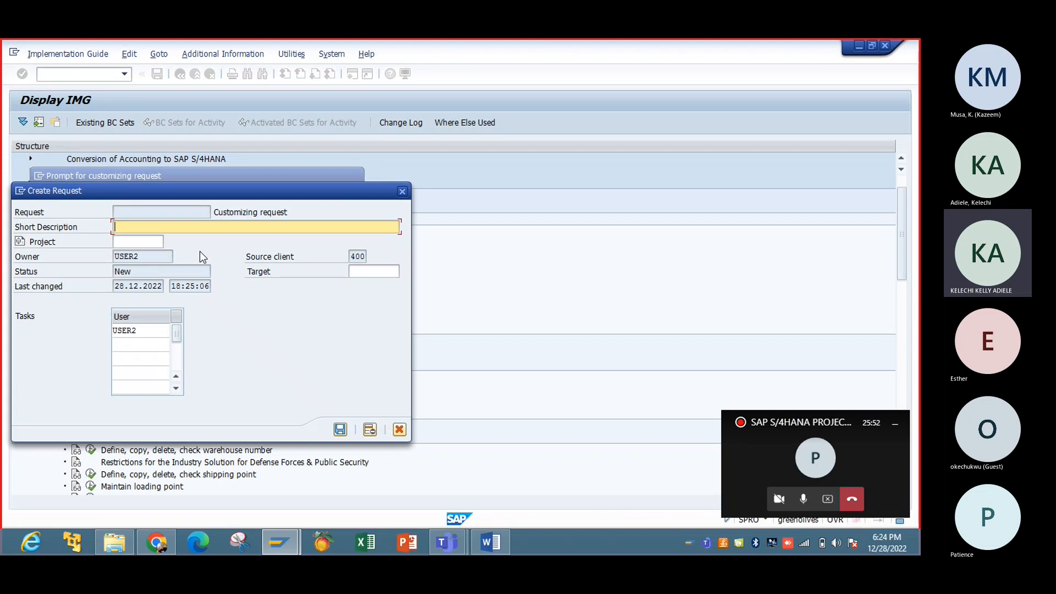
{"action": "type", "text": "Sle"}
{"action": "type", "text": "s"}
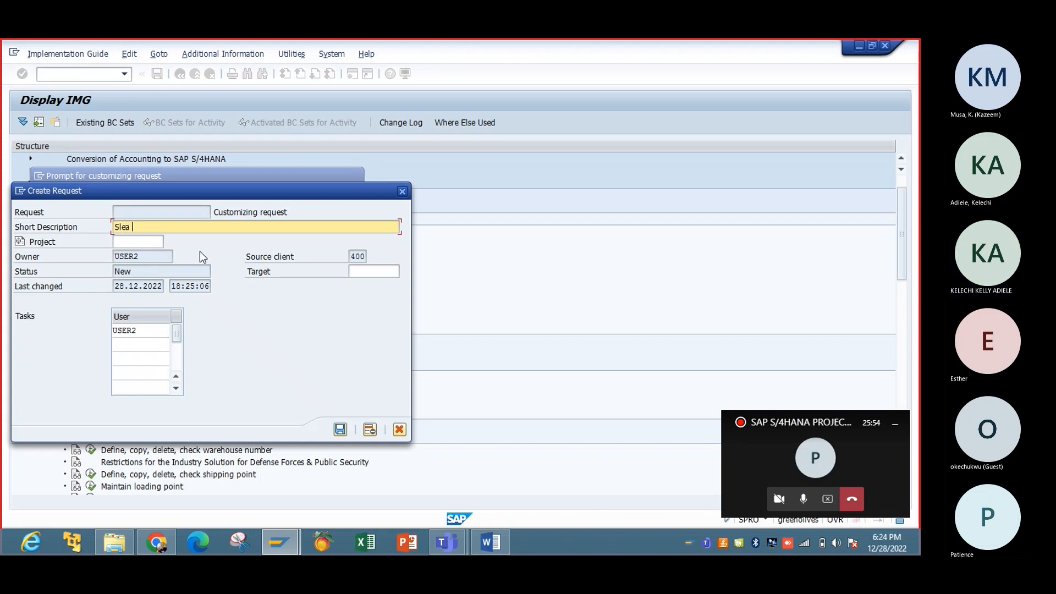
{"action": "key", "text": "BackSpace"}
{"action": "key", "text": "BackSpace"}
{"action": "key", "text": "BackSpace"}
{"action": "type", "text": "ales Group"}
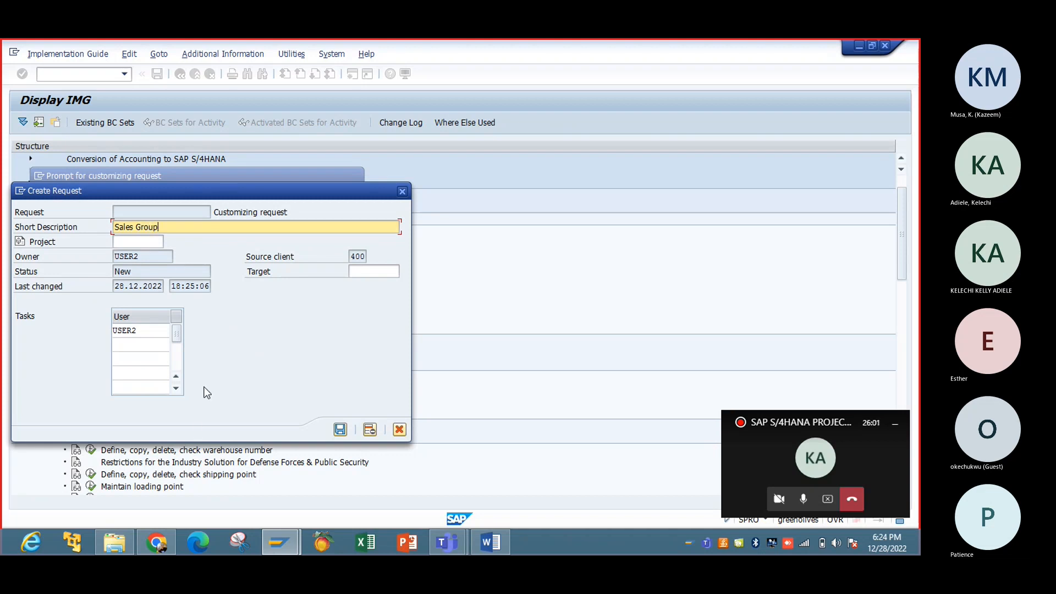
{"action": "left_click", "coordinate": [340, 429]}
{"action": "left_click", "coordinate": [200, 266]}
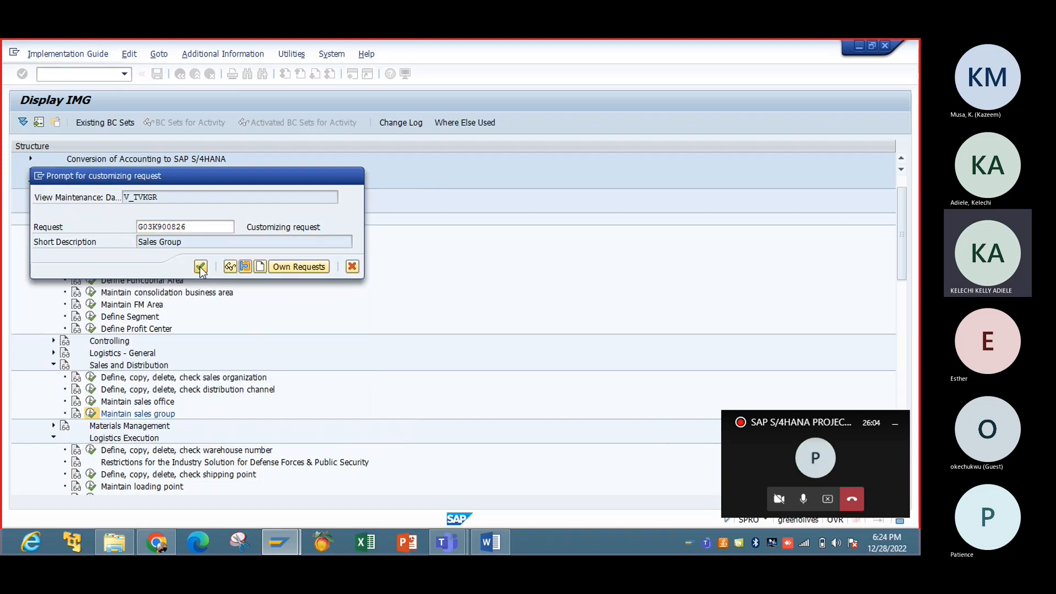
Step: Save the sales groups again and return to the Display IMG tree
{"action": "left_click", "coordinate": [804, 502]}
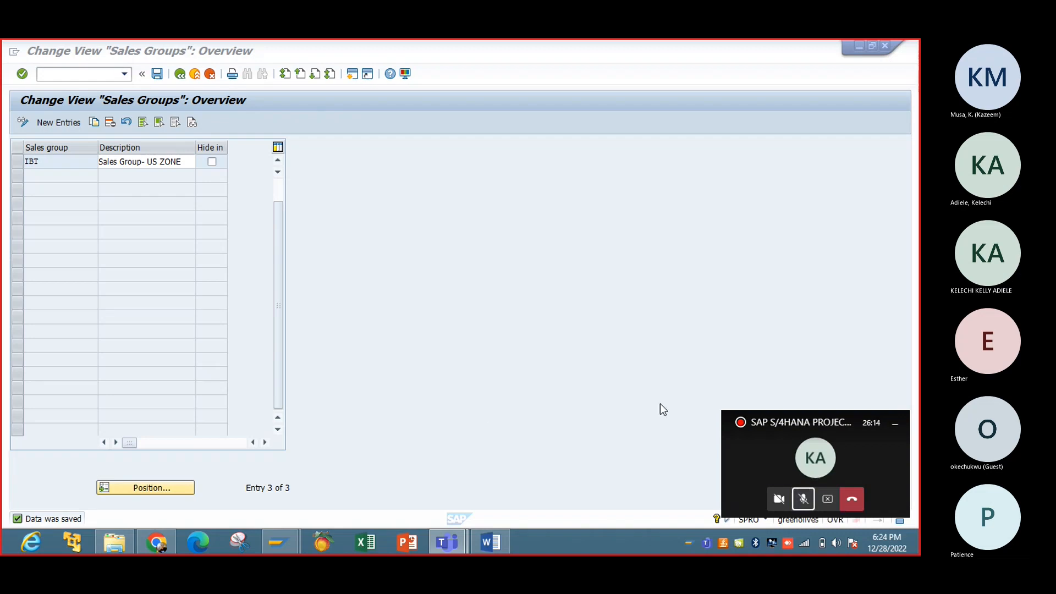
{"action": "left_click", "coordinate": [805, 502]}
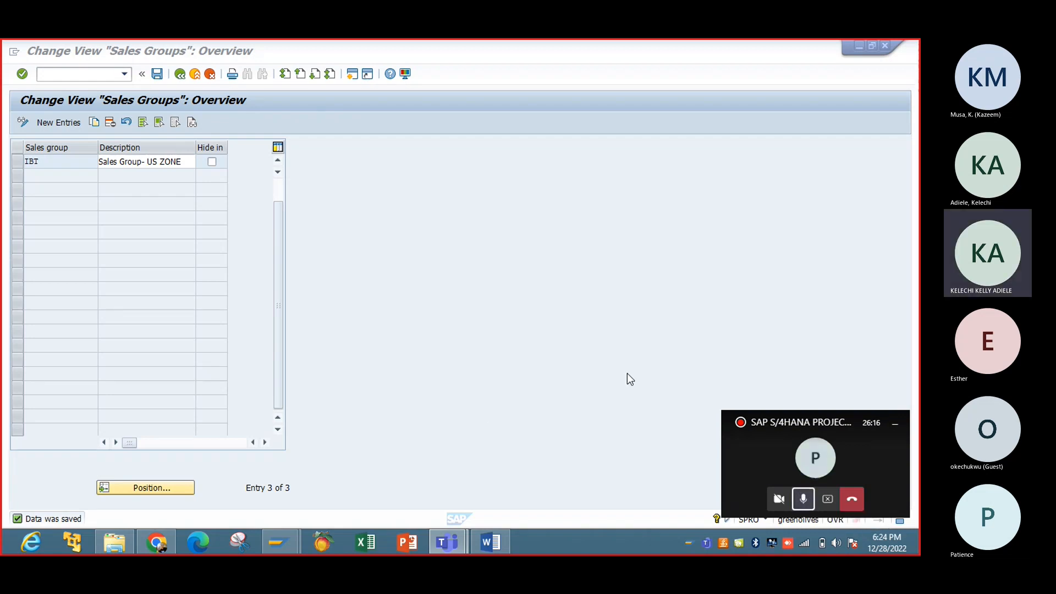
{"action": "left_click", "coordinate": [440, 265]}
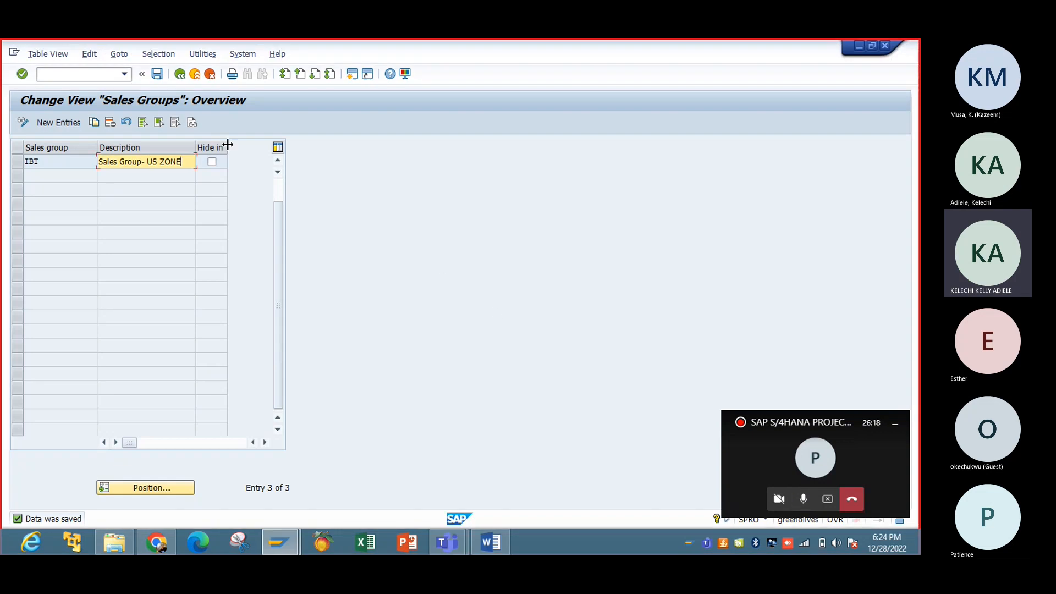
{"action": "left_click", "coordinate": [157, 74]}
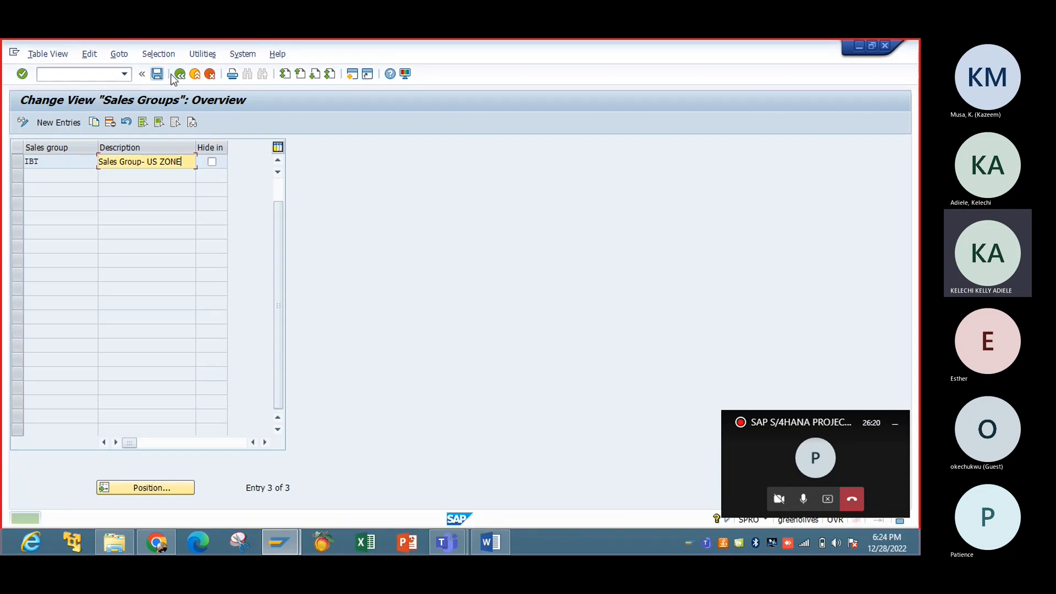
{"action": "left_click", "coordinate": [180, 74]}
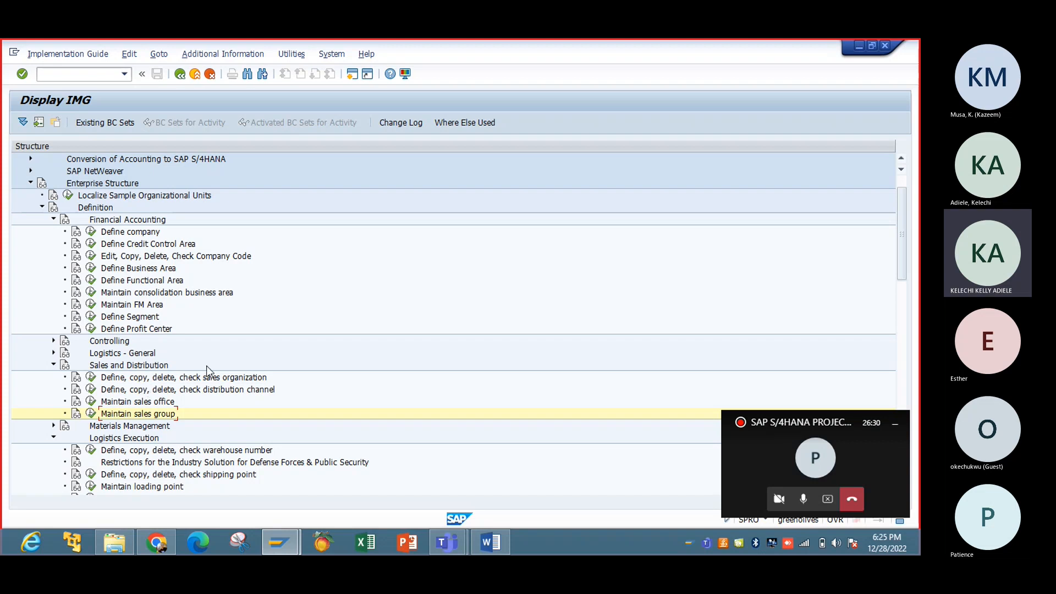
{"action": "left_click_drag", "start_coordinate": [905, 275], "coordinate": [904, 282]}
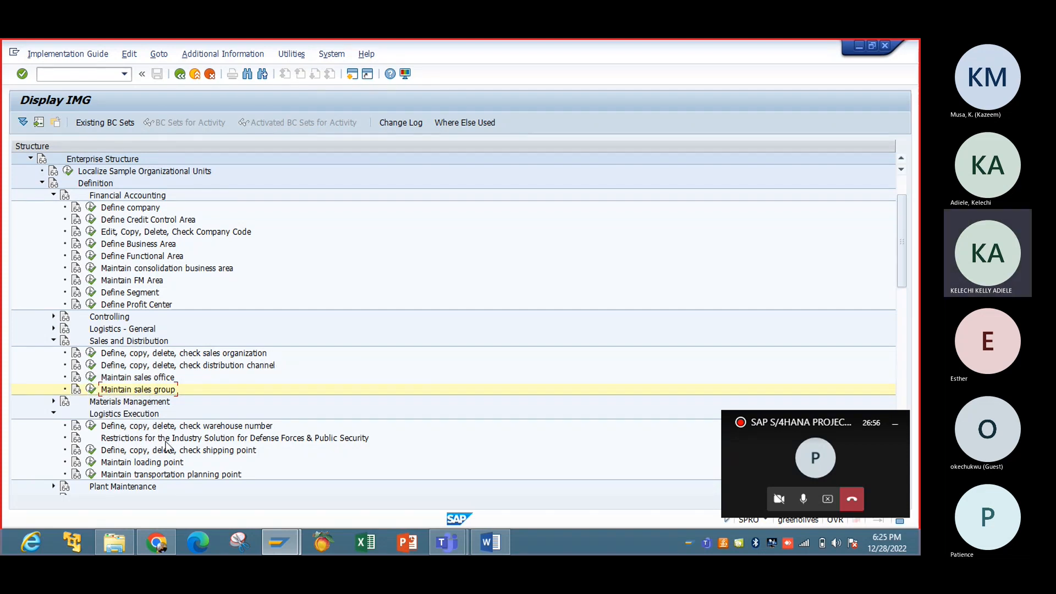
Step: In Define Warehouse Number, copy warehouse 001 as new warehouse number IBW
{"action": "left_click", "coordinate": [93, 428]}
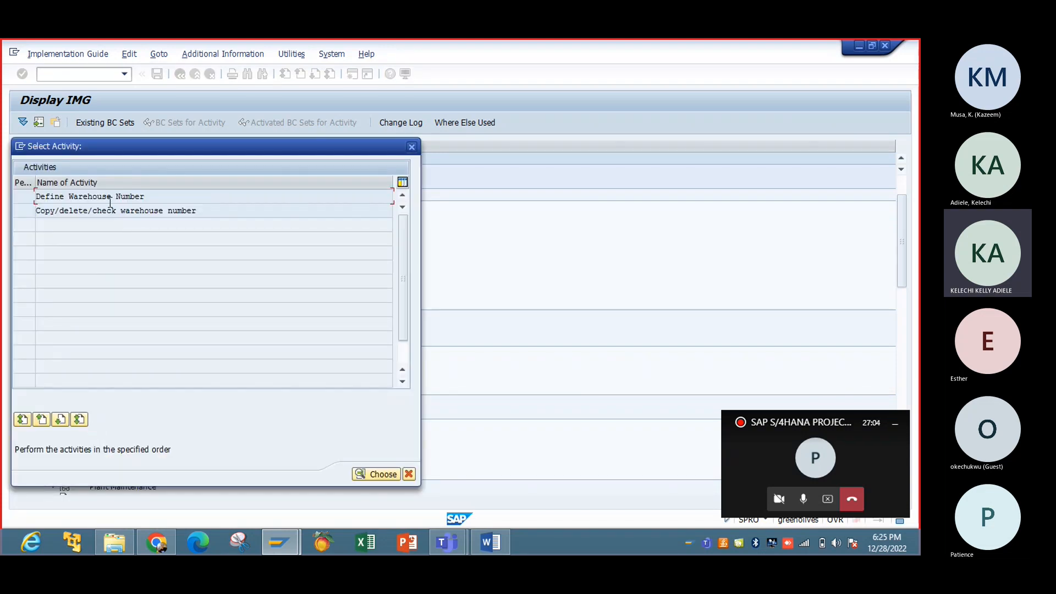
{"action": "double_click", "coordinate": [110, 198]}
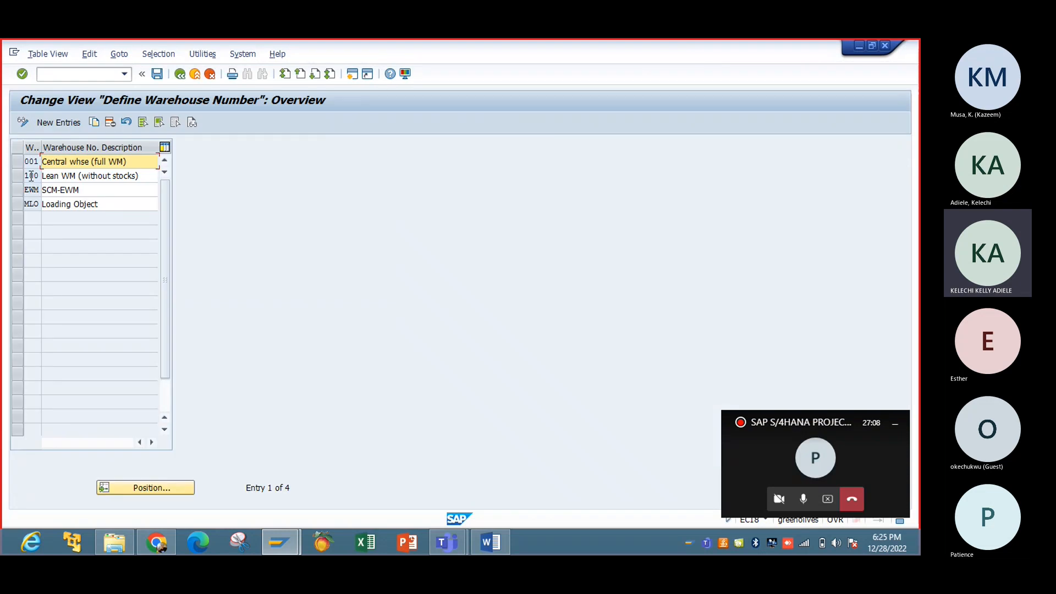
{"action": "left_click", "coordinate": [16, 164]}
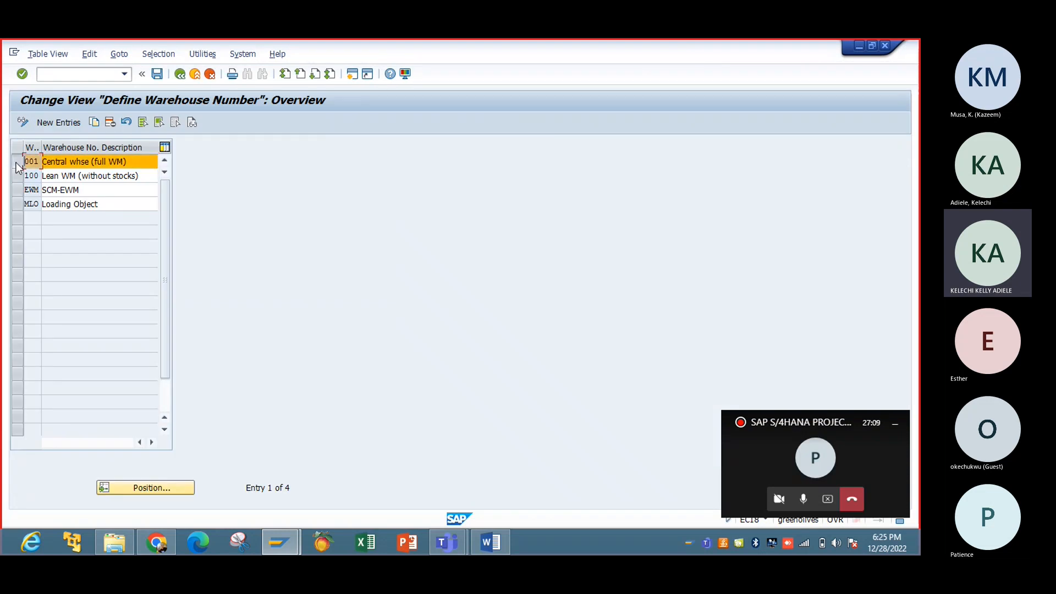
{"action": "left_click", "coordinate": [94, 124]}
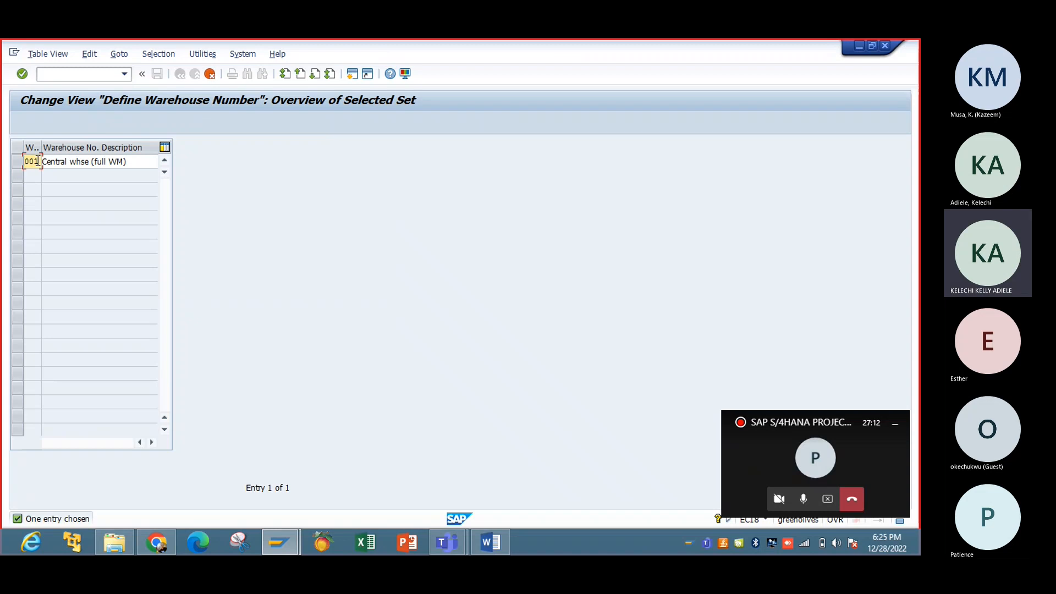
{"action": "key", "text": "BackSpace"}
{"action": "type", "text": "IBW"}
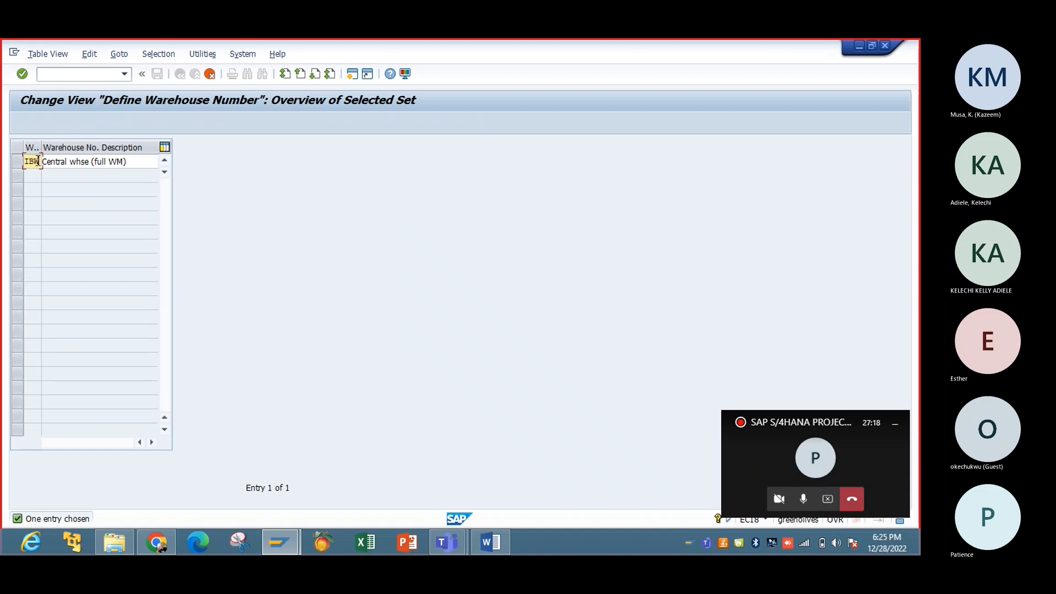
{"action": "key", "text": "Tab"}
Step: Describe warehouse IBW as 'Warehouse for IBTC' and confirm the copied entry
{"action": "left_click", "coordinate": [132, 159]}
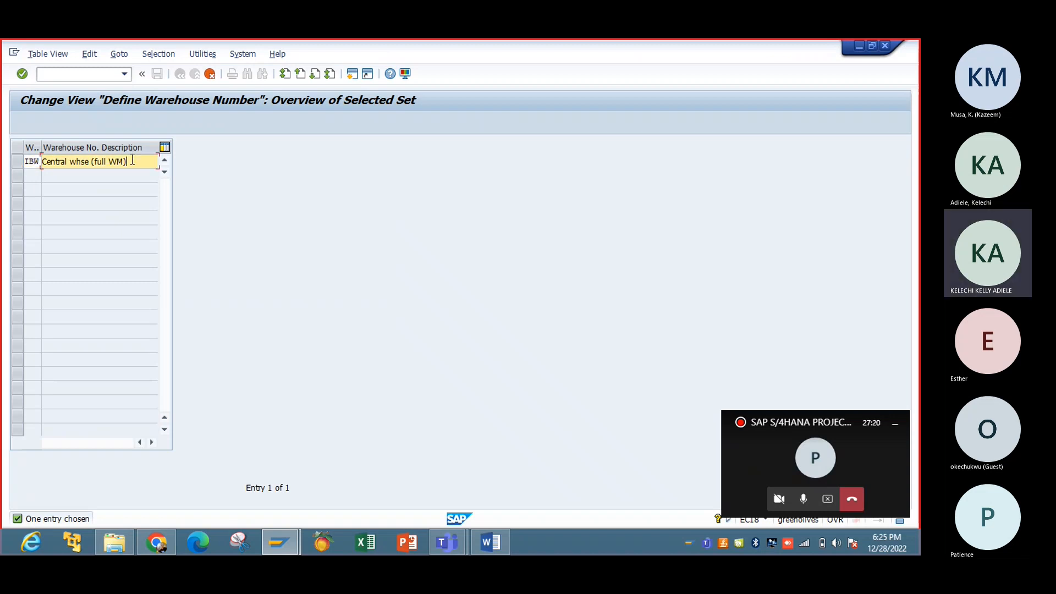
{"action": "key", "text": "BackSpace"}
{"action": "key", "text": "BackSpace"}
{"action": "key", "text": "BackSpace"}
{"action": "key", "text": "BackSpace"}
{"action": "key", "text": "BackSpace"}
{"action": "key", "text": "BackSpace"}
{"action": "key", "text": "BackSpace"}
{"action": "key", "text": "BackSpace"}
{"action": "key", "text": "BackSpace"}
{"action": "key", "text": "BackSpace"}
{"action": "key", "text": "BackSpace"}
{"action": "key", "text": "BackSpace"}
{"action": "key", "text": "BackSpace"}
{"action": "key", "text": "BackSpace"}
{"action": "key", "text": "BackSpace"}
{"action": "key", "text": "BackSpace"}
{"action": "key", "text": "BackSpace"}
{"action": "key", "text": "BackSpace"}
{"action": "key", "text": "BackSpace"}
{"action": "key", "text": "BackSpace"}
{"action": "type", "text": "WARE"}
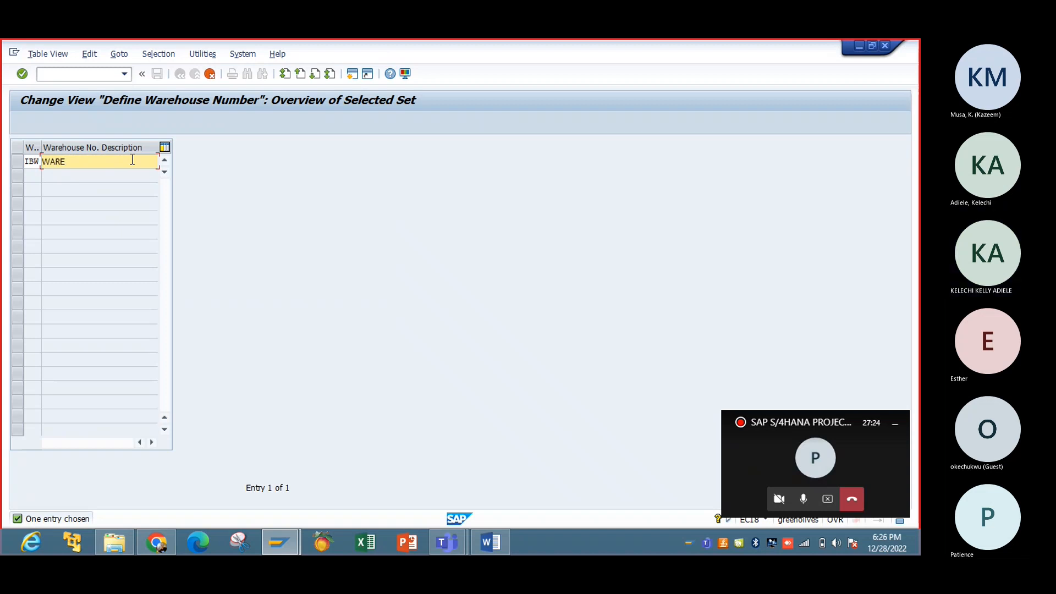
{"action": "key", "text": "BackSpace"}
{"action": "key", "text": "BackSpace"}
{"action": "key", "text": "BackSpace"}
{"action": "type", "text": "arehou"}
{"action": "type", "text": "sw"}
{"action": "key", "text": "BackSpace"}
{"action": "type", "text": "e for IBTC"}
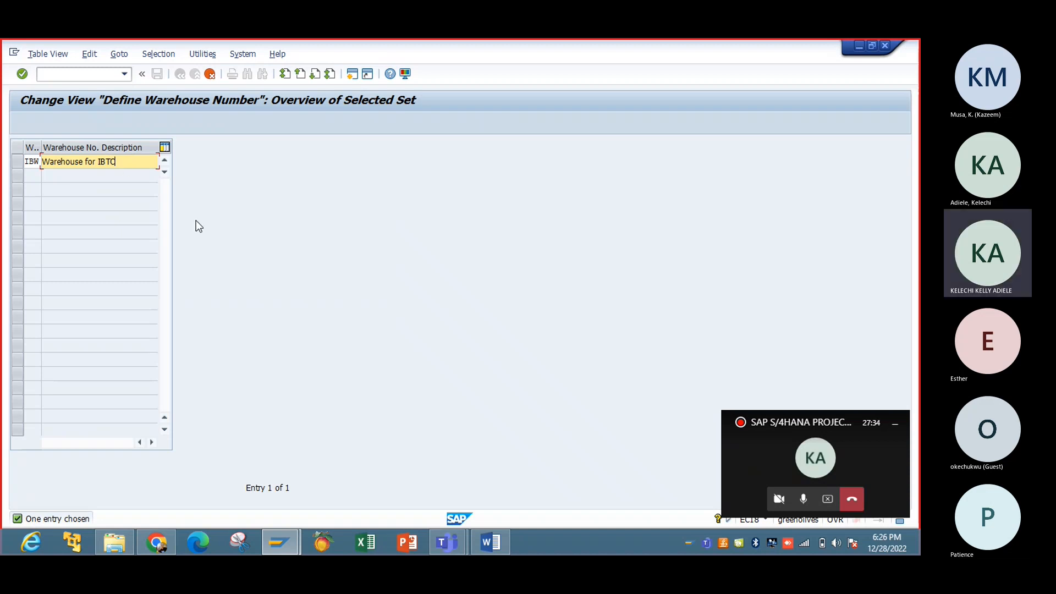
{"action": "key", "text": "Return"}
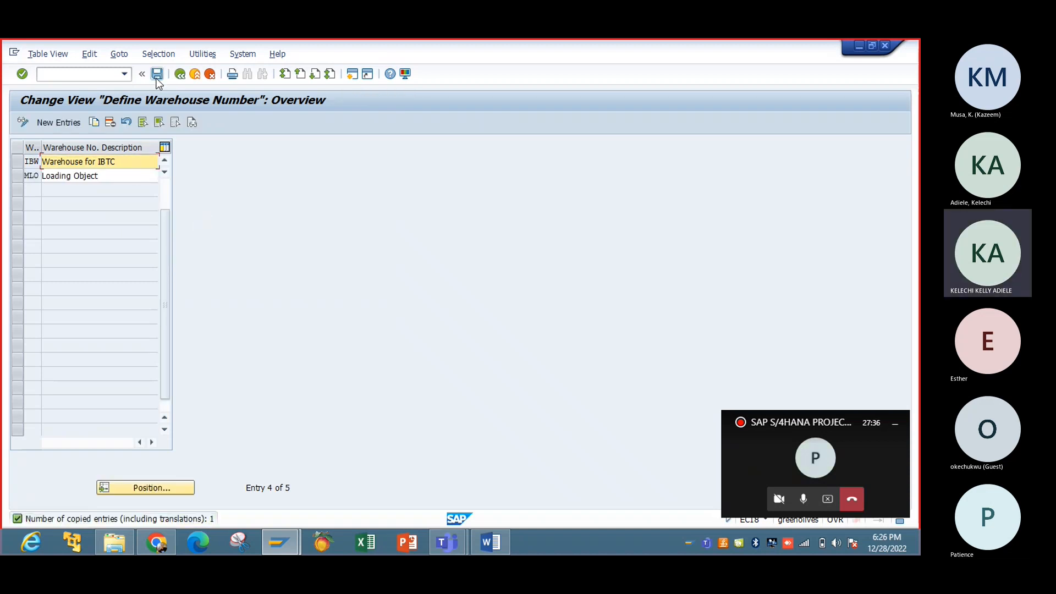
Step: Save warehouse IBW under a new customizing request 'Warehouse' and return to the warehouse activities
{"action": "left_click", "coordinate": [157, 73]}
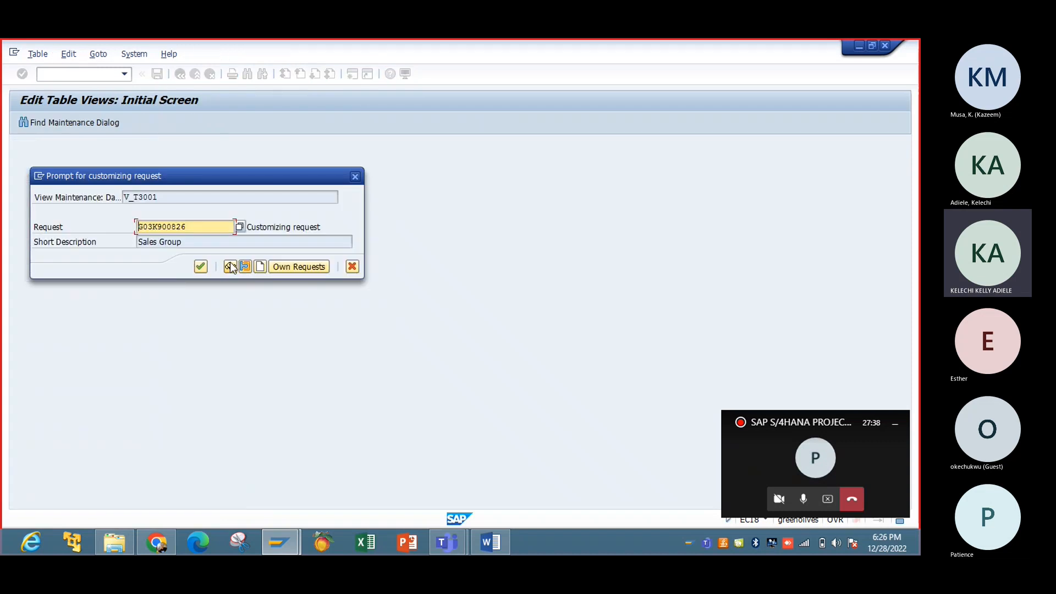
{"action": "left_click", "coordinate": [261, 266]}
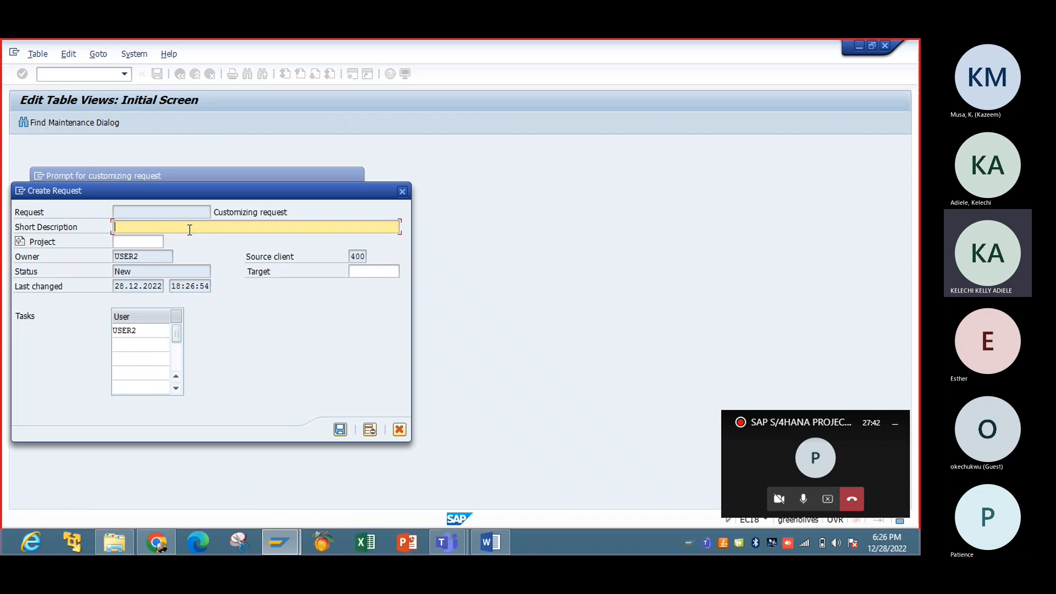
{"action": "type", "text": "Warehouse"}
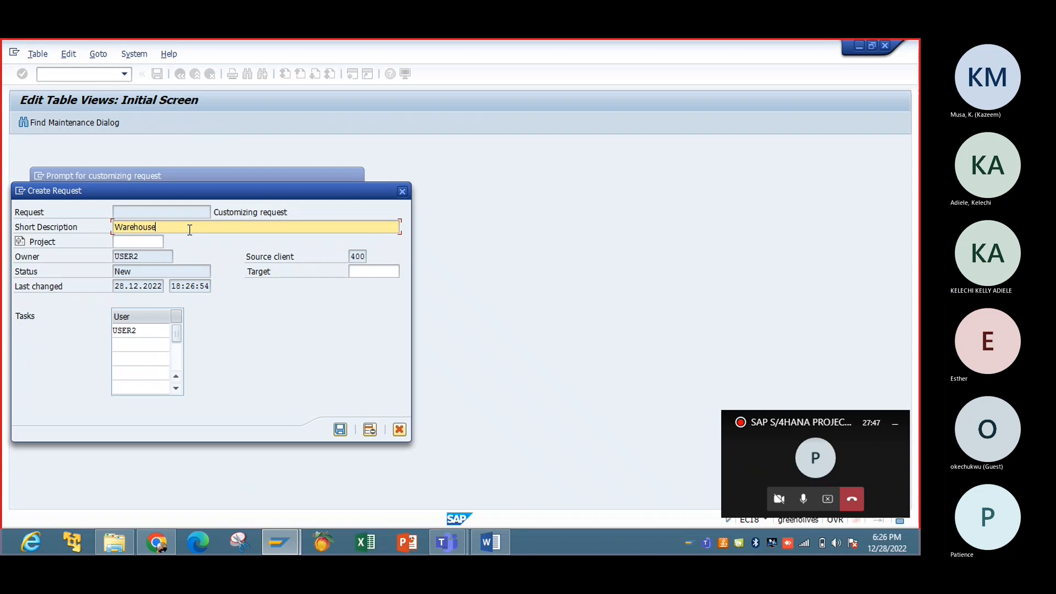
{"action": "left_click", "coordinate": [341, 430]}
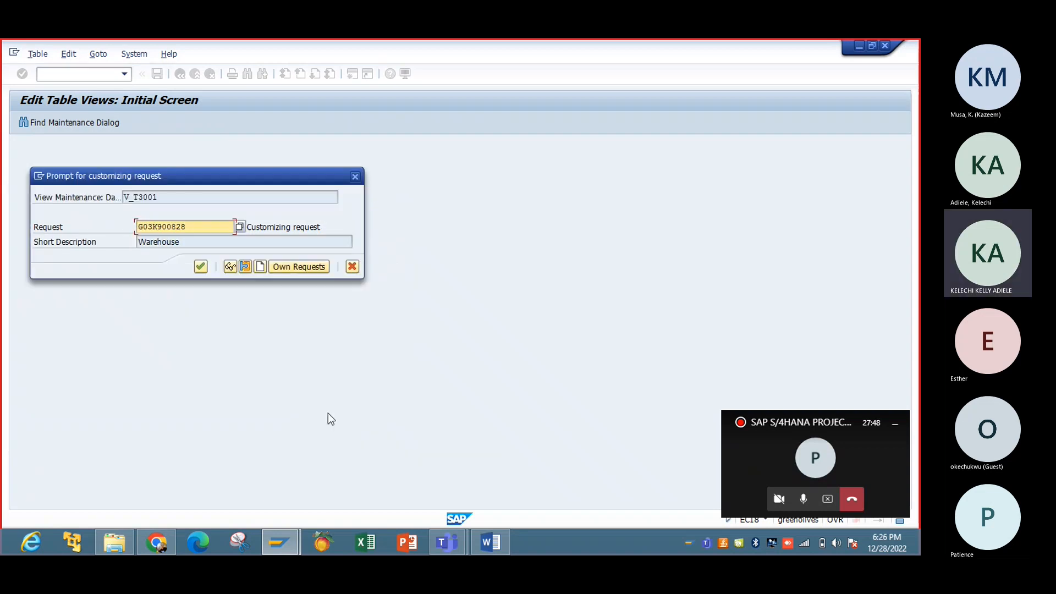
{"action": "left_click", "coordinate": [202, 267]}
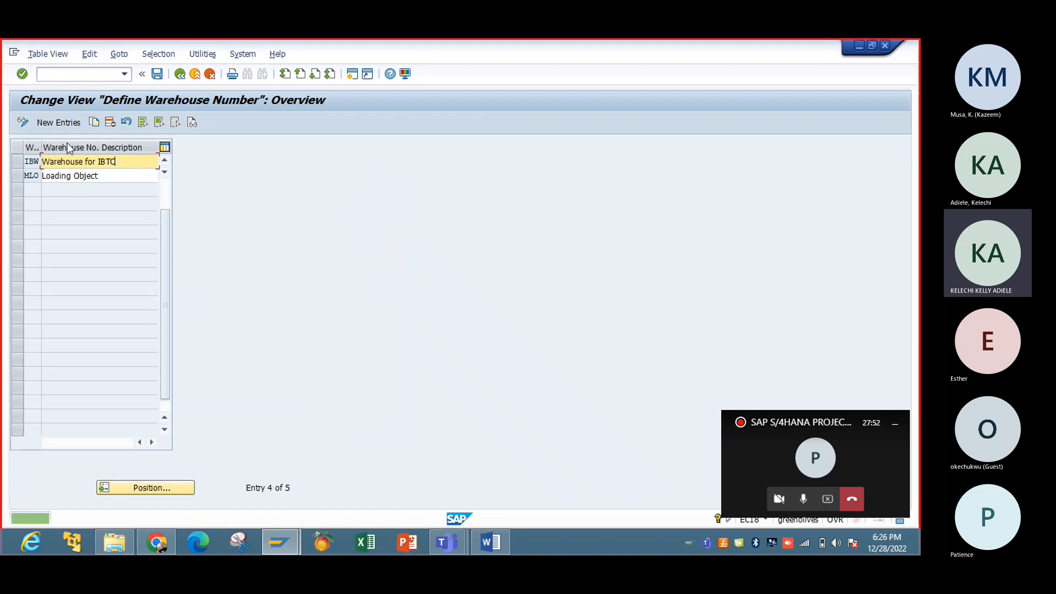
{"action": "left_click", "coordinate": [158, 77]}
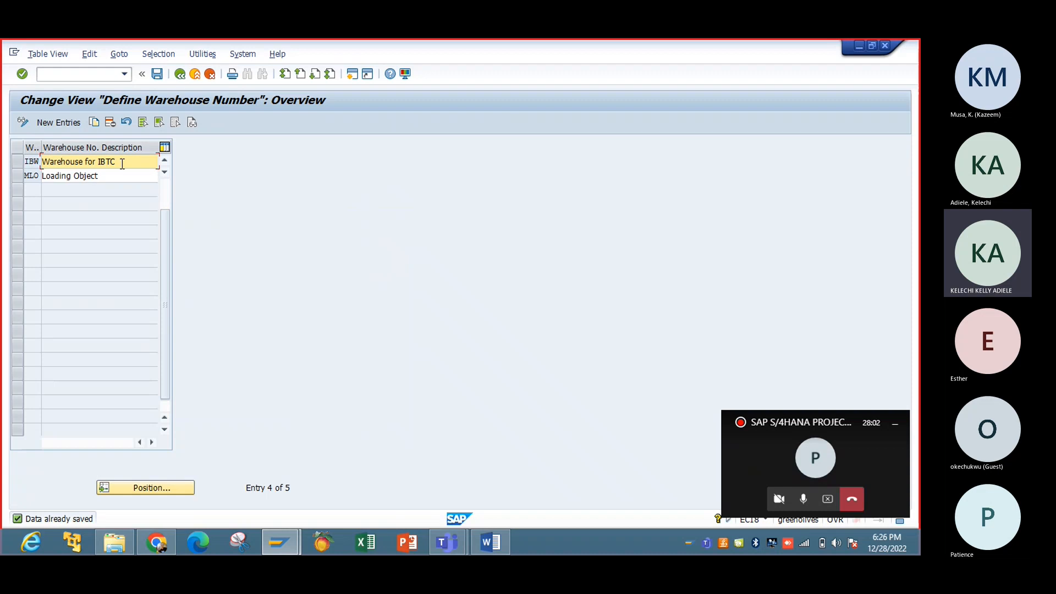
{"action": "left_click", "coordinate": [180, 74]}
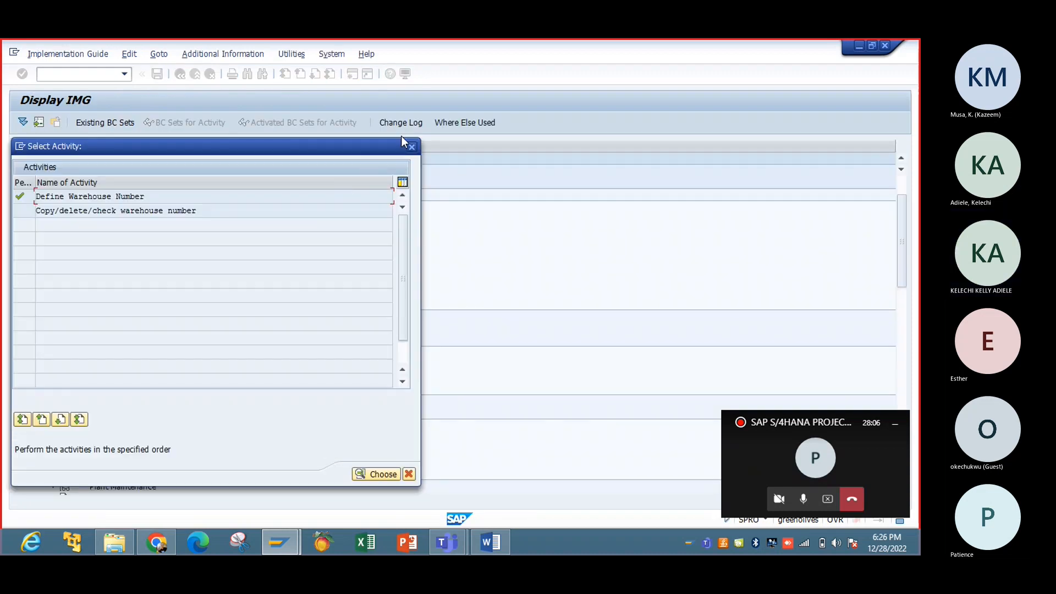
{"action": "left_click", "coordinate": [412, 148]}
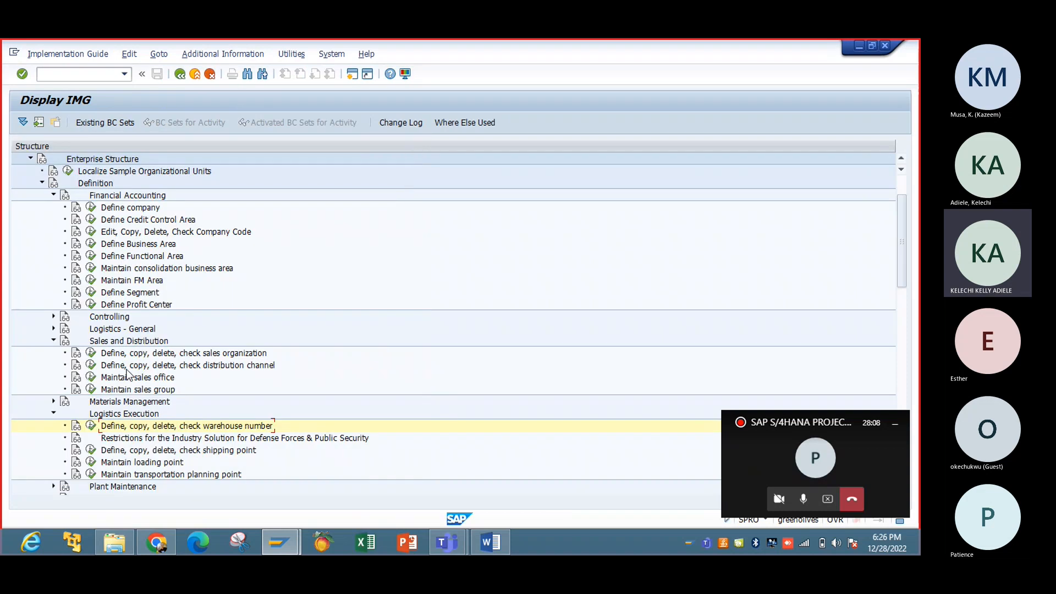
{"action": "left_click", "coordinate": [91, 425]}
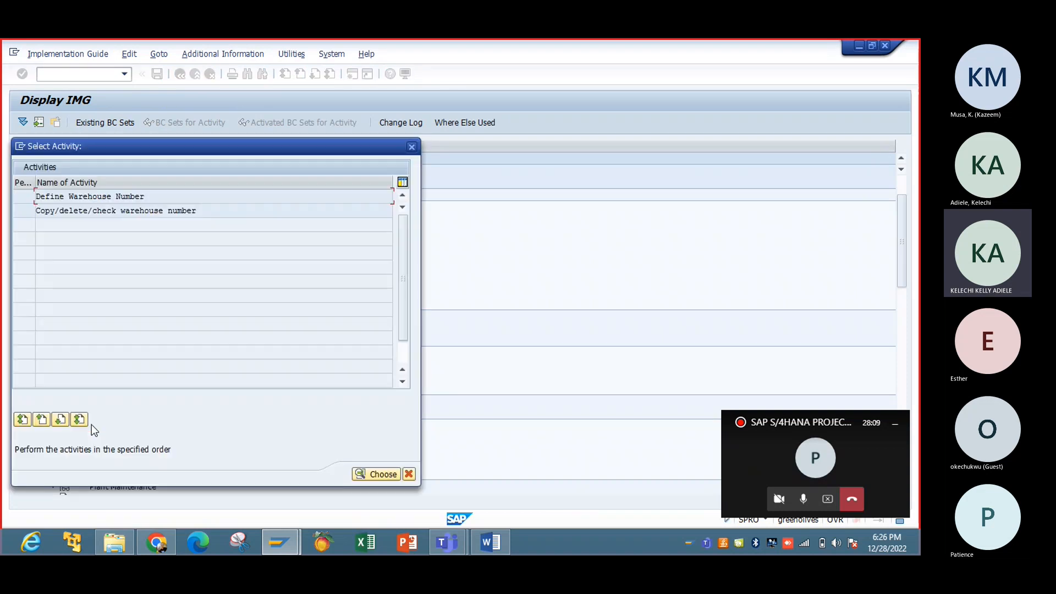
{"action": "double_click", "coordinate": [92, 212]}
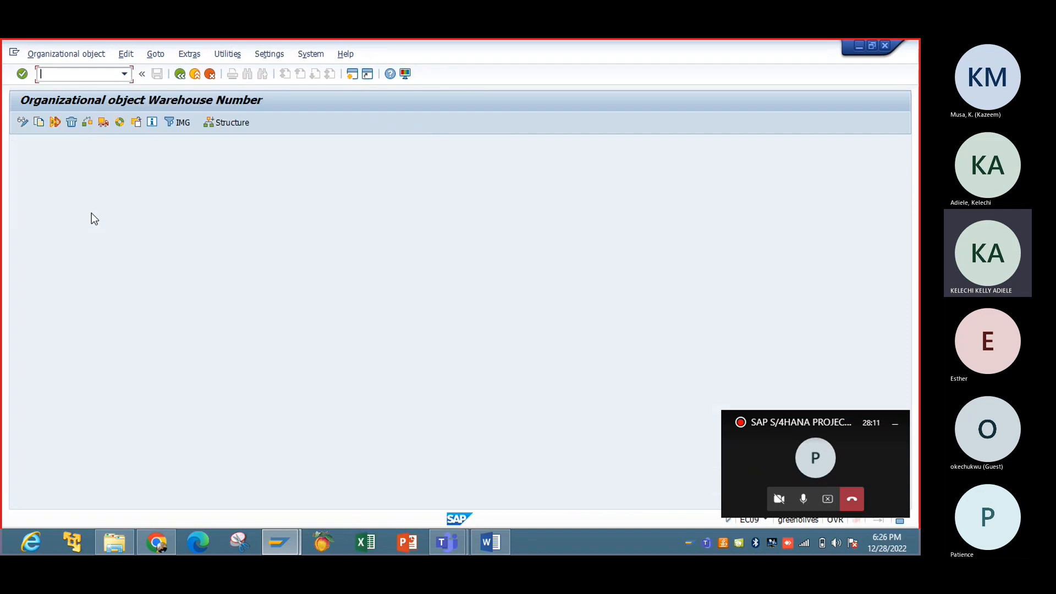
{"action": "left_click", "coordinate": [39, 123]}
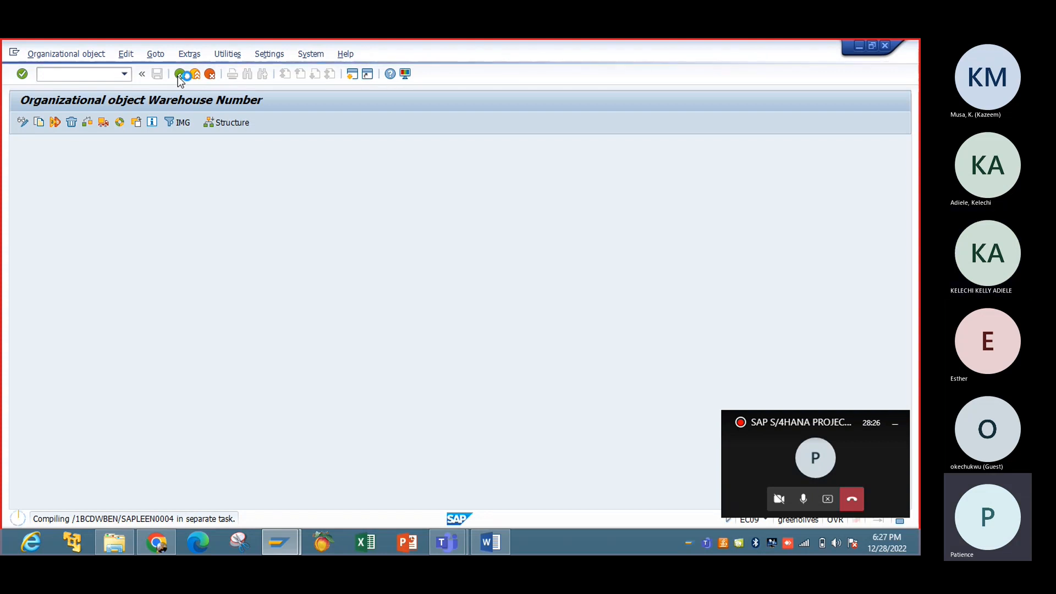
{"action": "left_click", "coordinate": [22, 121]}
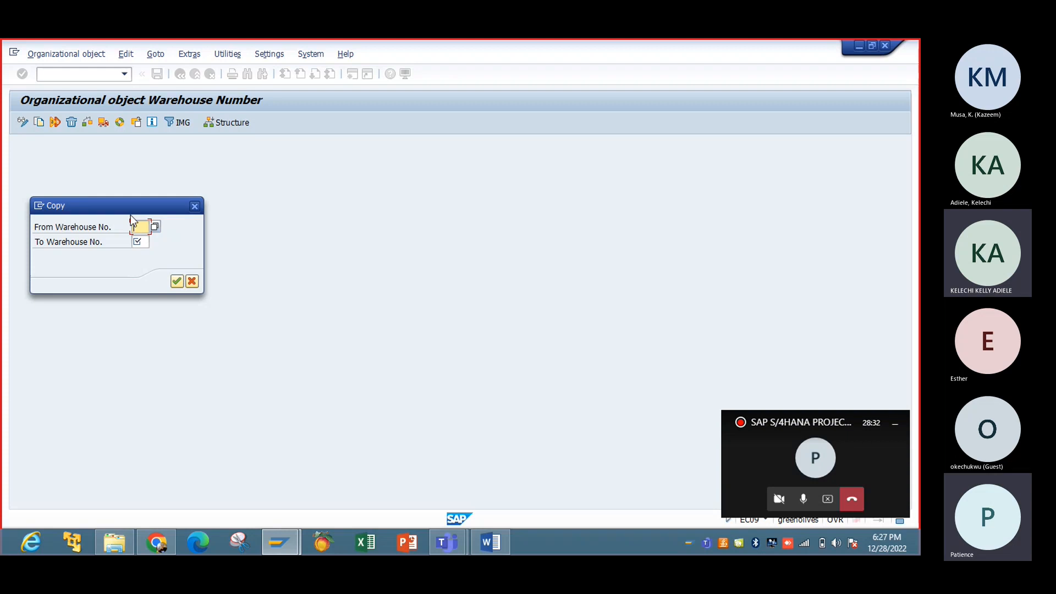
{"action": "left_click", "coordinate": [155, 228]}
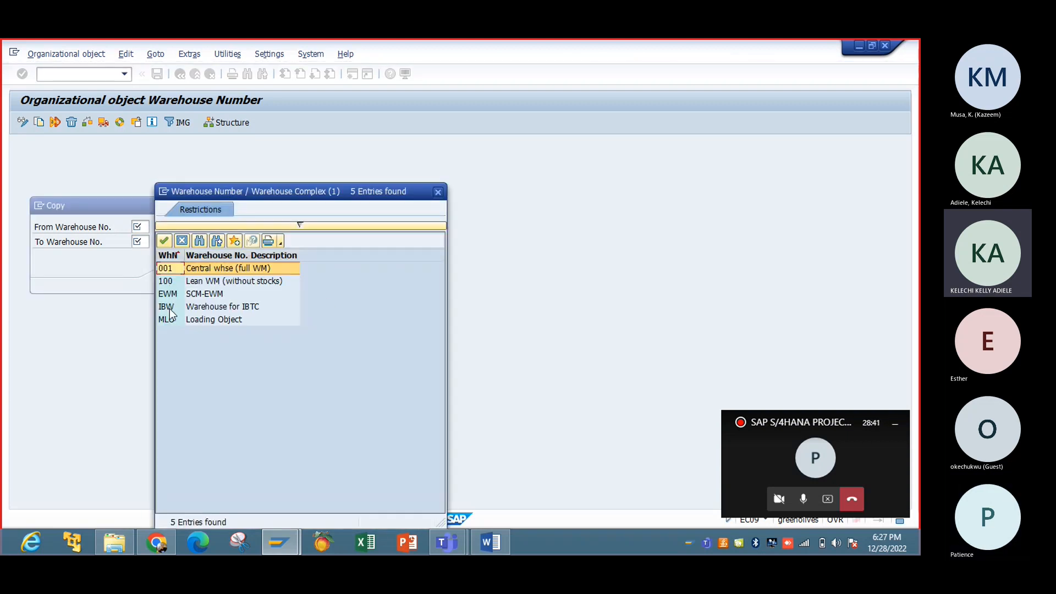
{"action": "left_click", "coordinate": [439, 192]}
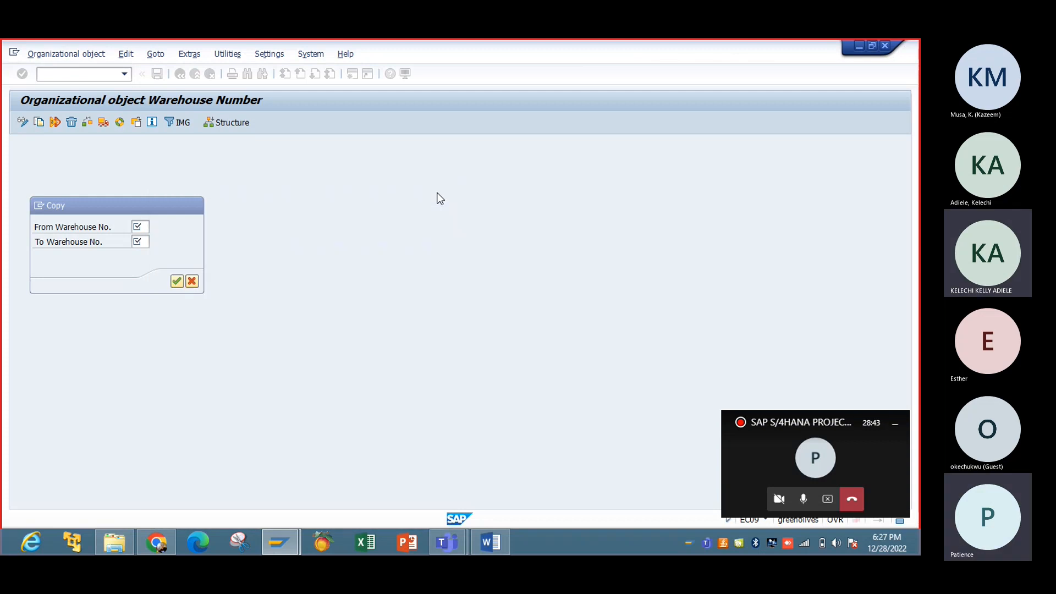
{"action": "left_click", "coordinate": [194, 207]}
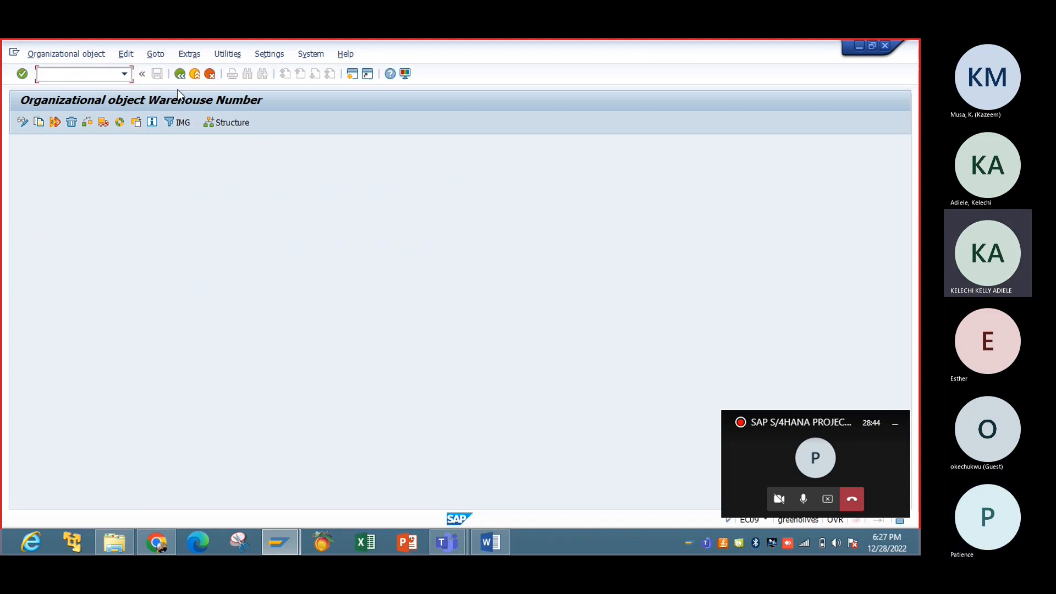
{"action": "left_click", "coordinate": [180, 75]}
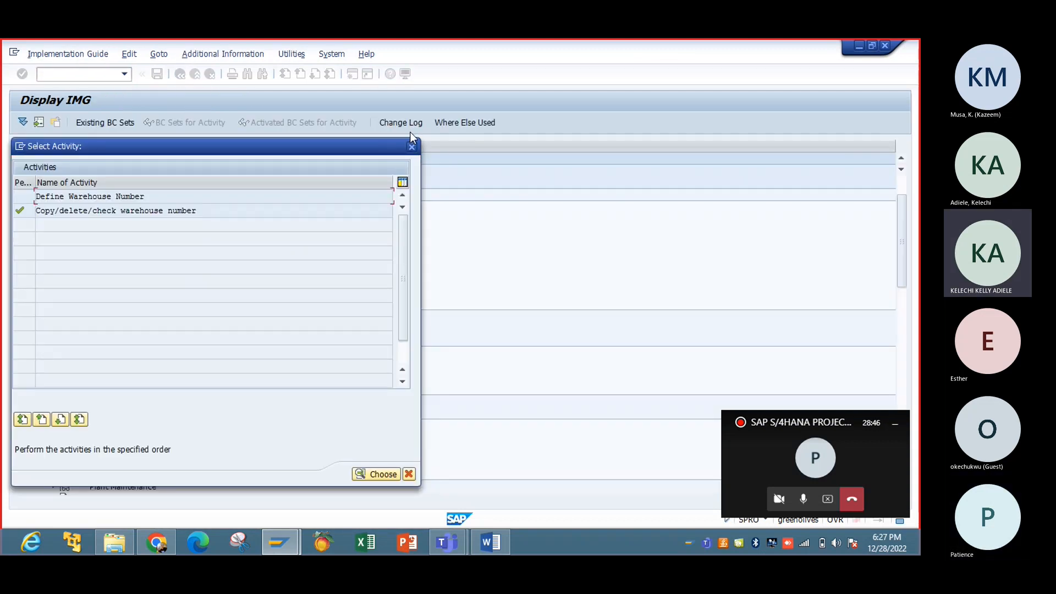
{"action": "left_click", "coordinate": [412, 146]}
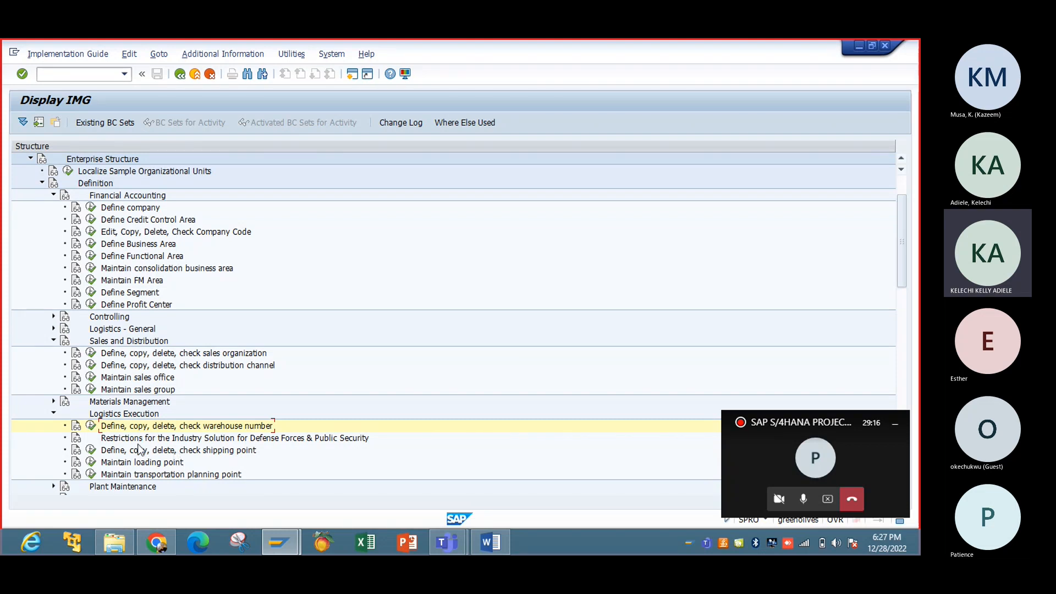
Step: Bring up the shipping point activities list
{"action": "left_click", "coordinate": [93, 451]}
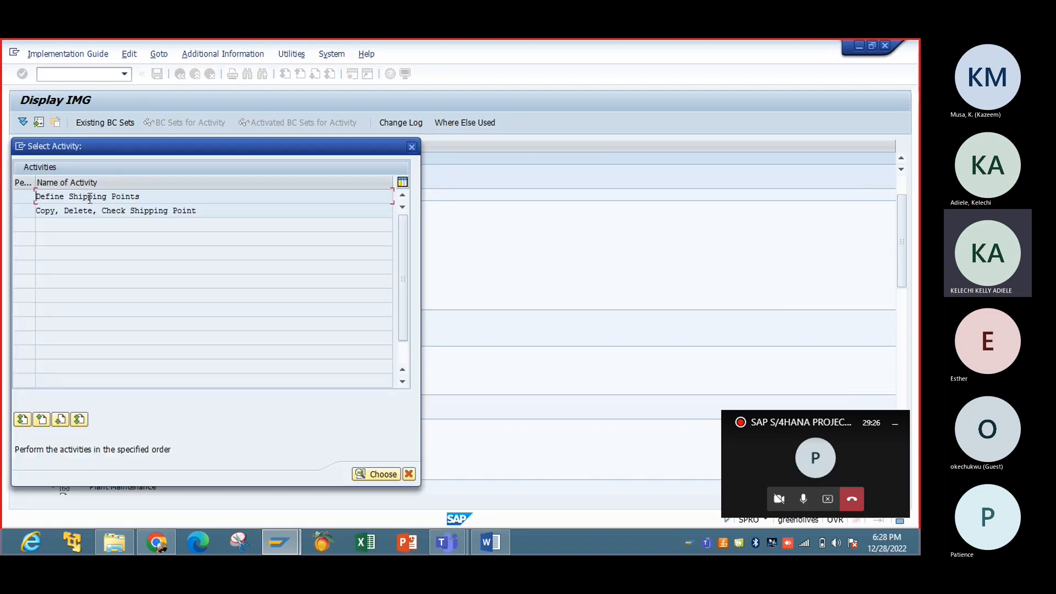
Step: Draft a copy of shipping point 0001 as IBSP, then cancel and discard it
{"action": "double_click", "coordinate": [88, 198]}
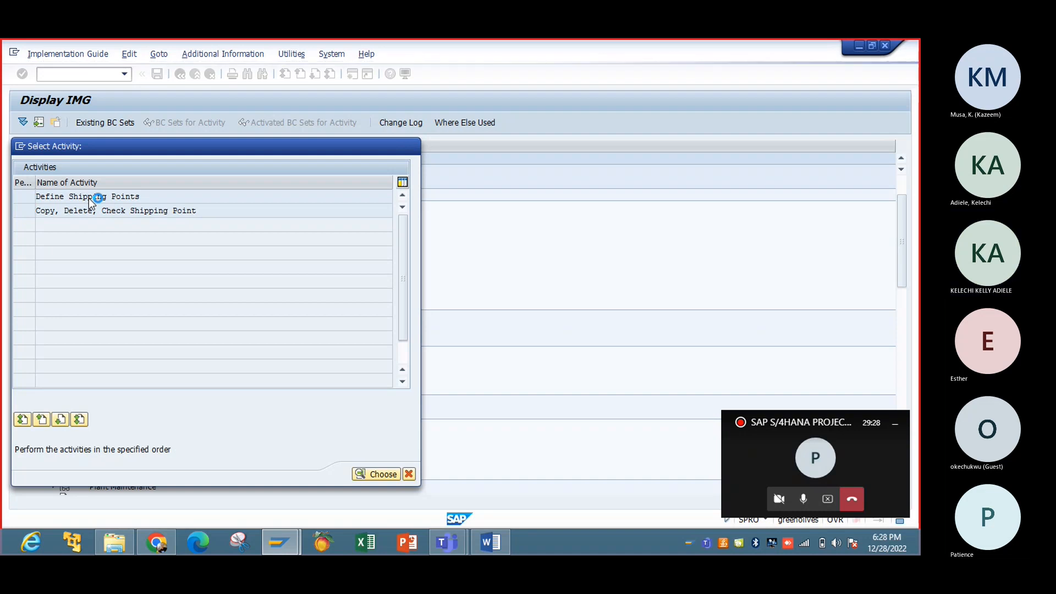
{"action": "left_click", "coordinate": [13, 162]}
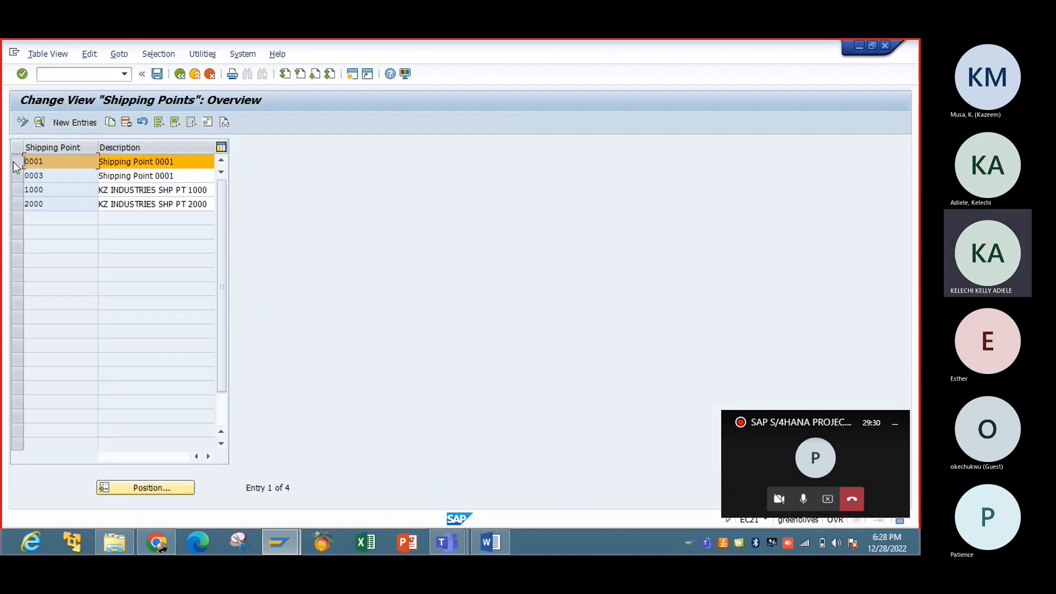
{"action": "left_click", "coordinate": [110, 122]}
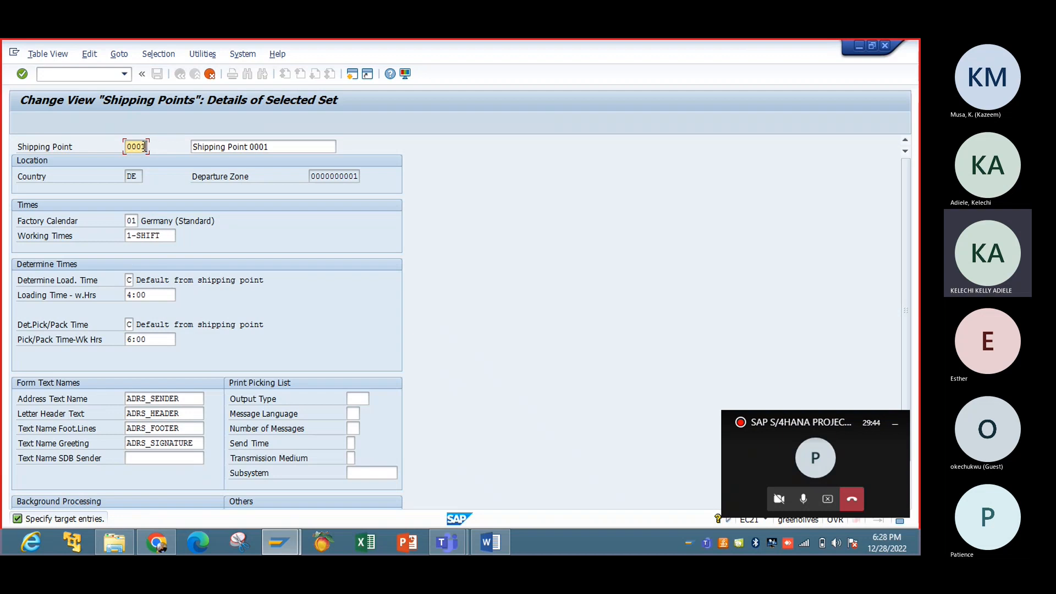
{"action": "key", "text": "BackSpace"}
{"action": "key", "text": "BackSpace"}
{"action": "key", "text": "BackSpace"}
{"action": "key", "text": "BackSpace"}
{"action": "type", "text": "IB"}
{"action": "type", "text": "SE"}
{"action": "left_click", "coordinate": [280, 147]}
{"action": "key", "text": "BackSpace"}
{"action": "key", "text": "BackSpace"}
{"action": "key", "text": "BackSpace"}
{"action": "key", "text": "BackSpace"}
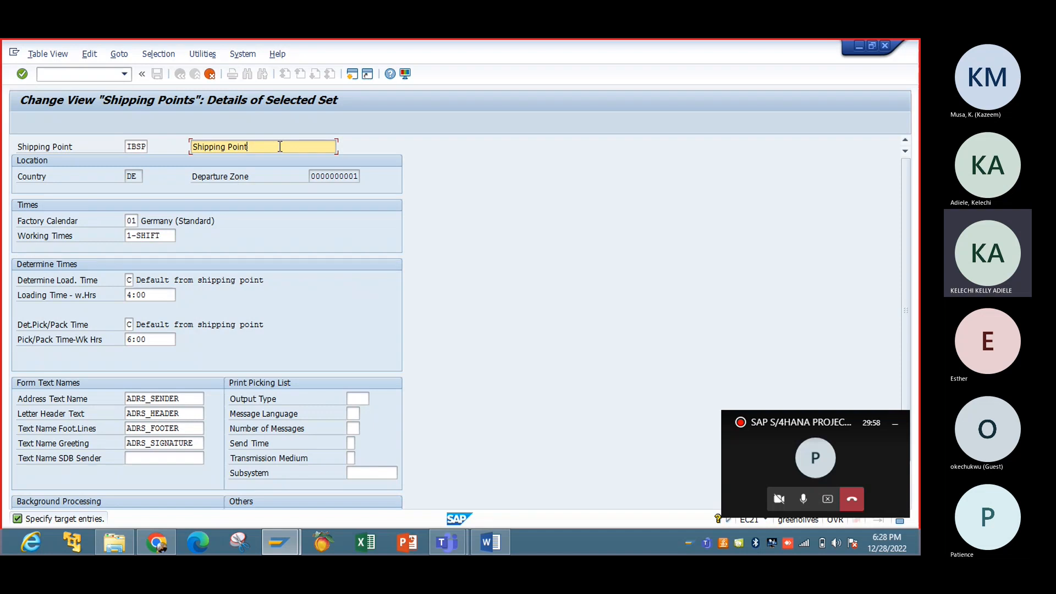
{"action": "type", "text": "- IBSP"}
{"action": "left_click", "coordinate": [210, 75]}
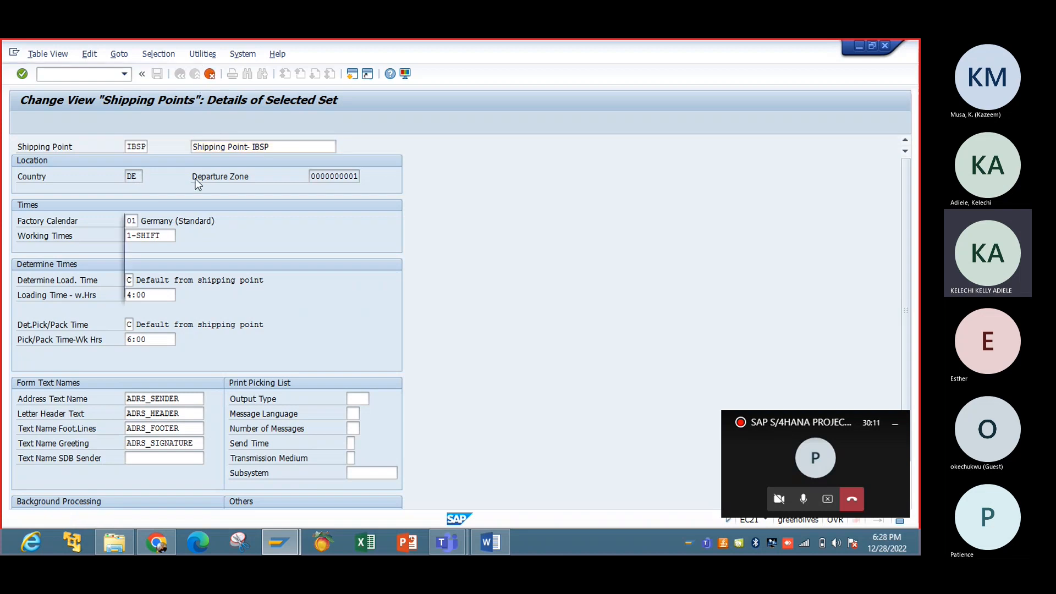
{"action": "left_click", "coordinate": [183, 290]}
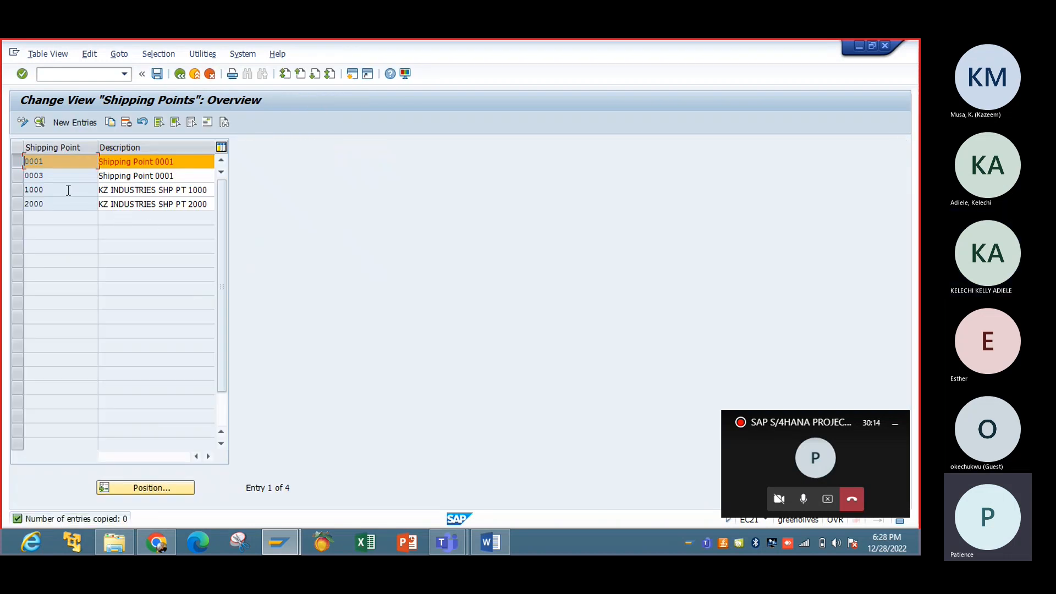
Step: View shipping point 0001's details, then start a blank New Entries form
{"action": "double_click", "coordinate": [46, 180]}
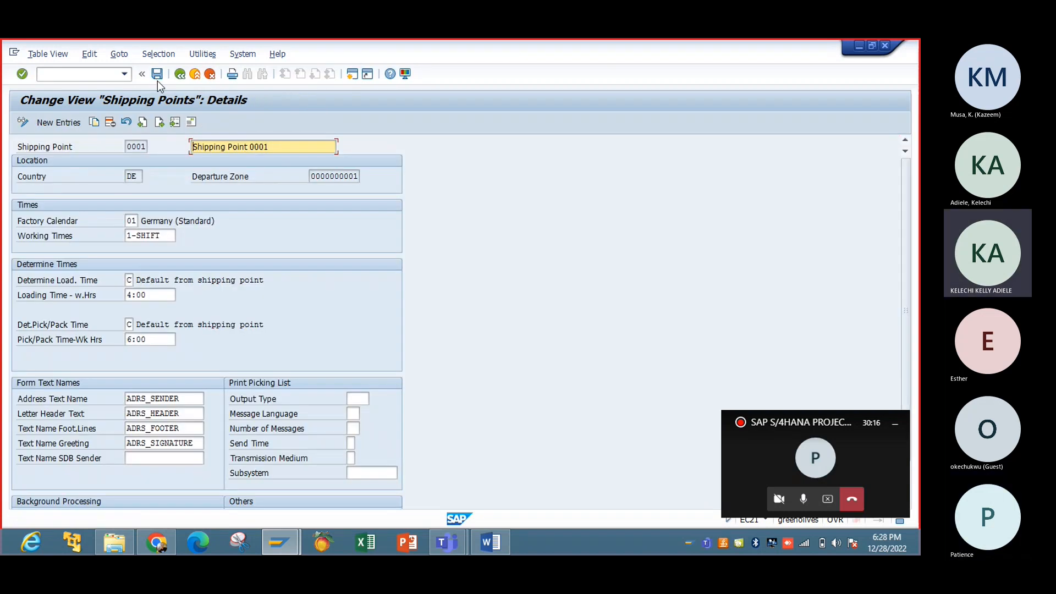
{"action": "left_click", "coordinate": [179, 74]}
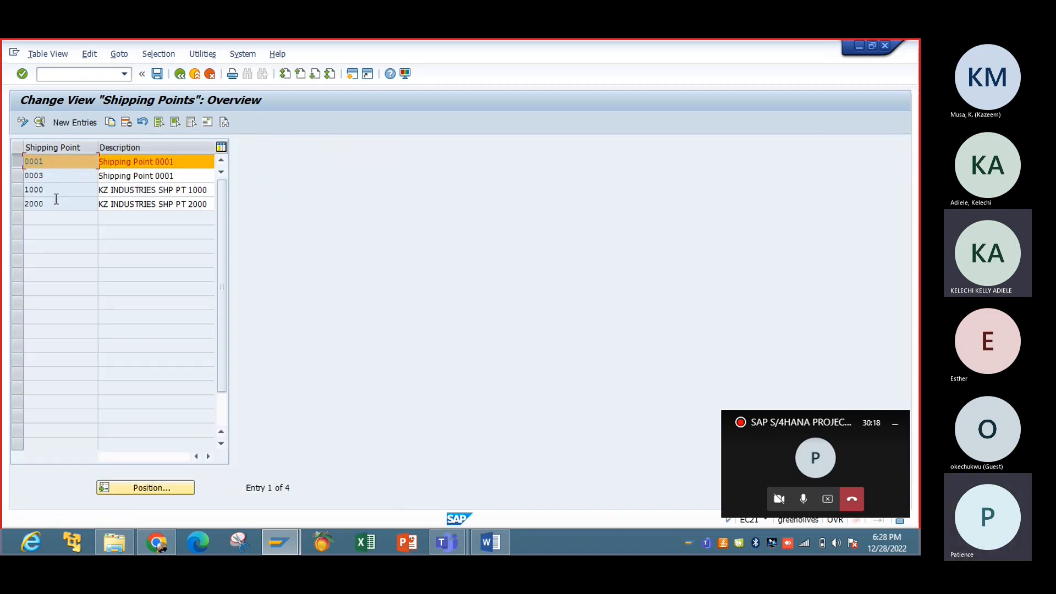
{"action": "double_click", "coordinate": [54, 190]}
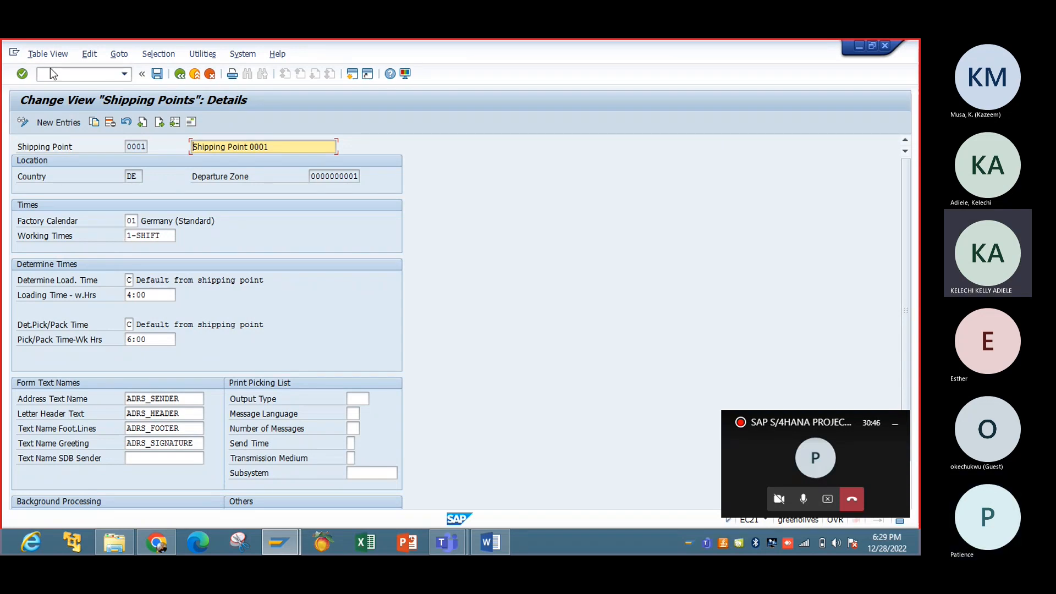
{"action": "left_click", "coordinate": [60, 123]}
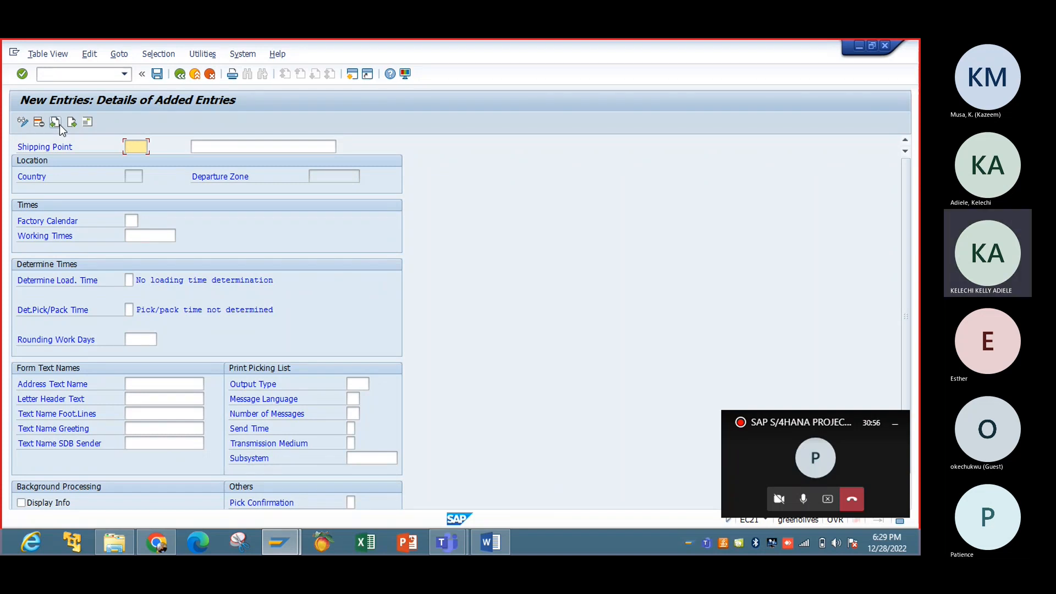
Step: Enter shipping point IBSP with description 'Shipping Point- IBSP'
{"action": "type", "text": "I"}
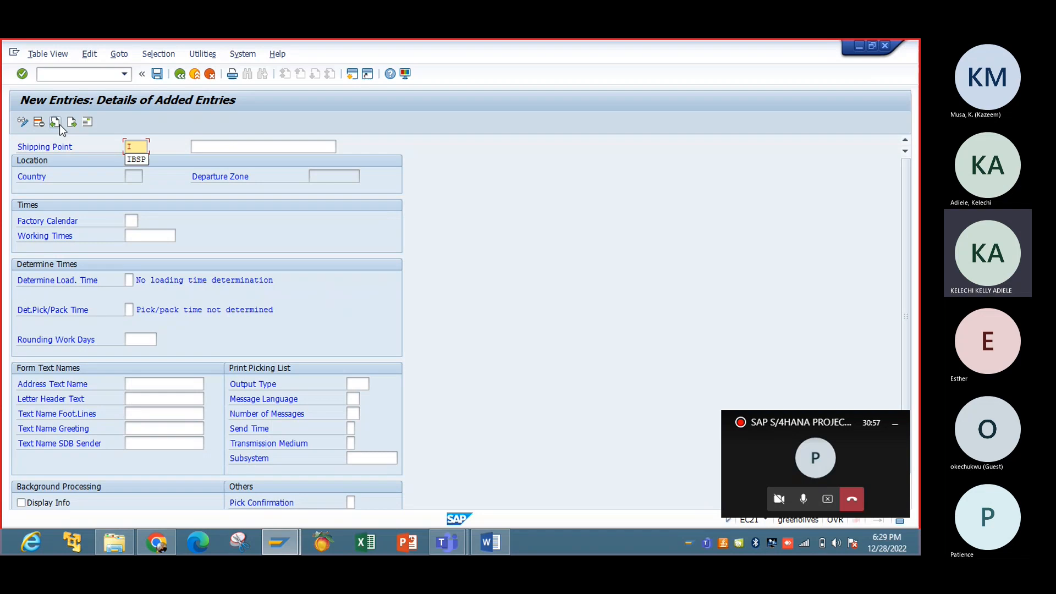
{"action": "left_click", "coordinate": [134, 159]}
{"action": "left_click", "coordinate": [220, 147]}
{"action": "type", "text": "SH"}
{"action": "left_click", "coordinate": [235, 160]}
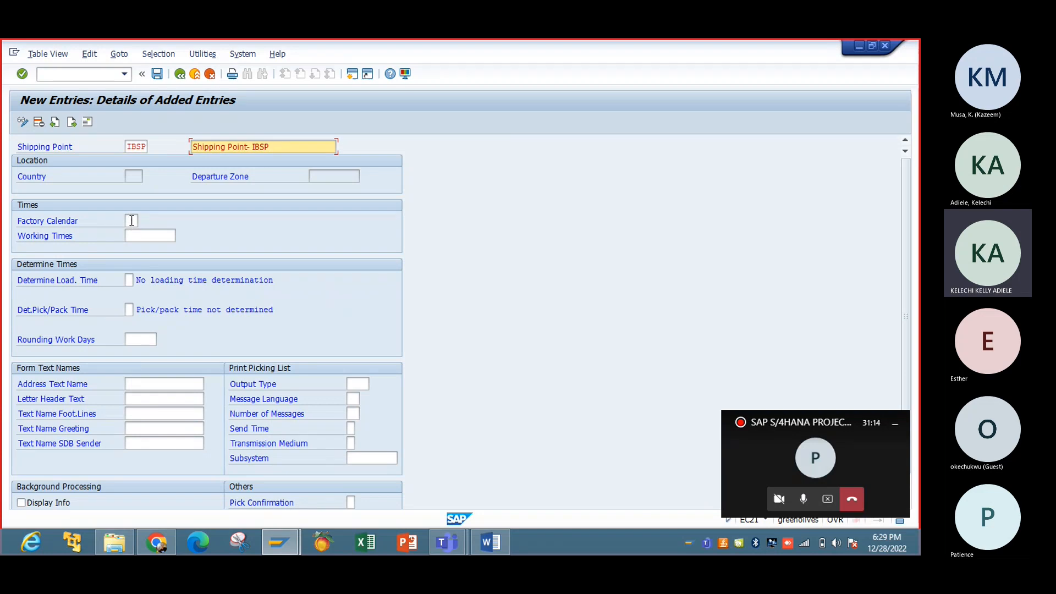
Step: Set the factory calendar to US
{"action": "left_click", "coordinate": [132, 221]}
{"action": "type", "text": "01"}
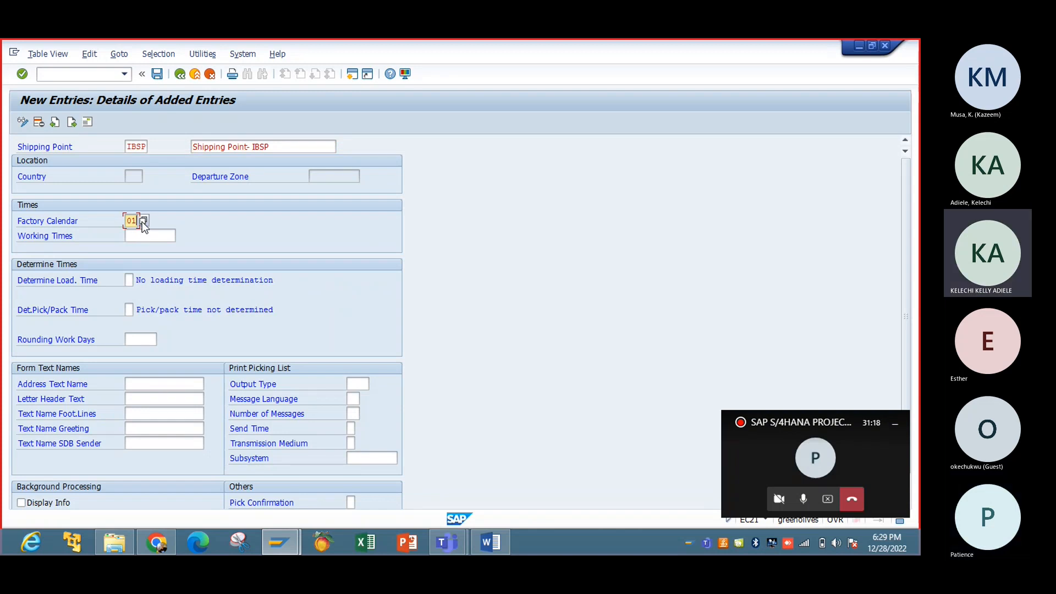
{"action": "left_click", "coordinate": [143, 221]}
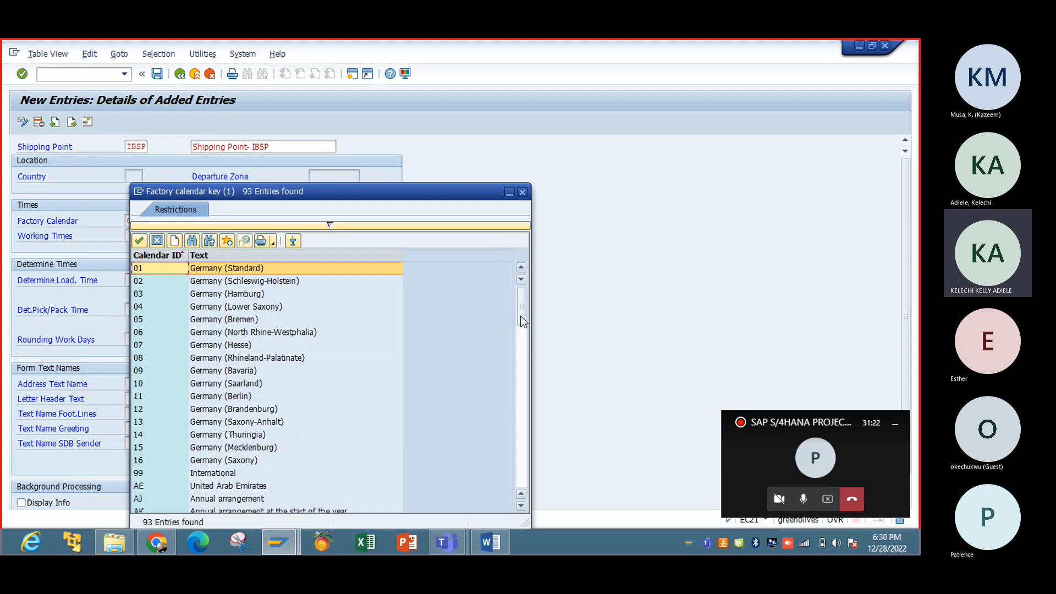
{"action": "left_click_drag", "start_coordinate": [523, 322], "coordinate": [514, 465]}
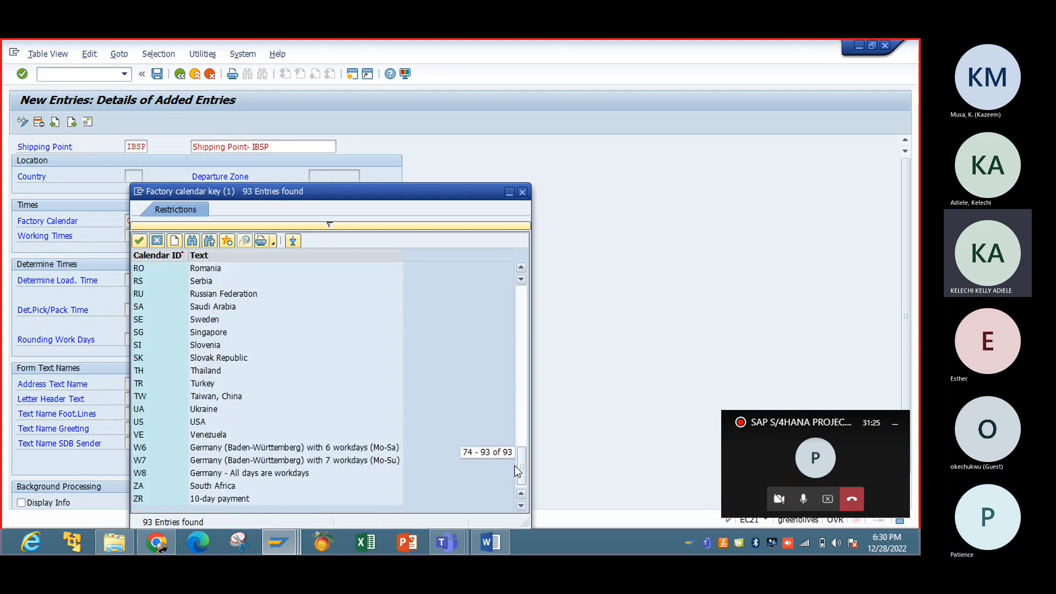
{"action": "double_click", "coordinate": [140, 422]}
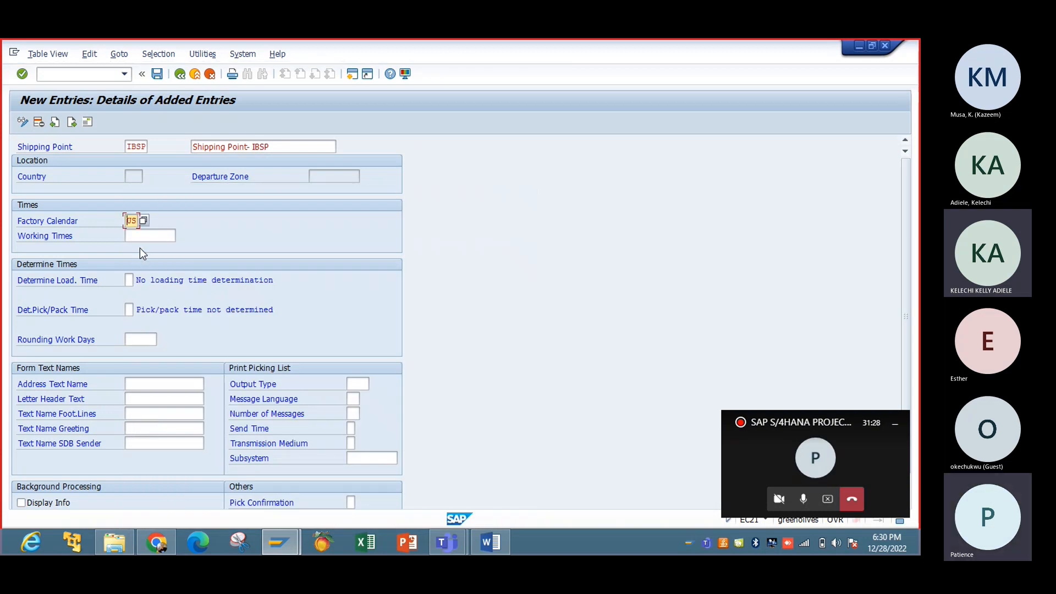
Step: Enter working times 1-SHIFT and load-time determination rule C
{"action": "left_click", "coordinate": [146, 237]}
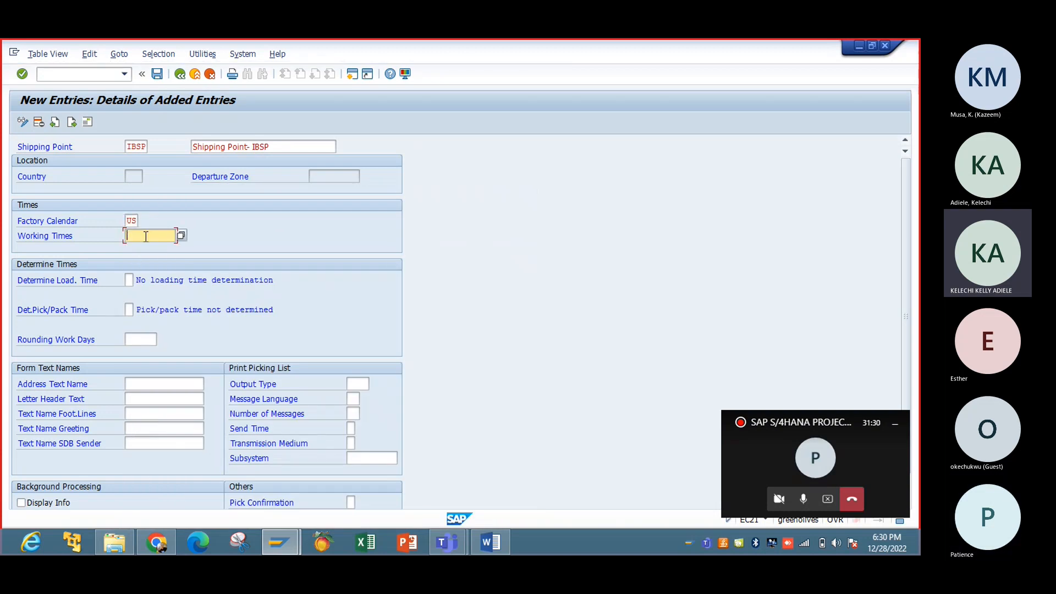
{"action": "type", "text": "1"}
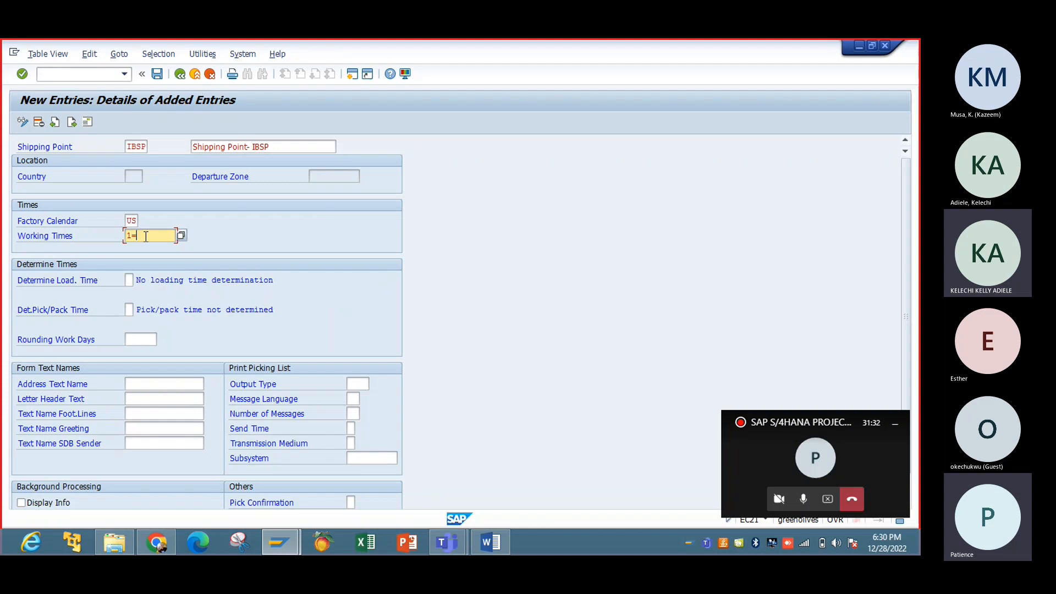
{"action": "type", "text": "-"}
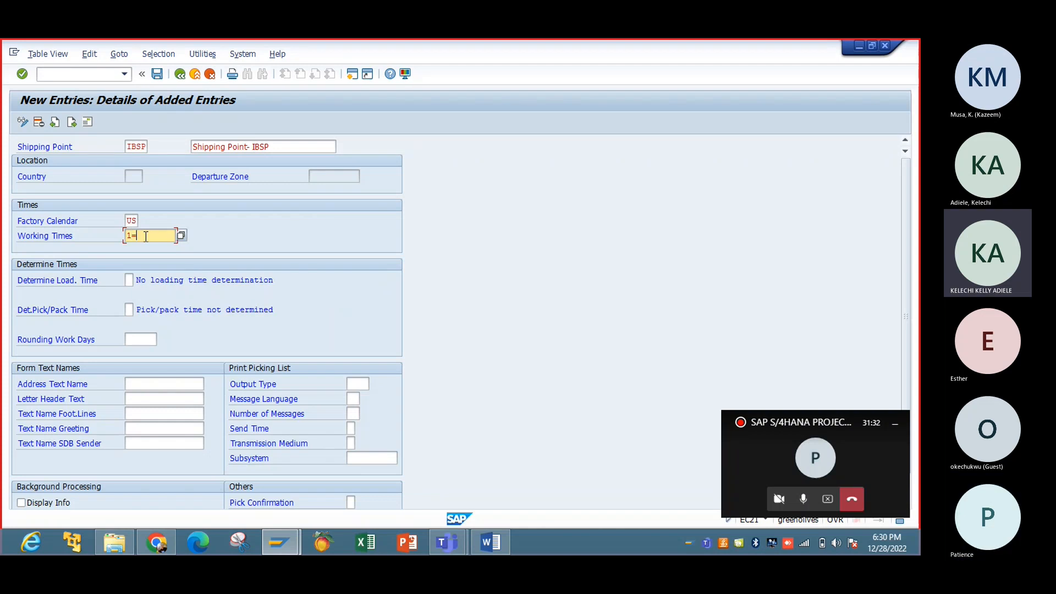
{"action": "type", "text": "SHIFT"}
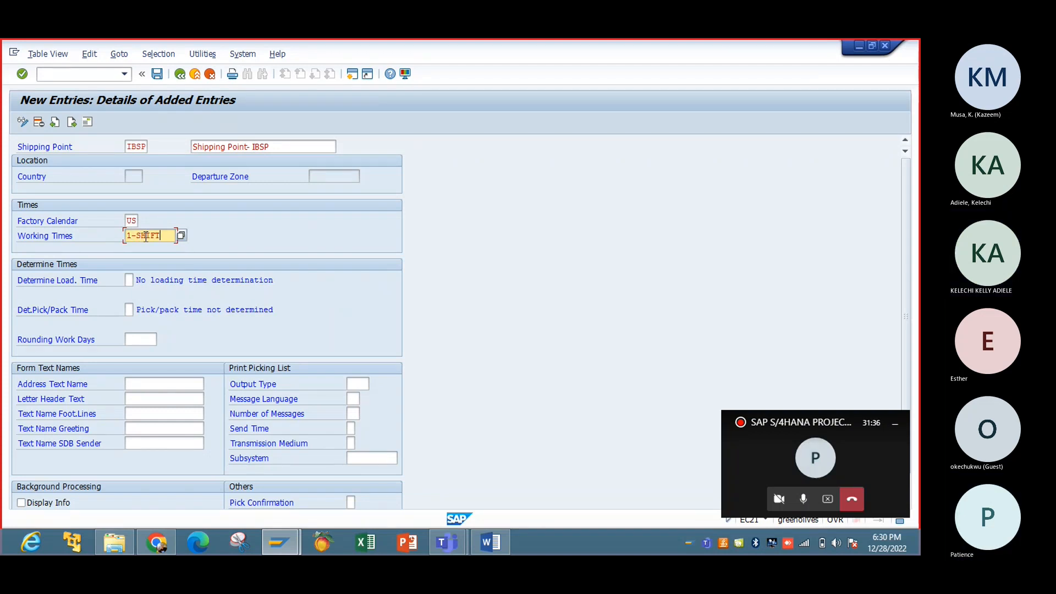
{"action": "left_click", "coordinate": [129, 281]}
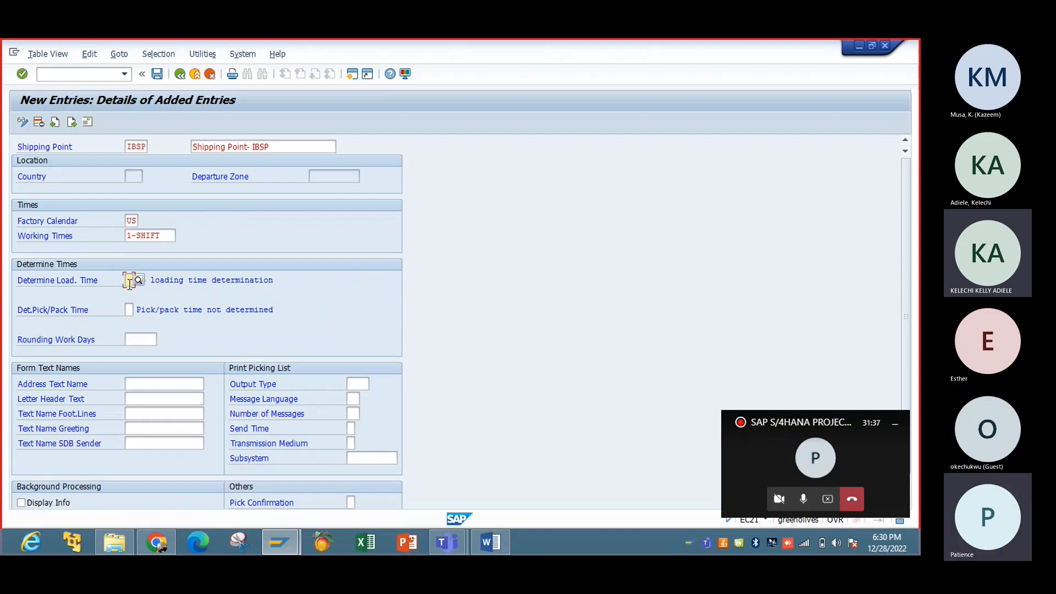
{"action": "left_click", "coordinate": [130, 308]}
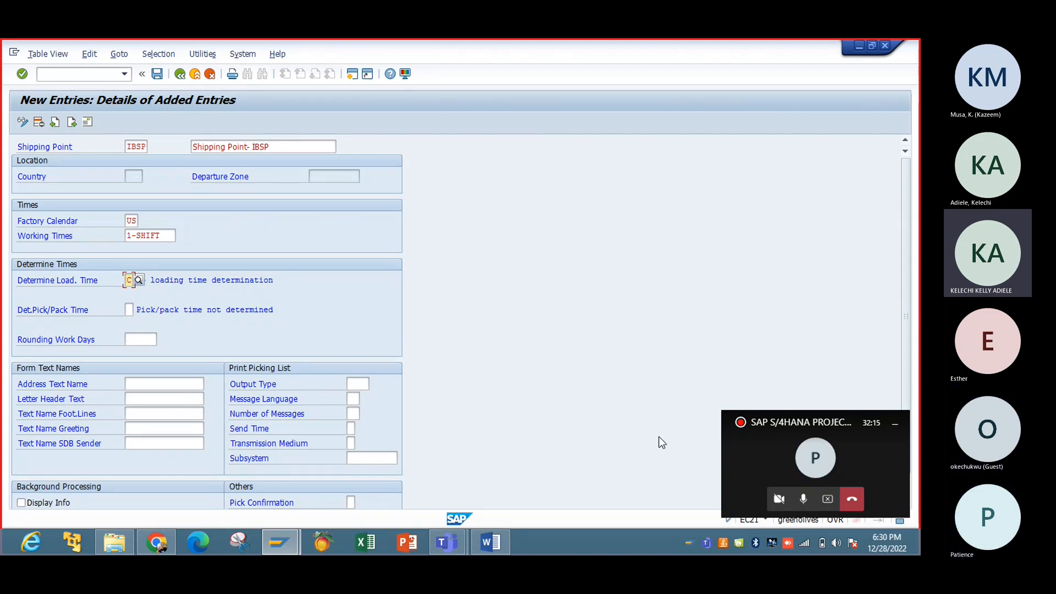
{"action": "left_click", "coordinate": [805, 503]}
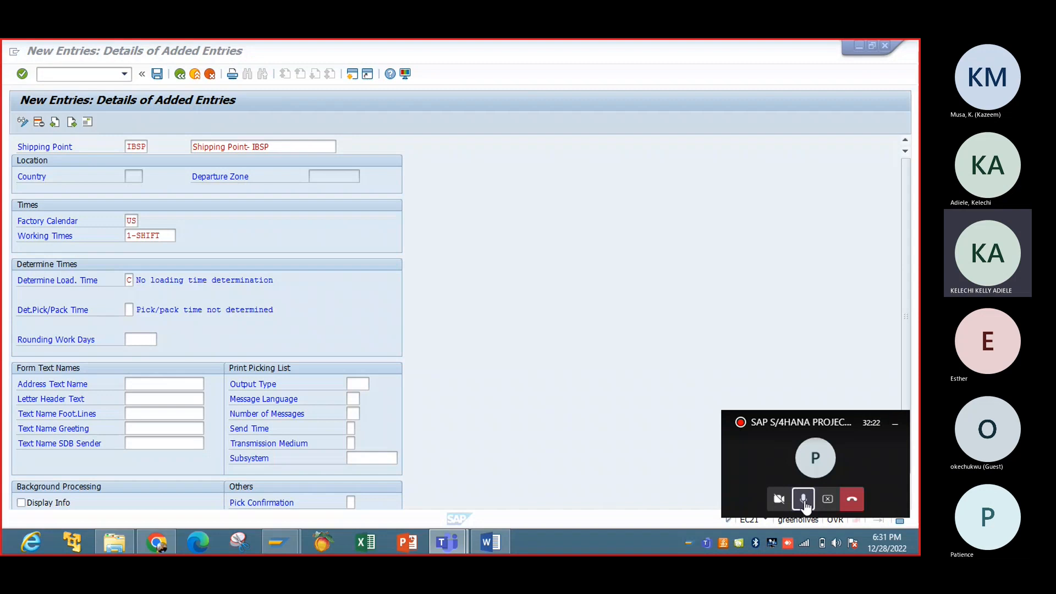
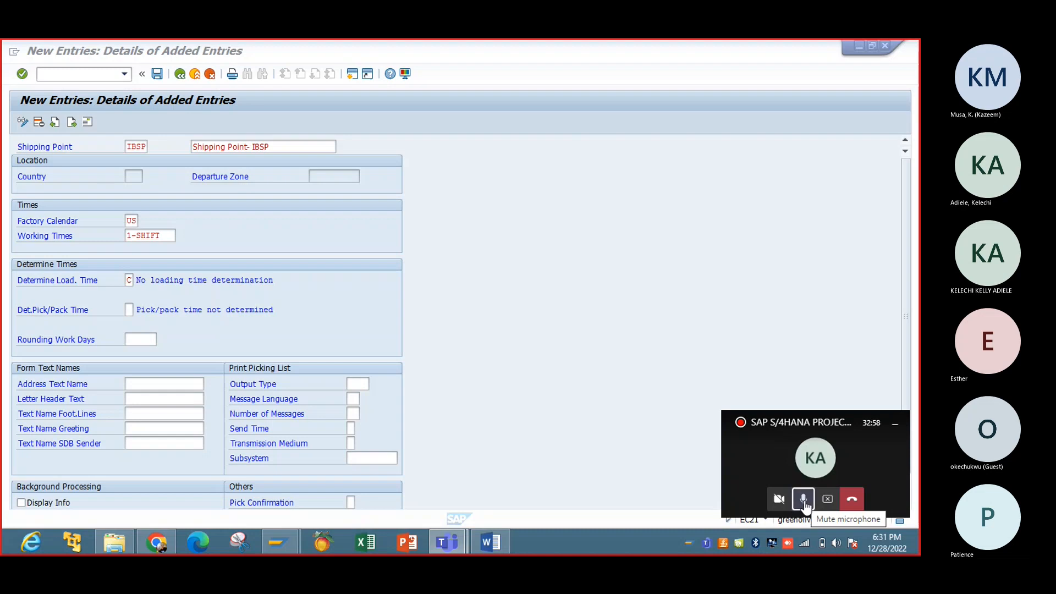
Step: Back in SAP, select the Det.Pick/Pack Time field to enter determination C
{"action": "left_click", "coordinate": [804, 501]}
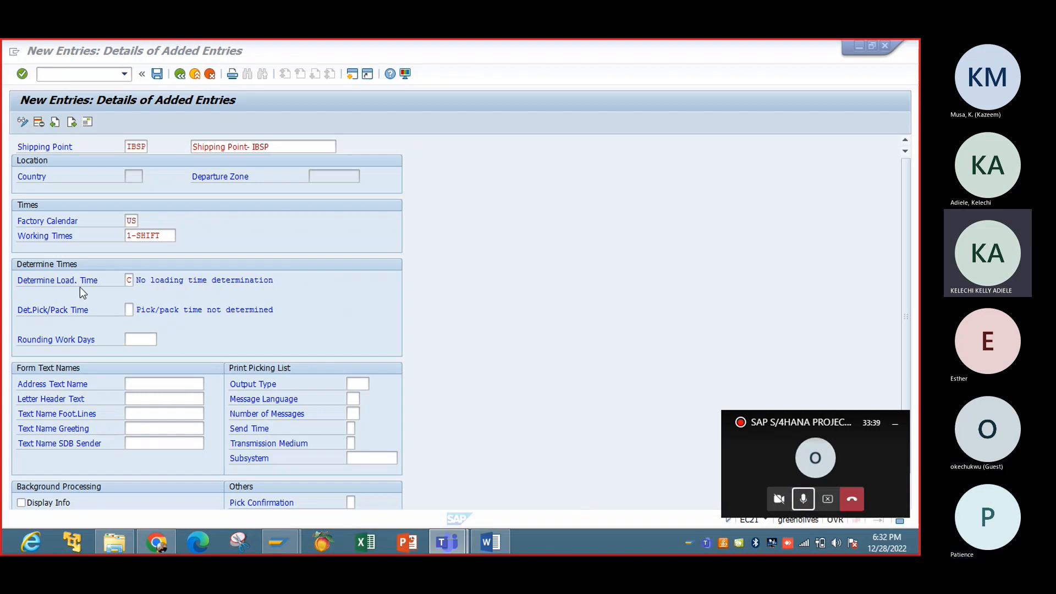
{"action": "left_click", "coordinate": [128, 306]}
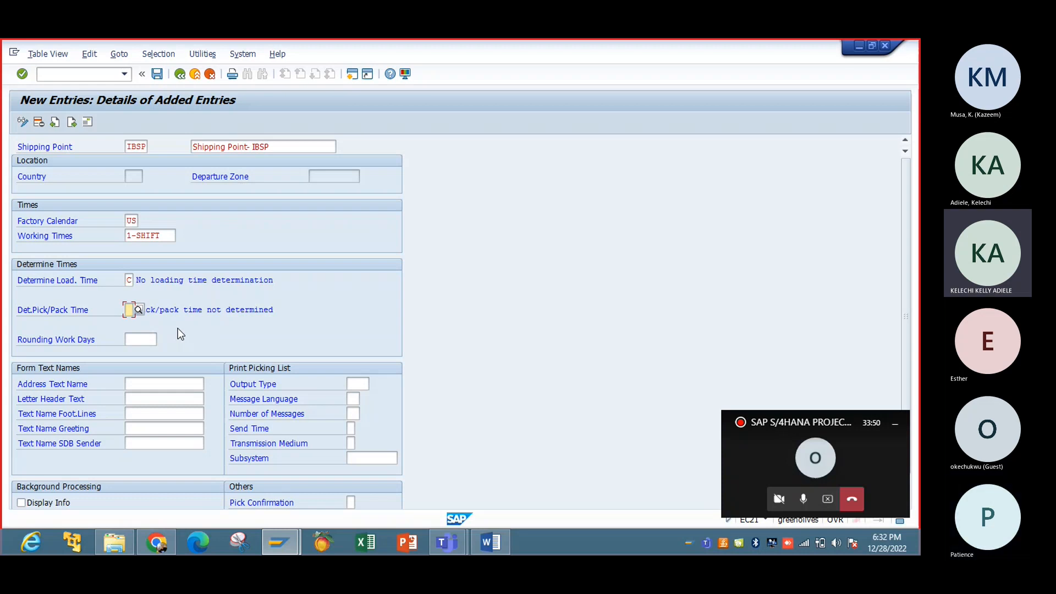
Step: Enter rounding work days 8:00 and the sender and ADRS_HEADER form text names
{"action": "left_click", "coordinate": [149, 340]}
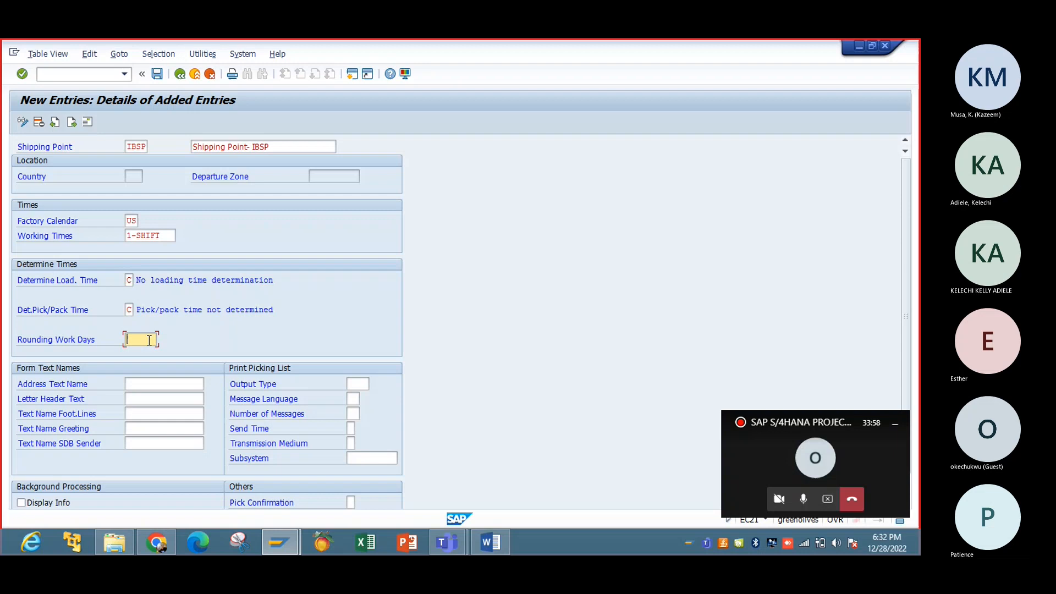
{"action": "type", "text": "8:00"}
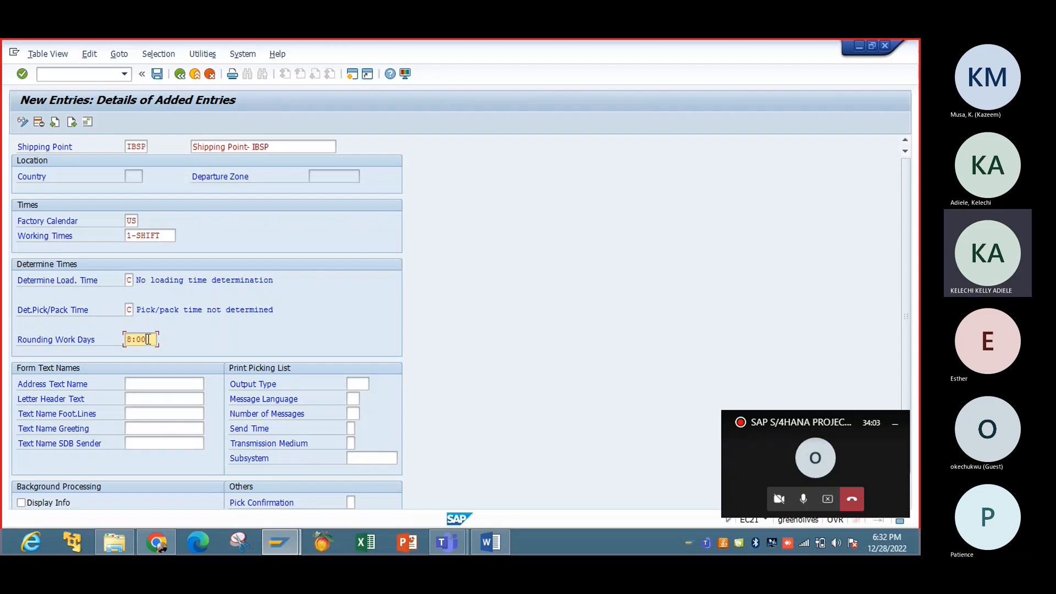
{"action": "left_click", "coordinate": [163, 382]}
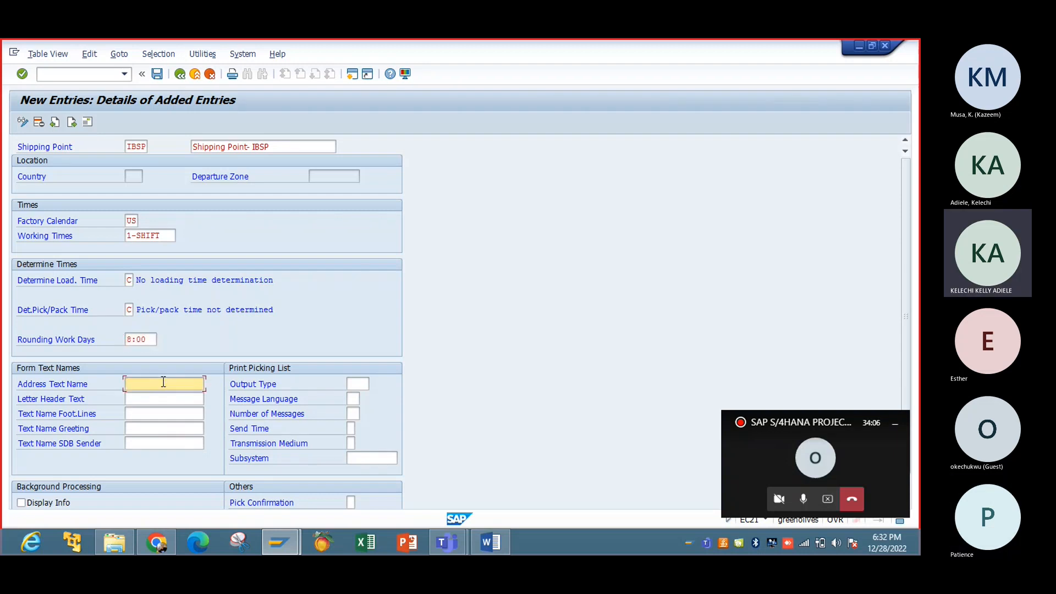
{"action": "type", "text": "AR"}
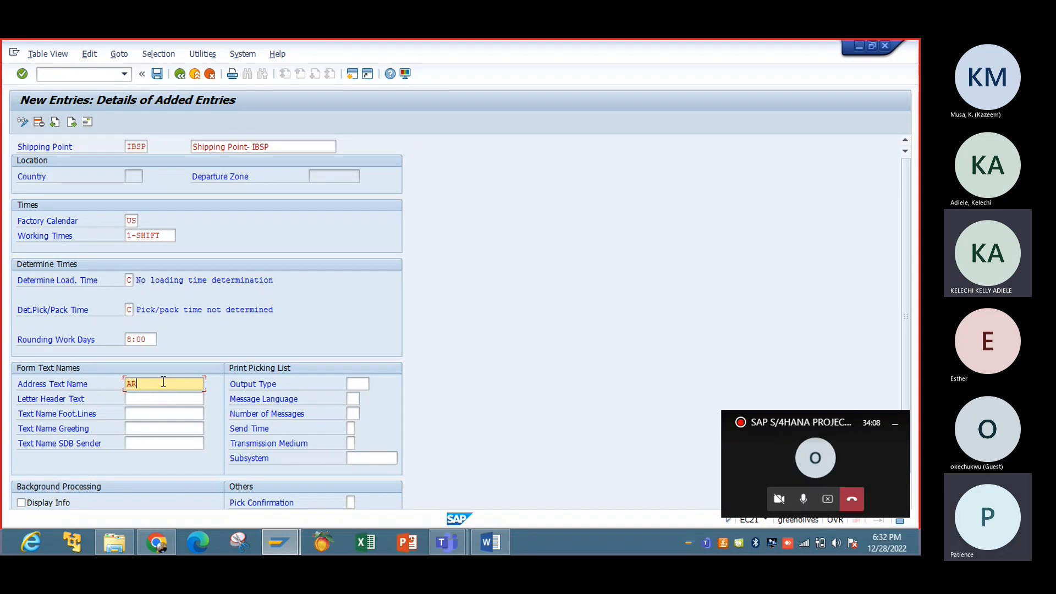
{"action": "type", "text": "RS"}
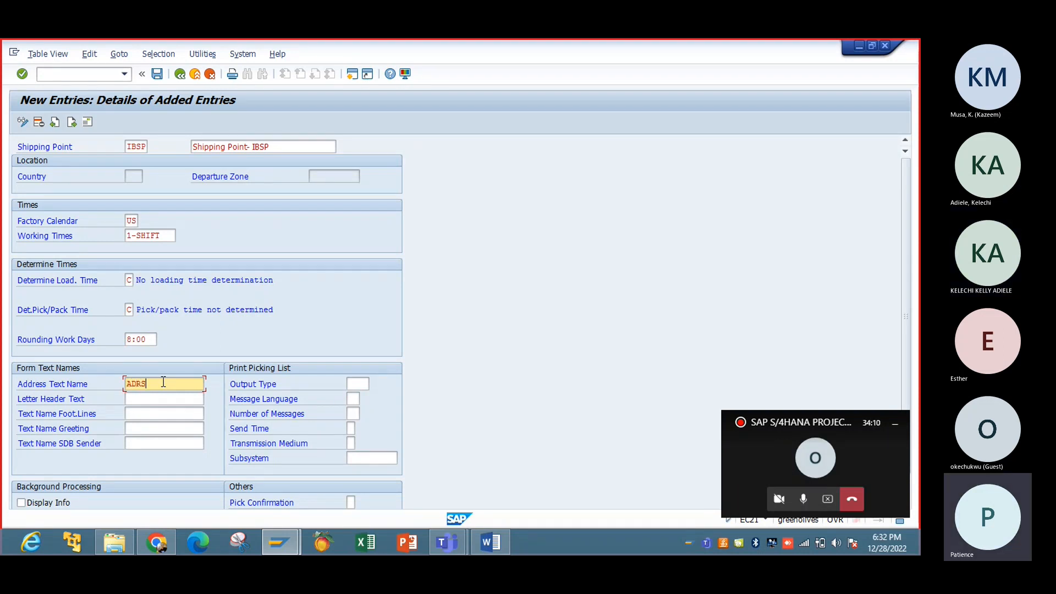
{"action": "type", "text": "_SENDER"}
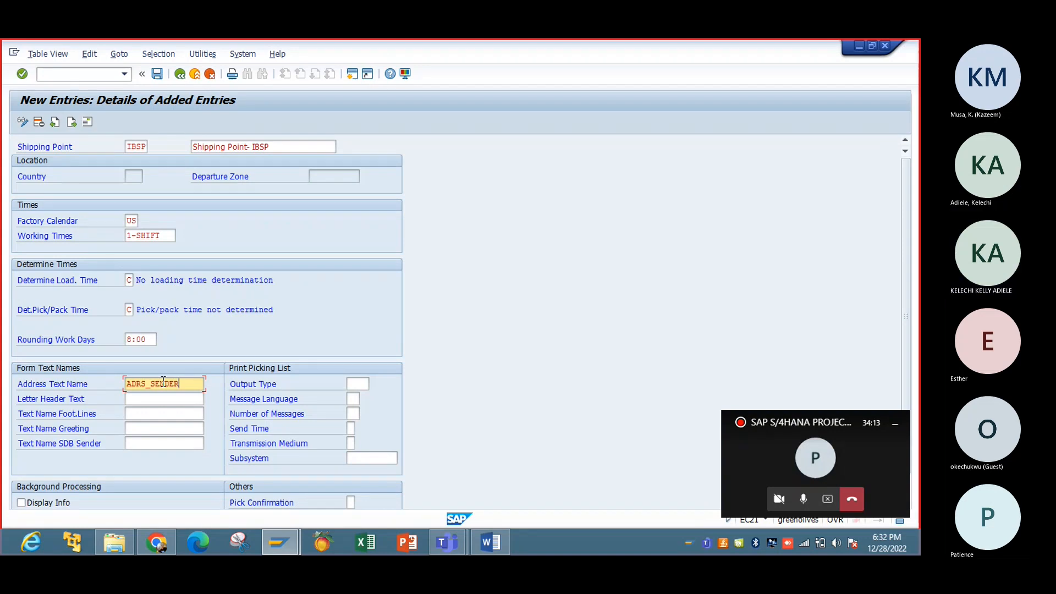
{"action": "key", "text": "Tab"}
{"action": "type", "text": "ADRS"}
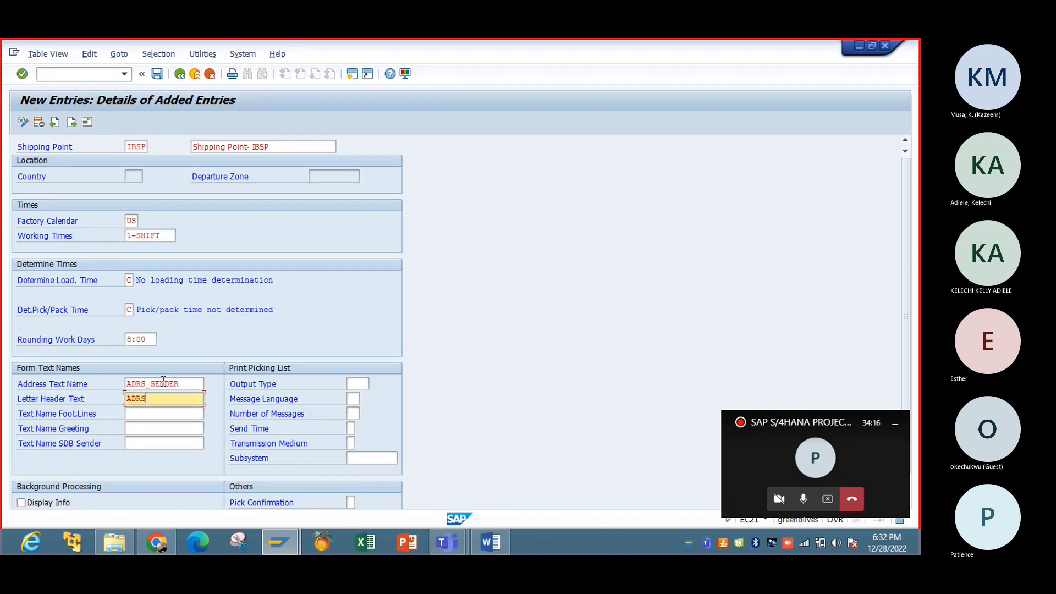
{"action": "type", "text": "_"}
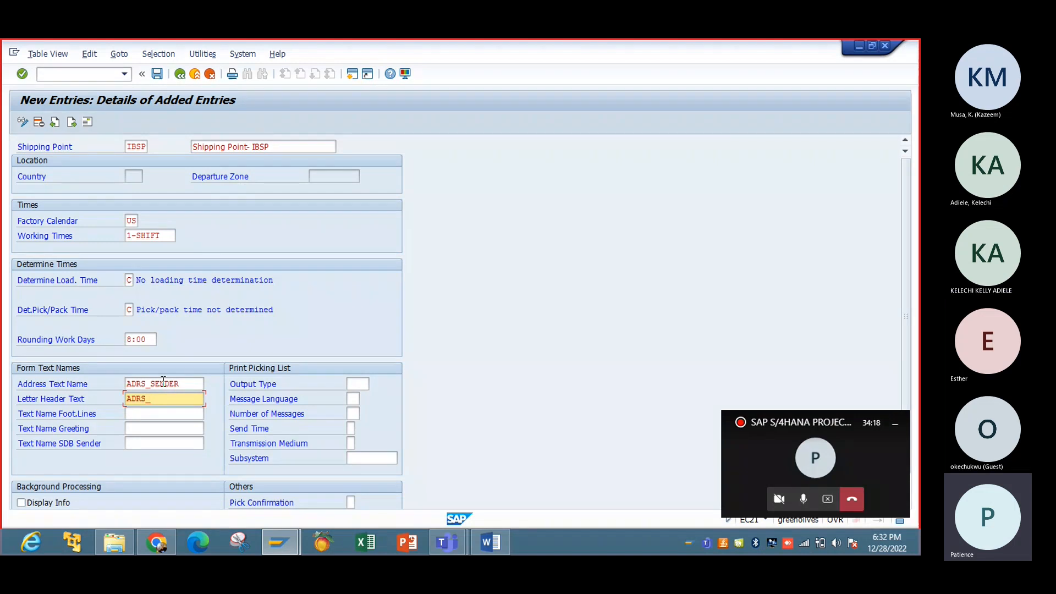
{"action": "type", "text": "HEADER"}
{"action": "key", "text": "Tab"}
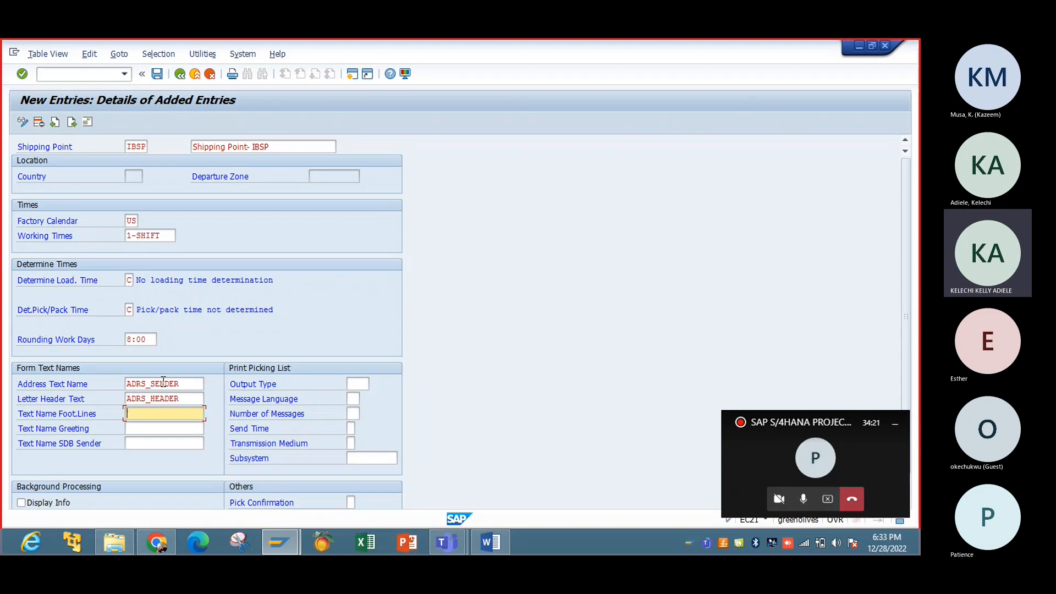
Step: Fill in ADRS_FOOTER and ADRS_SIGNATURE form text names and submit the entry for checking
{"action": "type", "text": "ADRS_"}
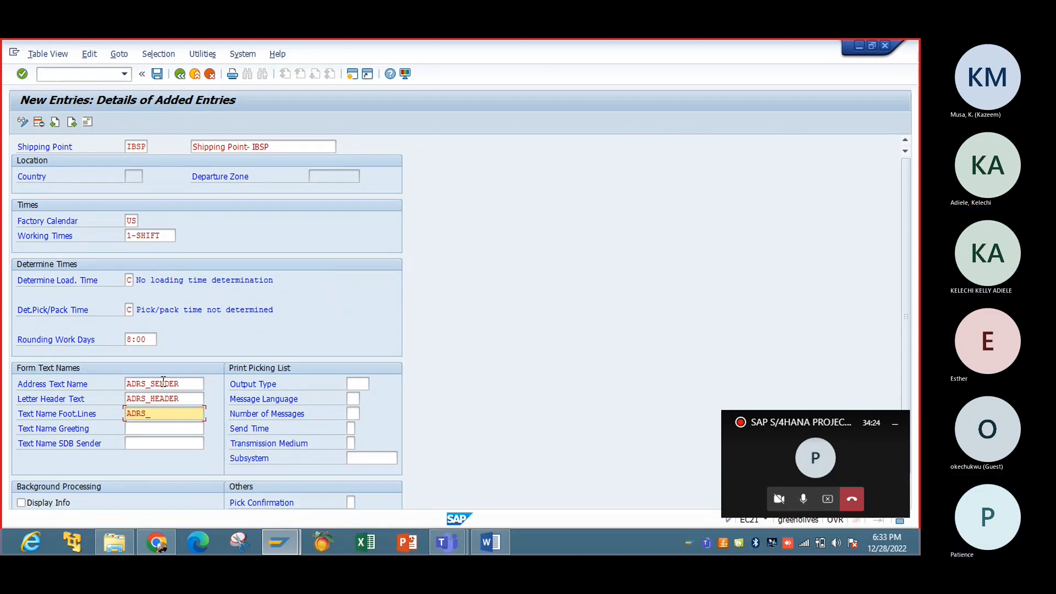
{"action": "type", "text": "SI"}
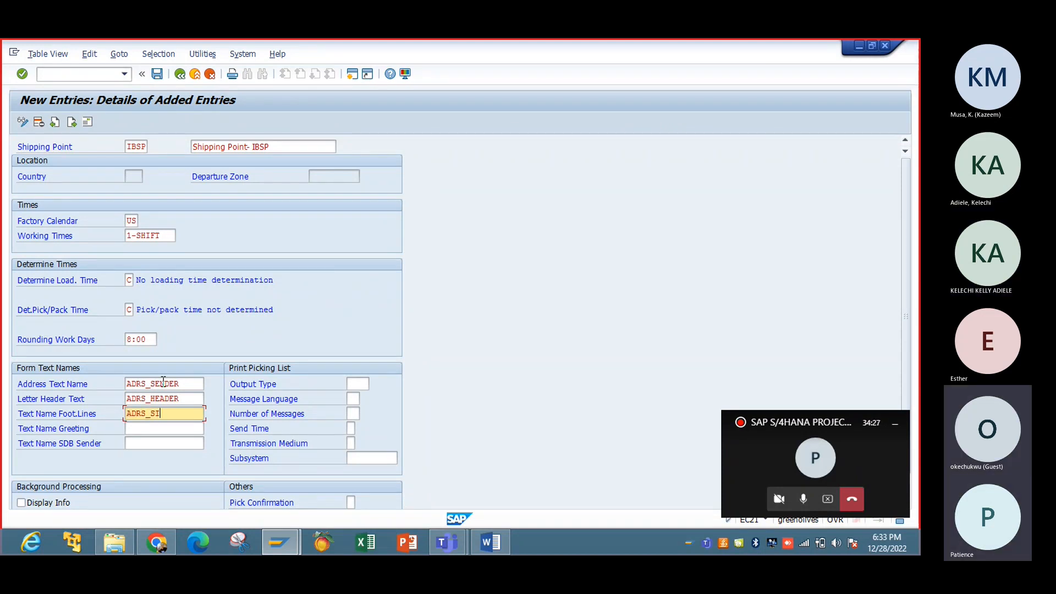
{"action": "type", "text": "GNATURE"}
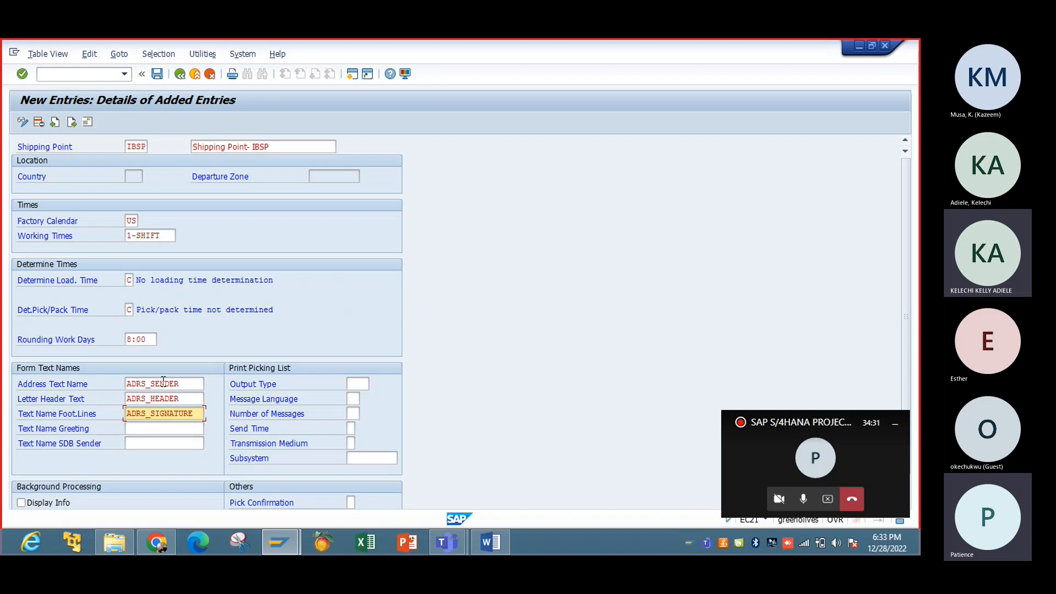
{"action": "key", "text": "BackSpace"}
{"action": "key", "text": "BackSpace"}
{"action": "key", "text": "BackSpace"}
{"action": "key", "text": "BackSpace"}
{"action": "key", "text": "BackSpace"}
{"action": "key", "text": "BackSpace"}
{"action": "key", "text": "BackSpace"}
{"action": "key", "text": "BackSpace"}
{"action": "key", "text": "BackSpace"}
{"action": "type", "text": "FOOTER"}
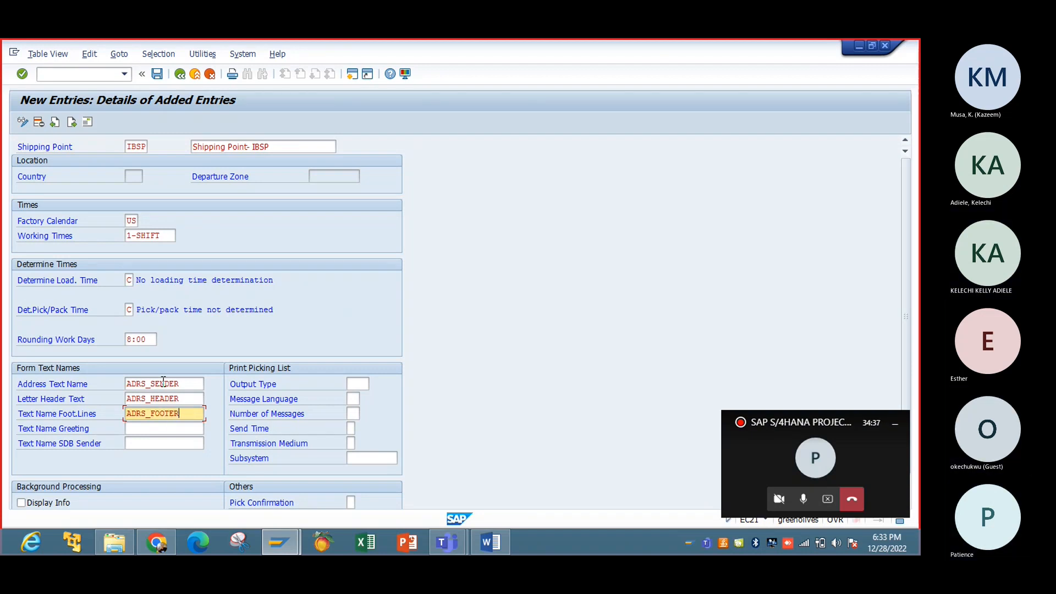
{"action": "key", "text": "Tab"}
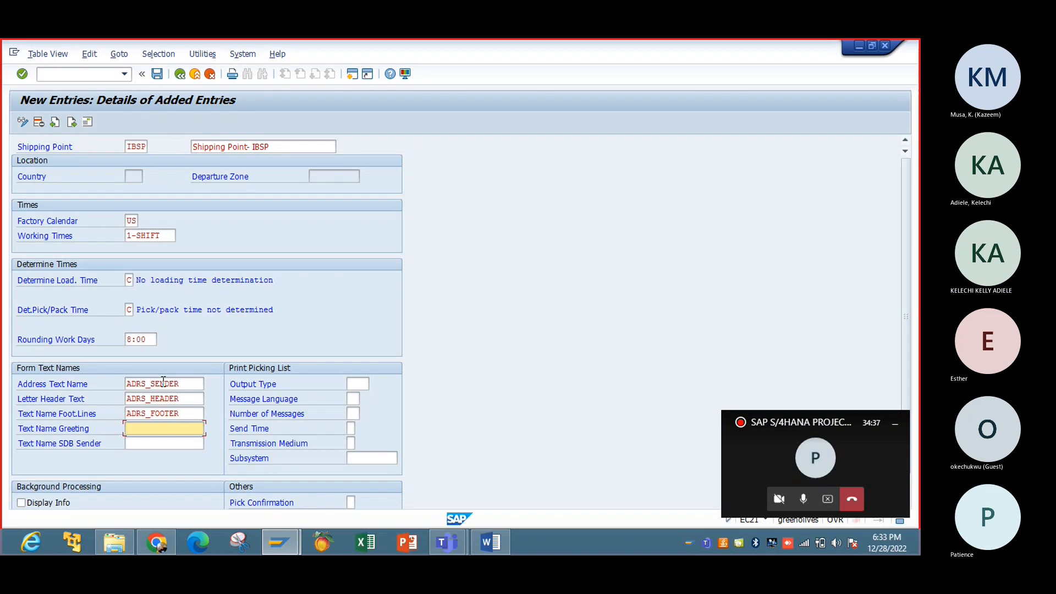
{"action": "type", "text": "ADRS"}
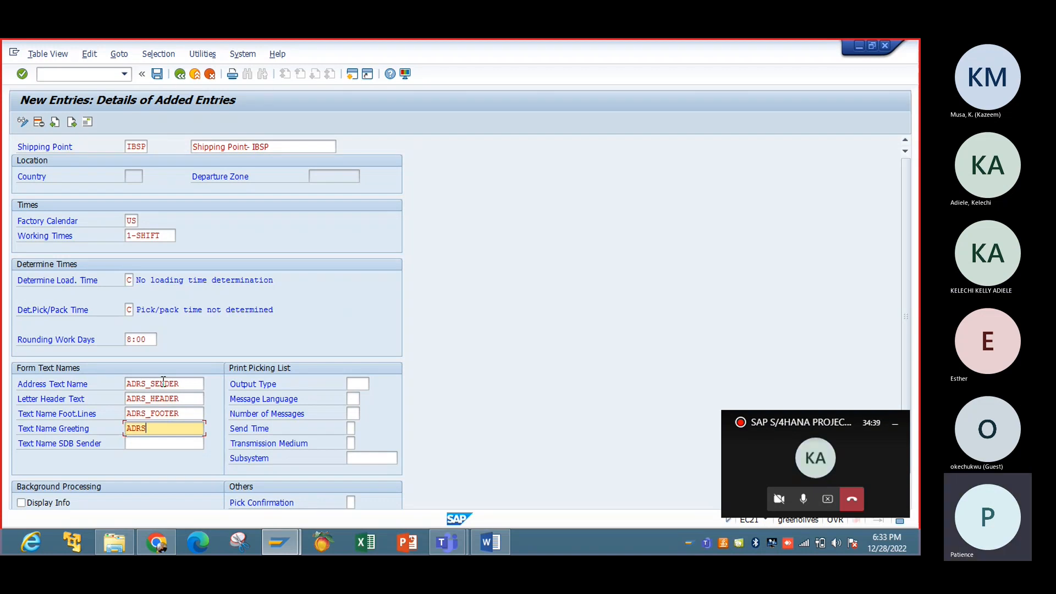
{"action": "type", "text": "_SIGNA"}
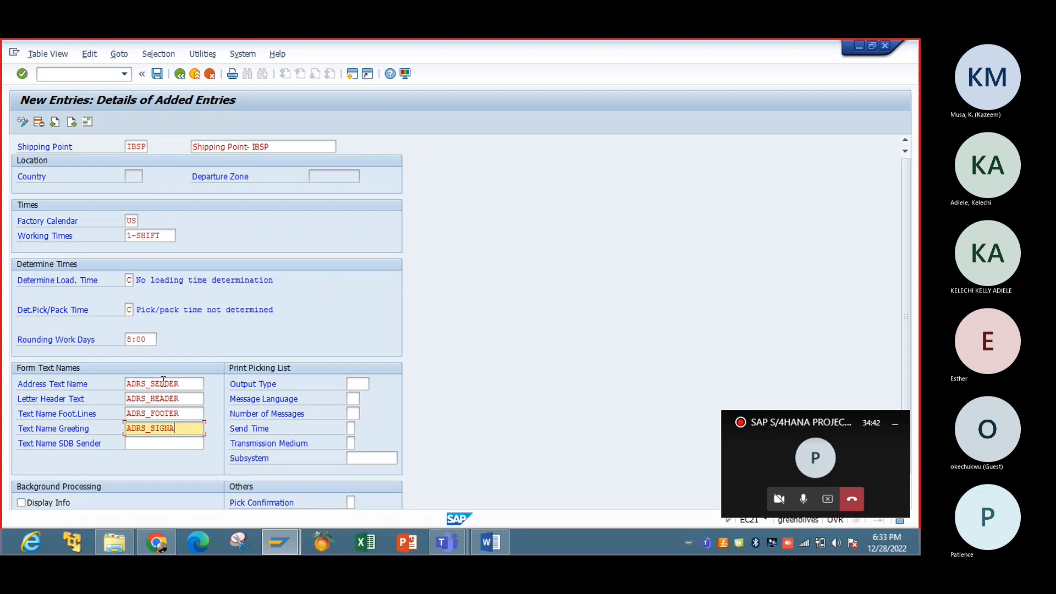
{"action": "type", "text": "TURE"}
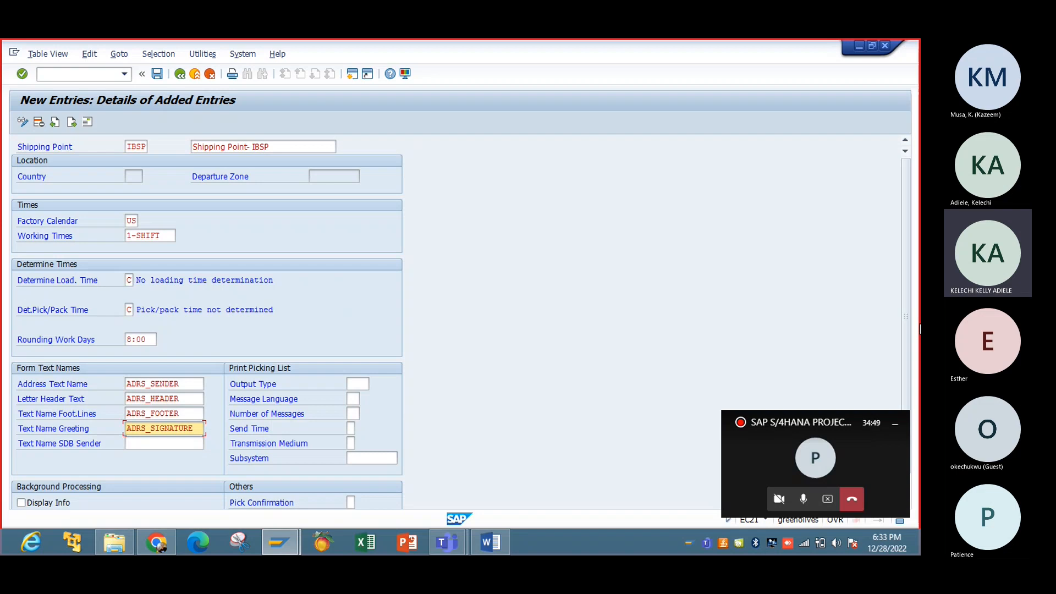
{"action": "key", "text": "Return"}
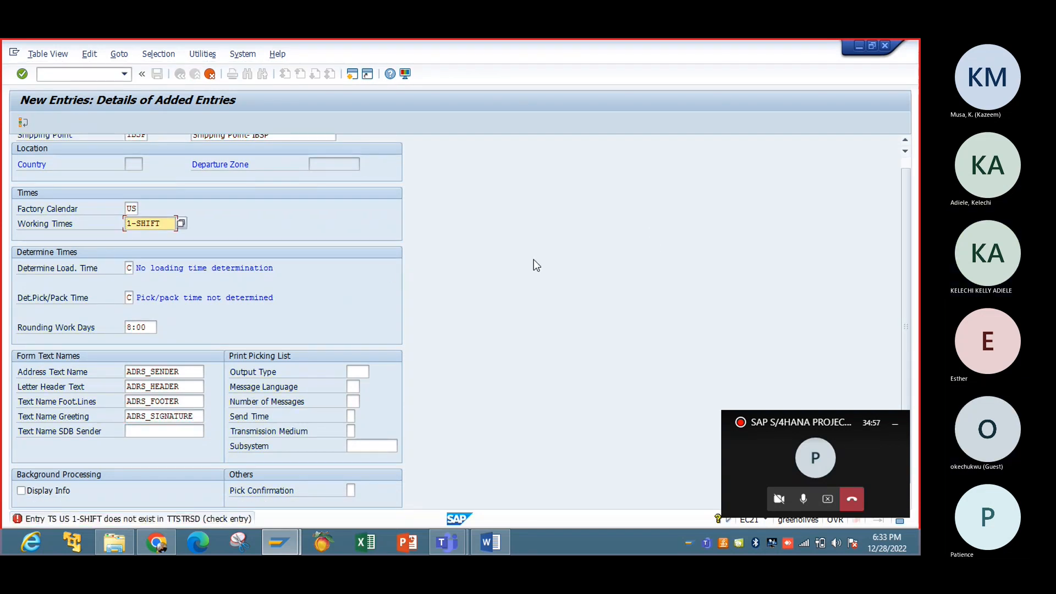
Step: Look up valid working times, then clear the invalid 1-SHIFT value and recheck
{"action": "left_click", "coordinate": [182, 223]}
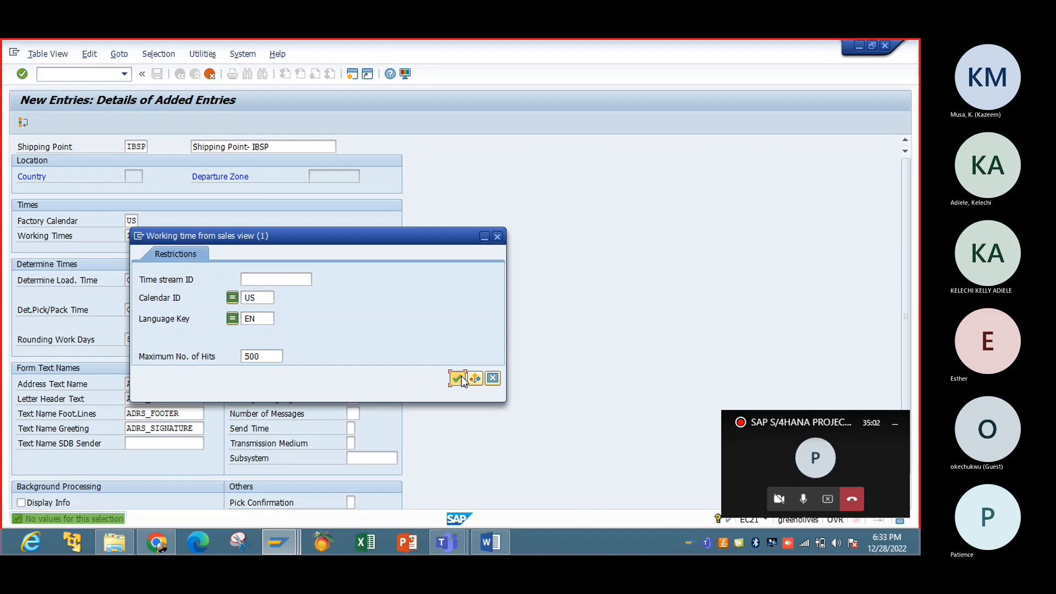
{"action": "left_click", "coordinate": [457, 379]}
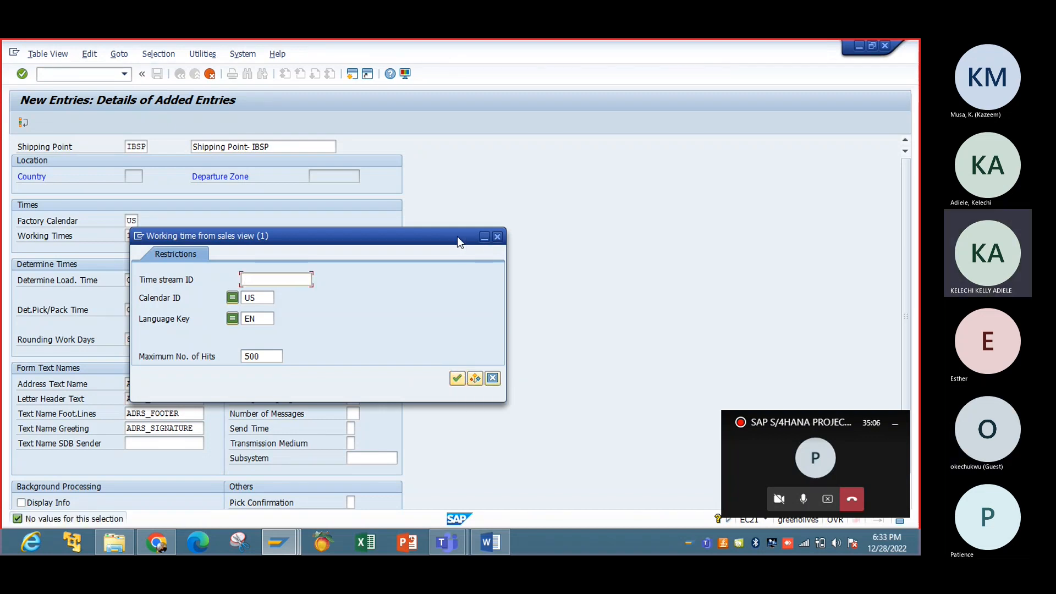
{"action": "key", "text": "Escape"}
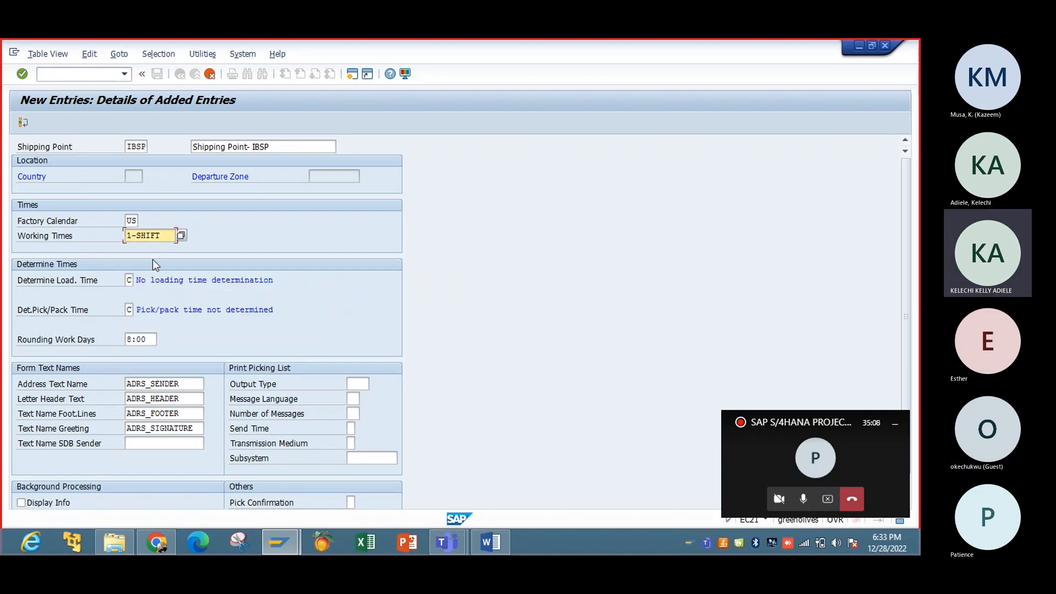
{"action": "left_click", "coordinate": [165, 236]}
{"action": "key", "text": "BackSpace"}
{"action": "key", "text": "BackSpace"}
{"action": "key", "text": "BackSpace"}
{"action": "key", "text": "BackSpace"}
{"action": "key", "text": "BackSpace"}
{"action": "key", "text": "BackSpace"}
{"action": "key", "text": "BackSpace"}
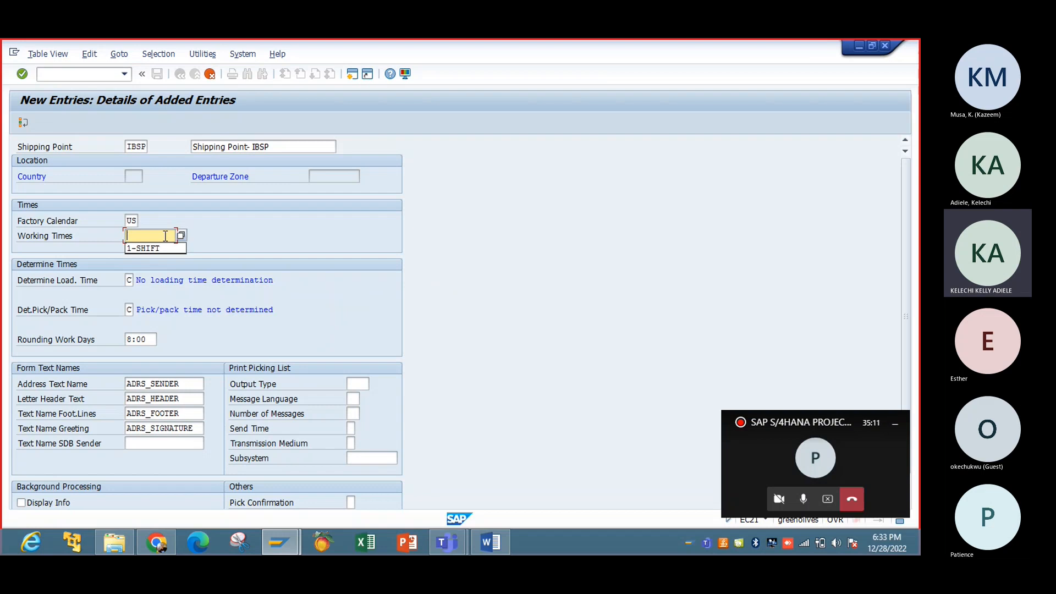
{"action": "key", "text": "Return"}
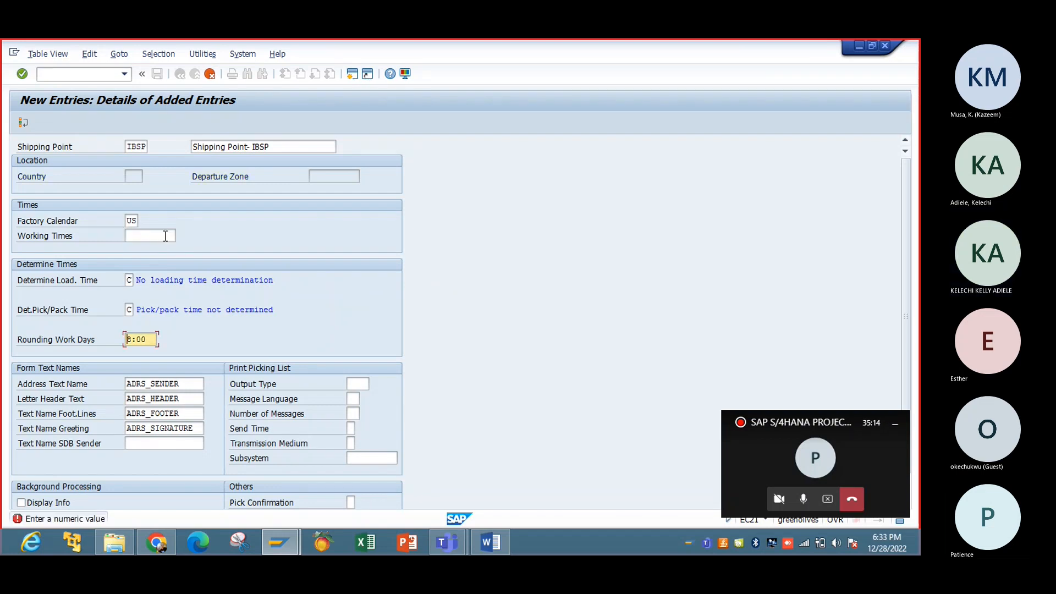
Step: Correct rounding work days to 8 and resubmit the IBSP entry
{"action": "left_click", "coordinate": [165, 236]}
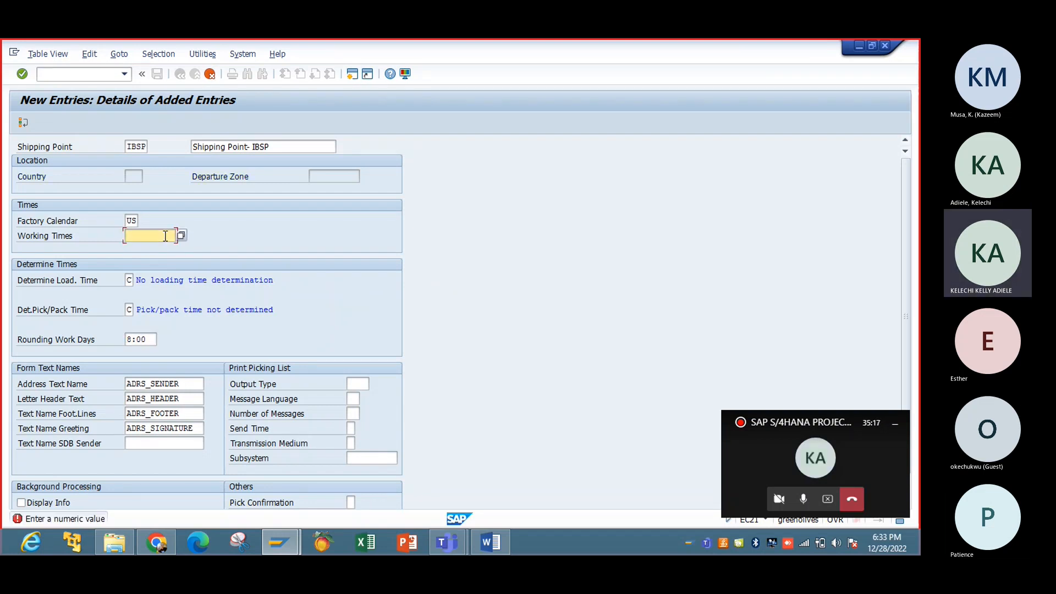
{"action": "left_click", "coordinate": [152, 340]}
{"action": "key", "text": "BackSpace"}
{"action": "key", "text": "BackSpace"}
{"action": "key", "text": "BackSpace"}
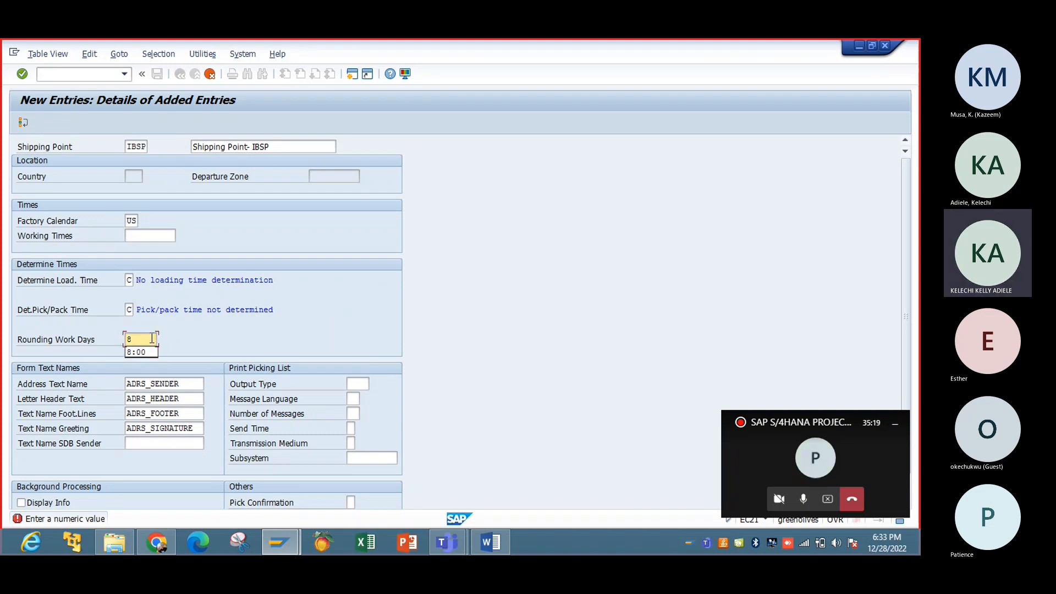
{"action": "key", "text": "Return"}
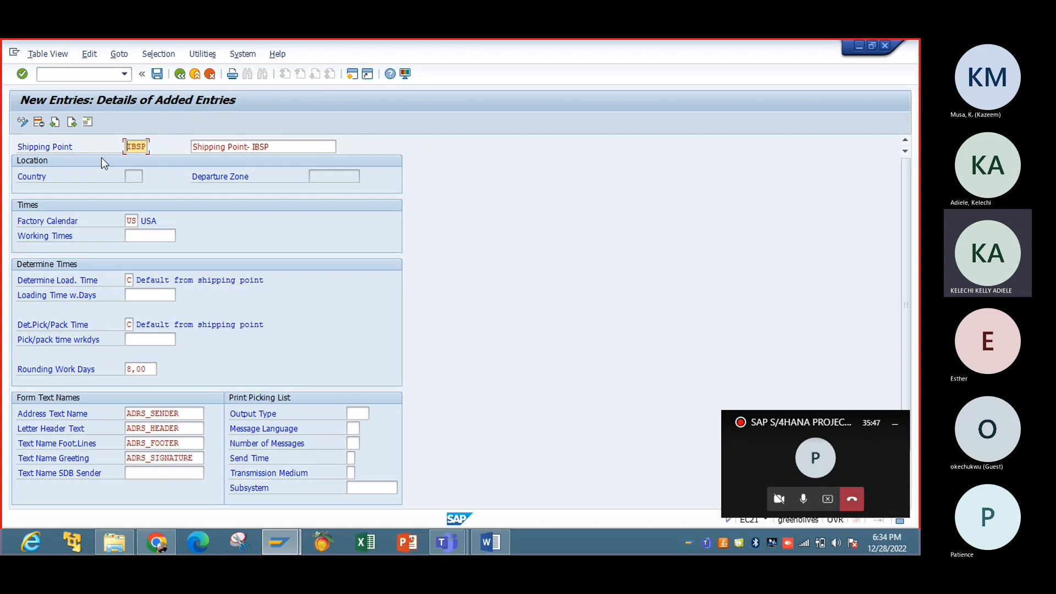
Step: Open the Edit Address dialog for shipping point IBSP
{"action": "left_click", "coordinate": [89, 121]}
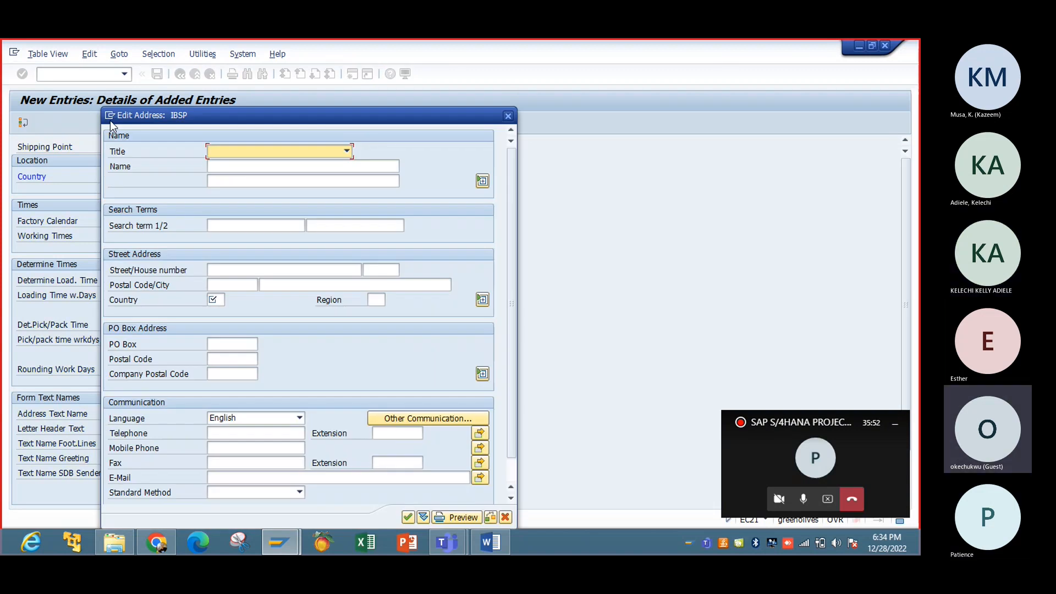
Step: Set title Company, name IBTC NIG LTD, search term IBTC, and the street and postal code
{"action": "left_click", "coordinate": [346, 153]}
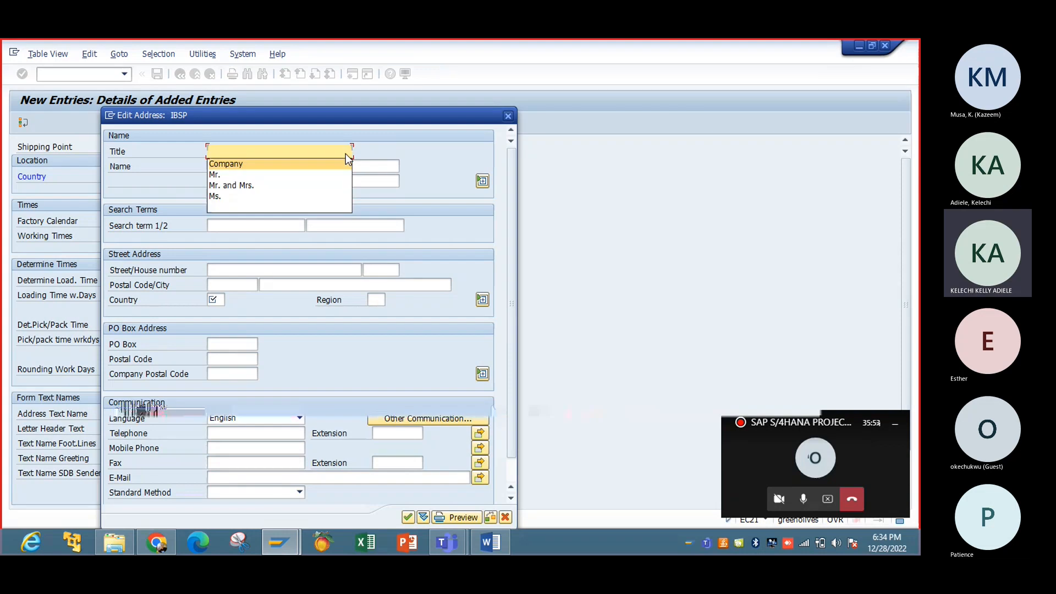
{"action": "left_click", "coordinate": [302, 164]}
{"action": "left_click", "coordinate": [302, 167]}
{"action": "type", "text": "I"}
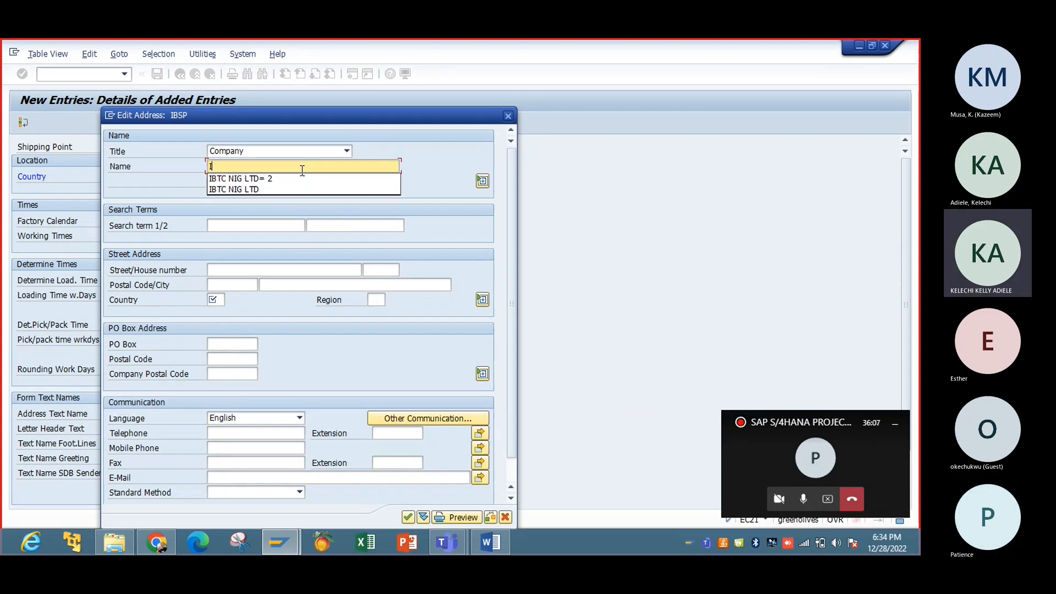
{"action": "type", "text": "BTC"}
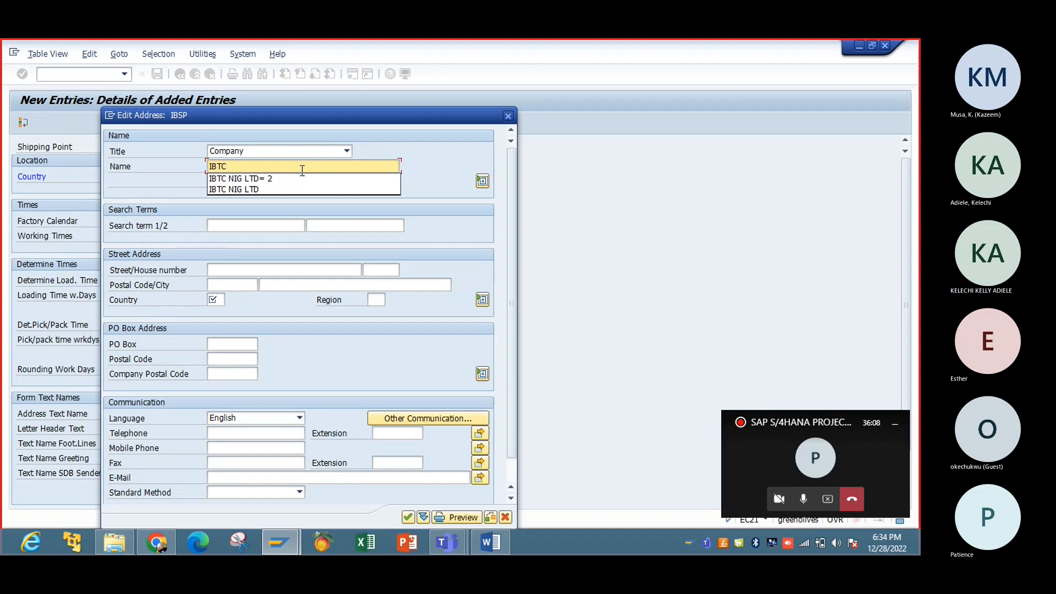
{"action": "left_click", "coordinate": [280, 190]}
{"action": "left_click", "coordinate": [248, 225]}
{"action": "type", "text": "I"}
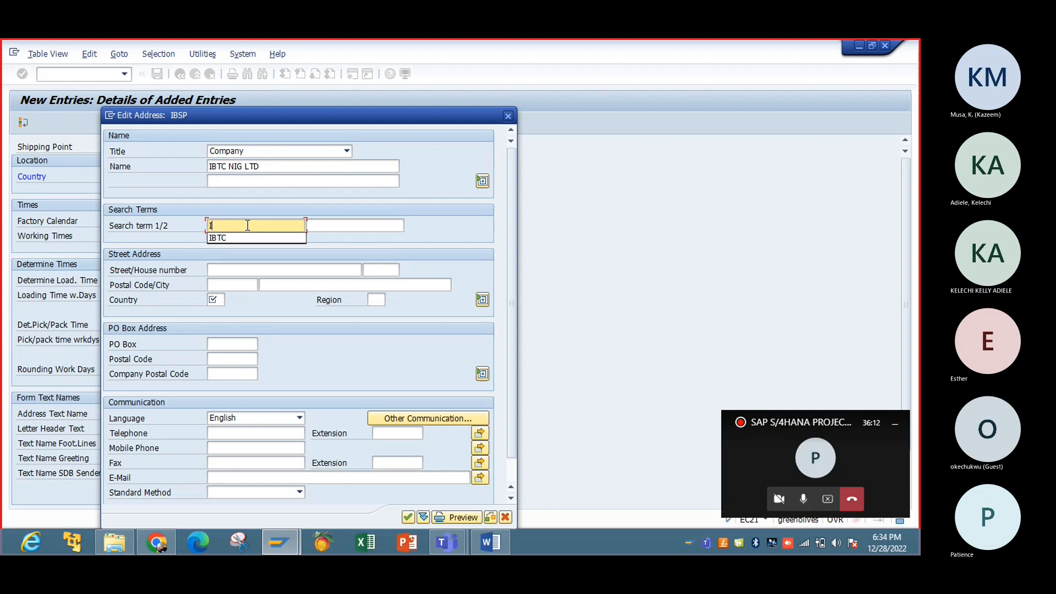
{"action": "type", "text": "BTC"}
{"action": "key", "text": "Tab"}
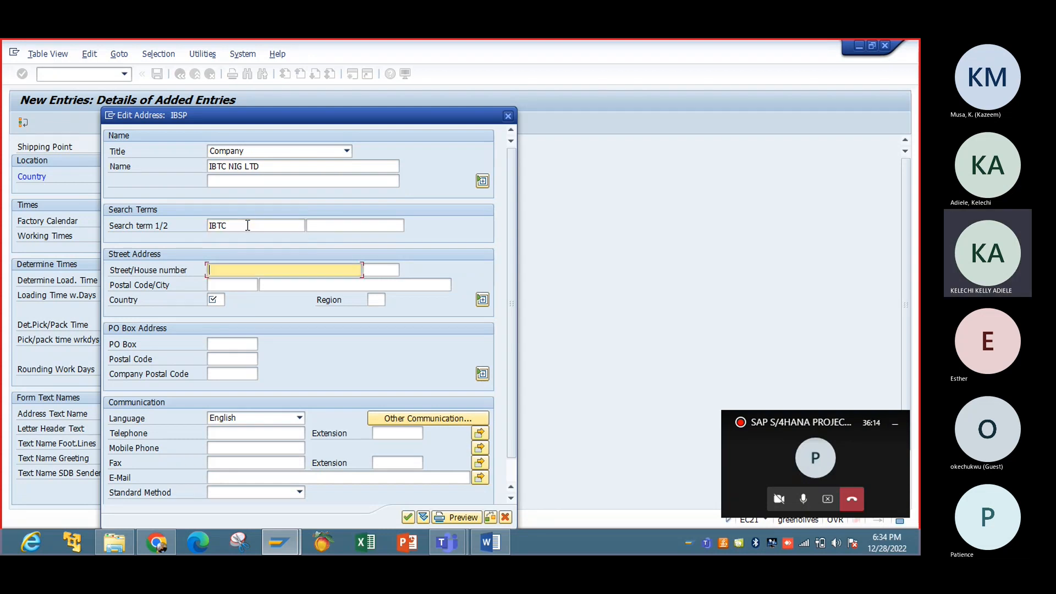
{"action": "type", "text": "34"}
{"action": "key", "text": "Tab"}
{"action": "key", "text": "Tab"}
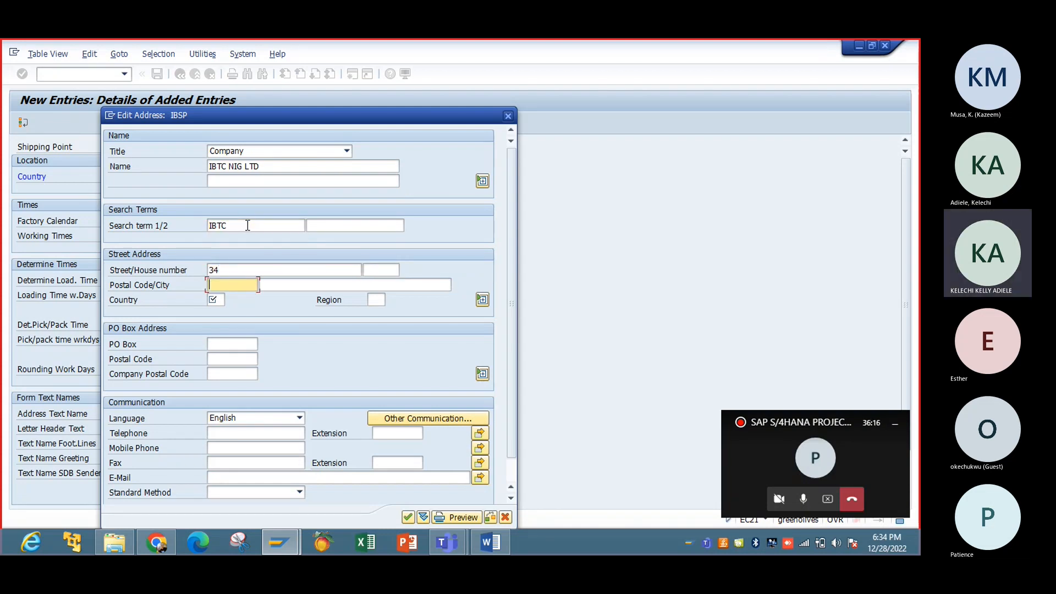
{"action": "type", "text": "34221"}
Step: Set country US and region LA, add the telephone number, and confirm the address
{"action": "left_click", "coordinate": [214, 301]}
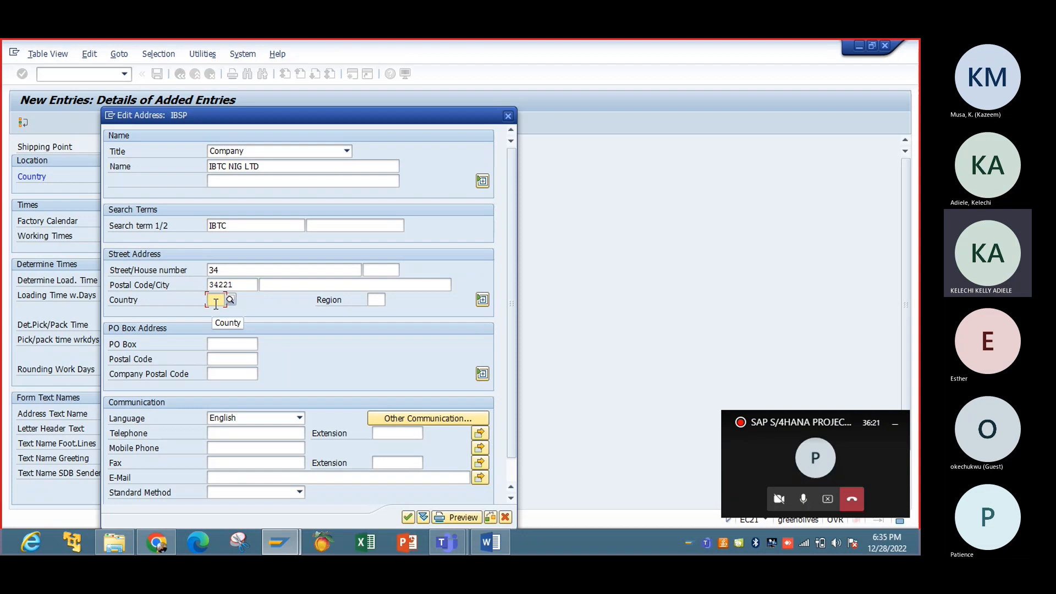
{"action": "type", "text": "US"}
{"action": "key", "text": "Tab"}
{"action": "type", "text": "LA"}
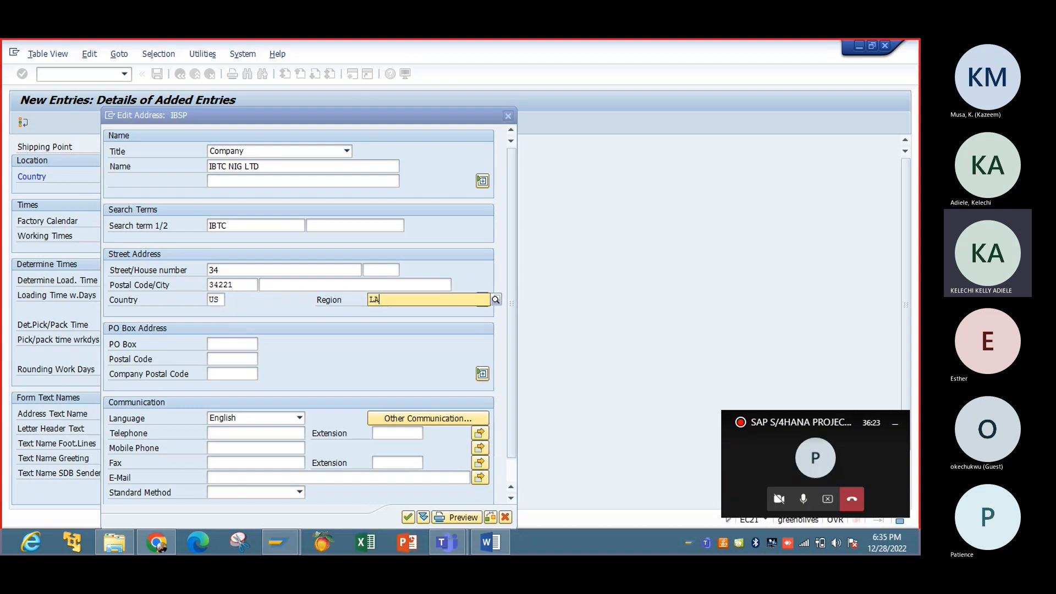
{"action": "key", "text": "Return"}
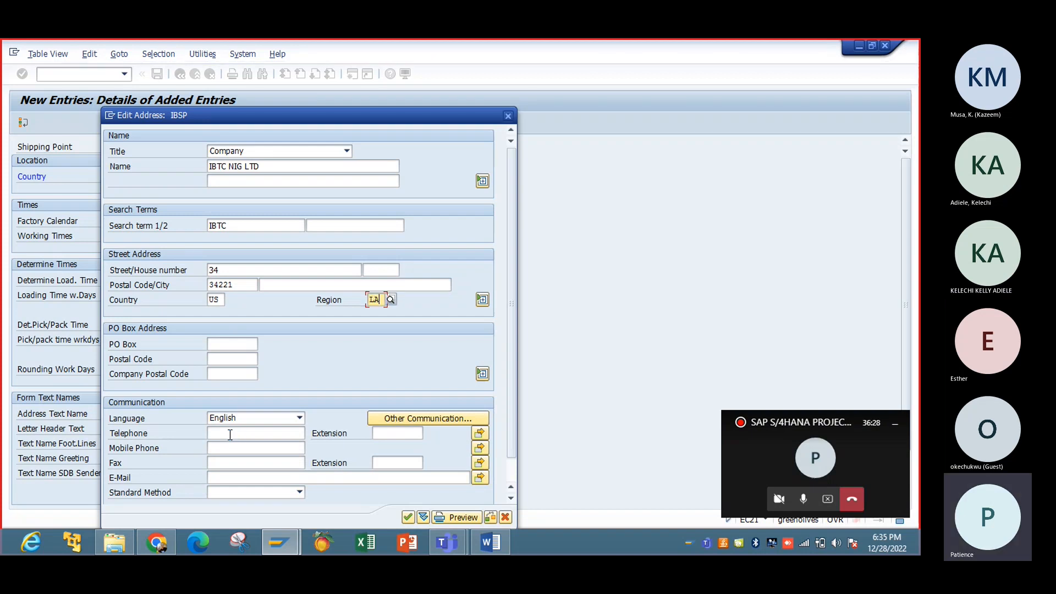
{"action": "left_click", "coordinate": [230, 434]}
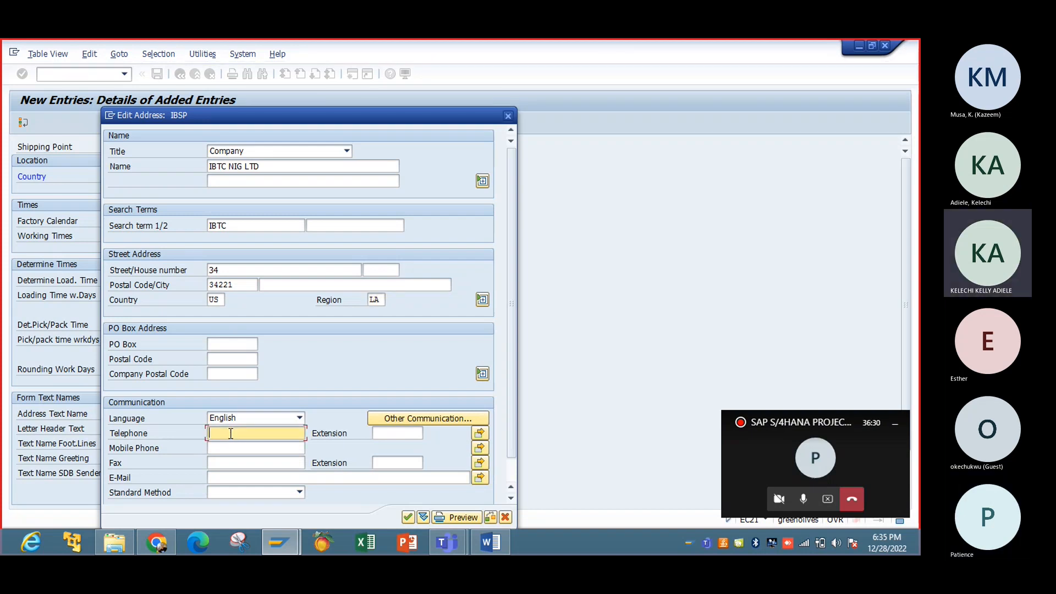
{"action": "left_click", "coordinate": [408, 517]}
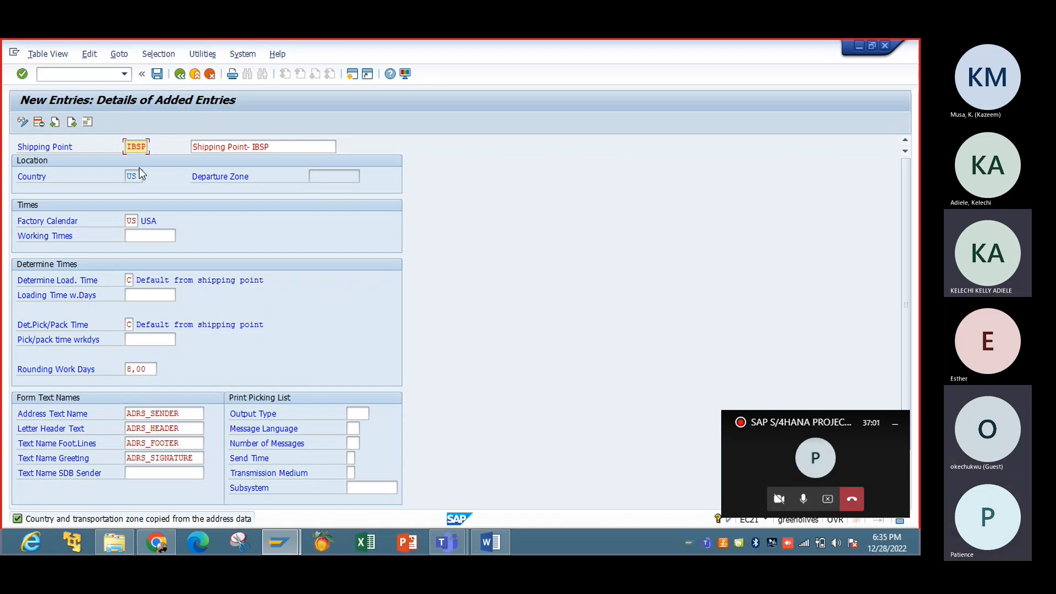
{"action": "left_click", "coordinate": [156, 76]}
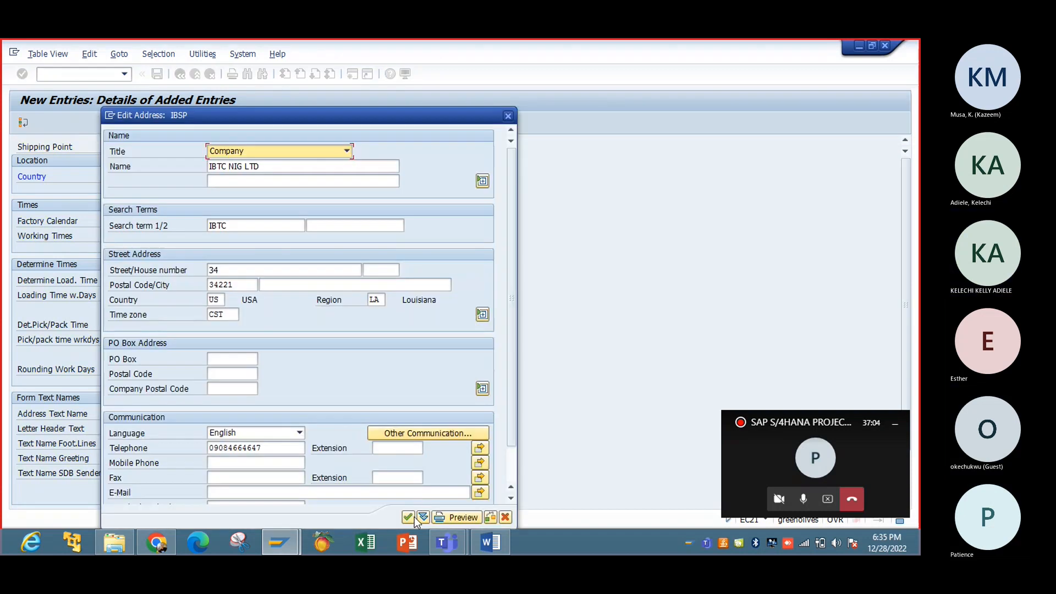
{"action": "left_click", "coordinate": [412, 518]}
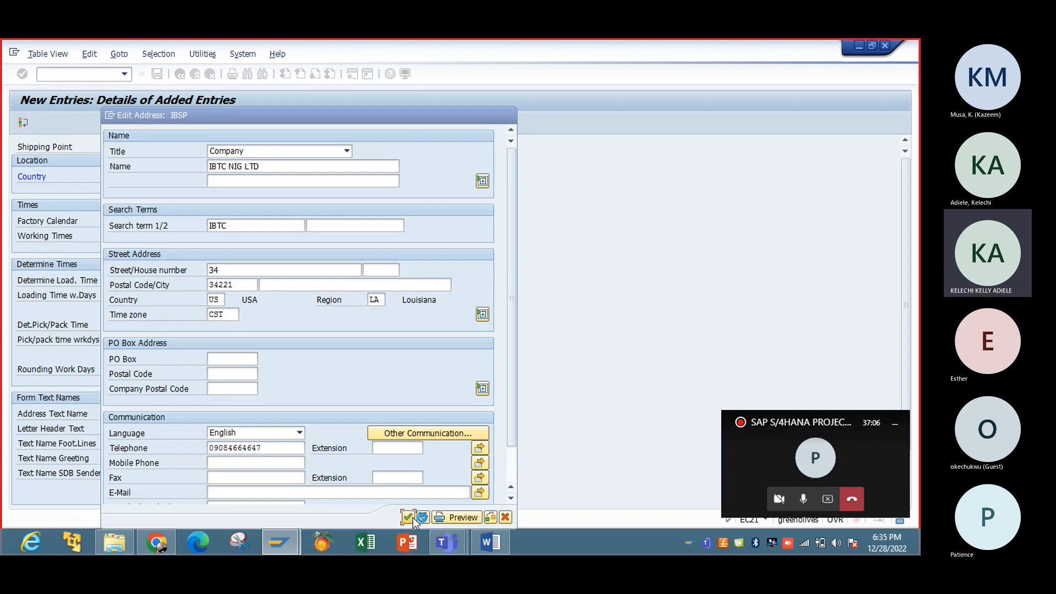
Step: Create customizing request 'Shipping Point' and save shipping point IBSP under it
{"action": "left_click", "coordinate": [263, 252]}
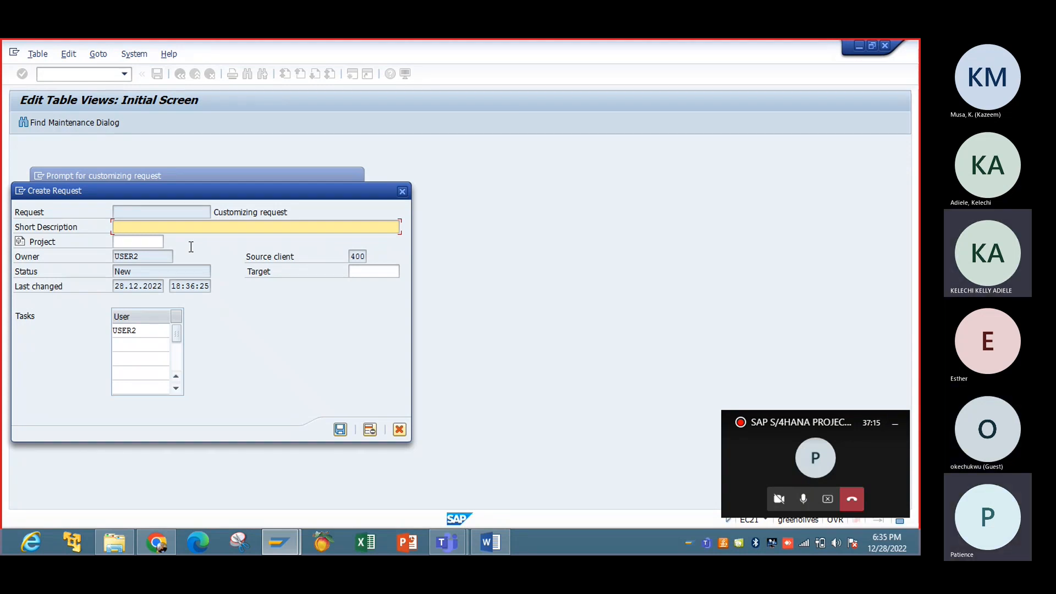
{"action": "type", "text": "S"}
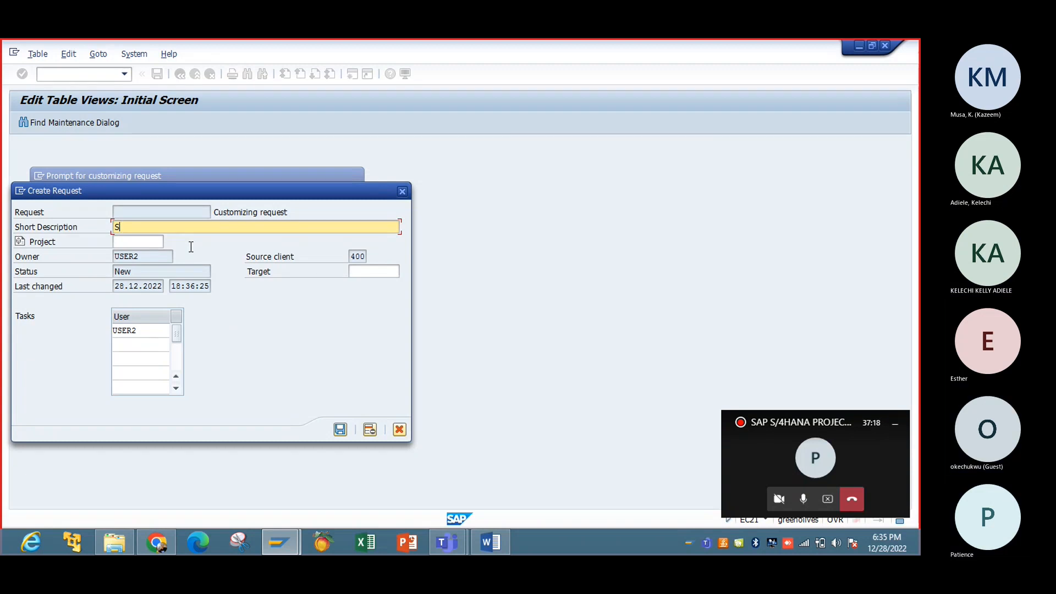
{"action": "type", "text": "hippin"}
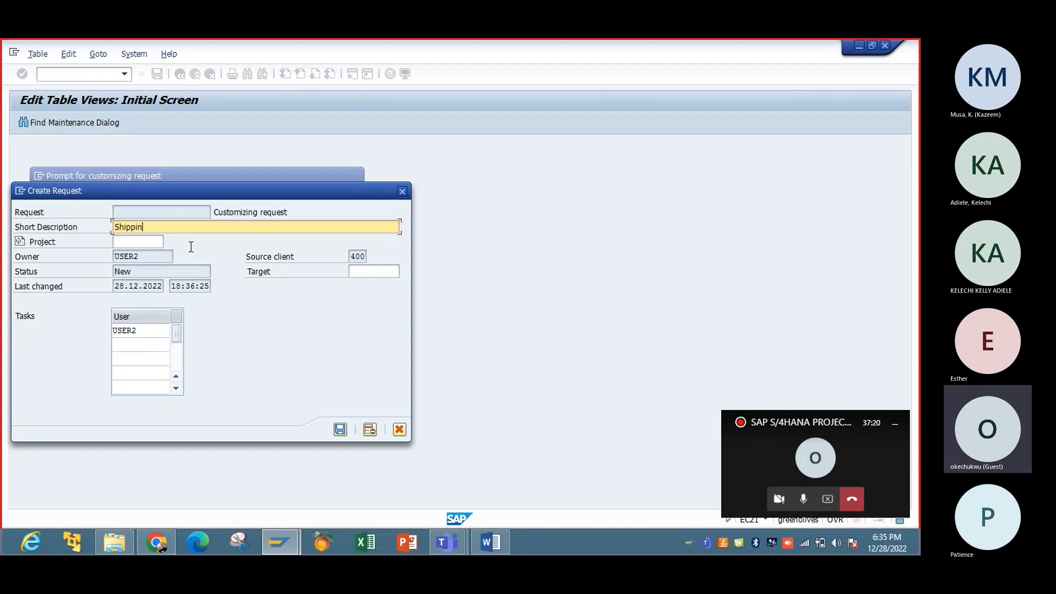
{"action": "type", "text": "g Point"}
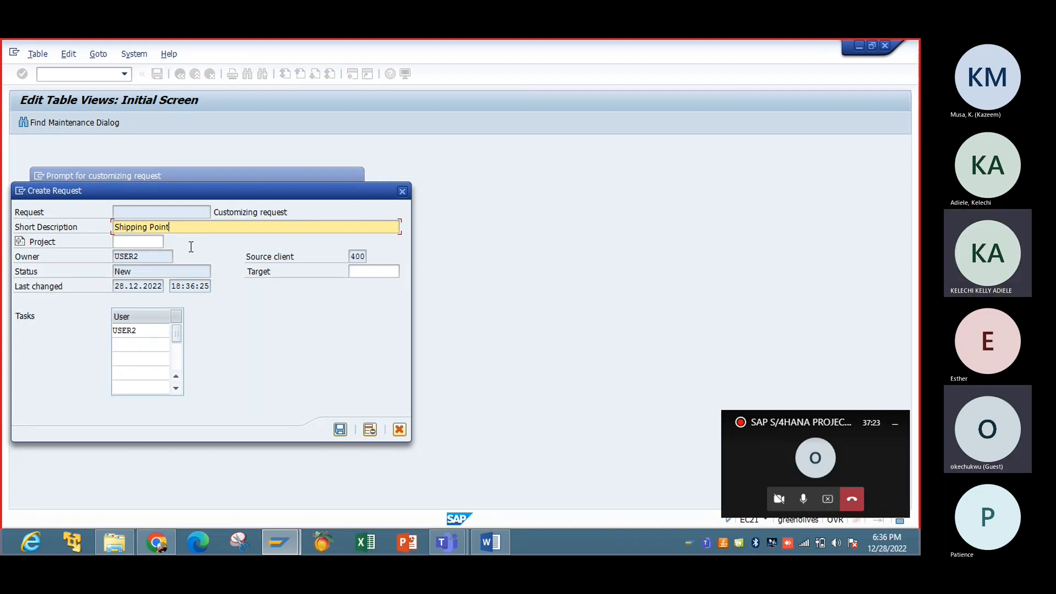
{"action": "key", "text": "Return"}
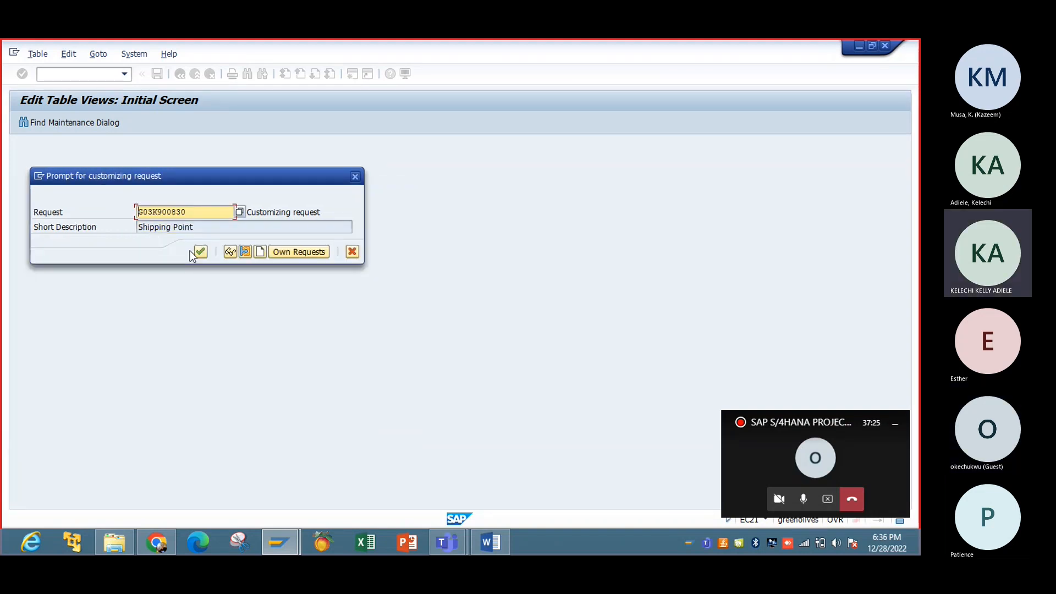
{"action": "left_click", "coordinate": [197, 252]}
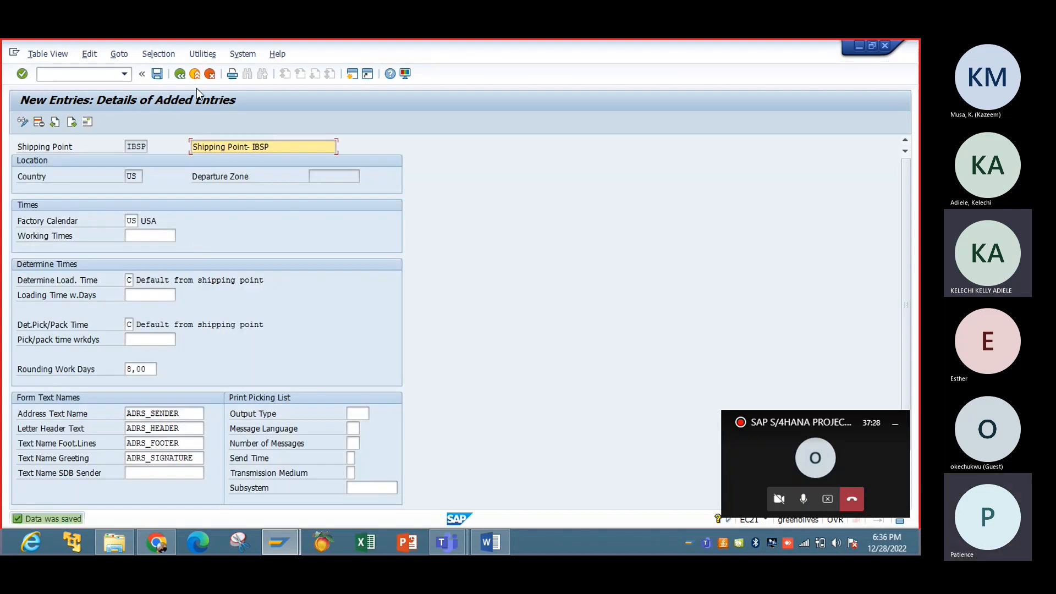
{"action": "left_click", "coordinate": [159, 76]}
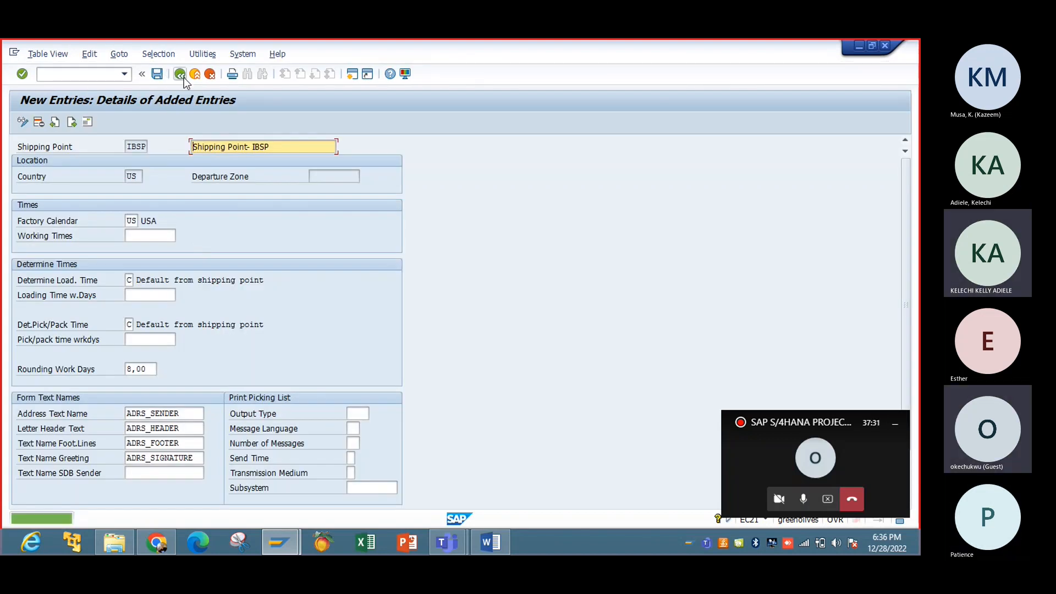
Step: Go back twice to the Display IMG tree and close the Select Activity dialog
{"action": "left_click", "coordinate": [182, 76]}
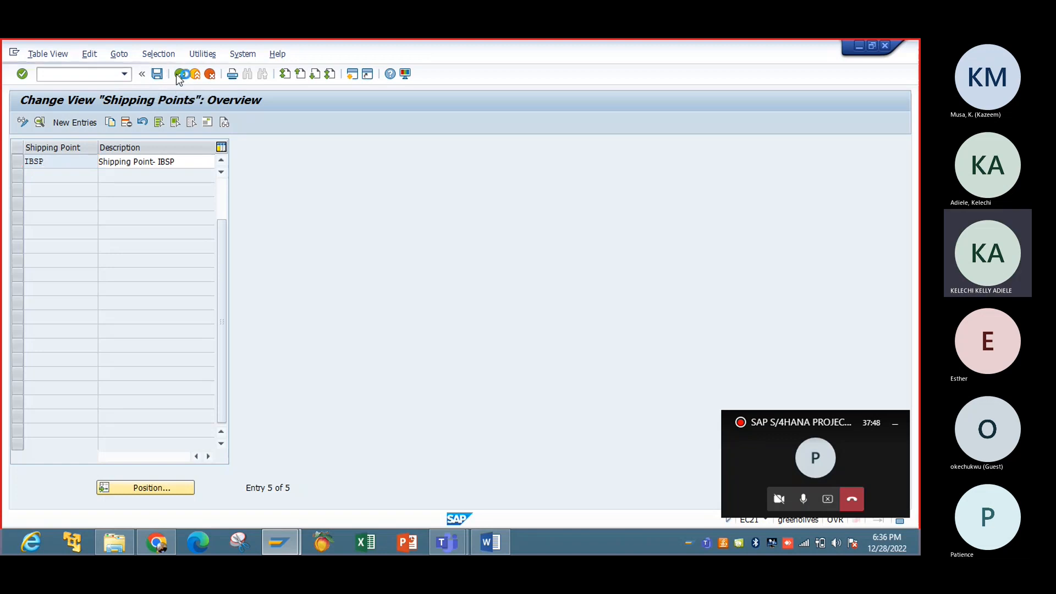
{"action": "left_click", "coordinate": [180, 74]}
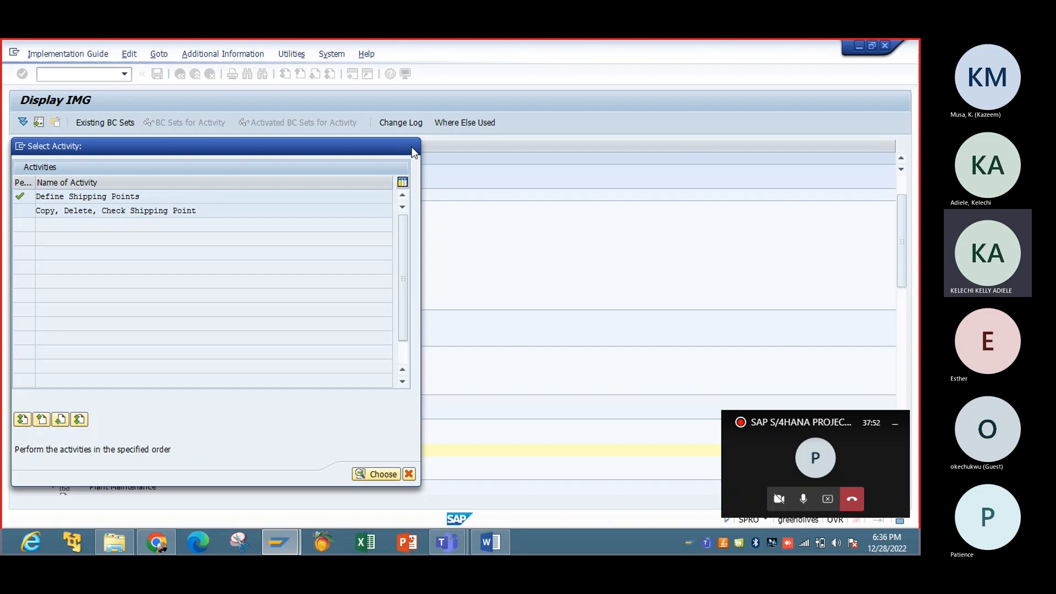
{"action": "left_click", "coordinate": [412, 148]}
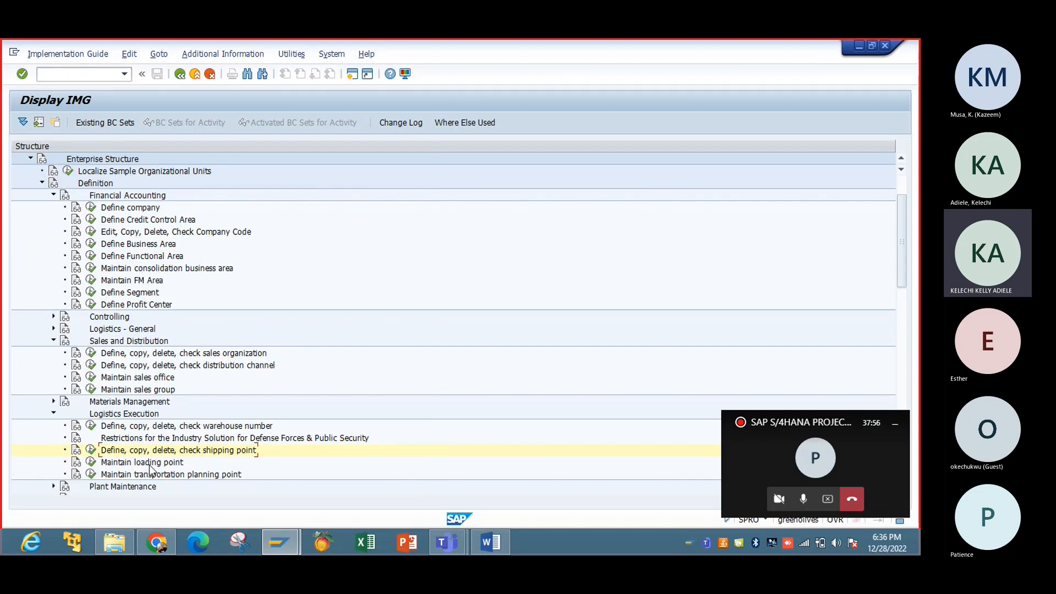
Step: Open Maintain loading point with IBSP as the shipping point work area
{"action": "double_click", "coordinate": [111, 462]}
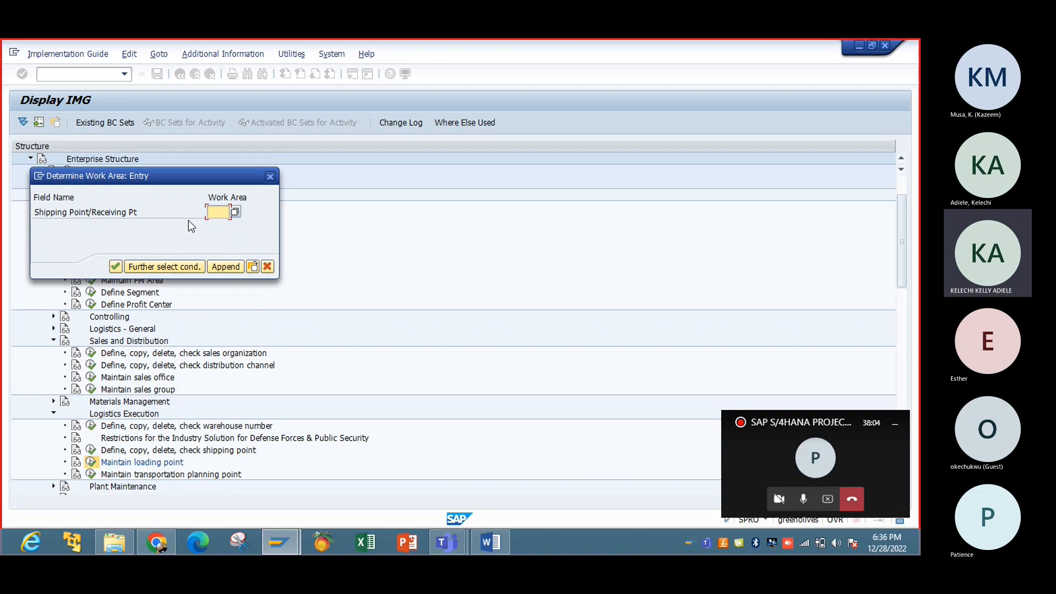
{"action": "type", "text": "ibtc"}
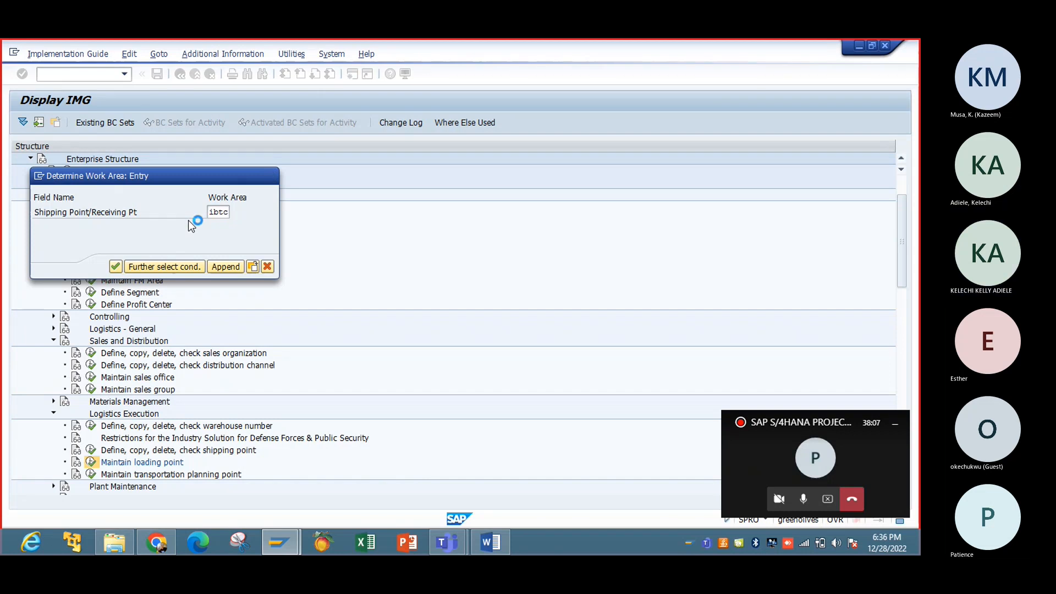
{"action": "left_click", "coordinate": [329, 415]}
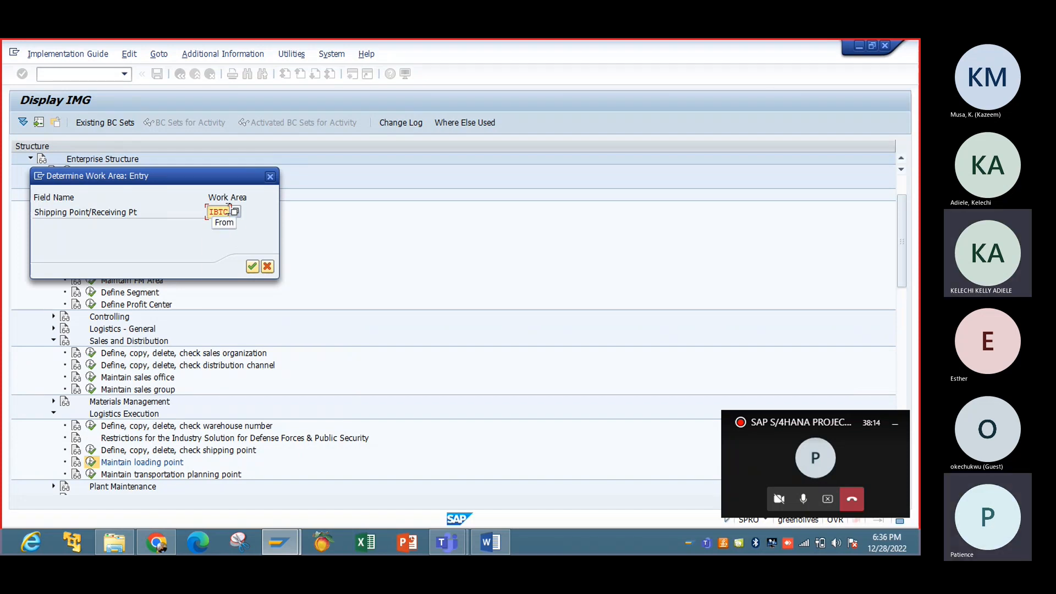
{"action": "key", "text": "BackSpace"}
{"action": "key", "text": "BackSpace"}
{"action": "key", "text": "BackSpace"}
{"action": "key", "text": "BackSpace"}
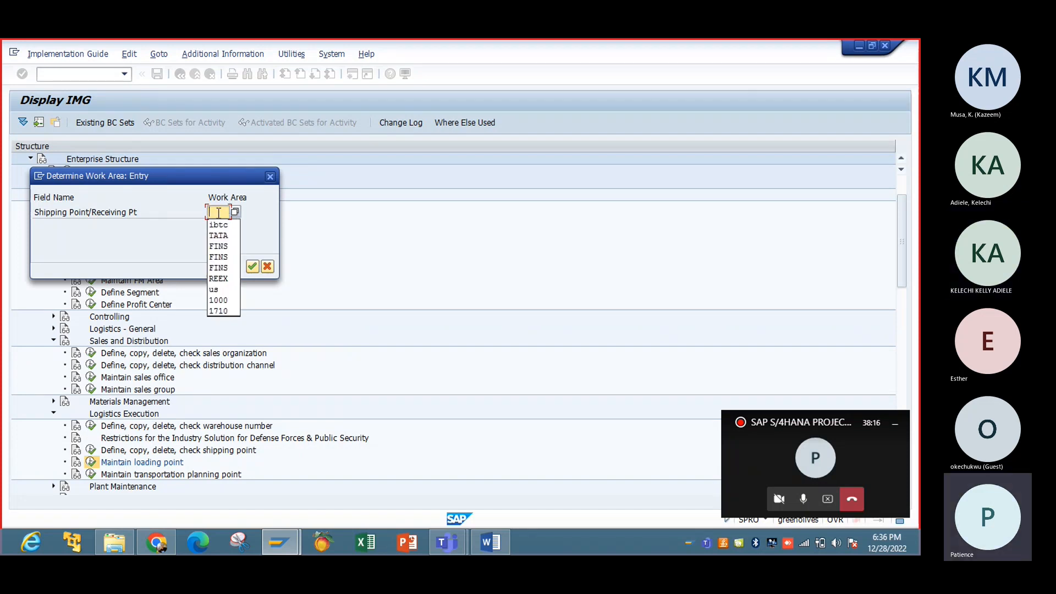
{"action": "type", "text": "ib"}
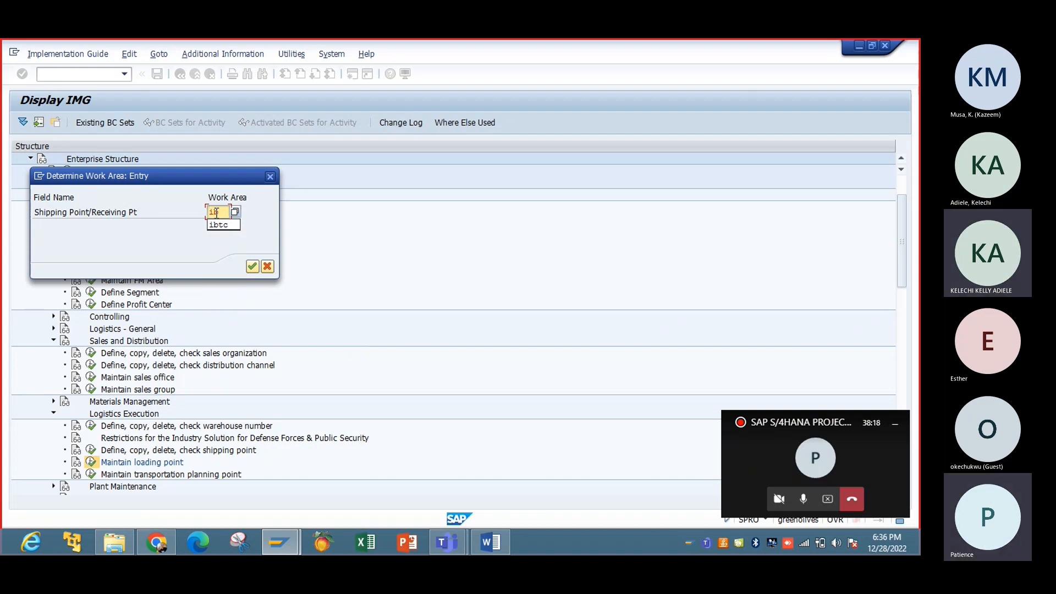
{"action": "type", "text": "sp"}
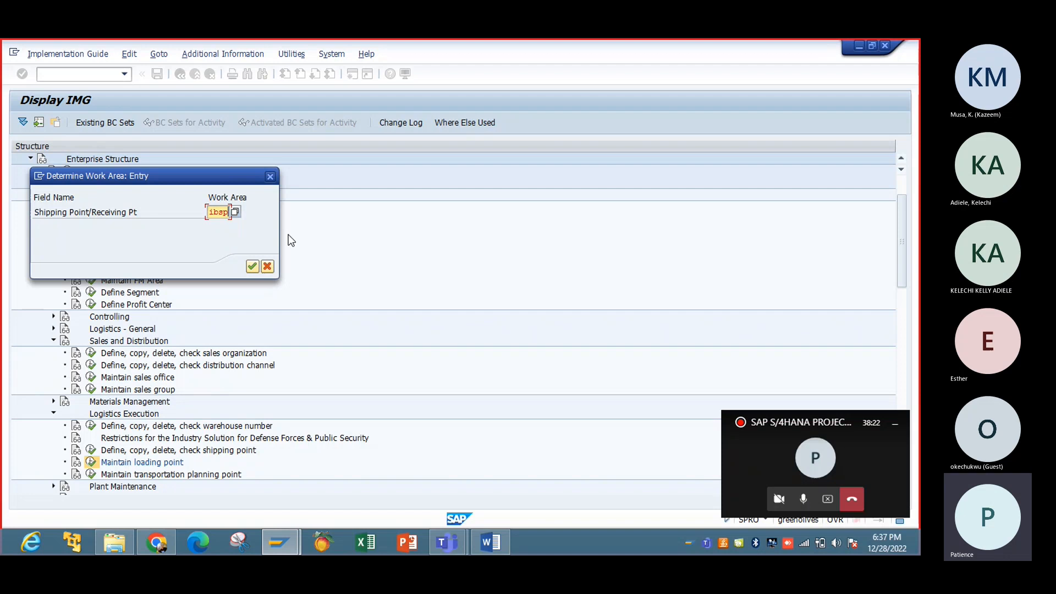
{"action": "key", "text": "Return"}
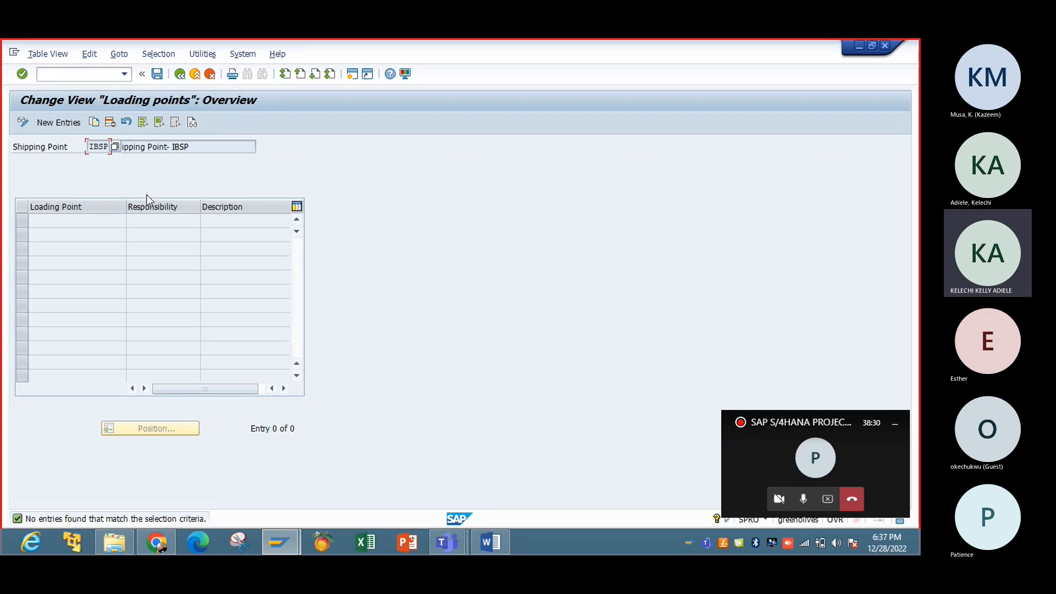
Step: Add a new loading point entry with code IB
{"action": "left_click", "coordinate": [67, 125]}
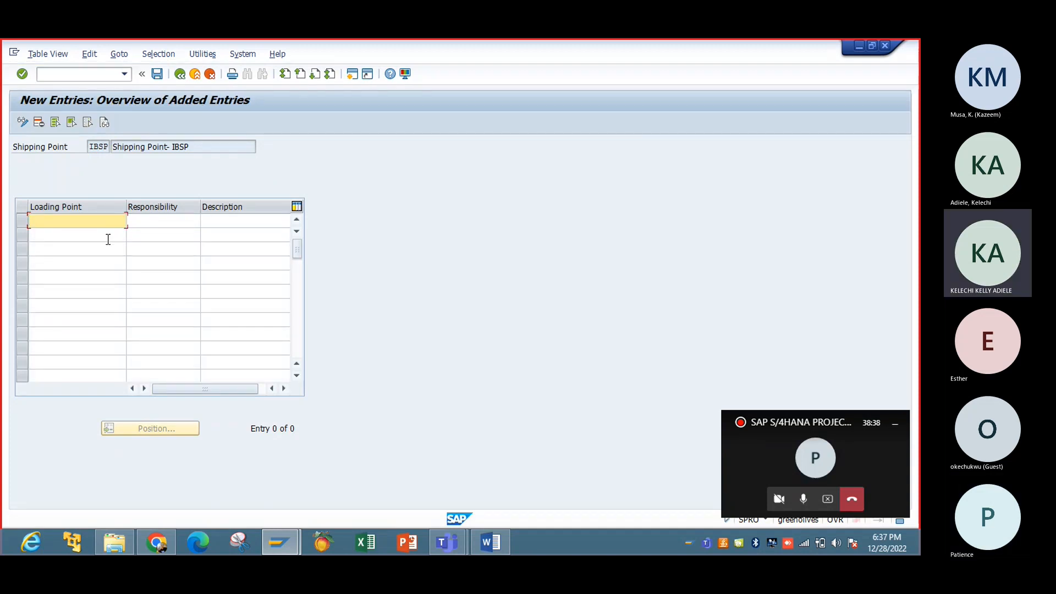
{"action": "type", "text": "IS"}
{"action": "key", "text": "BackSpace"}
{"action": "key", "text": "BackSpace"}
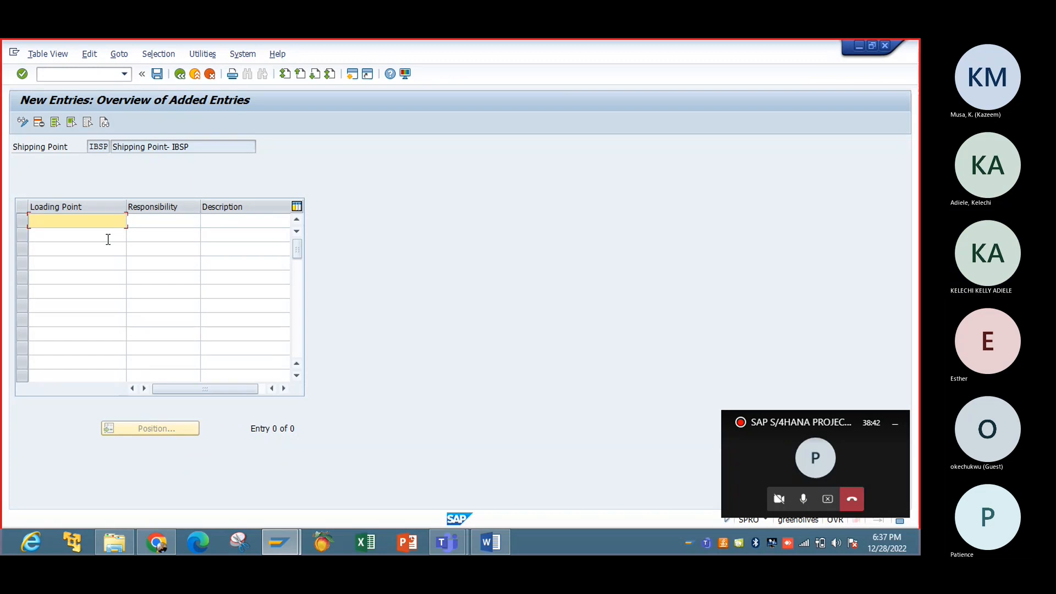
{"action": "type", "text": "IB"}
{"action": "key", "text": "BackSpace"}
{"action": "key", "text": "BackSpace"}
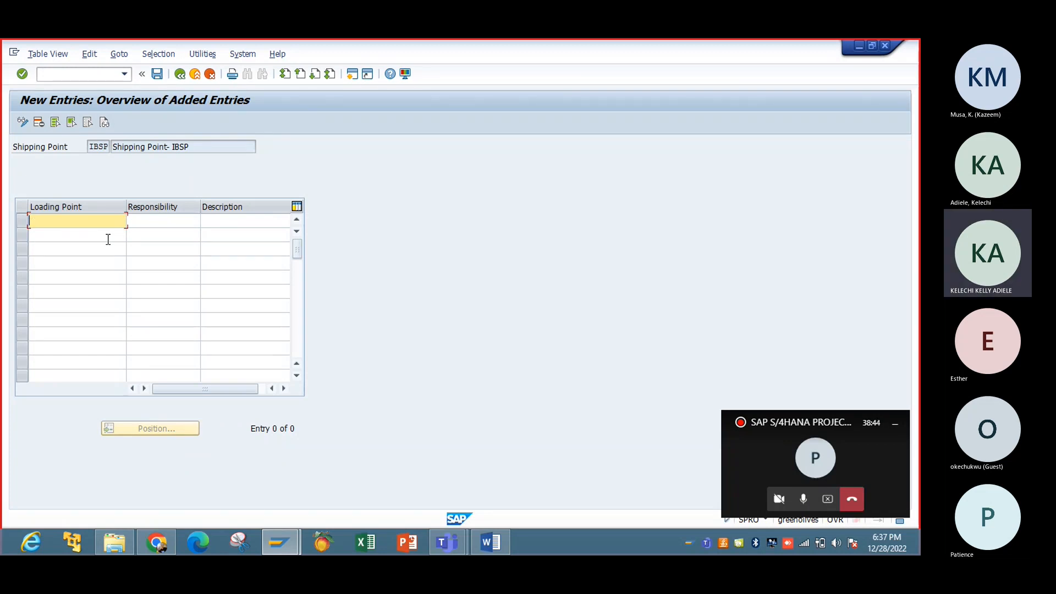
{"action": "type", "text": "IB"}
Step: Give loading point IB responsibility Warehouse Mgr and description Loading Point-IBTC
{"action": "key", "text": "Tab"}
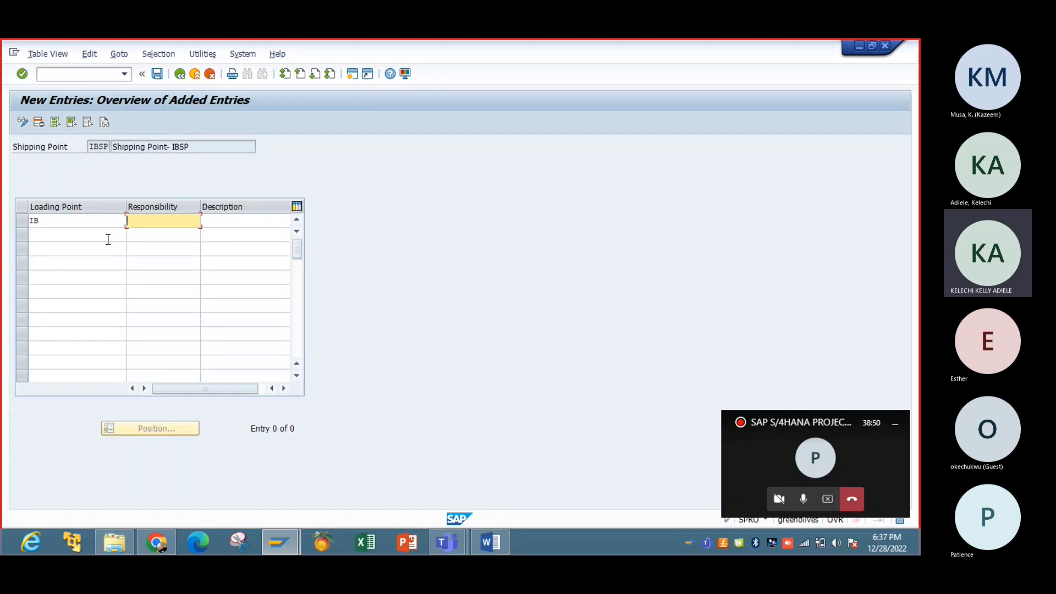
{"action": "type", "text": "Ware"}
{"action": "type", "text": "house Manag"}
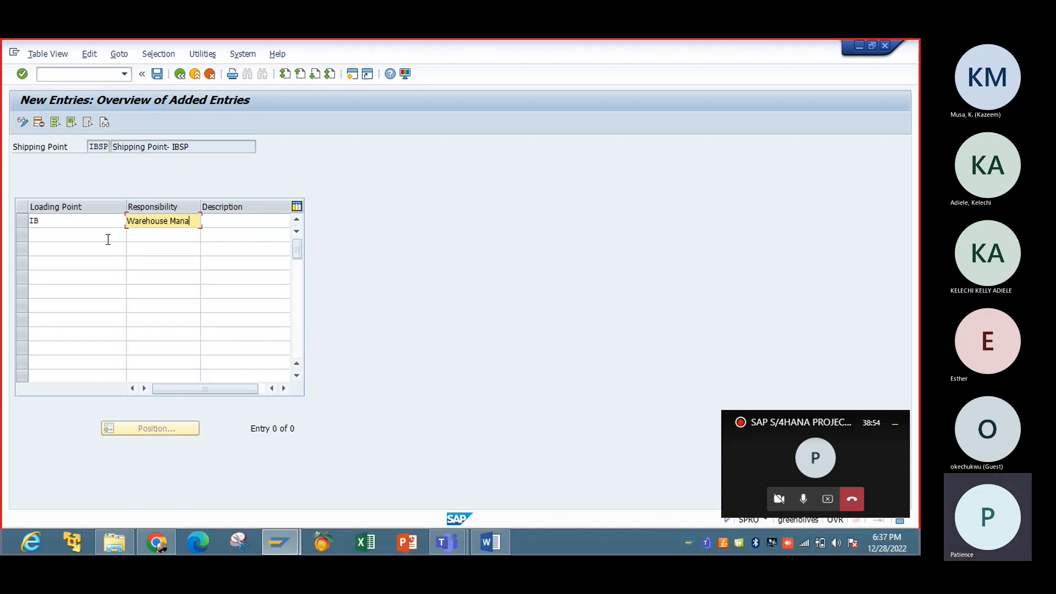
{"action": "key", "text": "BackSpace"}
{"action": "key", "text": "BackSpace"}
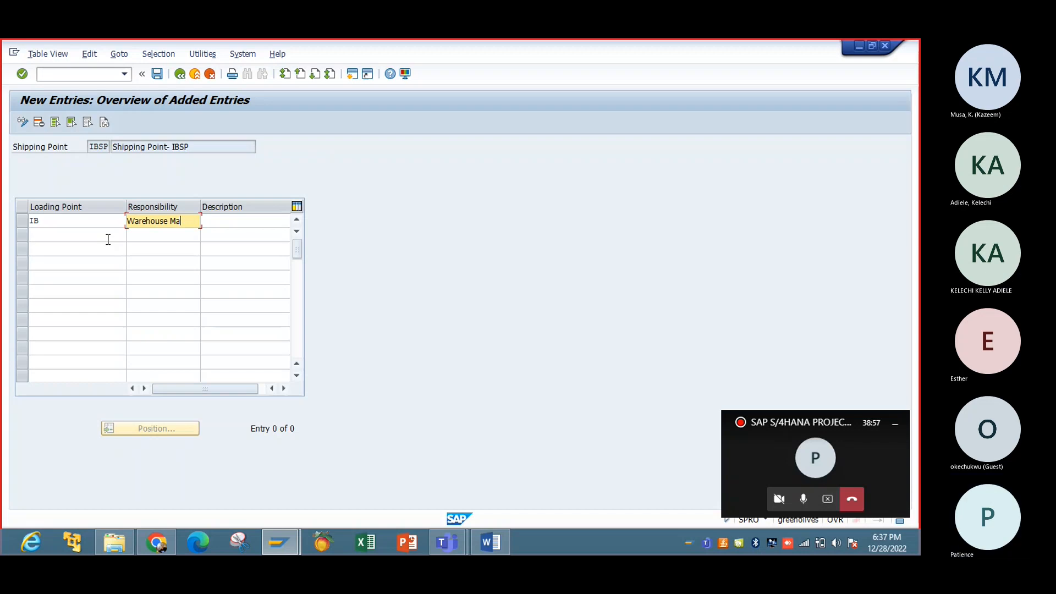
{"action": "key", "text": "BackSpace"}
{"action": "type", "text": "gr"}
{"action": "key", "text": "Tab"}
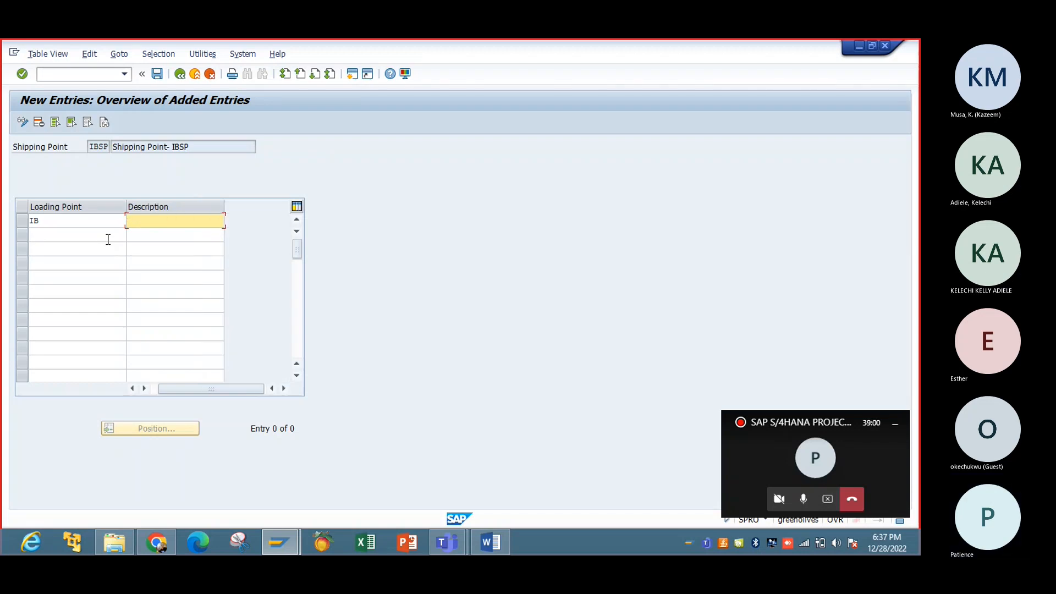
{"action": "type", "text": "W"}
{"action": "key", "text": "BackSpace"}
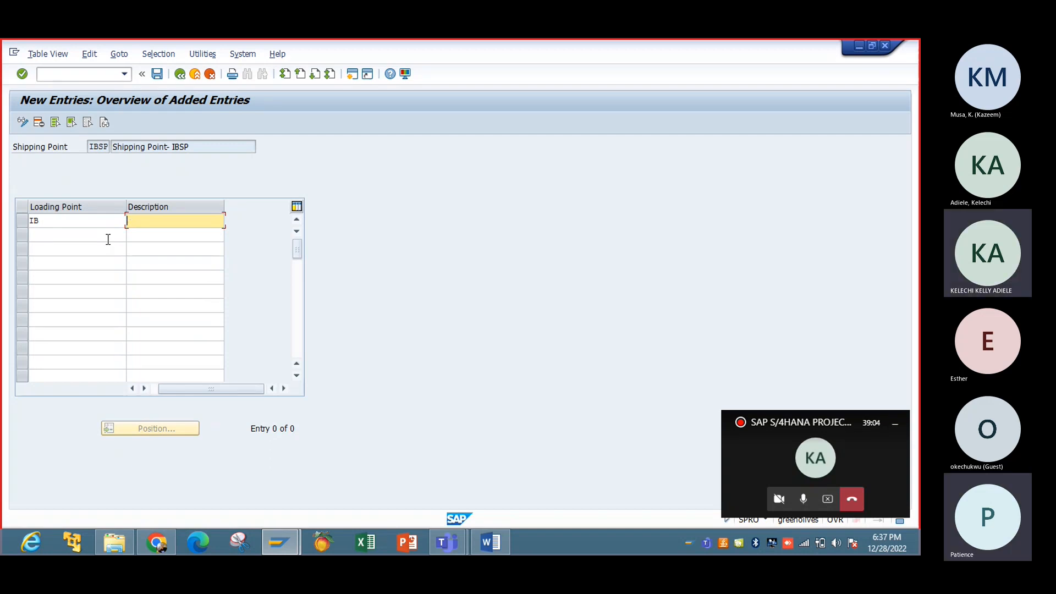
{"action": "type", "text": "Lao"}
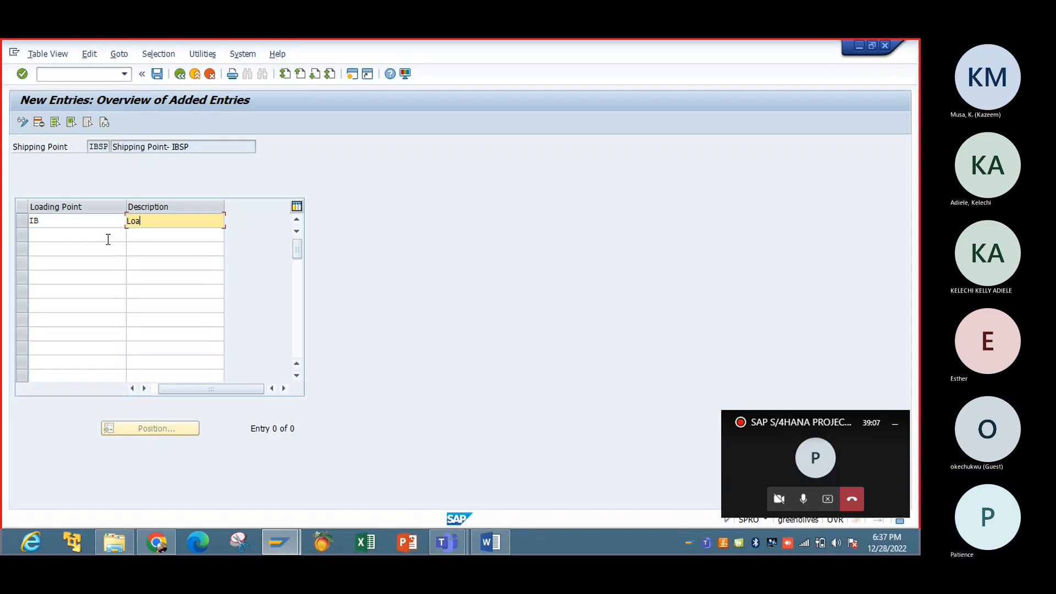
{"action": "type", "text": "ding Ponit"}
{"action": "key", "text": "BackSpace"}
{"action": "key", "text": "BackSpace"}
{"action": "type", "text": "int-IBTC"}
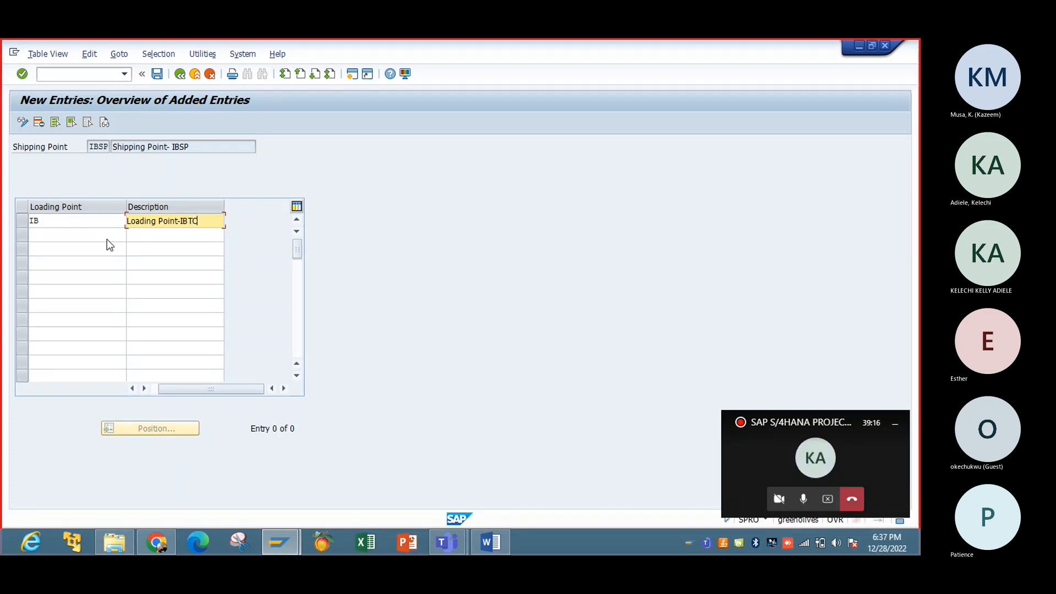
{"action": "key", "text": "Return"}
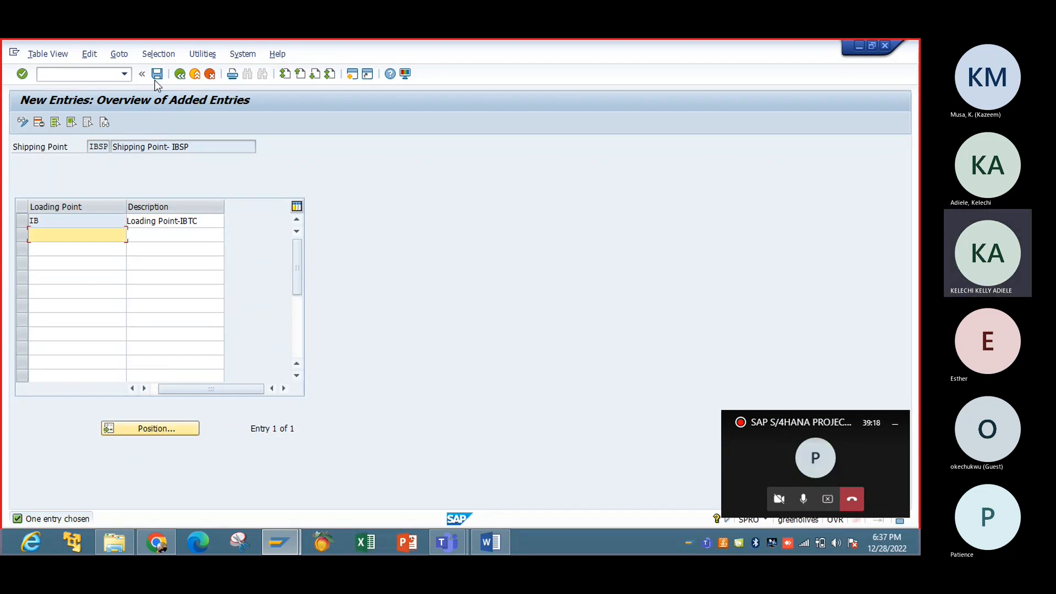
Step: Save loading point IB under the Shipping Point request and back out twice to Display IMG
{"action": "left_click", "coordinate": [157, 74]}
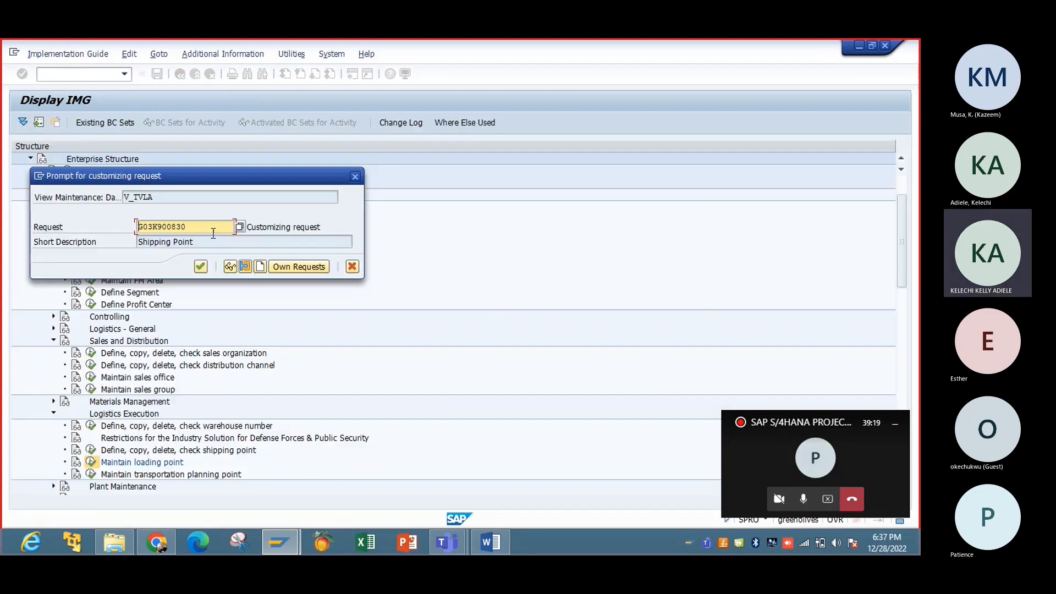
{"action": "left_click", "coordinate": [202, 267]}
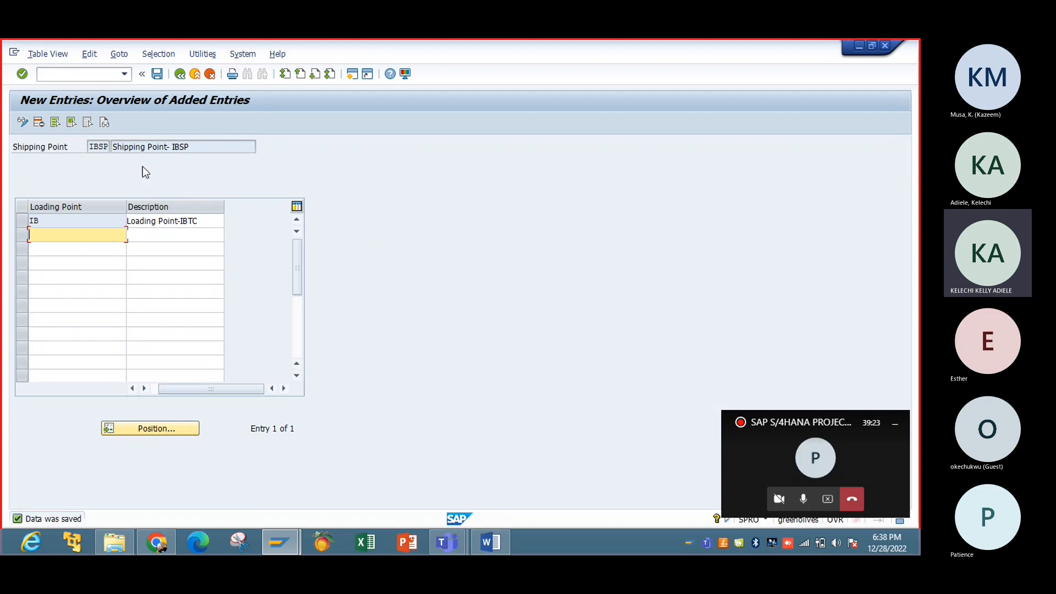
{"action": "left_click", "coordinate": [180, 75]}
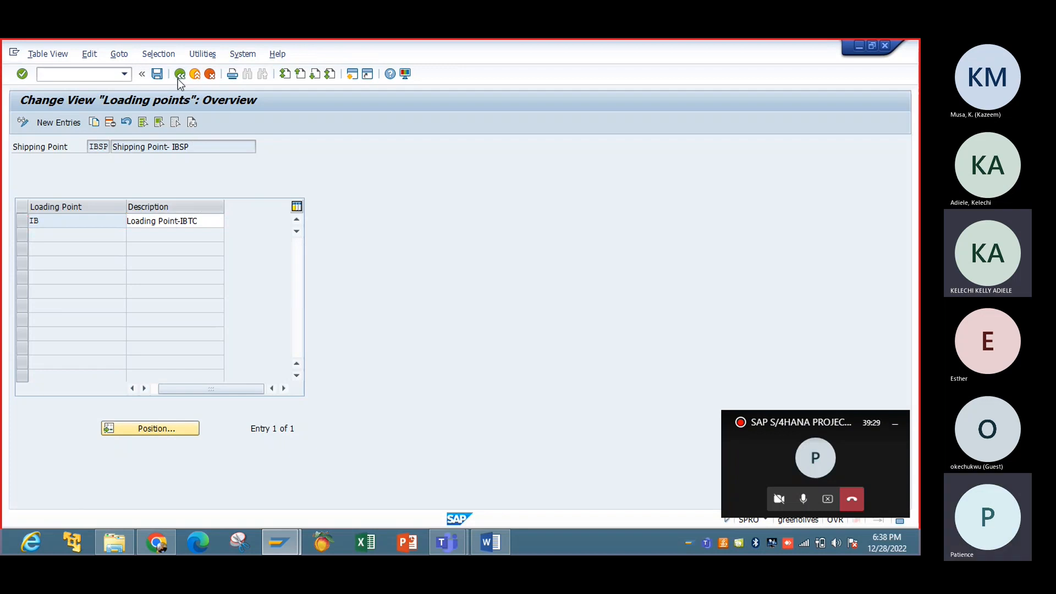
{"action": "left_click", "coordinate": [178, 79]}
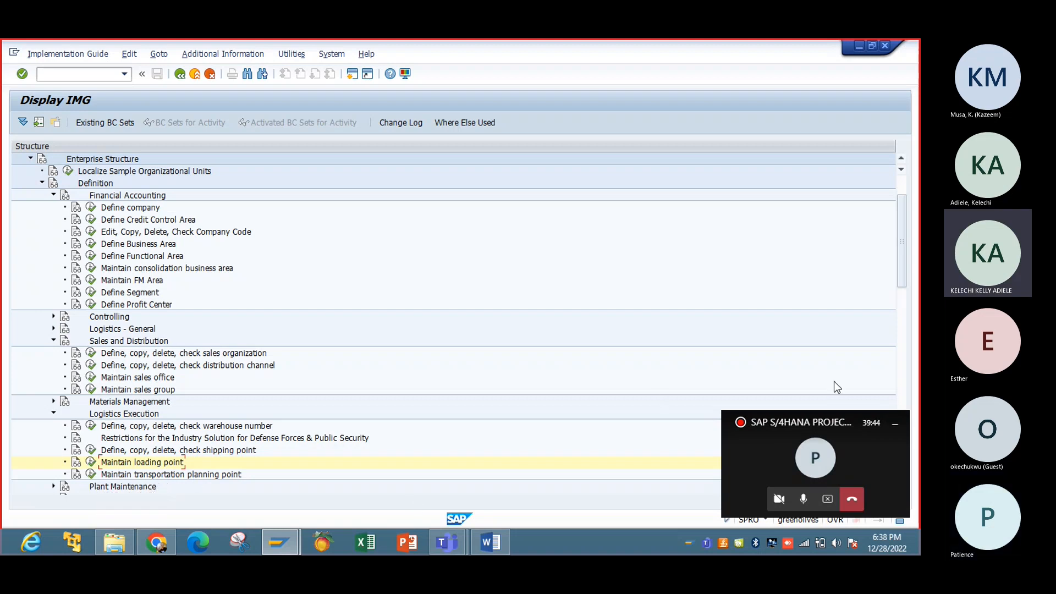
Step: Run 'Maintain transportation planning point' under Logistics Execution in the IMG tree
{"action": "left_click_drag", "start_coordinate": [903, 255], "coordinate": [906, 268]}
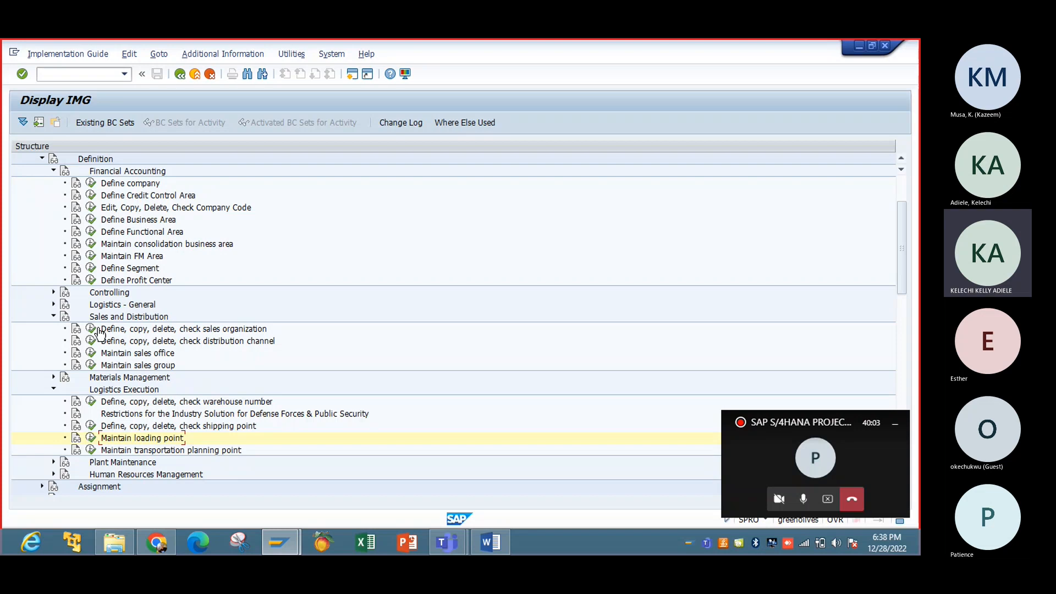
{"action": "left_click", "coordinate": [91, 450]}
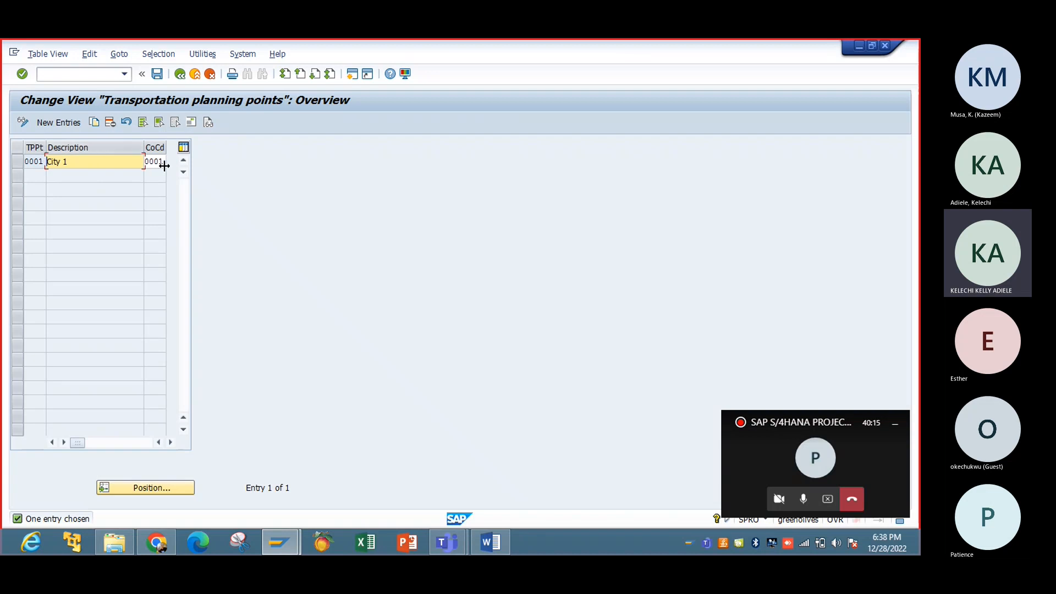
Step: Copy planning point 0001 as a new entry and change its code to IBTP
{"action": "left_click", "coordinate": [20, 163]}
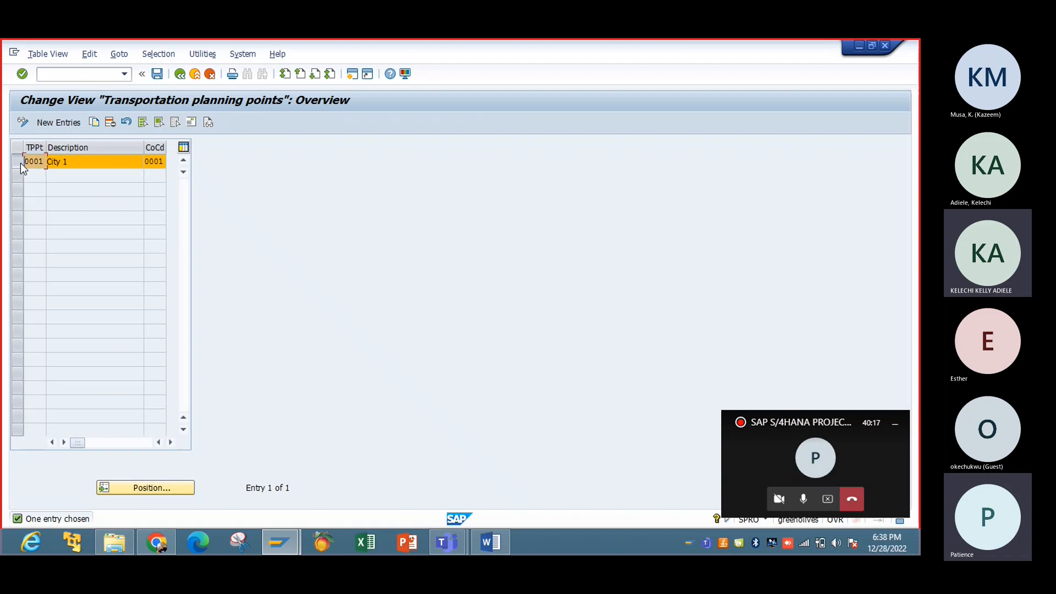
{"action": "left_click", "coordinate": [91, 123]}
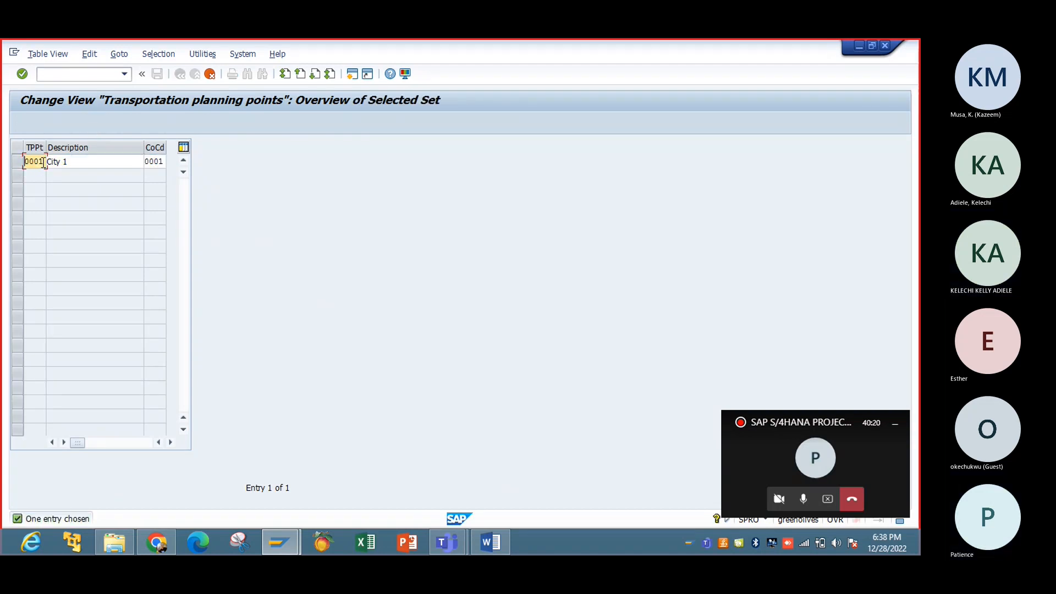
{"action": "left_click", "coordinate": [45, 162]}
{"action": "key", "text": "BackSpace"}
{"action": "key", "text": "BackSpace"}
{"action": "key", "text": "BackSpace"}
{"action": "key", "text": "BackSpace"}
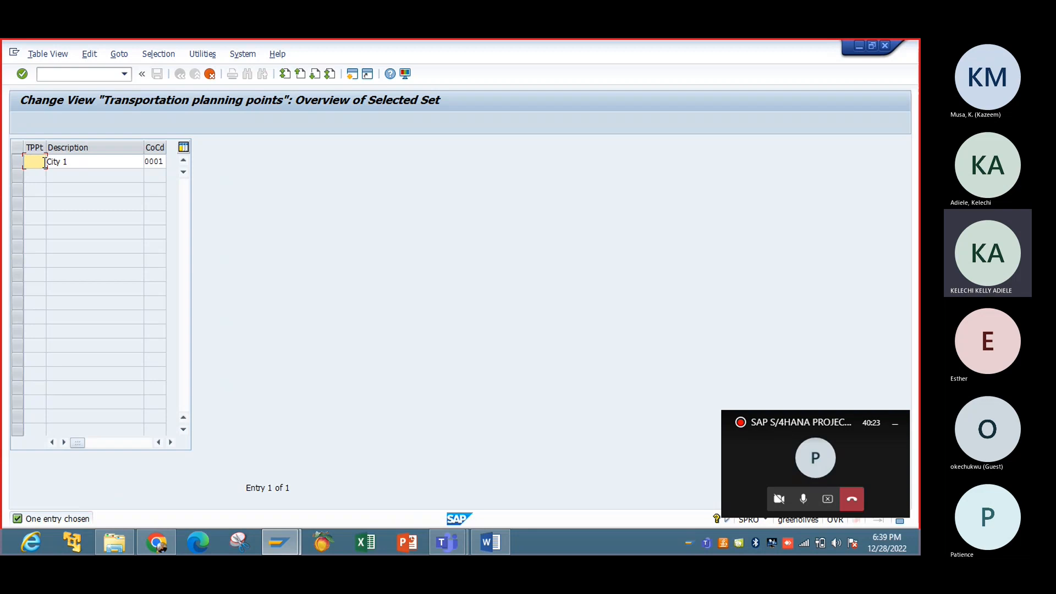
{"action": "type", "text": "IBTS"}
{"action": "key", "text": "BackSpace"}
{"action": "key", "text": "BackSpace"}
{"action": "type", "text": "PT"}
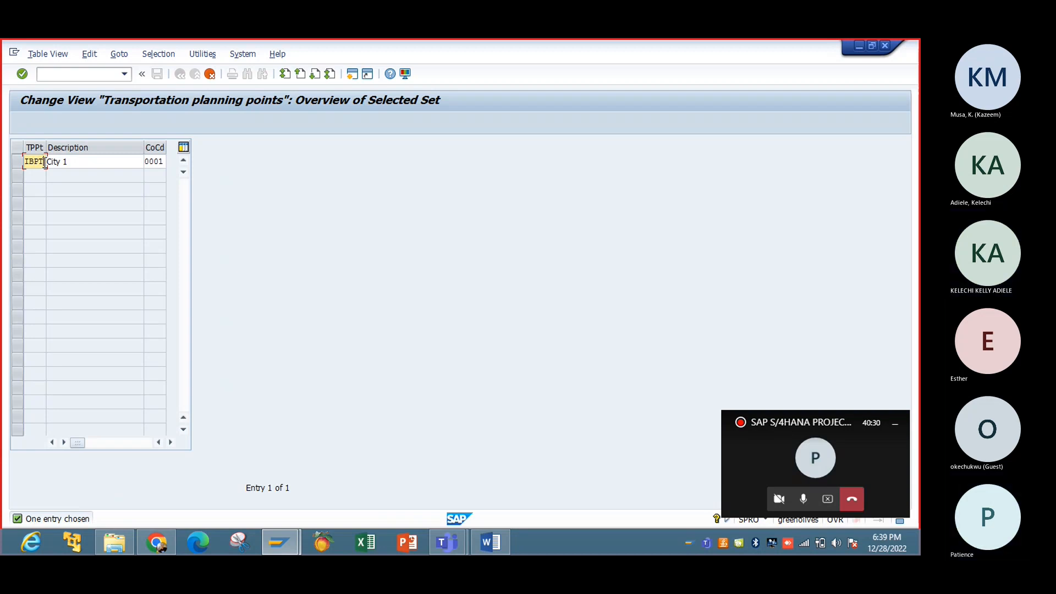
{"action": "key", "text": "BackSpace"}
{"action": "key", "text": "BackSpace"}
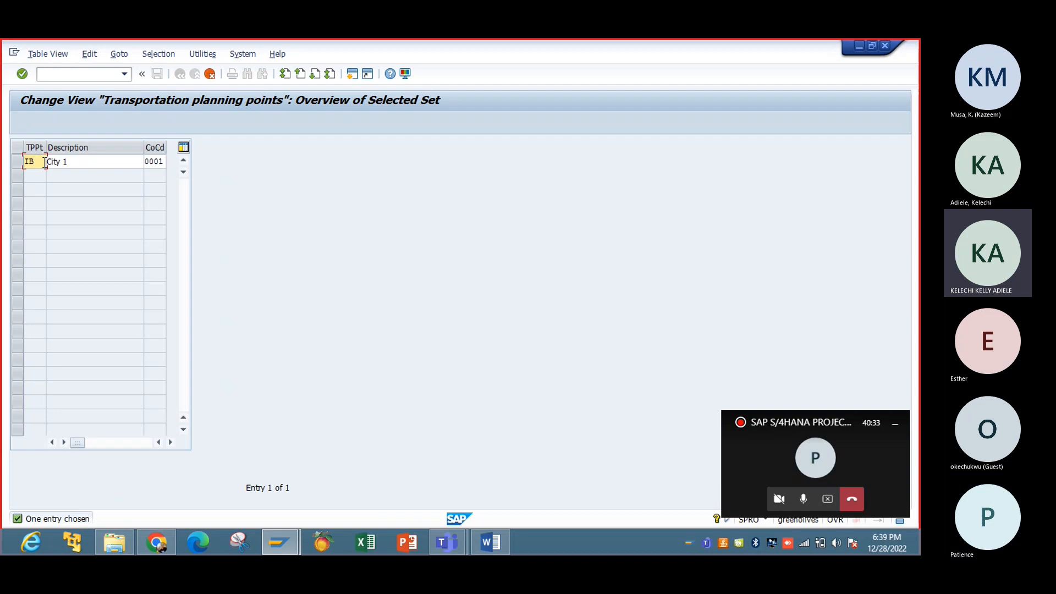
{"action": "type", "text": "TP"}
Step: Set the new point's description to LA and its company code to IBTC
{"action": "left_click", "coordinate": [46, 162]}
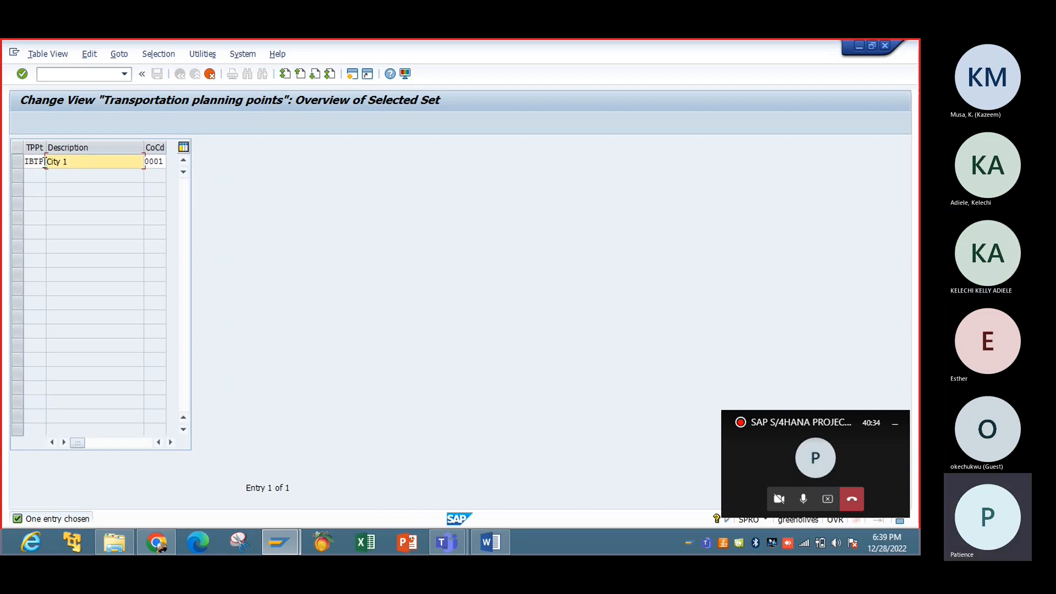
{"action": "left_click", "coordinate": [68, 161]}
{"action": "key", "text": "BackSpace"}
{"action": "key", "text": "BackSpace"}
{"action": "key", "text": "BackSpace"}
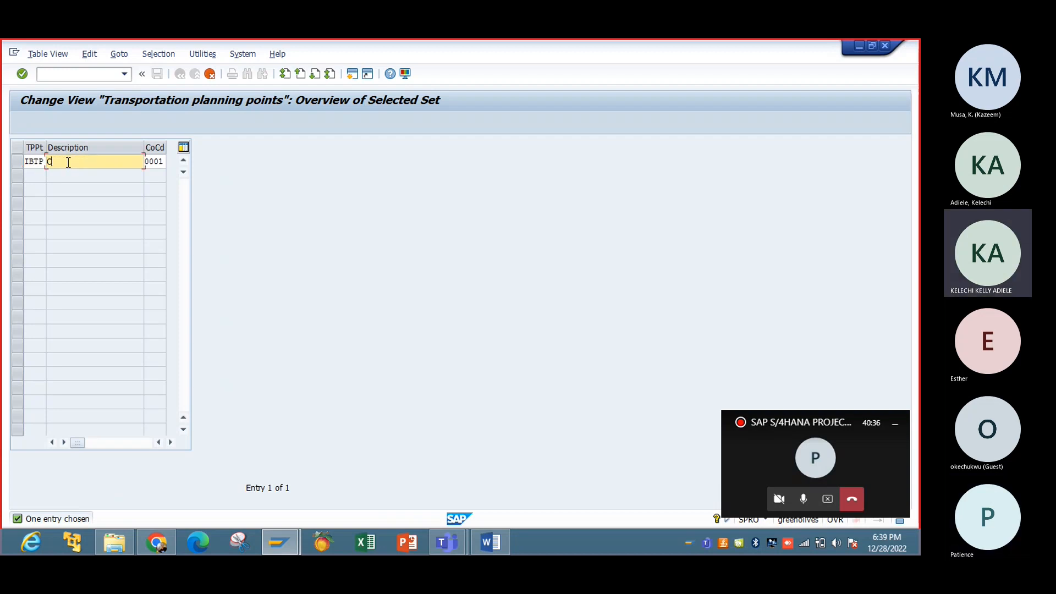
{"action": "type", "text": "LA"}
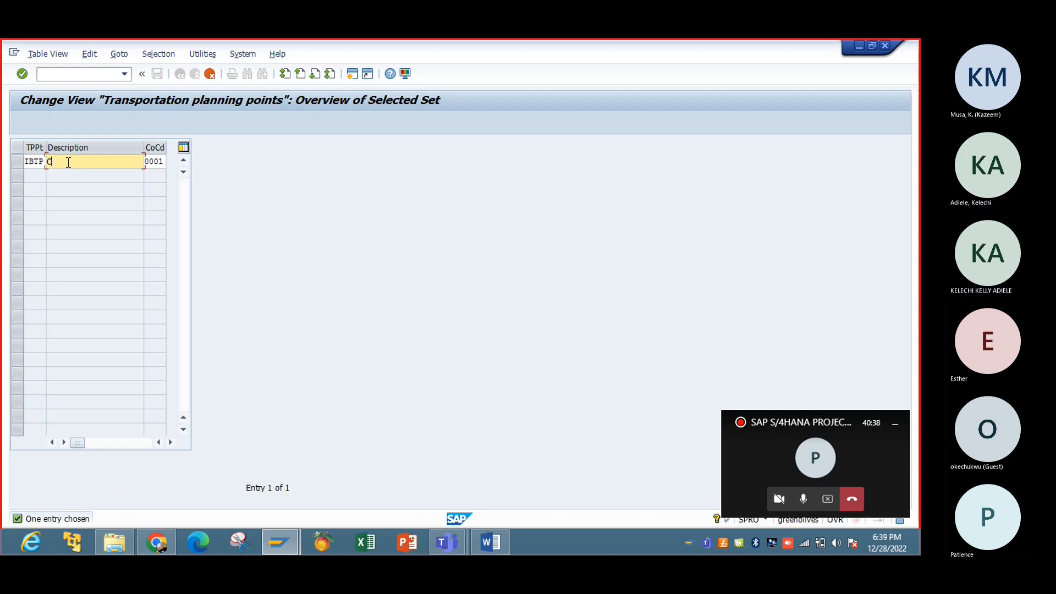
{"action": "key", "text": "BackSpace"}
{"action": "type", "text": "LA"}
{"action": "key", "text": "Tab"}
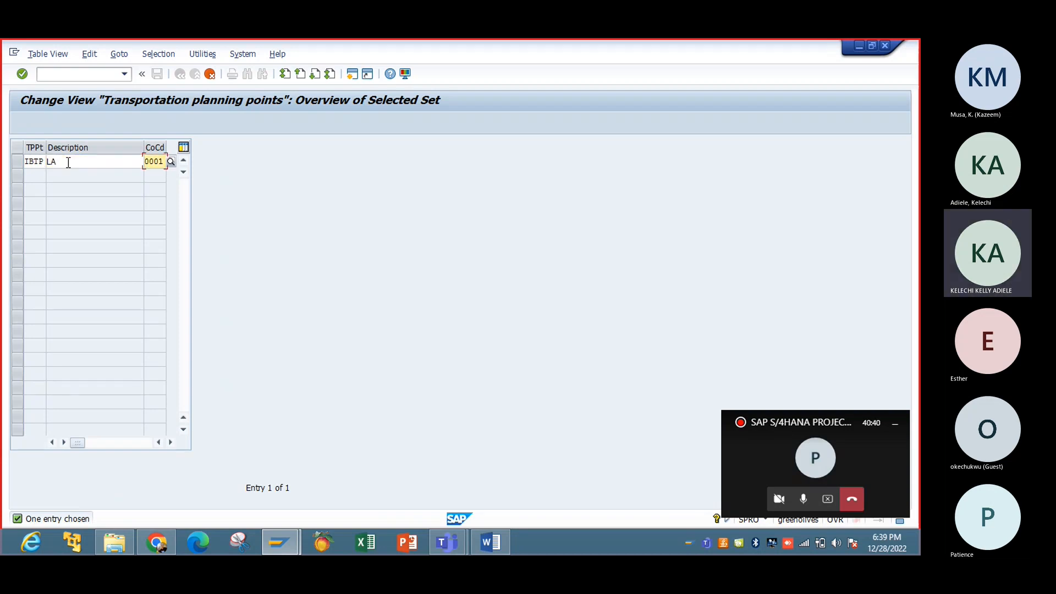
{"action": "key", "text": "Right"}
{"action": "key", "text": "Right"}
{"action": "key", "text": "Right"}
{"action": "key", "text": "BackSpace"}
{"action": "key", "text": "BackSpace"}
{"action": "key", "text": "BackSpace"}
{"action": "key", "text": "BackSpace"}
{"action": "type", "text": "IBT"}
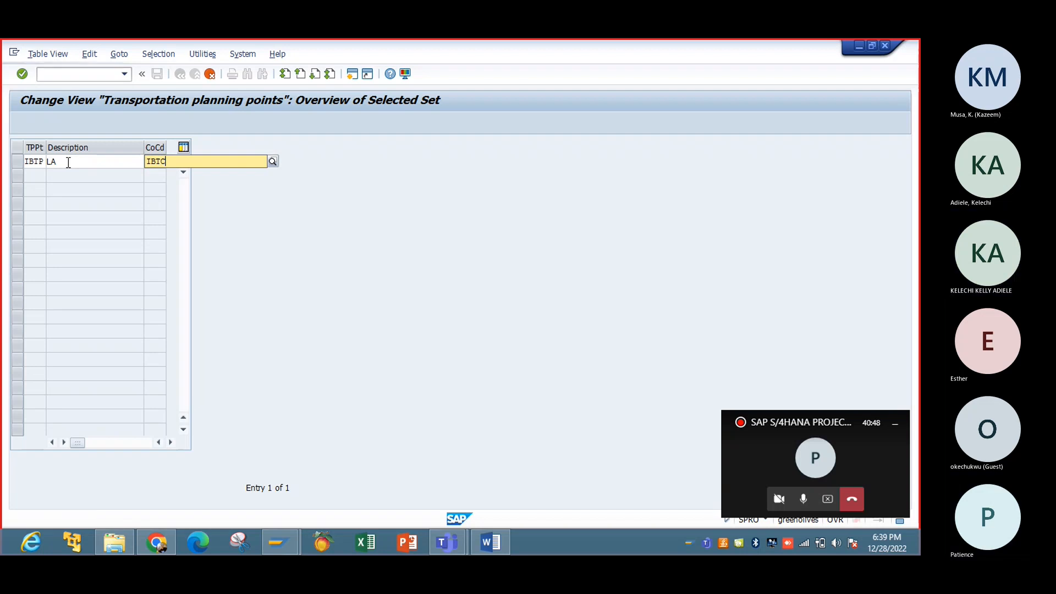
{"action": "type", "text": "C"}
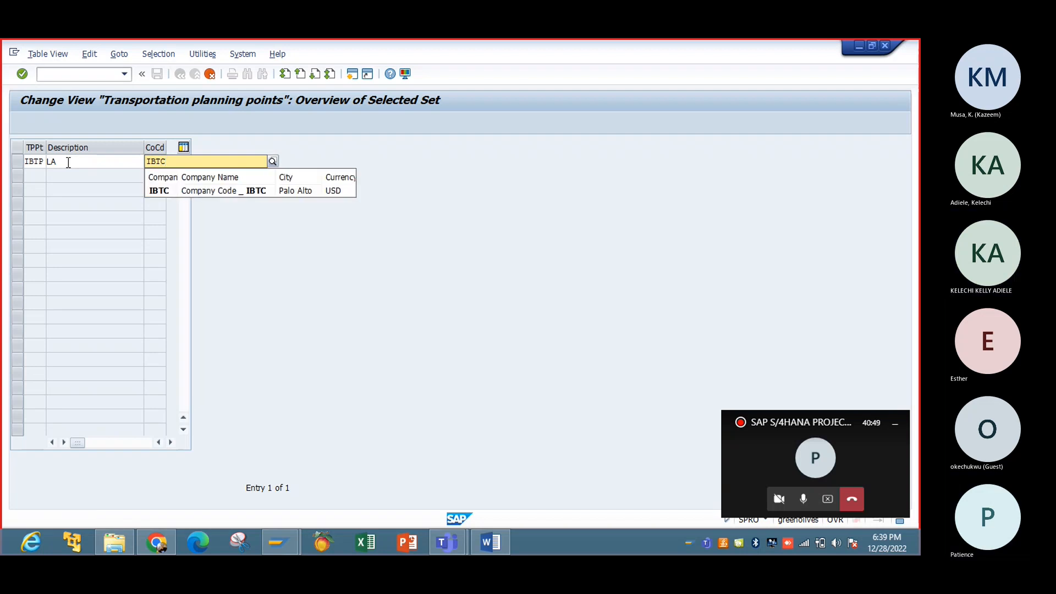
{"action": "left_click", "coordinate": [160, 189]}
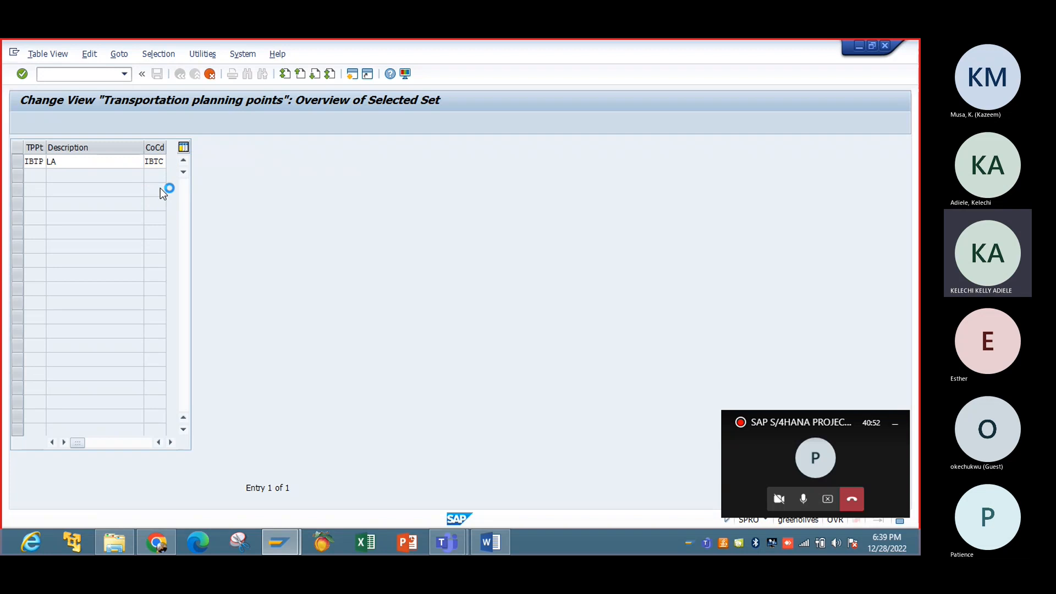
Step: Set the address title to Company and the search term to IBTC
{"action": "left_click", "coordinate": [346, 153]}
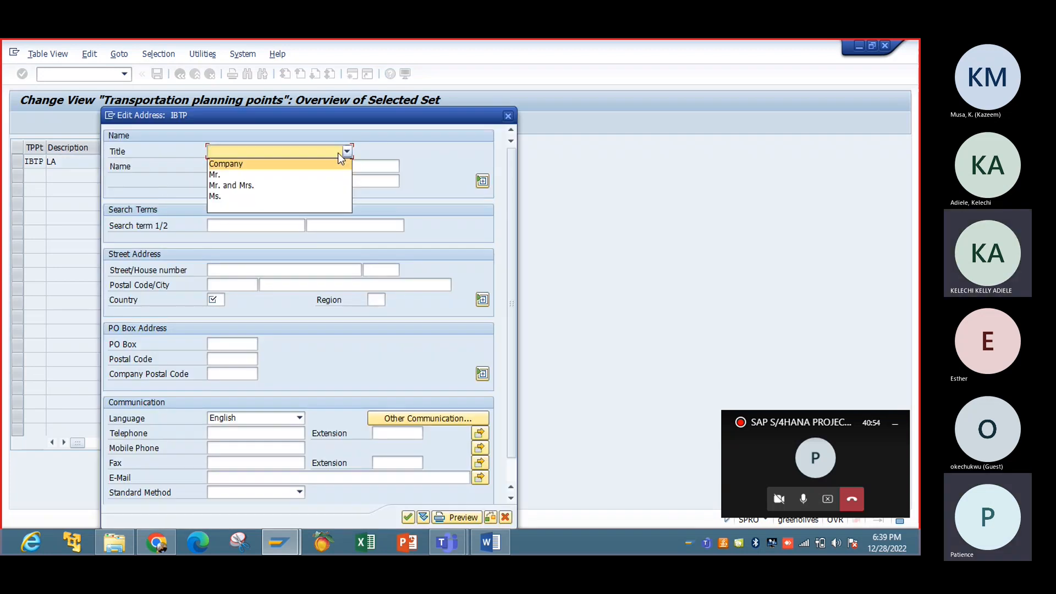
{"action": "left_click", "coordinate": [328, 164]}
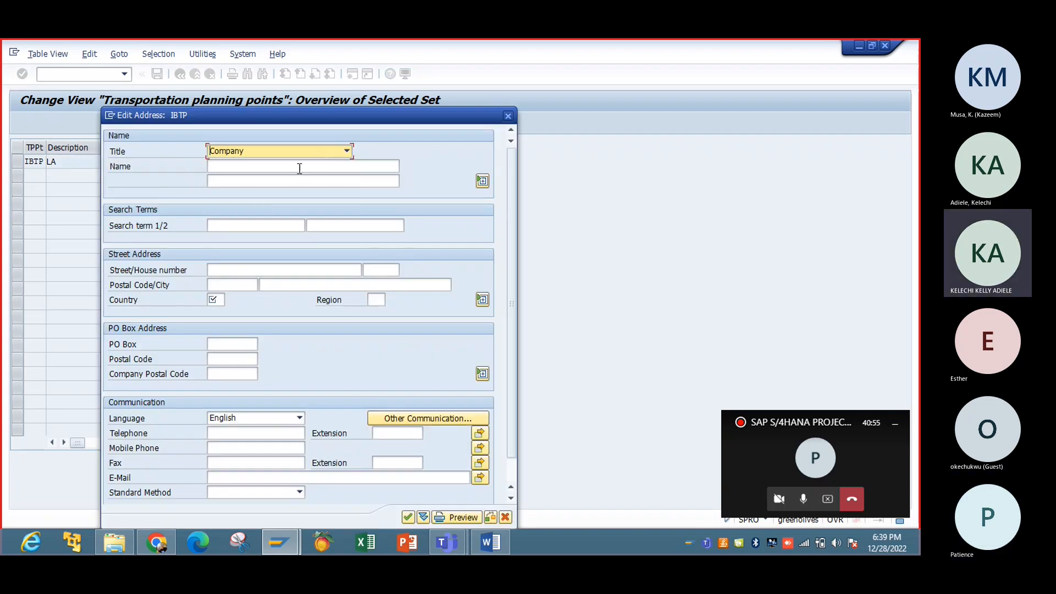
{"action": "left_click", "coordinate": [246, 223]}
{"action": "type", "text": "IBT"}
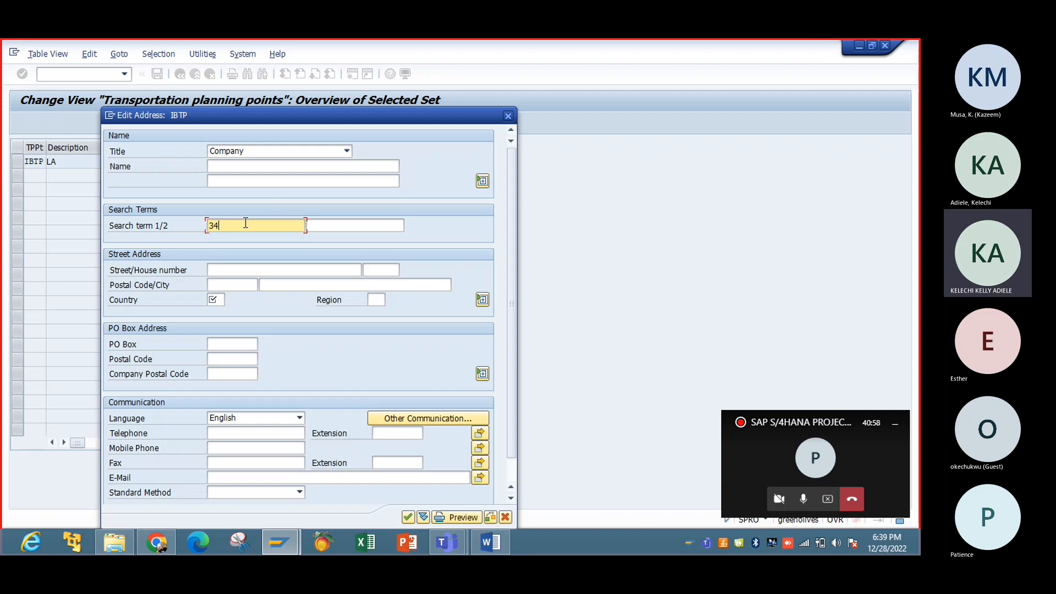
{"action": "key", "text": "BackSpace"}
{"action": "key", "text": "BackSpace"}
{"action": "key", "text": "BackSpace"}
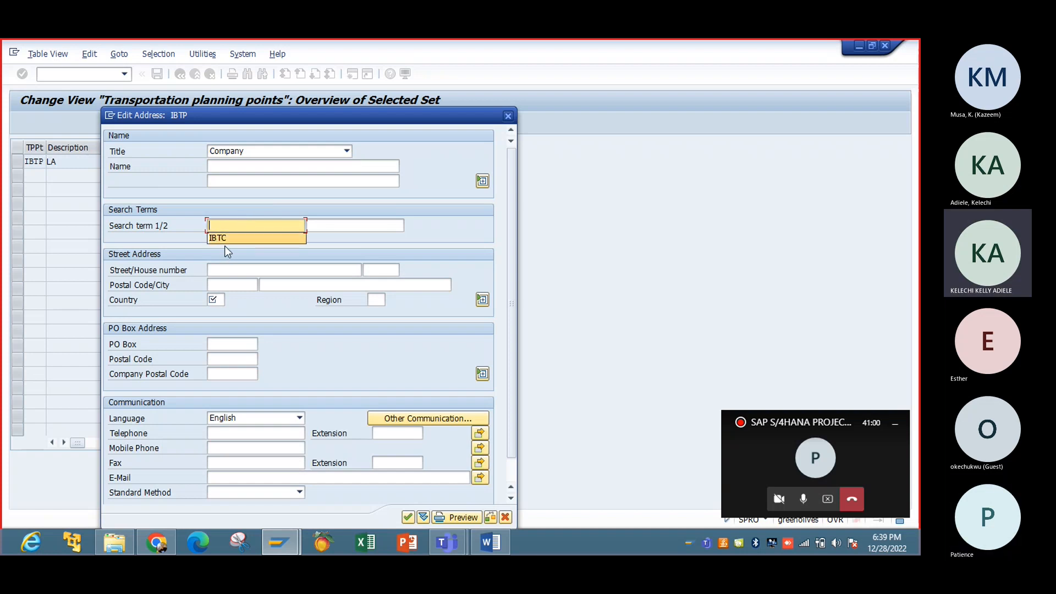
{"action": "left_click", "coordinate": [227, 238]}
Step: Enter house number 34 and postal code 24432
{"action": "left_click", "coordinate": [237, 271]}
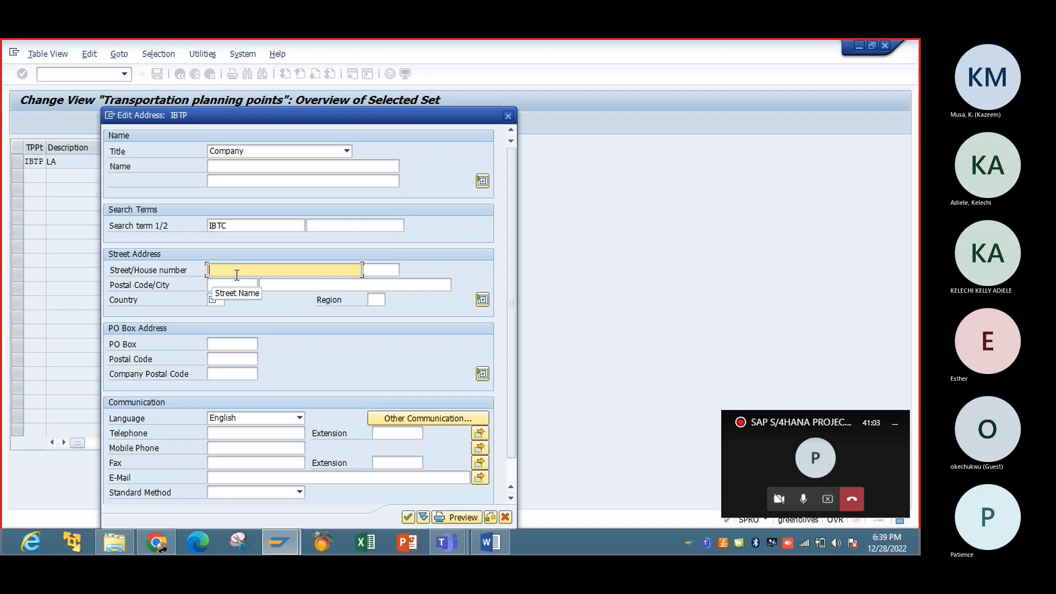
{"action": "type", "text": "WE"}
{"action": "key", "text": "BackSpace"}
{"action": "key", "text": "BackSpace"}
{"action": "type", "text": "Q"}
{"action": "key", "text": "BackSpace"}
{"action": "type", "text": "34"}
{"action": "left_click", "coordinate": [235, 285]}
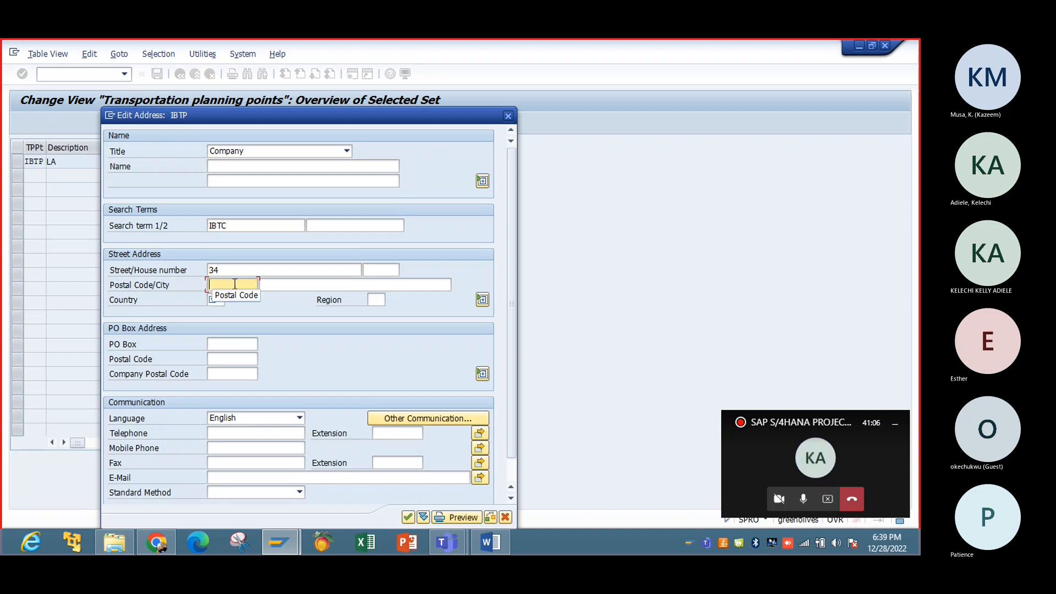
{"action": "type", "text": "2"}
{"action": "left_click", "coordinate": [231, 299]}
Step: Set the country to US and the region to LA
{"action": "left_click", "coordinate": [221, 300]}
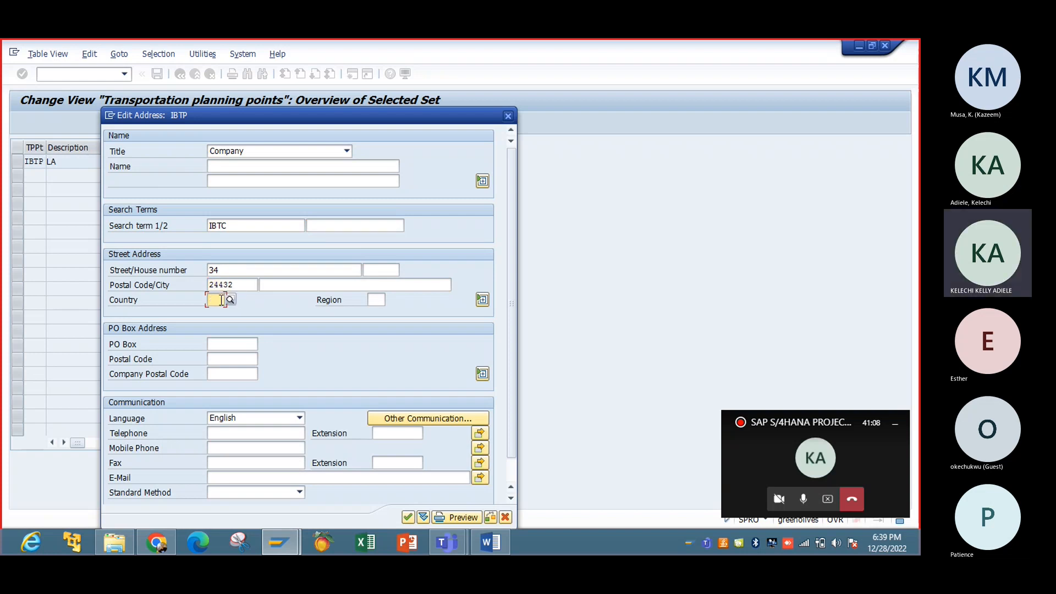
{"action": "type", "text": "US"}
{"action": "key", "text": "Return"}
{"action": "type", "text": "LA"}
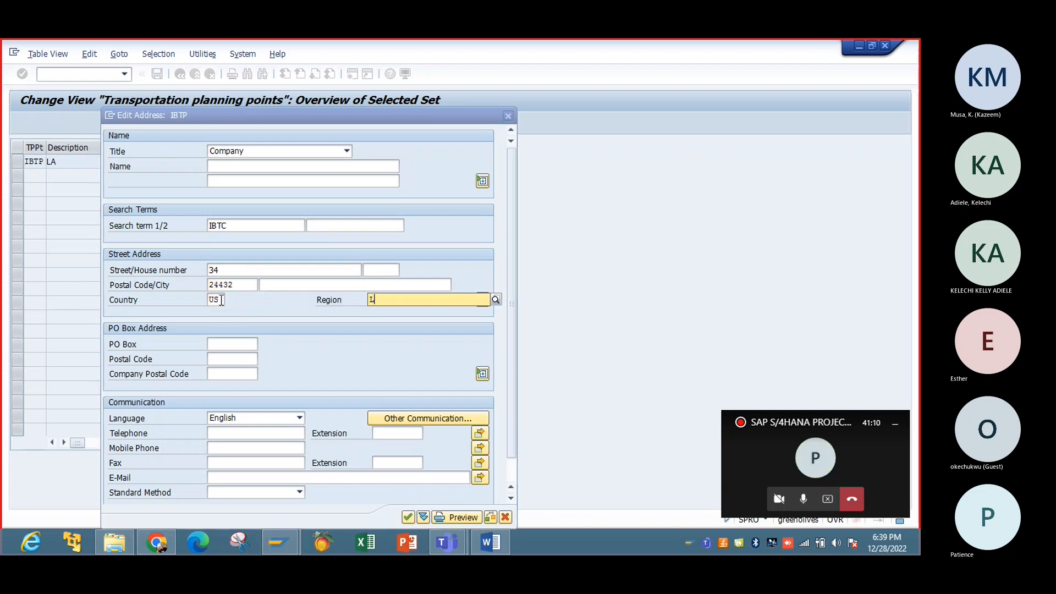
{"action": "key", "text": "Return"}
Step: Save planning point IBTP under a new customizing request named 'Transportation Point'
{"action": "left_click", "coordinate": [408, 517]}
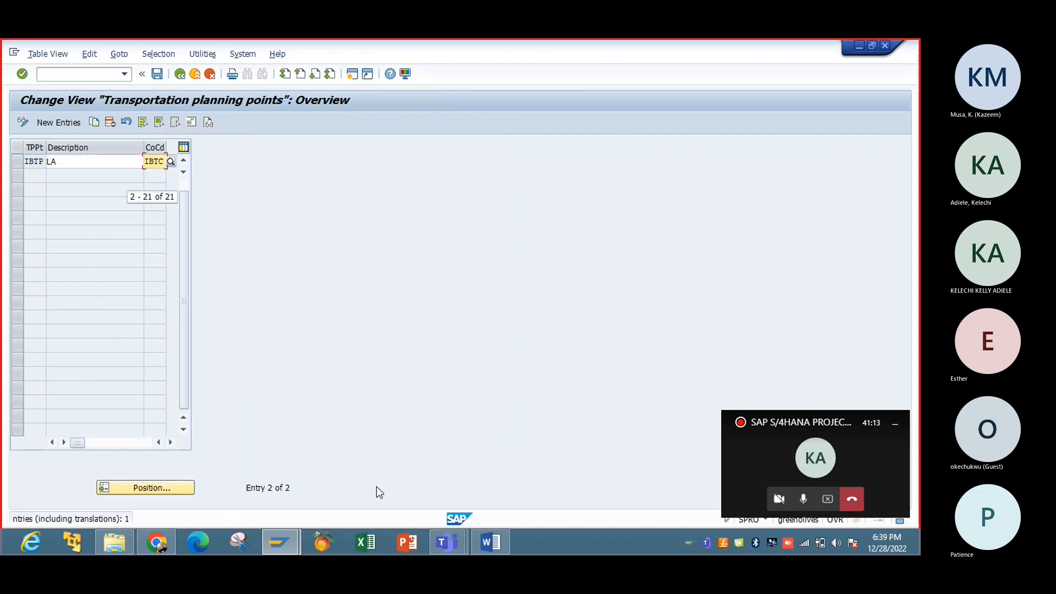
{"action": "left_click", "coordinate": [157, 75]}
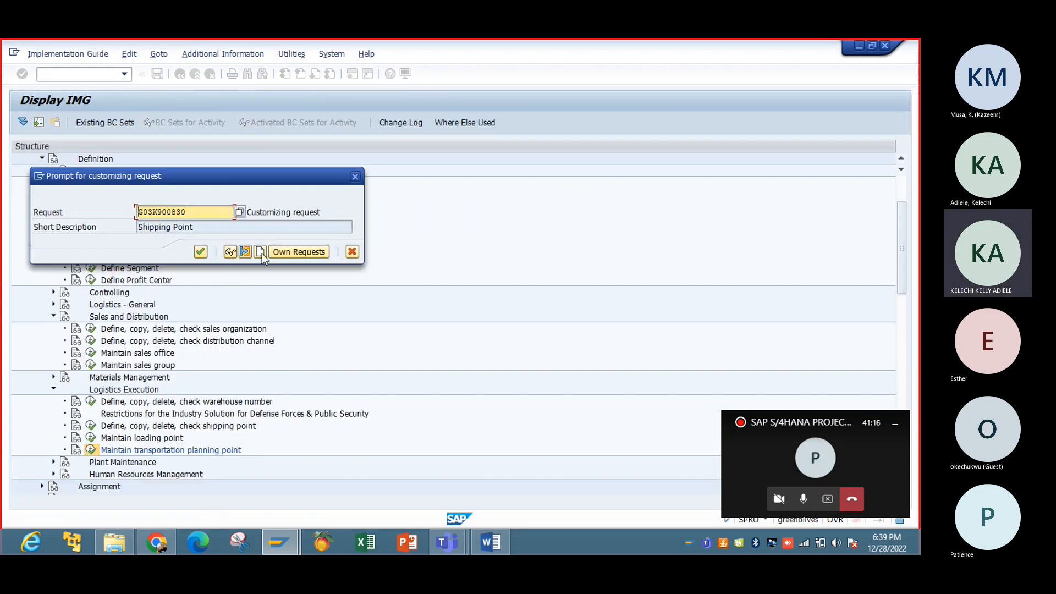
{"action": "left_click", "coordinate": [261, 252]}
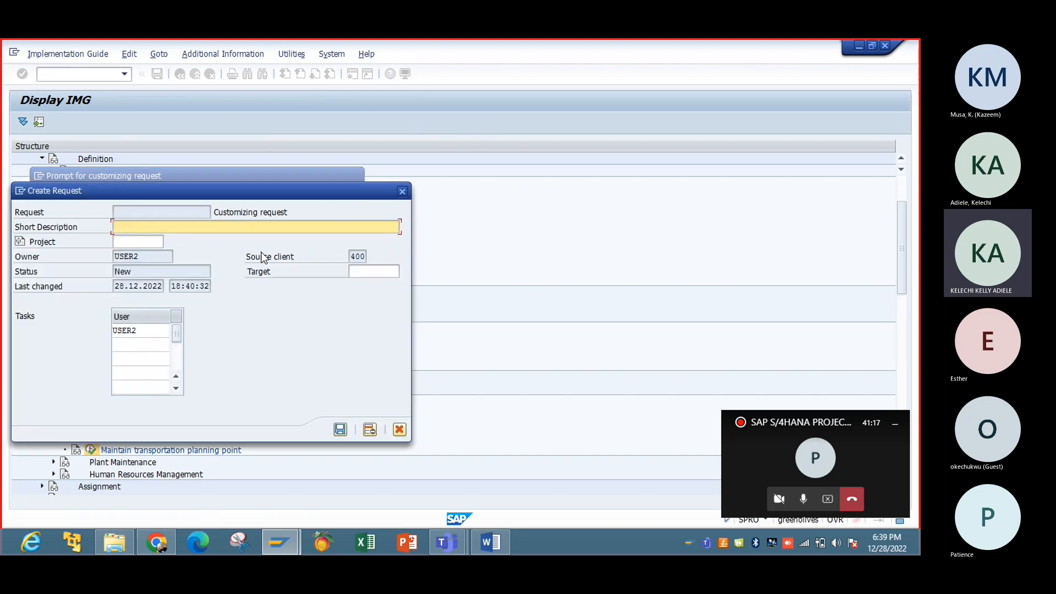
{"action": "type", "text": "Transp"}
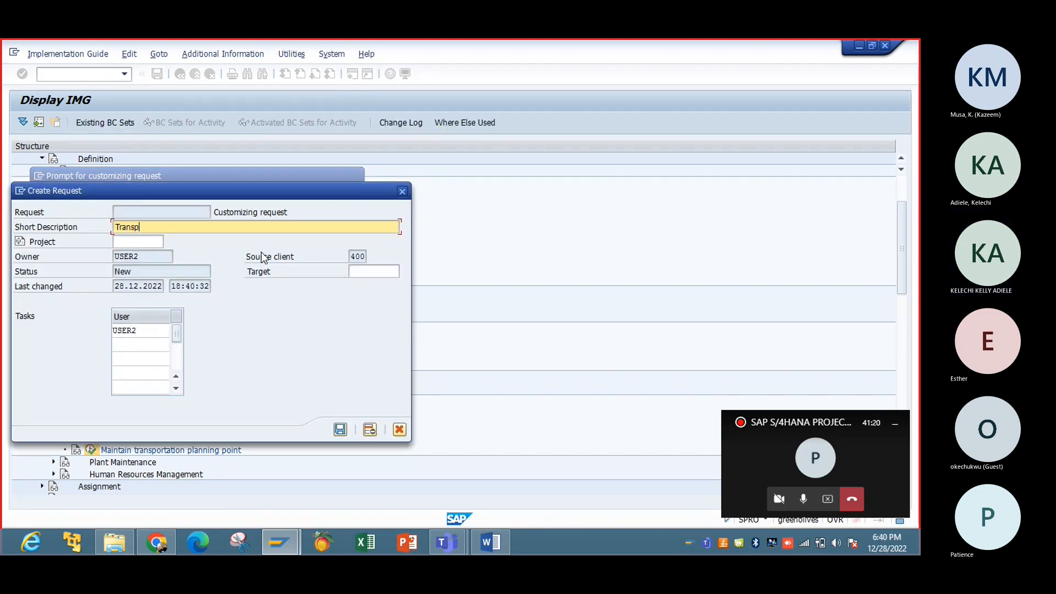
{"action": "type", "text": "ortation Point"}
{"action": "left_click", "coordinate": [340, 429]}
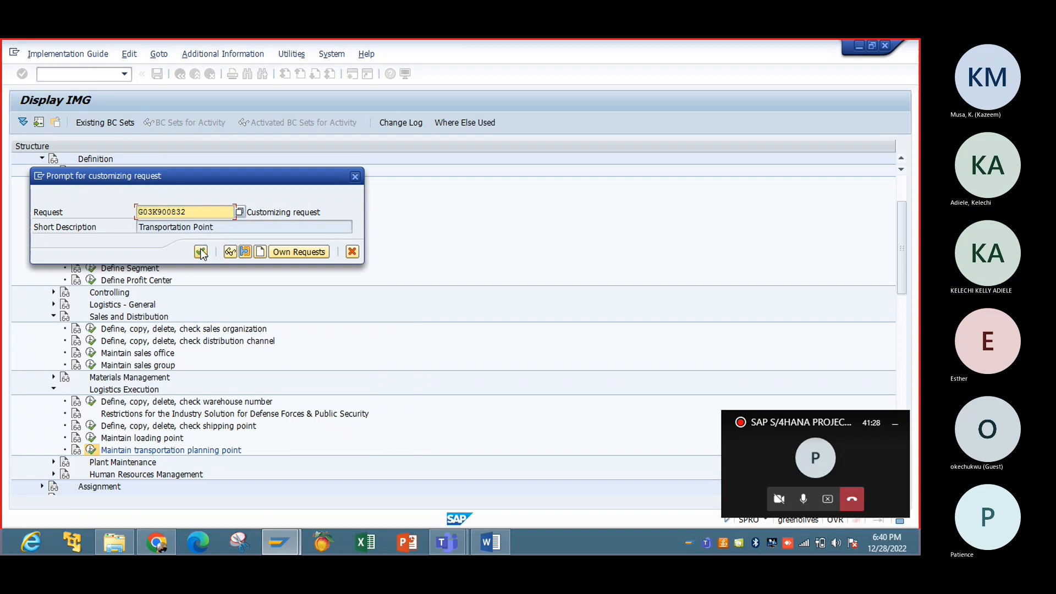
{"action": "left_click", "coordinate": [201, 251]}
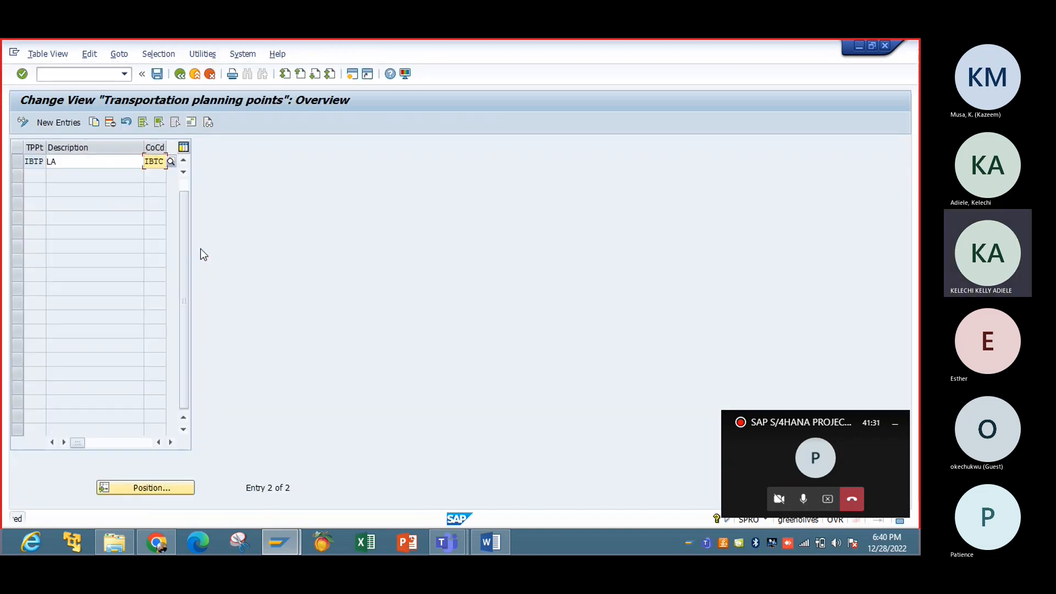
{"action": "left_click", "coordinate": [179, 75]}
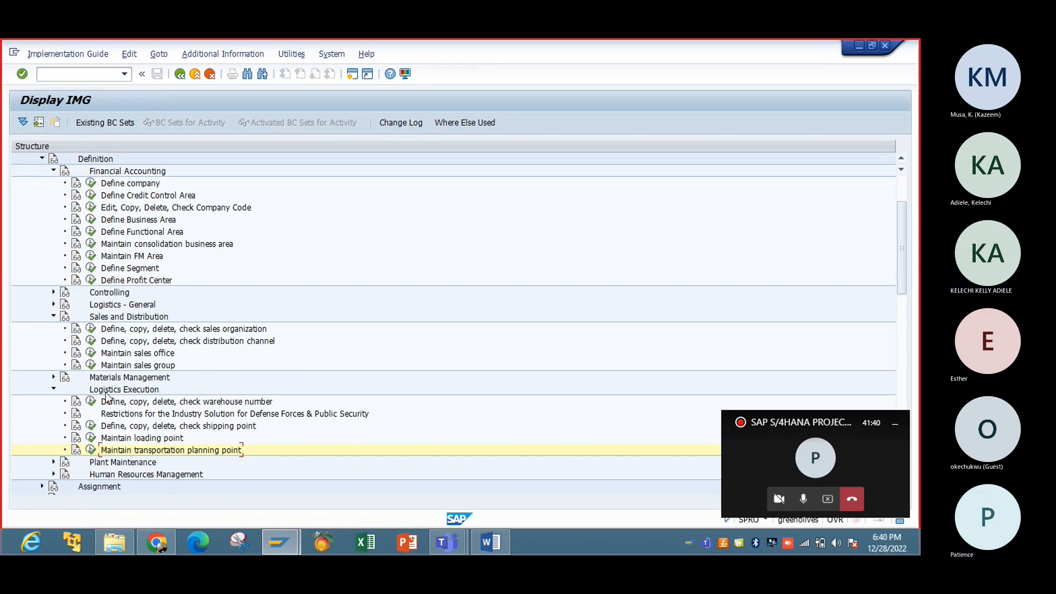
{"action": "left_click", "coordinate": [54, 389]}
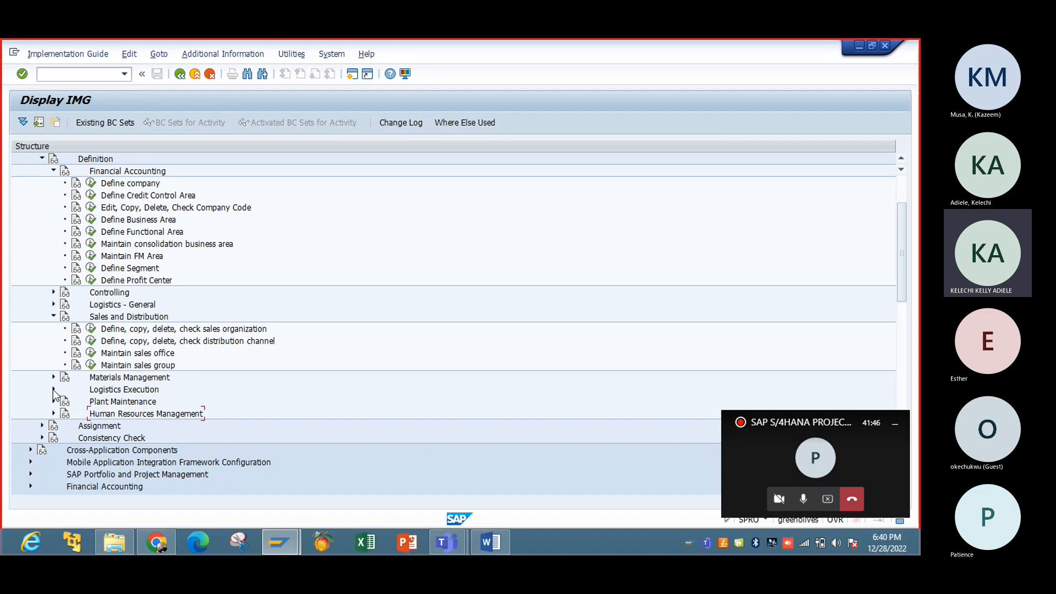
{"action": "left_click", "coordinate": [54, 390]}
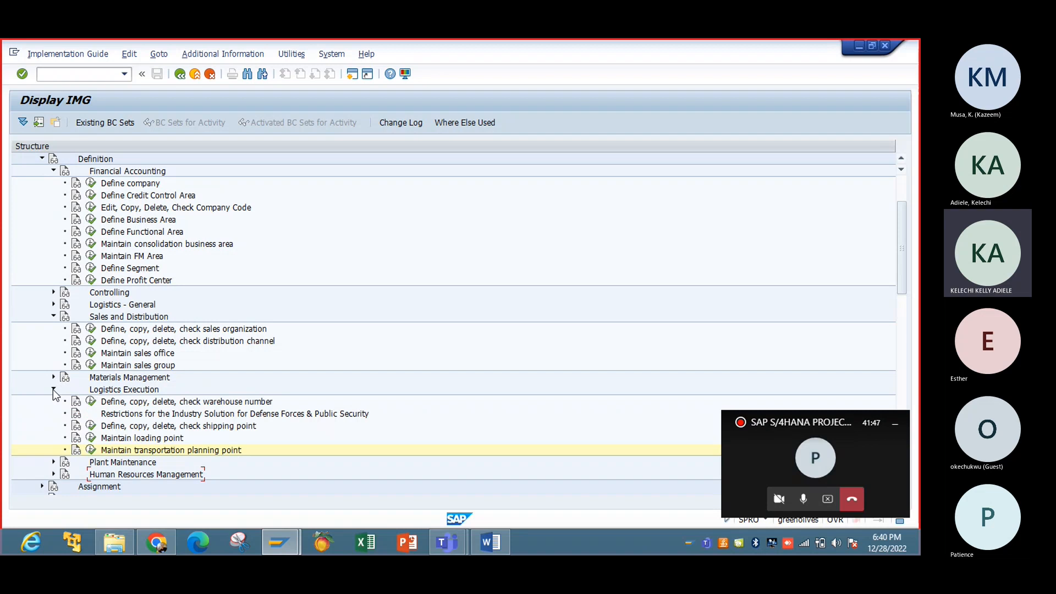
{"action": "left_click", "coordinate": [490, 543]}
{"action": "left_click", "coordinate": [491, 543]}
Step: Collapse the Sales and Distribution, Logistics Execution, Financial Accounting and Definition branches
{"action": "scroll", "coordinate": [900, 266], "scroll_direction": "down", "scroll_amount": 3}
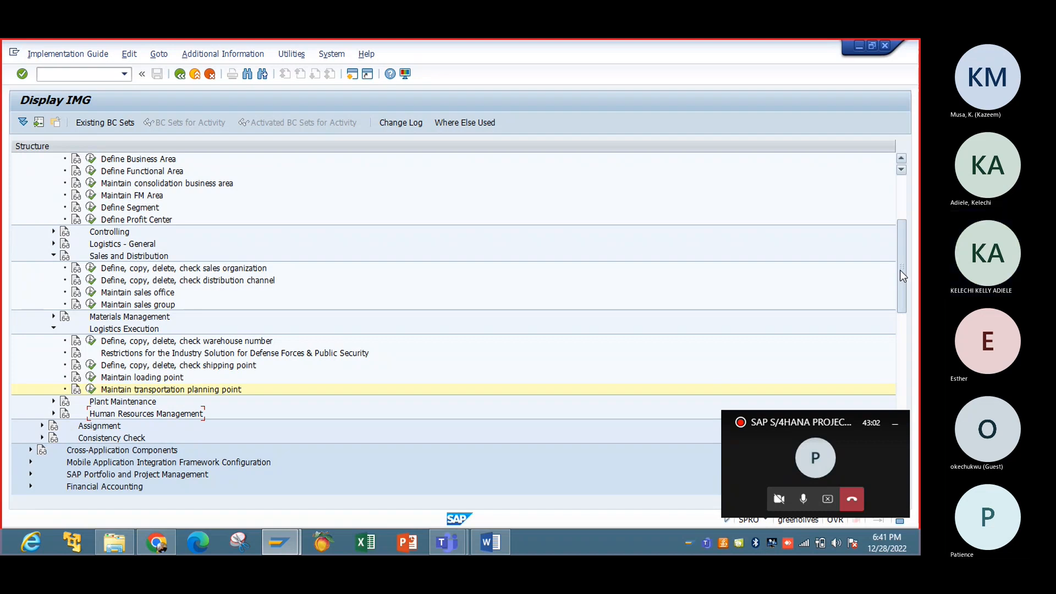
{"action": "left_click_drag", "start_coordinate": [900, 269], "coordinate": [897, 237]}
{"action": "left_click", "coordinate": [54, 353]}
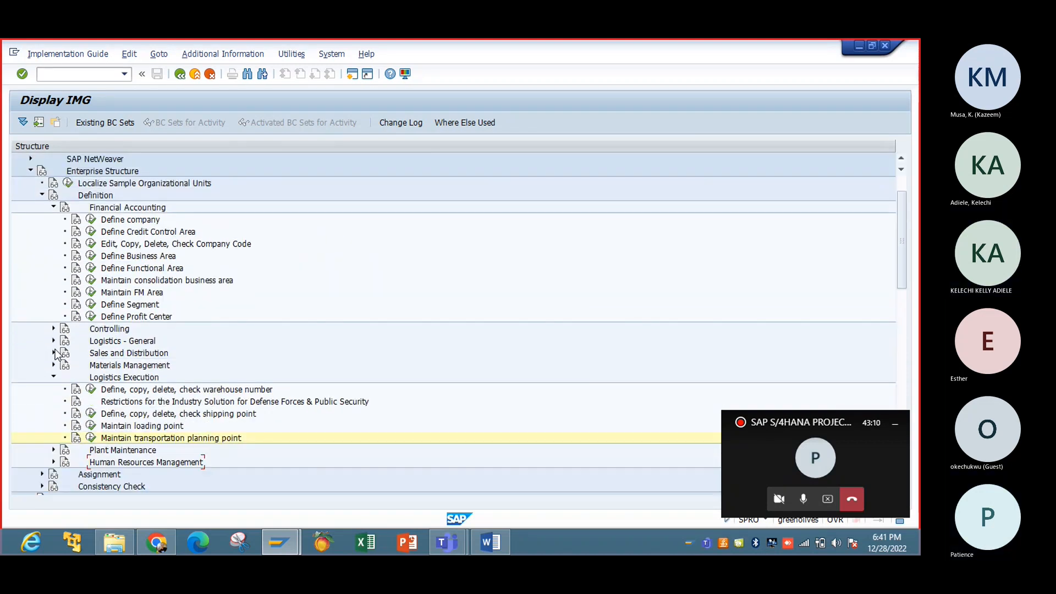
{"action": "left_click", "coordinate": [54, 376]}
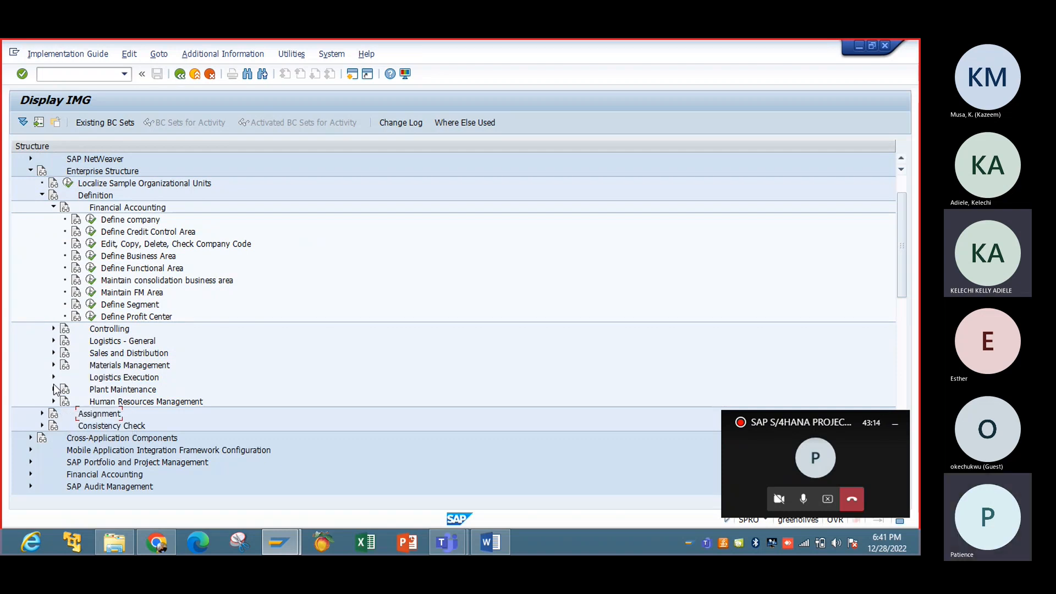
{"action": "left_click", "coordinate": [53, 207]}
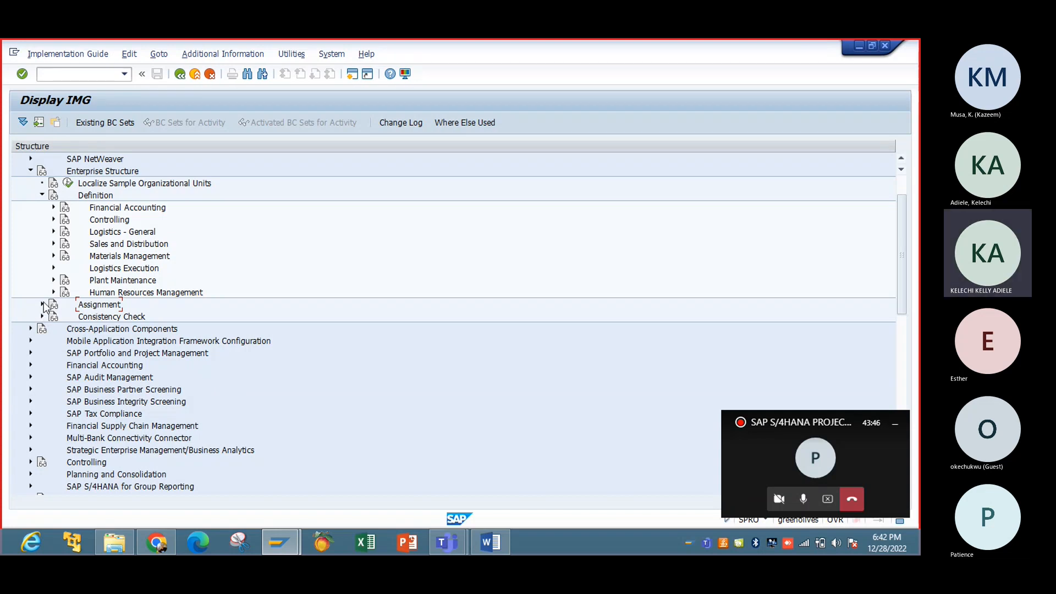
{"action": "left_click", "coordinate": [42, 193]}
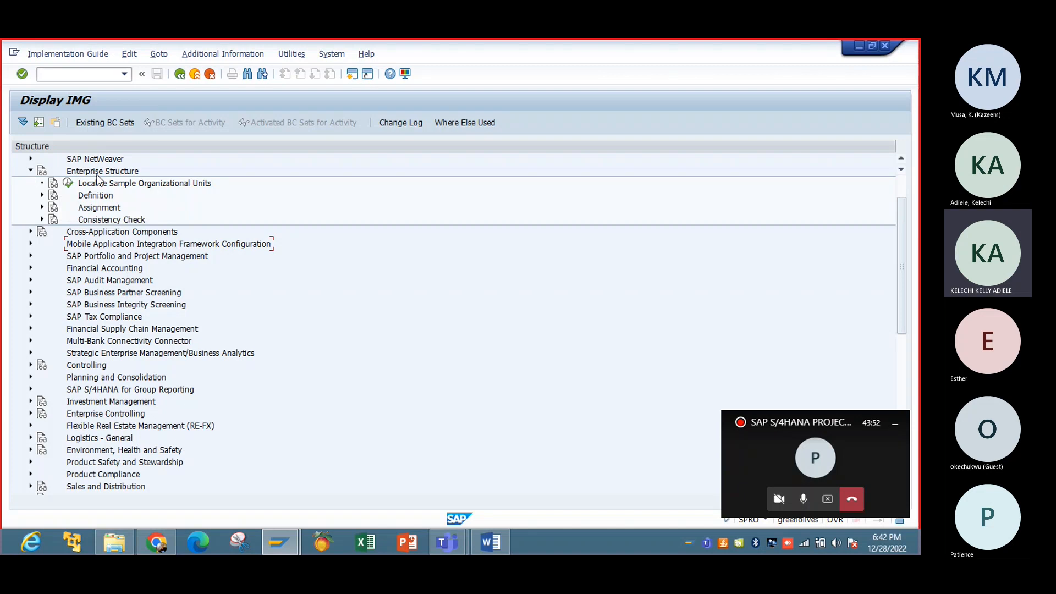
Step: Expand Assignment > Financial Accounting to list its assignment activities
{"action": "left_click", "coordinate": [43, 197]}
{"action": "left_click", "coordinate": [42, 197]}
{"action": "left_click", "coordinate": [43, 206]}
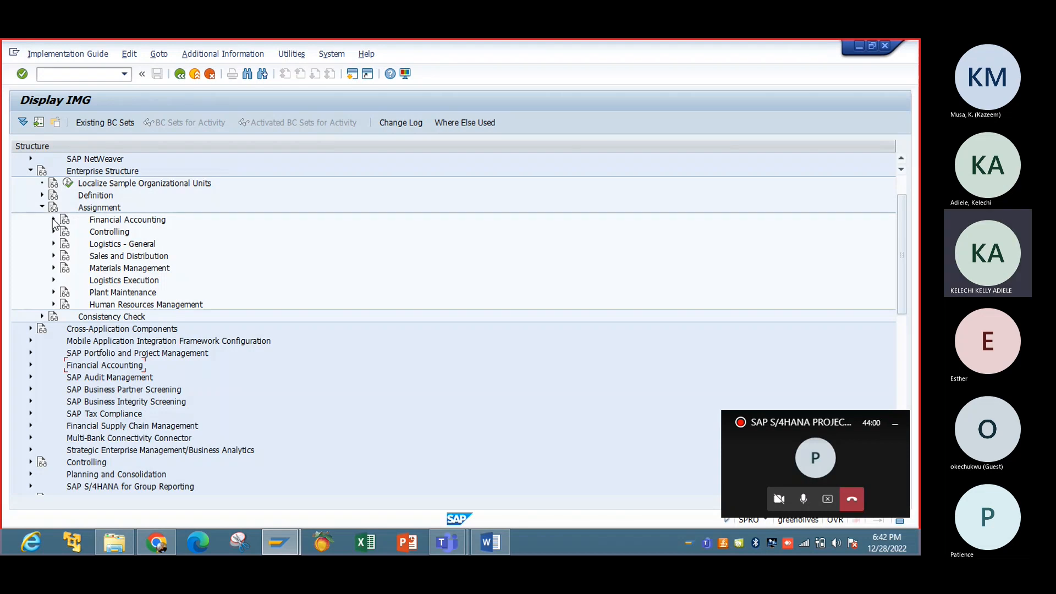
{"action": "left_click", "coordinate": [53, 220]}
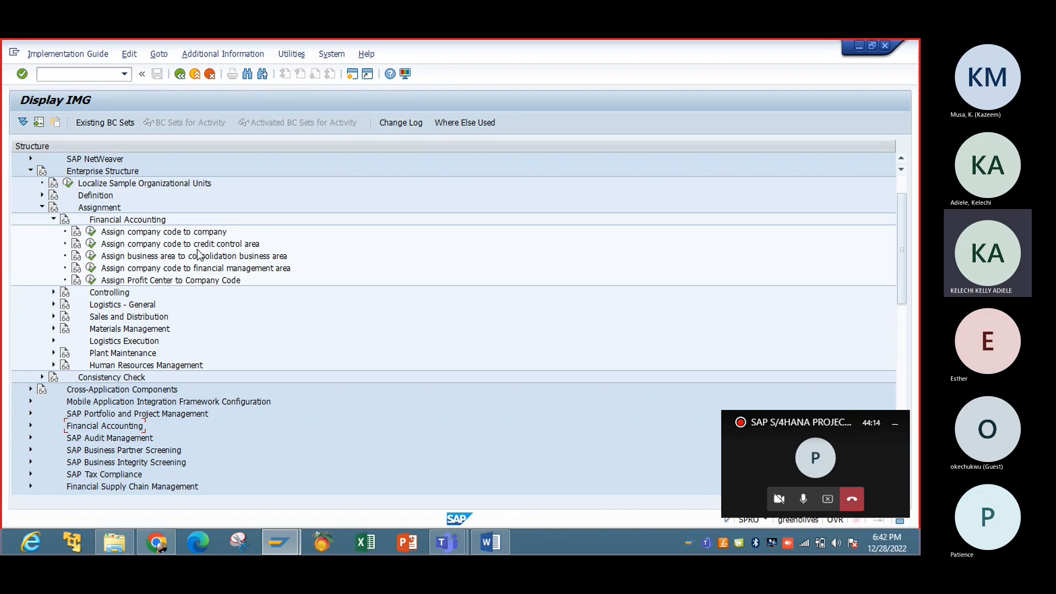
{"action": "left_click", "coordinate": [481, 543]}
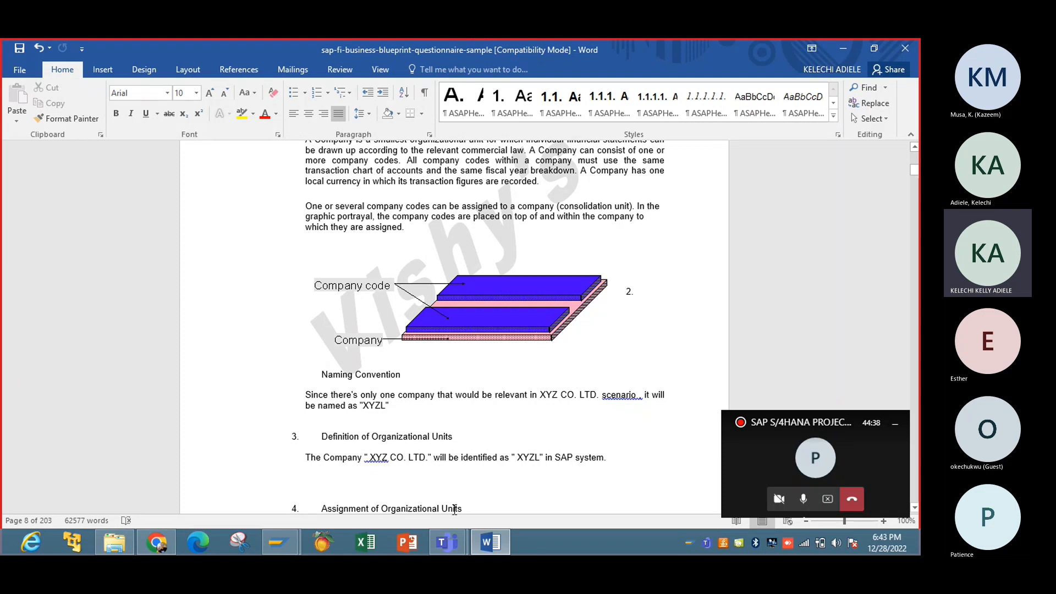
{"action": "left_click", "coordinate": [448, 552]}
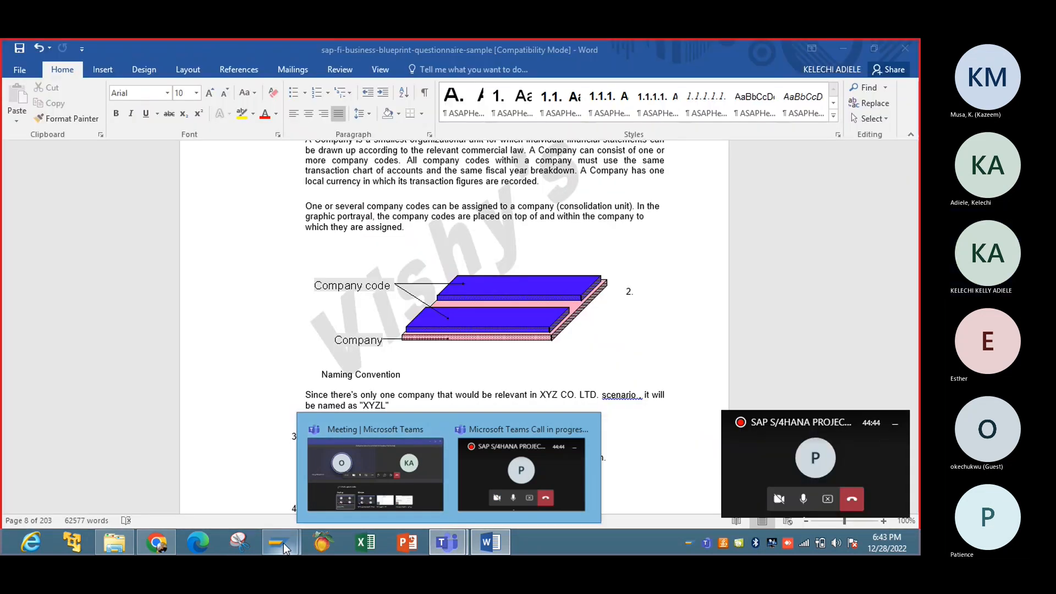
{"action": "mouse_move", "coordinate": [283, 543]}
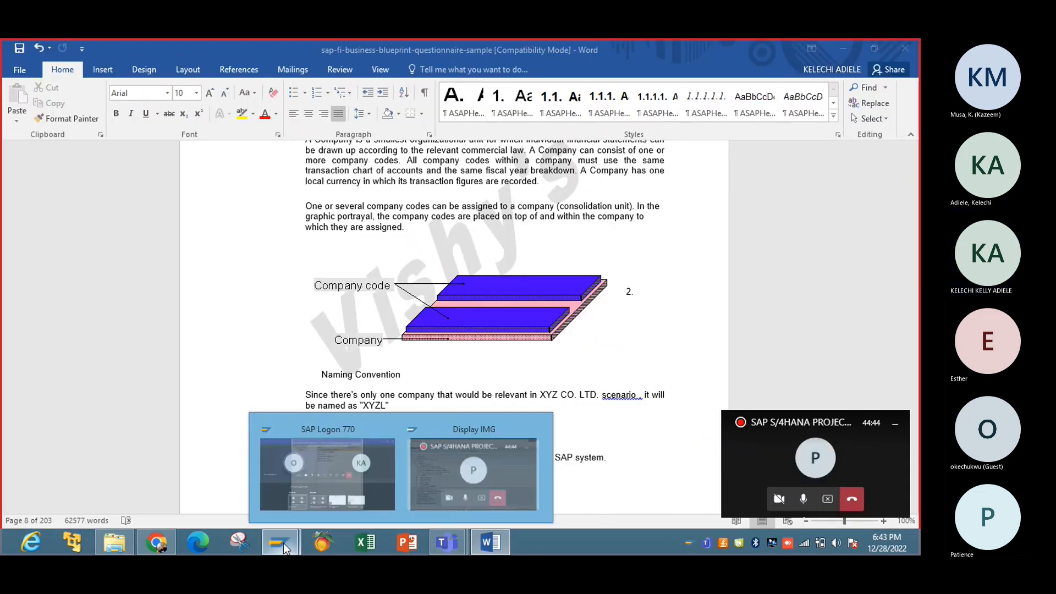
{"action": "left_click", "coordinate": [325, 484]}
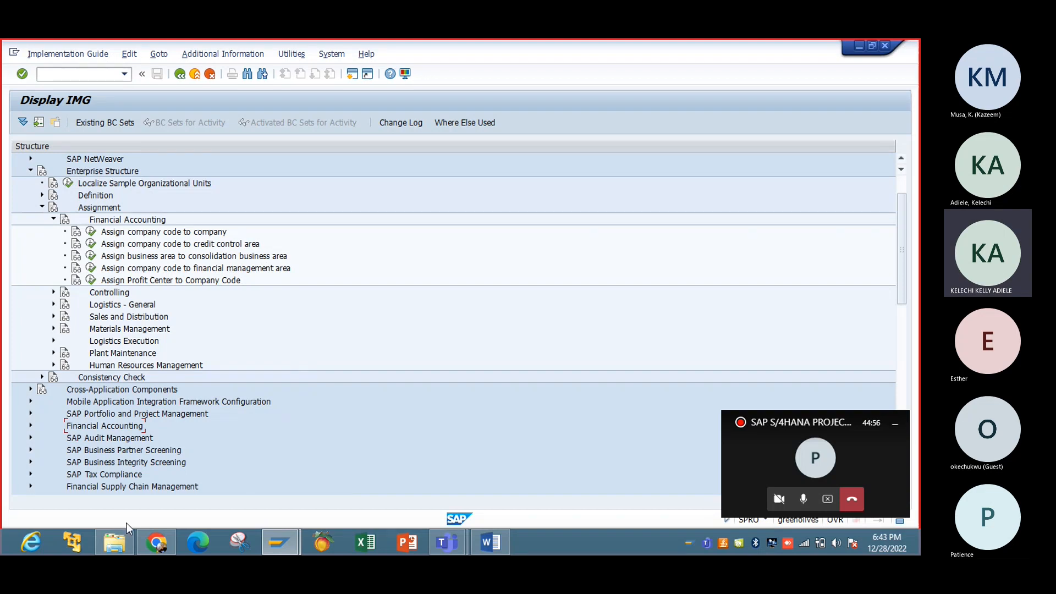
Step: Open Google search in a new Chrome tab
{"action": "left_click", "coordinate": [156, 543]}
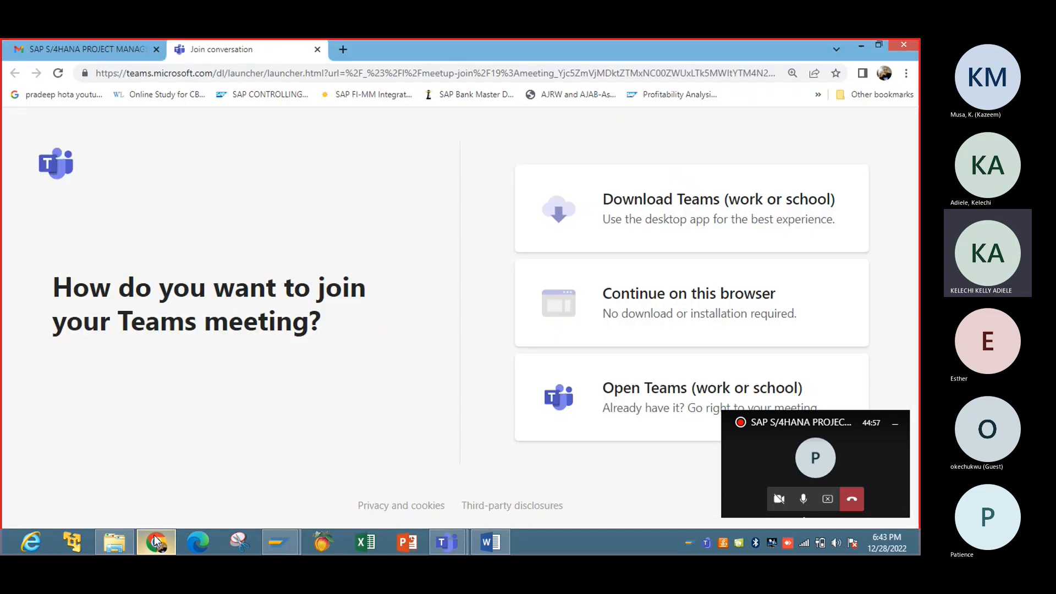
{"action": "key", "text": "ctrl+t"}
{"action": "left_click", "coordinate": [351, 319]}
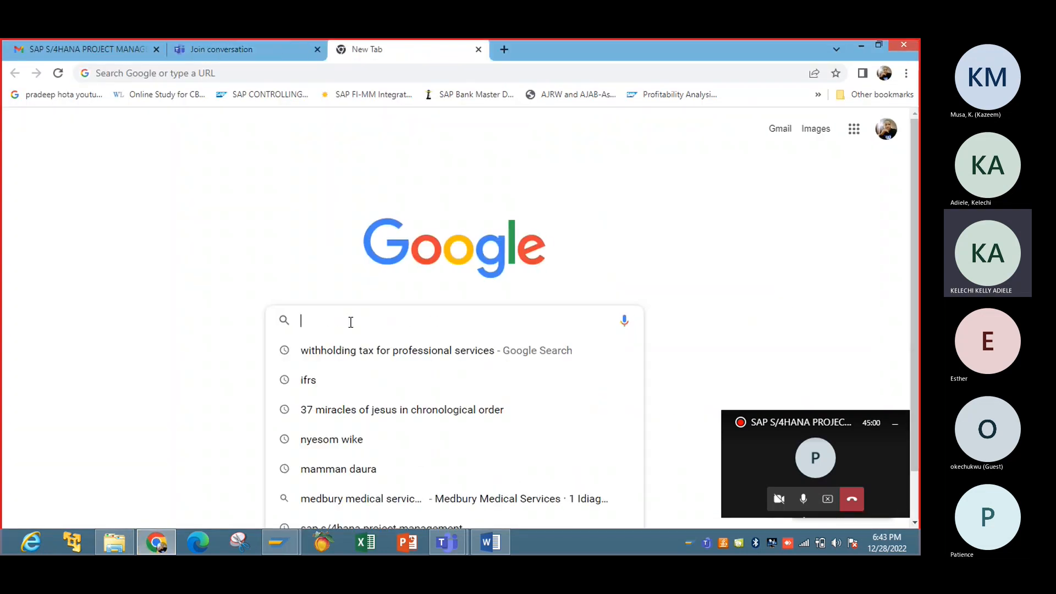
{"action": "type", "text": "goo"}
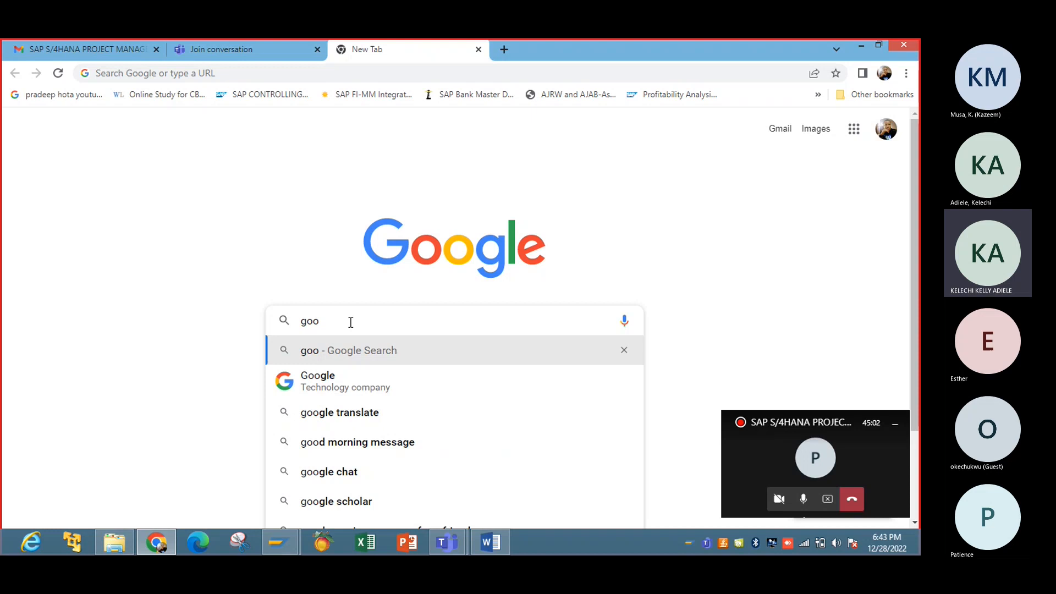
{"action": "left_click", "coordinate": [348, 375]}
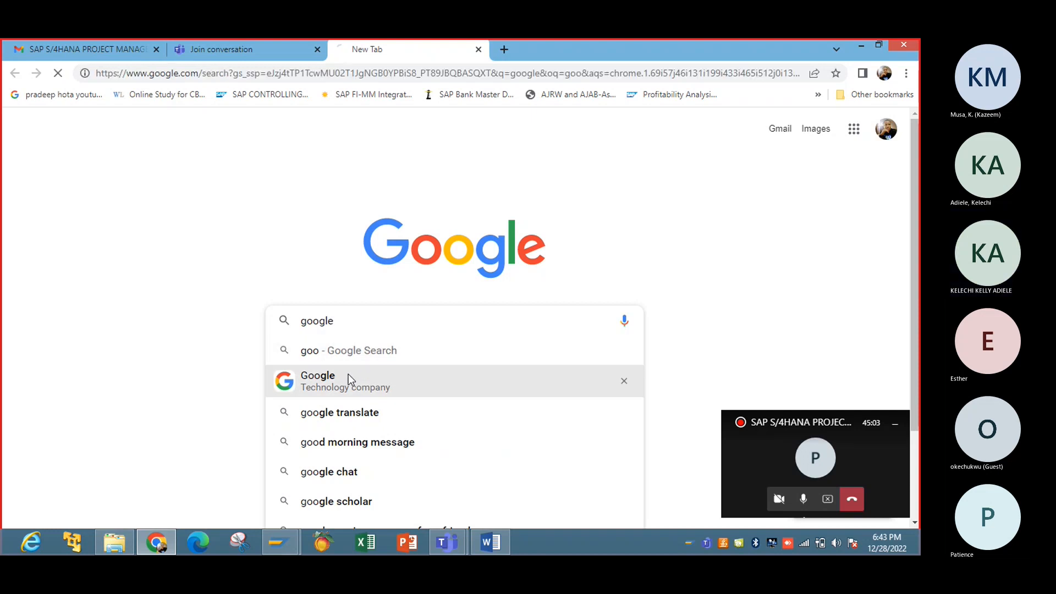
Step: Search 'organisational structure', then refine the query to 'organisation structure for sap fico'
{"action": "left_click", "coordinate": [264, 146]}
{"action": "key", "text": "BackSpace"}
{"action": "key", "text": "BackSpace"}
{"action": "key", "text": "BackSpace"}
{"action": "key", "text": "BackSpace"}
{"action": "key", "text": "BackSpace"}
{"action": "key", "text": "BackSpace"}
{"action": "type", "text": "org"}
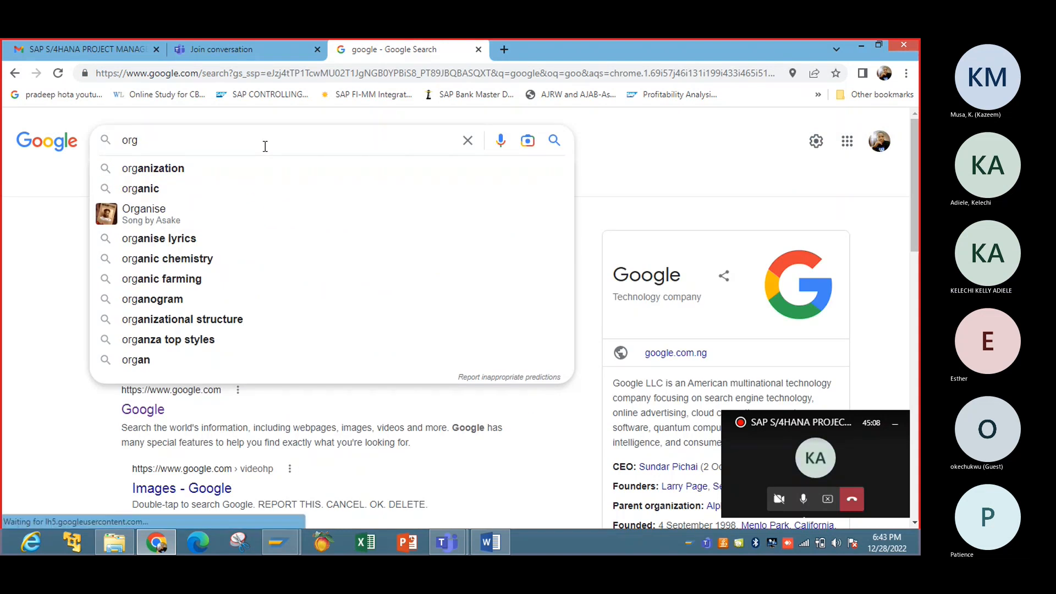
{"action": "type", "text": "anisat"}
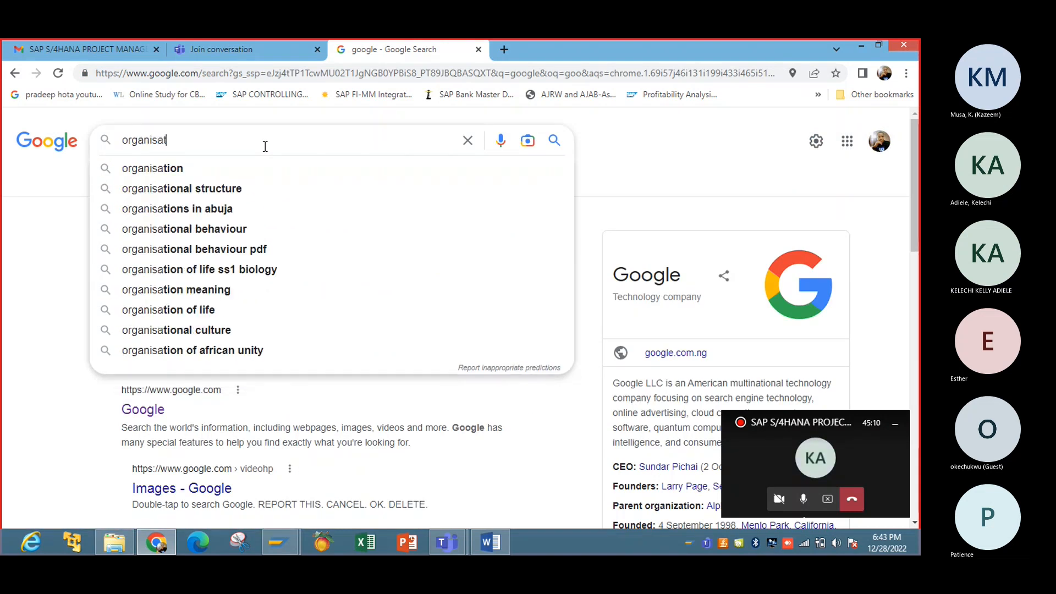
{"action": "type", "text": "iona"}
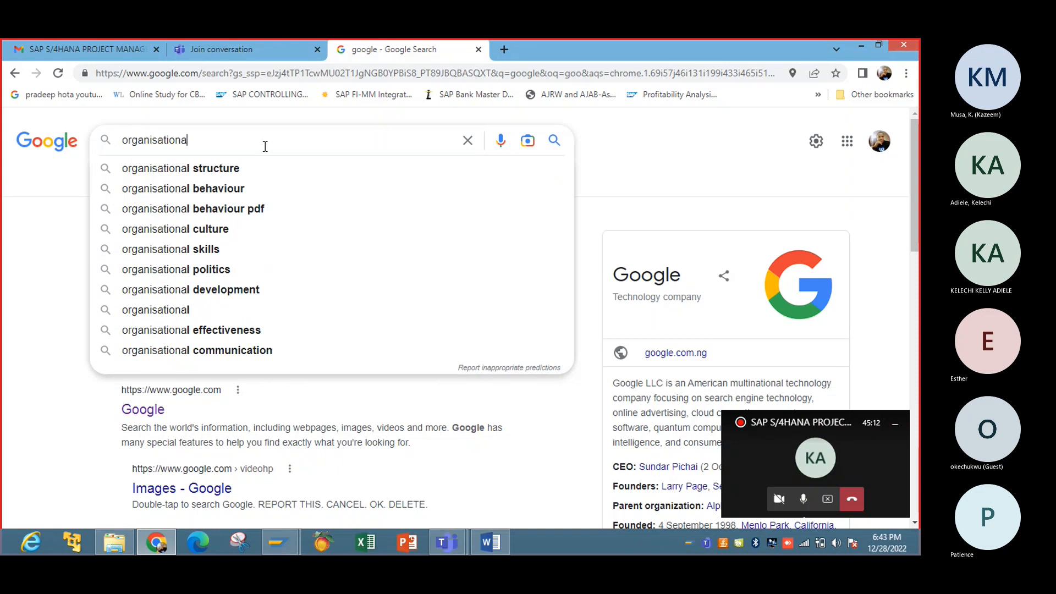
{"action": "left_click", "coordinate": [253, 167]}
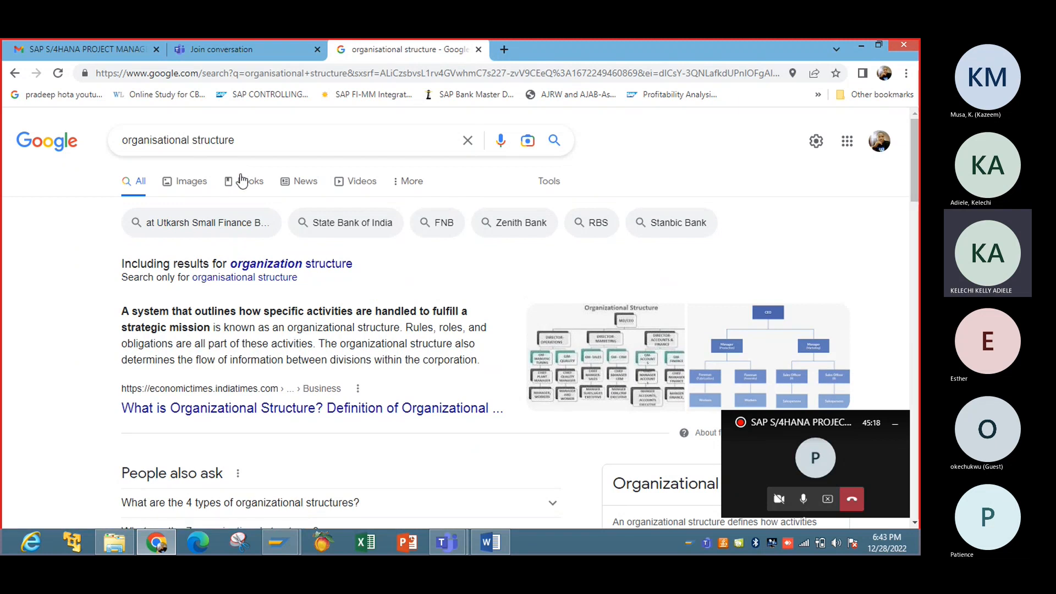
{"action": "left_click", "coordinate": [240, 142]}
{"action": "type", "text": "f"}
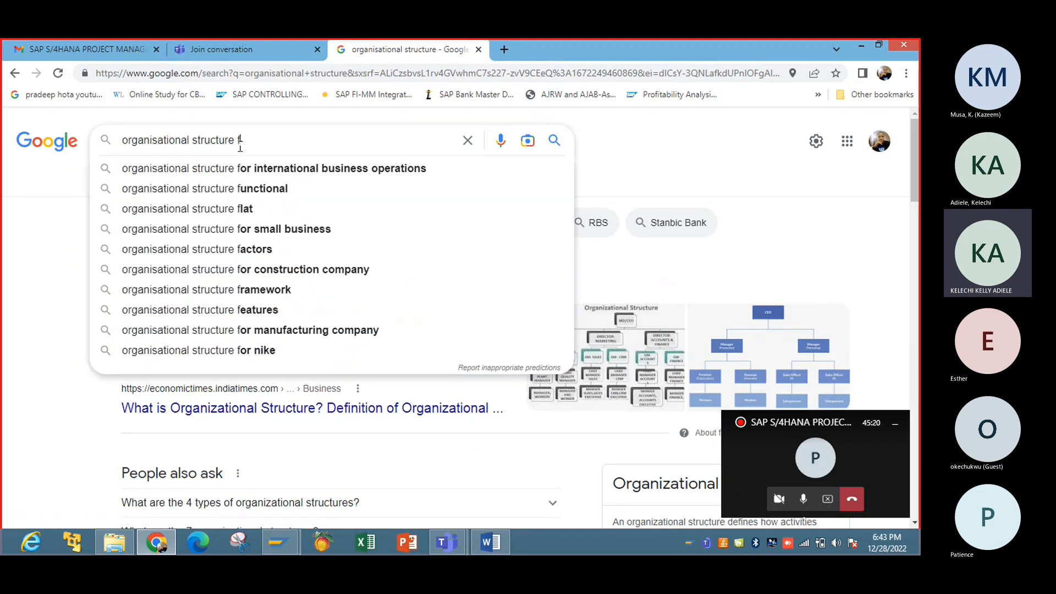
{"action": "type", "text": "or sap"}
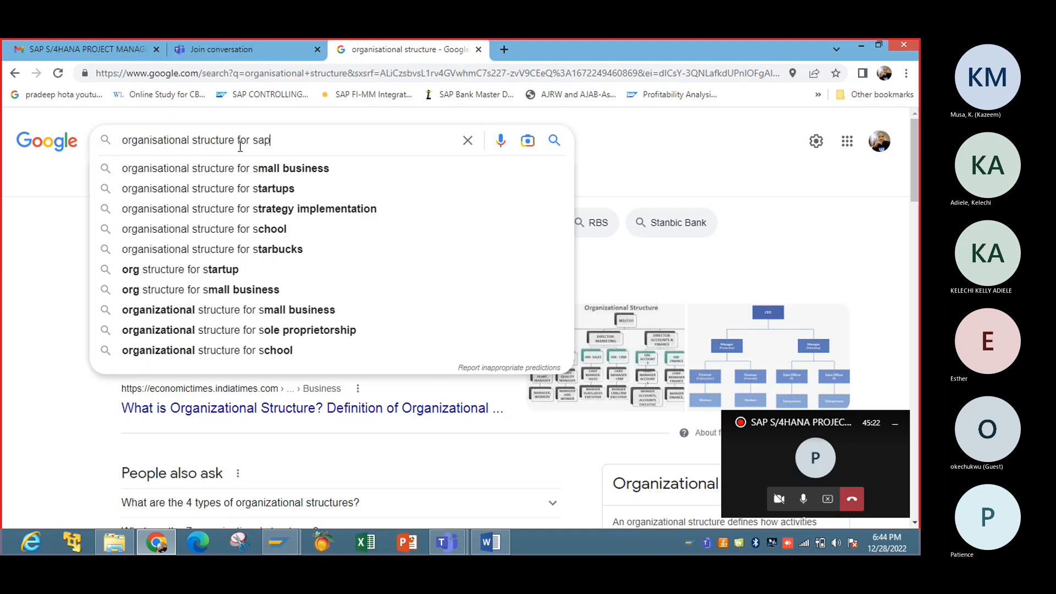
{"action": "type", "text": " fi"}
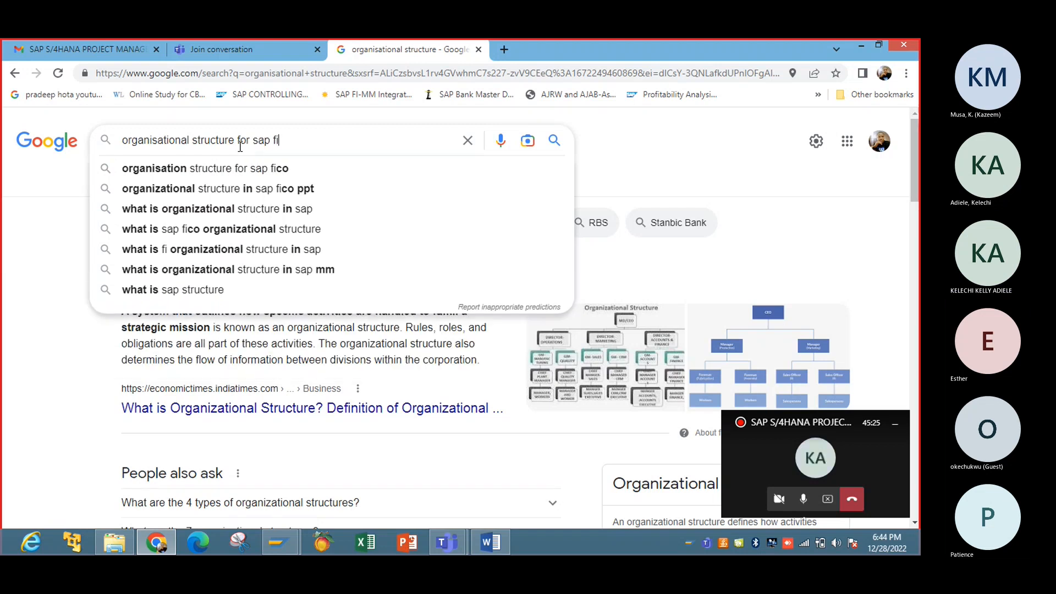
{"action": "left_click", "coordinate": [242, 168]}
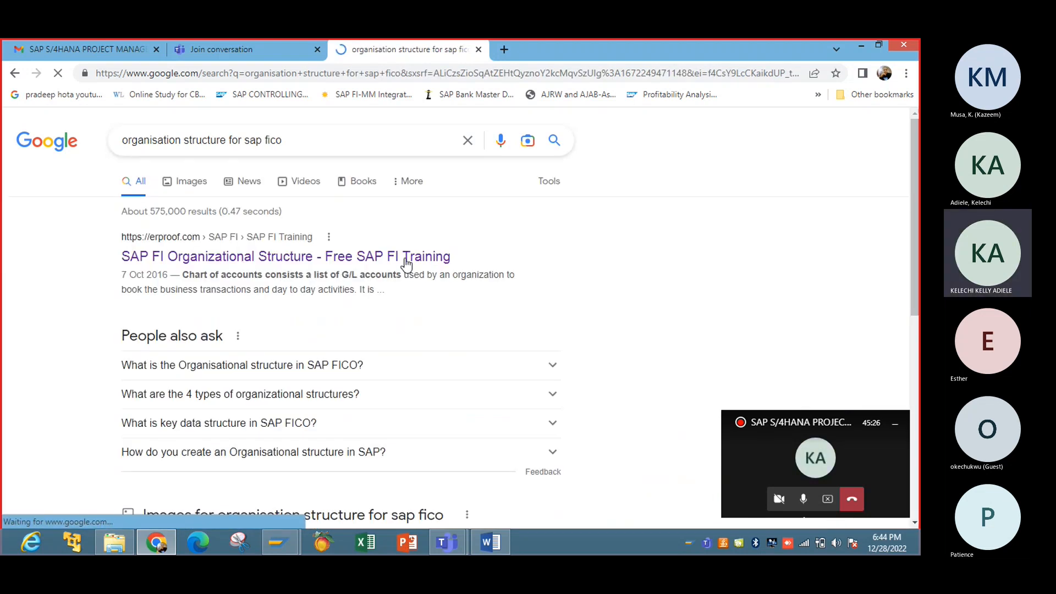
Step: In Google Images, preview the SAP Blogs Financial Enterprise Structure diagram and copy it
{"action": "left_click", "coordinate": [182, 188]}
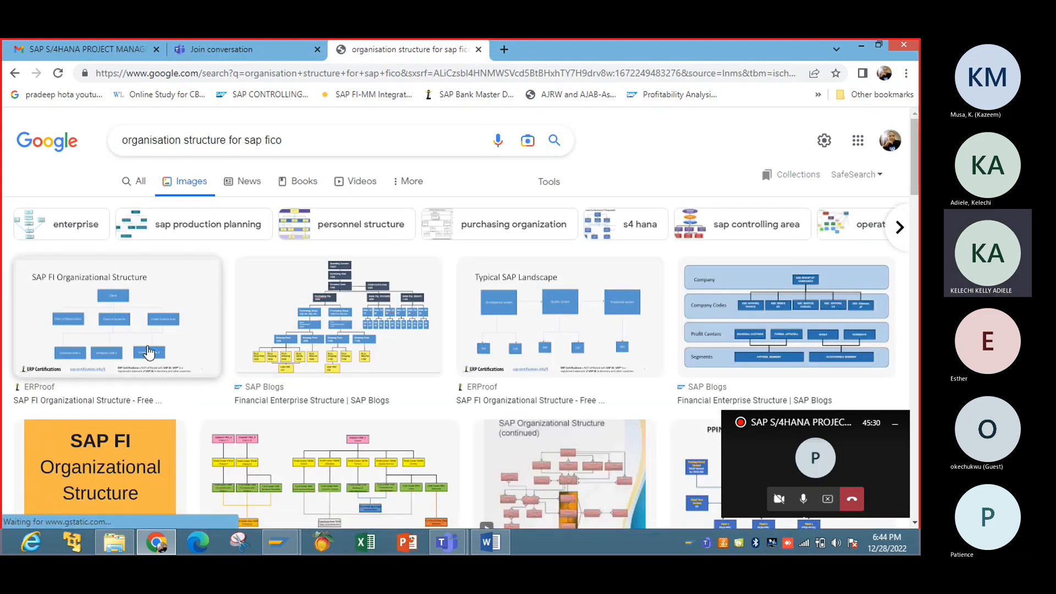
{"action": "left_click", "coordinate": [149, 352]}
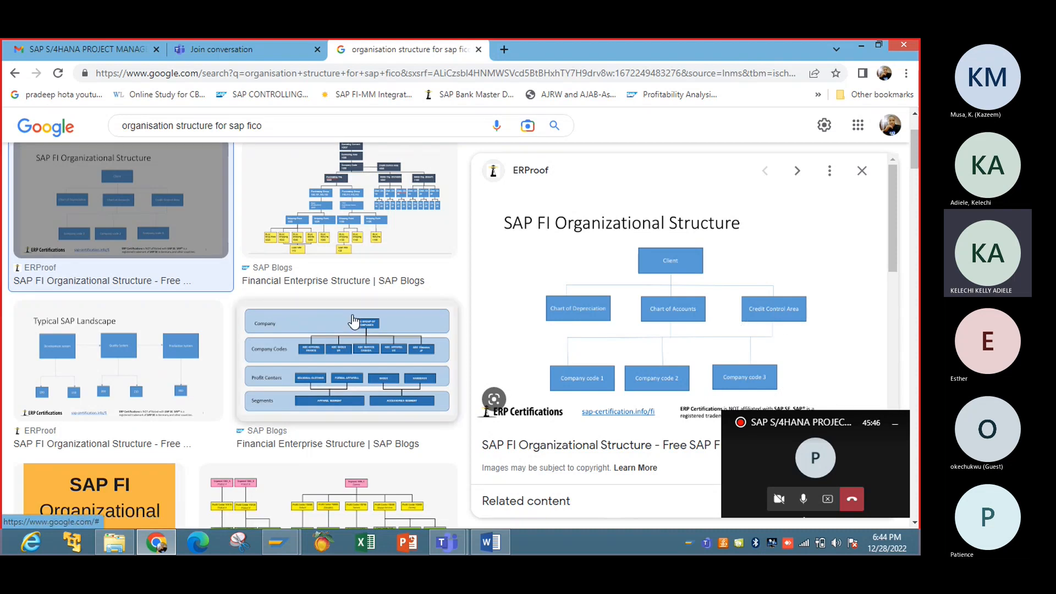
{"action": "left_click", "coordinate": [369, 345]}
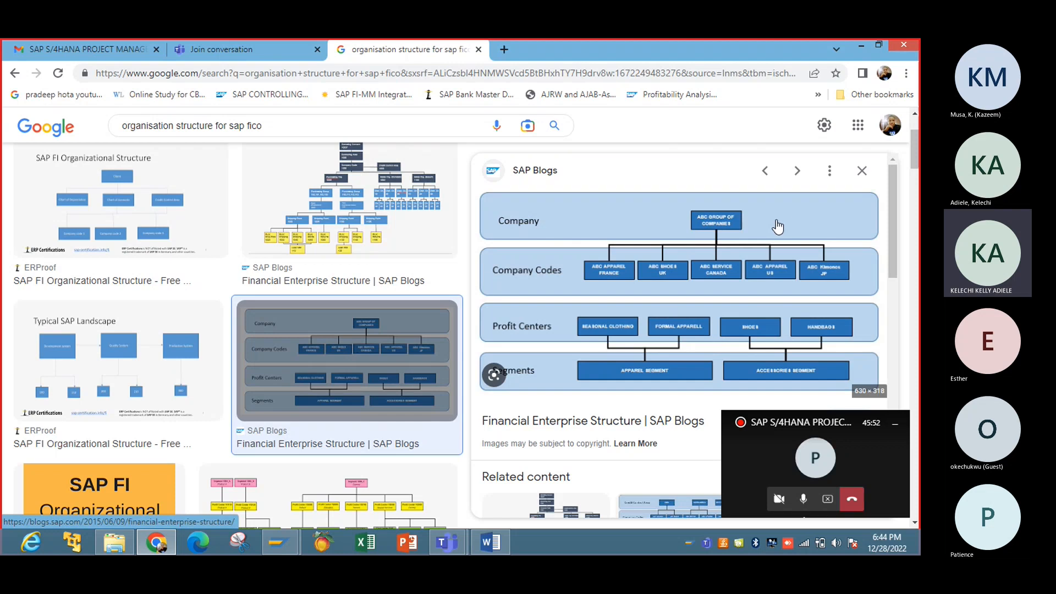
{"action": "right_click", "coordinate": [734, 222]}
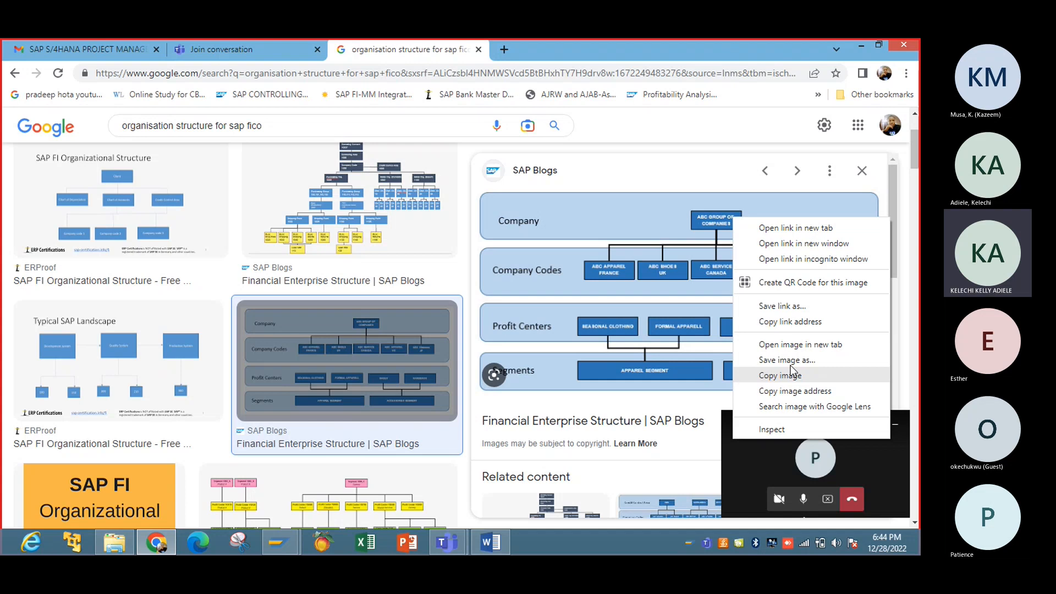
{"action": "left_click", "coordinate": [807, 377]}
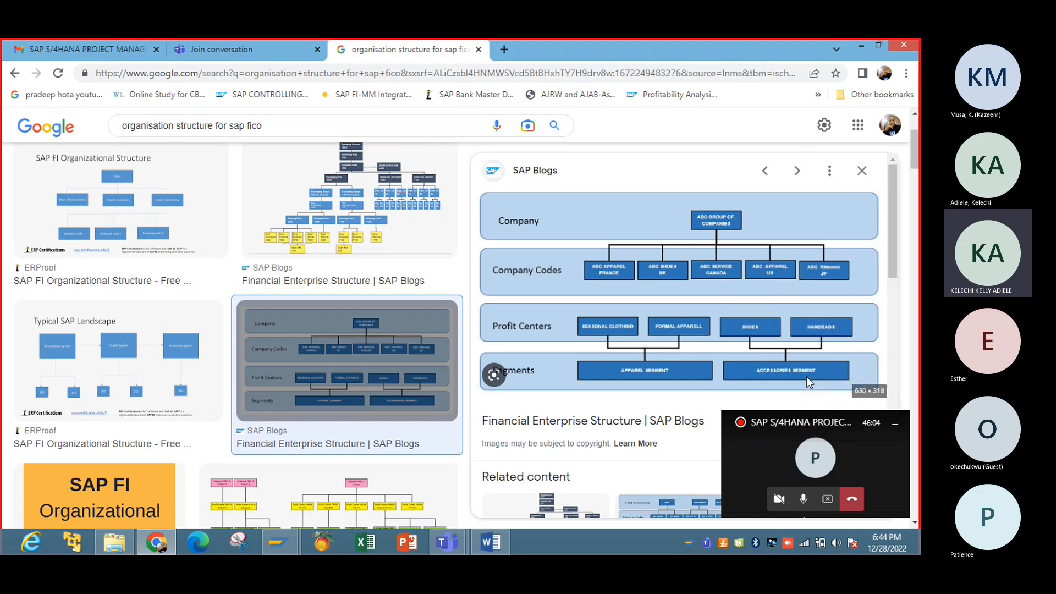
Step: Paste the copied diagram on a new line above the old company code graphic in Word
{"action": "left_click", "coordinate": [866, 46]}
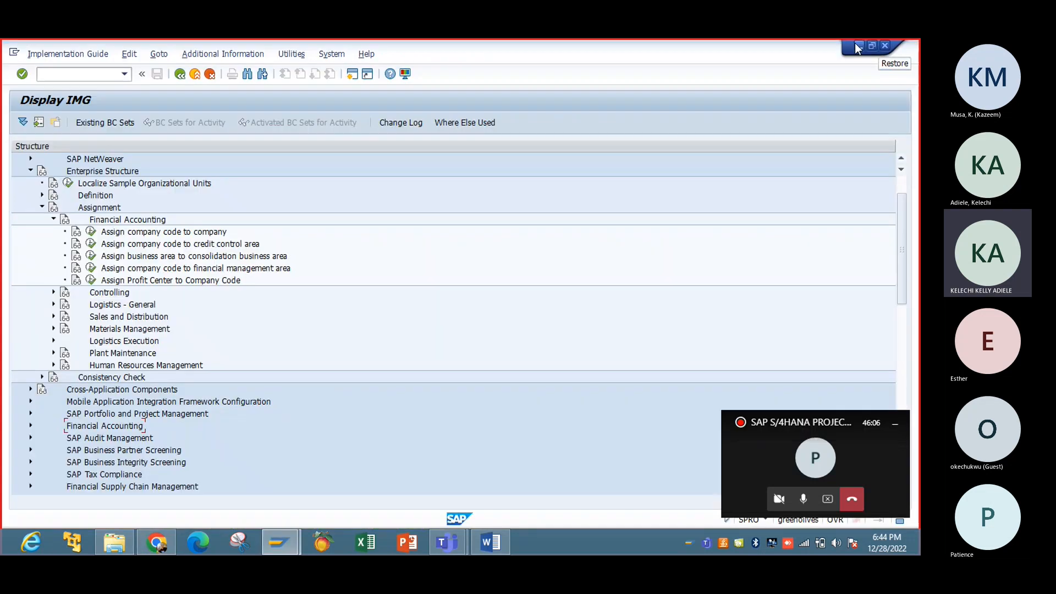
{"action": "left_click", "coordinate": [856, 44]}
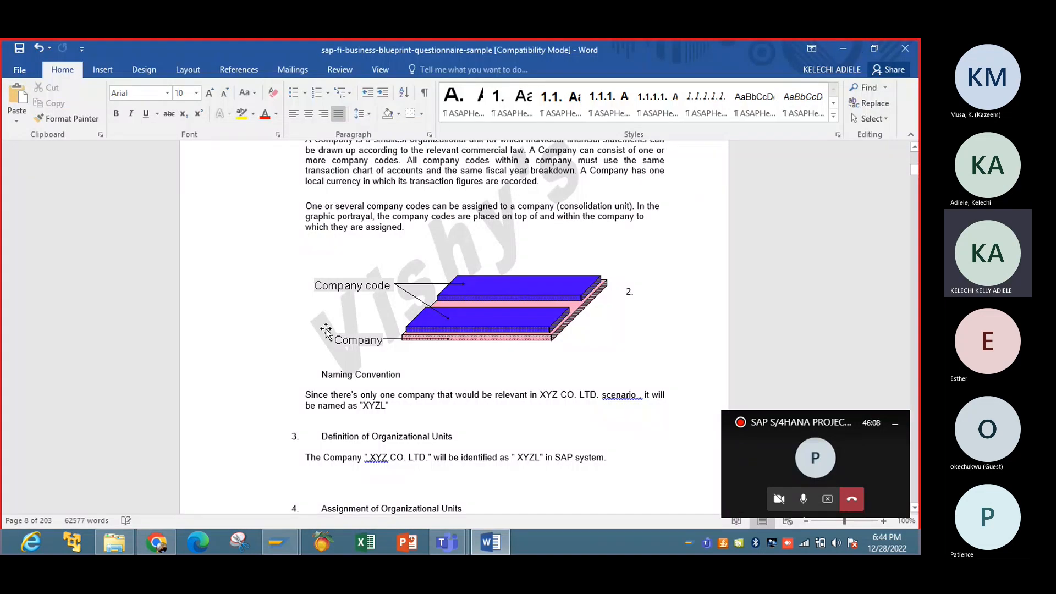
{"action": "left_click", "coordinate": [327, 270]}
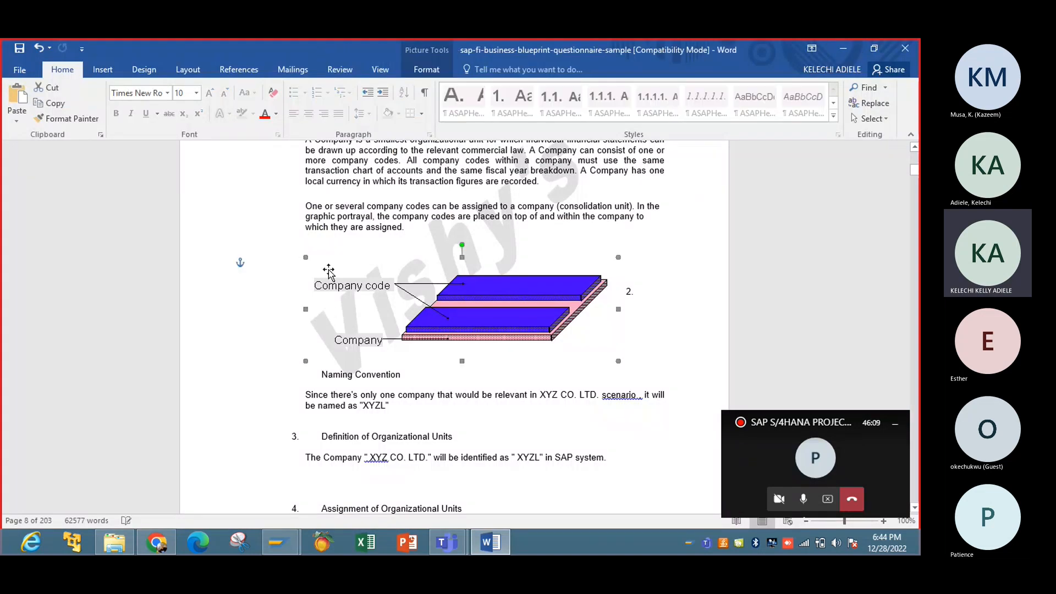
{"action": "left_click", "coordinate": [434, 227]}
{"action": "key", "text": "Return"}
{"action": "key", "text": "Return"}
{"action": "key", "text": "Return"}
{"action": "key", "text": "Return"}
{"action": "key", "text": "Return"}
{"action": "key", "text": "Return"}
{"action": "key", "text": "Return"}
{"action": "key", "text": "Return"}
{"action": "key", "text": "Return"}
{"action": "key", "text": "Return"}
{"action": "key", "text": "Return"}
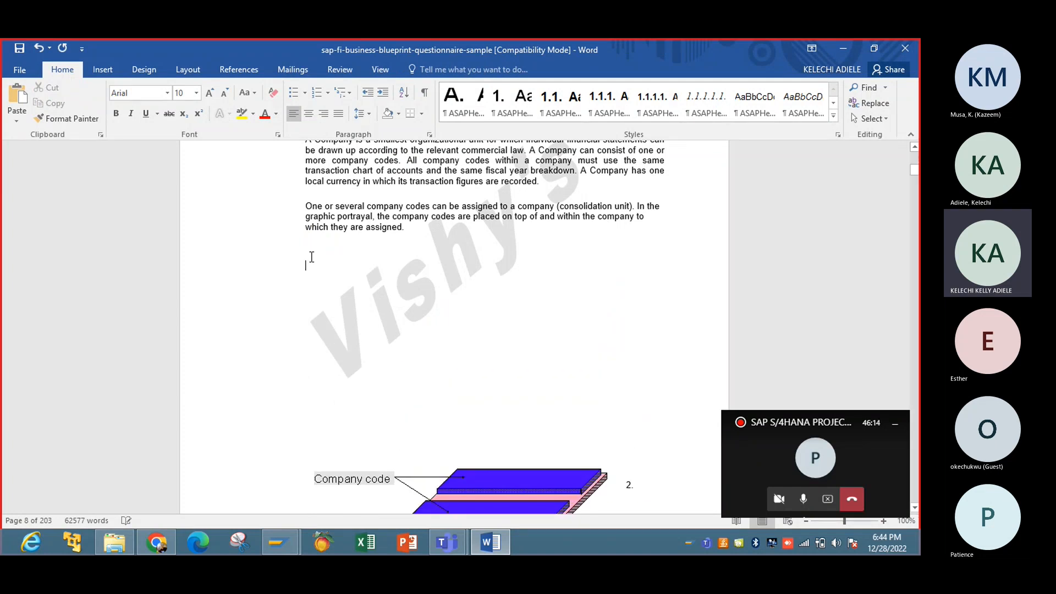
{"action": "right_click", "coordinate": [312, 257]}
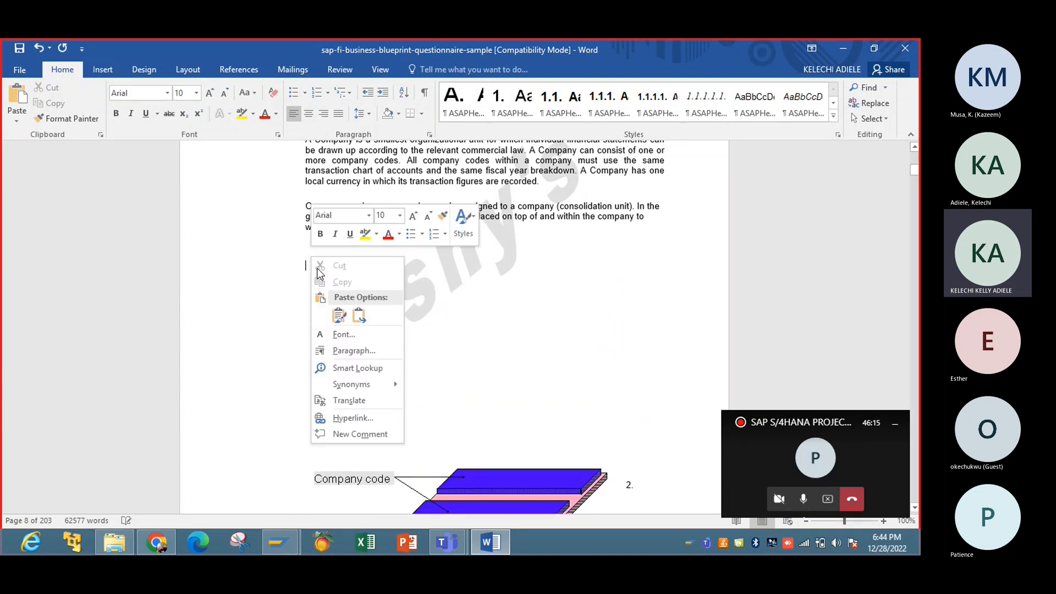
{"action": "left_click", "coordinate": [359, 316]}
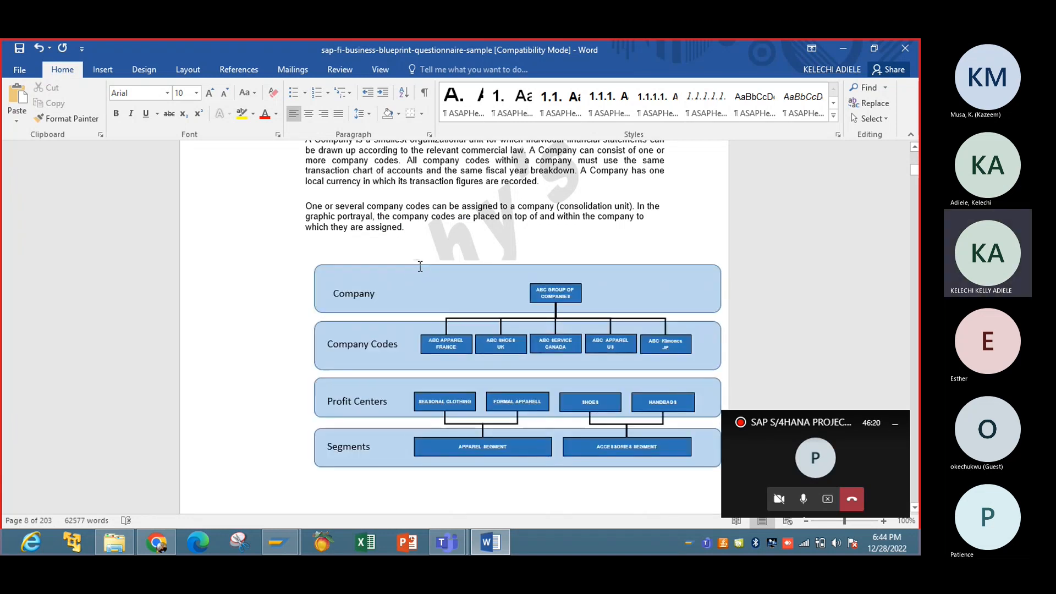
Step: Centre the pasted diagram on the page, undoing an accidental resize
{"action": "left_click", "coordinate": [390, 264]}
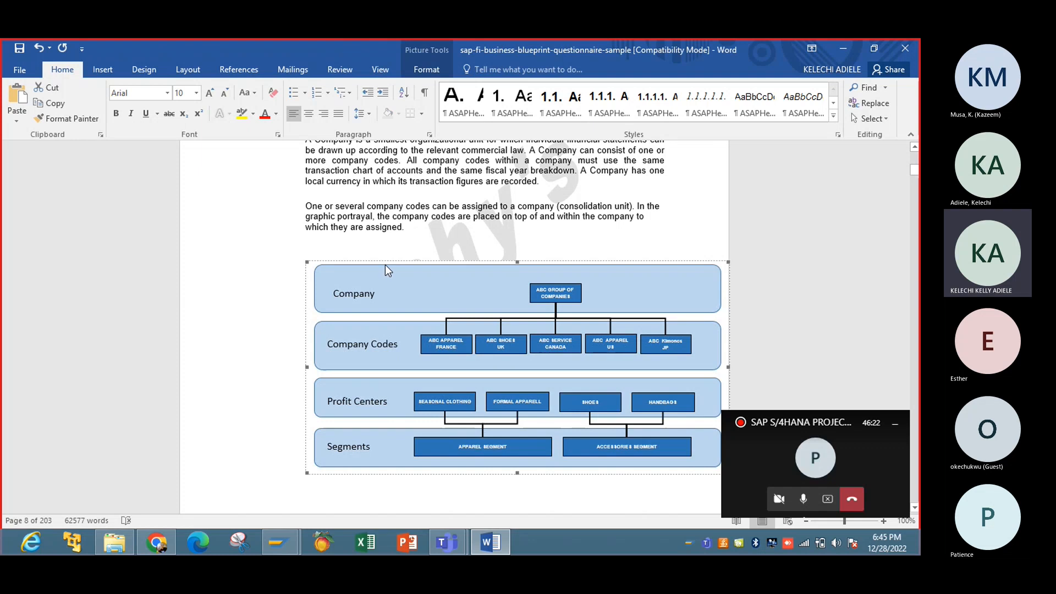
{"action": "left_click", "coordinate": [309, 115]}
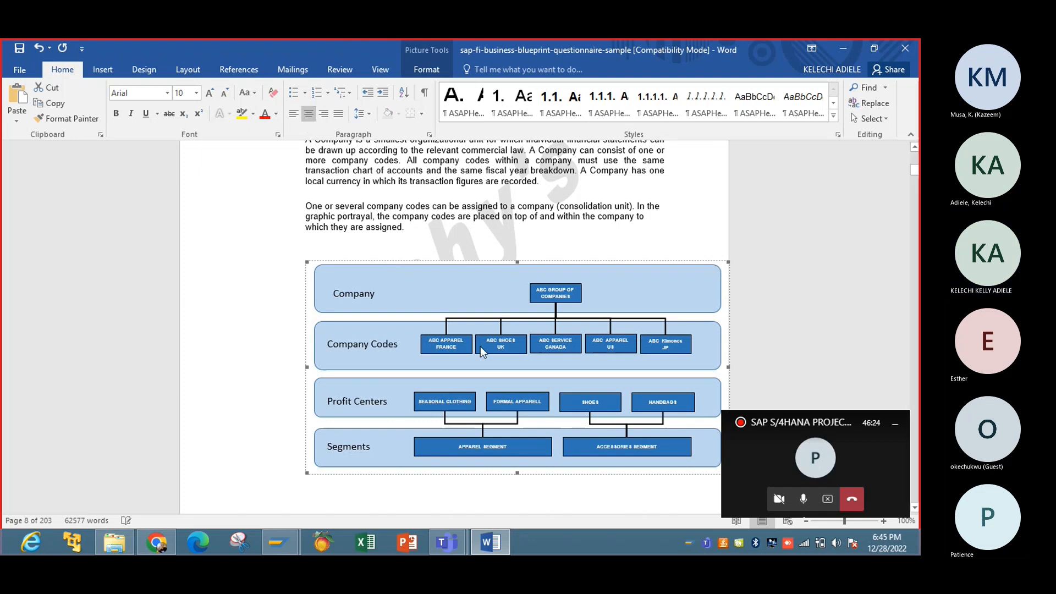
{"action": "left_click_drag", "start_coordinate": [307, 268], "coordinate": [271, 250]}
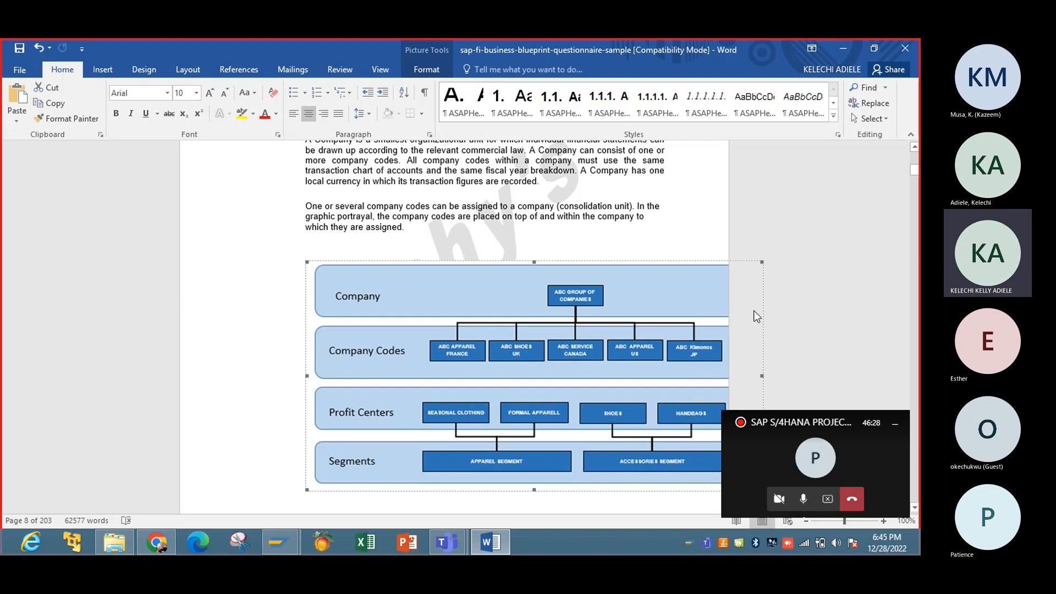
{"action": "left_click", "coordinate": [39, 50]}
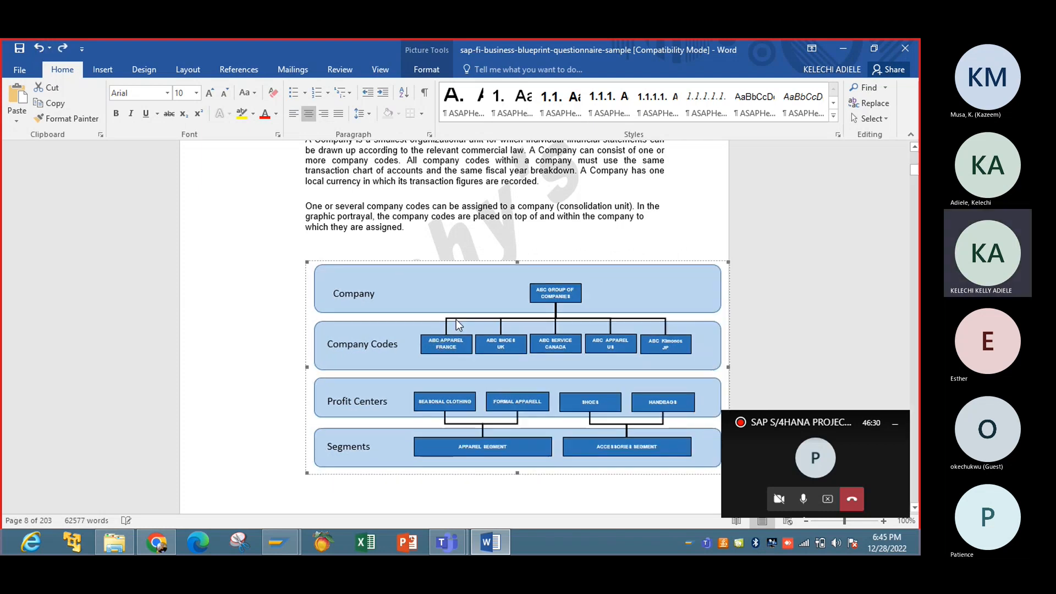
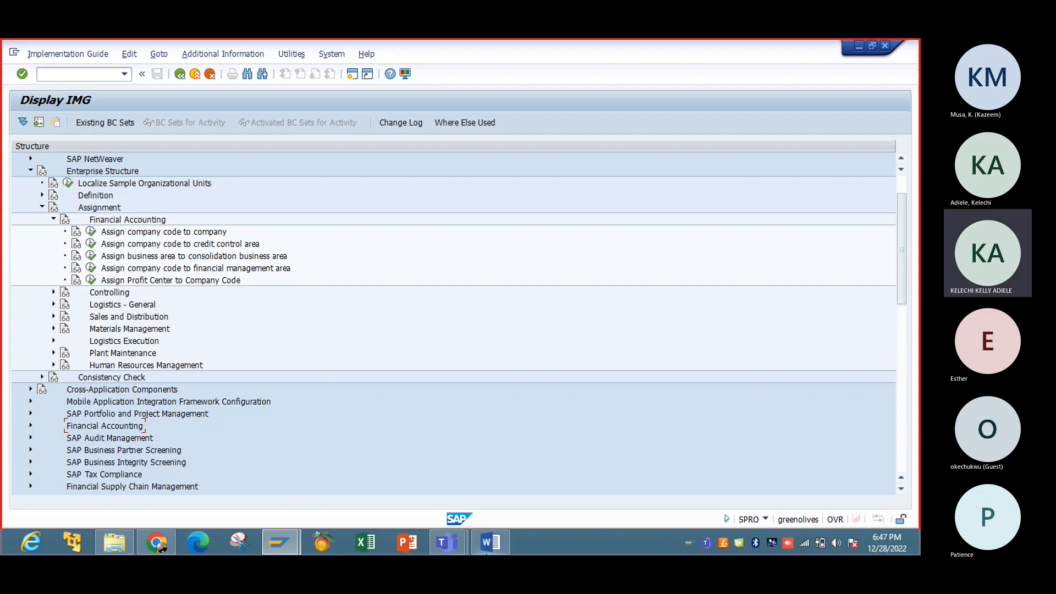
Step: Open the company code to company assignments and position the list on company code IBTC
{"action": "left_click", "coordinate": [489, 545]}
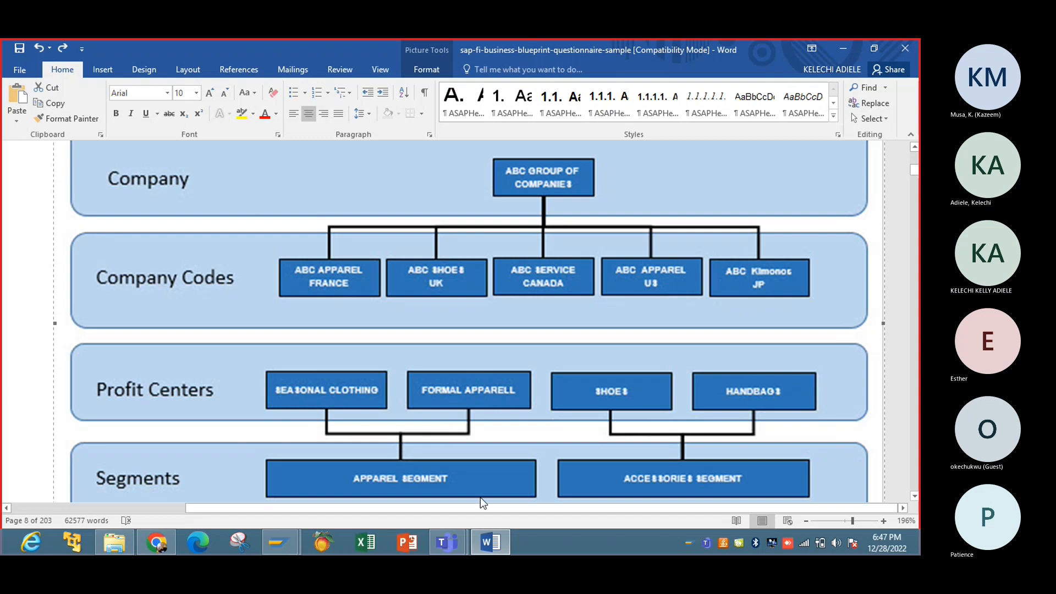
{"action": "left_click", "coordinate": [280, 542]}
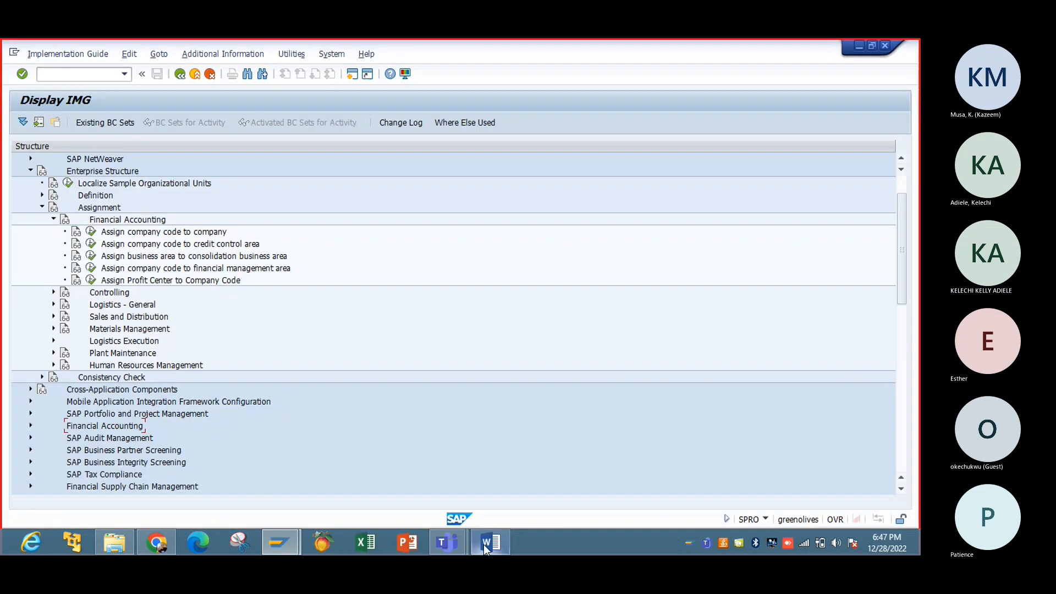
{"action": "left_click", "coordinate": [91, 233]}
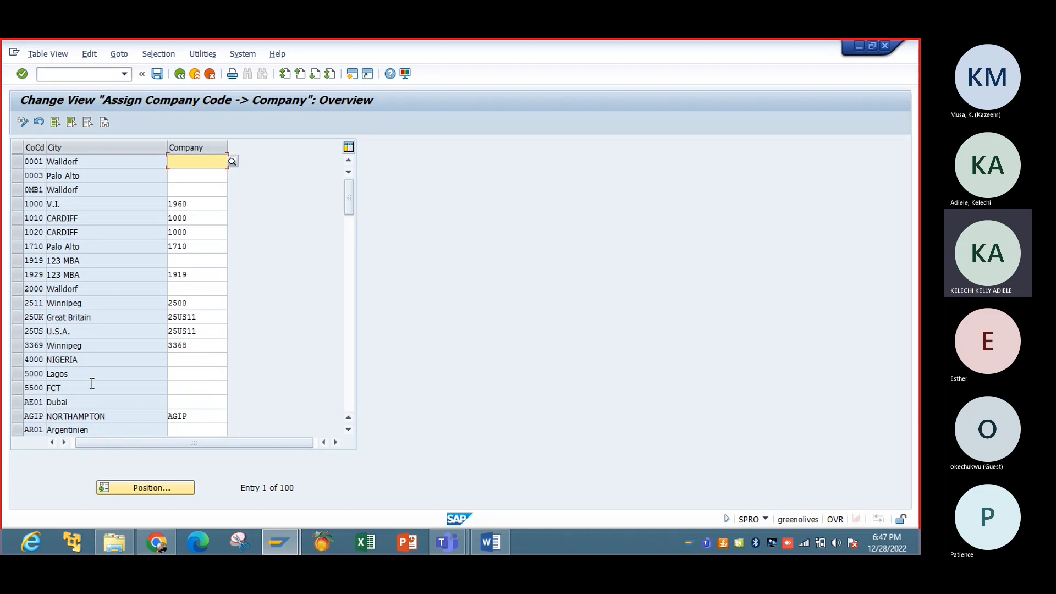
{"action": "left_click", "coordinate": [154, 488]}
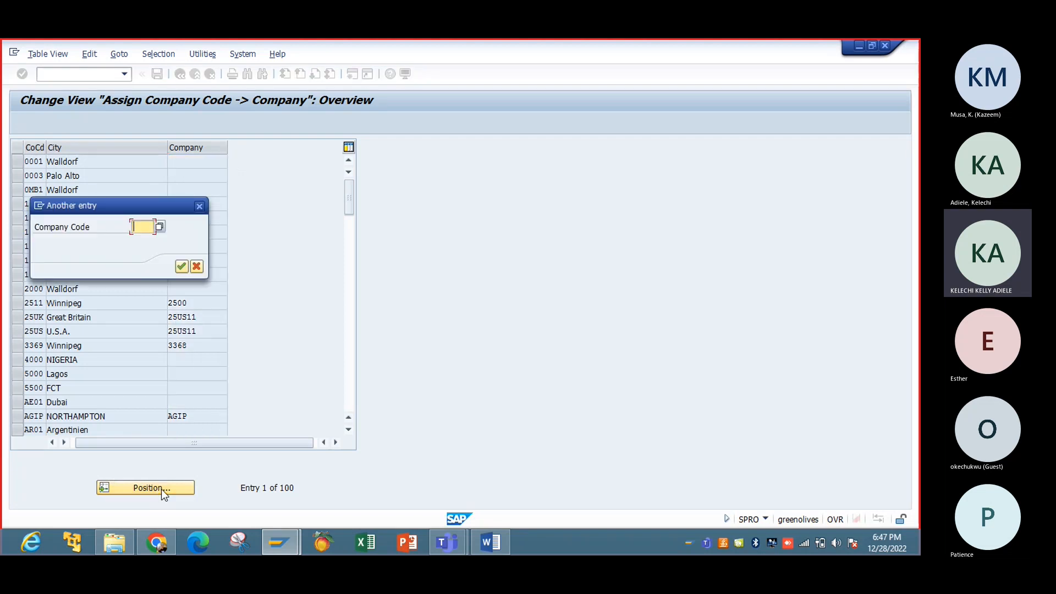
{"action": "type", "text": "IBTC"}
{"action": "key", "text": "Return"}
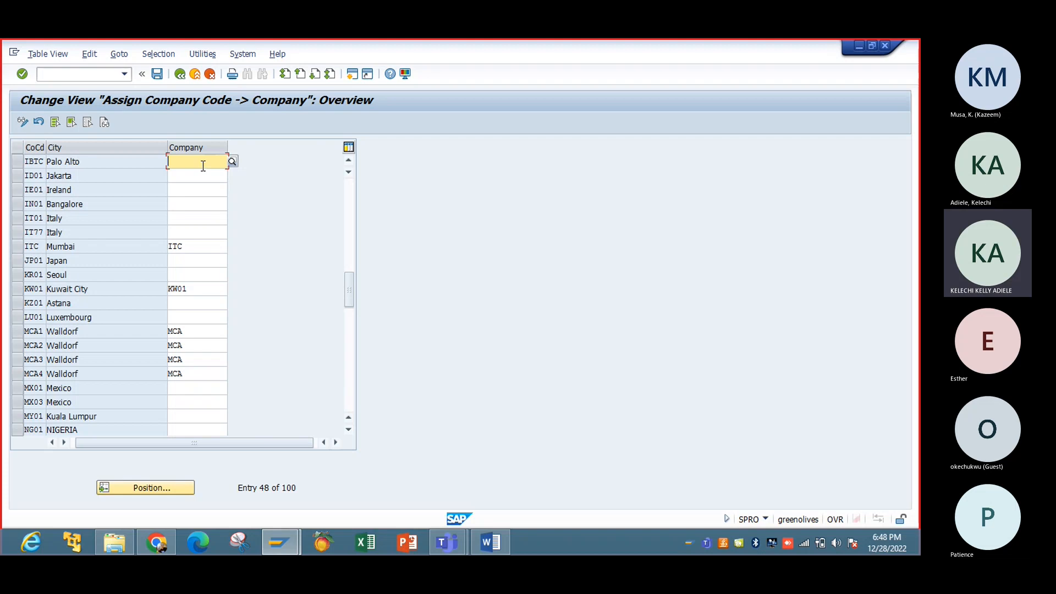
Step: Assign company IBTC to company code IBTC and save it under new request 'Assignment'
{"action": "left_click", "coordinate": [235, 161]}
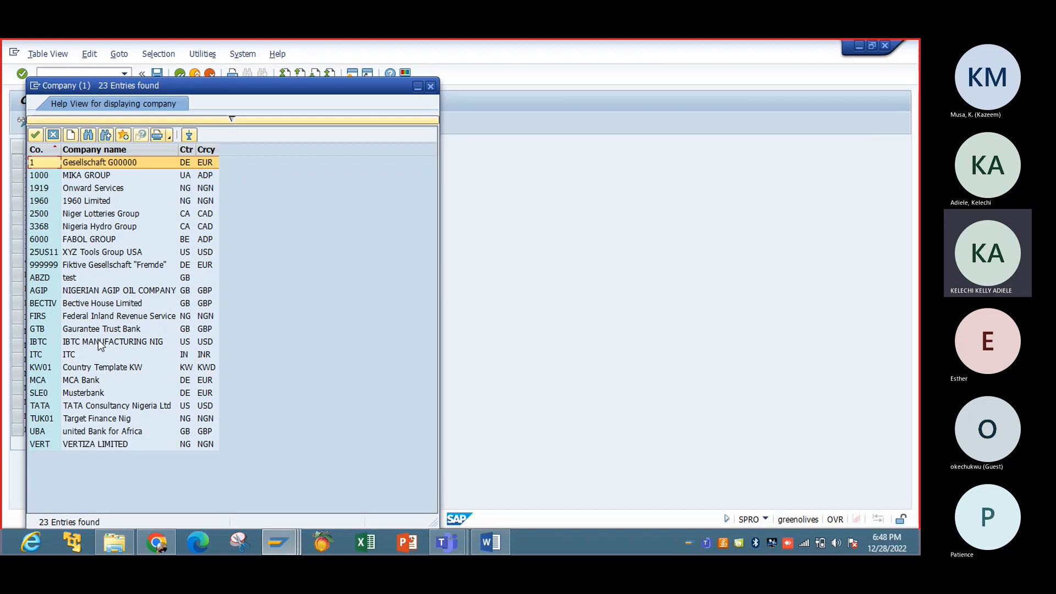
{"action": "double_click", "coordinate": [89, 341]}
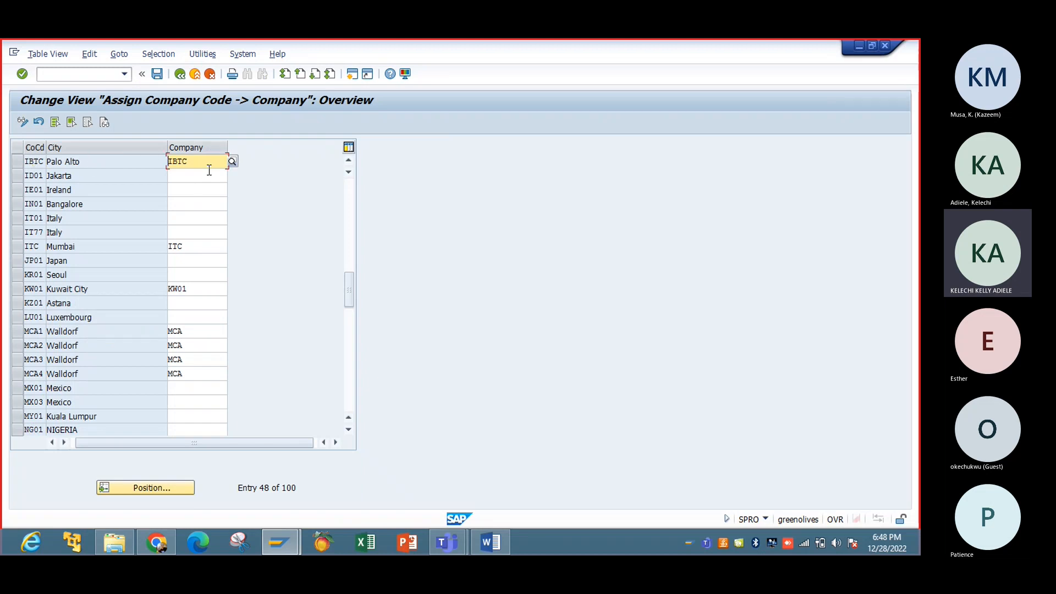
{"action": "left_click", "coordinate": [158, 74]}
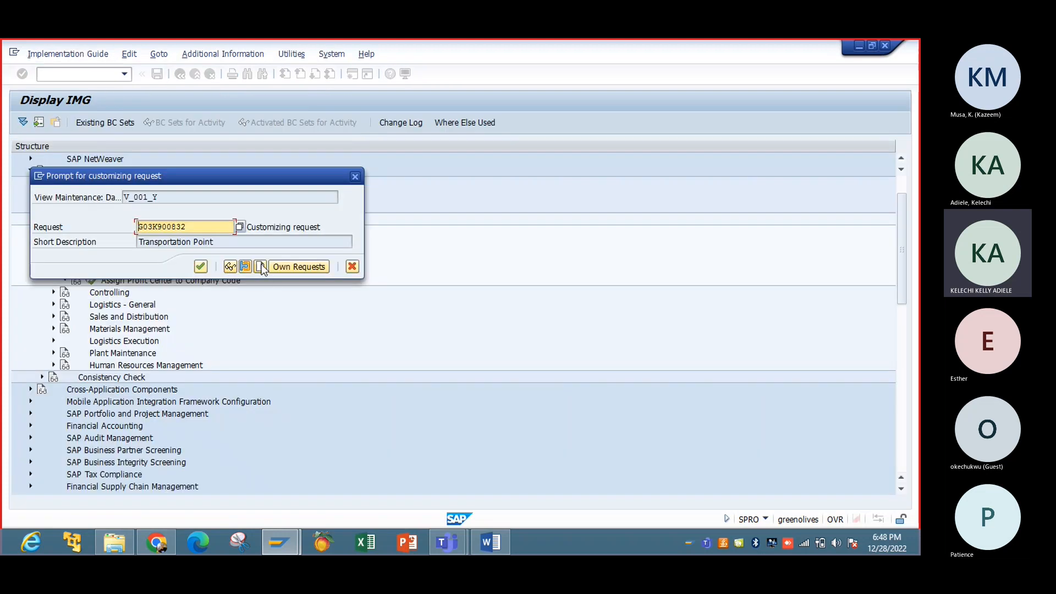
{"action": "left_click", "coordinate": [261, 267]}
{"action": "type", "text": "Ass"}
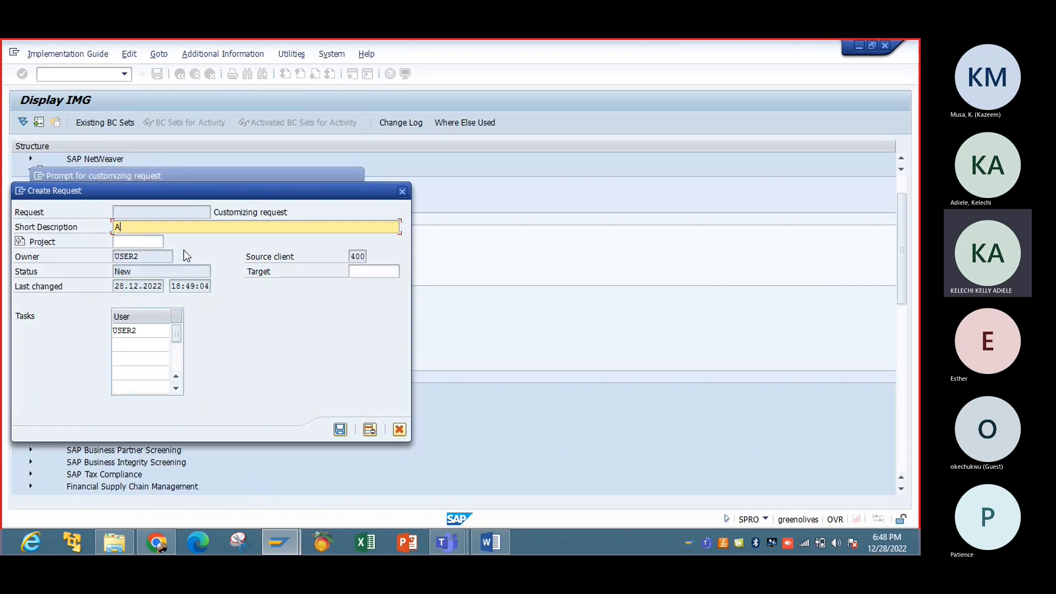
{"action": "type", "text": "ignment"}
{"action": "left_click", "coordinate": [341, 429]}
{"action": "left_click", "coordinate": [201, 267]}
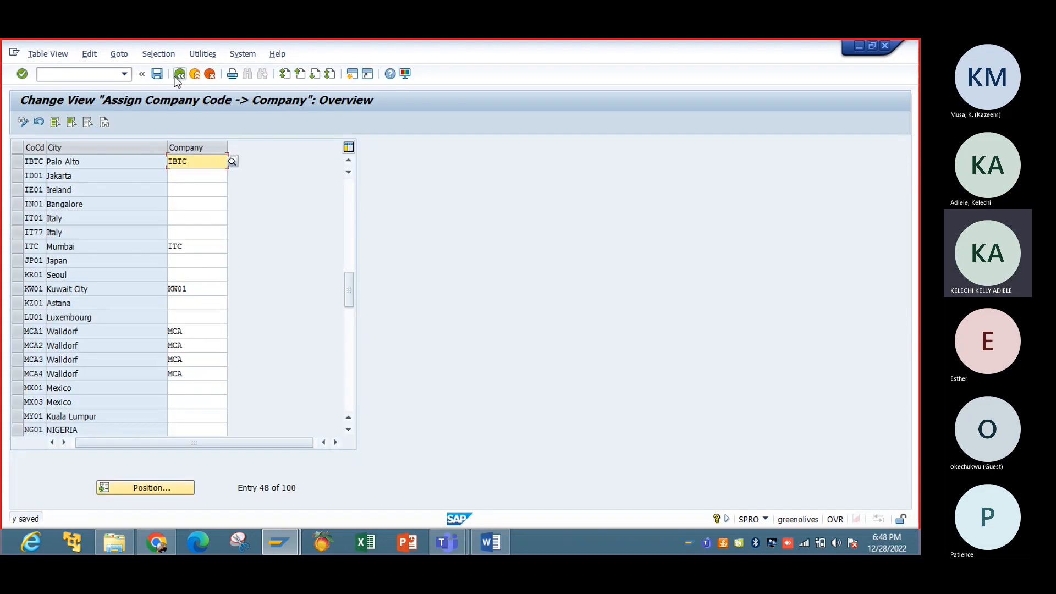
{"action": "left_click", "coordinate": [179, 75]}
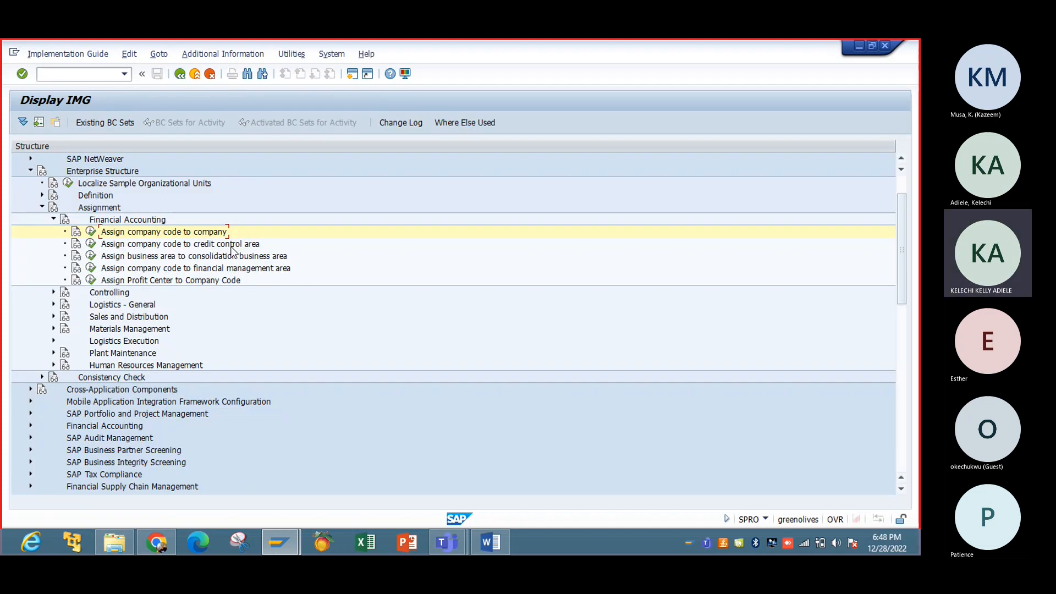
Step: Open the company code to credit control area table and position it on IBTC
{"action": "left_click", "coordinate": [92, 244]}
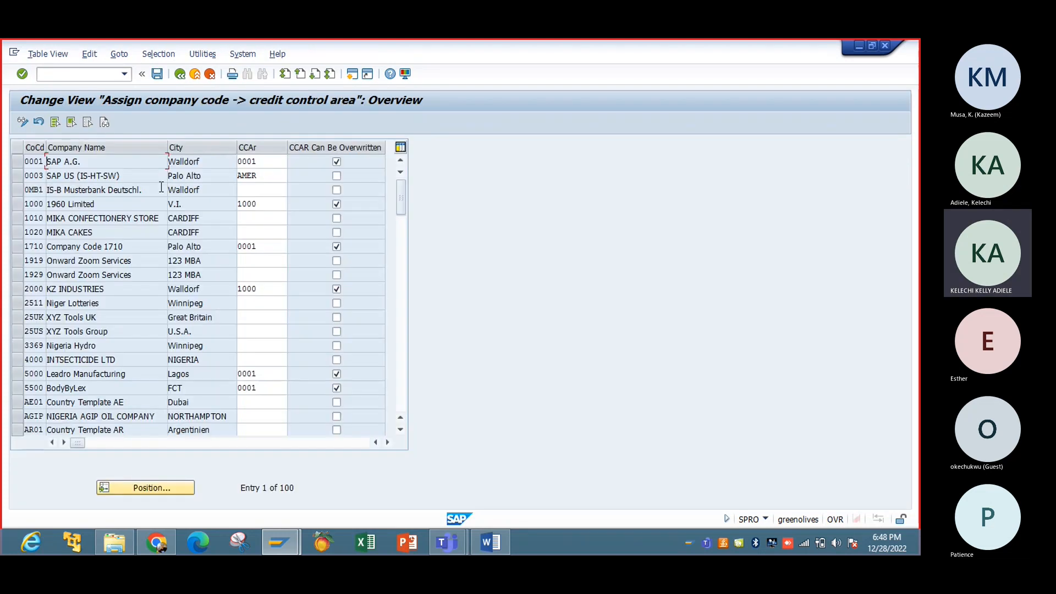
{"action": "left_click", "coordinate": [176, 484]}
{"action": "type", "text": "ibtc"}
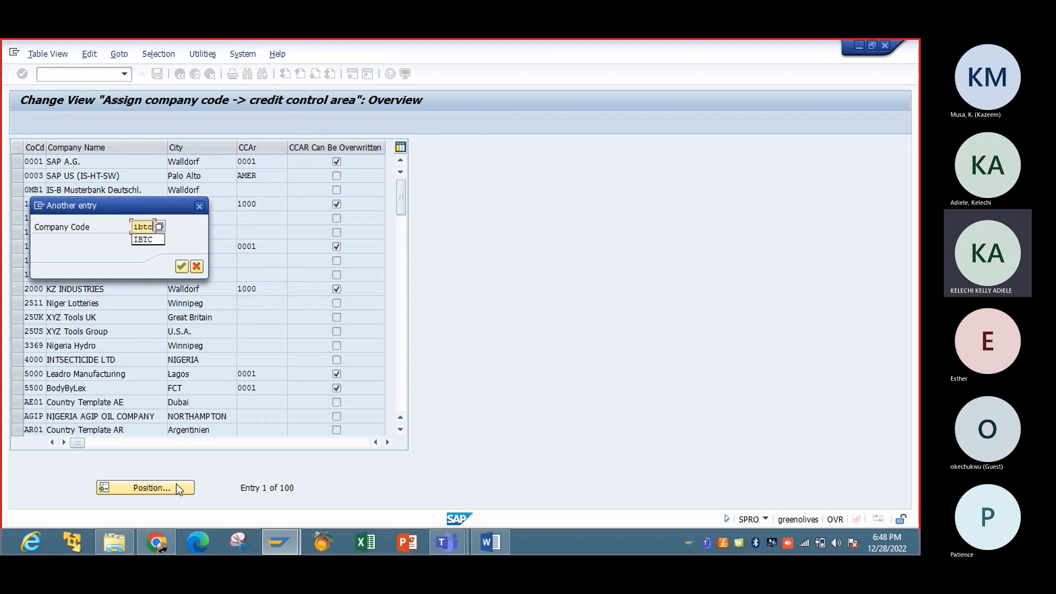
{"action": "key", "text": "Return"}
{"action": "key", "text": "Return"}
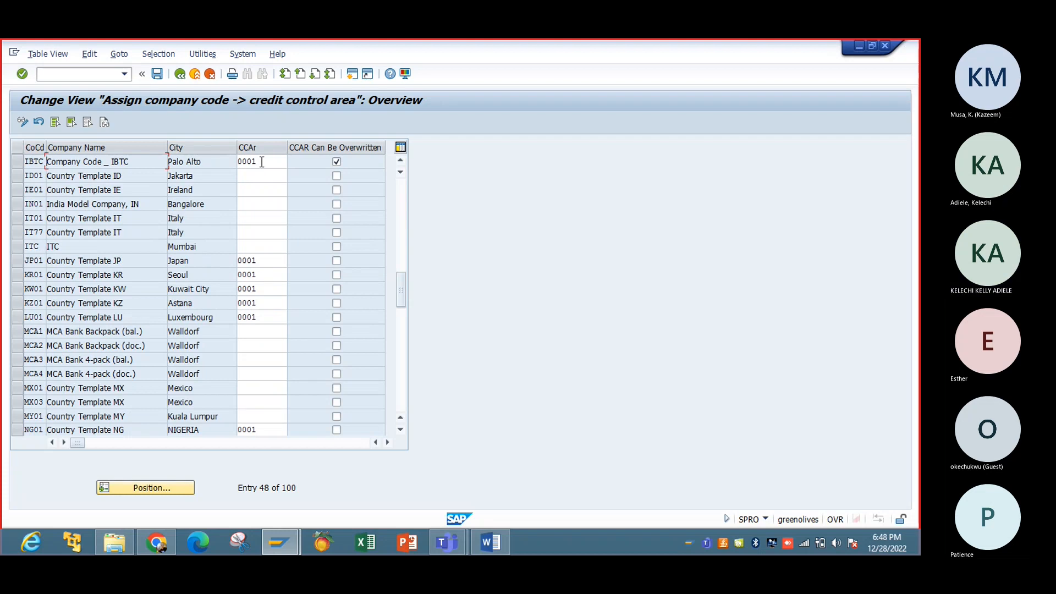
Step: Set IBTC's credit control area to IBTC, not overwritable, and save under the Assignment request
{"action": "left_click", "coordinate": [266, 162]}
{"action": "left_click", "coordinate": [292, 161]}
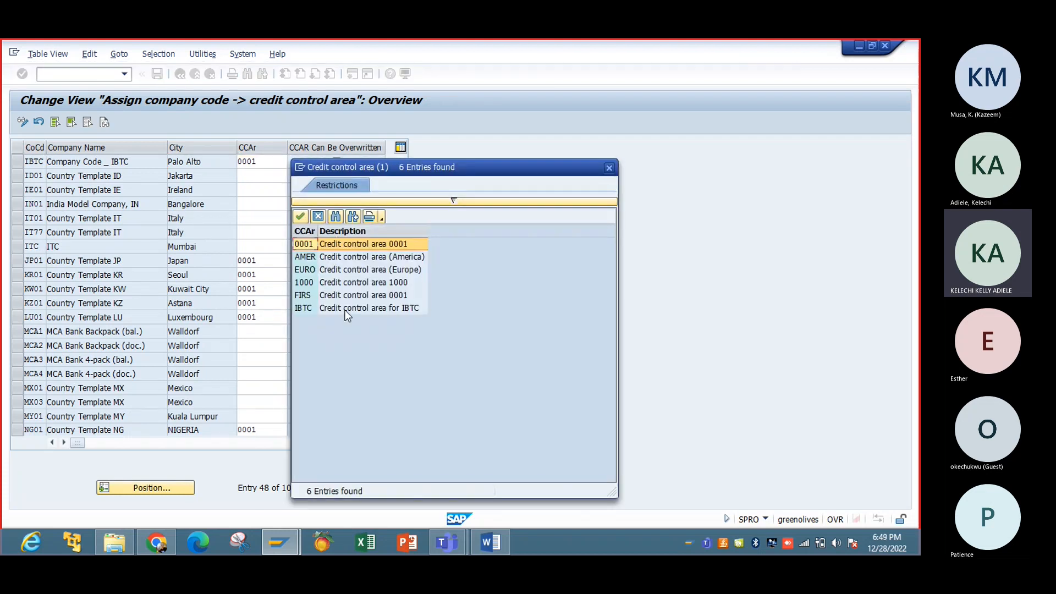
{"action": "double_click", "coordinate": [361, 307]}
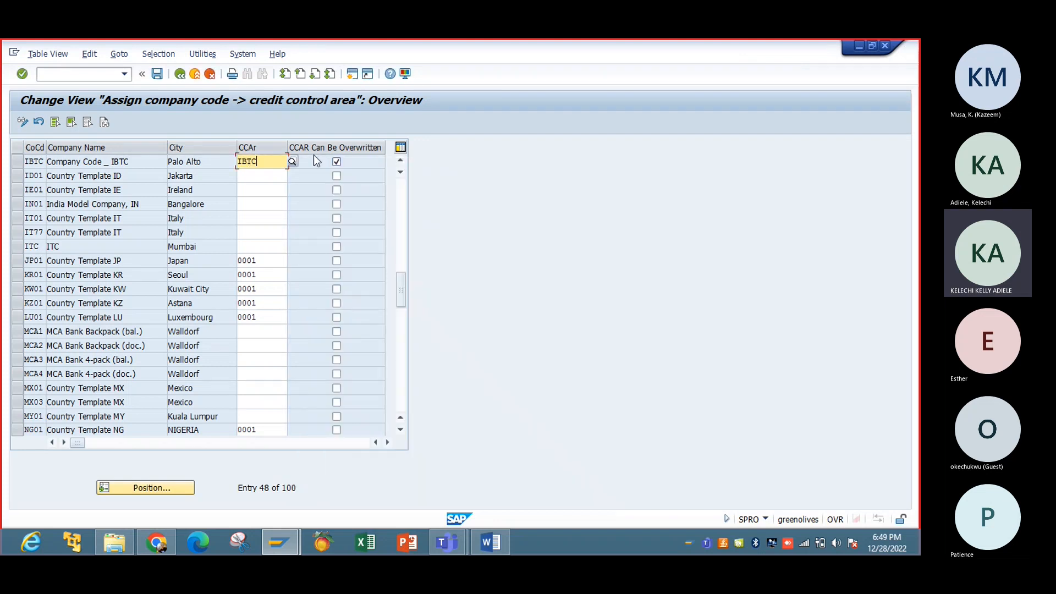
{"action": "left_click", "coordinate": [337, 164]}
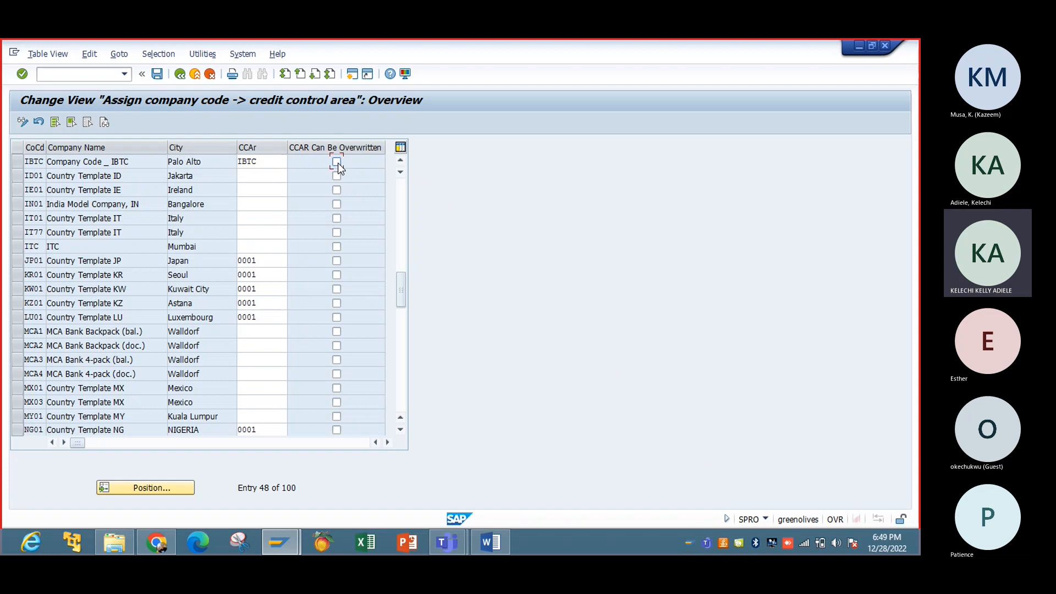
{"action": "left_click", "coordinate": [157, 75]}
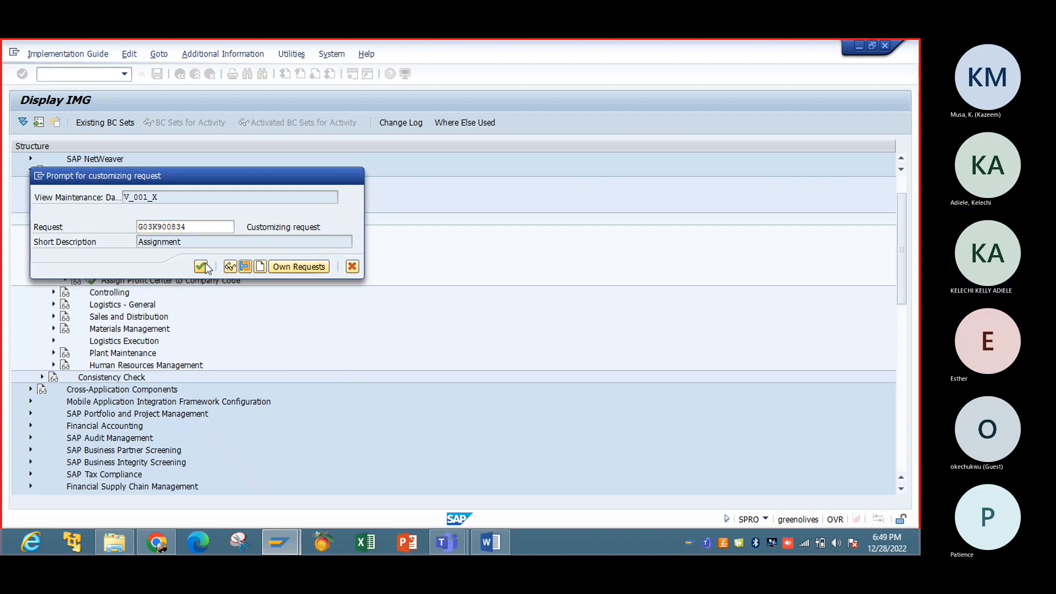
{"action": "left_click", "coordinate": [201, 267]}
{"action": "left_click", "coordinate": [179, 76]}
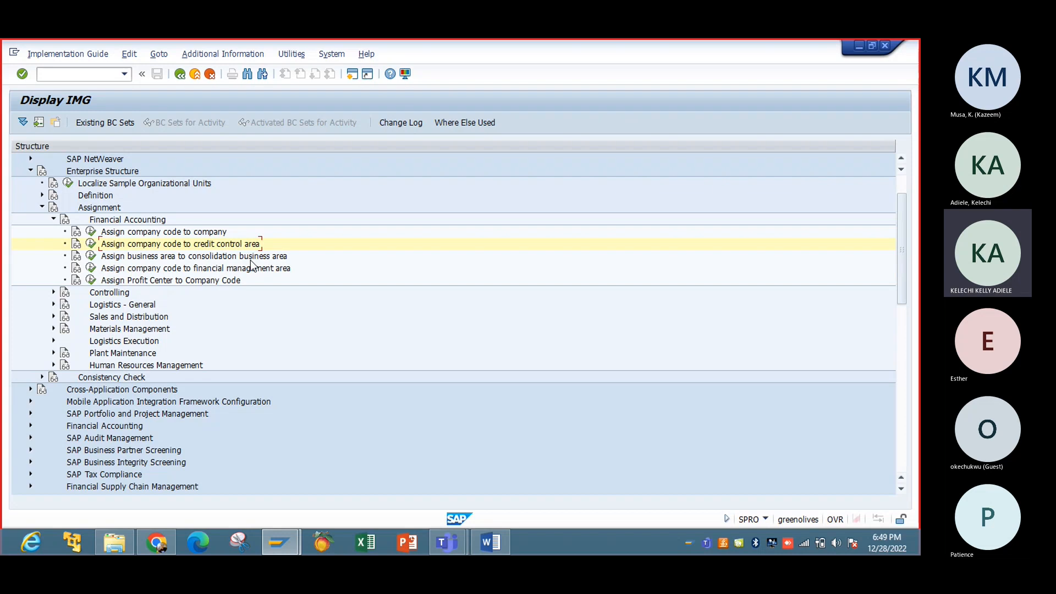
Step: Position to business area IBTC, choose consolidation business area IBTC, and save to the Assignment request
{"action": "left_click", "coordinate": [91, 255]}
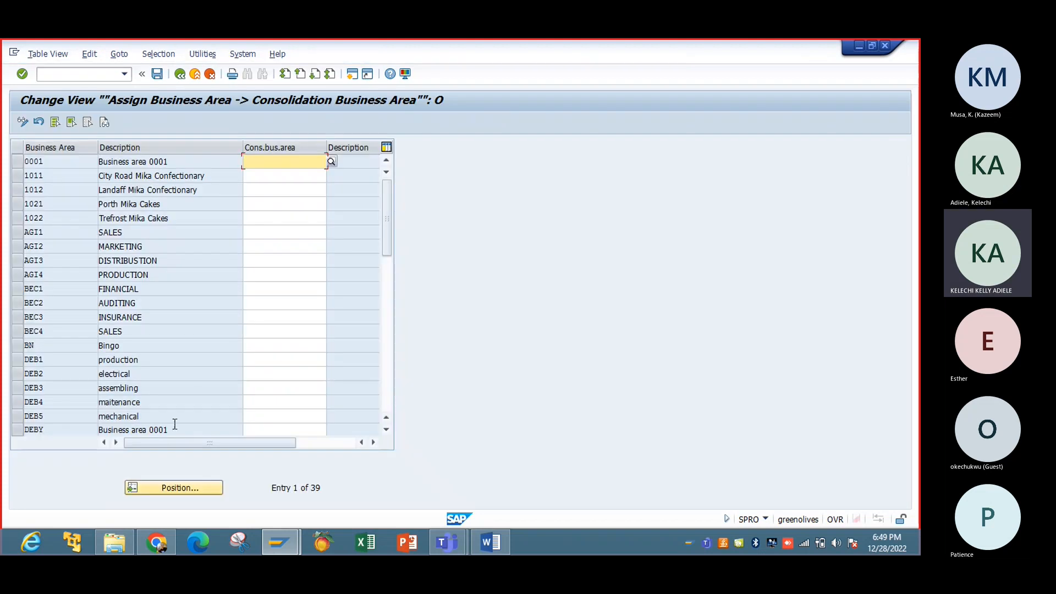
{"action": "left_click", "coordinate": [202, 489]}
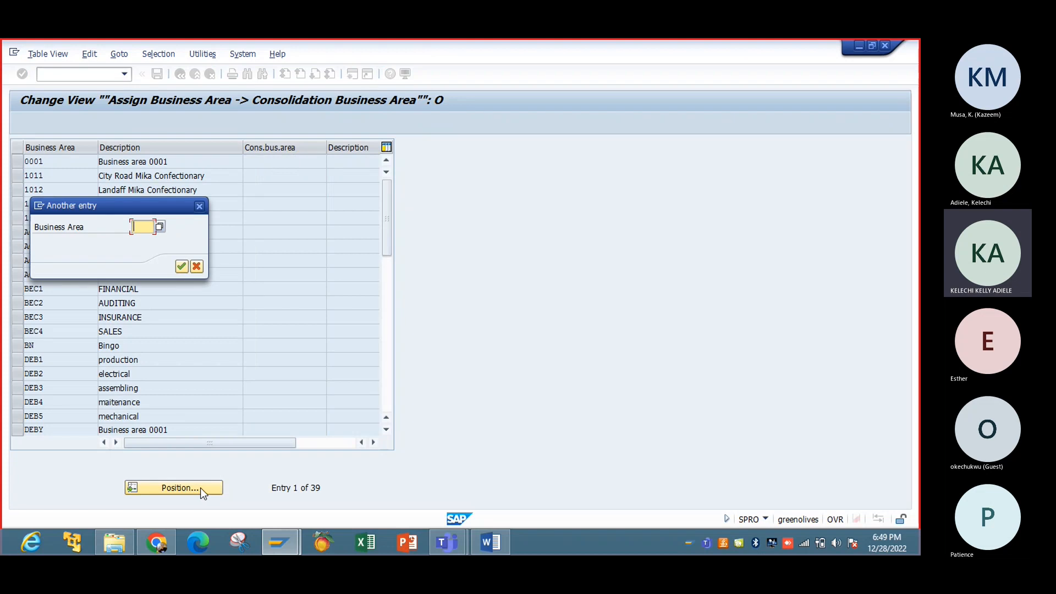
{"action": "type", "text": "ibtc"}
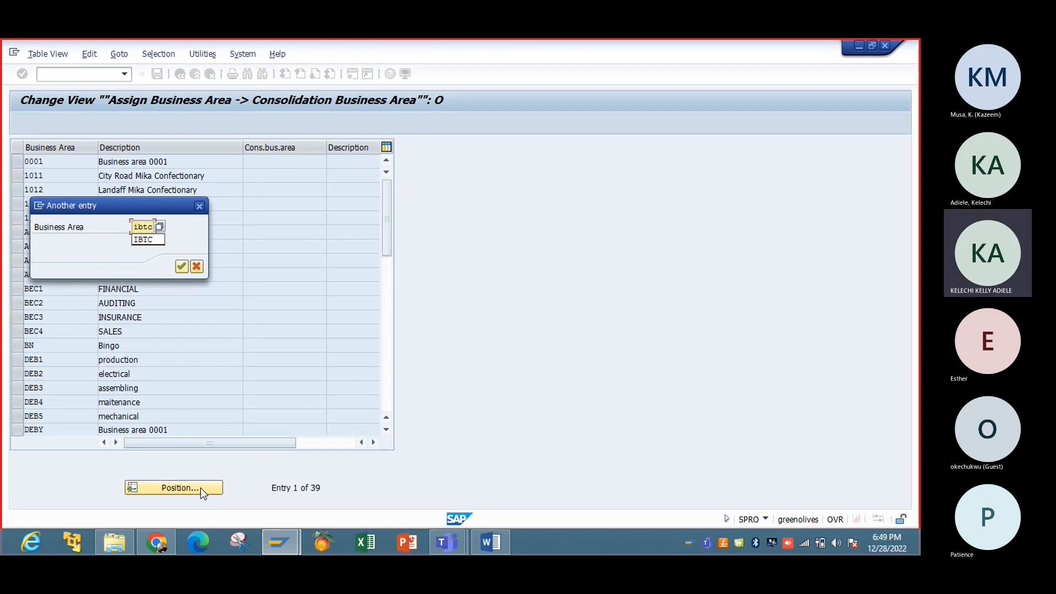
{"action": "key", "text": "Return"}
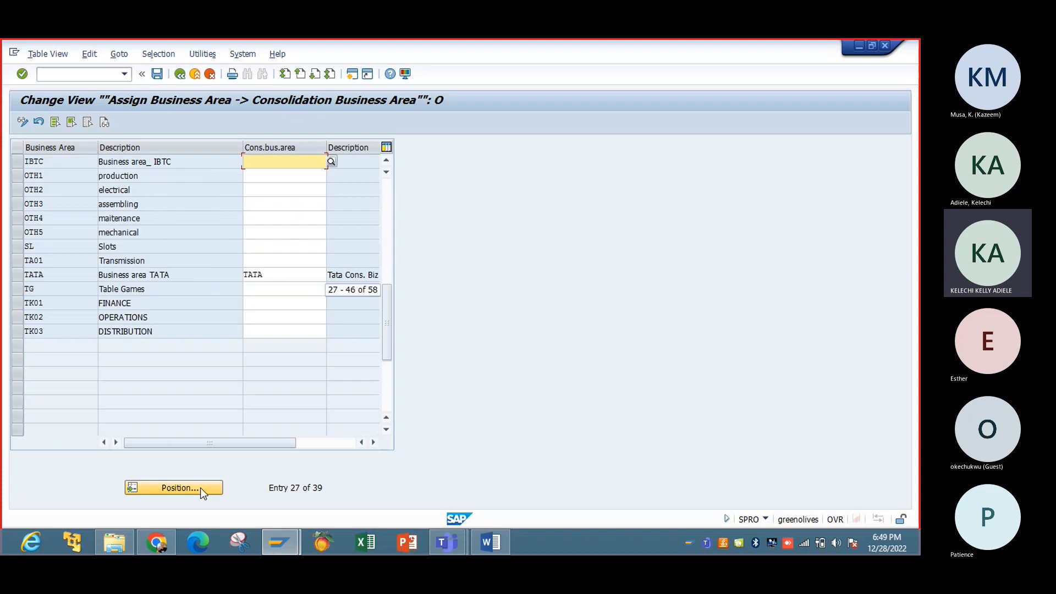
{"action": "left_click", "coordinate": [331, 162]}
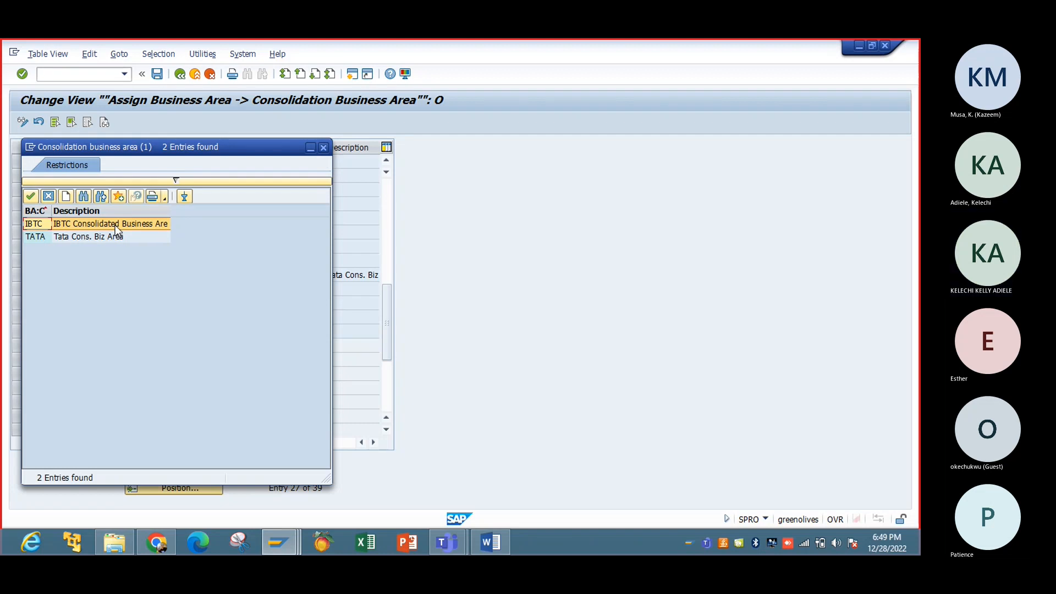
{"action": "double_click", "coordinate": [114, 226]}
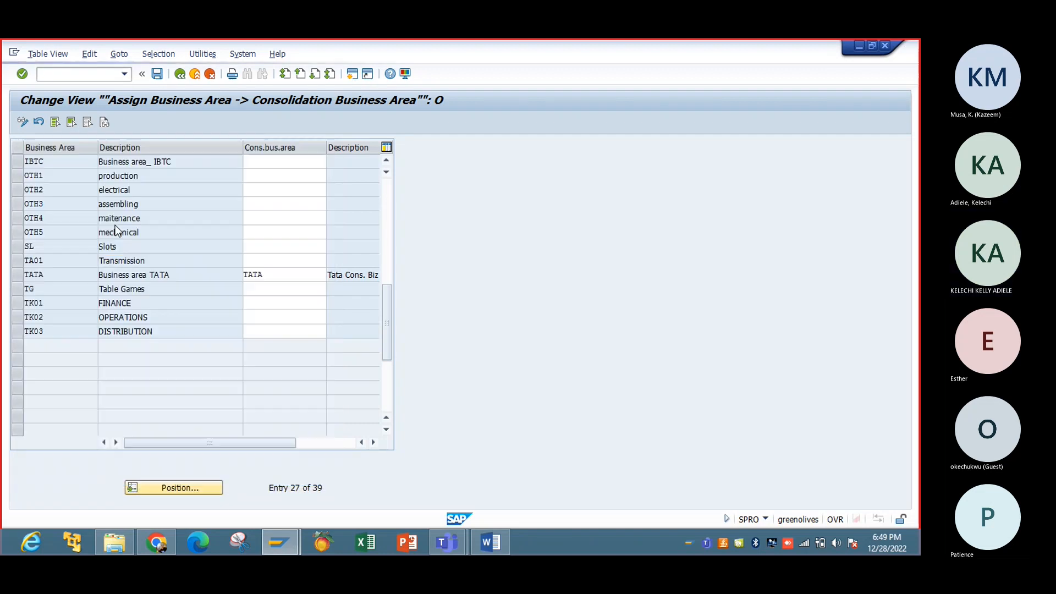
{"action": "left_click", "coordinate": [157, 73]}
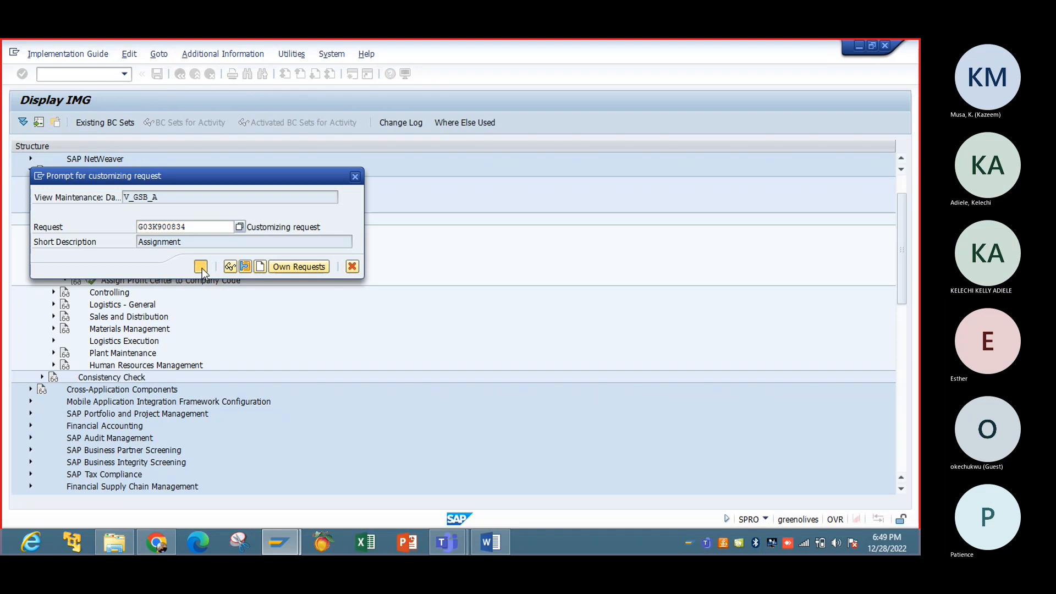
{"action": "left_click", "coordinate": [202, 267]}
{"action": "left_click", "coordinate": [178, 75]}
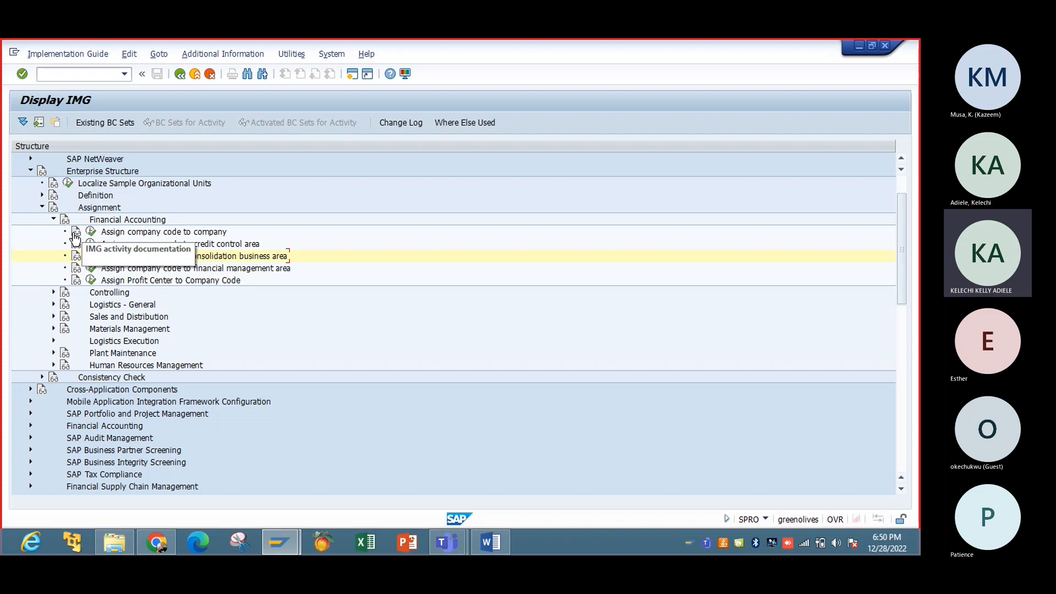
Step: Collapse the Financial Accounting, Controlling and Logistics assignment nodes and expand Definition > Logistics - General
{"action": "left_click", "coordinate": [54, 220]}
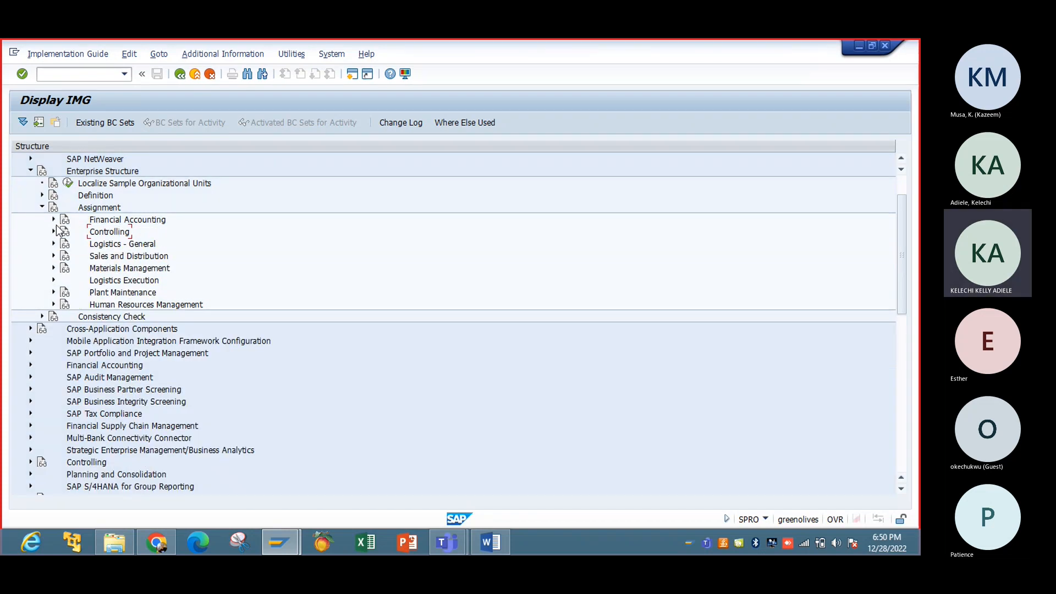
{"action": "left_click", "coordinate": [53, 231]}
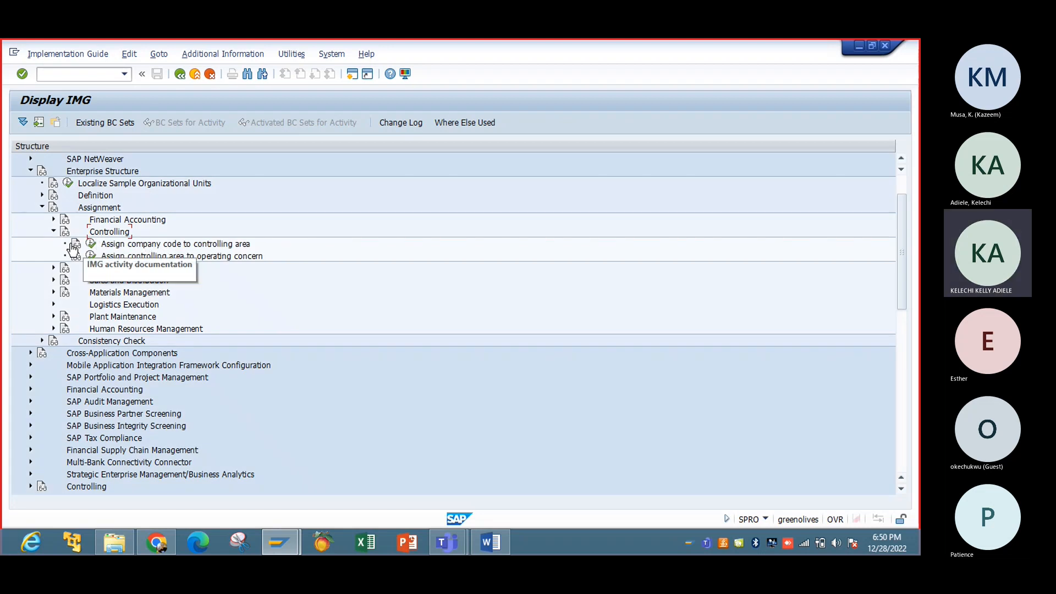
{"action": "left_click", "coordinate": [53, 232]}
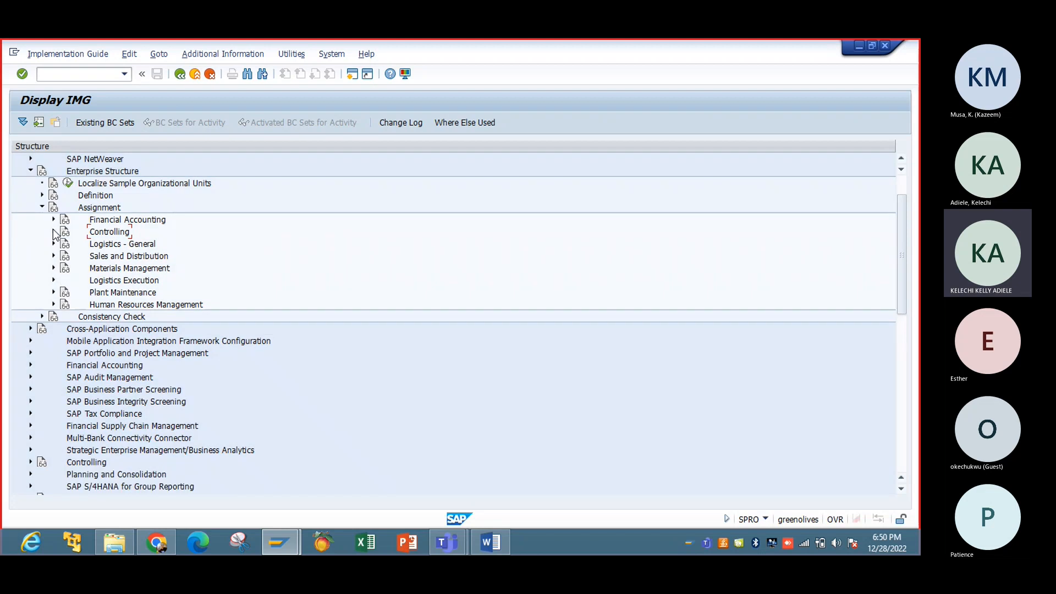
{"action": "left_click", "coordinate": [53, 244]}
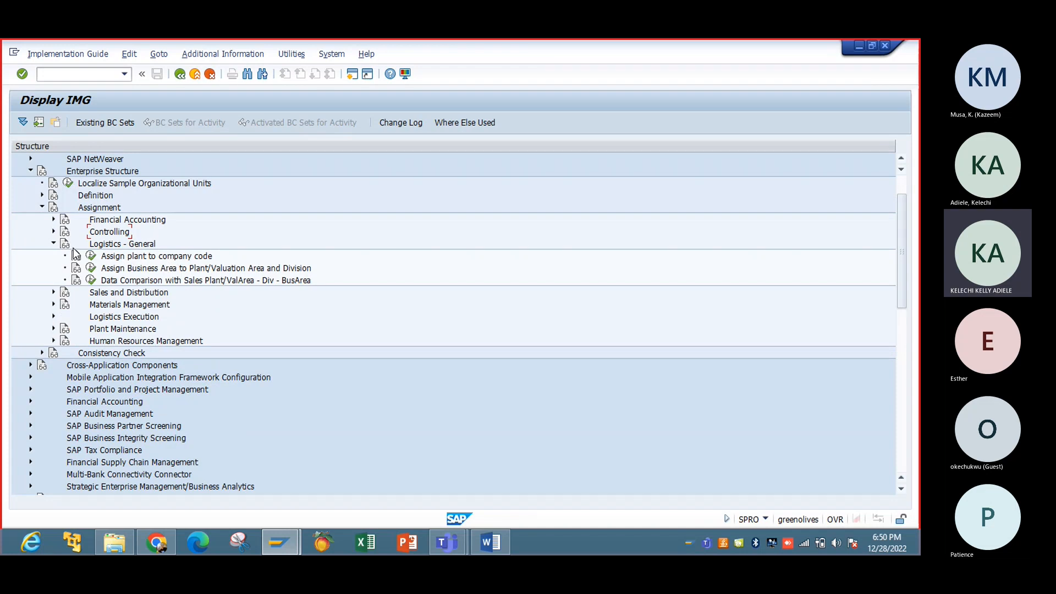
{"action": "left_click", "coordinate": [53, 244]}
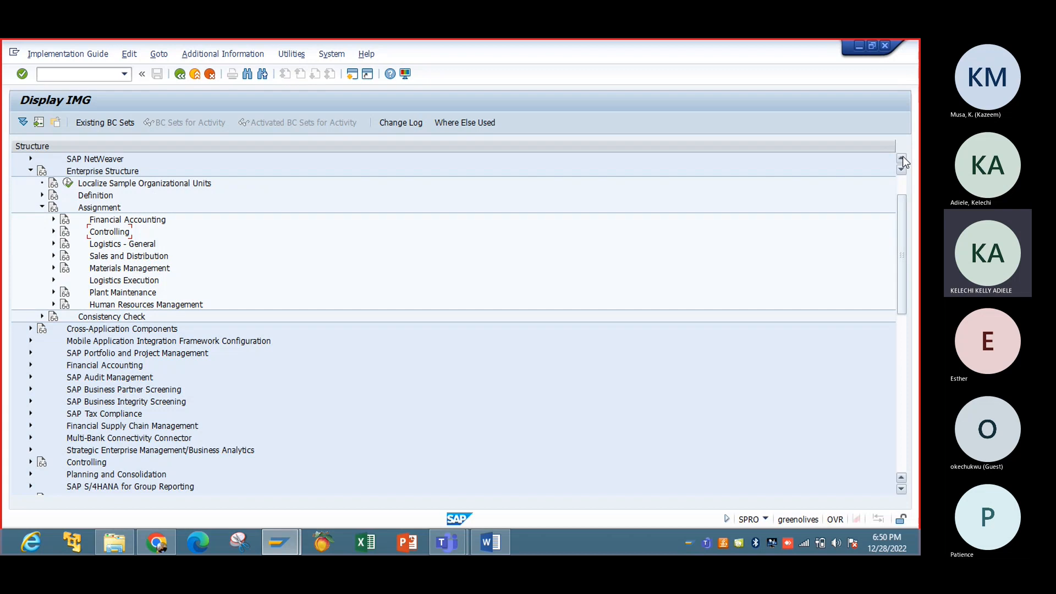
{"action": "scroll", "coordinate": [901, 157], "scroll_direction": "up", "scroll_amount": 2}
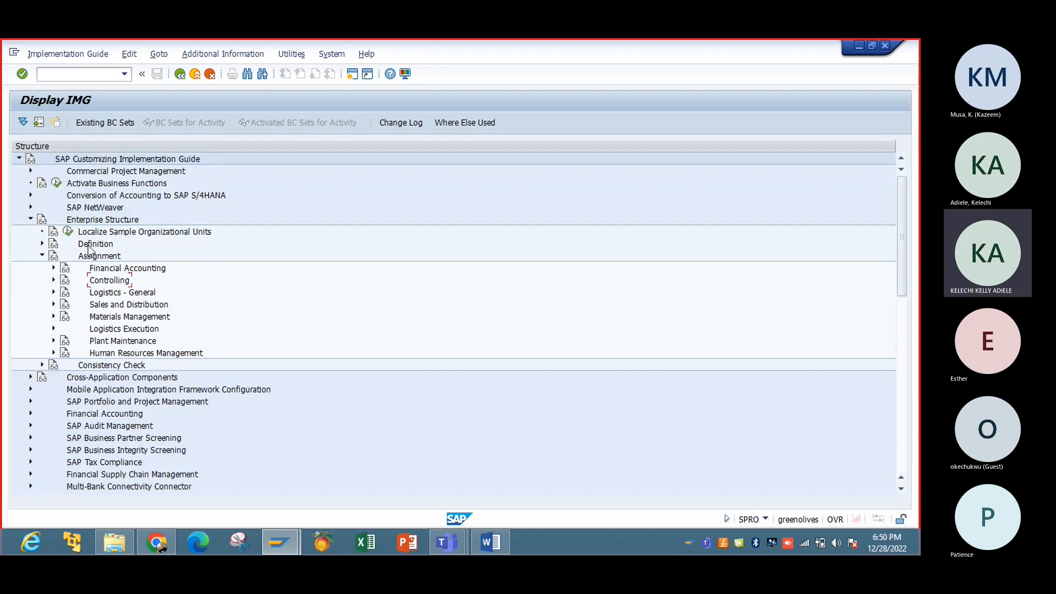
{"action": "left_click", "coordinate": [42, 244]}
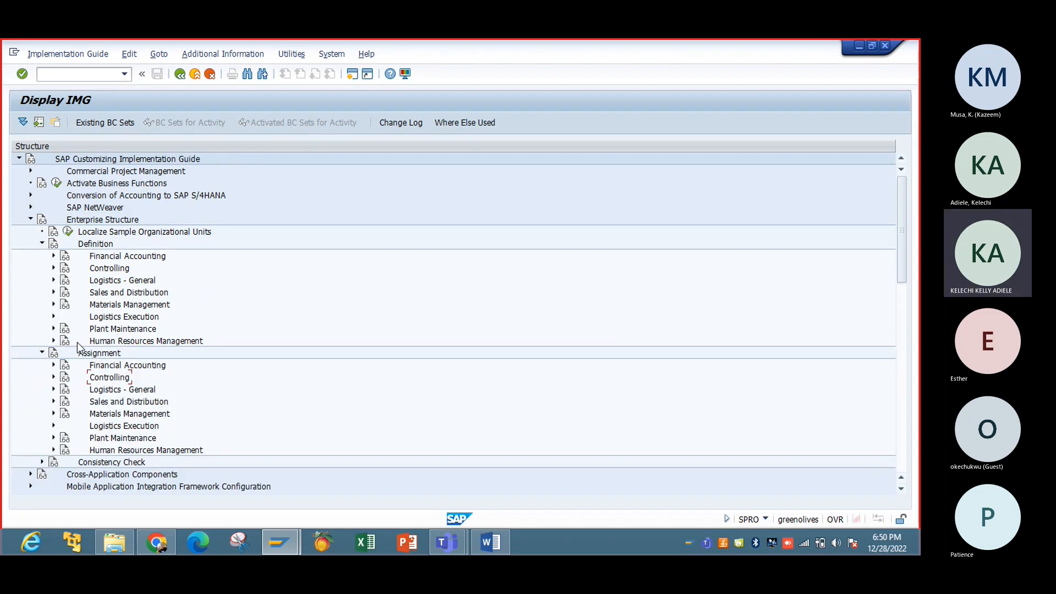
{"action": "left_click", "coordinate": [53, 280]}
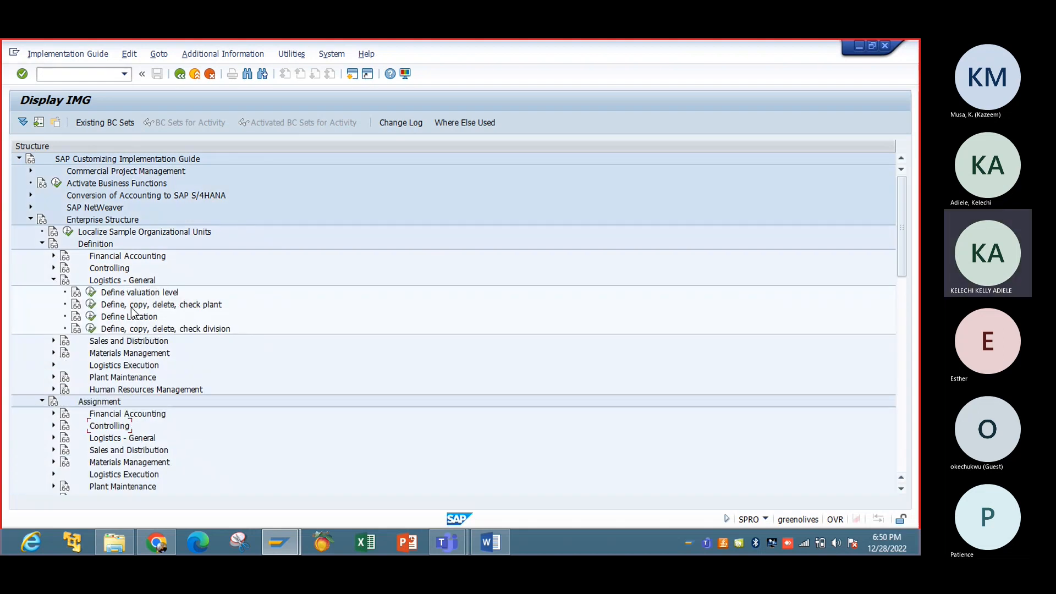
Step: In Define Plant, copy plant 0003 as new plant IBTC
{"action": "left_click", "coordinate": [91, 305]}
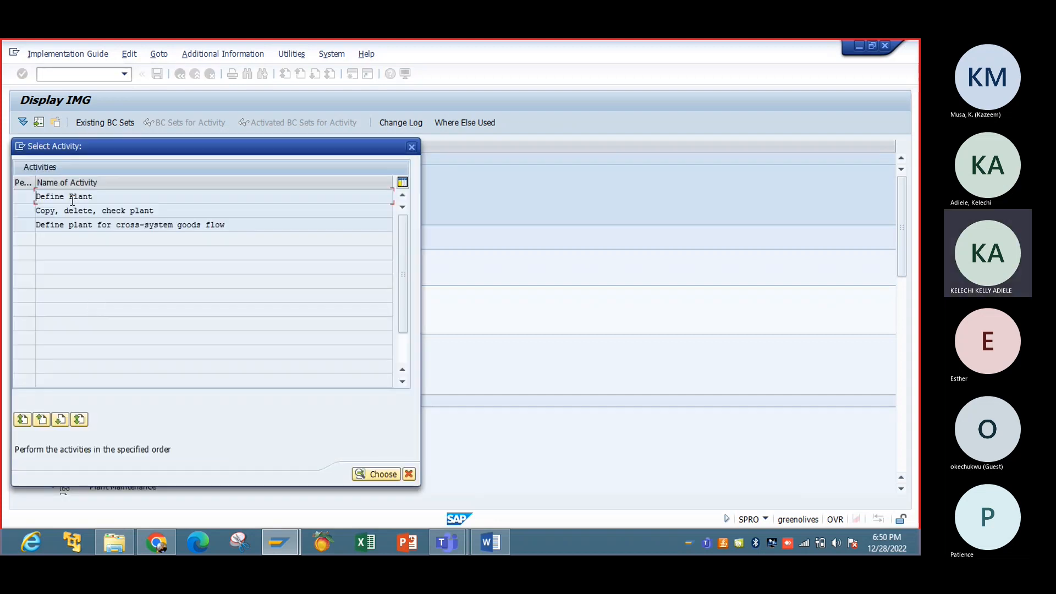
{"action": "double_click", "coordinate": [71, 199]}
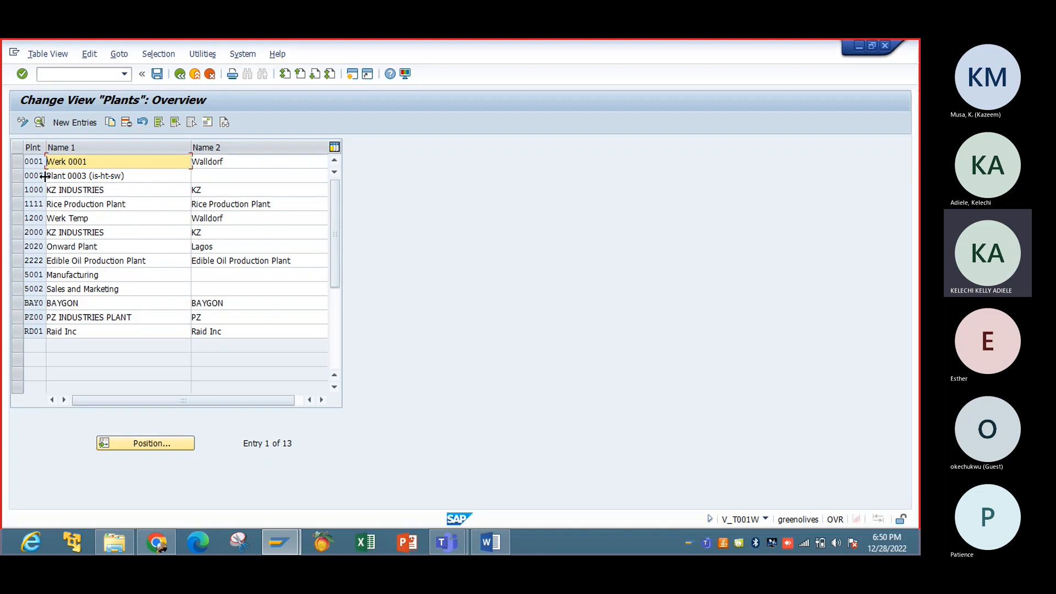
{"action": "left_click", "coordinate": [18, 176]}
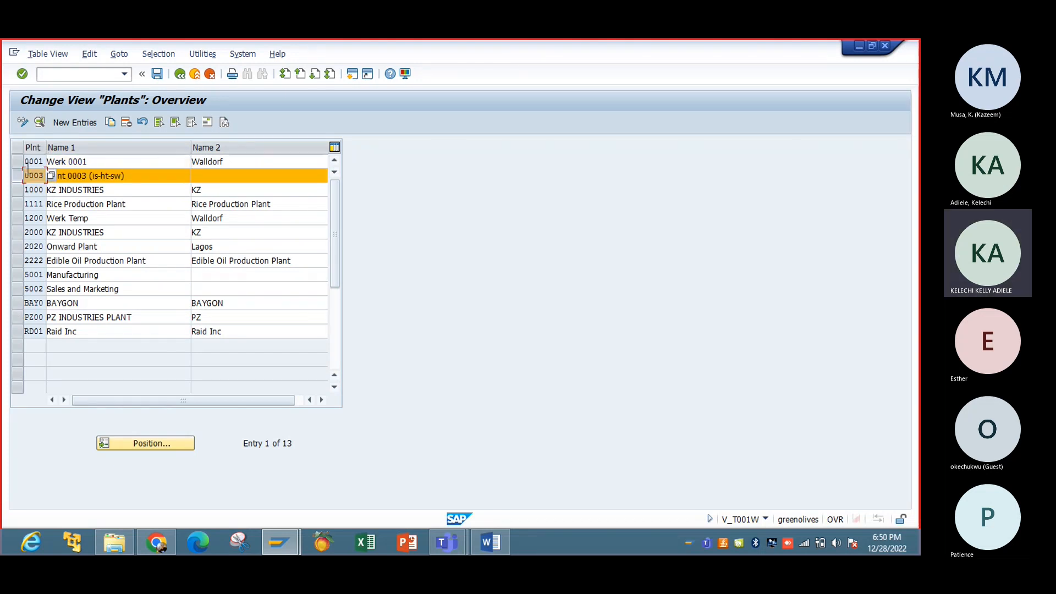
{"action": "left_click", "coordinate": [110, 122]}
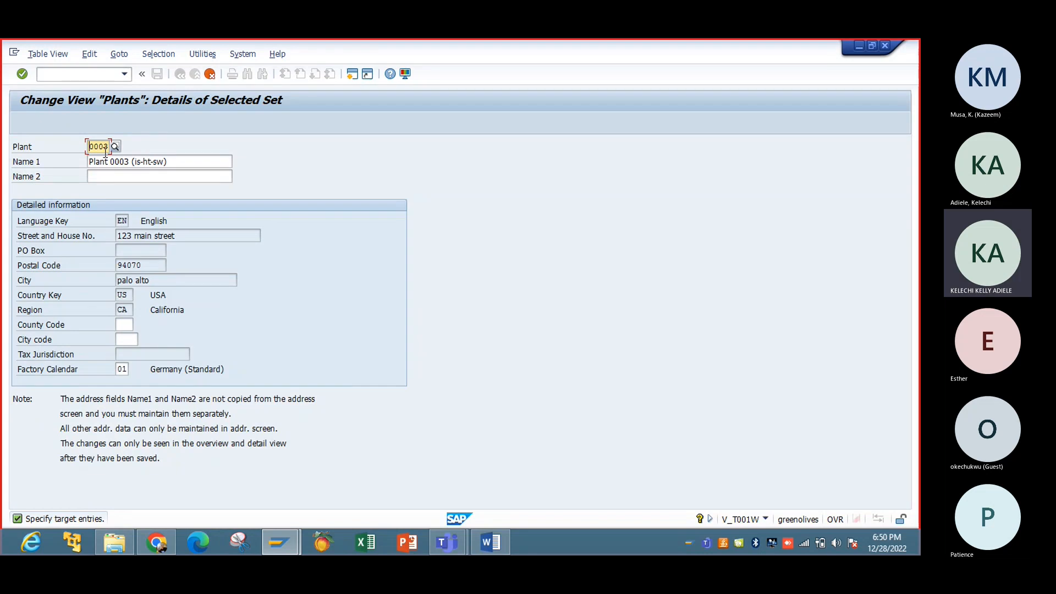
{"action": "key", "text": "Delete"}
{"action": "key", "text": "Delete"}
{"action": "key", "text": "Delete"}
{"action": "key", "text": "Delete"}
{"action": "type", "text": "IBTC"}
{"action": "key", "text": "Return"}
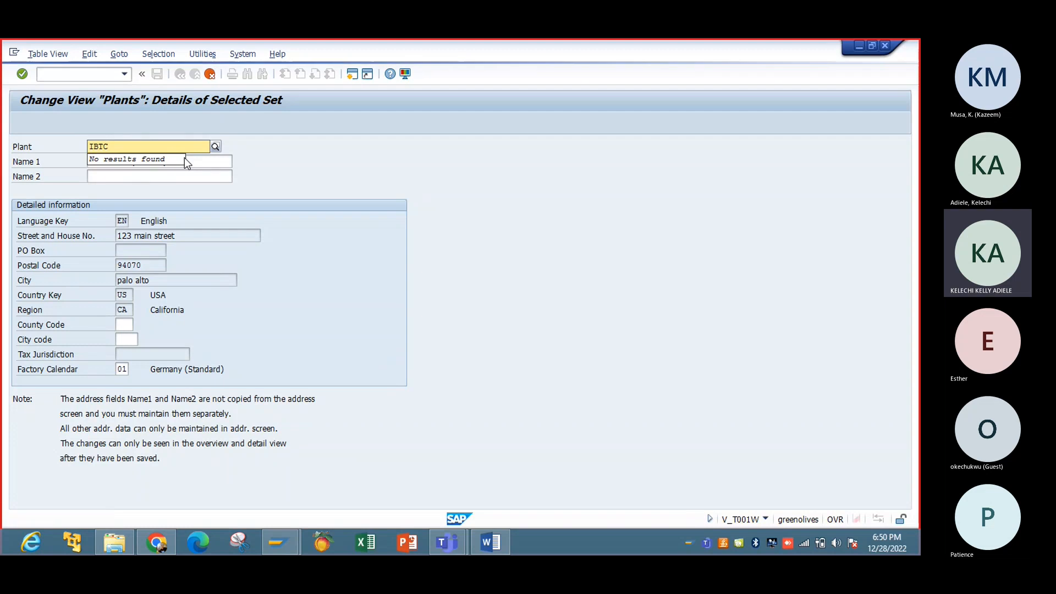
Step: Change Name 1 to 'Plant for IBTC Group' and correct the County Code field
{"action": "left_click", "coordinate": [200, 159]}
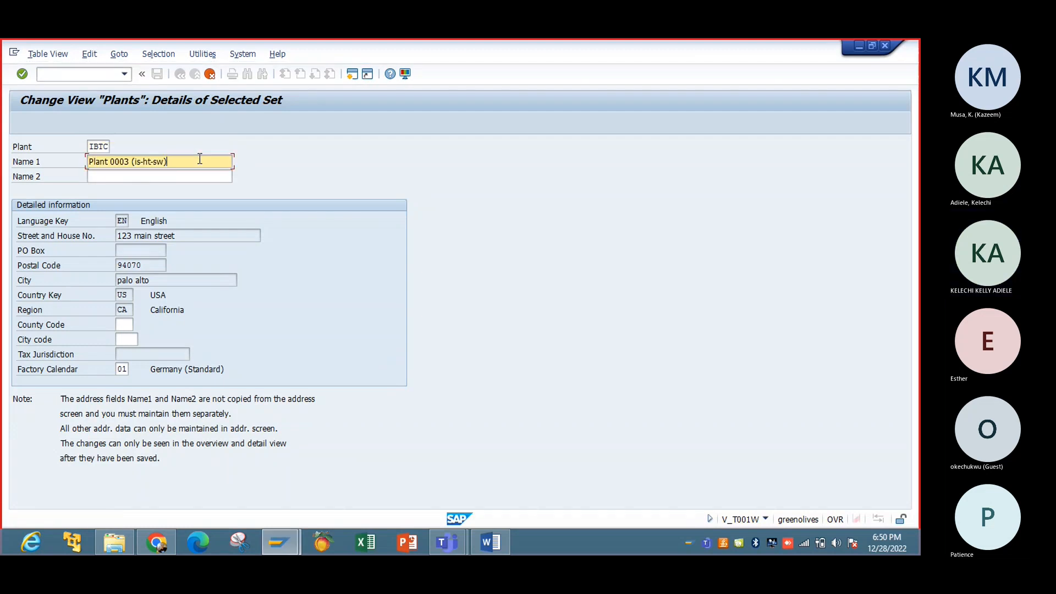
{"action": "key", "text": "BackSpace"}
{"action": "key", "text": "BackSpace"}
{"action": "key", "text": "BackSpace"}
{"action": "key", "text": "BackSpace"}
{"action": "key", "text": "BackSpace"}
{"action": "key", "text": "BackSpace"}
{"action": "key", "text": "BackSpace"}
{"action": "key", "text": "BackSpace"}
{"action": "key", "text": "BackSpace"}
{"action": "key", "text": "BackSpace"}
{"action": "key", "text": "BackSpace"}
{"action": "key", "text": "BackSpace"}
{"action": "key", "text": "BackSpace"}
{"action": "key", "text": "BackSpace"}
{"action": "key", "text": "BackSpace"}
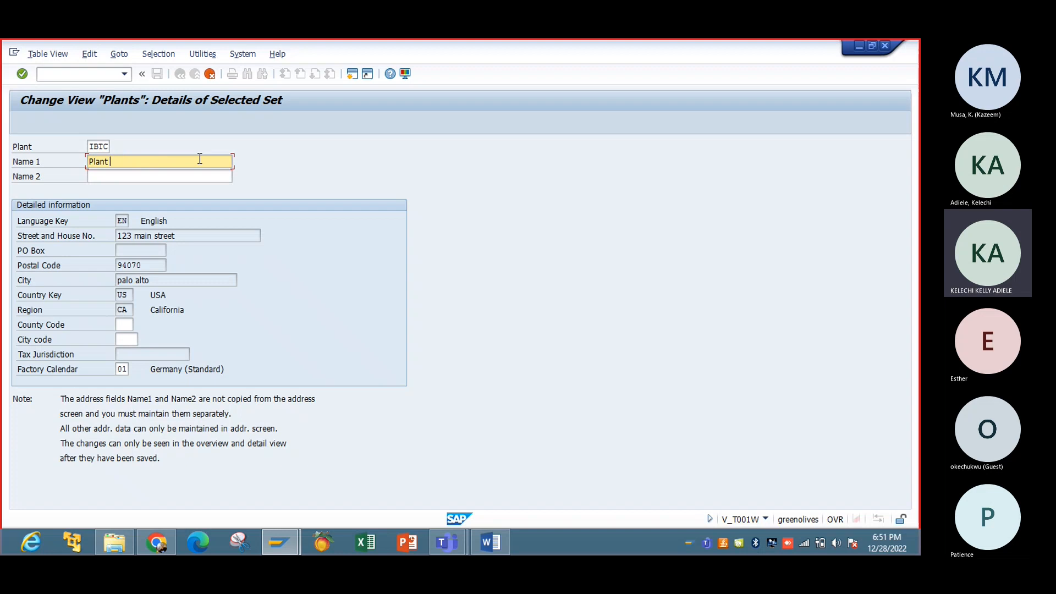
{"action": "type", "text": "for IBTC Group"}
{"action": "left_click", "coordinate": [122, 328]}
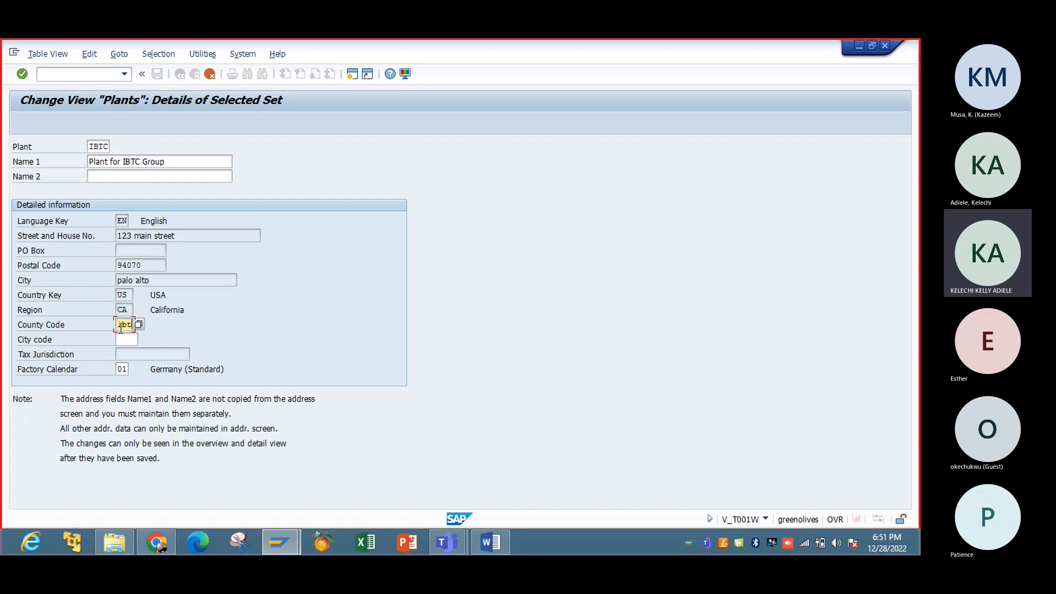
{"action": "key", "text": "BackSpace"}
{"action": "left_click", "coordinate": [126, 369]}
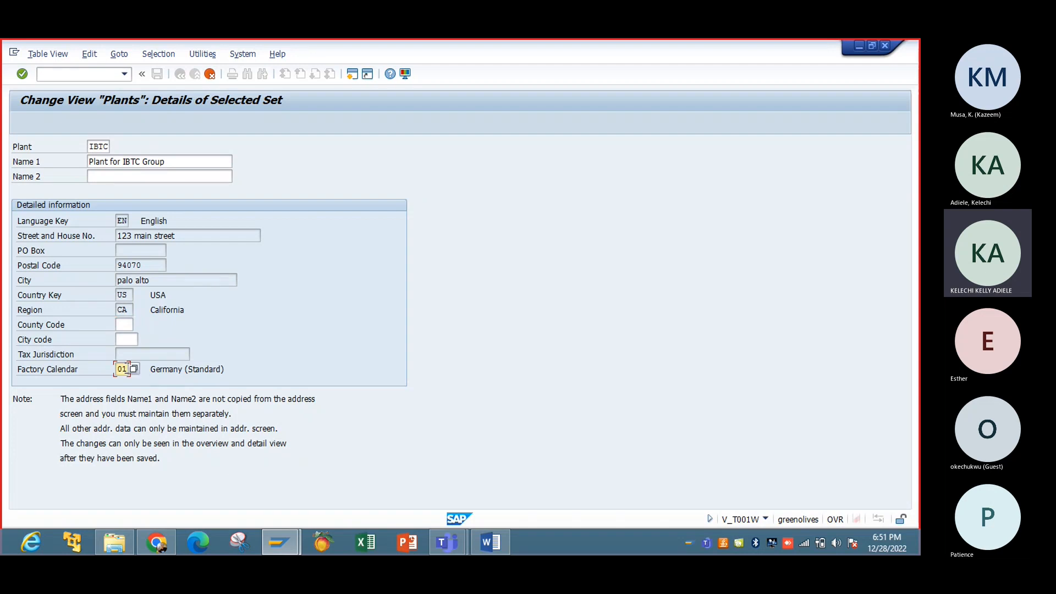
Step: Enter us and begin the plant address with title Company and name IBTC NIG LTD
{"action": "type", "text": "us"}
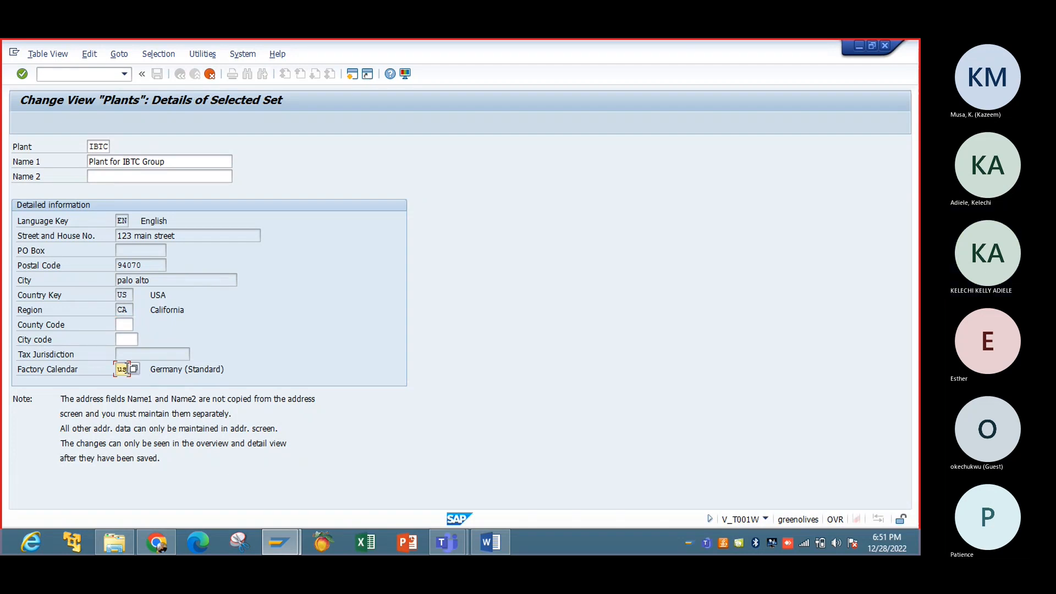
{"action": "key", "text": "Return"}
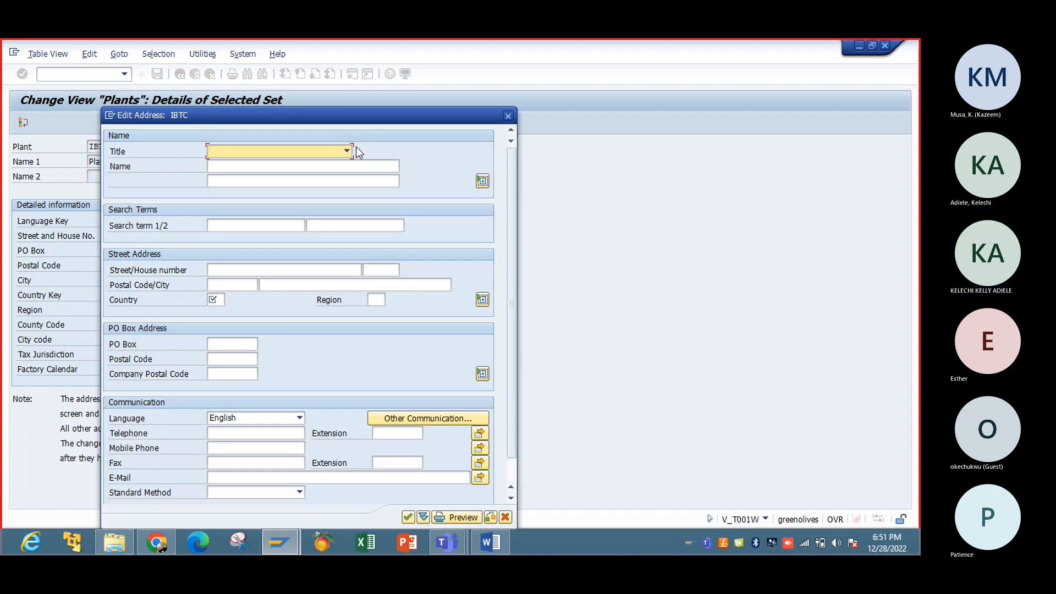
{"action": "left_click", "coordinate": [348, 150]}
{"action": "left_click", "coordinate": [319, 161]}
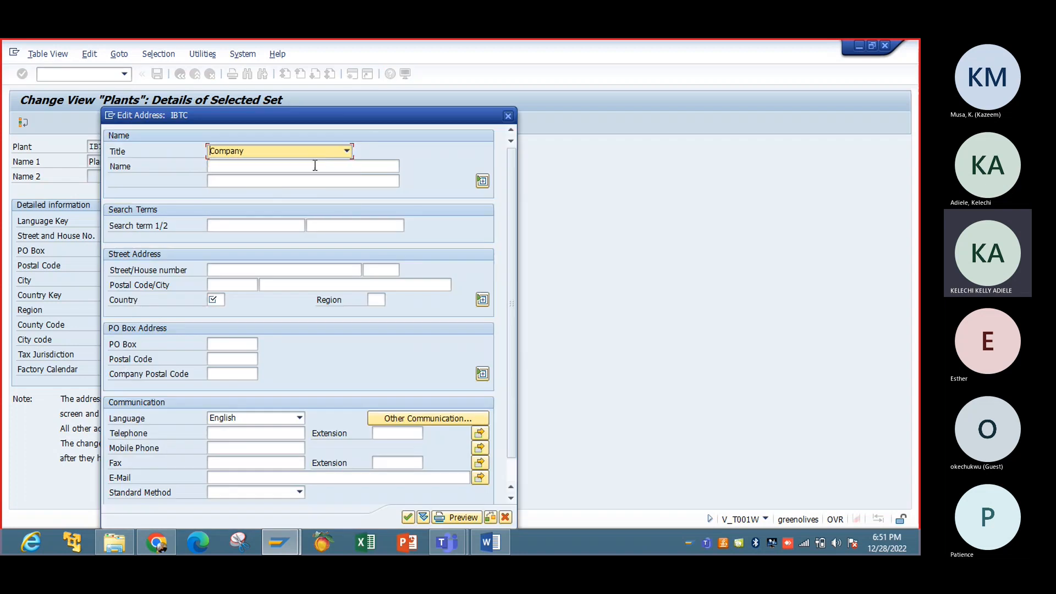
{"action": "left_click", "coordinate": [315, 165]}
{"action": "type", "text": "IBTC"}
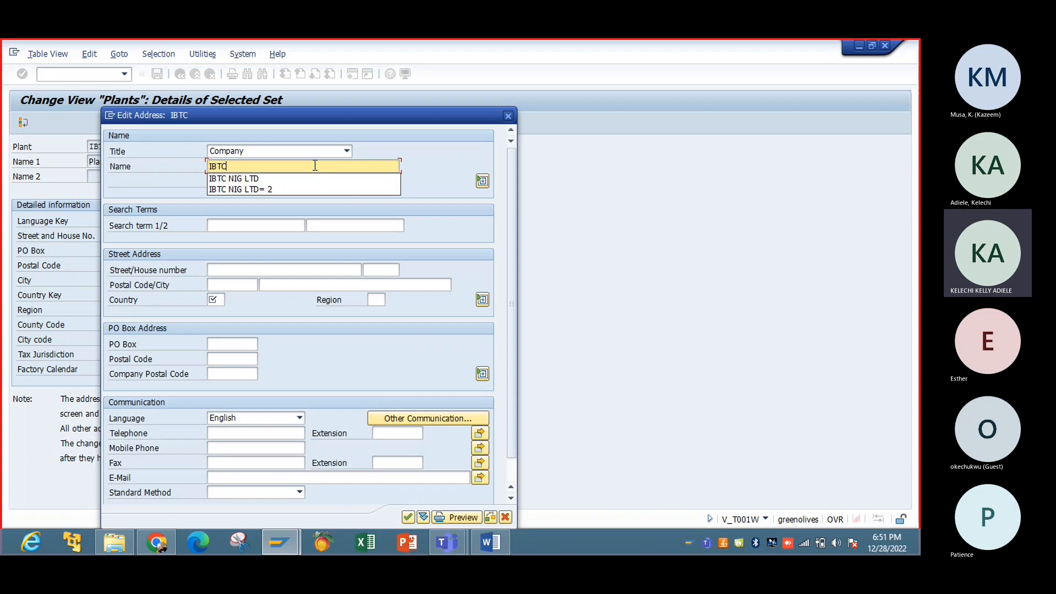
{"action": "left_click", "coordinate": [309, 180]}
{"action": "left_click", "coordinate": [282, 229]}
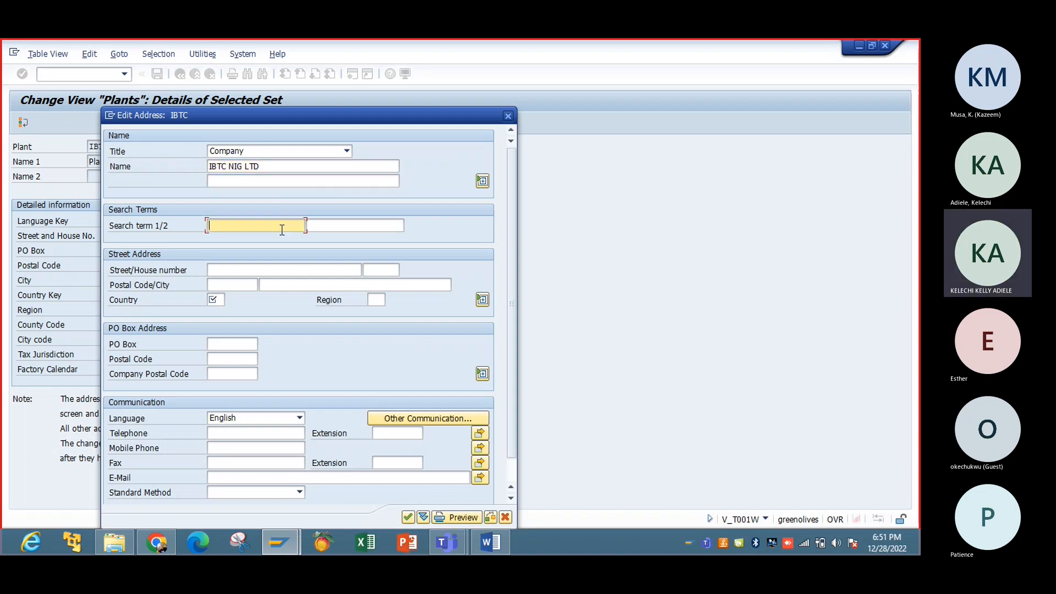
Step: Add search term IBTC, postal code 8857, country US and region LA, then confirm the address
{"action": "type", "text": "IBTC"}
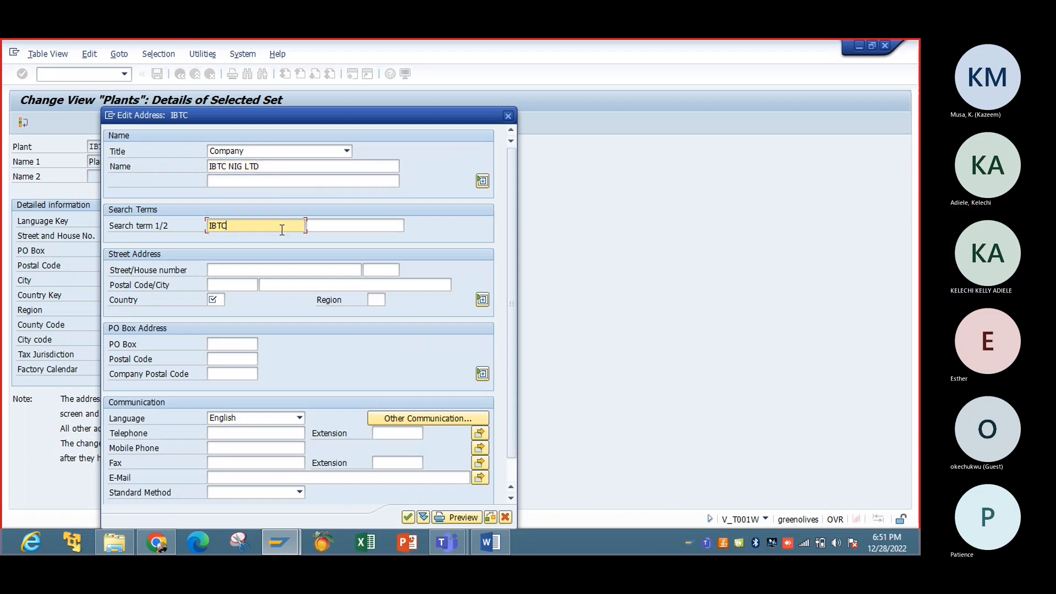
{"action": "key", "text": "Tab"}
{"action": "key", "text": "Tab"}
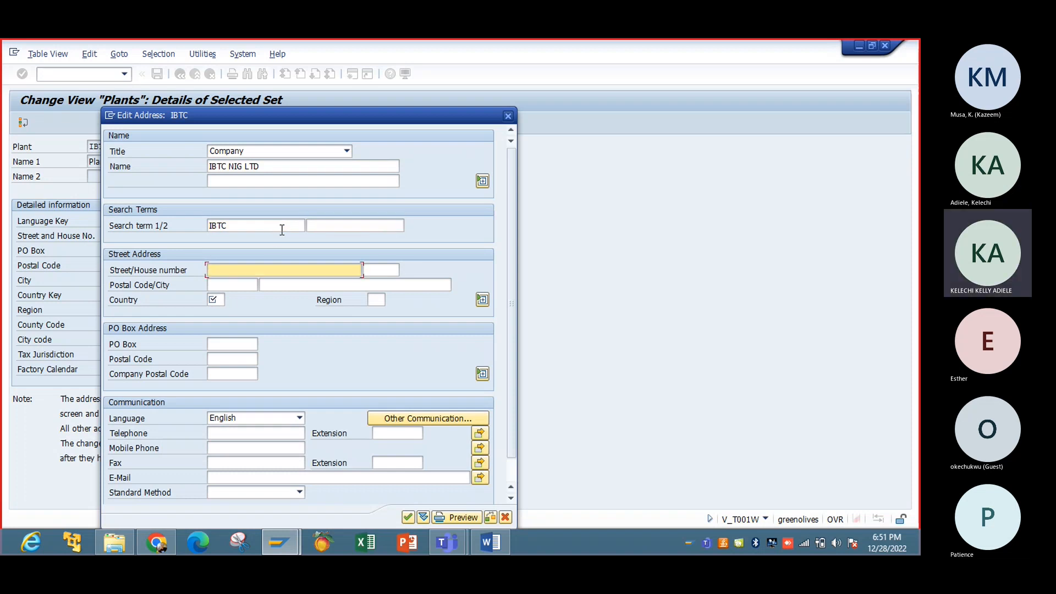
{"action": "key", "text": "Tab"}
{"action": "key", "text": "Tab"}
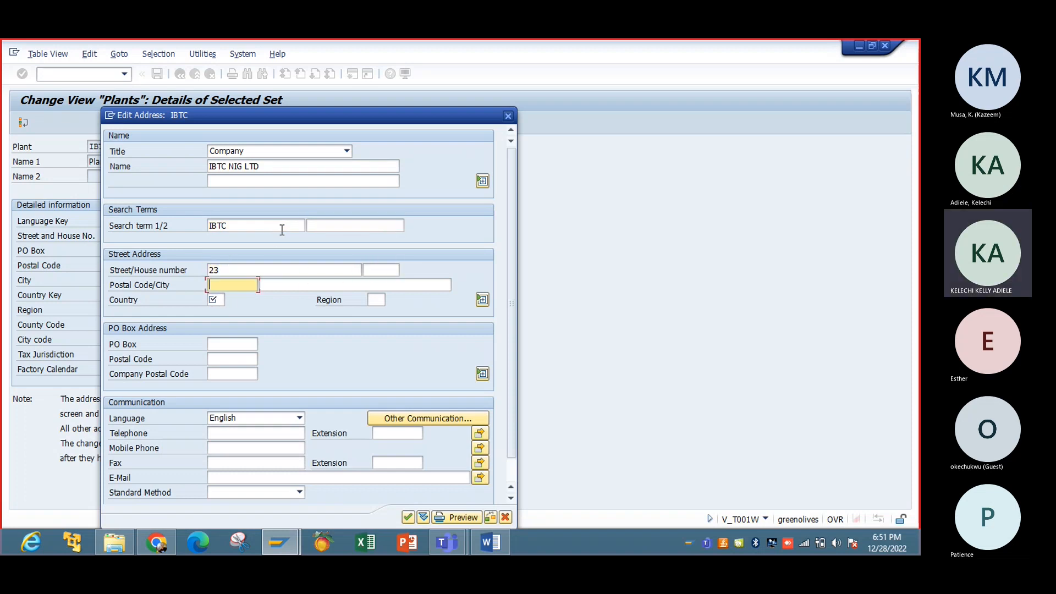
{"action": "type", "text": "8857"}
{"action": "key", "text": "Tab"}
{"action": "key", "text": "Tab"}
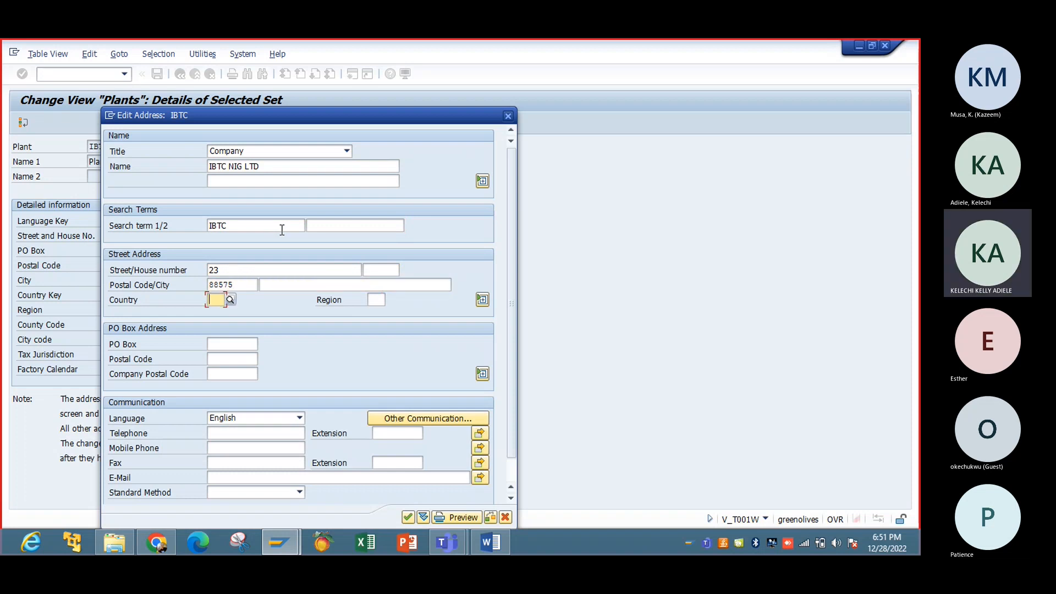
{"action": "type", "text": "US"}
{"action": "key", "text": "Tab"}
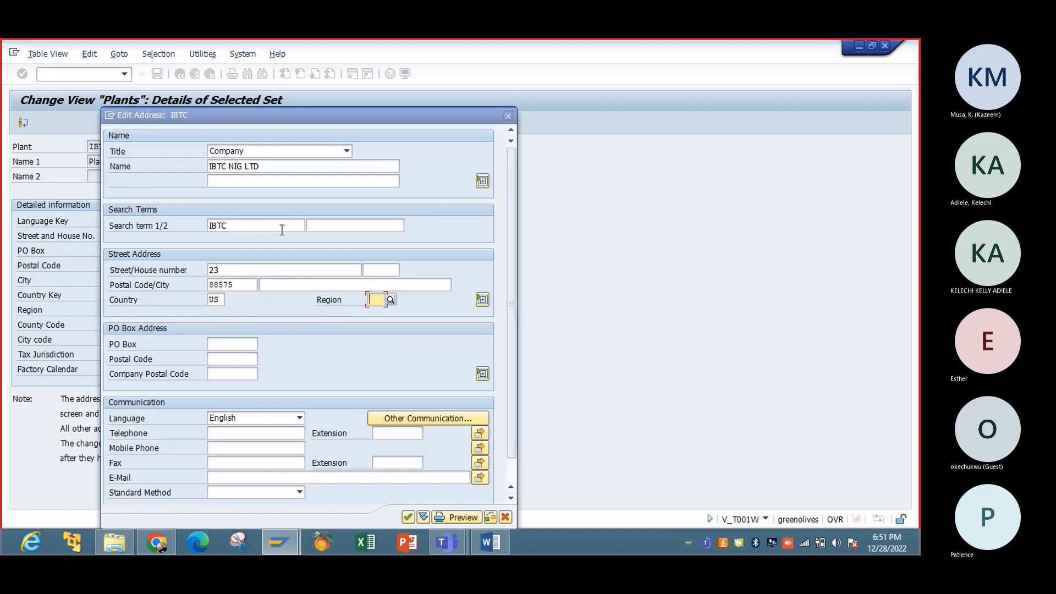
{"action": "type", "text": "LA"}
{"action": "key", "text": "Return"}
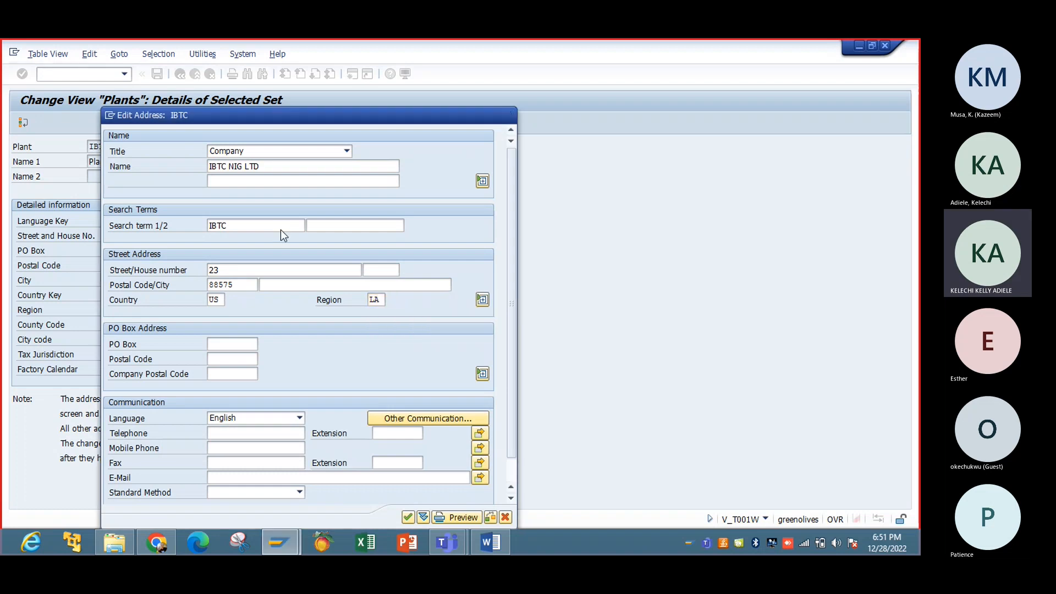
{"action": "key", "text": "Return"}
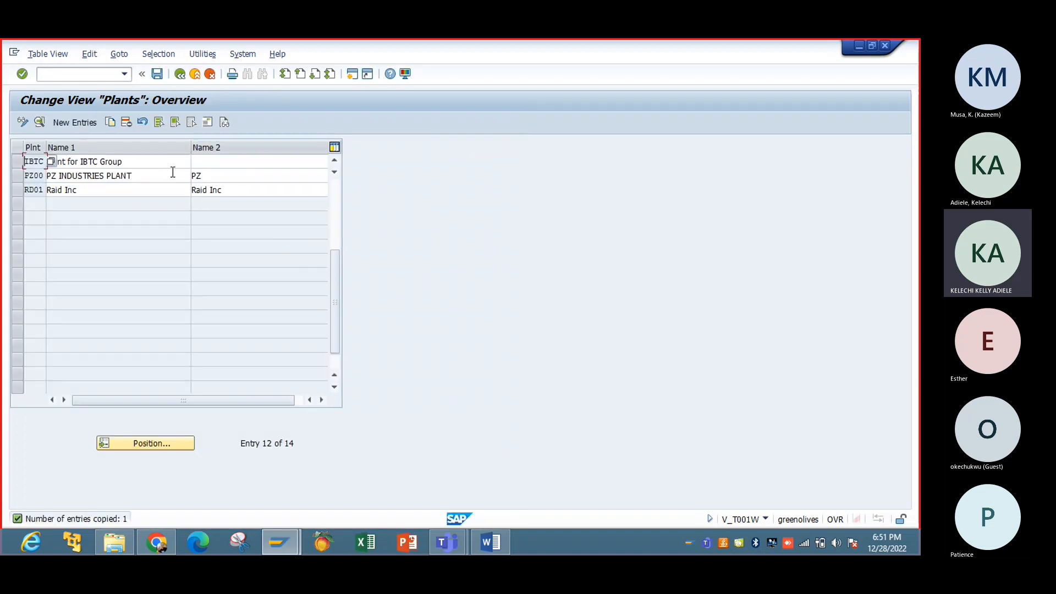
Step: Set Name 2 of plant IBTC to IBTC and save
{"action": "left_click", "coordinate": [201, 161]}
{"action": "type", "text": "IBTC"}
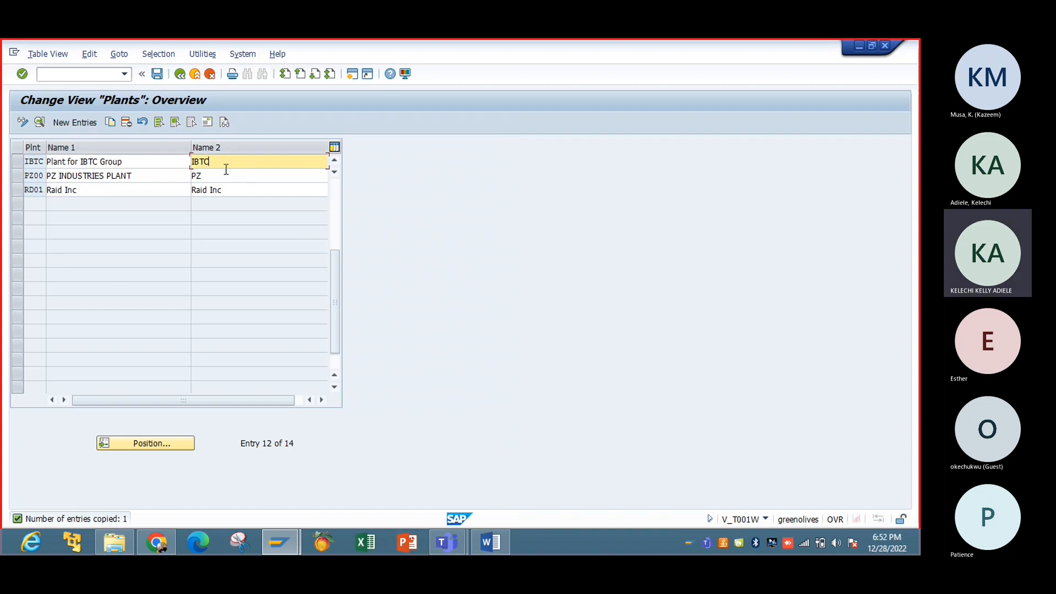
{"action": "left_click", "coordinate": [157, 74]}
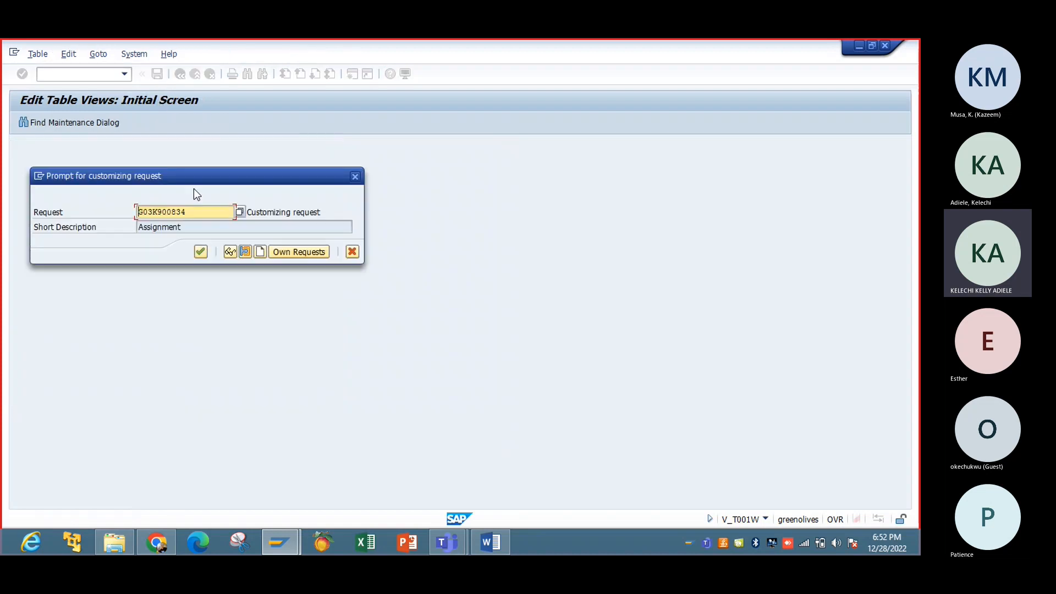
Step: Create customizing request 'Creation of Plant', confirm it, and save the plant entries again
{"action": "left_click", "coordinate": [261, 252]}
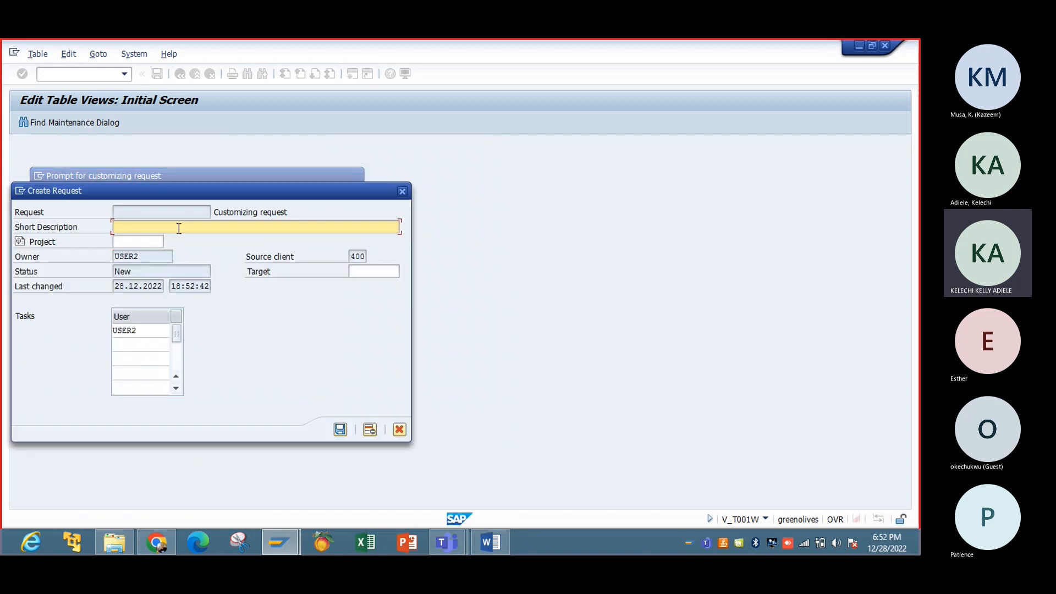
{"action": "type", "text": "Creation of"}
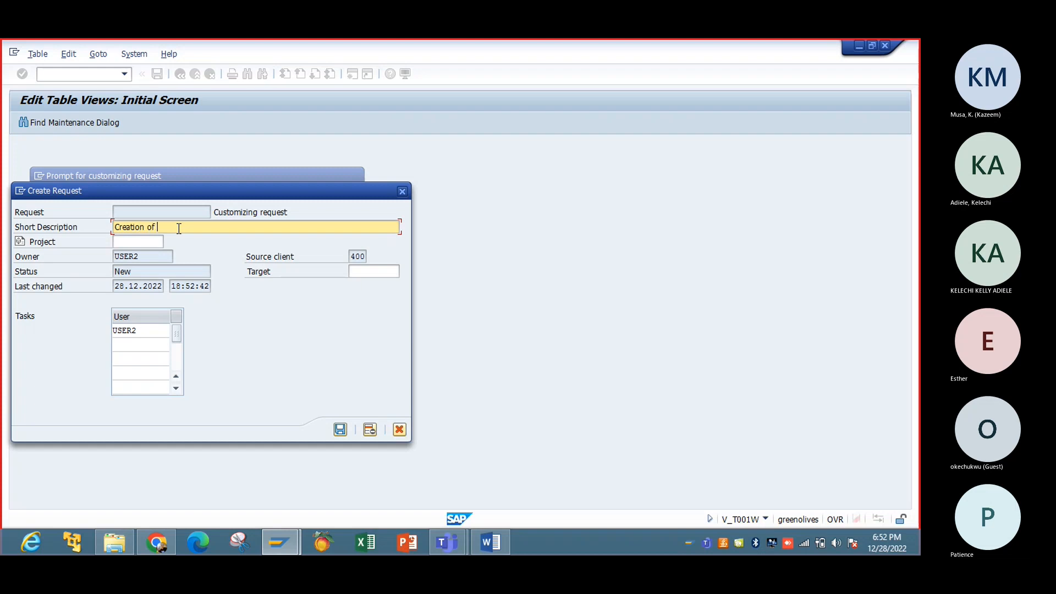
{"action": "type", "text": " Plant"}
{"action": "left_click", "coordinate": [340, 428]}
{"action": "left_click", "coordinate": [193, 251]}
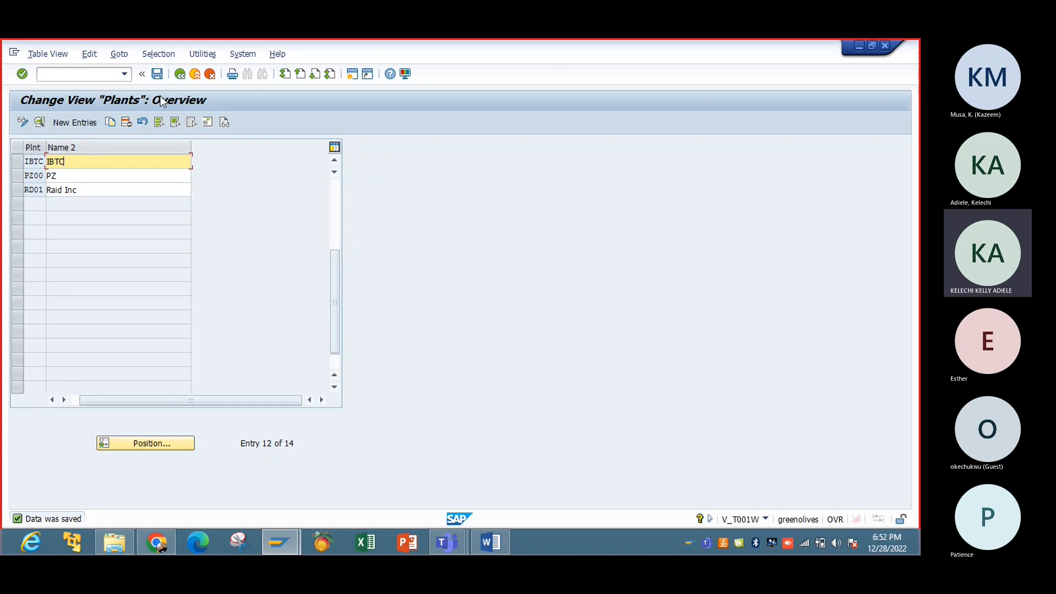
{"action": "left_click", "coordinate": [157, 73]}
Step: Return to the IMG tree, expand Assignment > Logistics - General, and run Assign plant to company code
{"action": "left_click", "coordinate": [195, 74]}
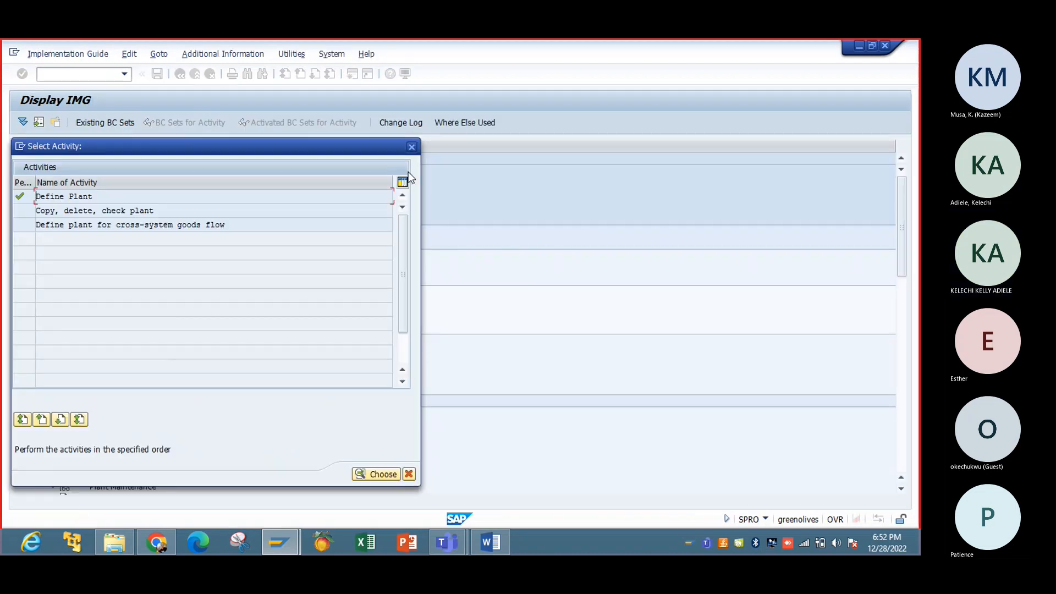
{"action": "left_click", "coordinate": [410, 152]}
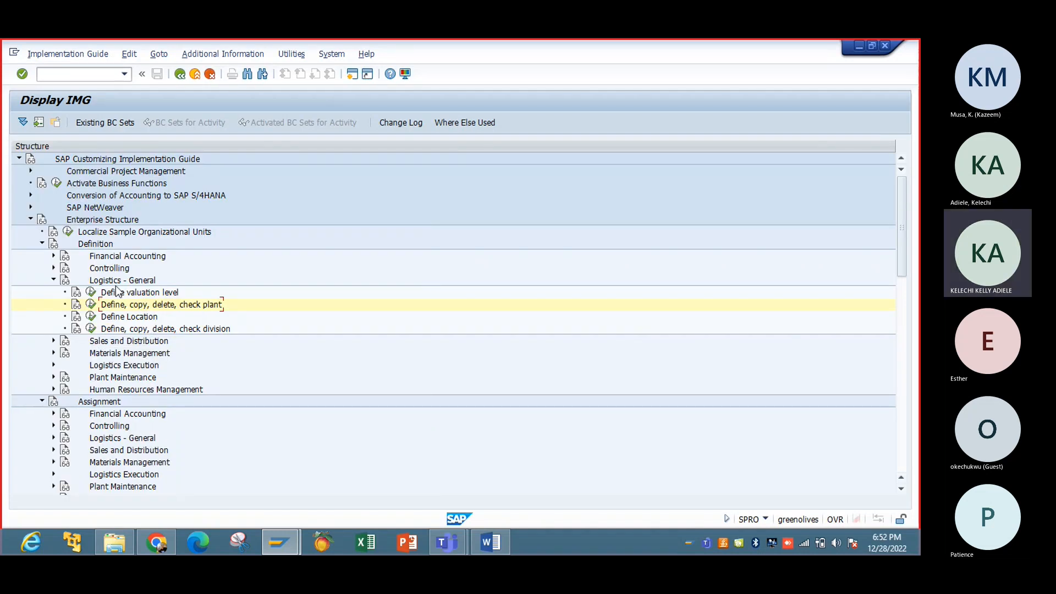
{"action": "left_click", "coordinate": [54, 280]}
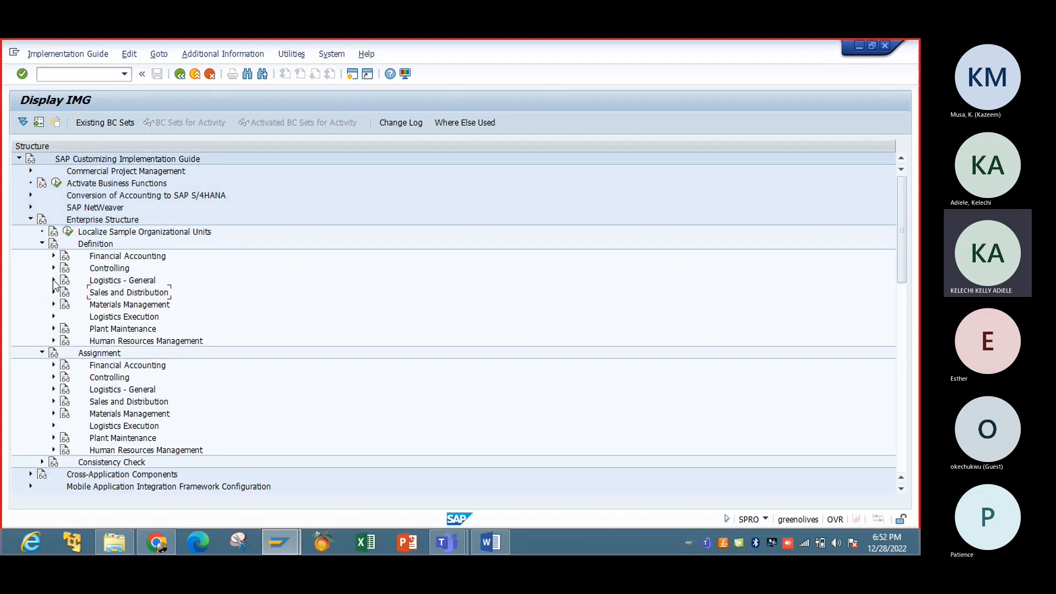
{"action": "left_click", "coordinate": [42, 244]}
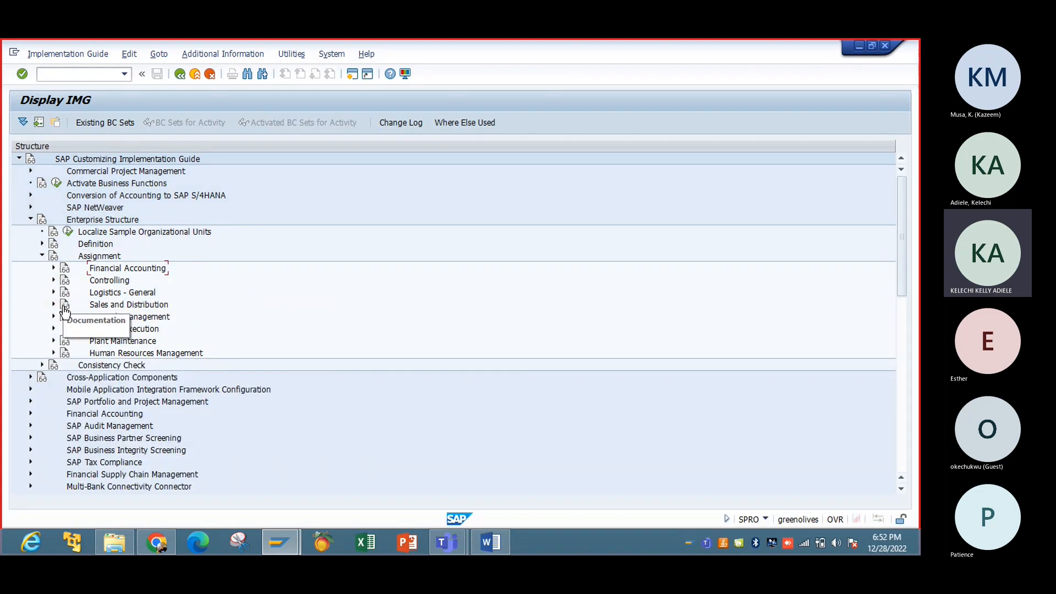
{"action": "left_click", "coordinate": [53, 292]}
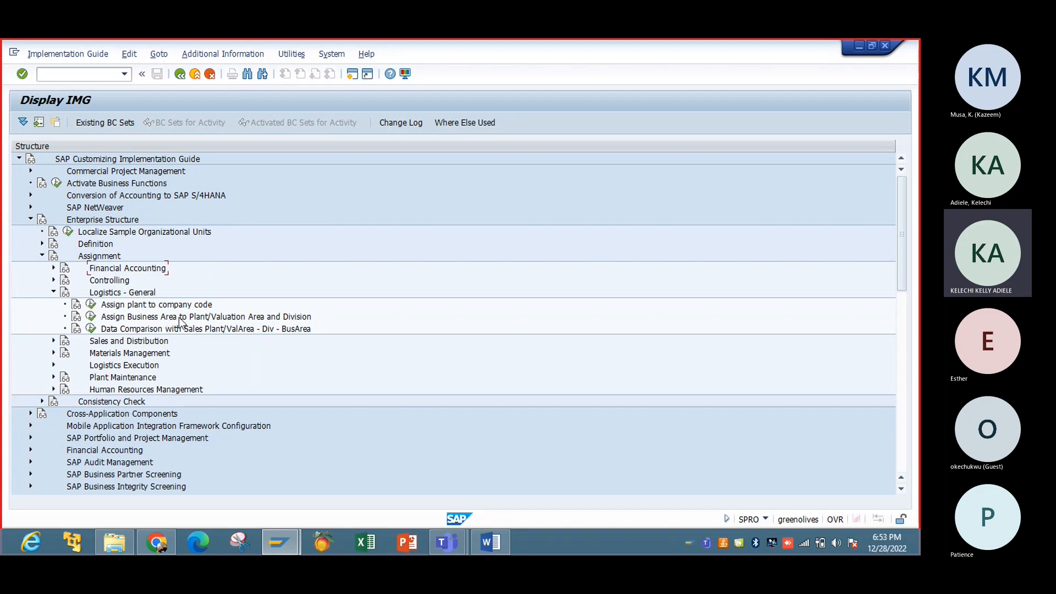
{"action": "left_click", "coordinate": [92, 305]}
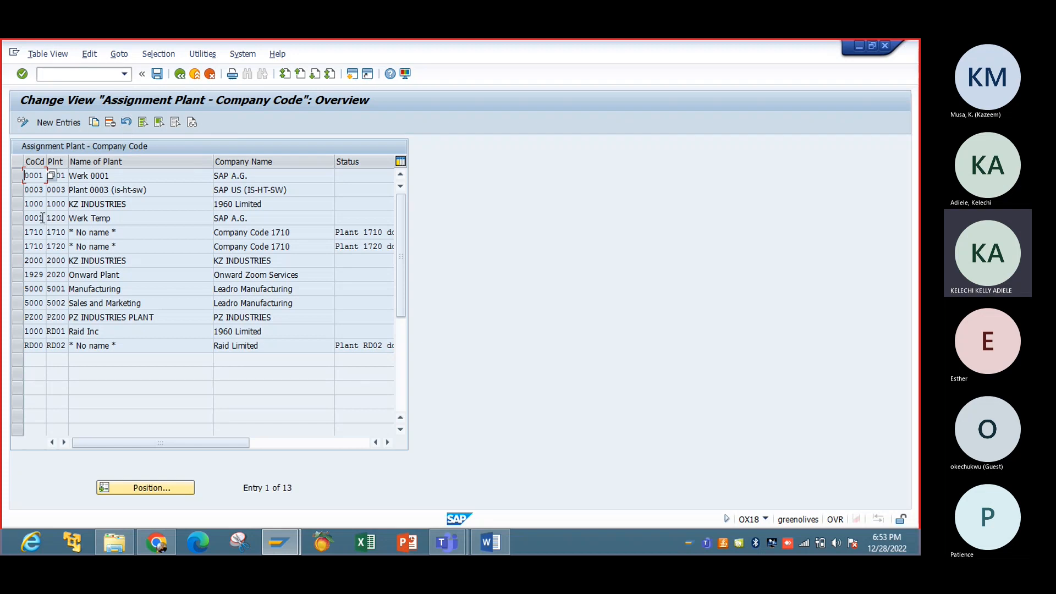
Step: Add a new entry with company code IBTC and plant IBTC, save it to the request, and go back
{"action": "left_click", "coordinate": [69, 123]}
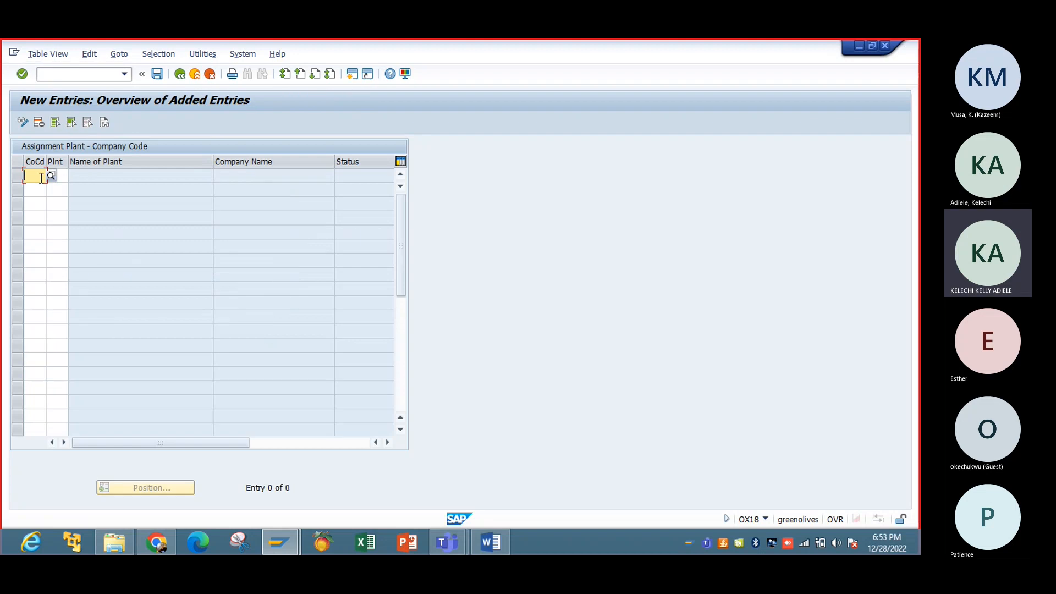
{"action": "type", "text": "IB"}
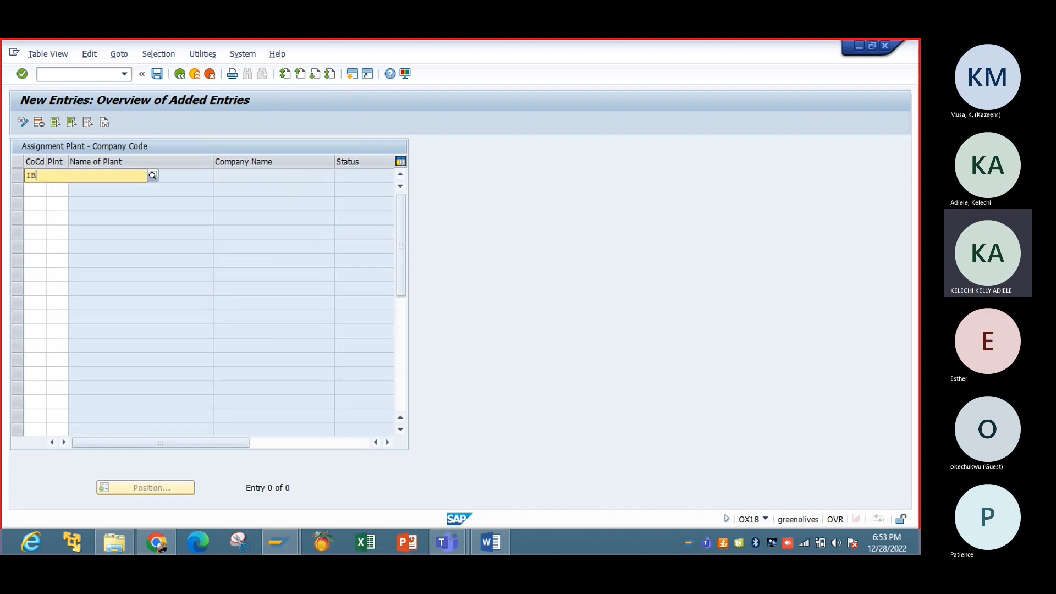
{"action": "type", "text": "TC"}
{"action": "key", "text": "Tab"}
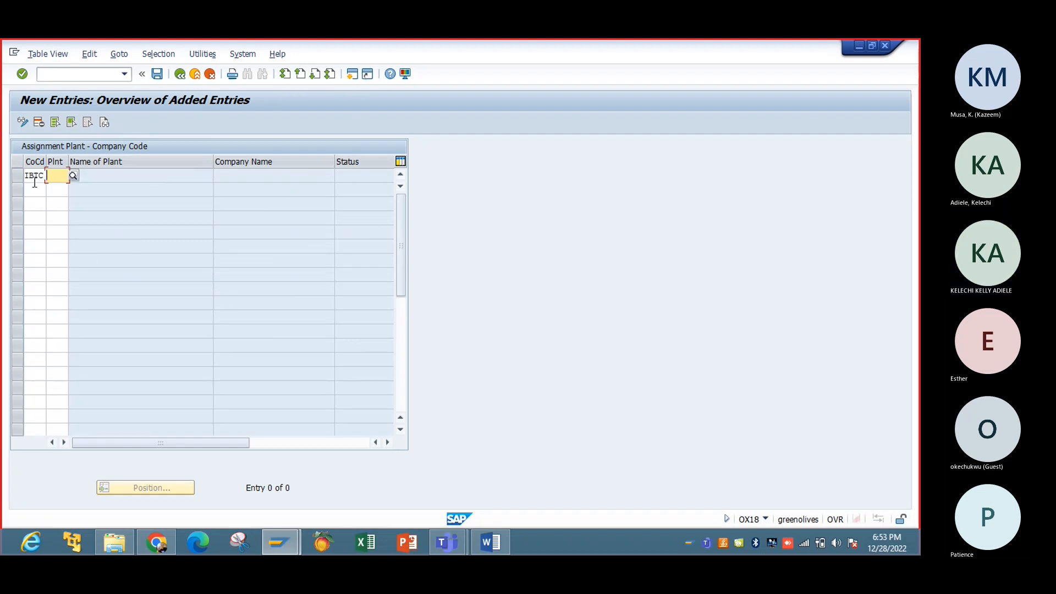
{"action": "type", "text": "IBTC"}
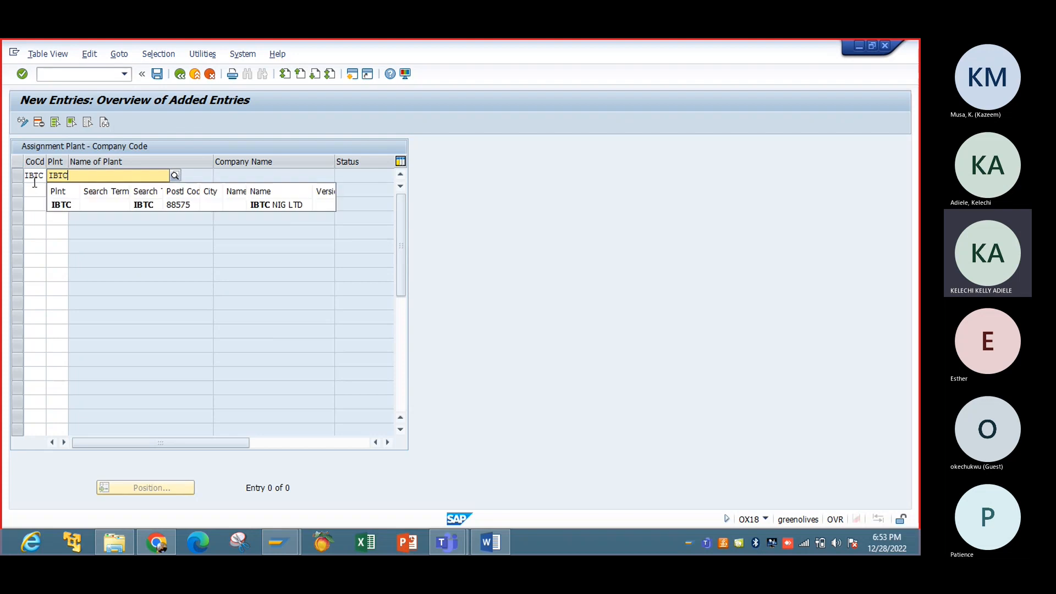
{"action": "key", "text": "Return"}
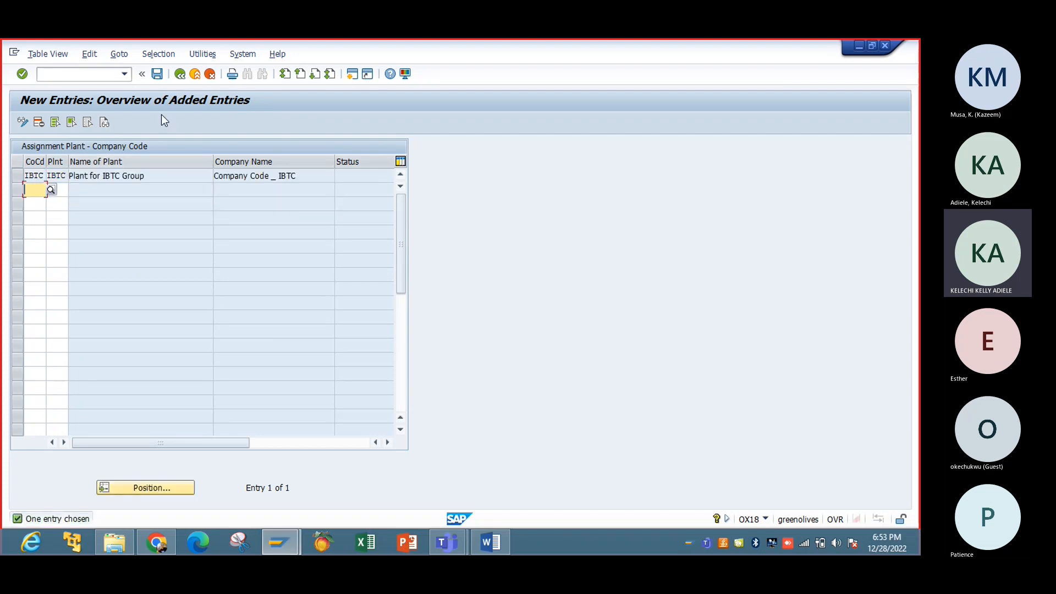
{"action": "left_click", "coordinate": [157, 75]}
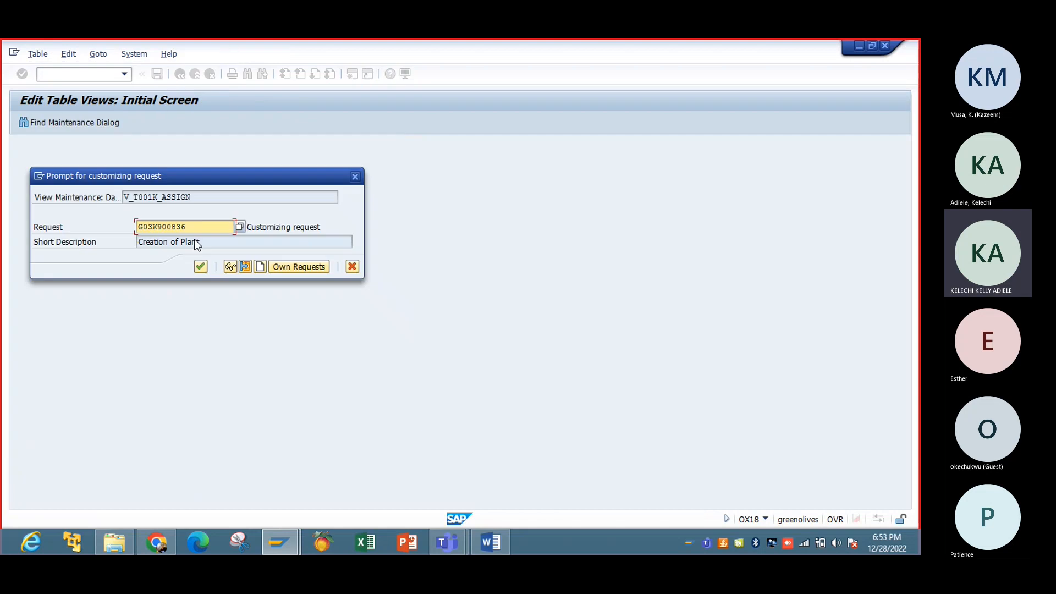
{"action": "left_click", "coordinate": [200, 266]}
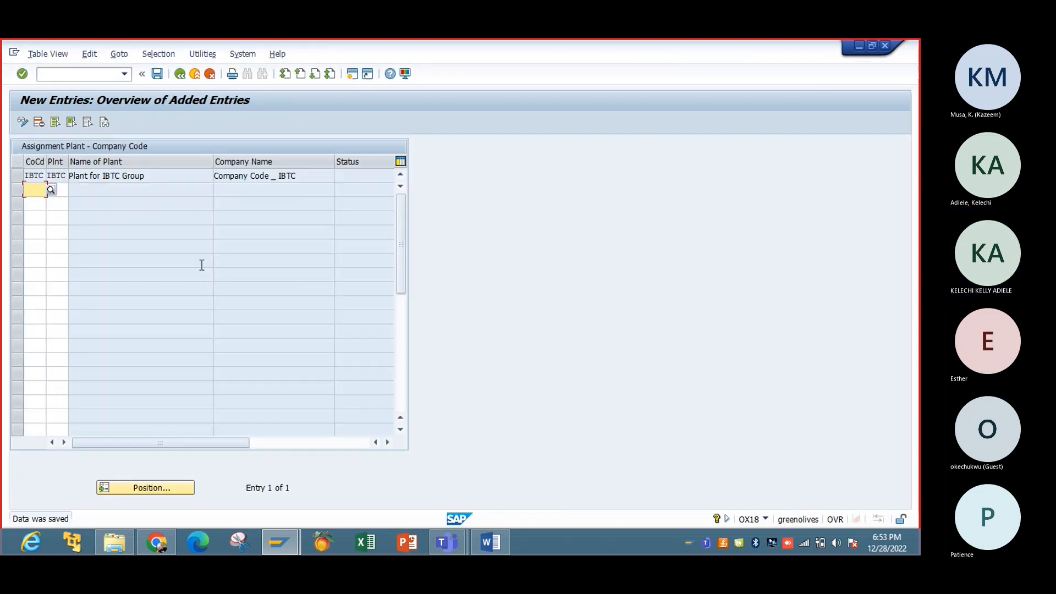
{"action": "left_click", "coordinate": [180, 74]}
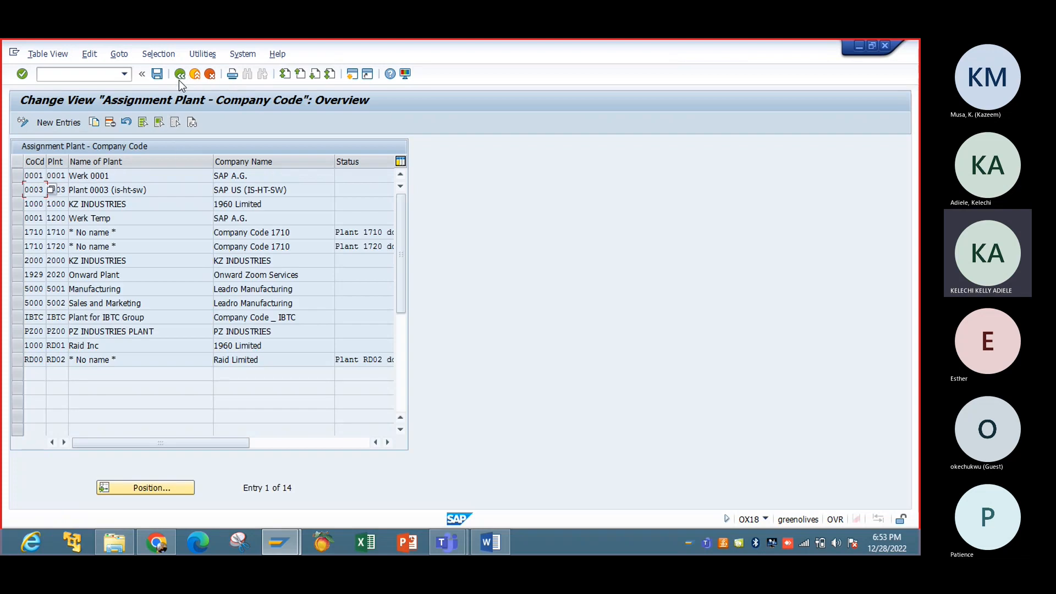
{"action": "left_click", "coordinate": [180, 74]}
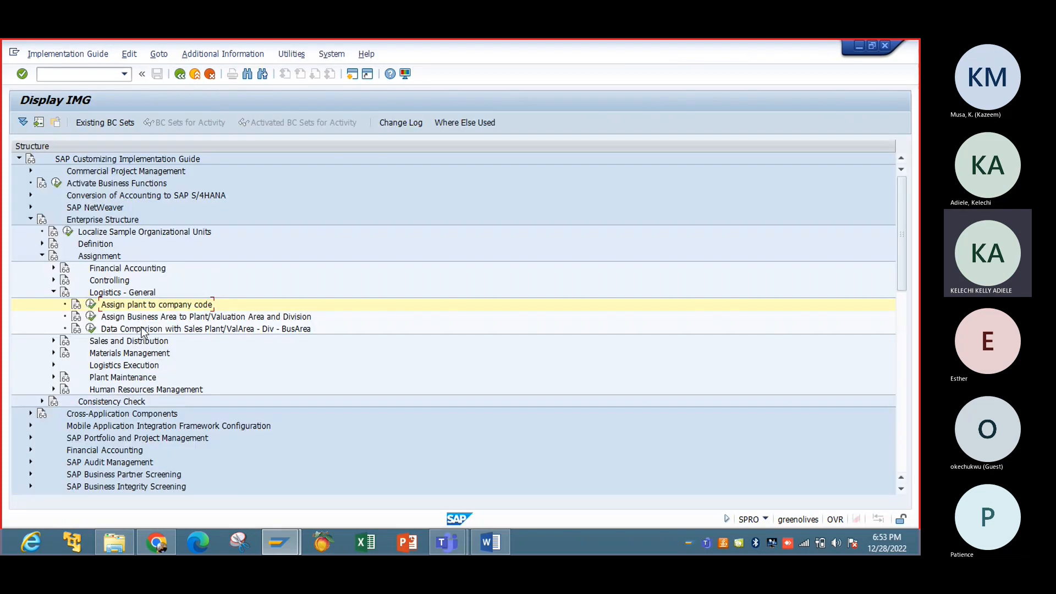
Step: Review the plant-division and plant/valuation area-division business area assignments
{"action": "left_click", "coordinate": [92, 318]}
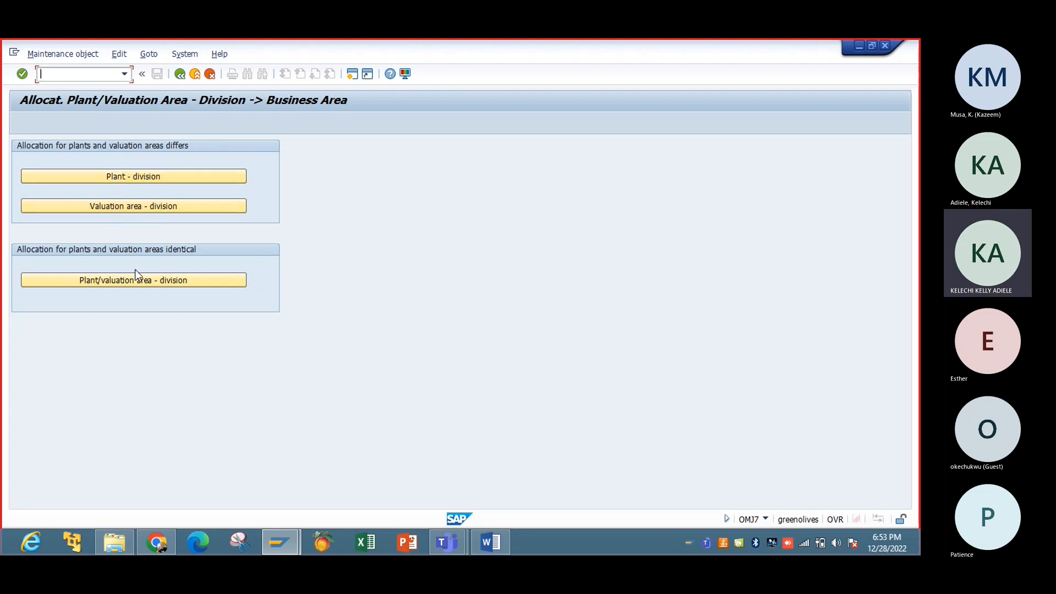
{"action": "left_click", "coordinate": [127, 175]}
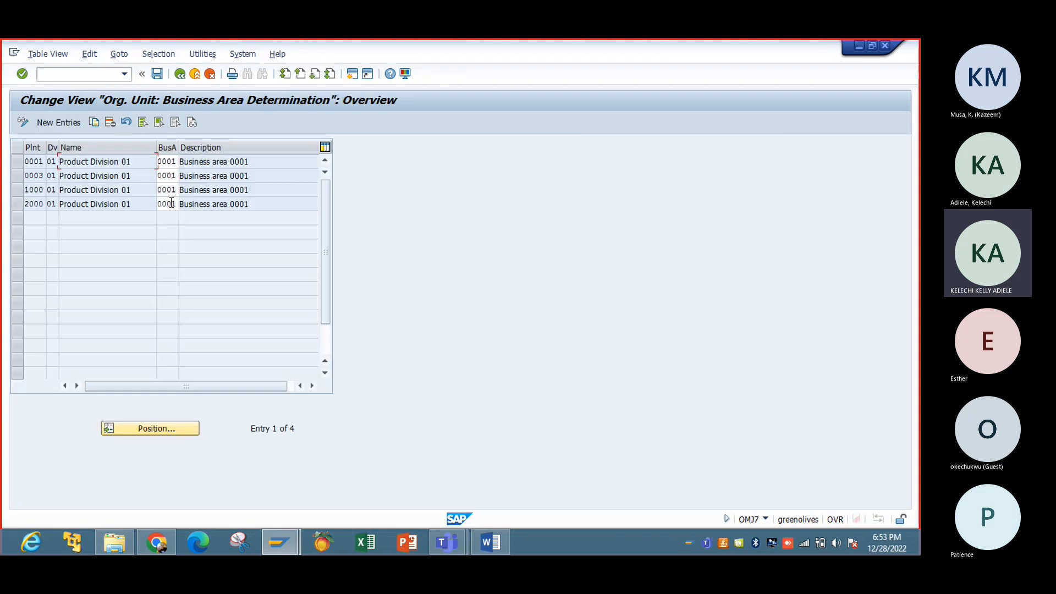
{"action": "left_click", "coordinate": [180, 73]}
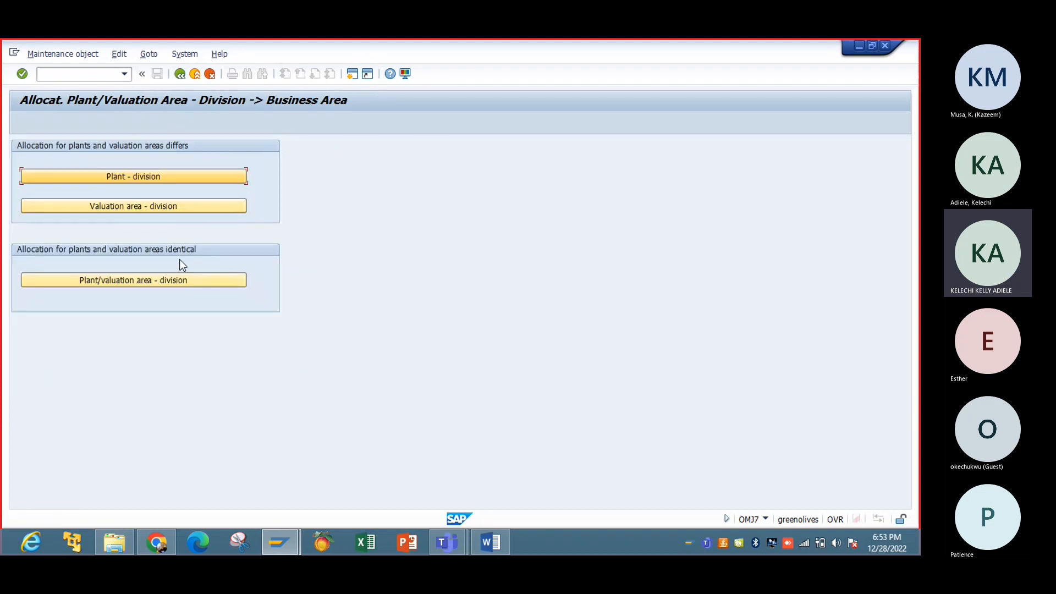
{"action": "left_click", "coordinate": [176, 280]}
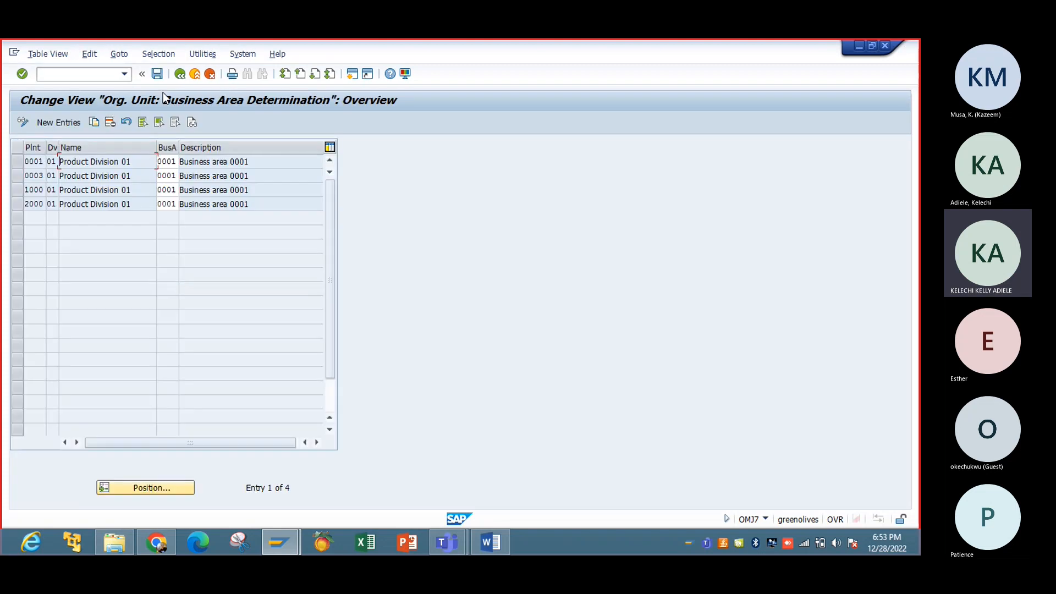
Step: Discard an unsaved new business area row, return to the tree, and expand Sales and Distribution assignments
{"action": "left_click", "coordinate": [70, 125]}
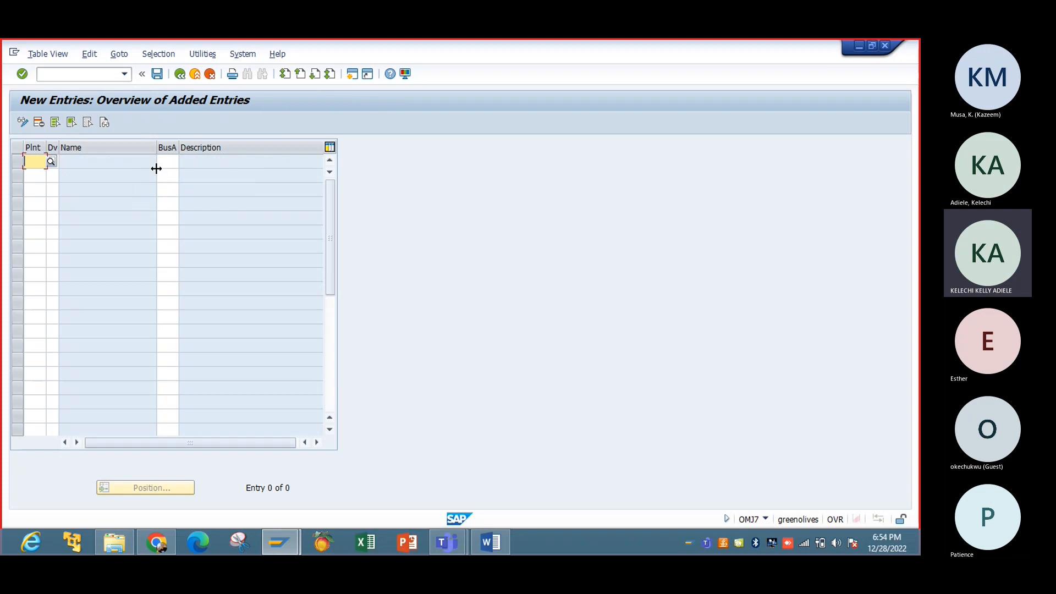
{"action": "left_click", "coordinate": [101, 162]}
{"action": "left_click", "coordinate": [50, 162]}
{"action": "left_click", "coordinate": [177, 77]}
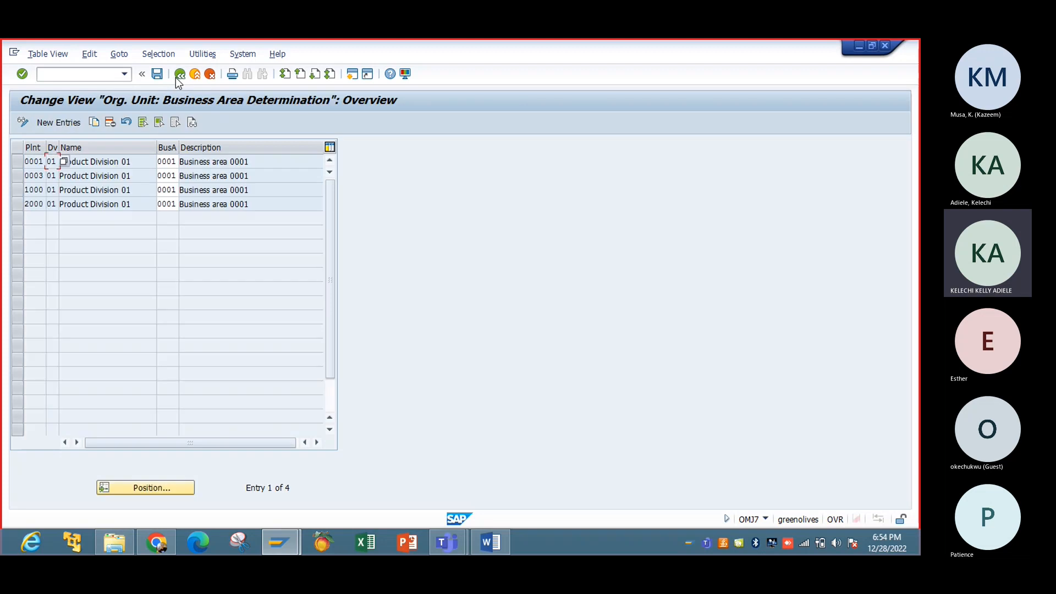
{"action": "left_click", "coordinate": [194, 74]}
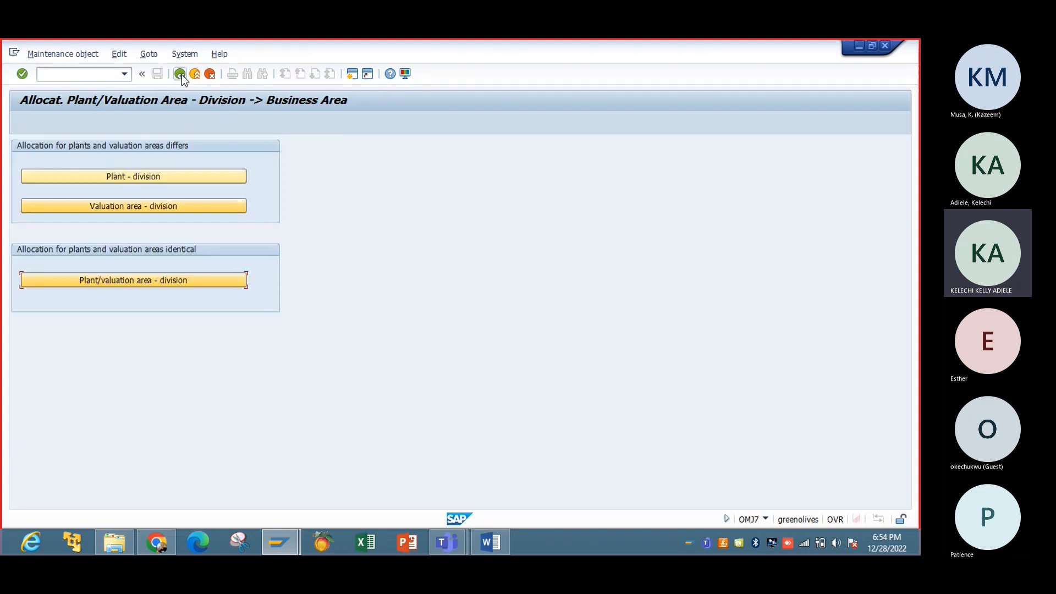
{"action": "left_click", "coordinate": [181, 74]}
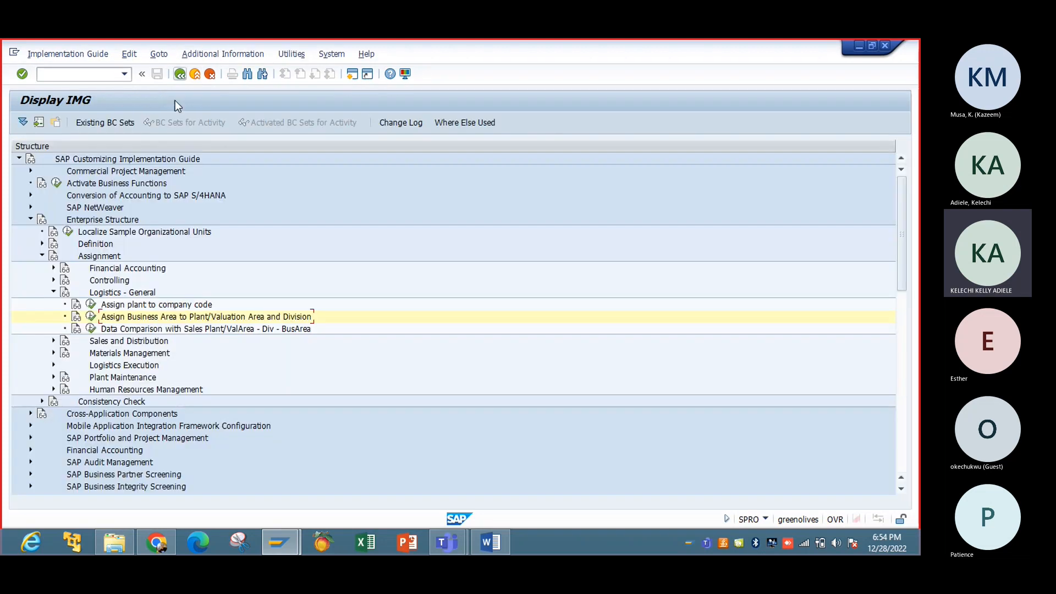
{"action": "left_click", "coordinate": [54, 292]}
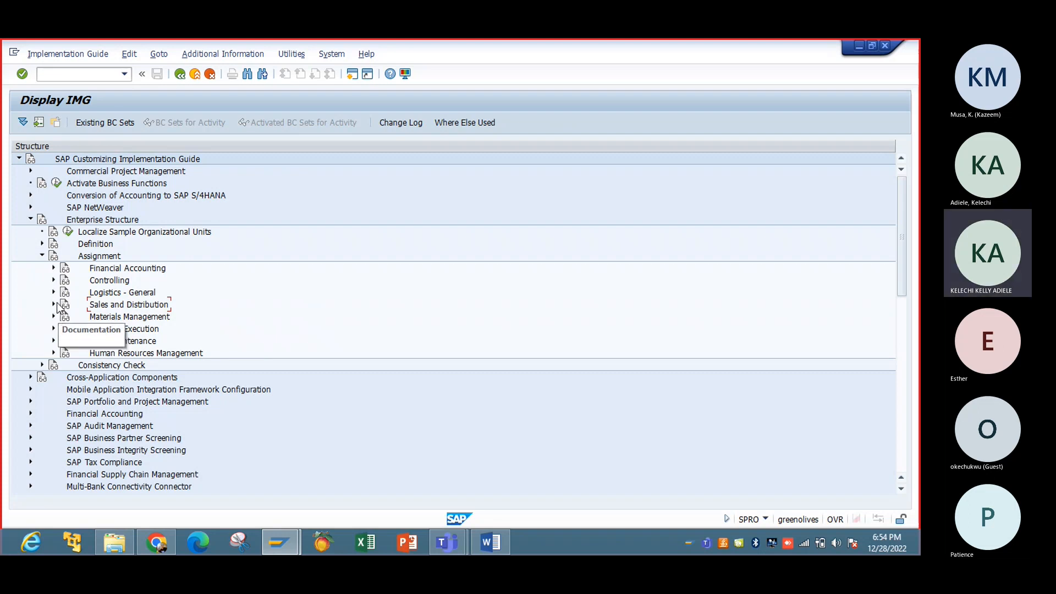
{"action": "left_click", "coordinate": [53, 304]}
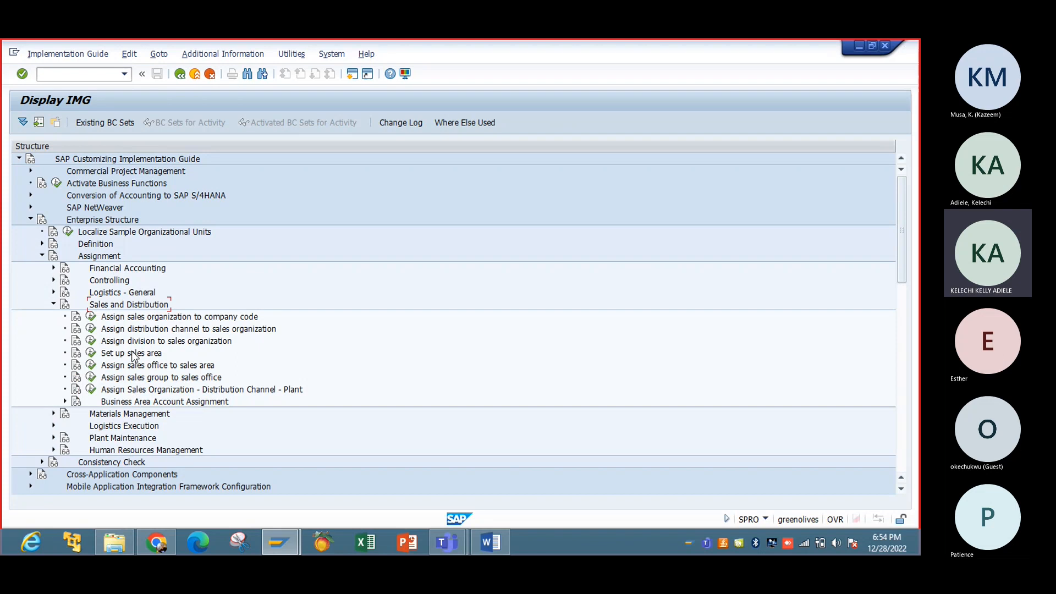
{"action": "left_click", "coordinate": [132, 354]}
Step: Assign company code IBTC to sales organization IBTC
{"action": "left_click", "coordinate": [92, 317]}
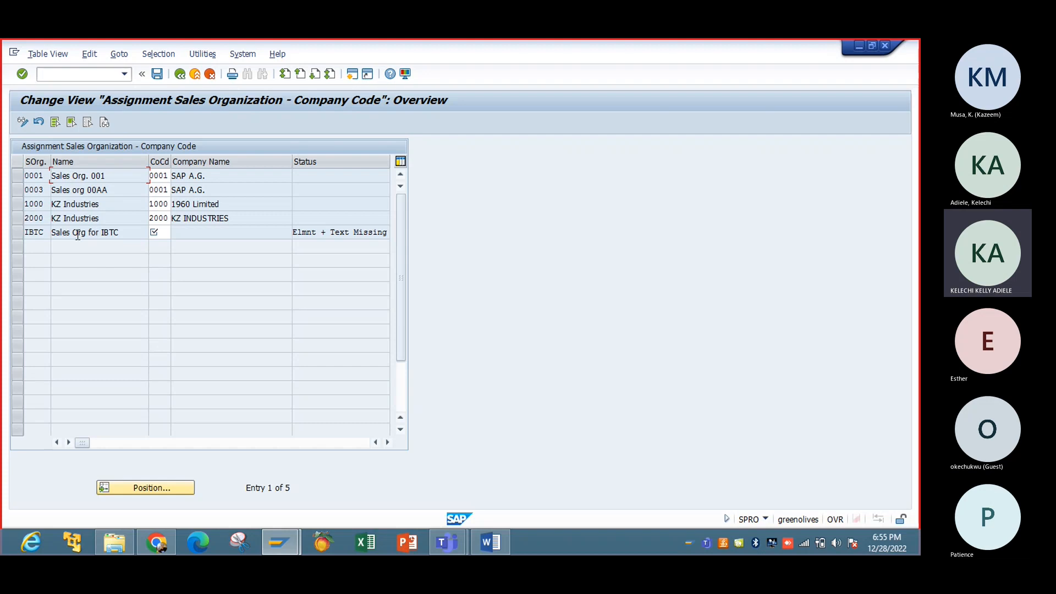
{"action": "left_click", "coordinate": [164, 237]}
{"action": "type", "text": "IBTC"}
{"action": "key", "text": "Return"}
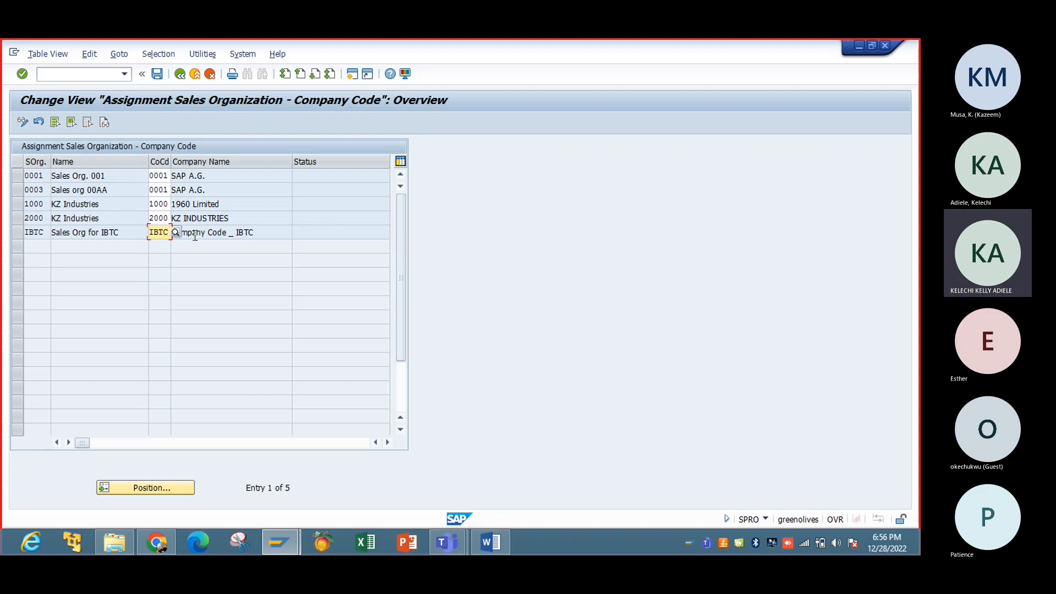
Step: Save the assignment under a new customizing request 'SD Assignments' and return to the IMG tree
{"action": "left_click", "coordinate": [157, 75]}
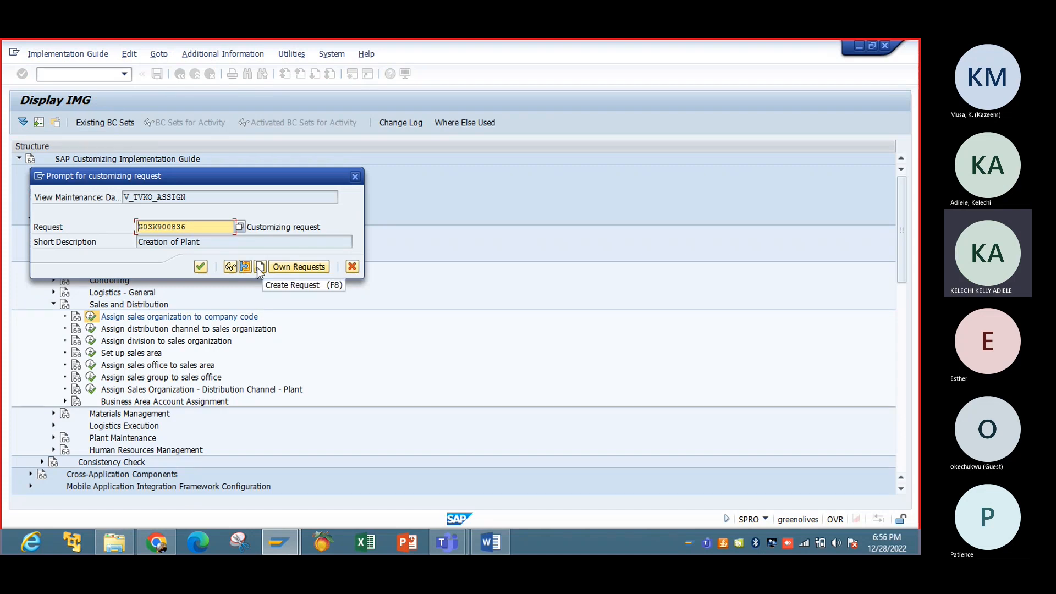
{"action": "left_click", "coordinate": [259, 266]}
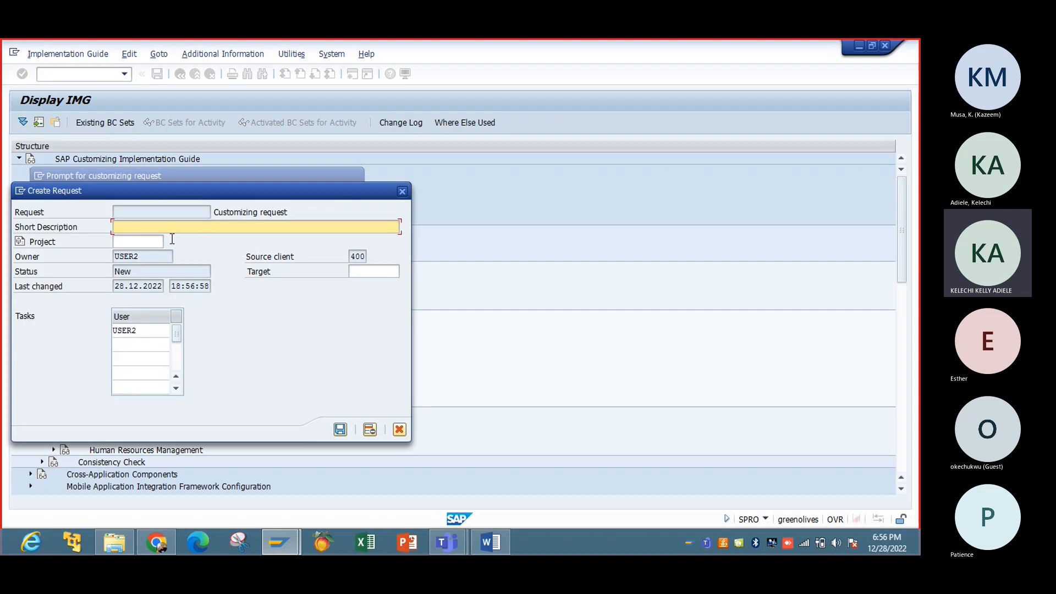
{"action": "type", "text": "SD "}
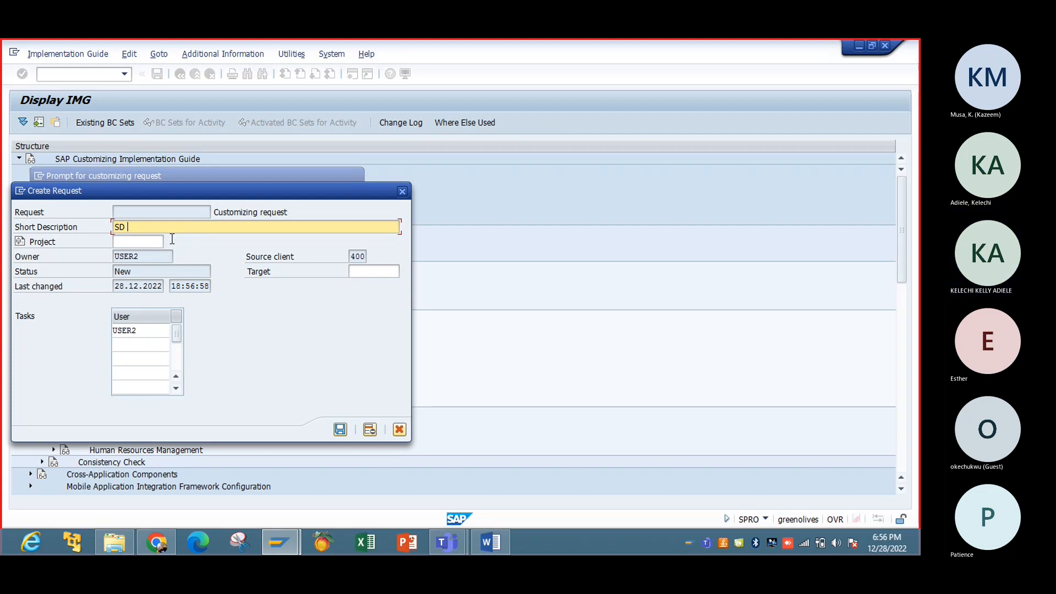
{"action": "type", "text": "Assignments"}
{"action": "left_click", "coordinate": [340, 429]}
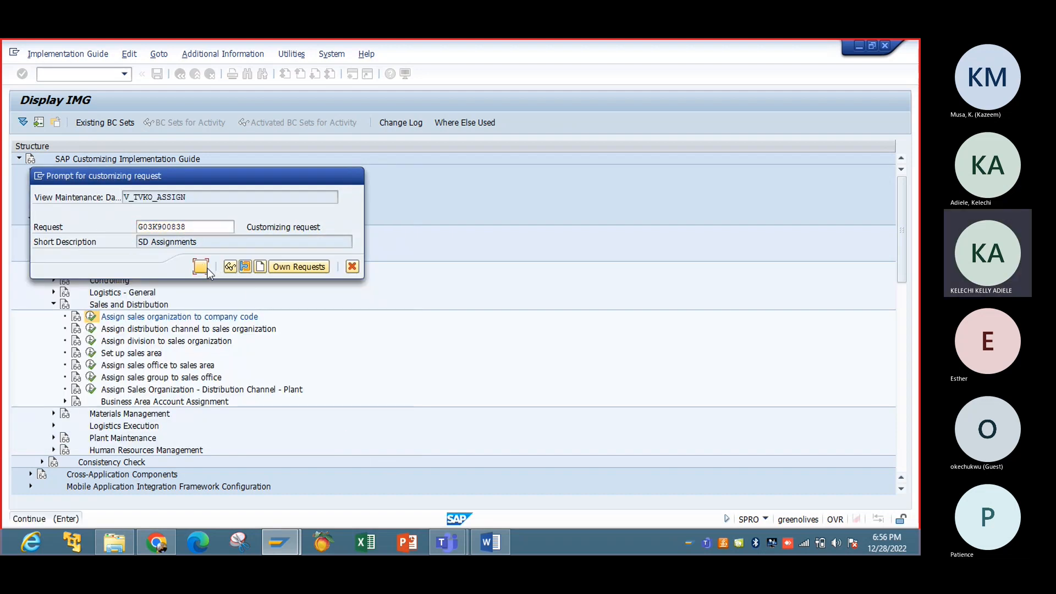
{"action": "left_click", "coordinate": [200, 266]}
{"action": "left_click", "coordinate": [180, 74]}
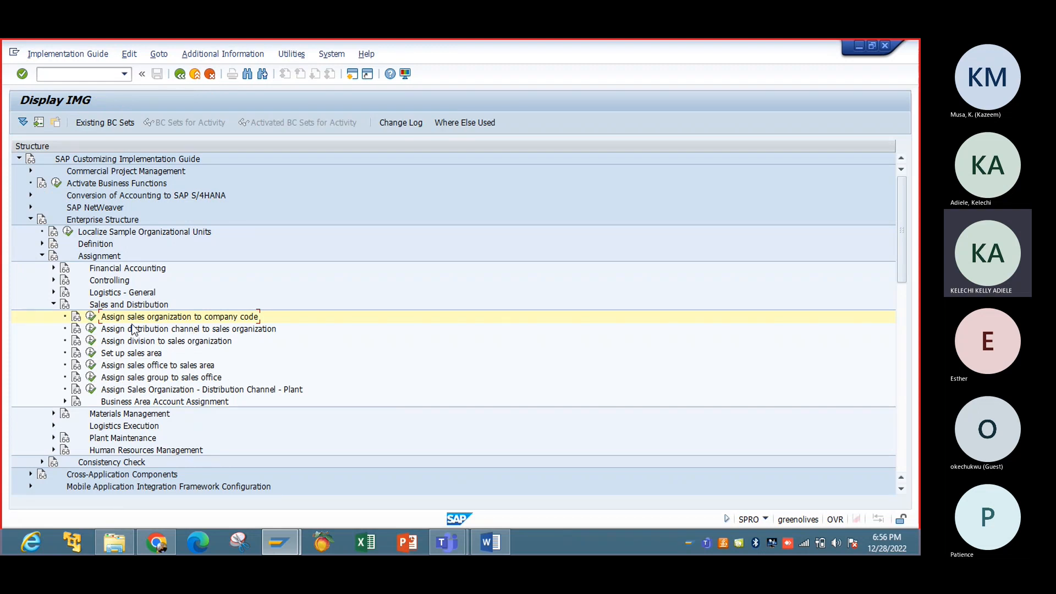
Step: Add a new entry assigning distribution channel R1 to sales organization IBTC
{"action": "left_click", "coordinate": [92, 329]}
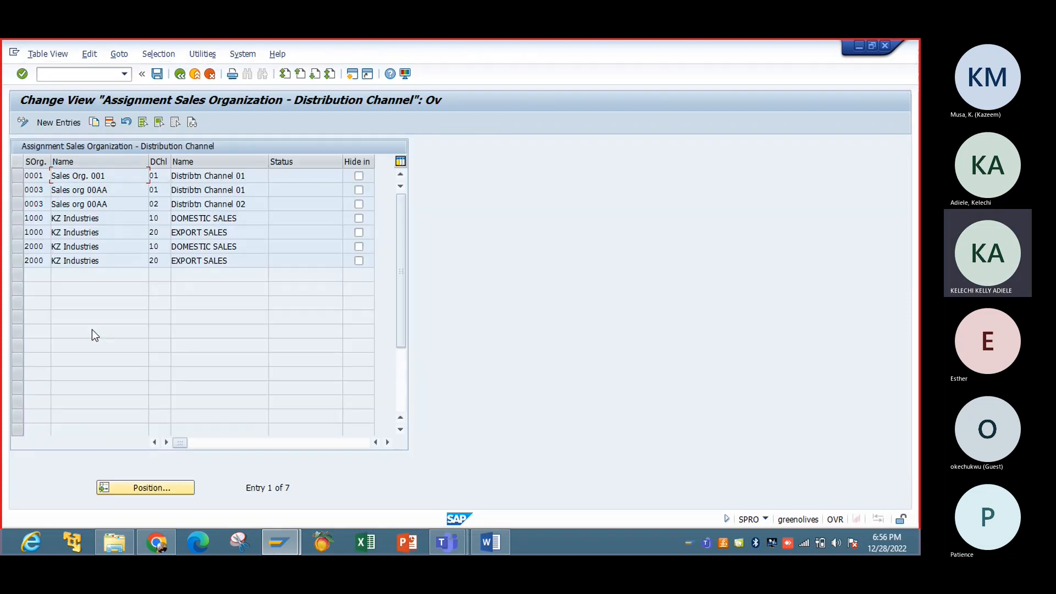
{"action": "left_click", "coordinate": [63, 125]}
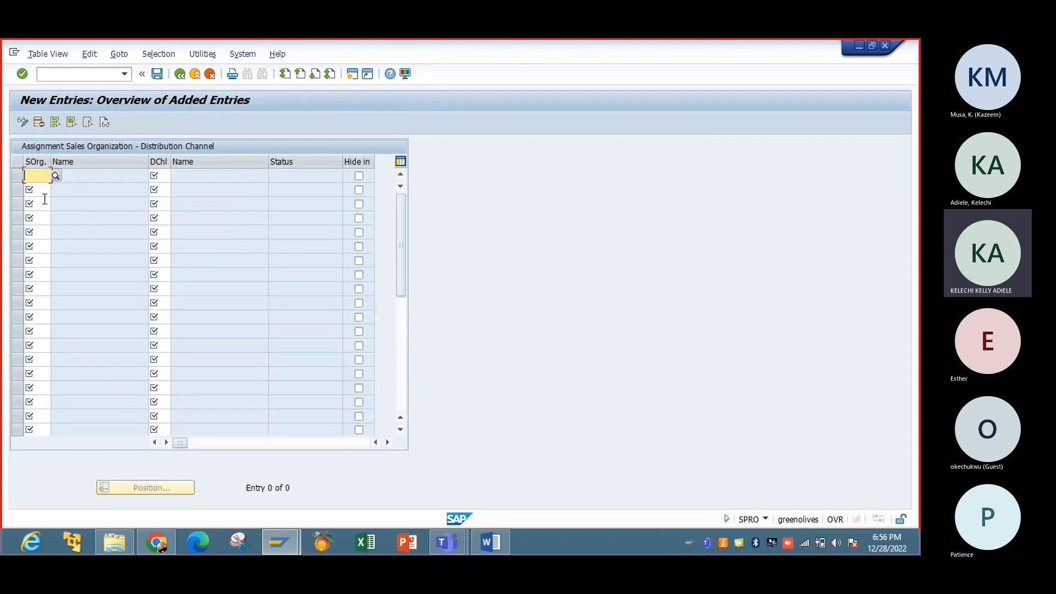
{"action": "left_click", "coordinate": [55, 176]}
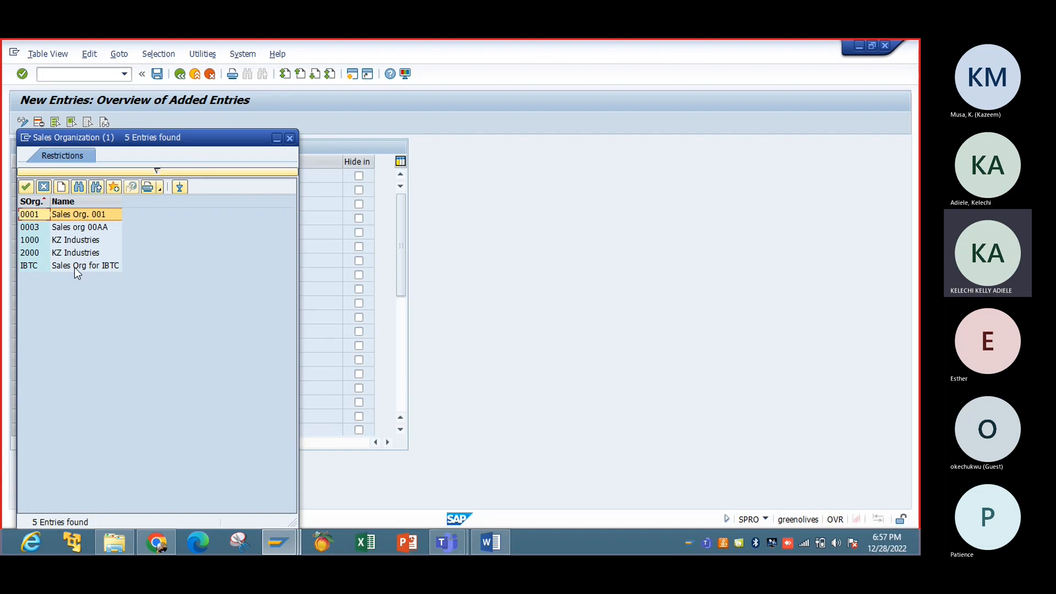
{"action": "double_click", "coordinate": [74, 267]}
{"action": "left_click", "coordinate": [161, 176]}
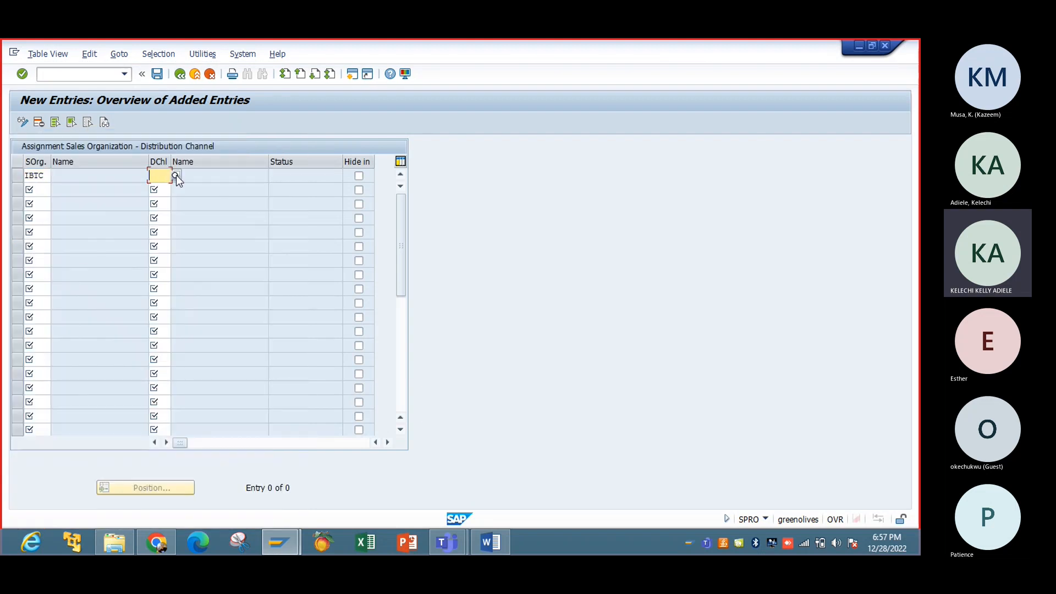
{"action": "left_click", "coordinate": [177, 176]}
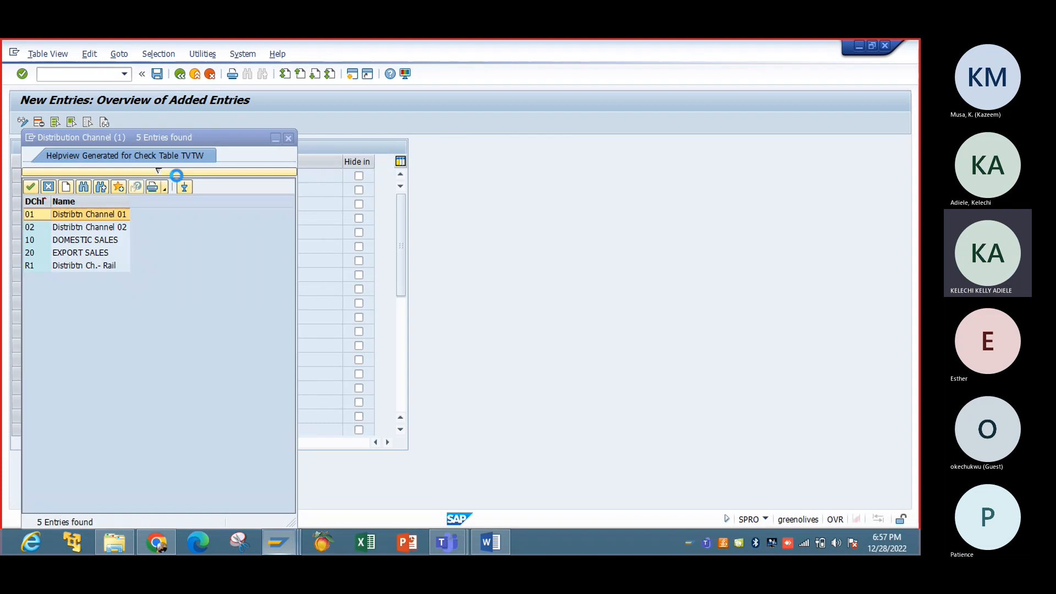
{"action": "double_click", "coordinate": [91, 262]}
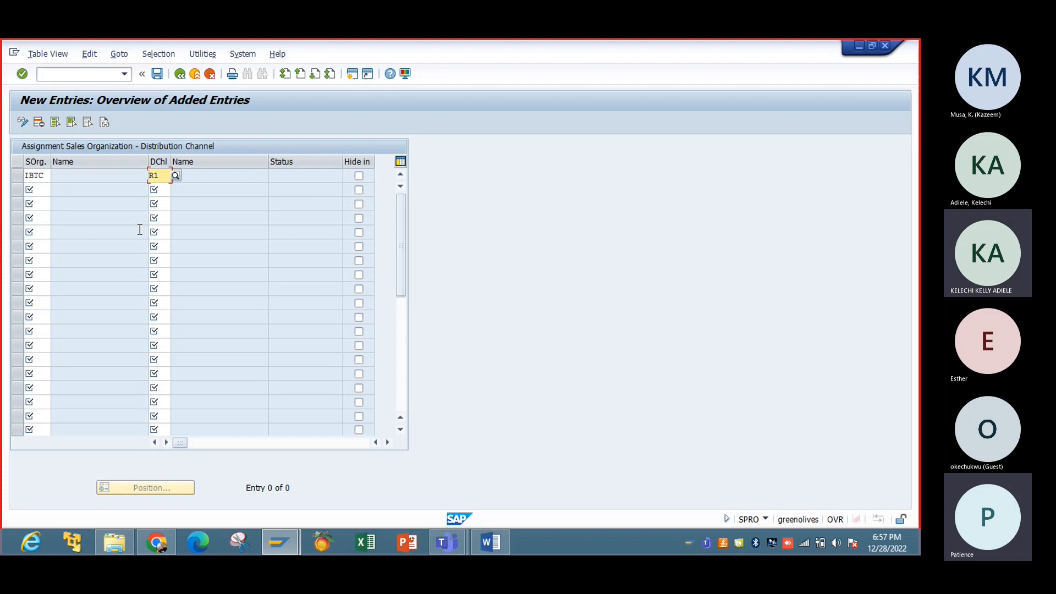
Step: Save the IBTC–R1 assignment under the SD Assignments request
{"action": "left_click", "coordinate": [156, 76]}
{"action": "left_click", "coordinate": [156, 73]}
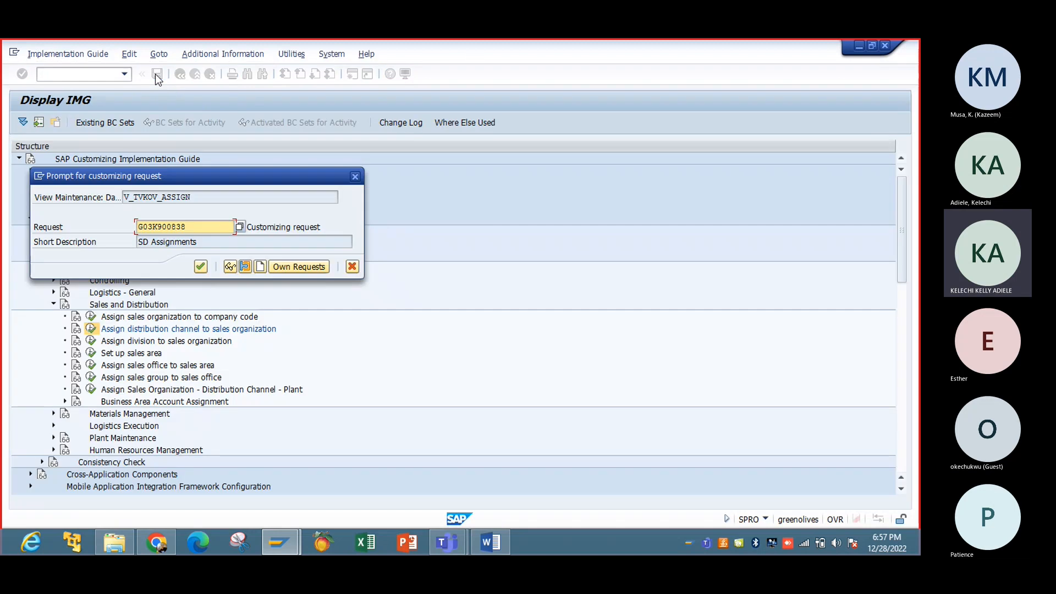
{"action": "left_click", "coordinate": [201, 267]}
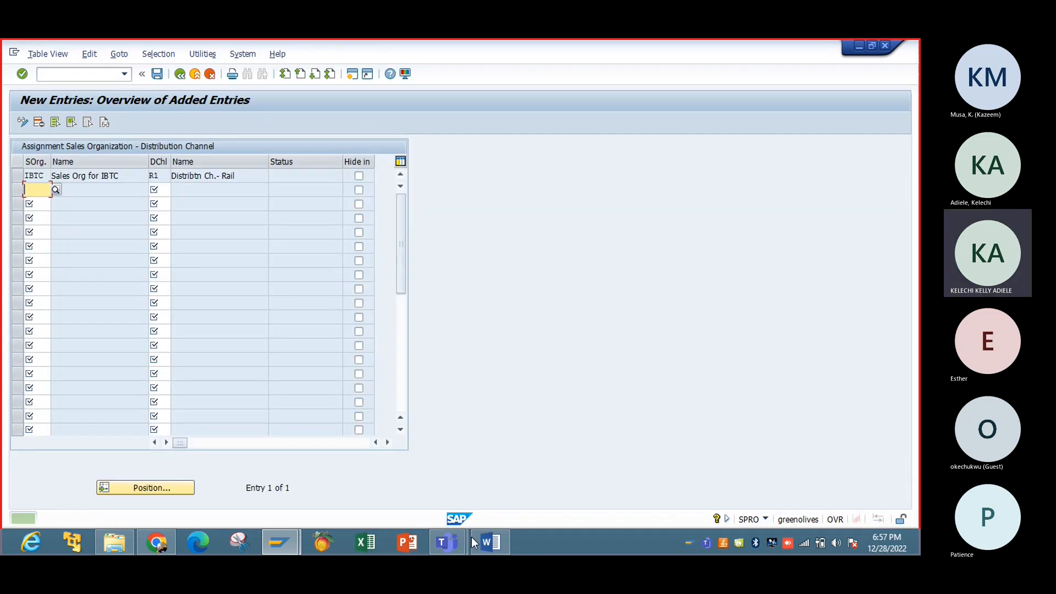
{"action": "left_click", "coordinate": [472, 539]}
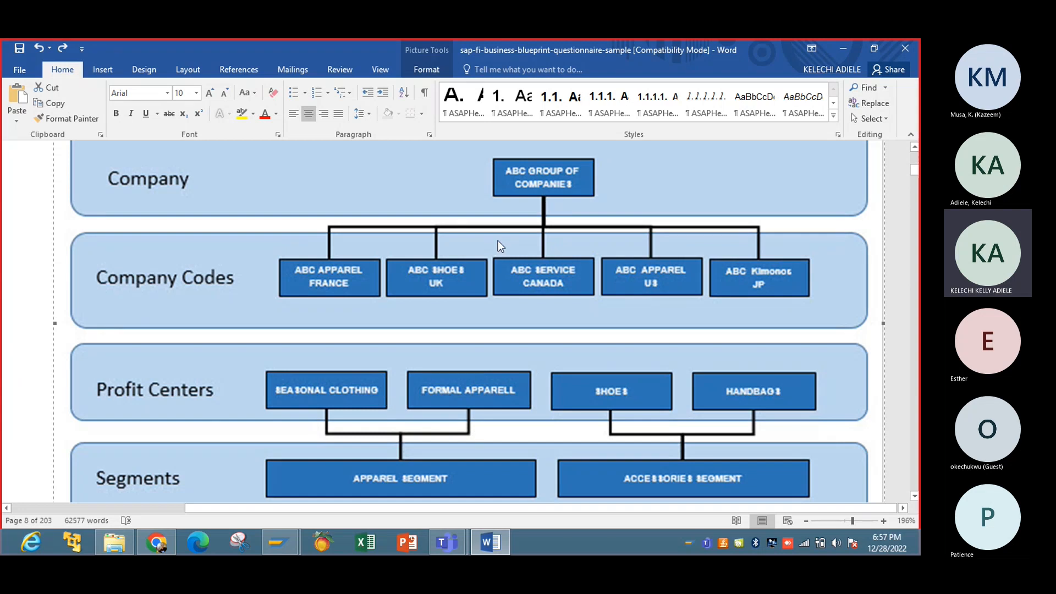
Step: Bring back the SAP 'New Entries: Overview of Added Entries' window with the IBTC–R1 entry
{"action": "mouse_move", "coordinate": [289, 533]}
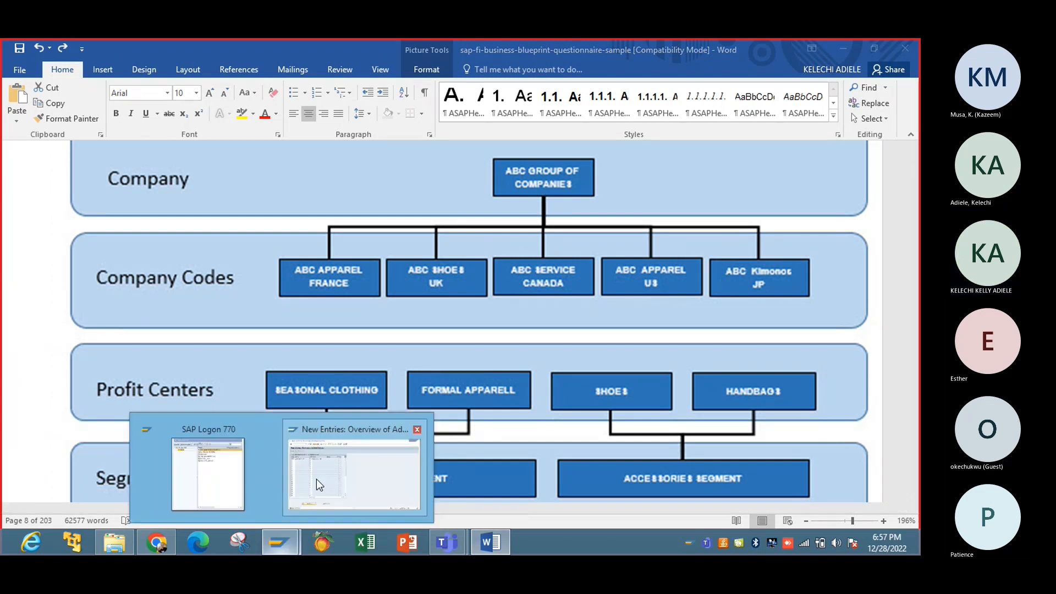
{"action": "left_click", "coordinate": [316, 480]}
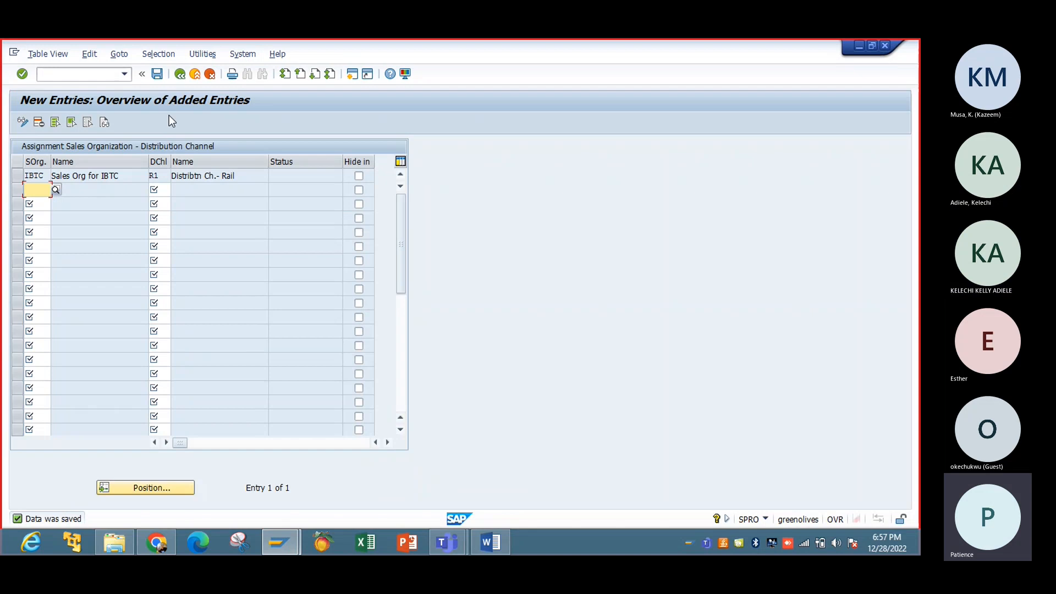
Step: Save the IBTC–R1 entry, review the eight channel assignments, and go back to the IMG tree
{"action": "left_click", "coordinate": [160, 70]}
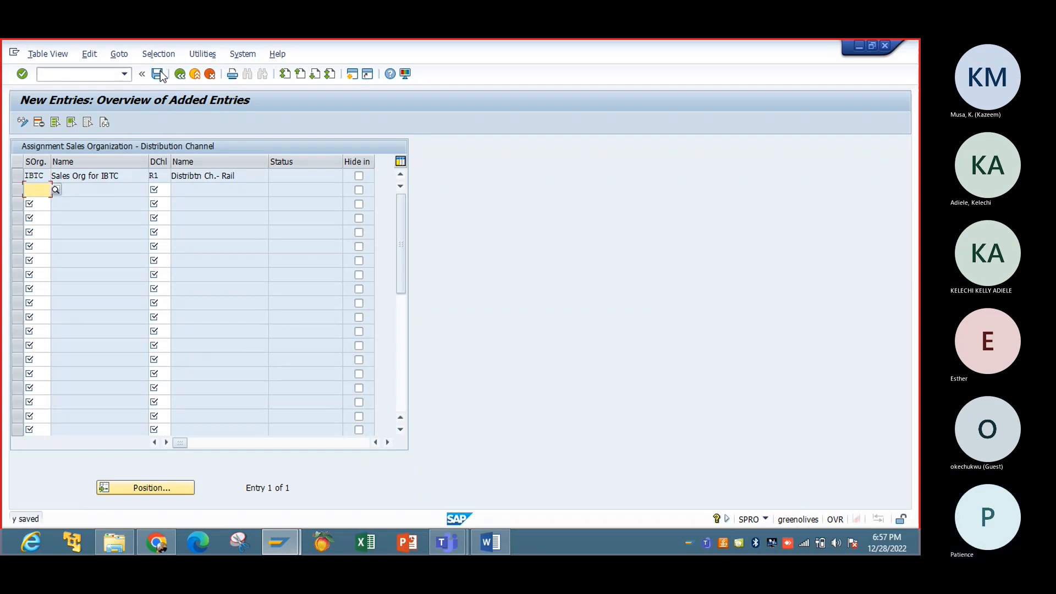
{"action": "left_click", "coordinate": [180, 74]}
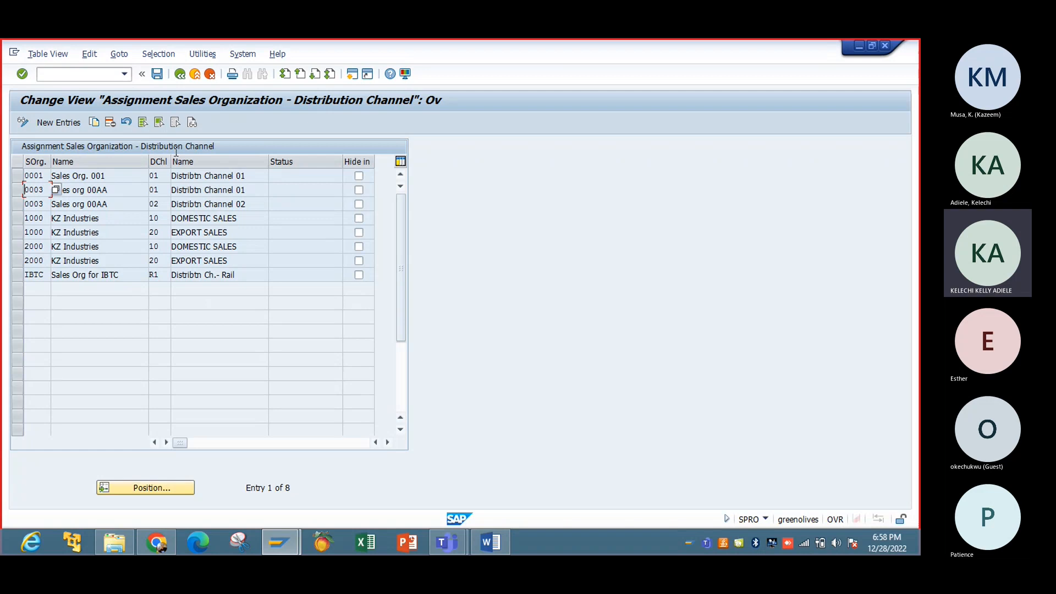
{"action": "left_click", "coordinate": [180, 74]}
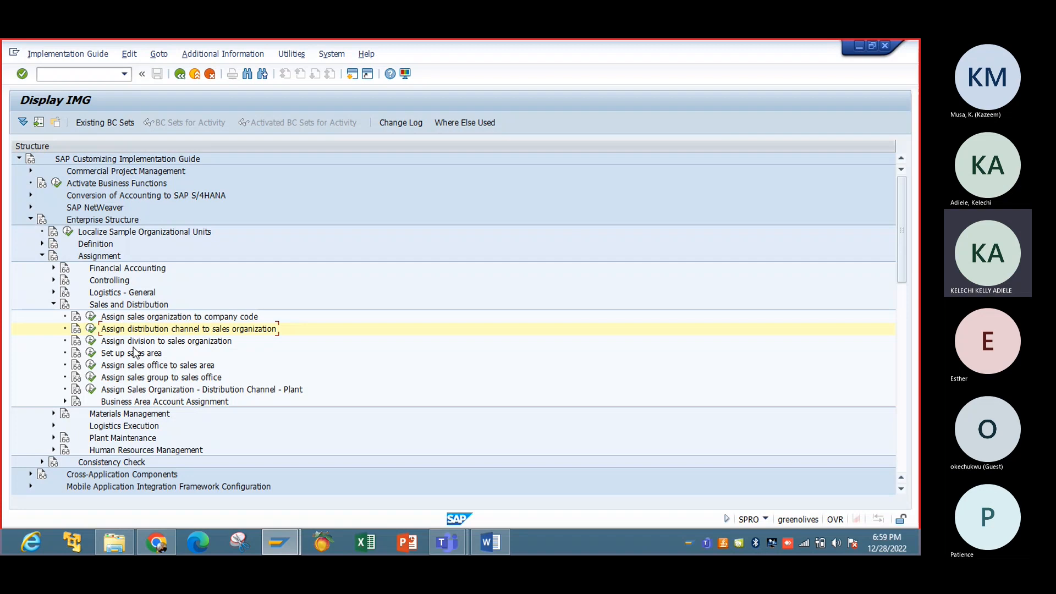
{"action": "left_click", "coordinate": [90, 341]}
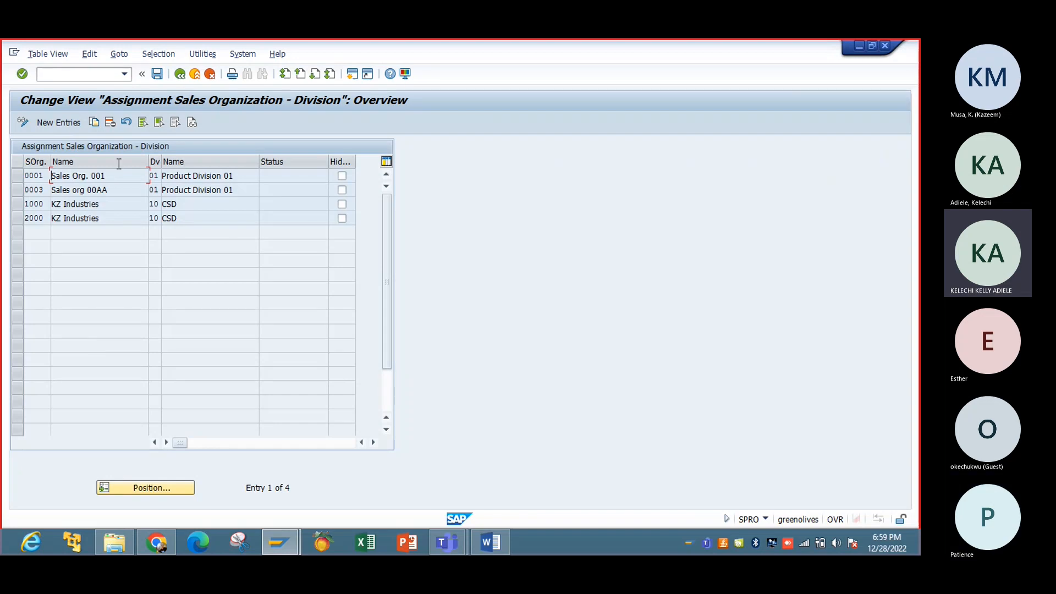
{"action": "left_click", "coordinate": [61, 123]}
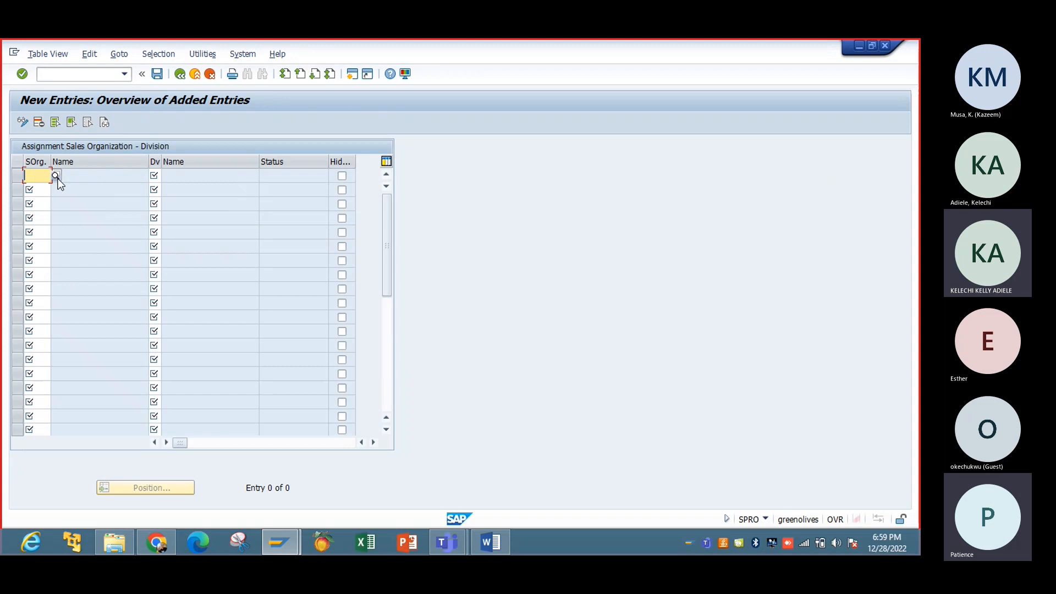
{"action": "left_click", "coordinate": [160, 176]}
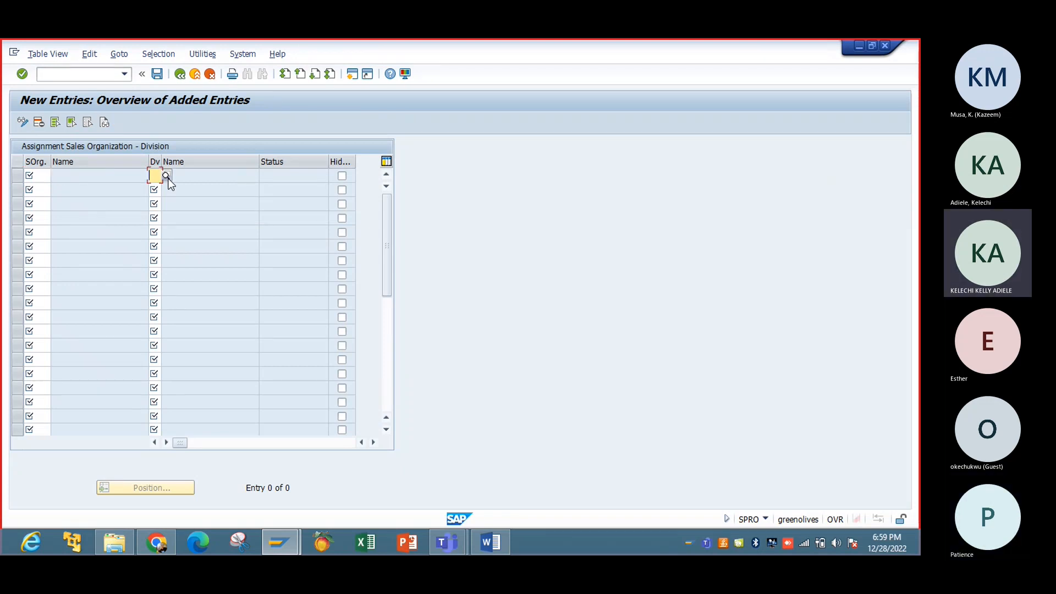
{"action": "left_click", "coordinate": [167, 177]}
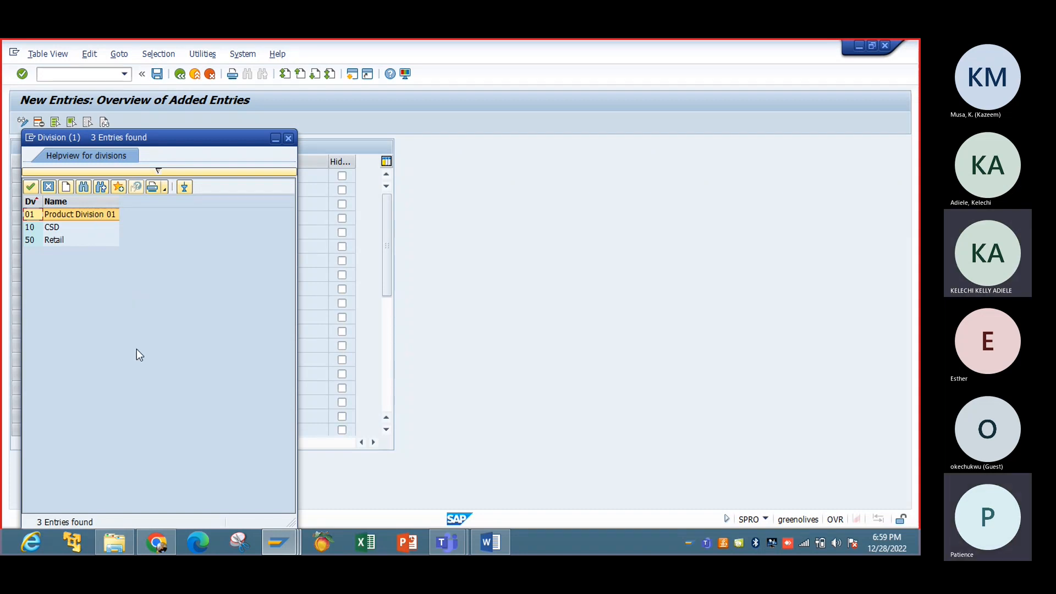
{"action": "left_click", "coordinate": [289, 138]}
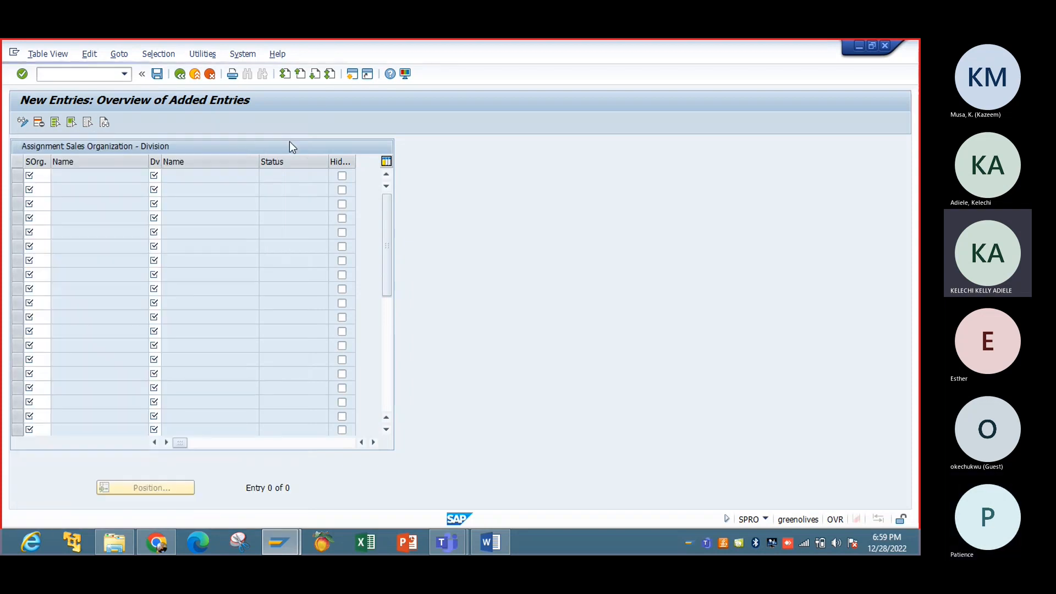
{"action": "left_click", "coordinate": [181, 74]}
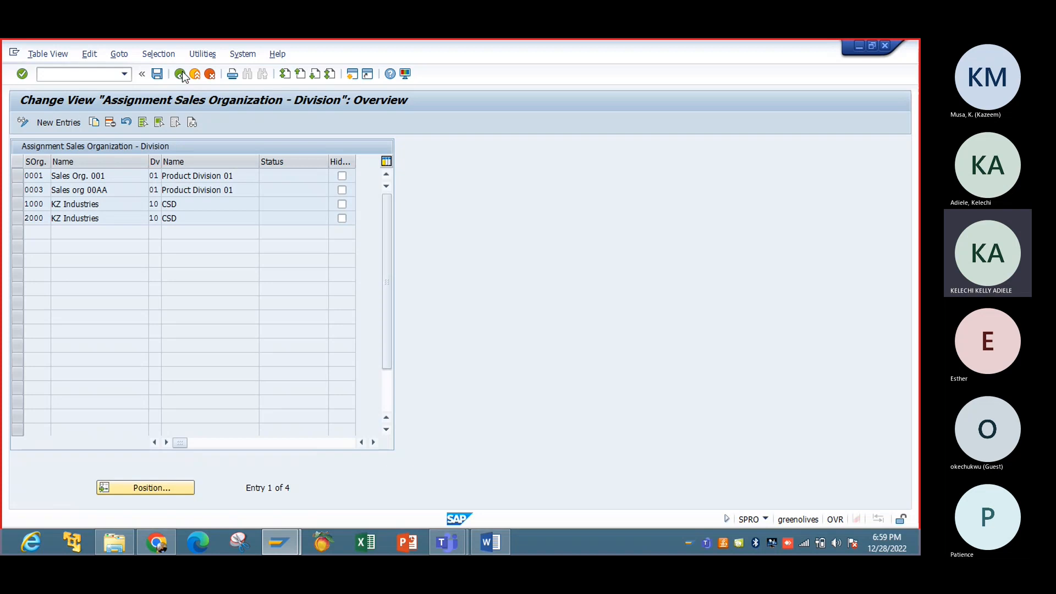
{"action": "left_click", "coordinate": [180, 74]}
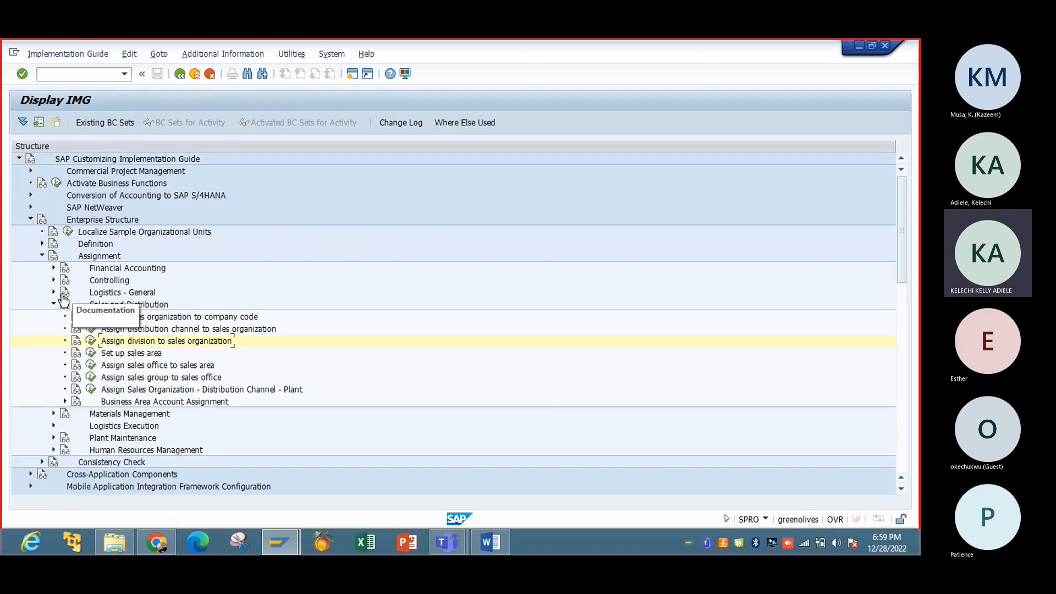
Step: In Define Division, add a new division IB named 'Whole Sales'
{"action": "left_click", "coordinate": [43, 244]}
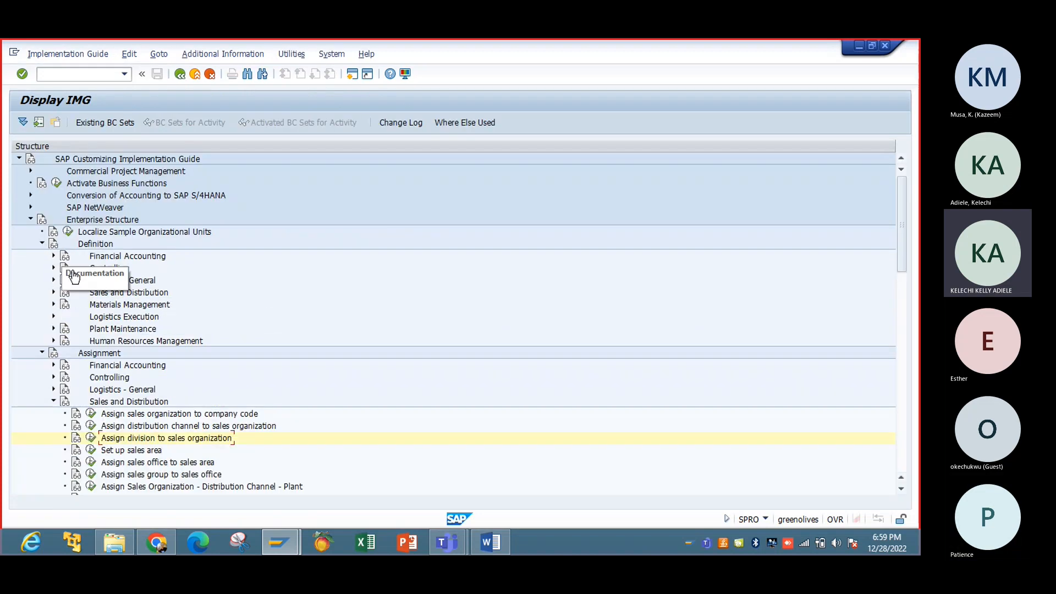
{"action": "left_click", "coordinate": [54, 280]}
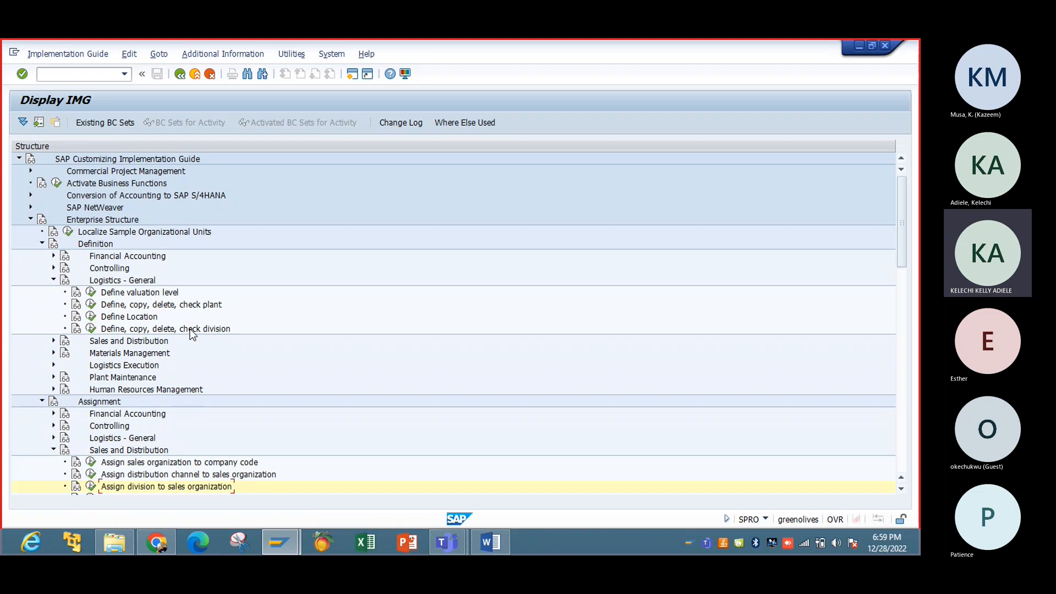
{"action": "left_click", "coordinate": [90, 329]}
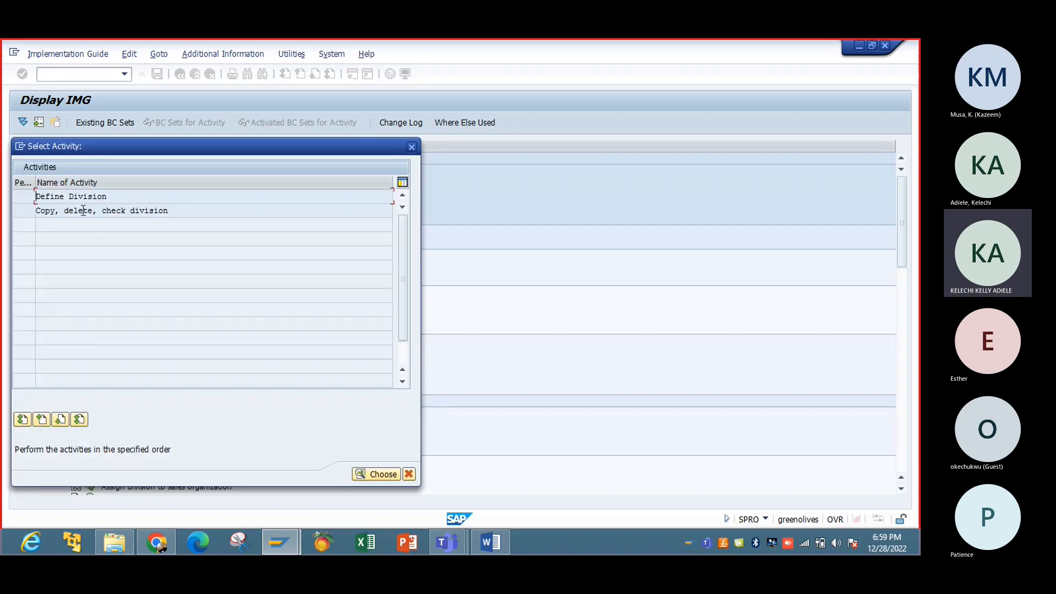
{"action": "double_click", "coordinate": [83, 198]}
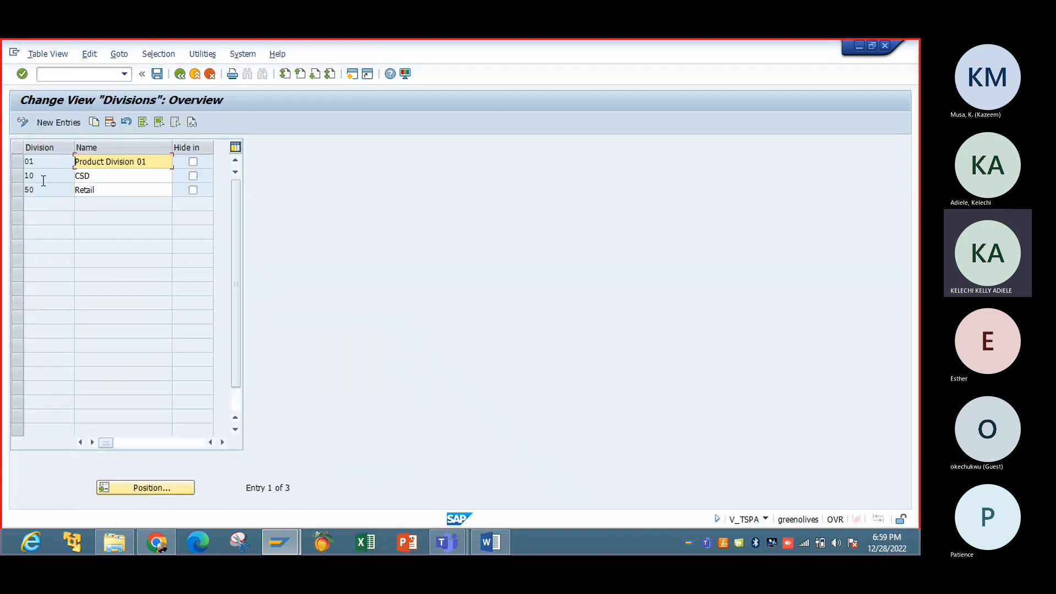
{"action": "left_click", "coordinate": [61, 123]}
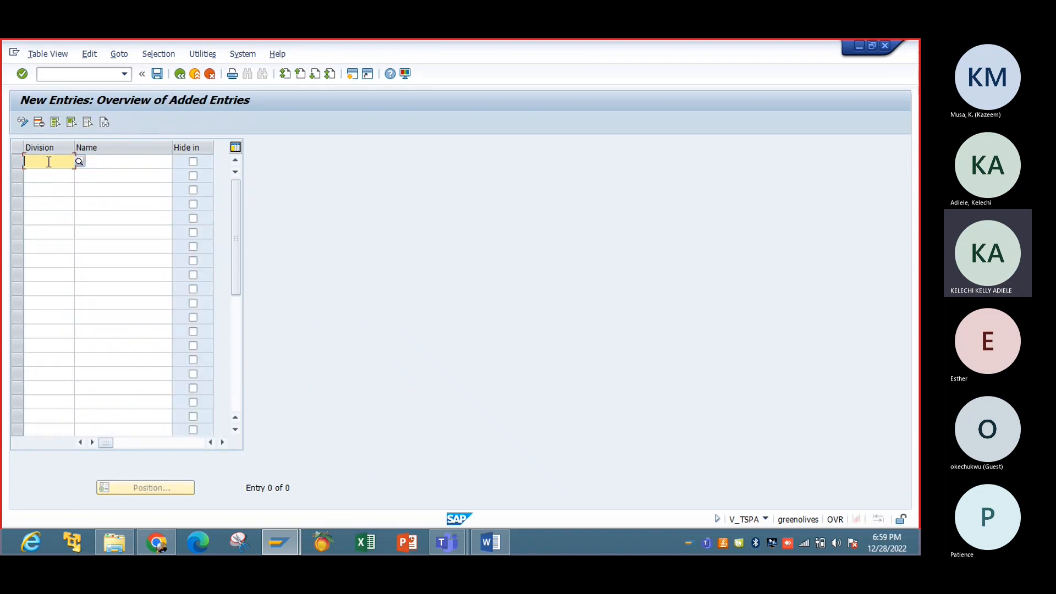
{"action": "type", "text": "0"}
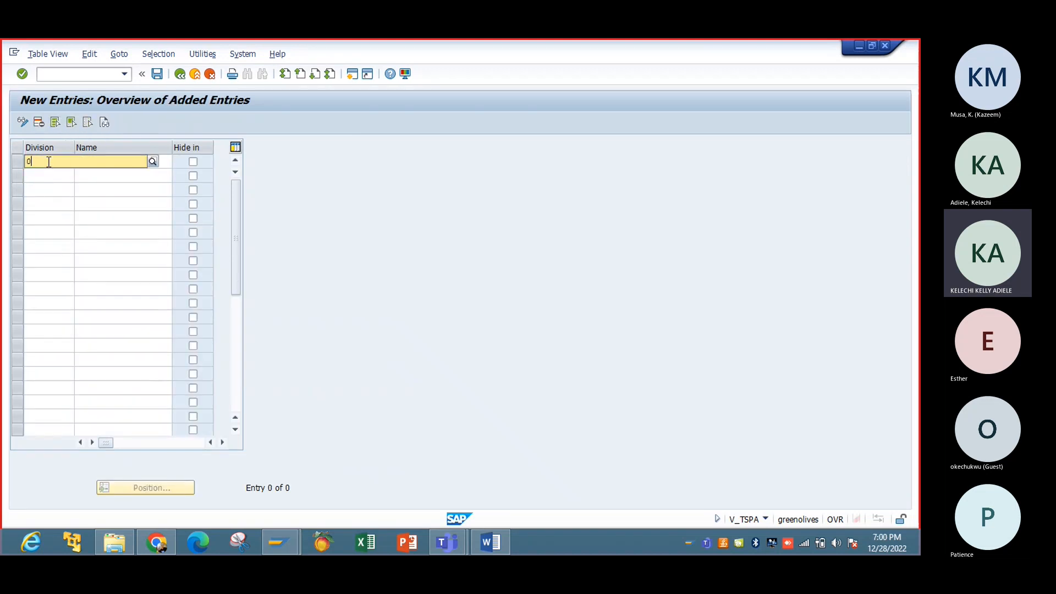
{"action": "key", "text": "BackSpace"}
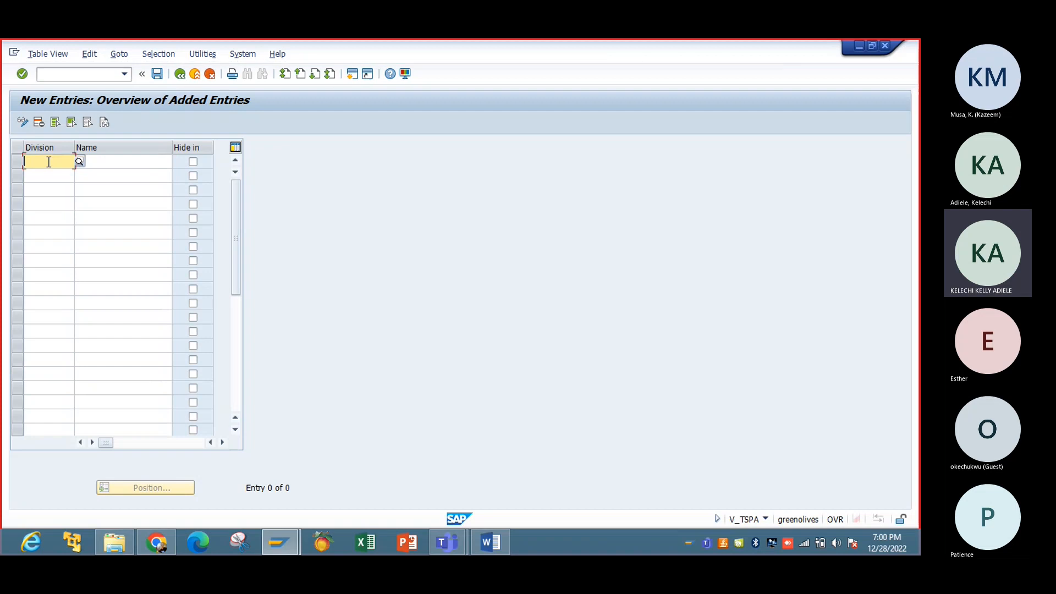
{"action": "type", "text": "IB"}
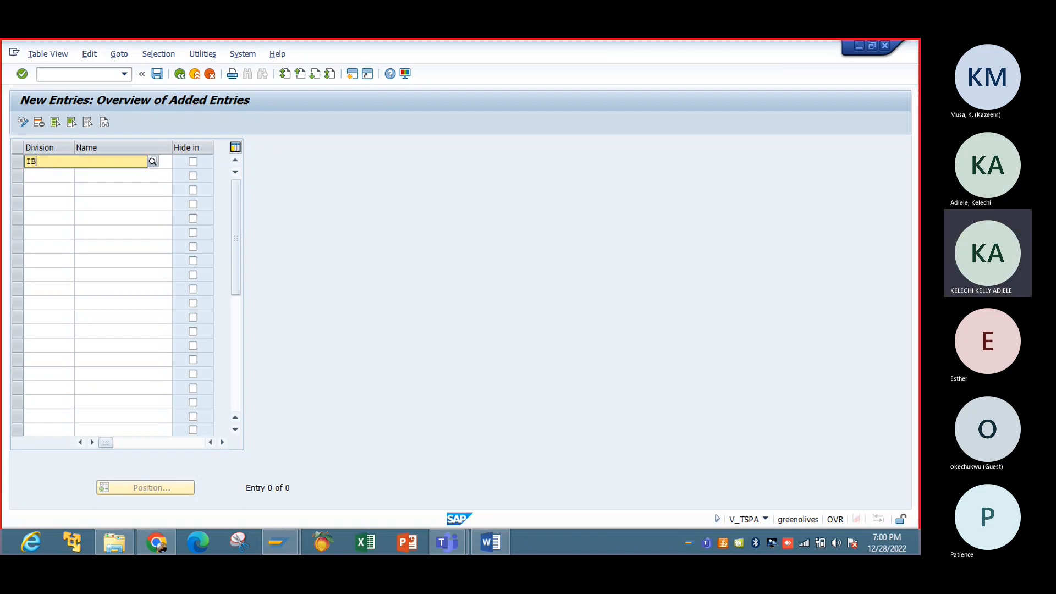
{"action": "key", "text": "Tab"}
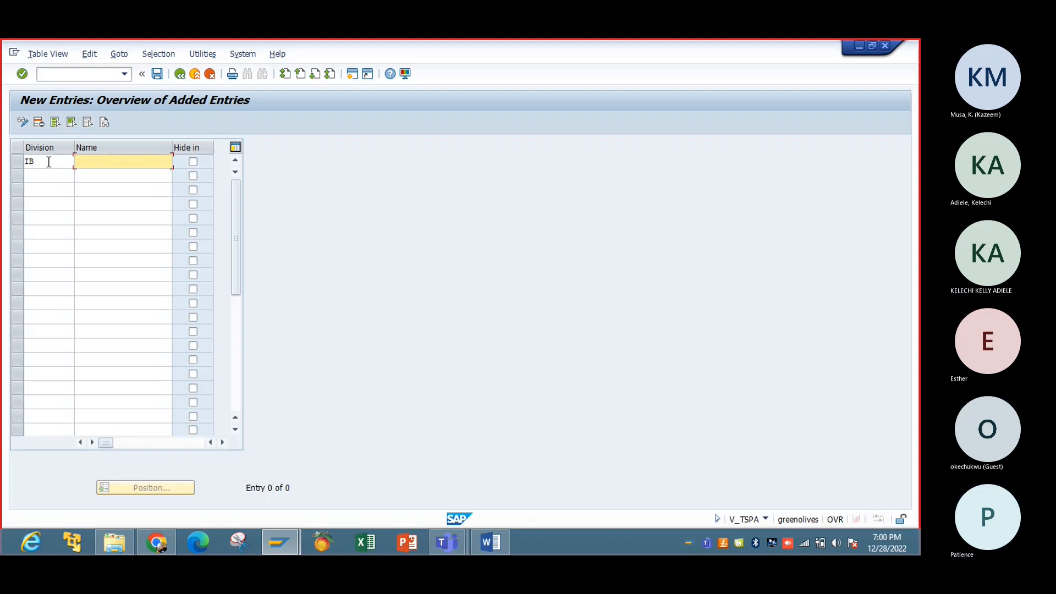
{"action": "type", "text": "Whole"}
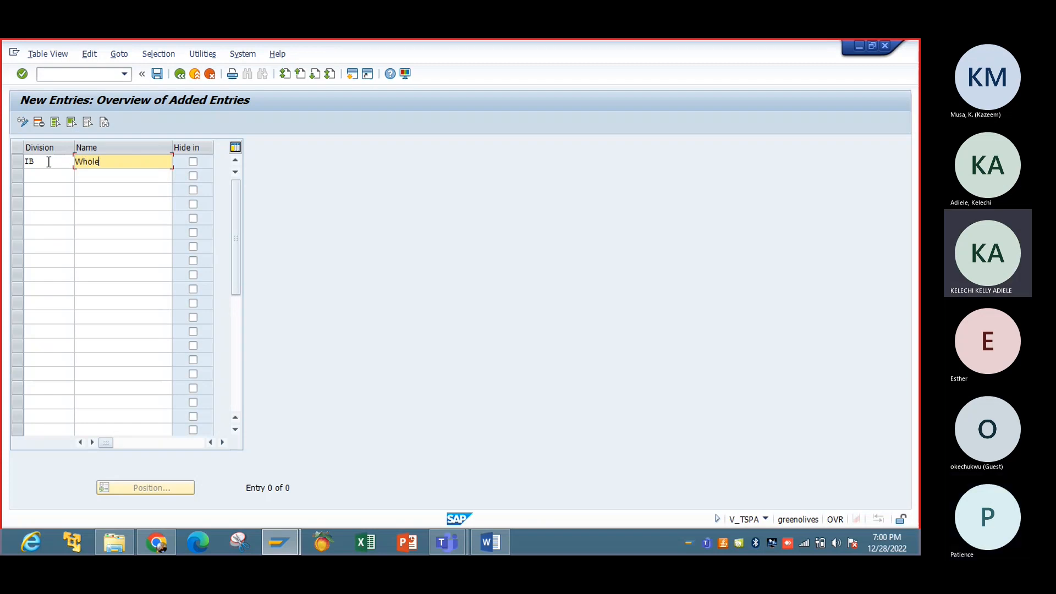
{"action": "type", "text": " S"}
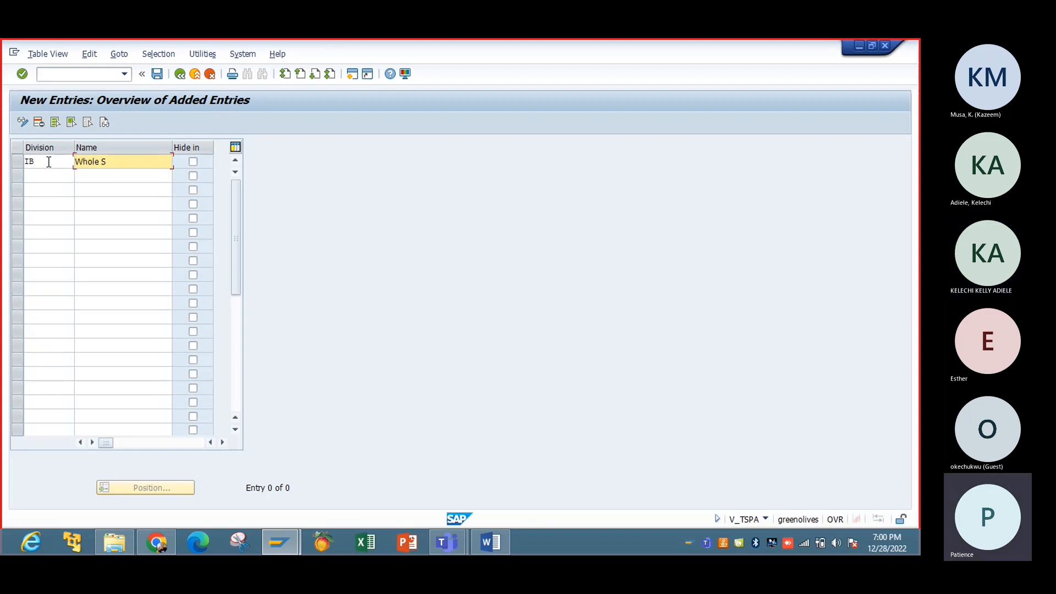
{"action": "type", "text": "ales"}
{"action": "key", "text": "Return"}
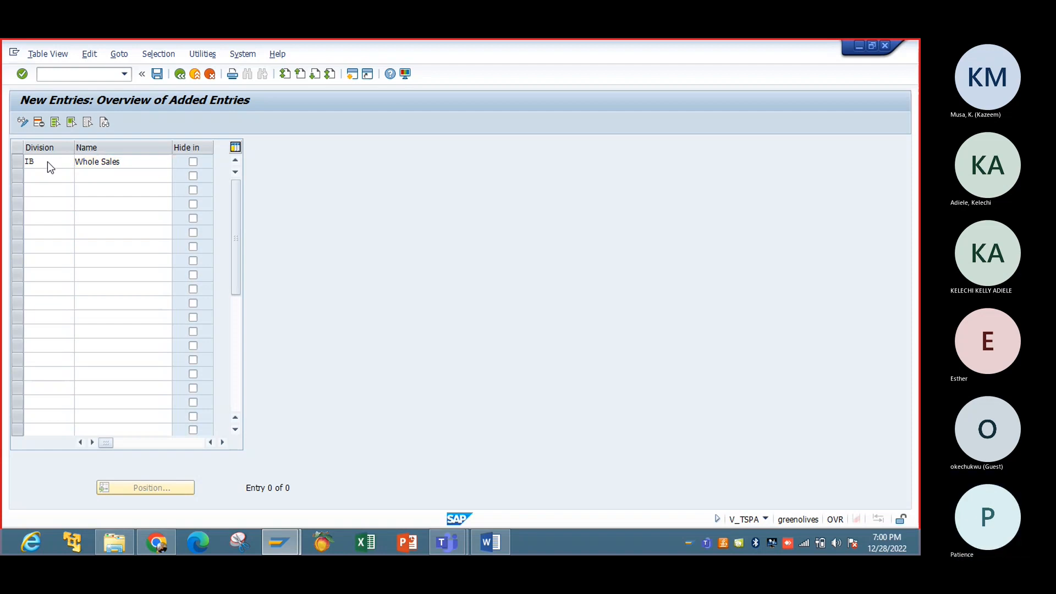
Step: Save division IB under request G03K900838 and go back to the customizing guide
{"action": "left_click", "coordinate": [156, 74]}
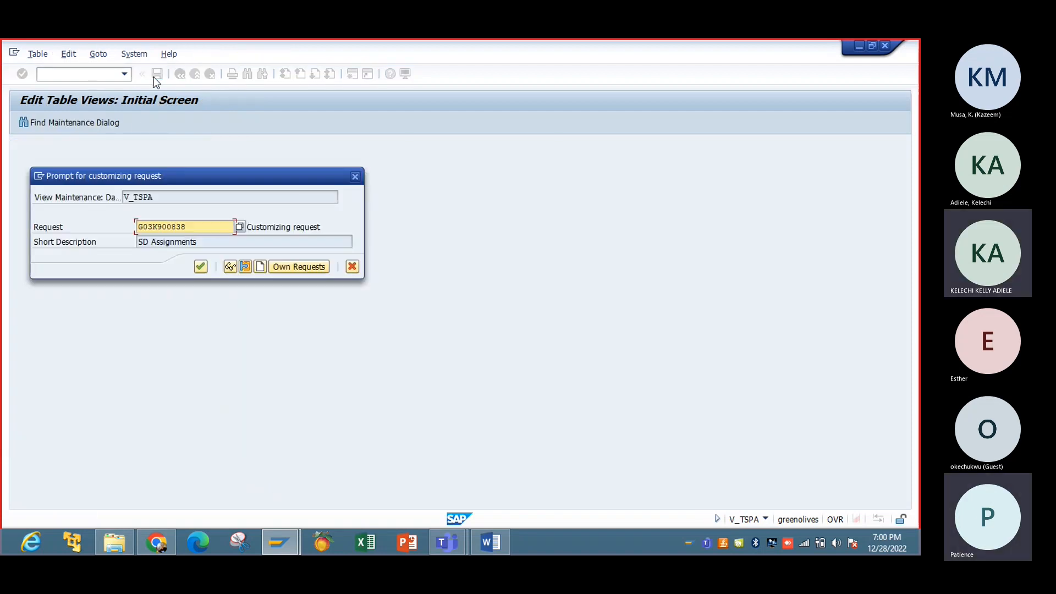
{"action": "left_click", "coordinate": [205, 269]}
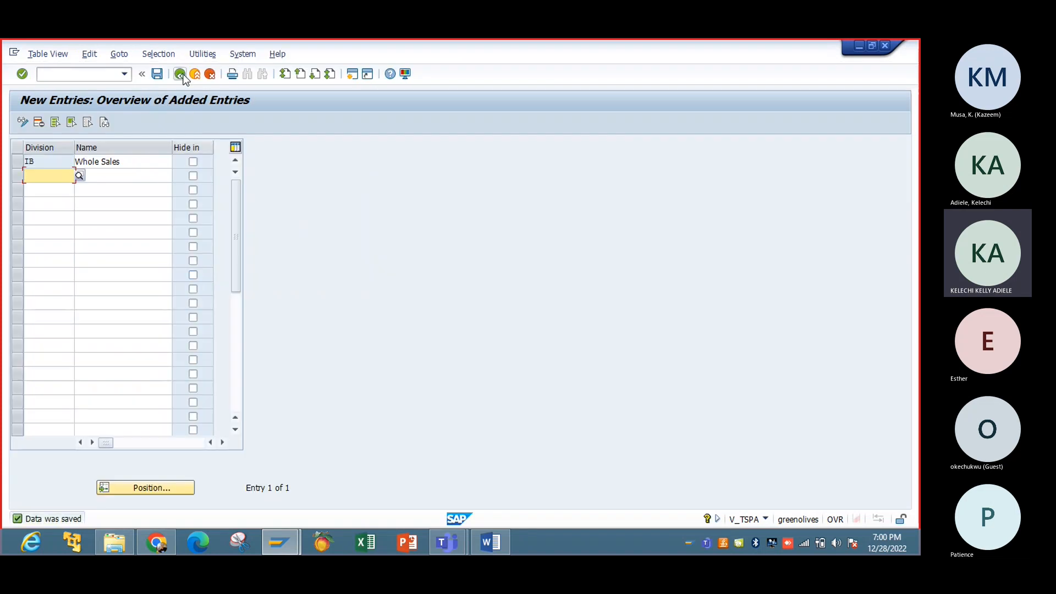
{"action": "left_click", "coordinate": [181, 75]}
{"action": "left_click", "coordinate": [181, 75]}
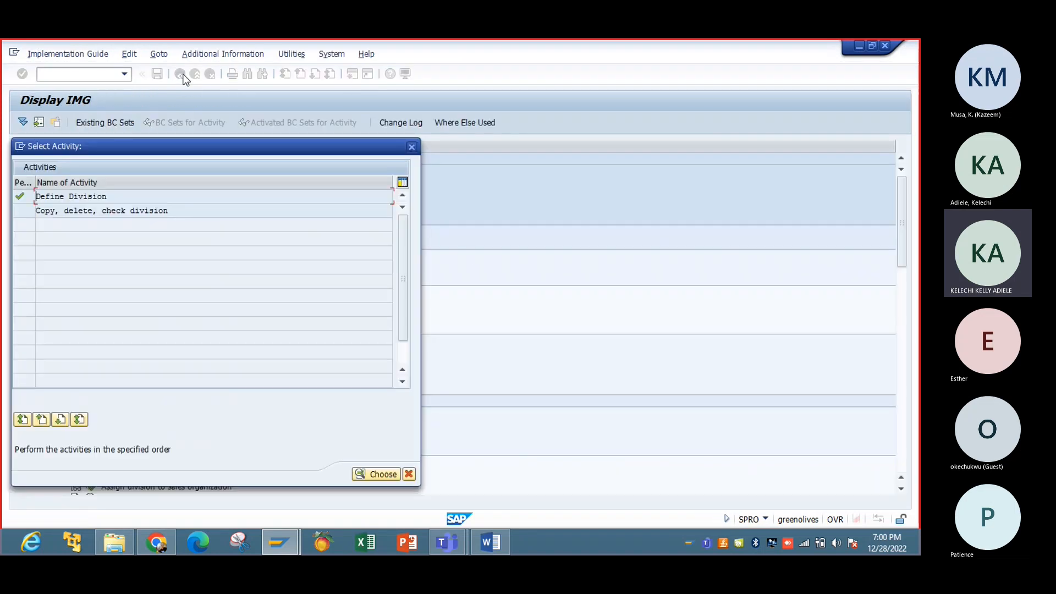
Step: Add a new entry assigning division IB to sales organization IBTC
{"action": "left_click", "coordinate": [411, 147]}
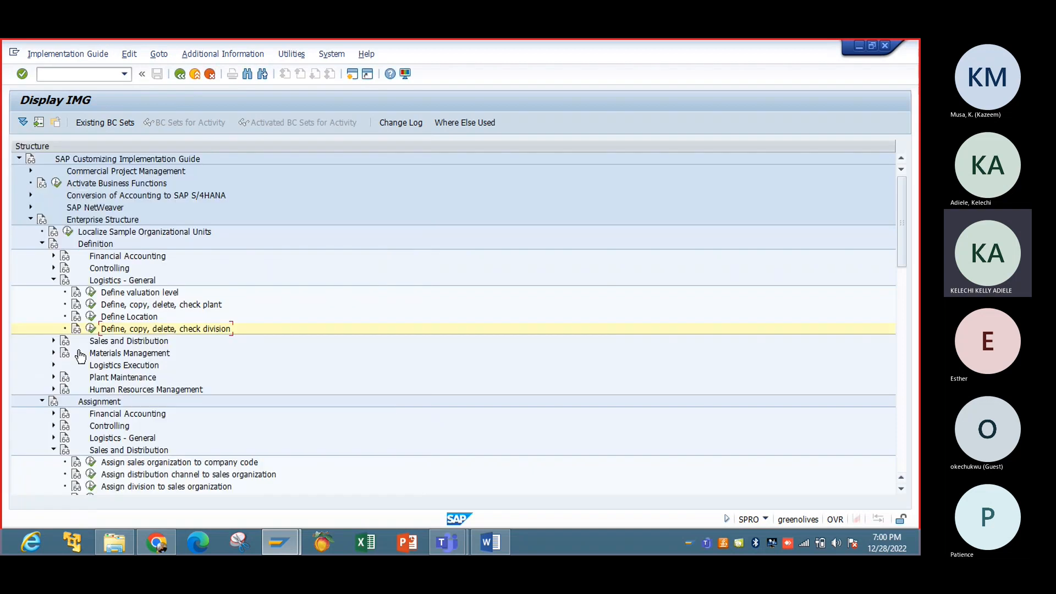
{"action": "left_click", "coordinate": [54, 280]}
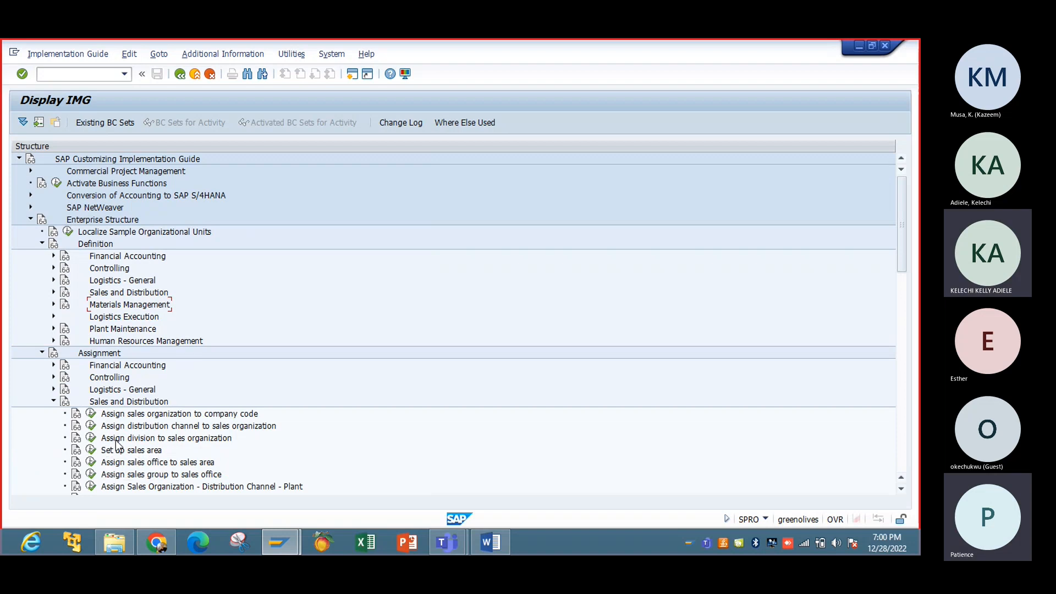
{"action": "left_click", "coordinate": [90, 439]}
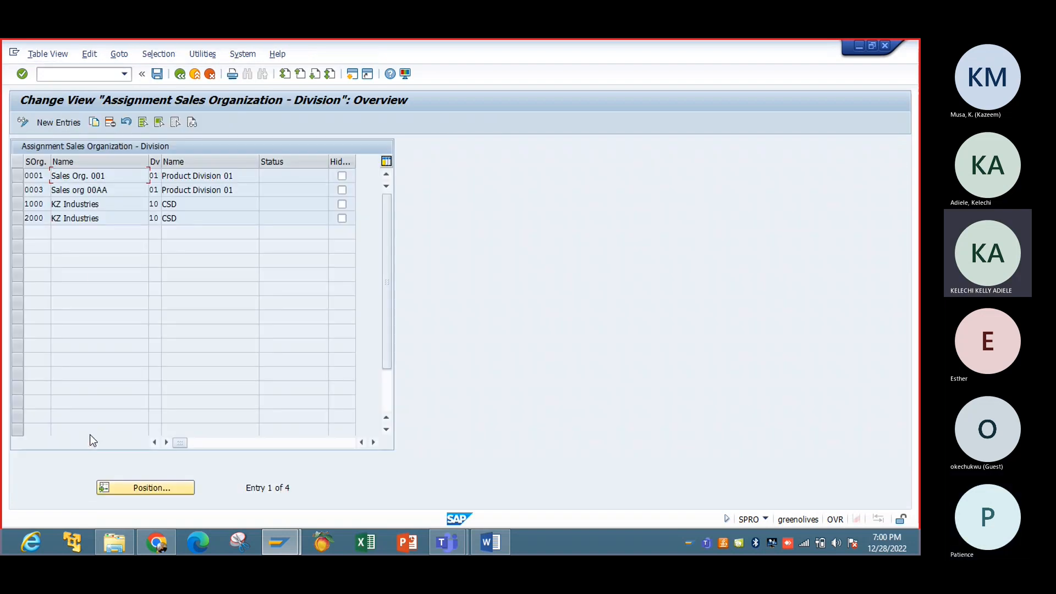
{"action": "left_click", "coordinate": [58, 122]}
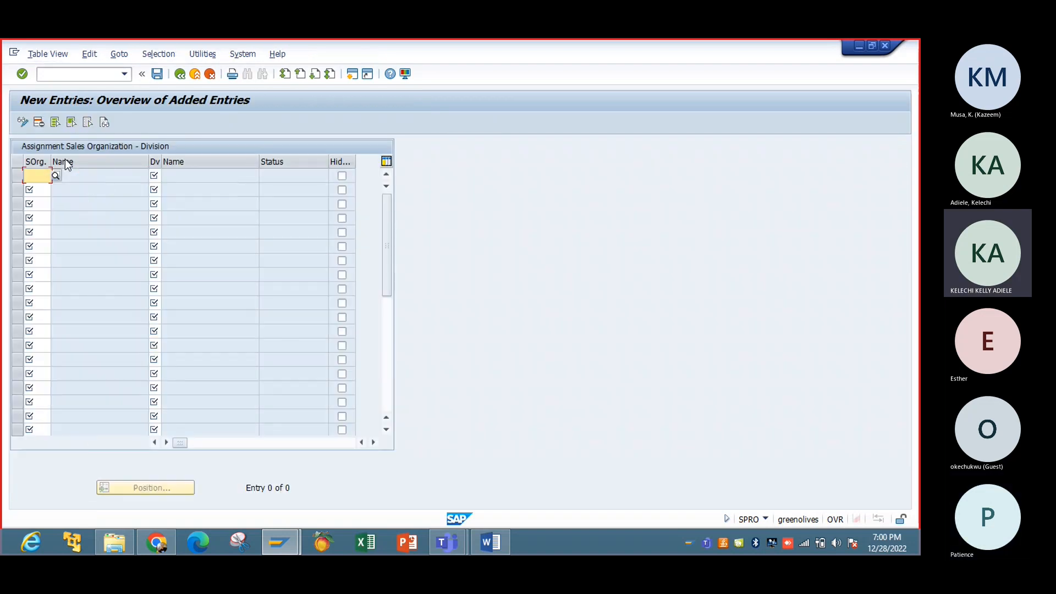
{"action": "type", "text": "ibtc"}
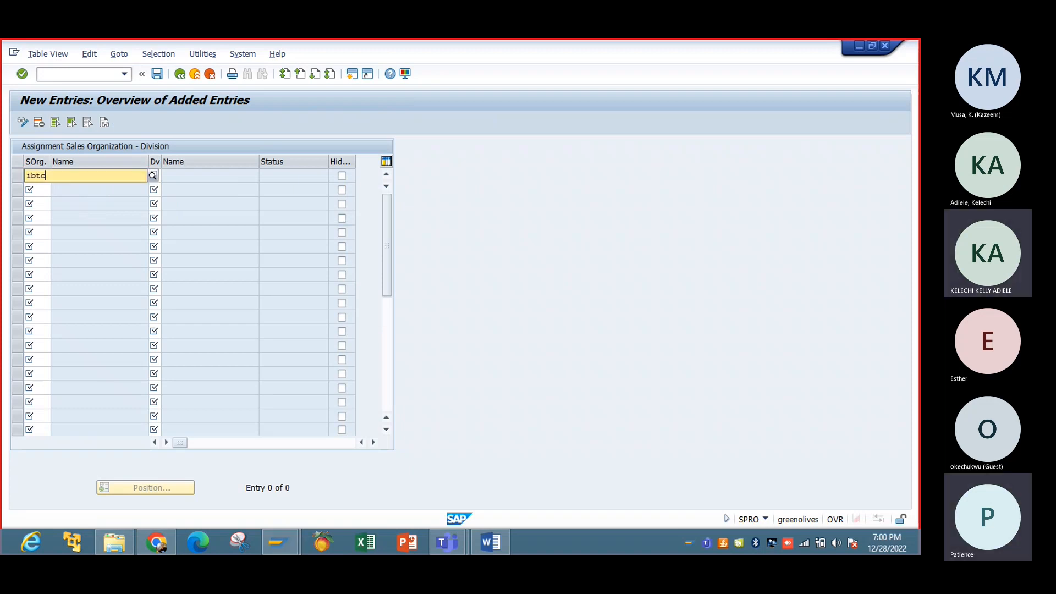
{"action": "key", "text": "Tab"}
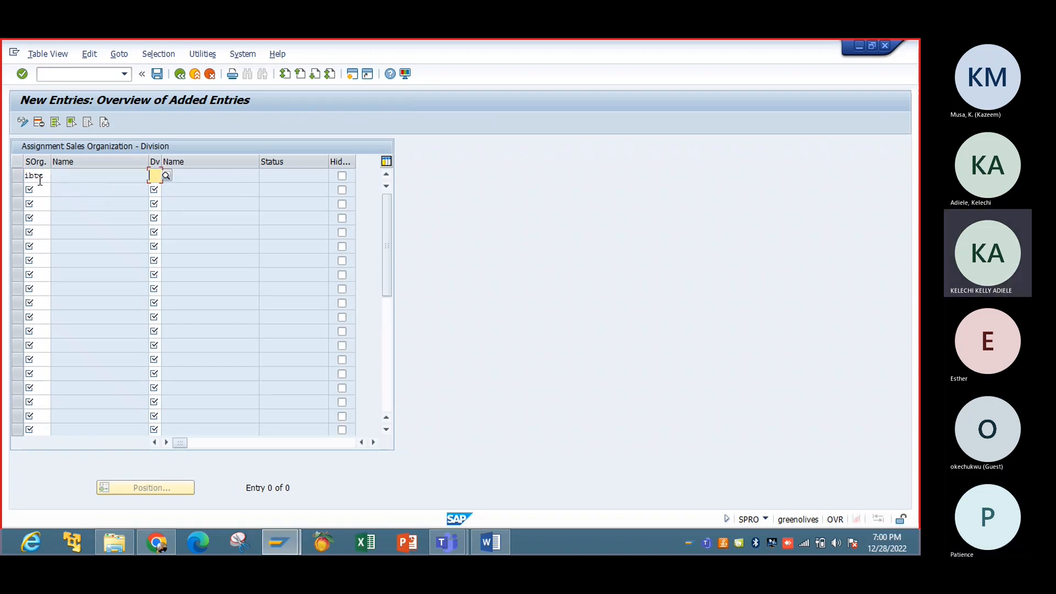
{"action": "type", "text": "ib"}
{"action": "key", "text": "Return"}
Step: Save the IBTC–IB assignment to the customizing request and return to the guide tree
{"action": "left_click", "coordinate": [158, 74]}
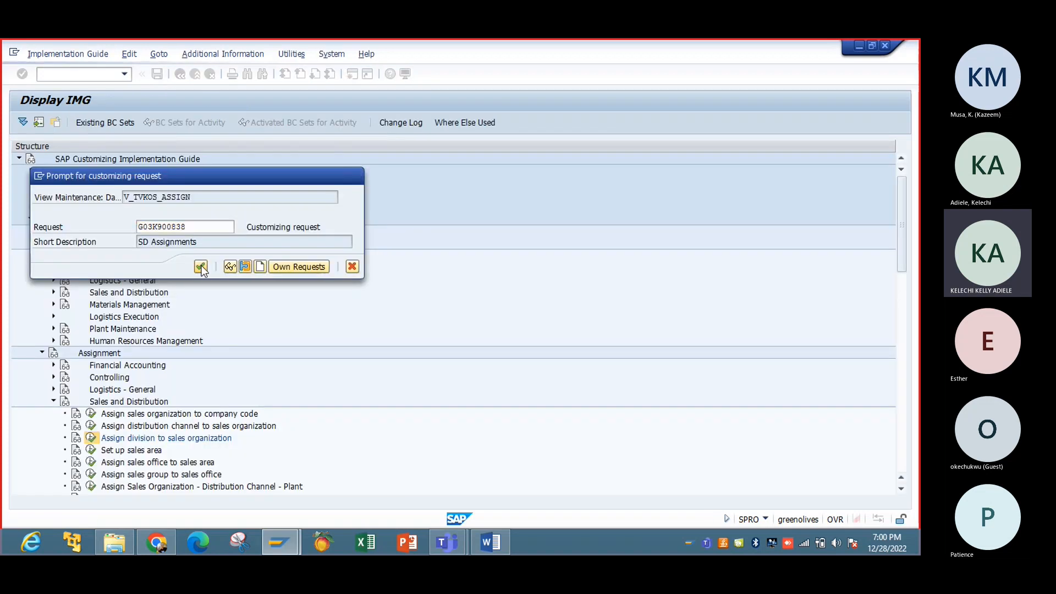
{"action": "left_click", "coordinate": [201, 266]}
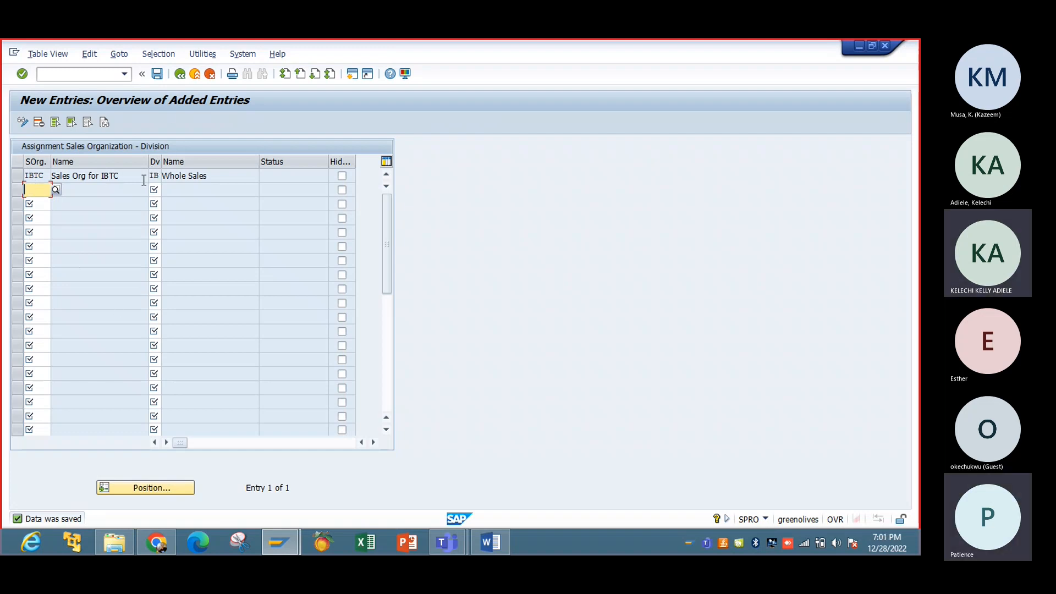
{"action": "left_click", "coordinate": [184, 75]}
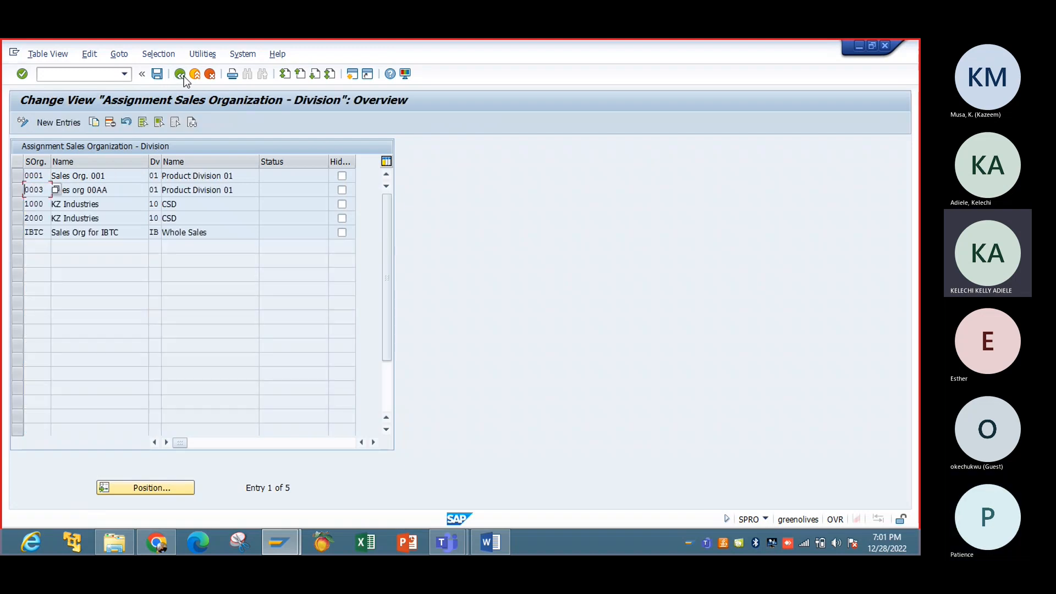
{"action": "left_click", "coordinate": [181, 74]}
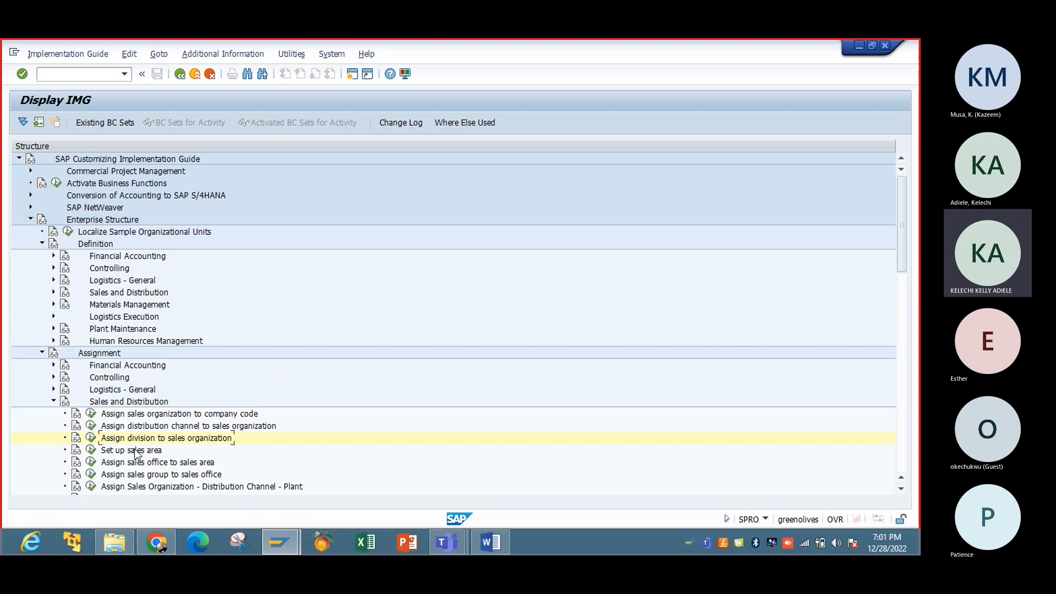
Step: Add a new sales area with sales org IBTC, channel R1 and division IB
{"action": "left_click", "coordinate": [92, 451]}
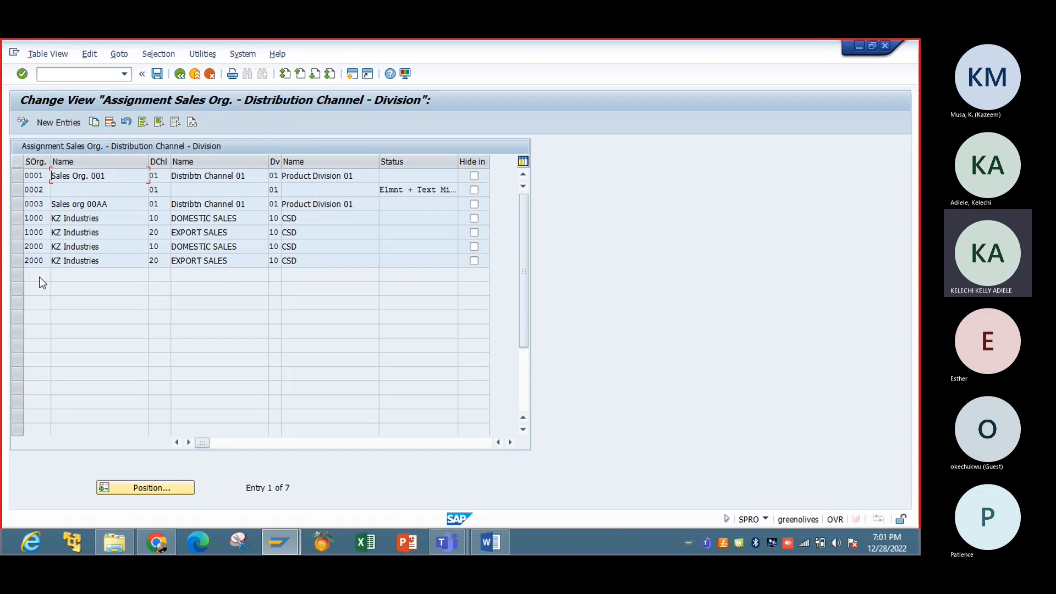
{"action": "left_click", "coordinate": [67, 126]}
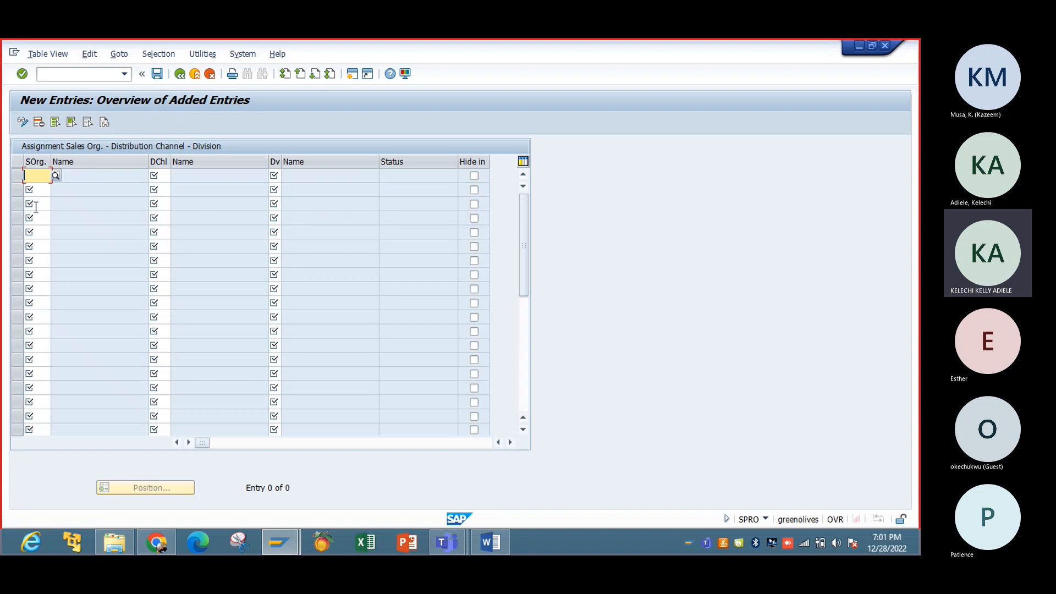
{"action": "type", "text": "IBTC"}
{"action": "key", "text": "Tab"}
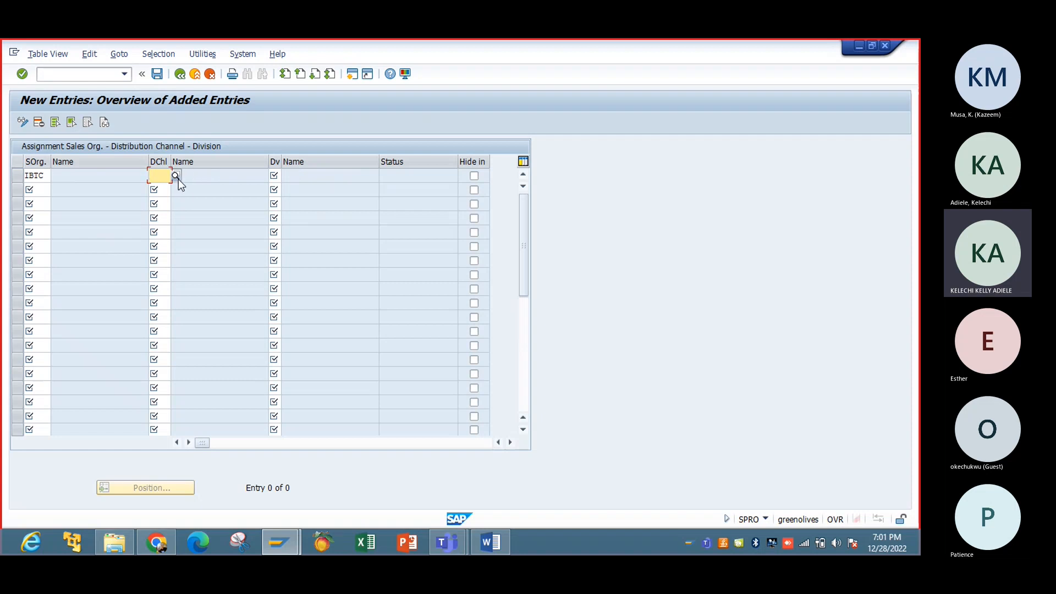
{"action": "type", "text": "R1"}
{"action": "key", "text": "Tab"}
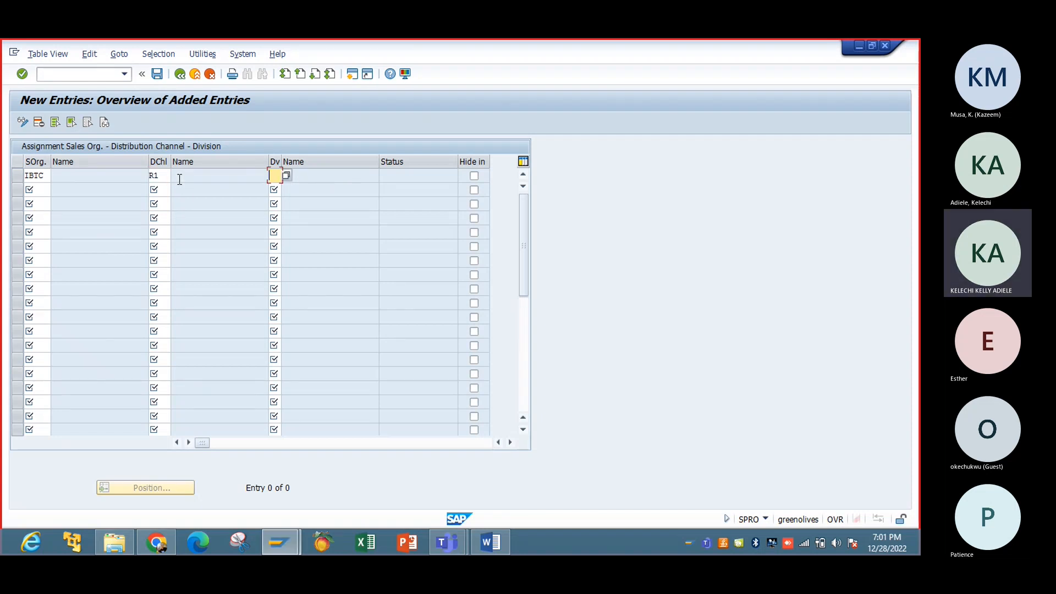
{"action": "type", "text": "IB"}
{"action": "key", "text": "Return"}
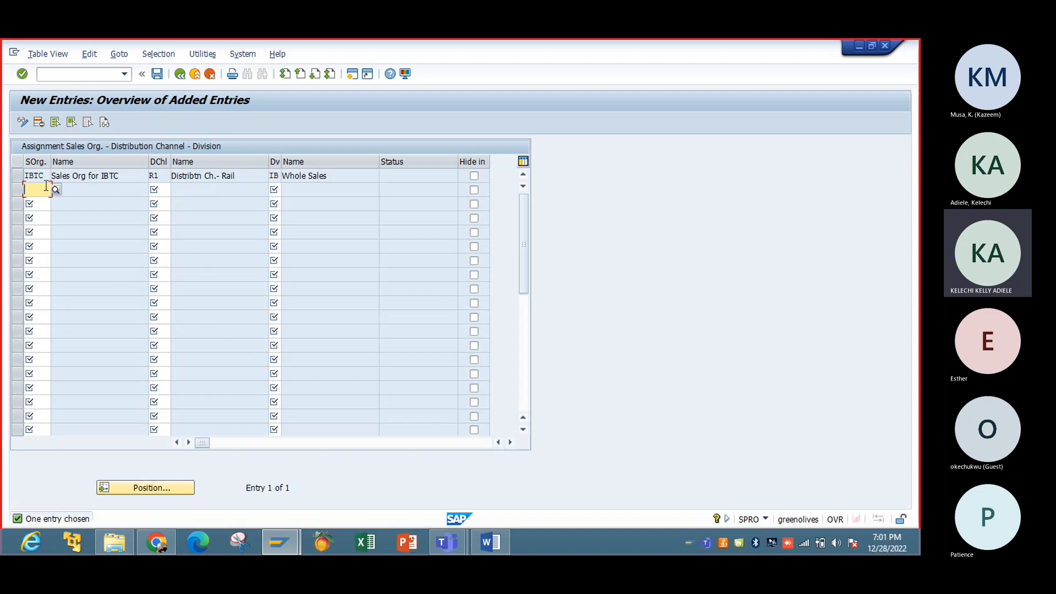
Step: Save the IBTC–R1–IB sales area to the customizing request and return to the guide tree
{"action": "left_click", "coordinate": [158, 76]}
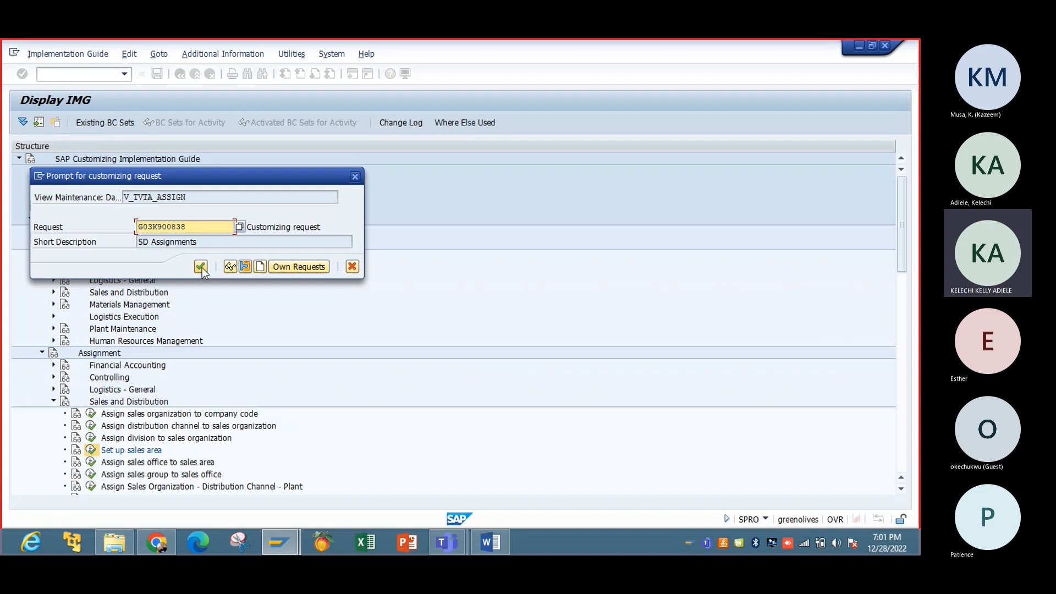
{"action": "left_click", "coordinate": [201, 267]}
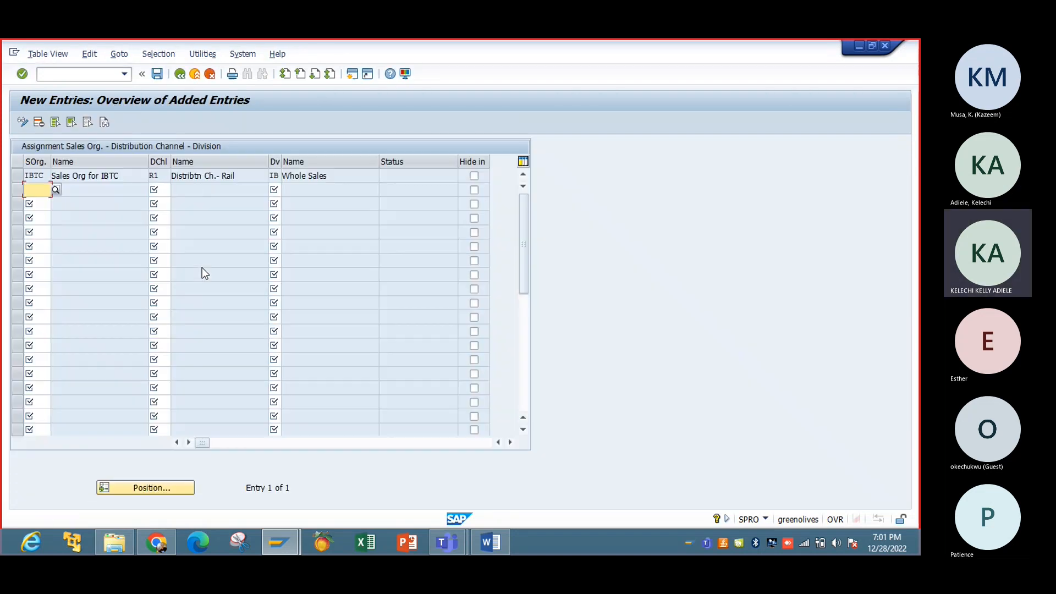
{"action": "left_click", "coordinate": [180, 74]}
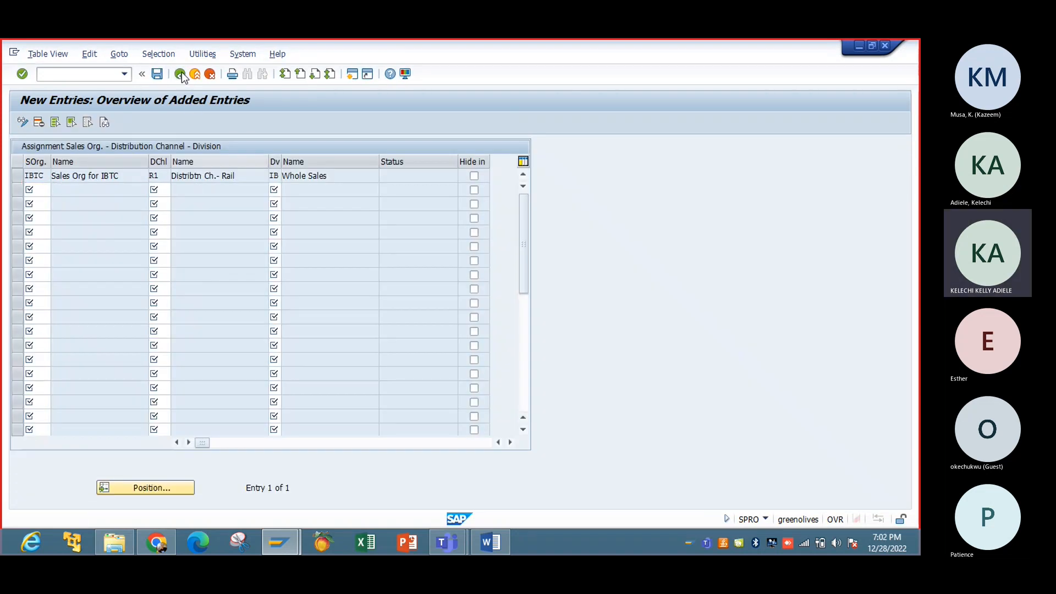
{"action": "left_click", "coordinate": [181, 75]}
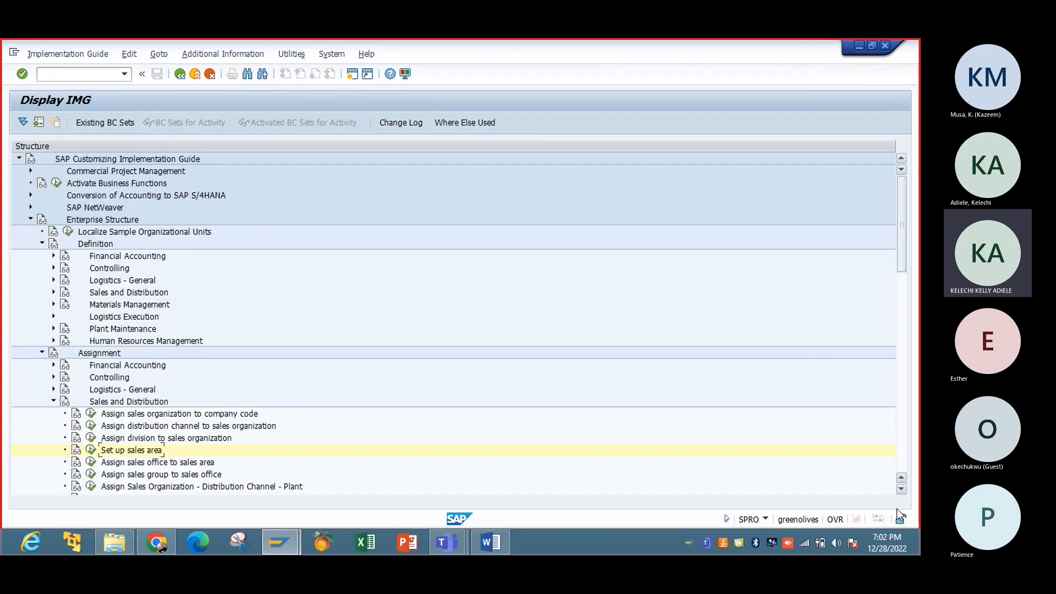
{"action": "double_click", "coordinate": [902, 490]}
{"action": "left_click", "coordinate": [901, 489]}
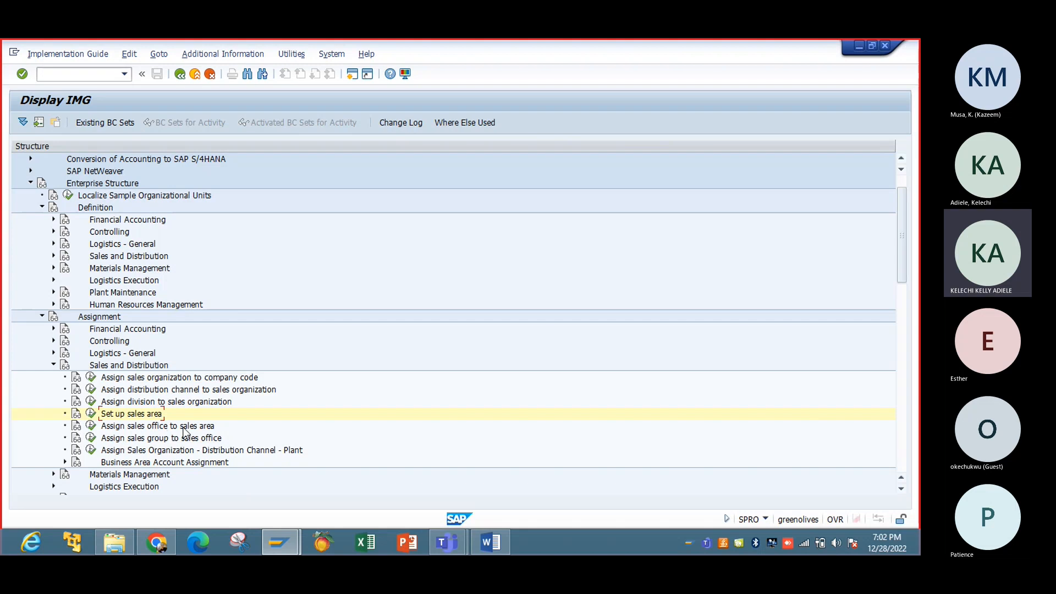
Step: Add a row assigning sales office IBTC to sales area IBTC / R1 / IB
{"action": "left_click", "coordinate": [91, 426]}
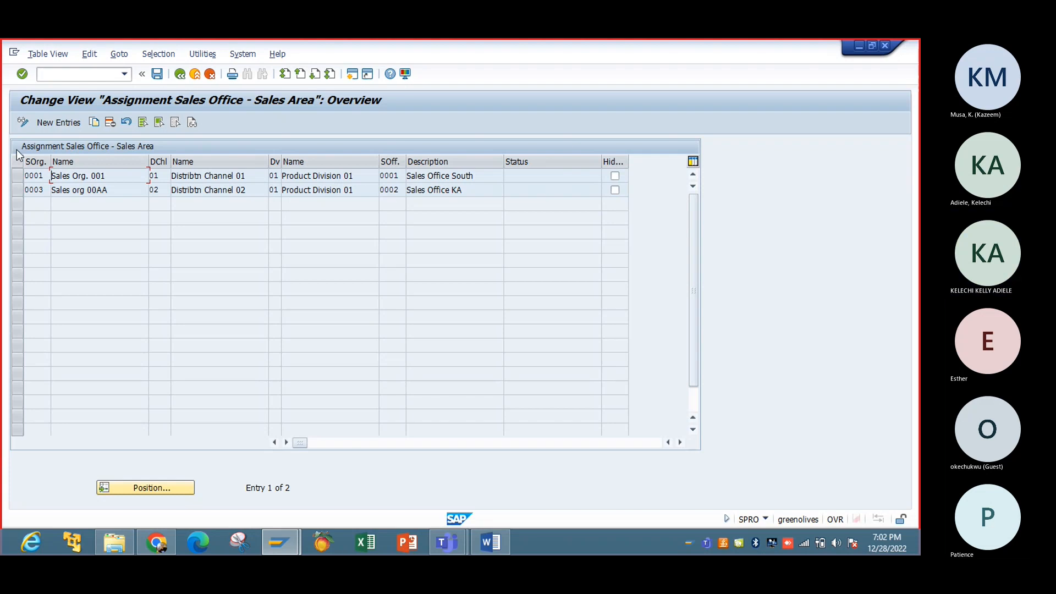
{"action": "left_click", "coordinate": [48, 121]}
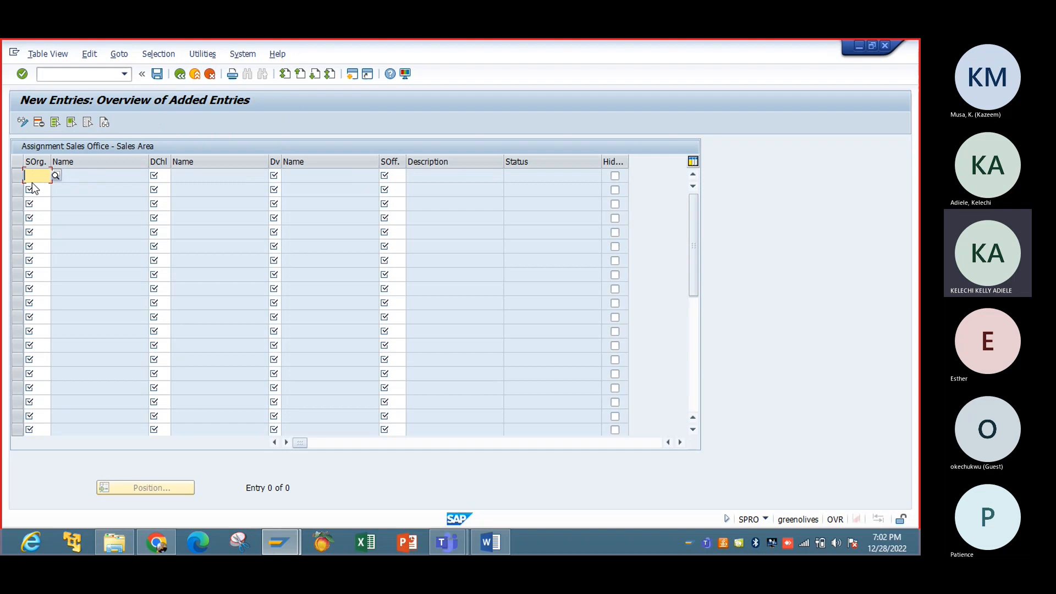
{"action": "type", "text": "IBTC"}
{"action": "key", "text": "Tab"}
{"action": "type", "text": "R1"}
{"action": "key", "text": "Tab"}
{"action": "type", "text": "IB"}
{"action": "key", "text": "Tab"}
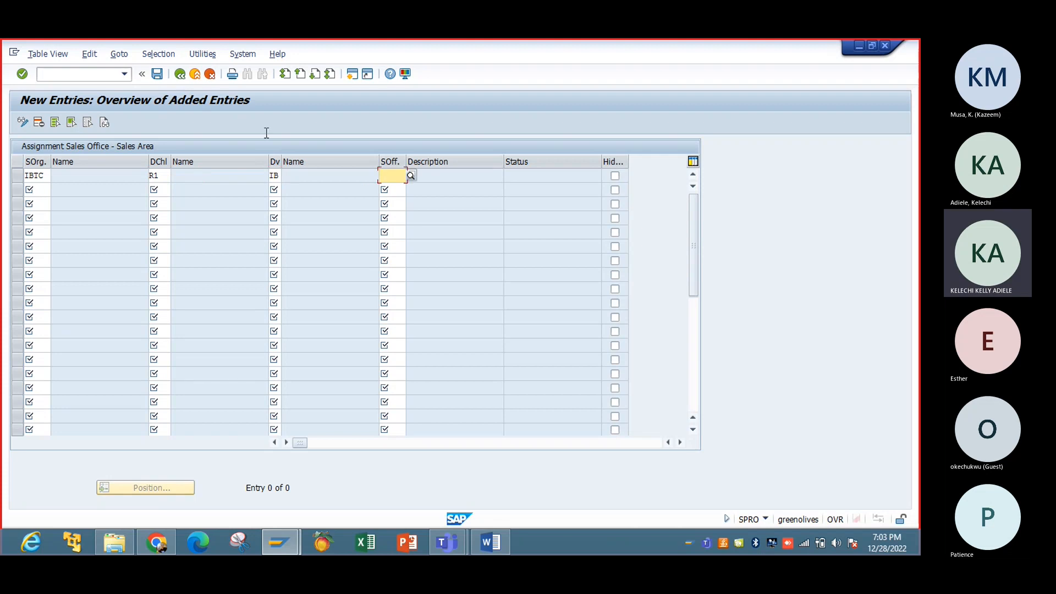
{"action": "left_click", "coordinate": [411, 176]}
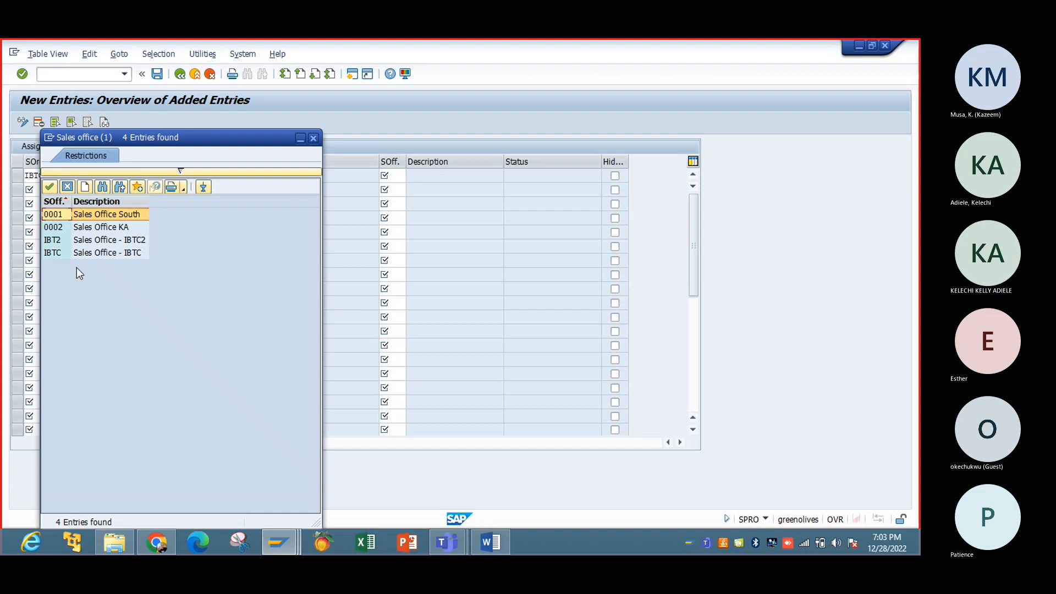
{"action": "left_click", "coordinate": [103, 254]}
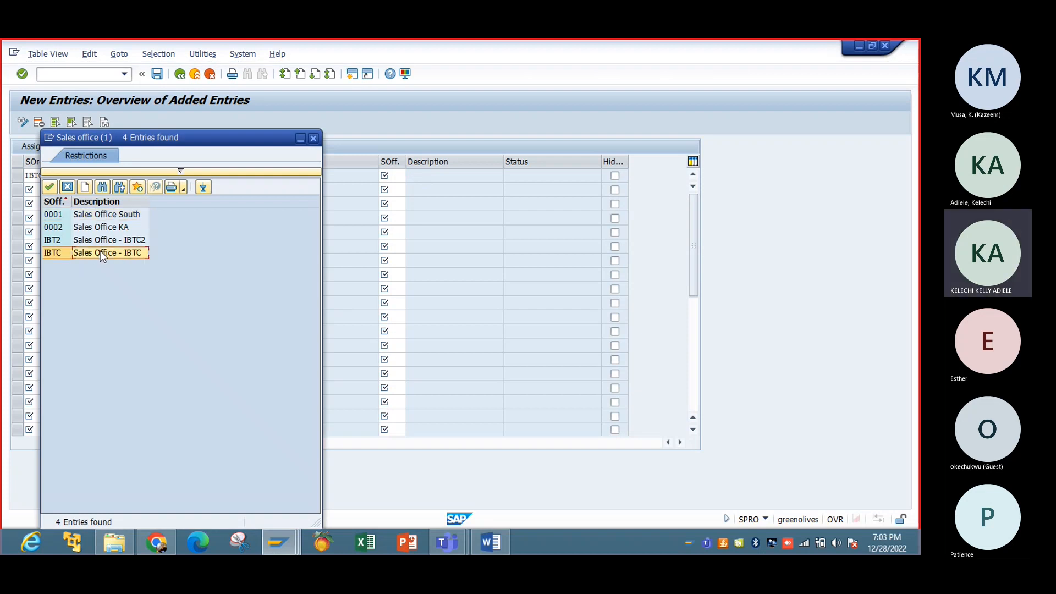
{"action": "double_click", "coordinate": [102, 254]}
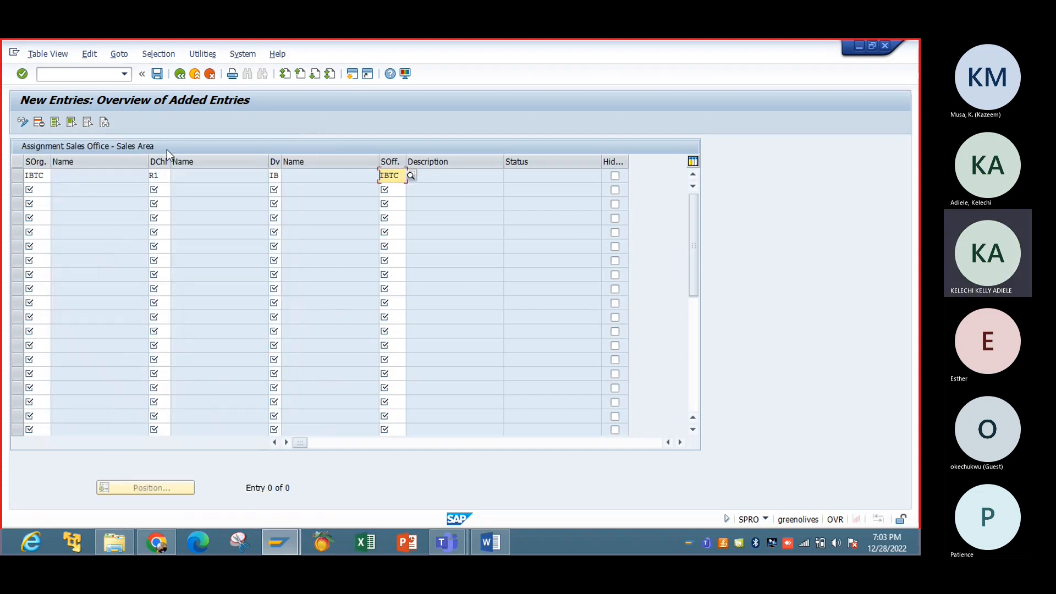
{"action": "key", "text": "Return"}
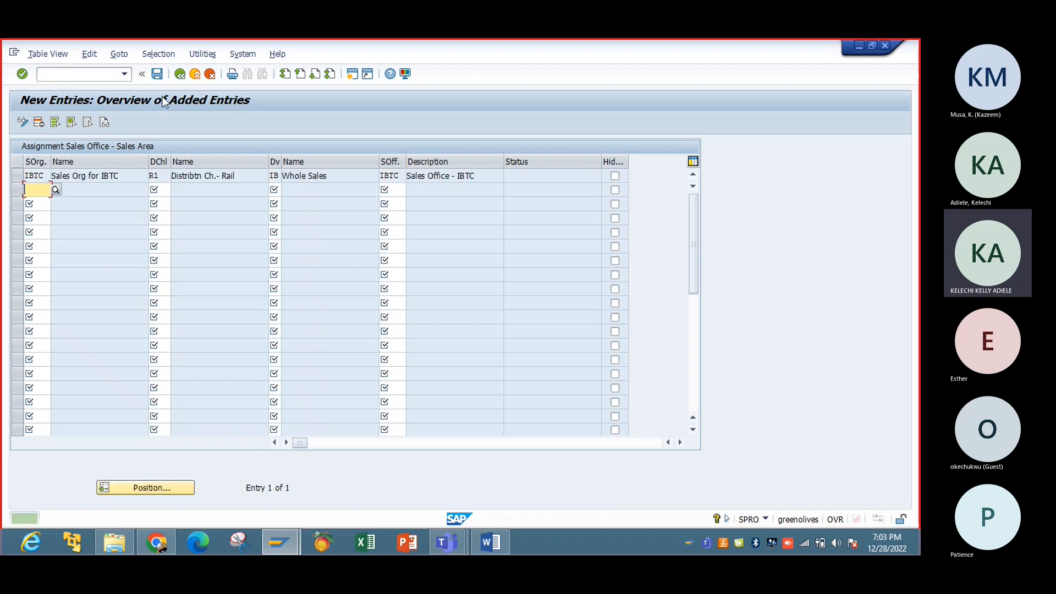
Step: Save the sales office assignment to the SD Assignments request and return to the IMG
{"action": "left_click", "coordinate": [158, 79]}
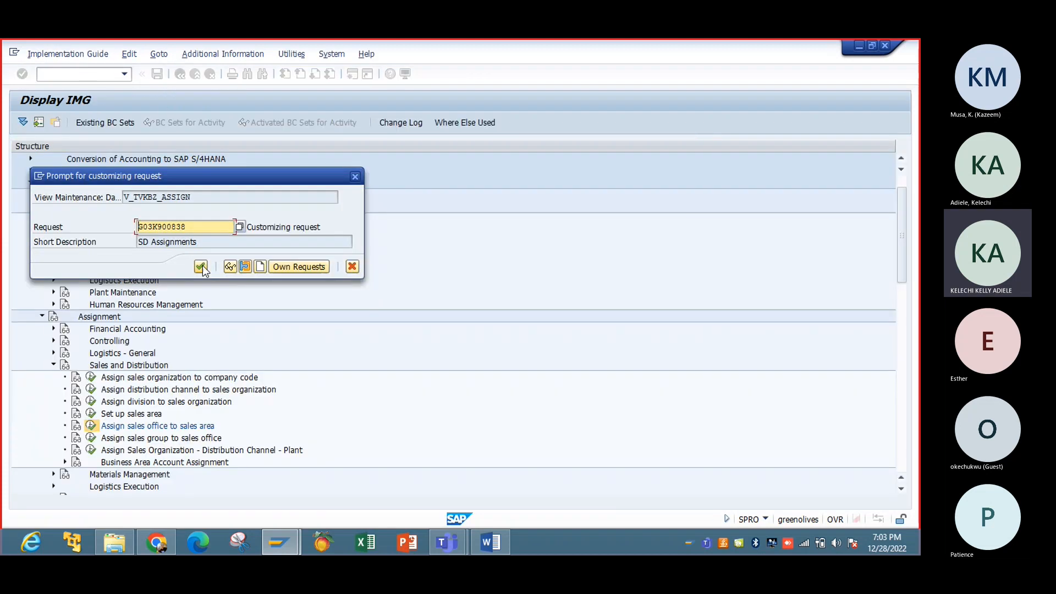
{"action": "left_click", "coordinate": [205, 266]}
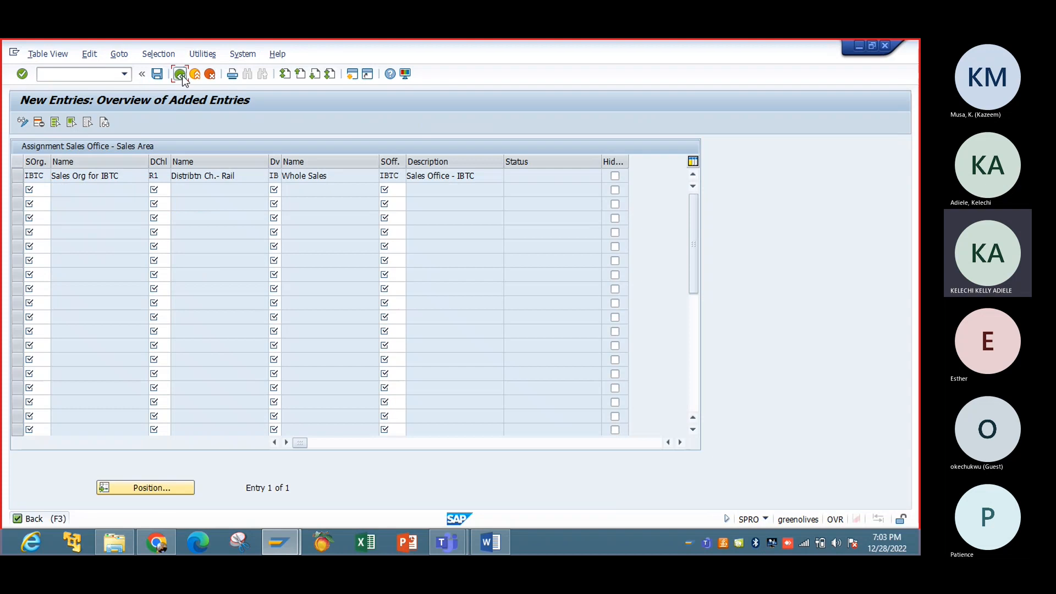
{"action": "left_click", "coordinate": [180, 74]}
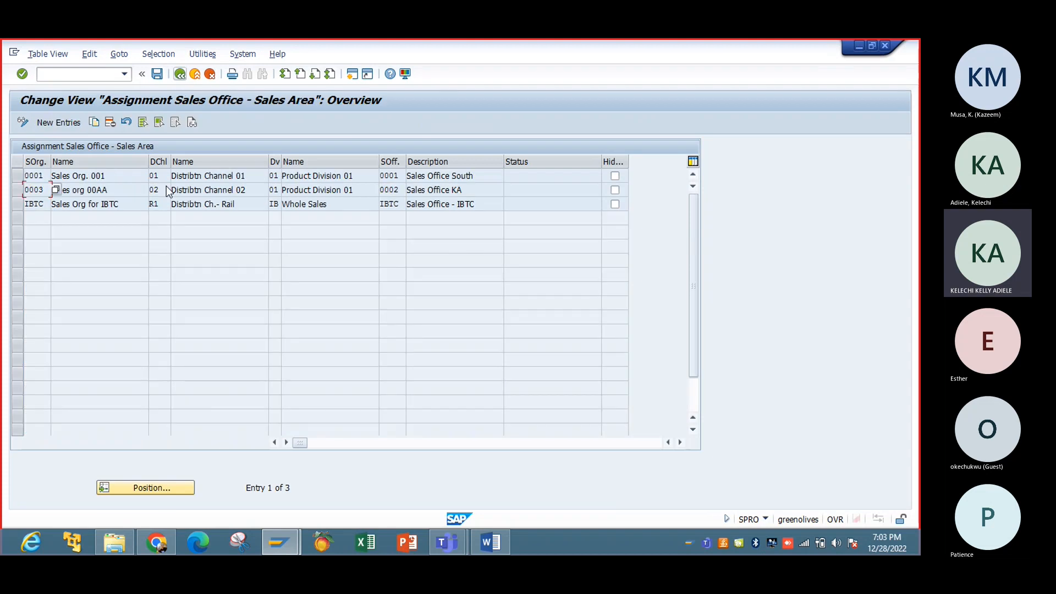
{"action": "left_click", "coordinate": [192, 78]}
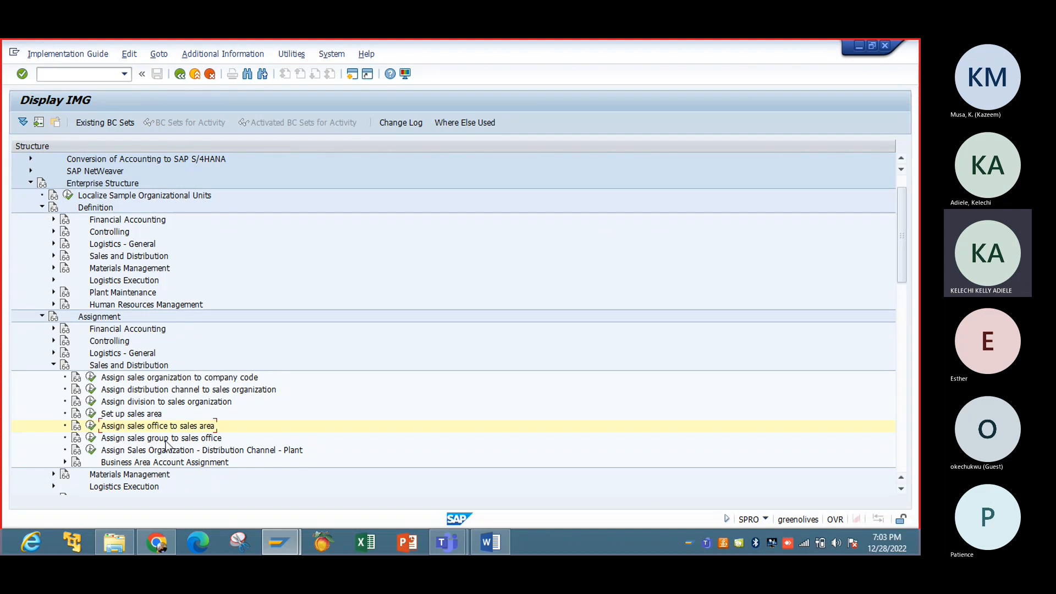
Step: Add a row assigning sales group IBT to sales office IBTC
{"action": "left_click", "coordinate": [90, 437]}
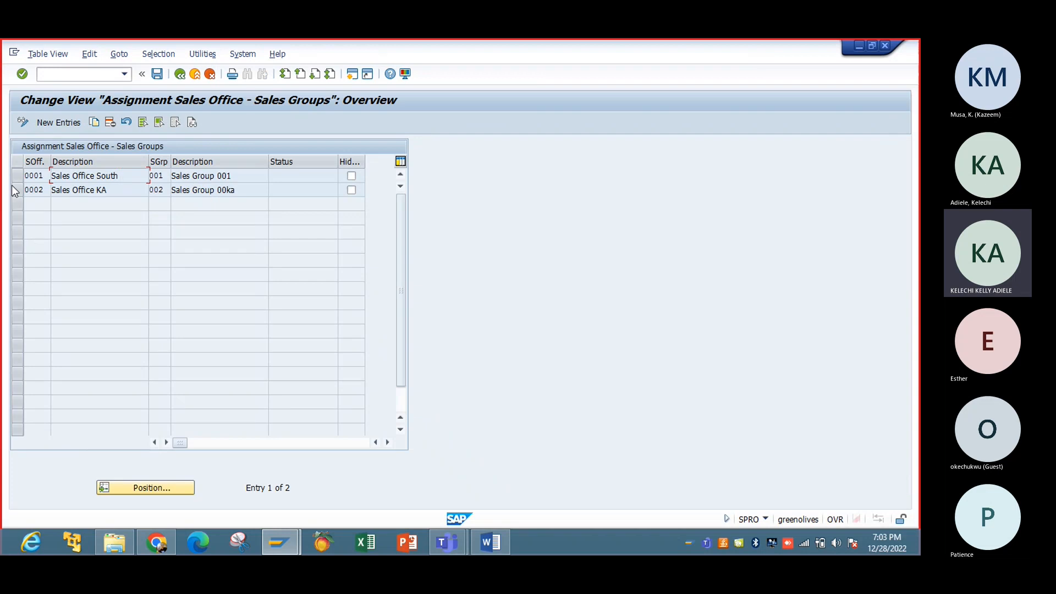
{"action": "left_click", "coordinate": [83, 121]}
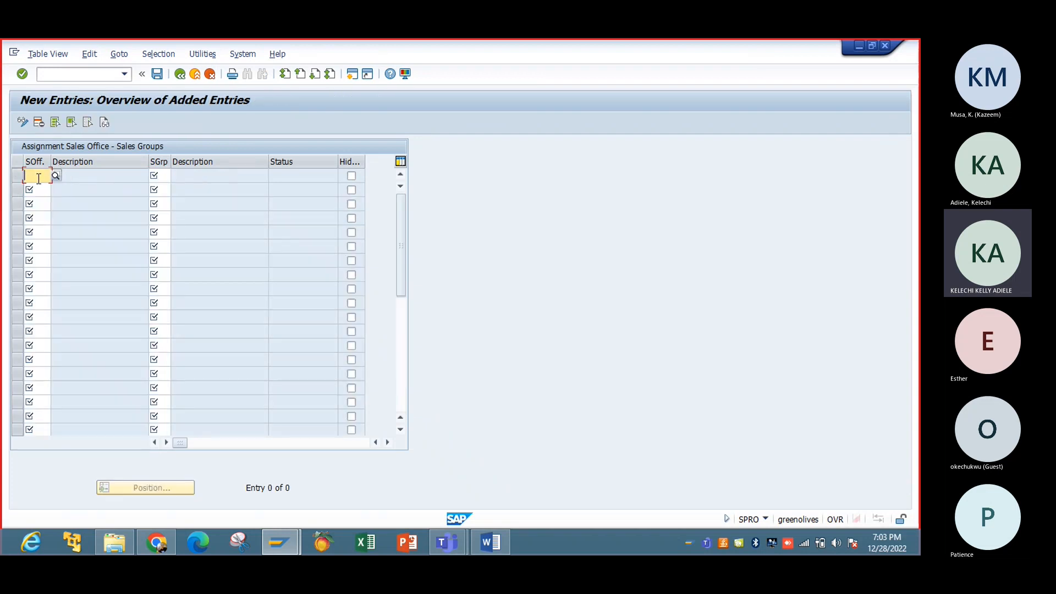
{"action": "type", "text": "3010"}
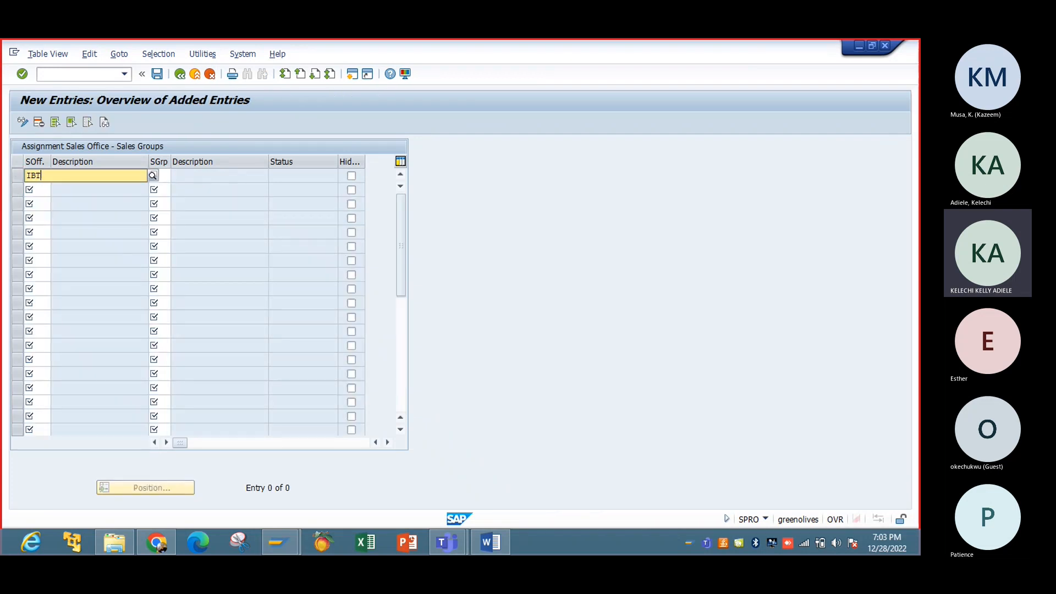
{"action": "key", "text": "Tab"}
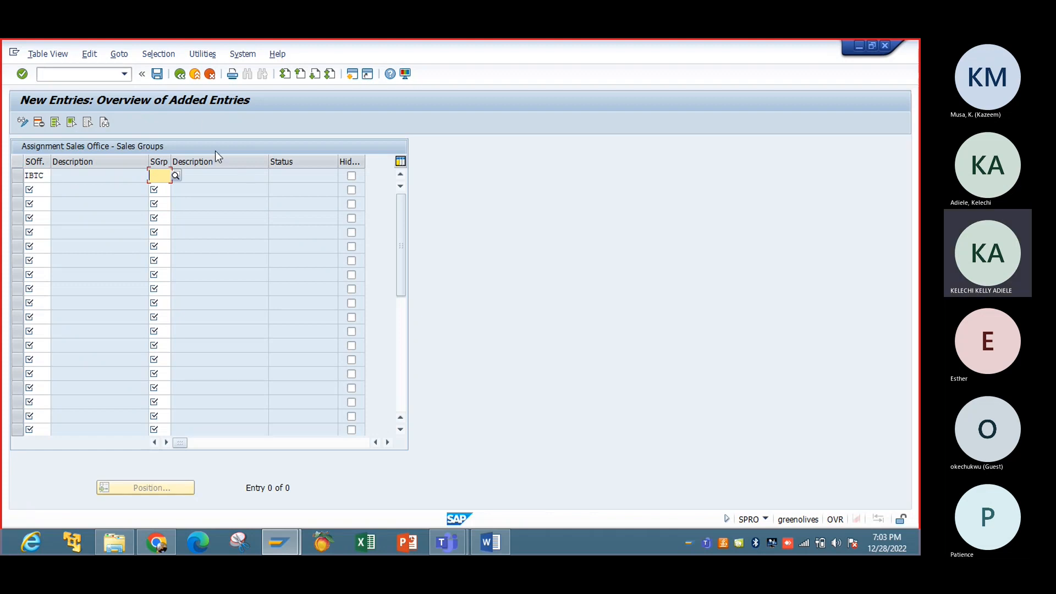
{"action": "left_click", "coordinate": [176, 175]}
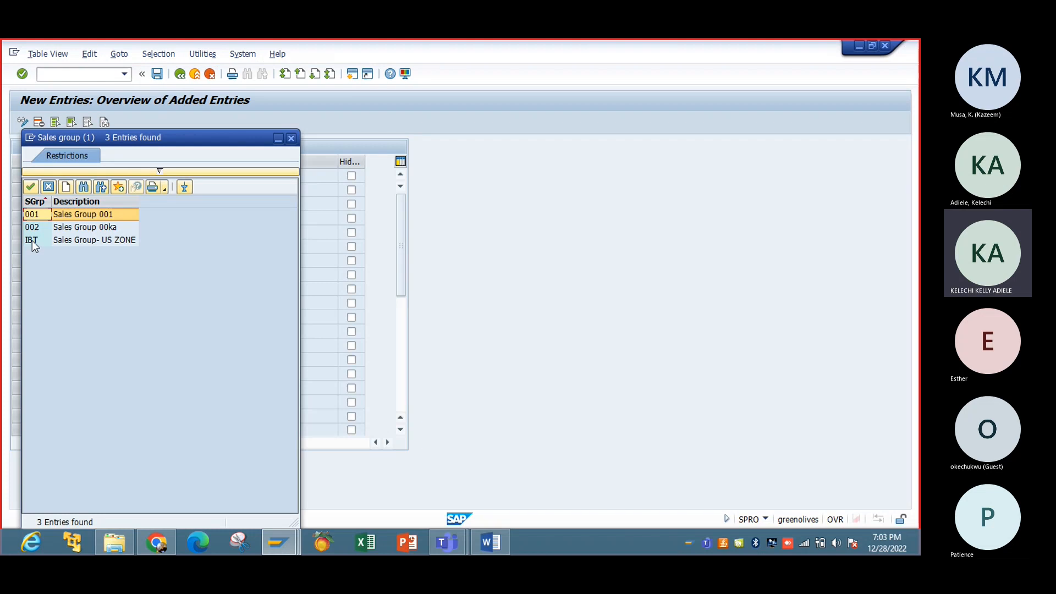
{"action": "double_click", "coordinate": [31, 241]}
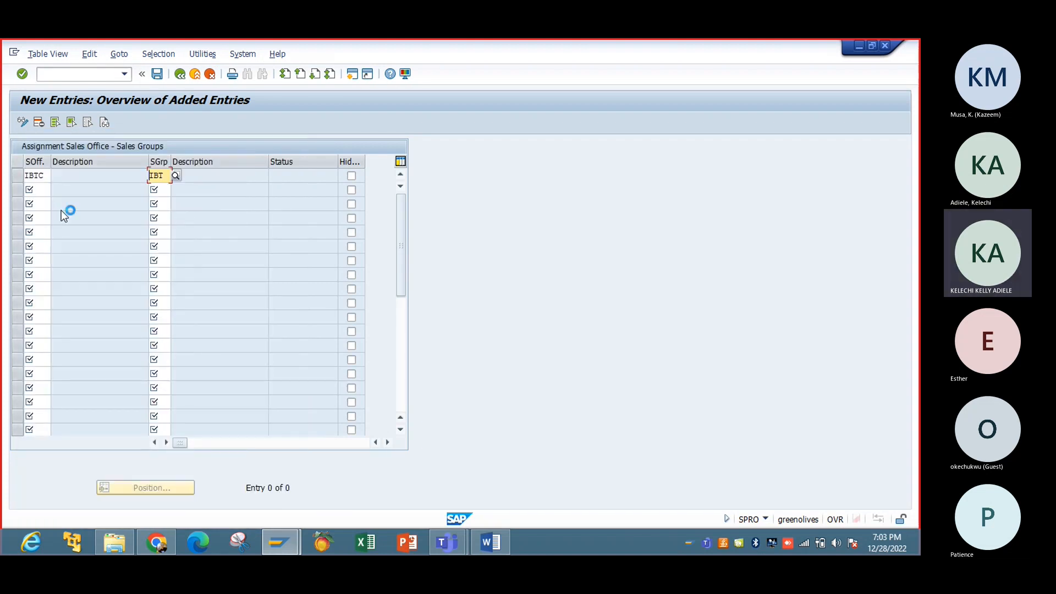
{"action": "key", "text": "Return"}
Step: Save the IBT sales group assignment to the SD Assignments request and return to the IMG
{"action": "left_click", "coordinate": [158, 74]}
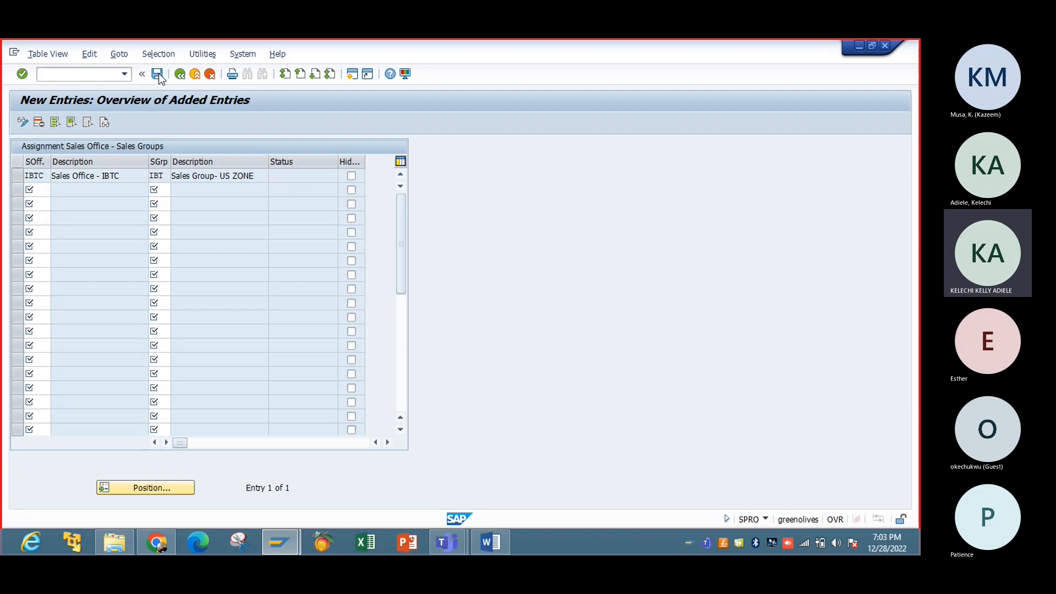
{"action": "left_click", "coordinate": [201, 268]}
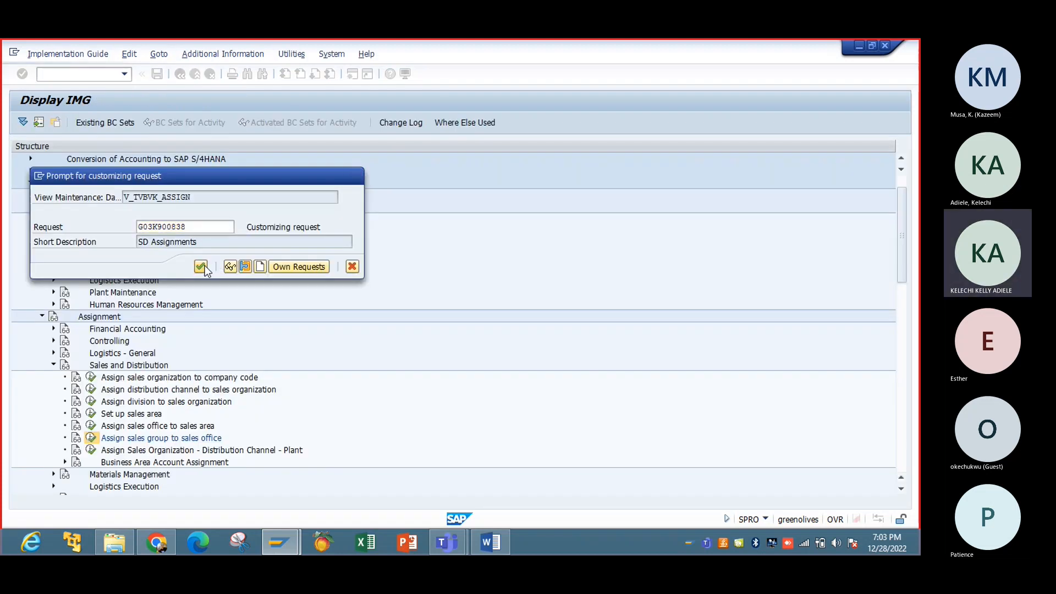
{"action": "left_click", "coordinate": [180, 74]}
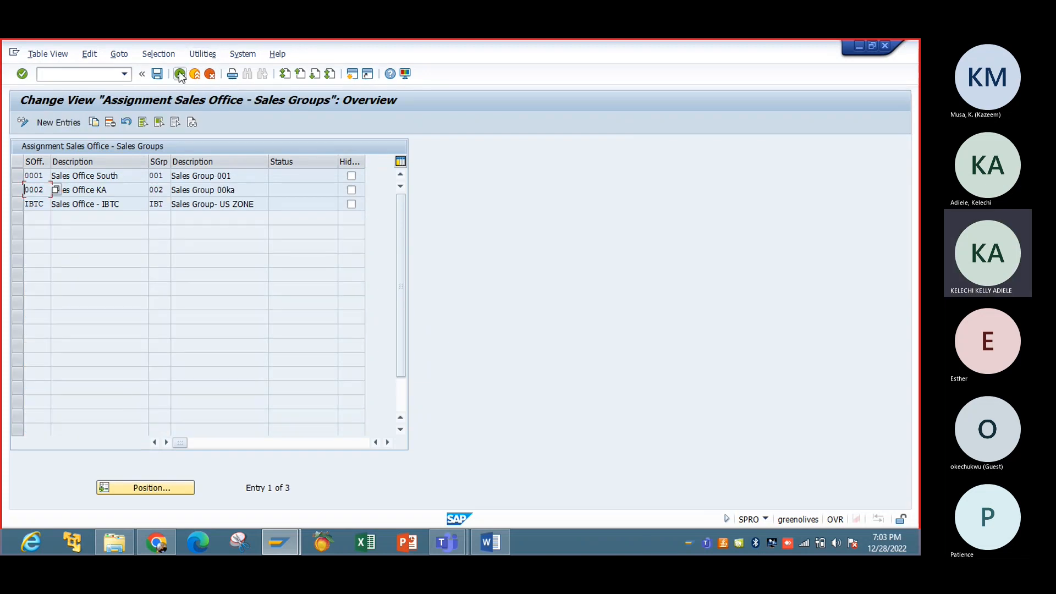
{"action": "left_click", "coordinate": [180, 73]}
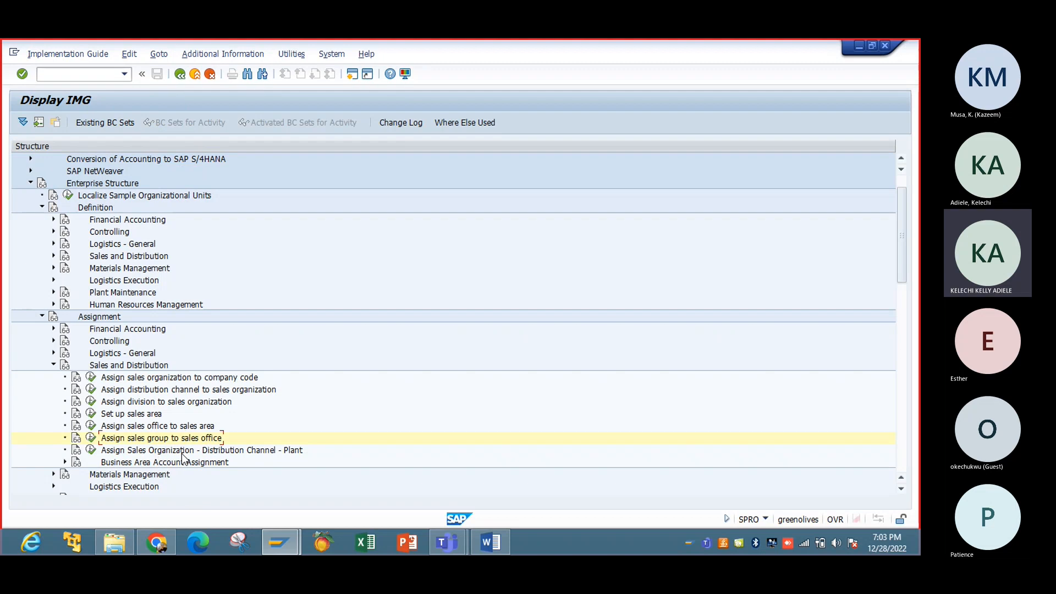
Step: Add a row assigning plant IBTC to sales organization IBTC with distribution channel R1
{"action": "left_click", "coordinate": [91, 450]}
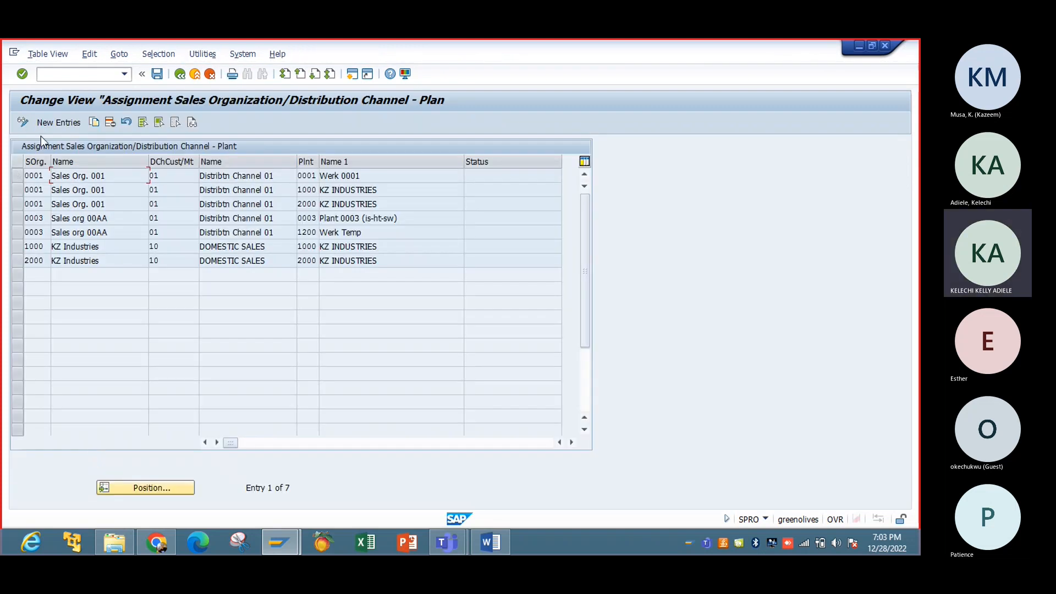
{"action": "left_click", "coordinate": [52, 127]}
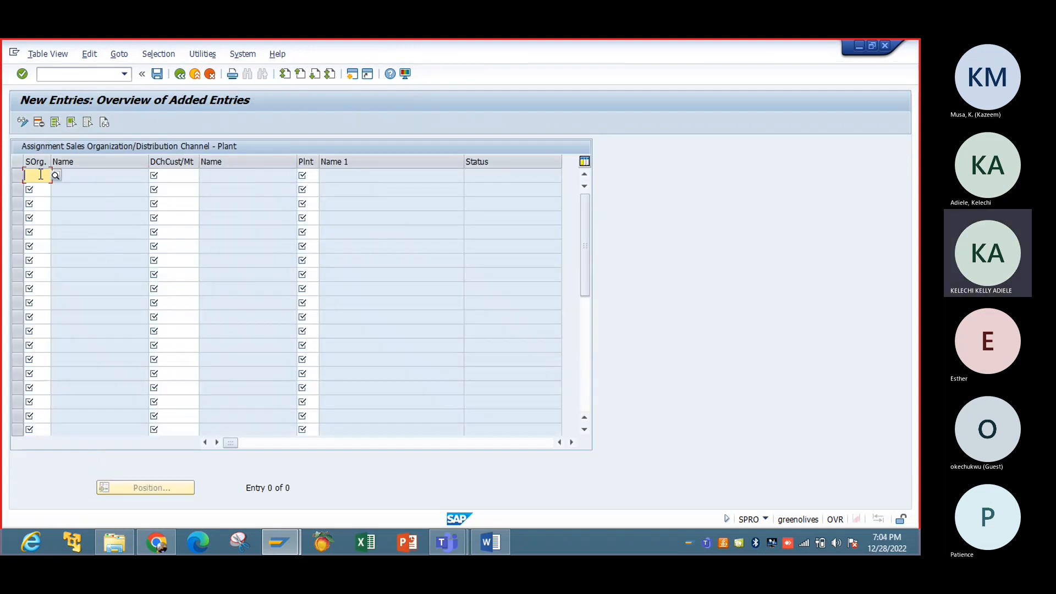
{"action": "type", "text": "IBTC"}
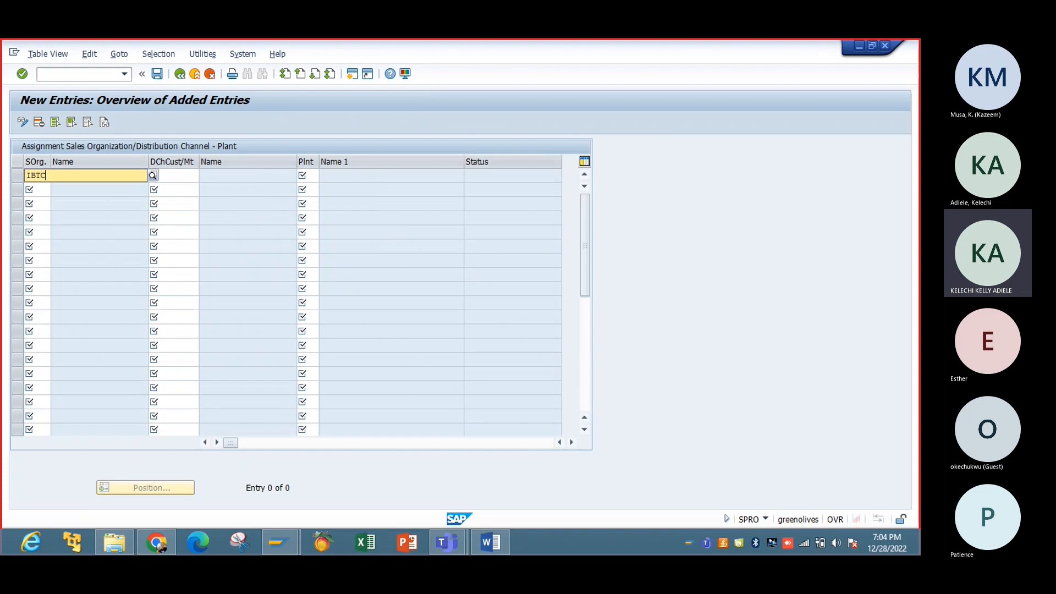
{"action": "key", "text": "Tab"}
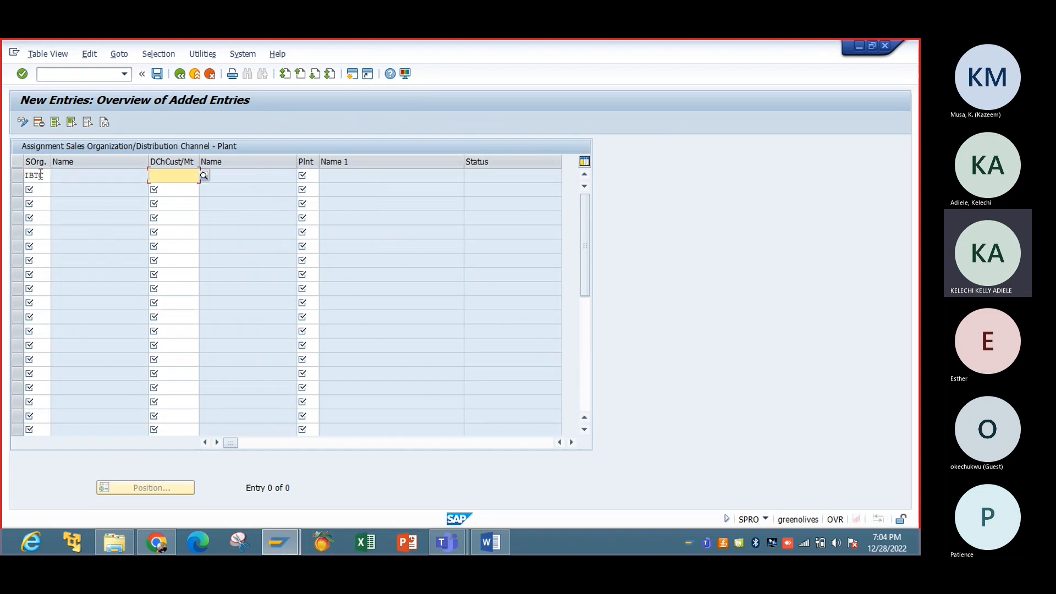
{"action": "type", "text": "R1"}
{"action": "key", "text": "Tab"}
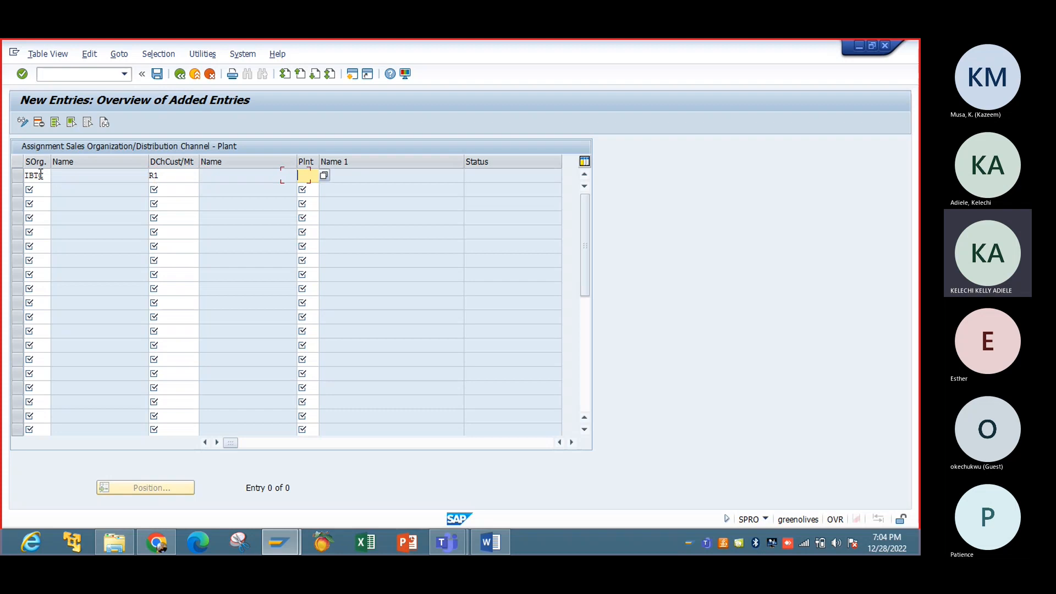
{"action": "type", "text": "IBTC"}
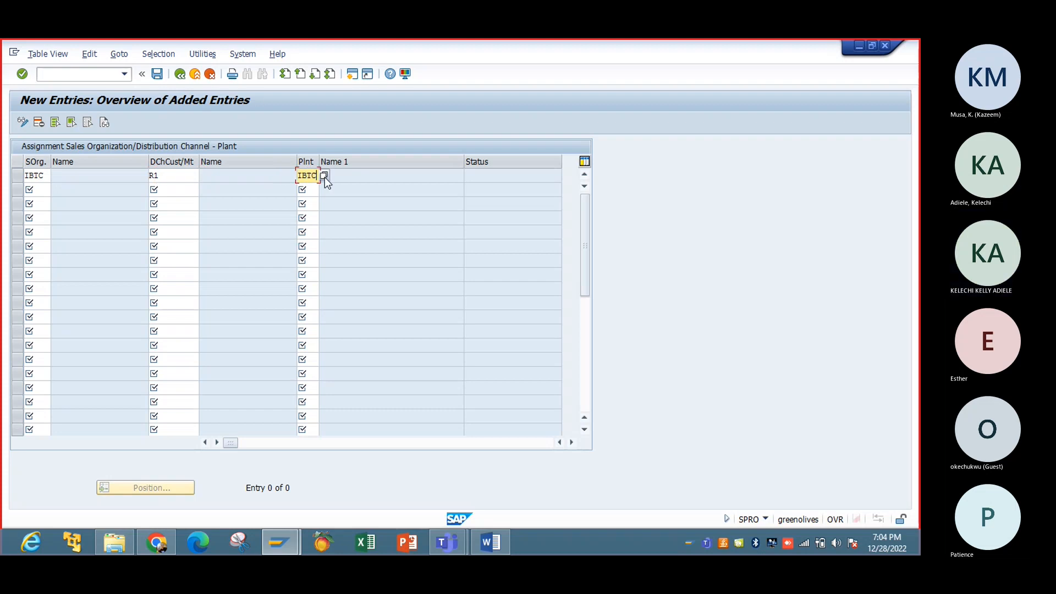
{"action": "key", "text": "Return"}
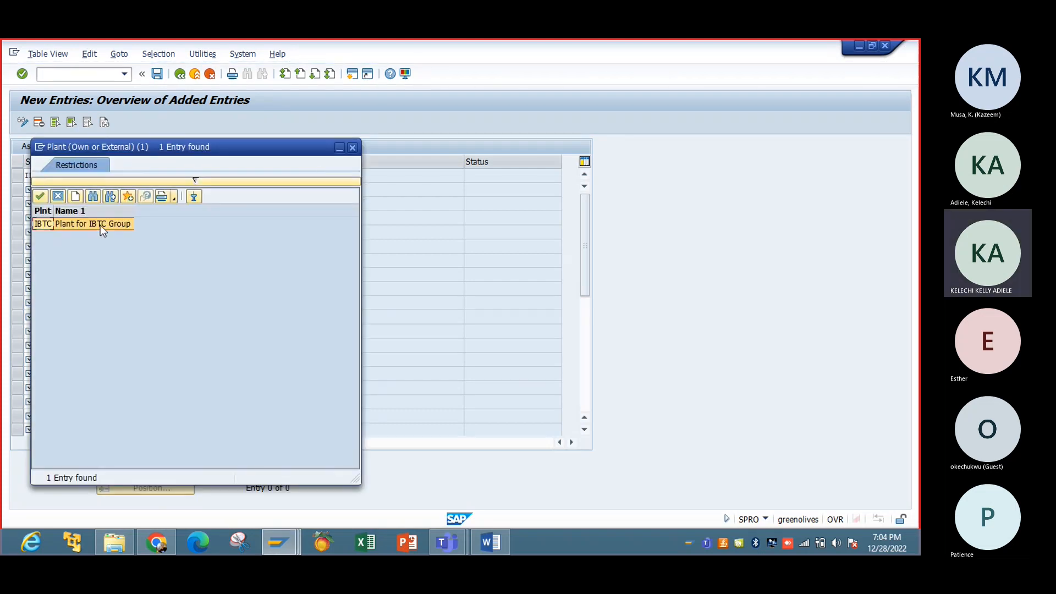
{"action": "double_click", "coordinate": [100, 225]}
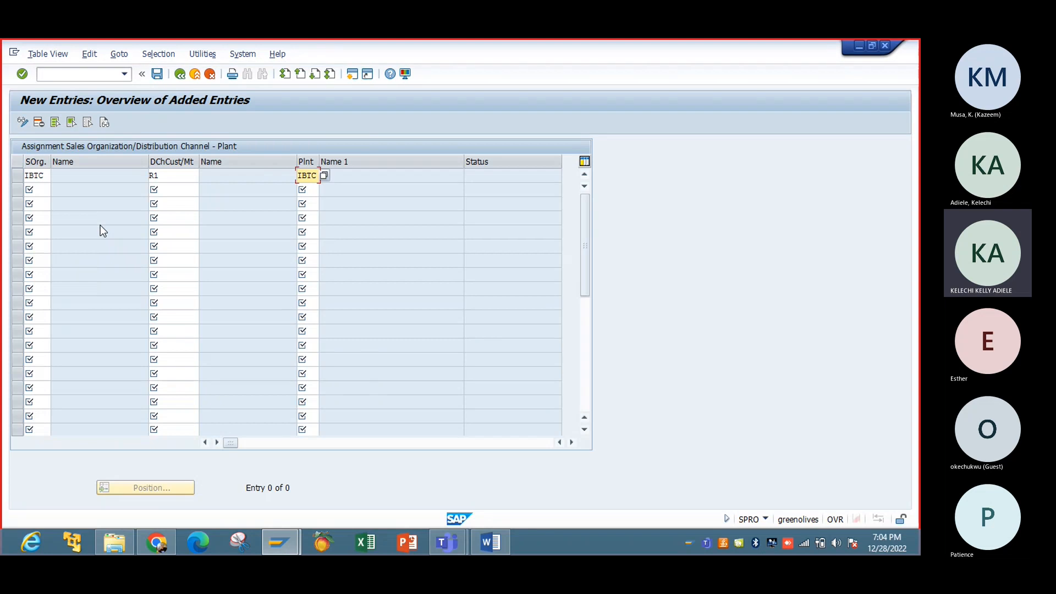
{"action": "key", "text": "Return"}
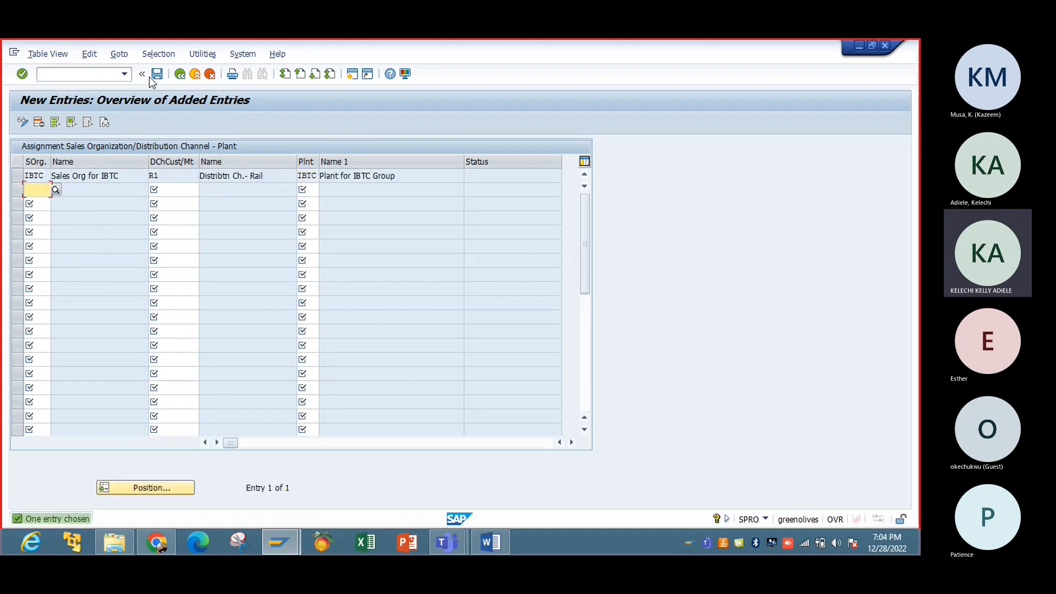
Step: Save the plant assignment under request G03K900838 and return to the IMG tree
{"action": "left_click", "coordinate": [156, 73]}
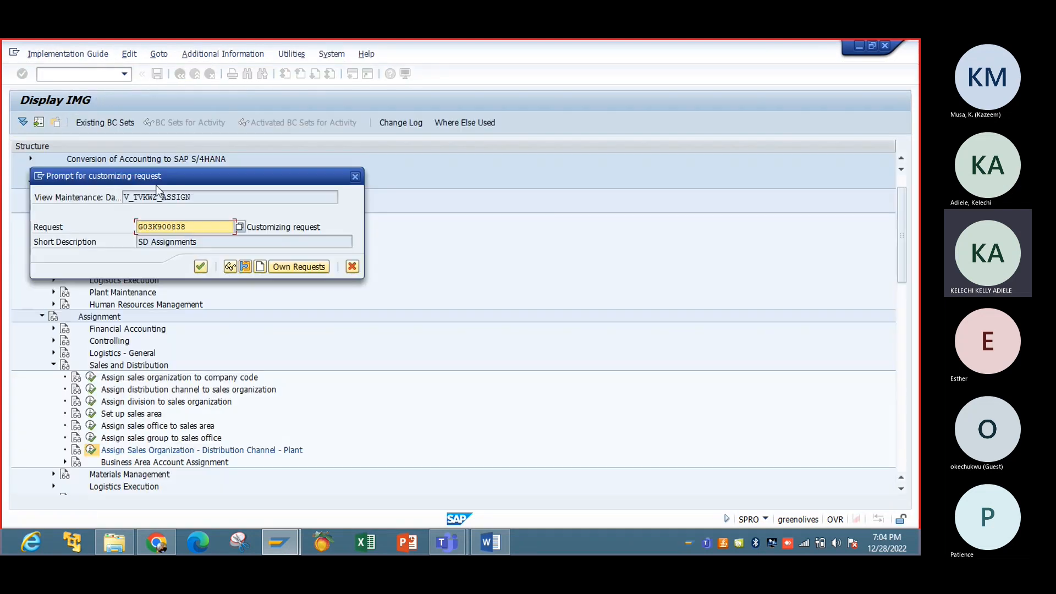
{"action": "left_click", "coordinate": [202, 266]}
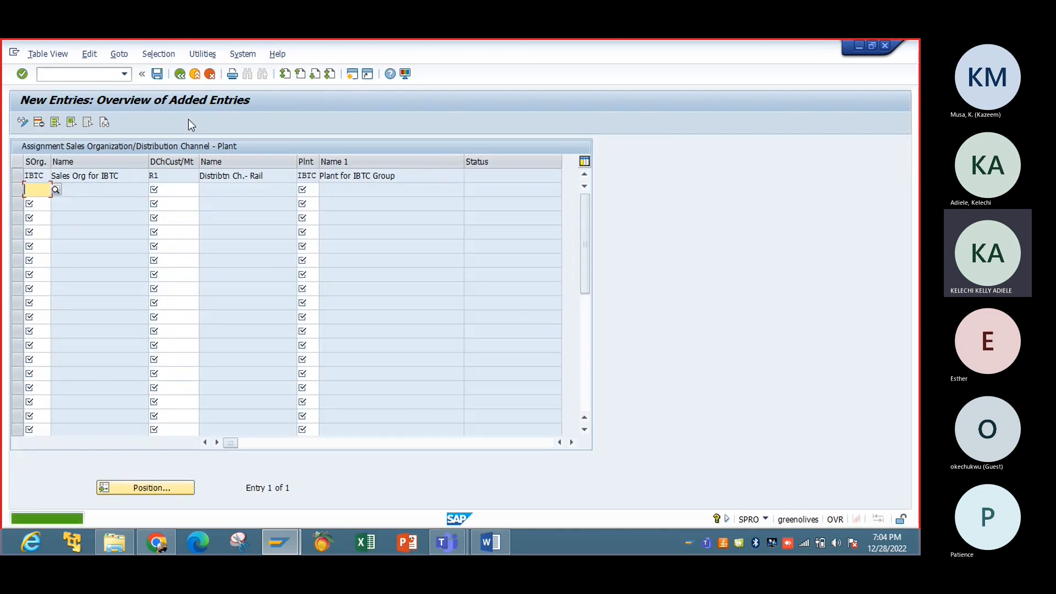
{"action": "left_click", "coordinate": [180, 74]}
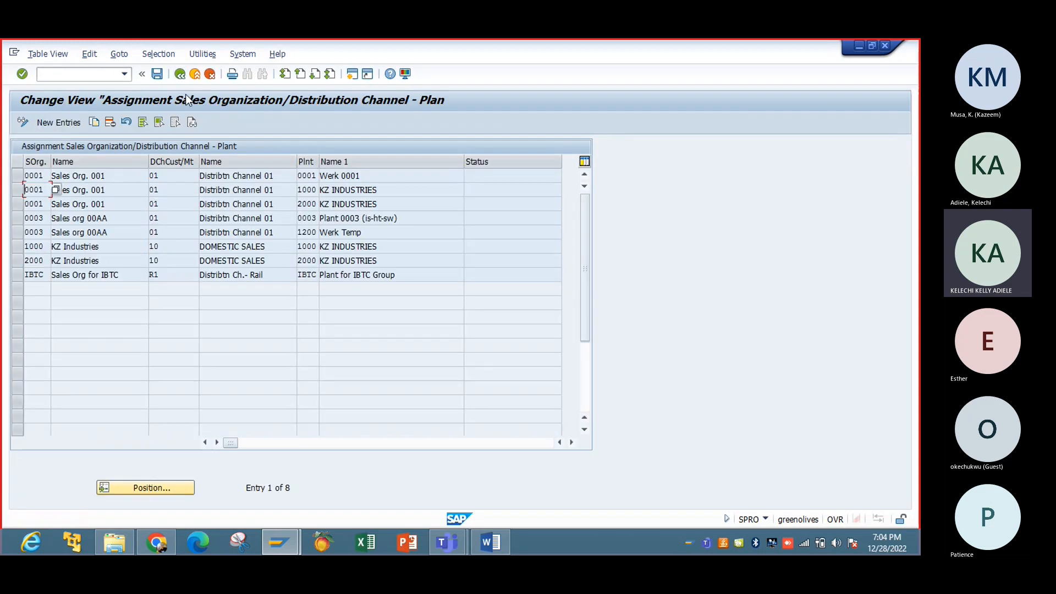
{"action": "left_click", "coordinate": [180, 74]}
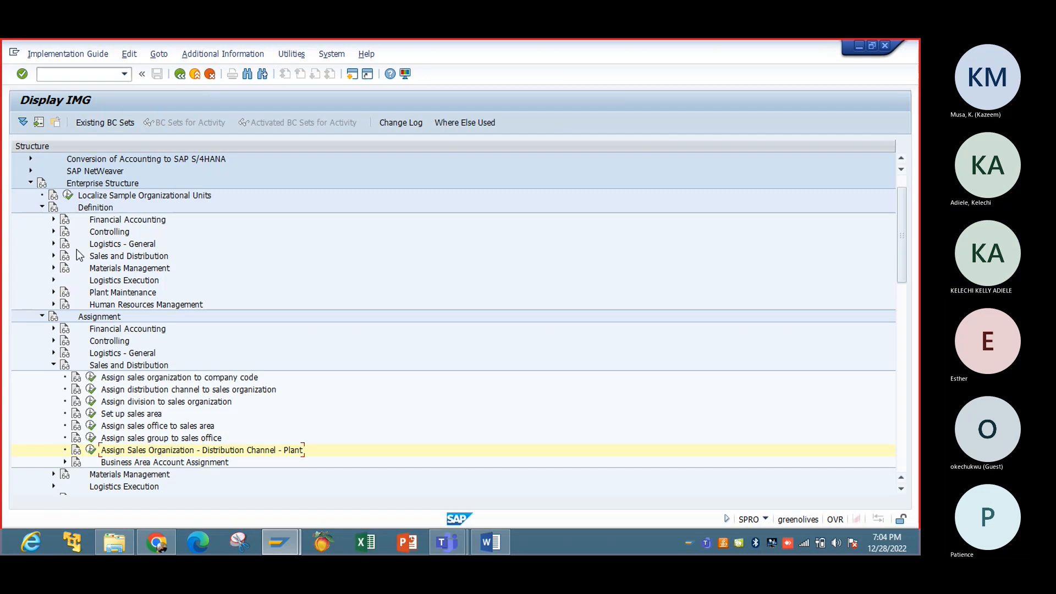
Step: Collapse the Sales and Distribution, Assignment and Definition branches of Enterprise Structure
{"action": "left_click", "coordinate": [54, 365]}
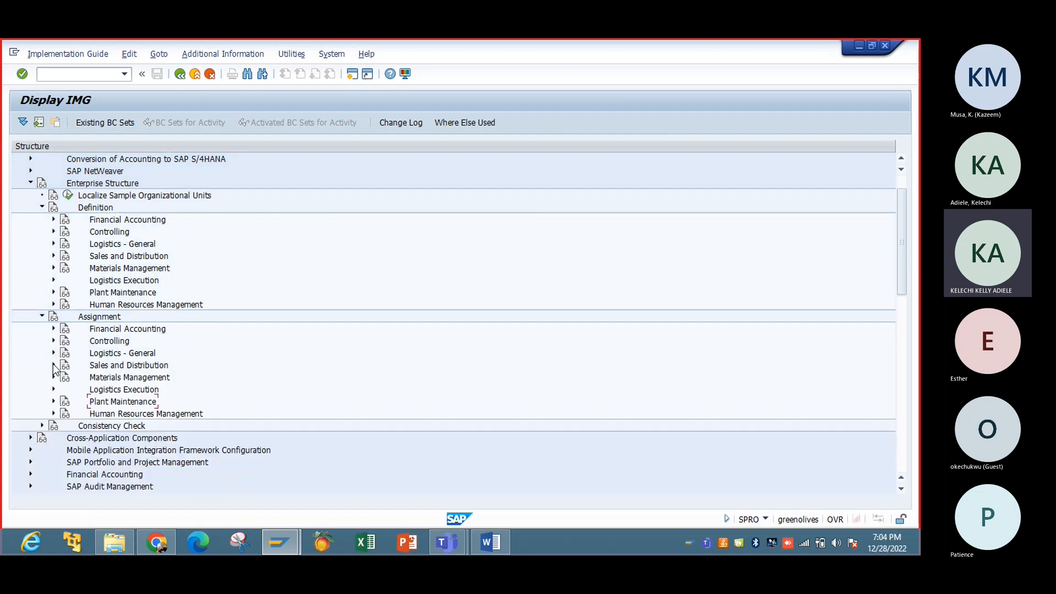
{"action": "left_click", "coordinate": [43, 316]}
{"action": "left_click", "coordinate": [43, 208]}
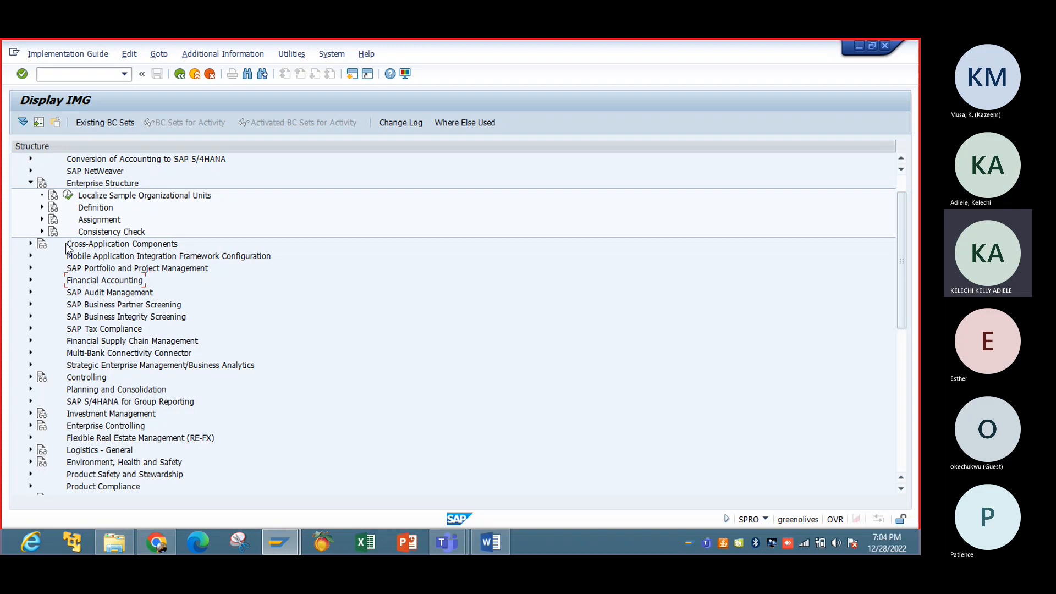
Step: Expand and collapse Definition > Financial Accounting and Assignment again, leaving both collapsed
{"action": "left_click", "coordinate": [42, 207]}
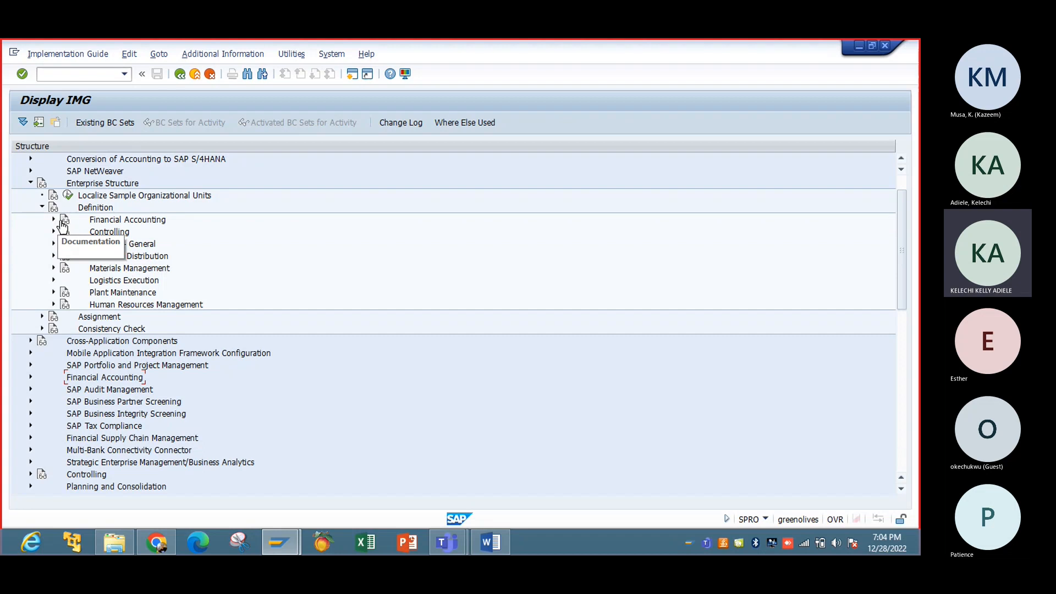
{"action": "left_click", "coordinate": [54, 220]}
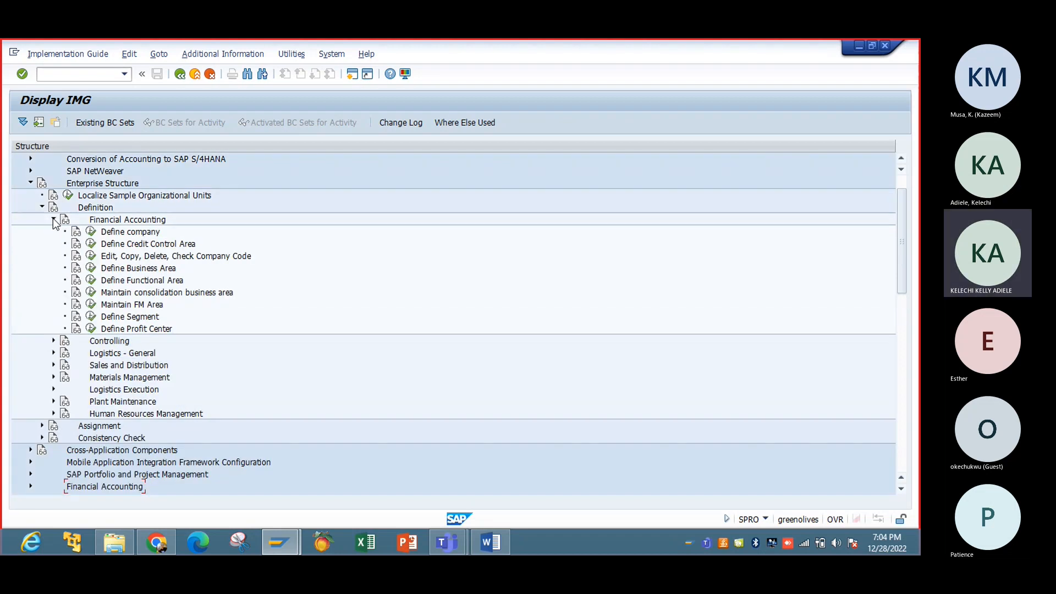
{"action": "left_click", "coordinate": [54, 220]}
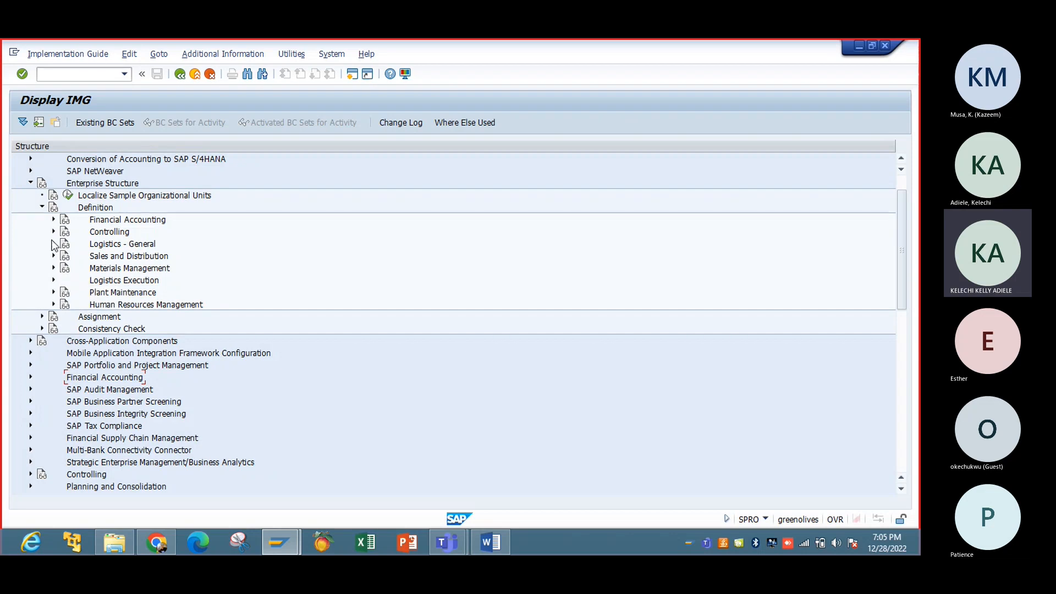
{"action": "left_click", "coordinate": [53, 220]}
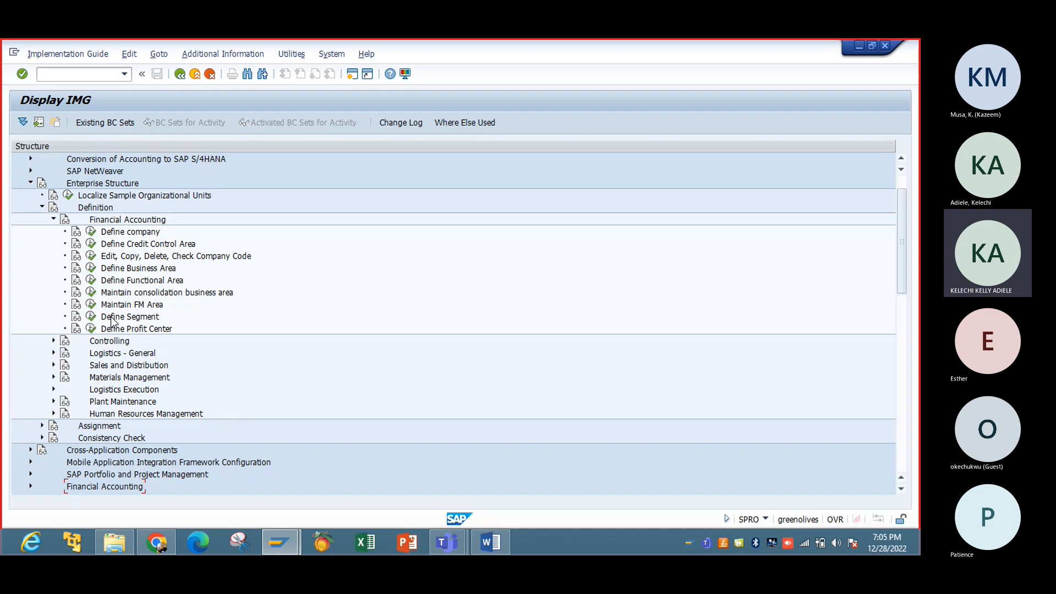
{"action": "left_click", "coordinate": [53, 219]}
{"action": "left_click", "coordinate": [54, 219]}
{"action": "left_click", "coordinate": [53, 219]}
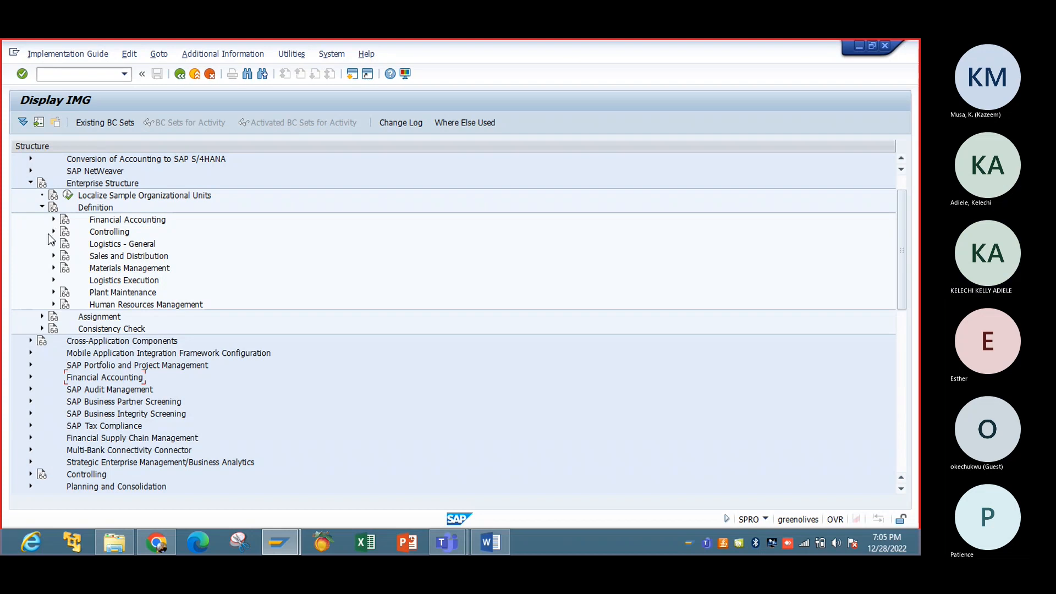
{"action": "left_click", "coordinate": [42, 208]}
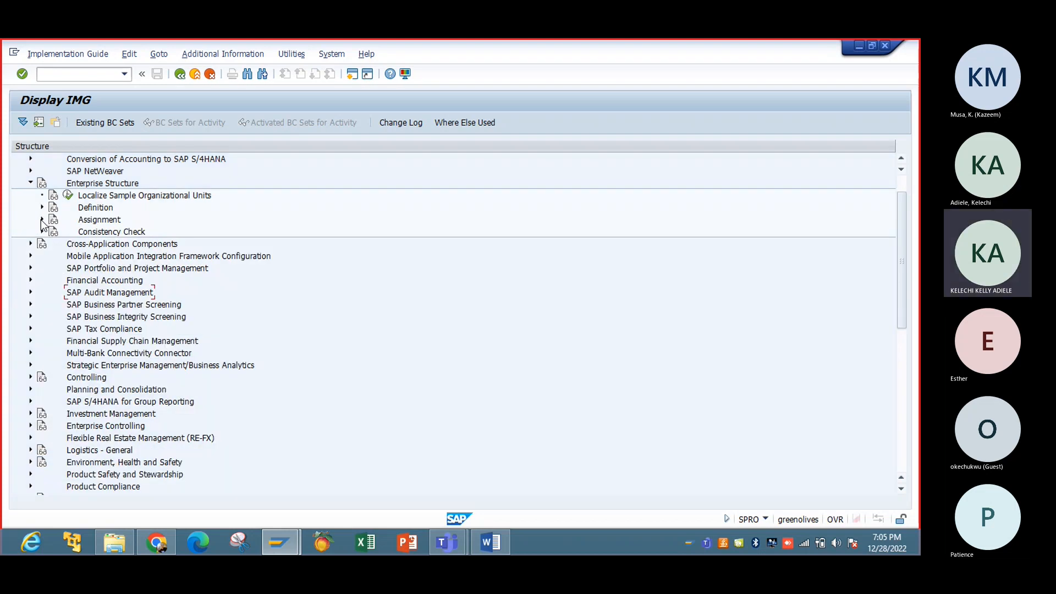
{"action": "left_click", "coordinate": [42, 219]}
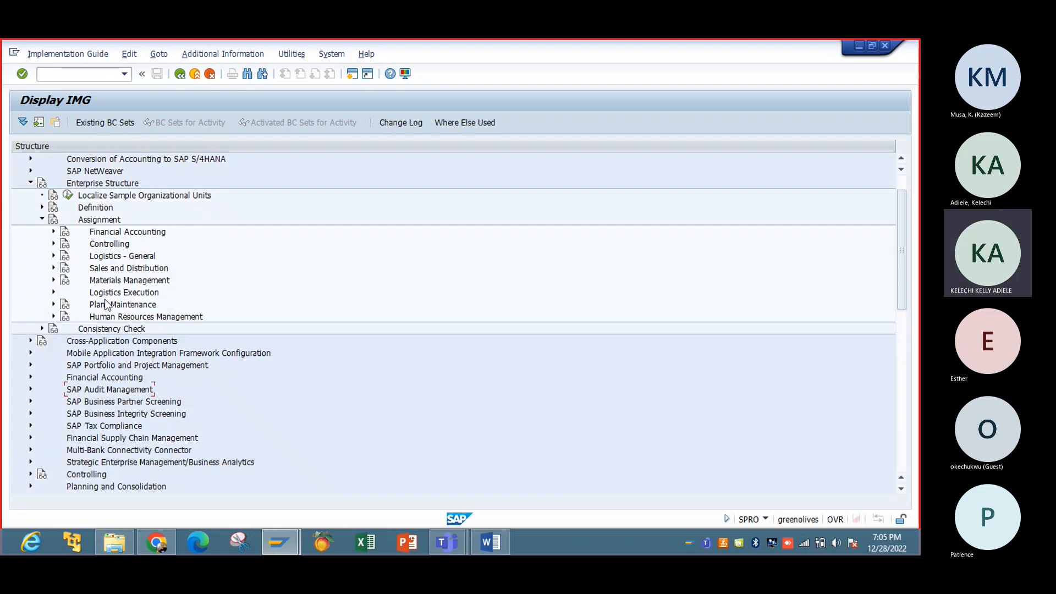
{"action": "left_click", "coordinate": [42, 219]}
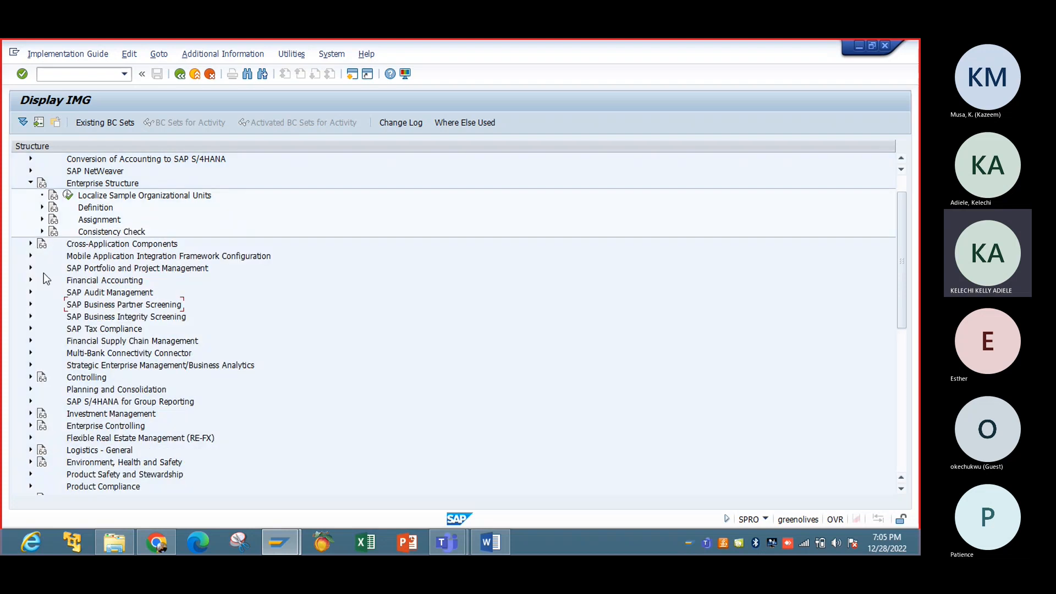
Step: Expand Financial Accounting in the IMG, then open FICO - Basic TCode.pdf from the SAP Training Doc folder
{"action": "left_click", "coordinate": [30, 280]}
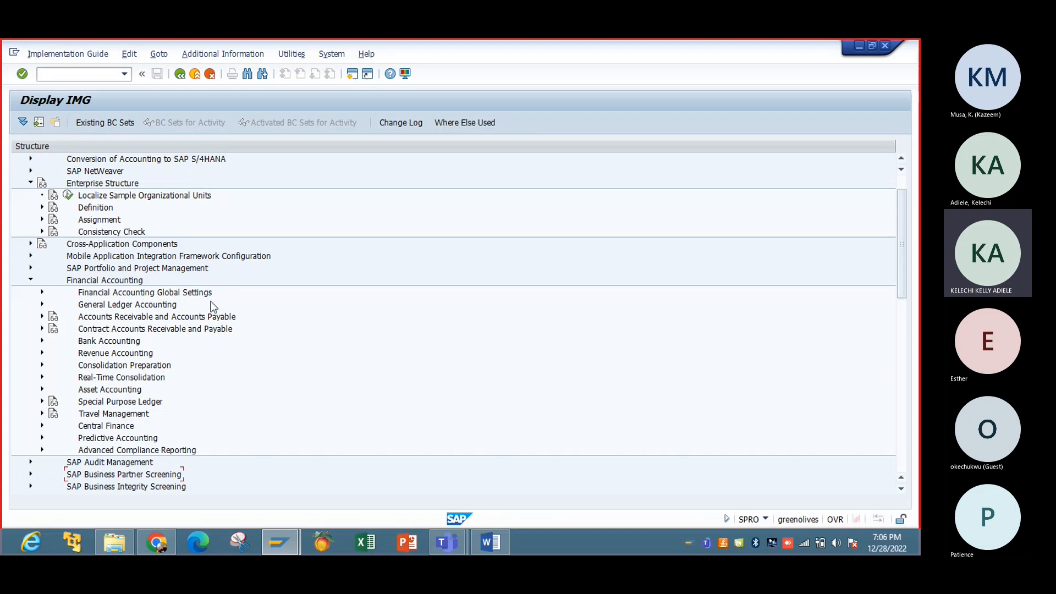
{"action": "left_click", "coordinate": [128, 550]}
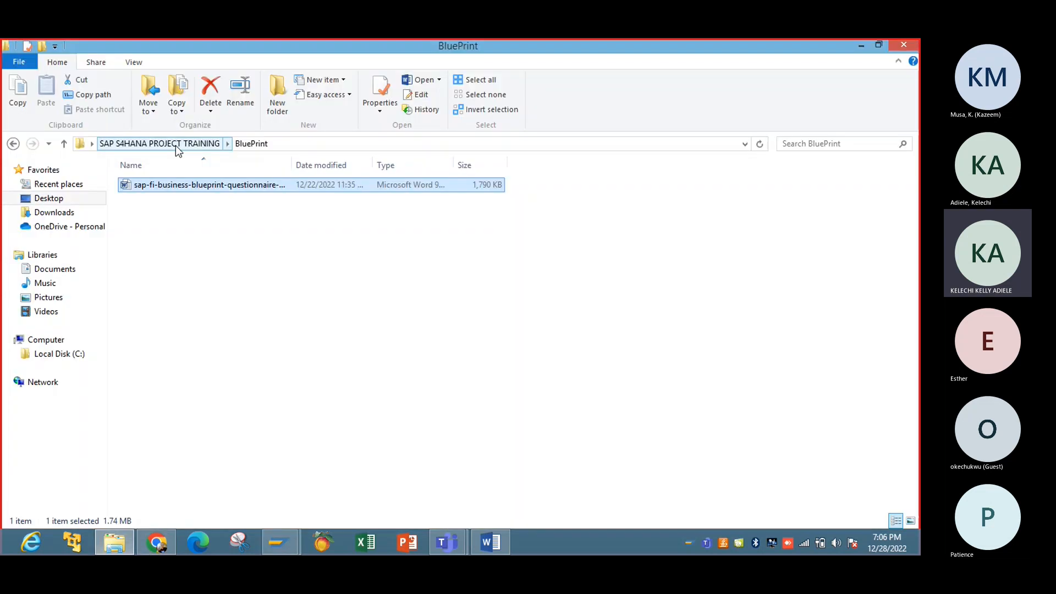
{"action": "left_click", "coordinate": [176, 143]}
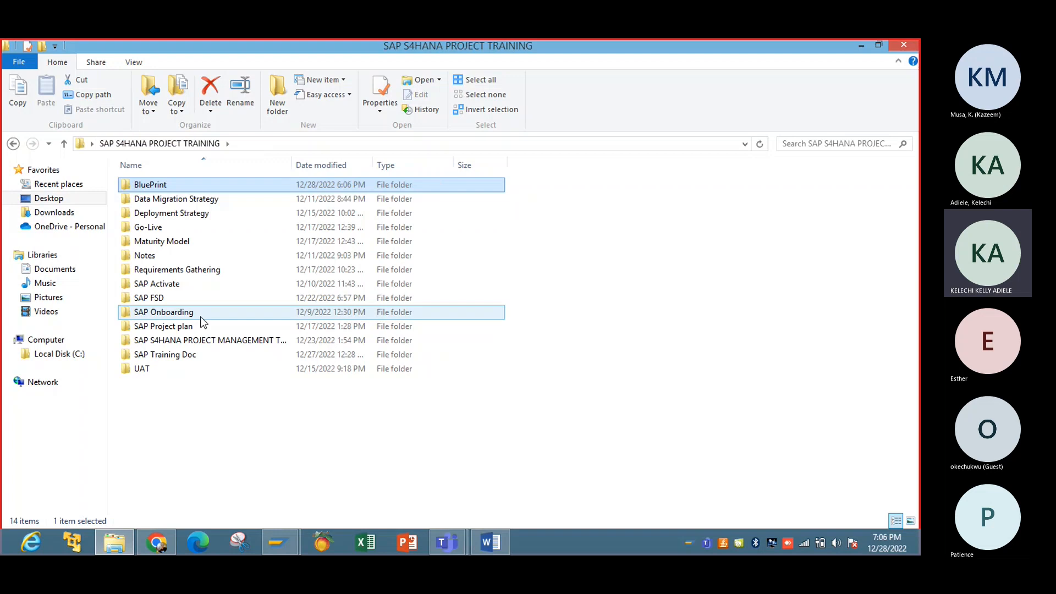
{"action": "double_click", "coordinate": [165, 355]}
{"action": "left_click", "coordinate": [199, 200]}
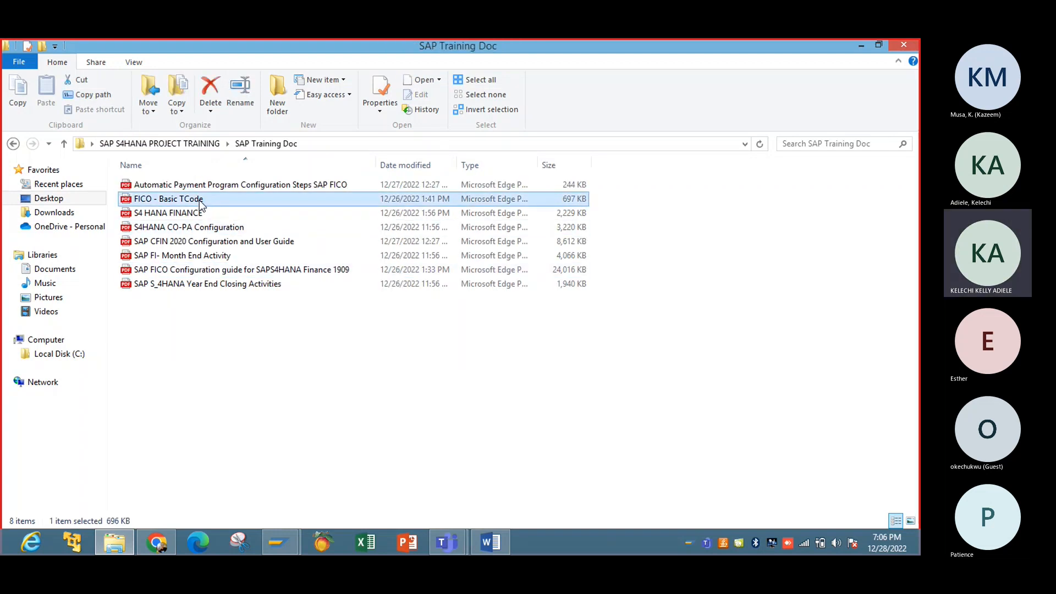
{"action": "double_click", "coordinate": [199, 200]}
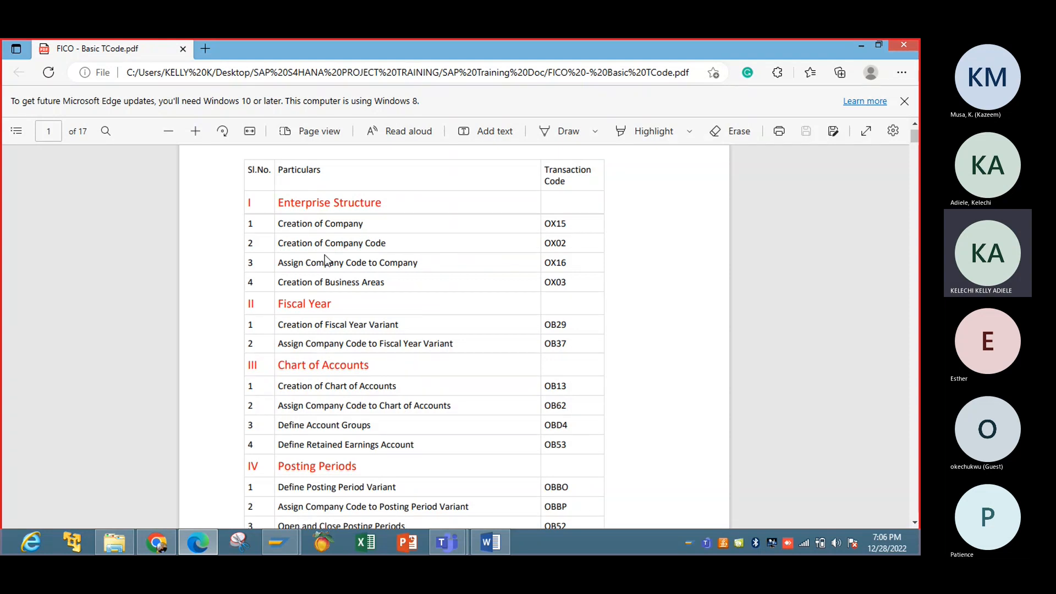
Step: Highlight the Fiscal Year rows in the PDF's transaction code table, then return to Display IMG
{"action": "left_click_drag", "start_coordinate": [286, 325], "coordinate": [395, 342]}
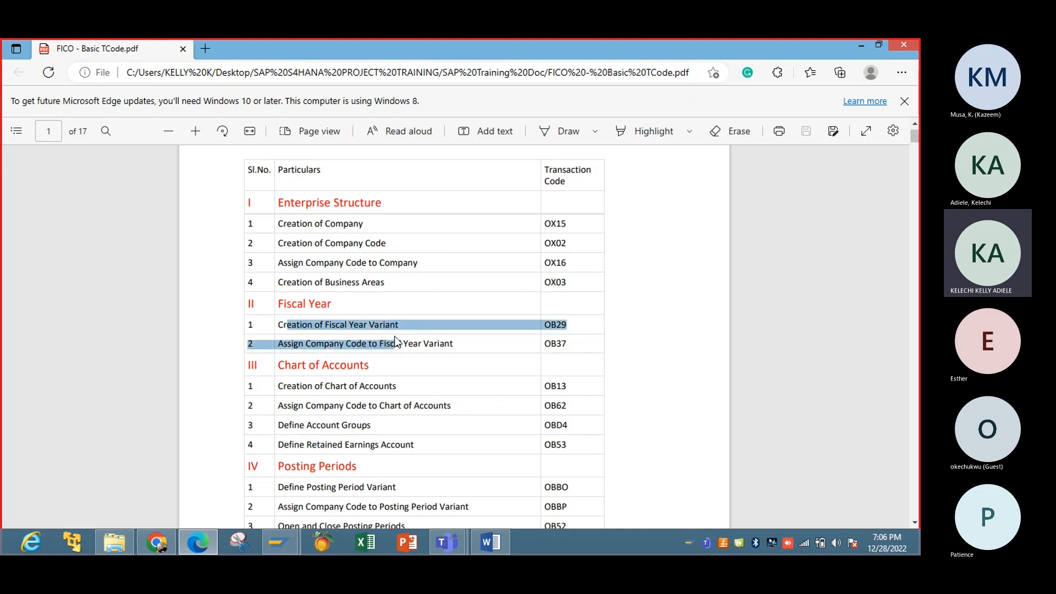
{"action": "left_click", "coordinate": [338, 324]}
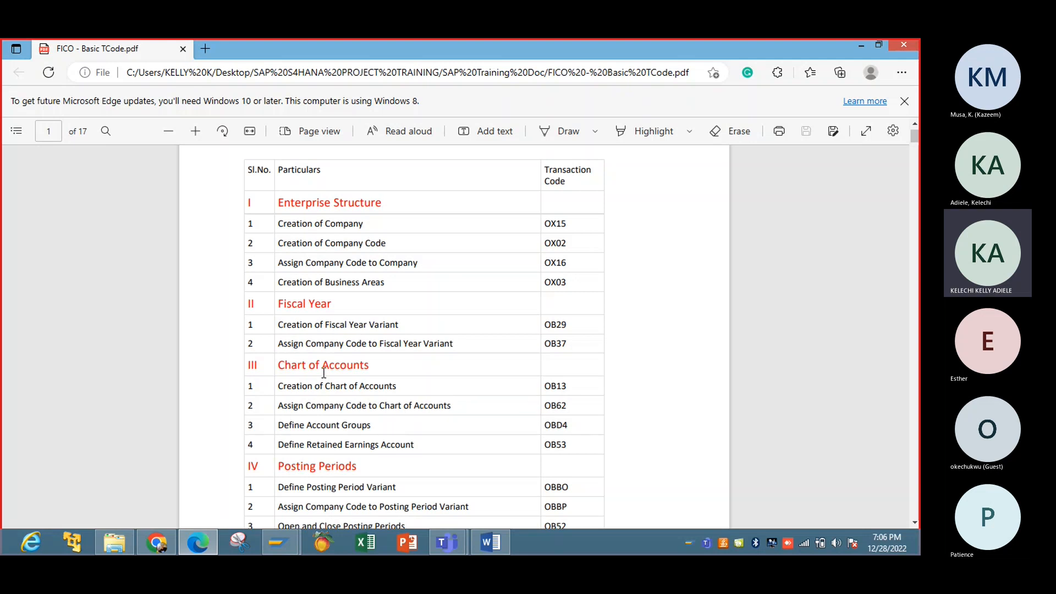
{"action": "scroll", "coordinate": [323, 373], "scroll_direction": "up", "scroll_amount": 1}
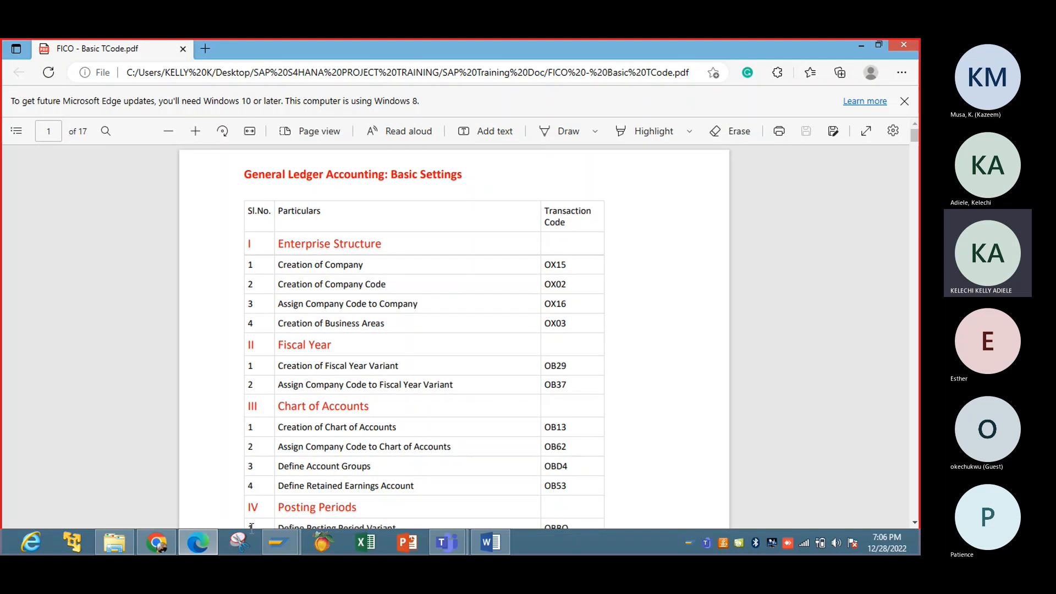
{"action": "left_click", "coordinate": [283, 536]}
{"action": "left_click", "coordinate": [319, 490]}
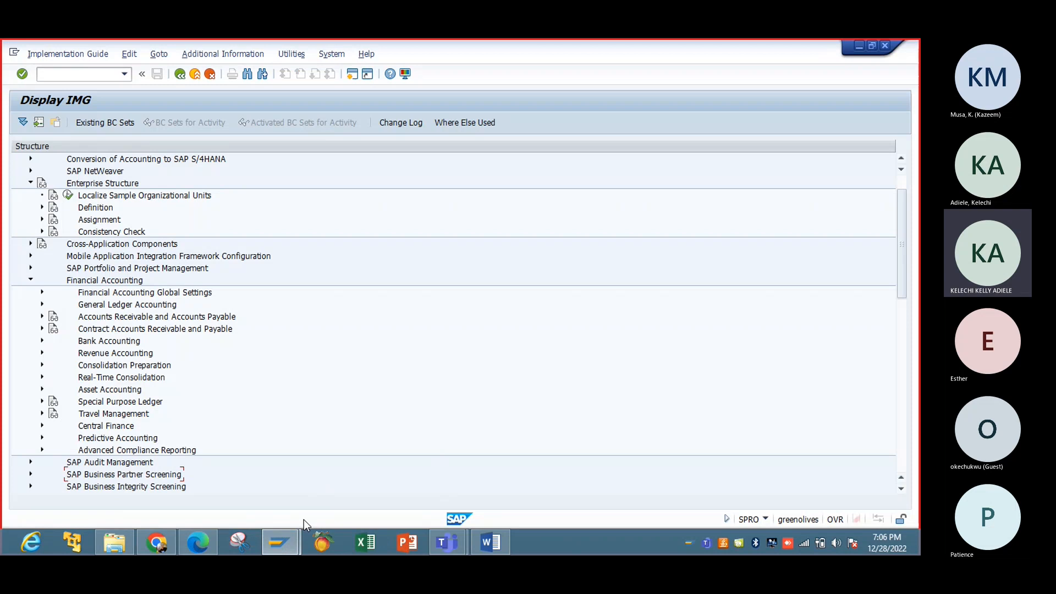
Step: Glance at the Chrome SAP FI organisation structure images, then bring the FICO - Basic TCode PDF forward
{"action": "left_click", "coordinate": [157, 542]}
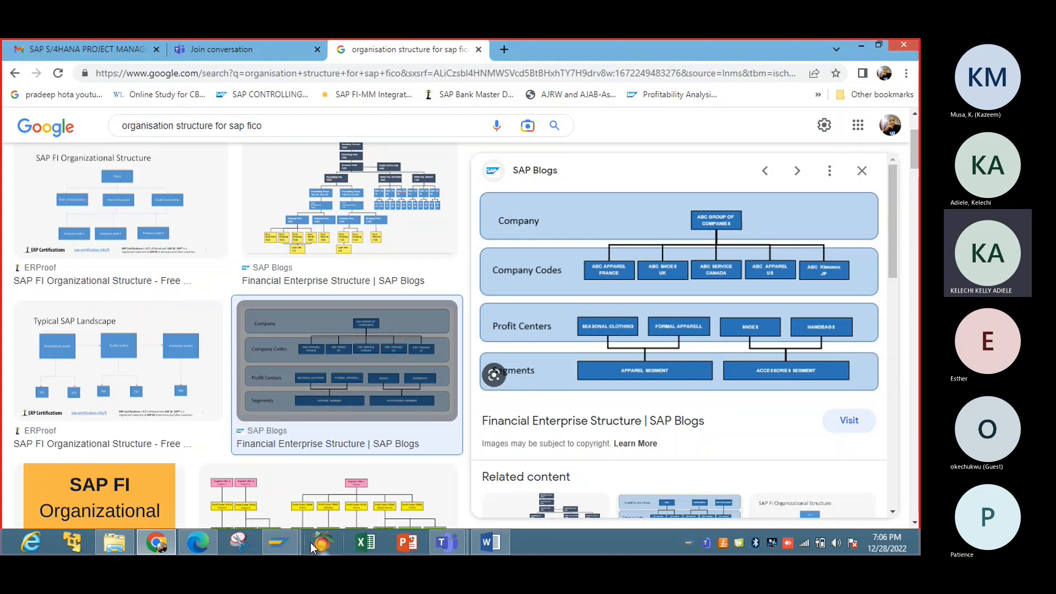
{"action": "left_click", "coordinate": [317, 490]}
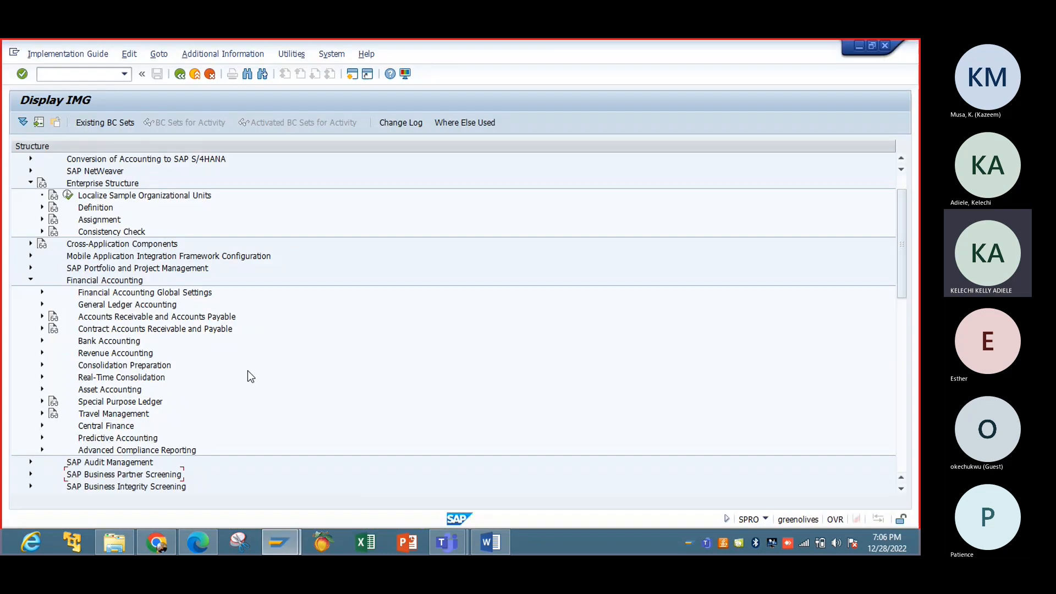
{"action": "left_click", "coordinate": [198, 546]}
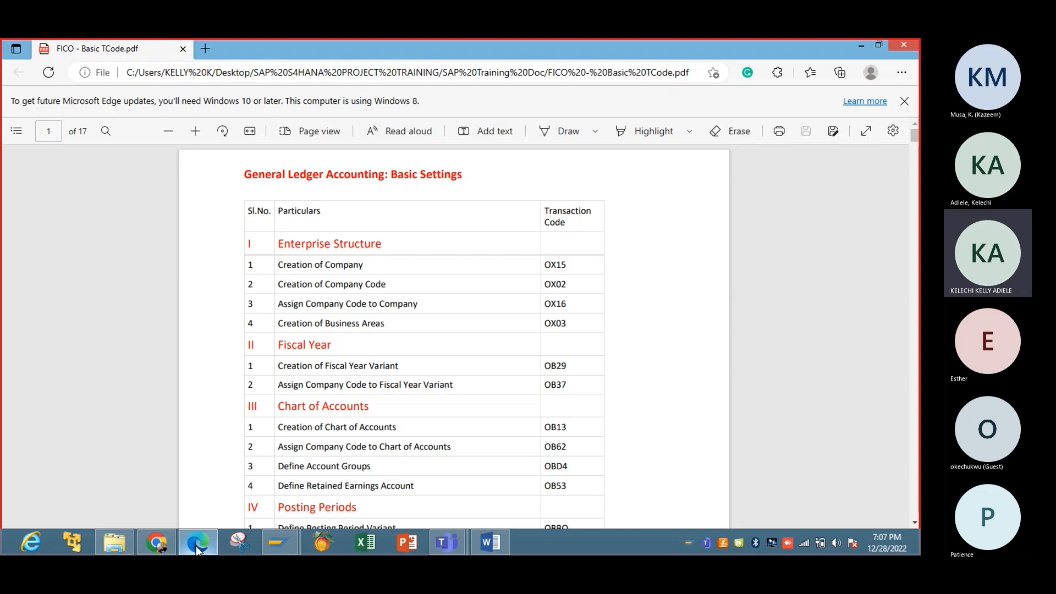
Step: Return to the SAP IMG and expand Financial Accounting Global Settings to list Ledgers and Document
{"action": "left_click", "coordinate": [198, 544]}
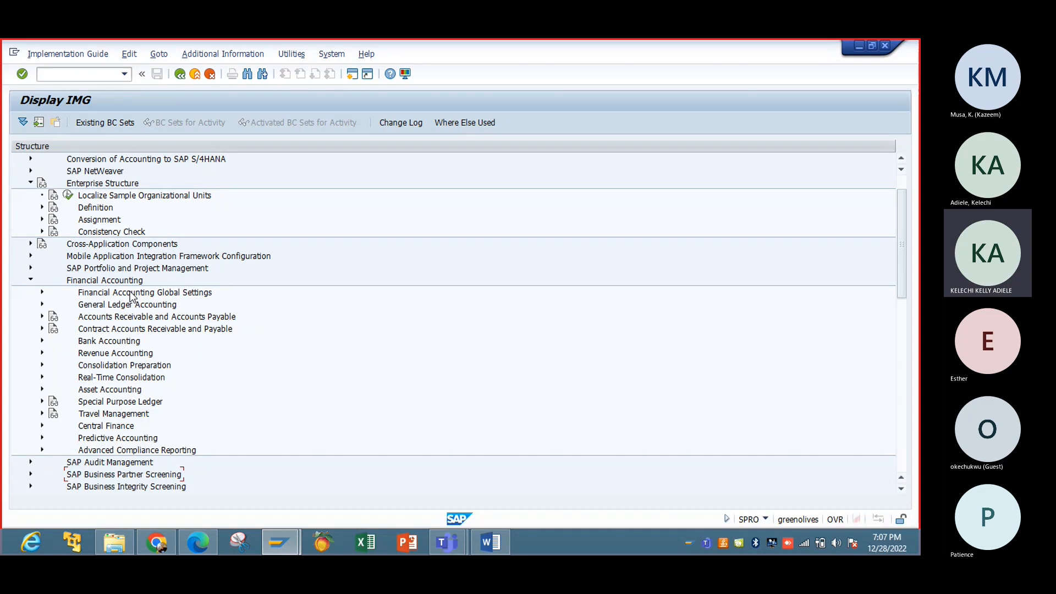
{"action": "left_click", "coordinate": [74, 292]}
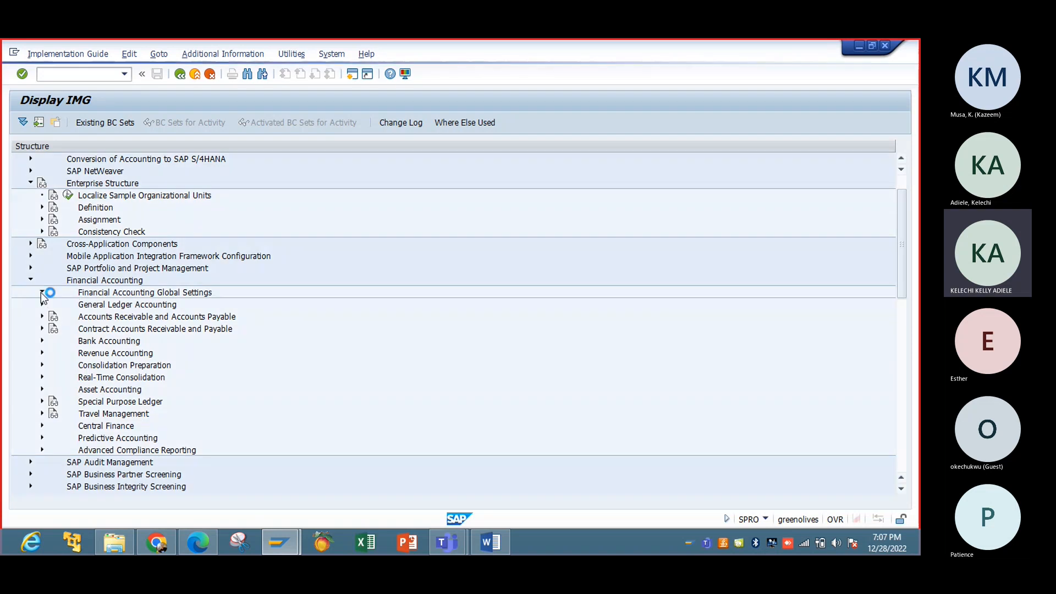
{"action": "left_click", "coordinate": [42, 293]}
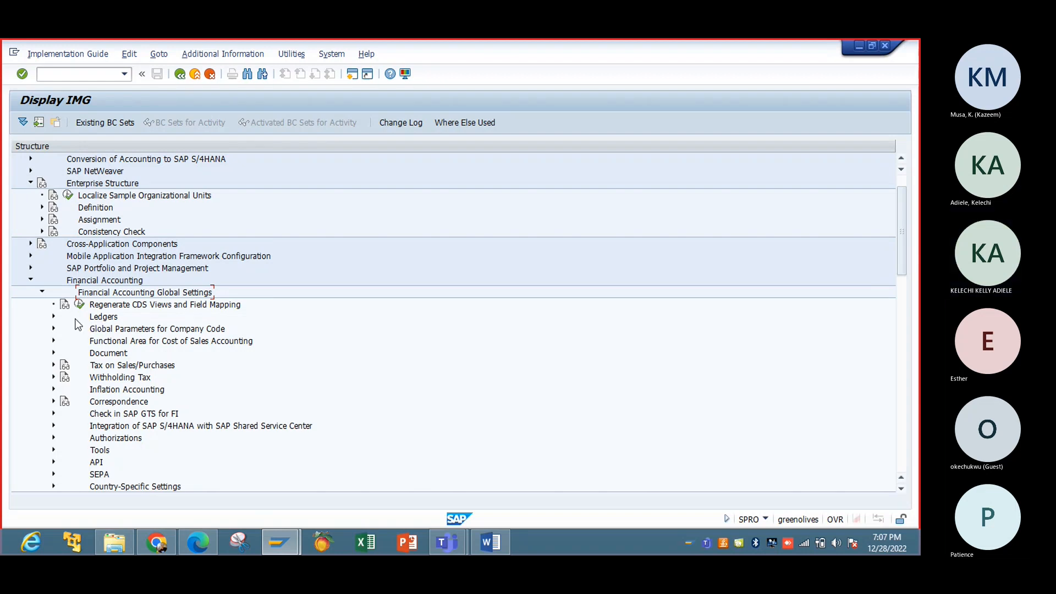
Step: Expand Ledgers > Fields to show Define Field Status Variants and Assign Company Code to Field Status Variants
{"action": "left_click", "coordinate": [54, 316]}
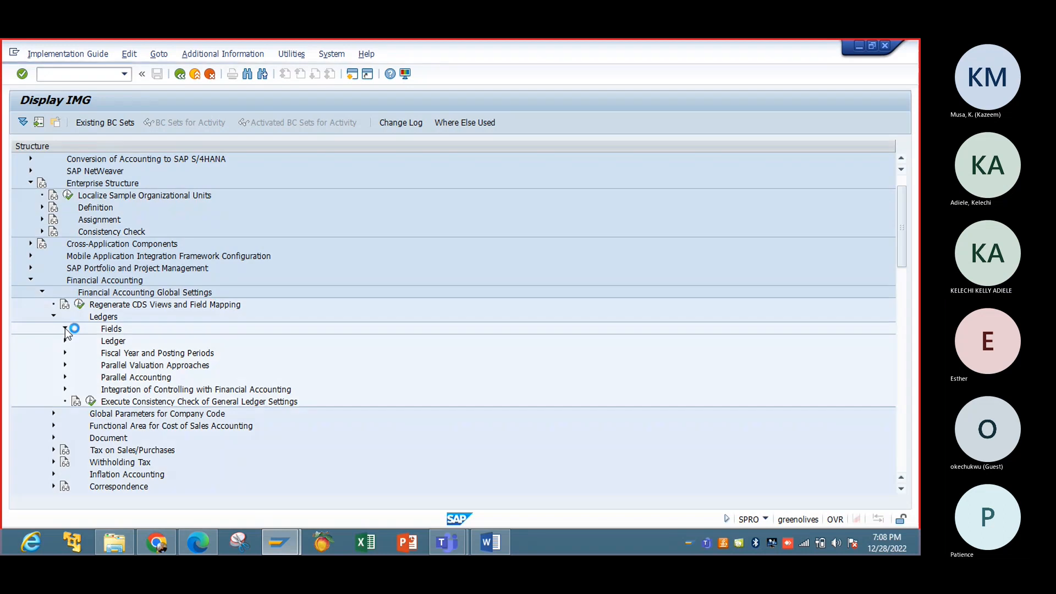
{"action": "left_click", "coordinate": [65, 329]}
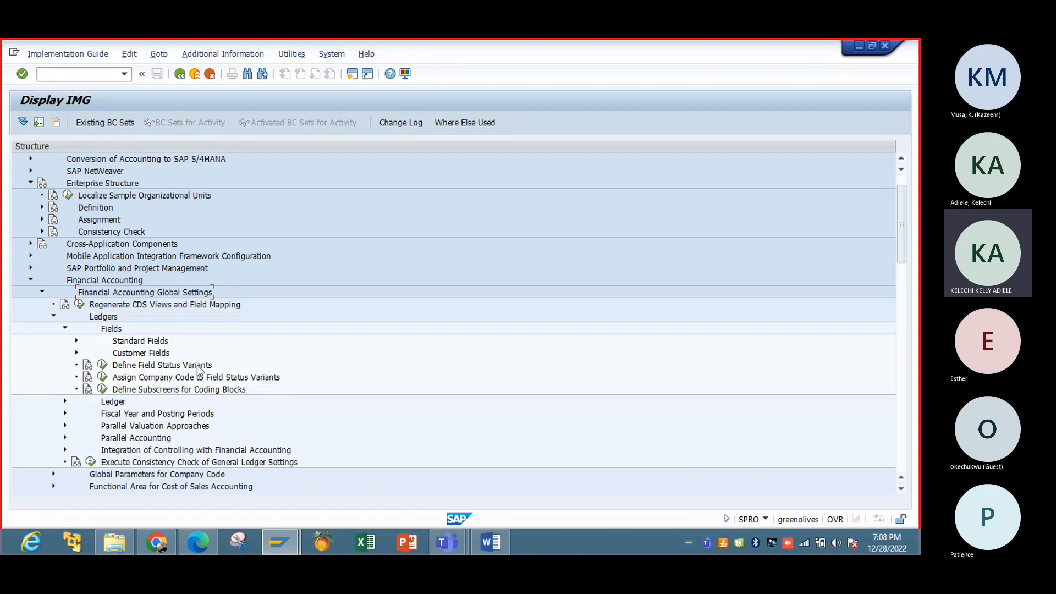
Step: Open a new session and start transaction FB60 for company code TATA
{"action": "left_click", "coordinate": [359, 74]}
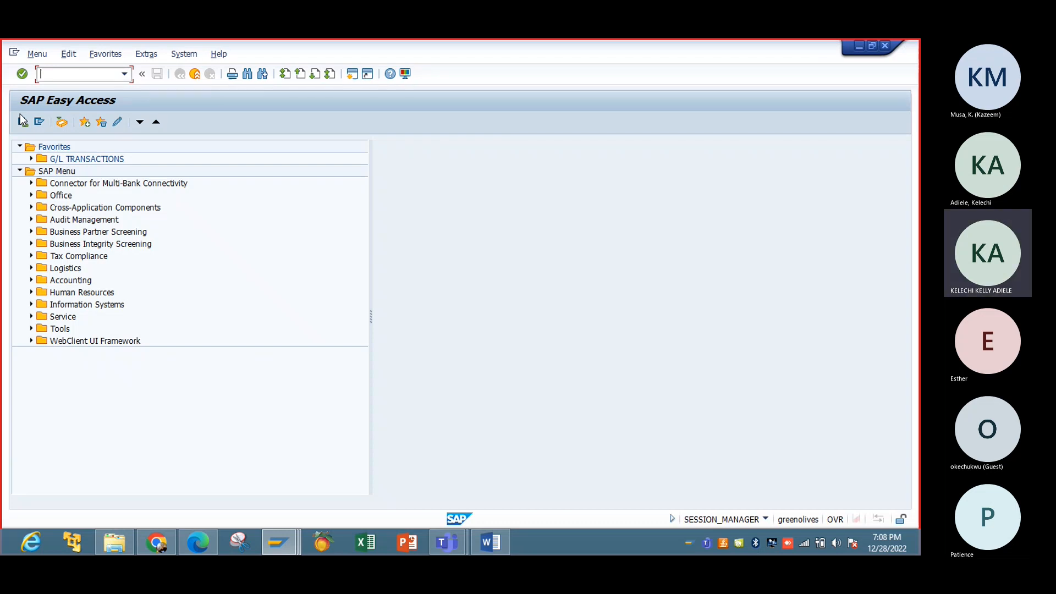
{"action": "type", "text": "FB60"}
{"action": "key", "text": "Return"}
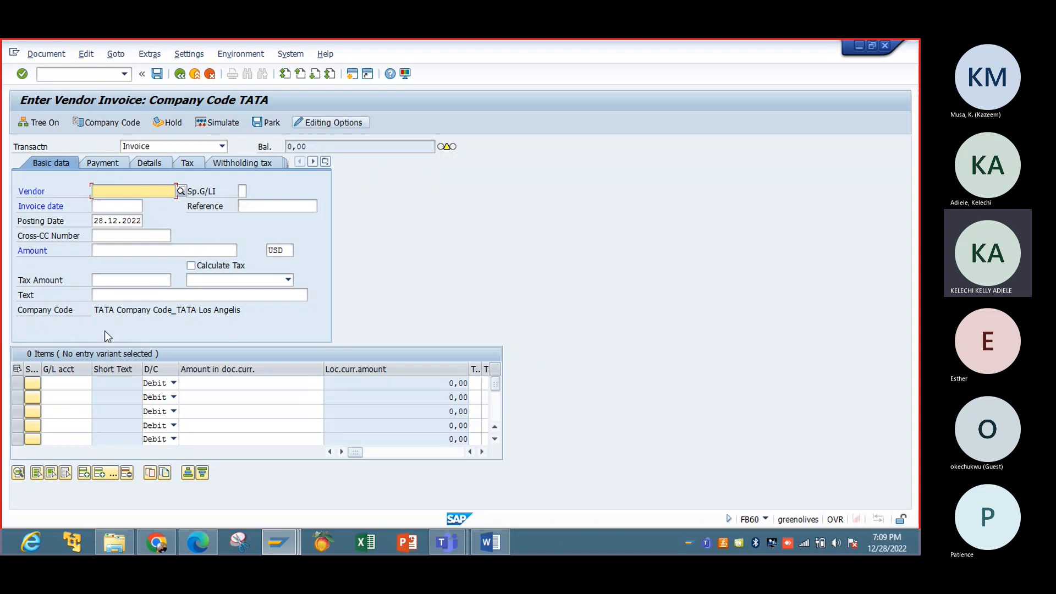
Step: Switch between the empty FB60 vendor invoice window and Display IMG, ending on Display IMG
{"action": "left_click", "coordinate": [115, 204]}
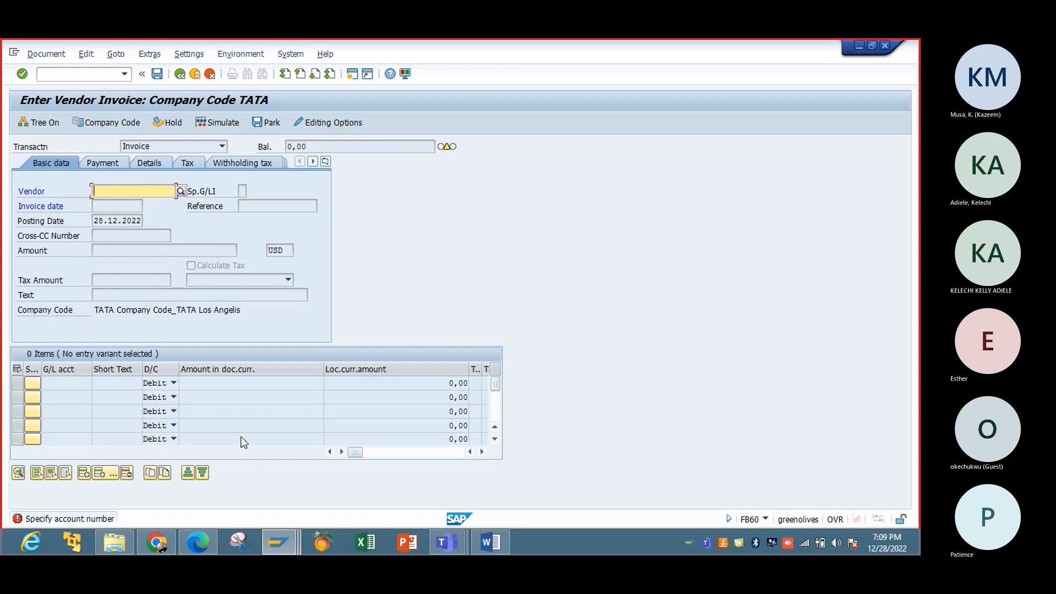
{"action": "left_click", "coordinate": [283, 544]}
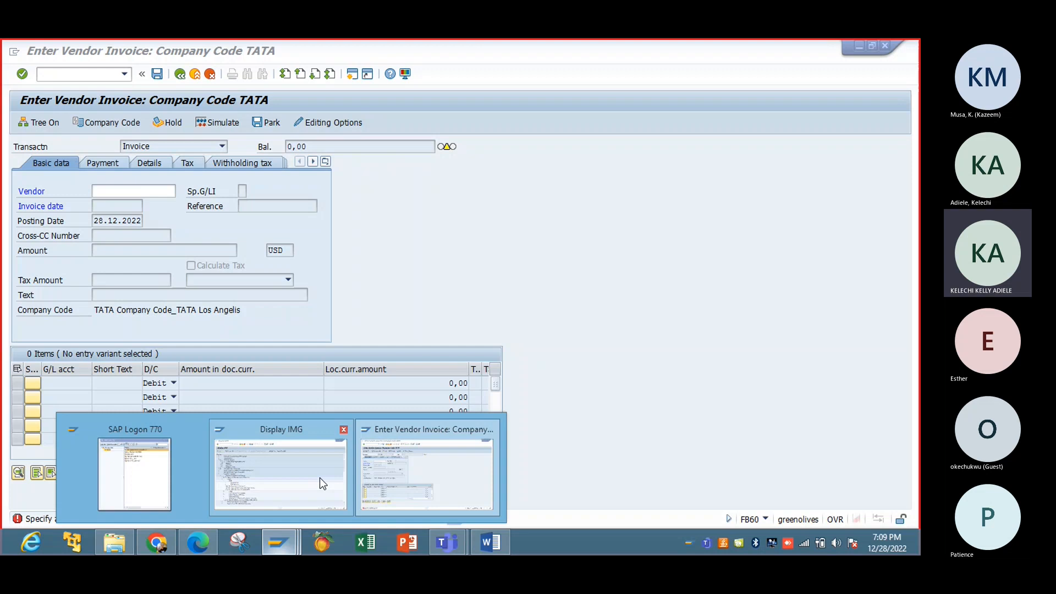
{"action": "left_click", "coordinate": [322, 483]}
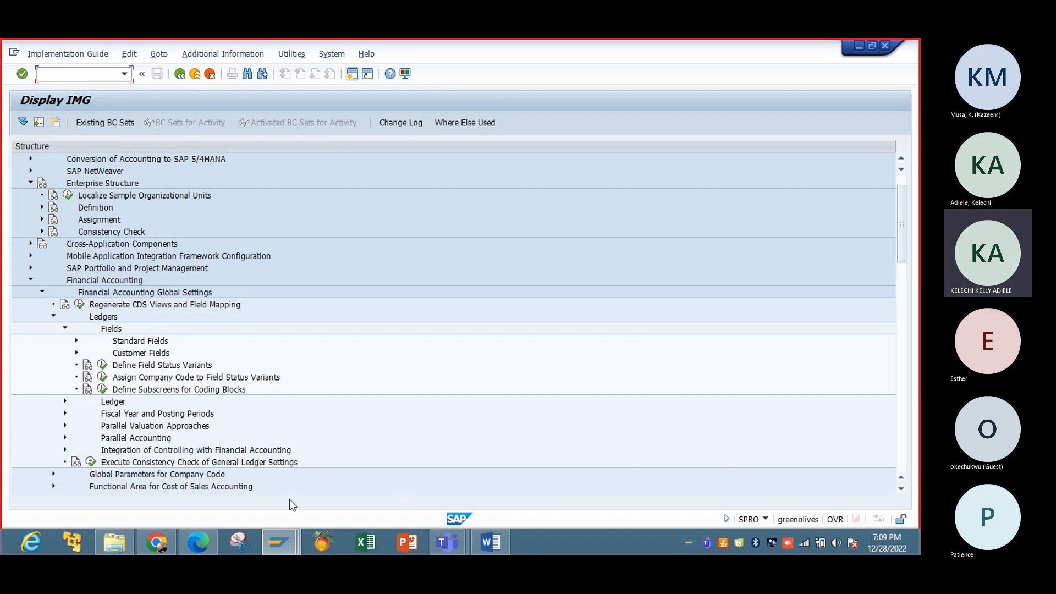
{"action": "mouse_move", "coordinate": [299, 534]}
{"action": "left_click", "coordinate": [373, 491]}
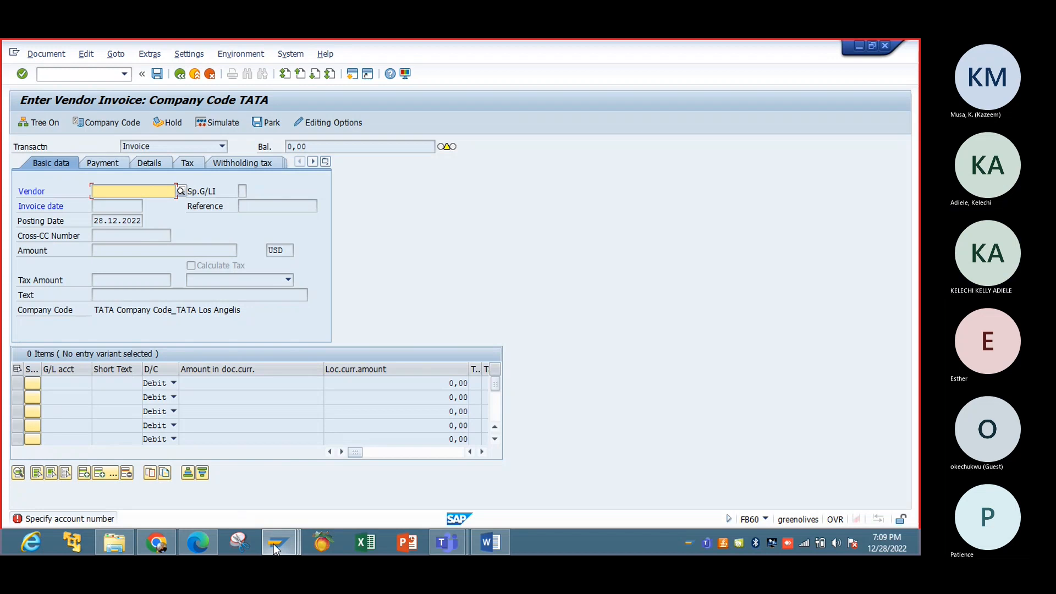
{"action": "left_click", "coordinate": [279, 490]}
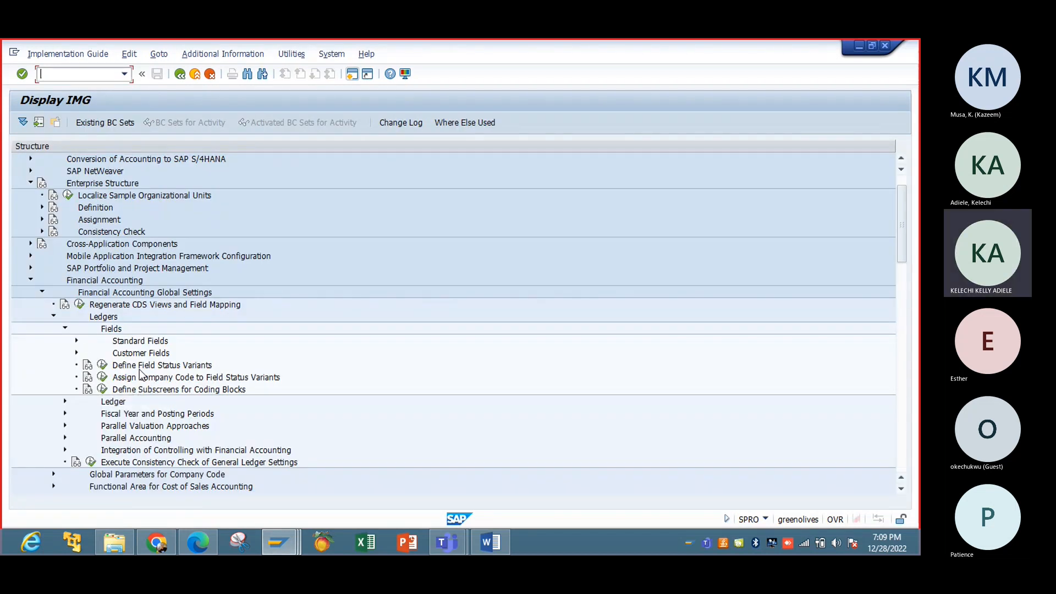
Step: Check the technical info of Define Field Status Variants, then execute it to list the ten variants
{"action": "right_click", "coordinate": [102, 370]}
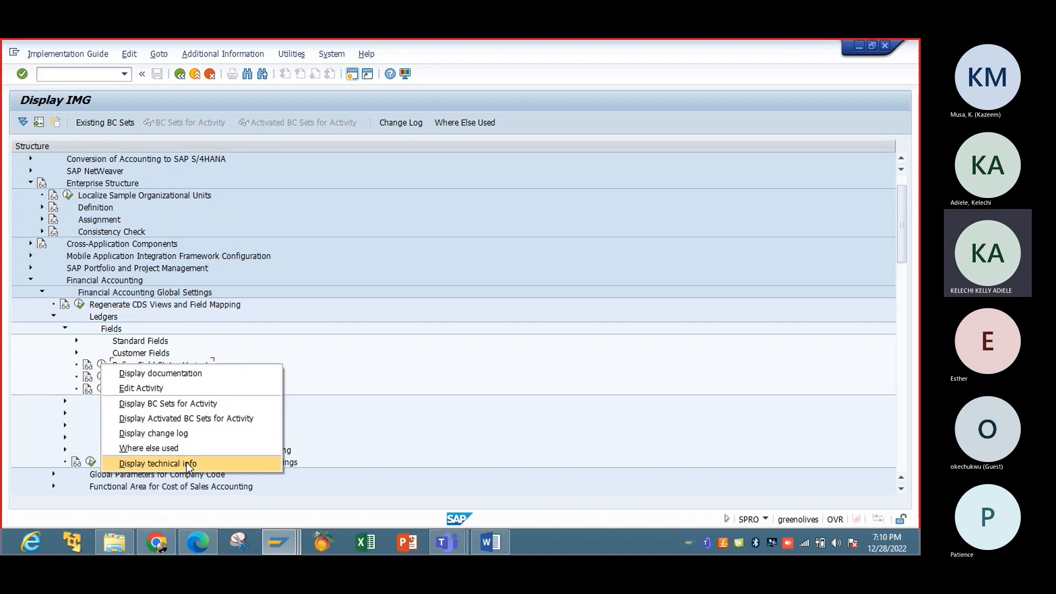
{"action": "left_click", "coordinate": [187, 463]}
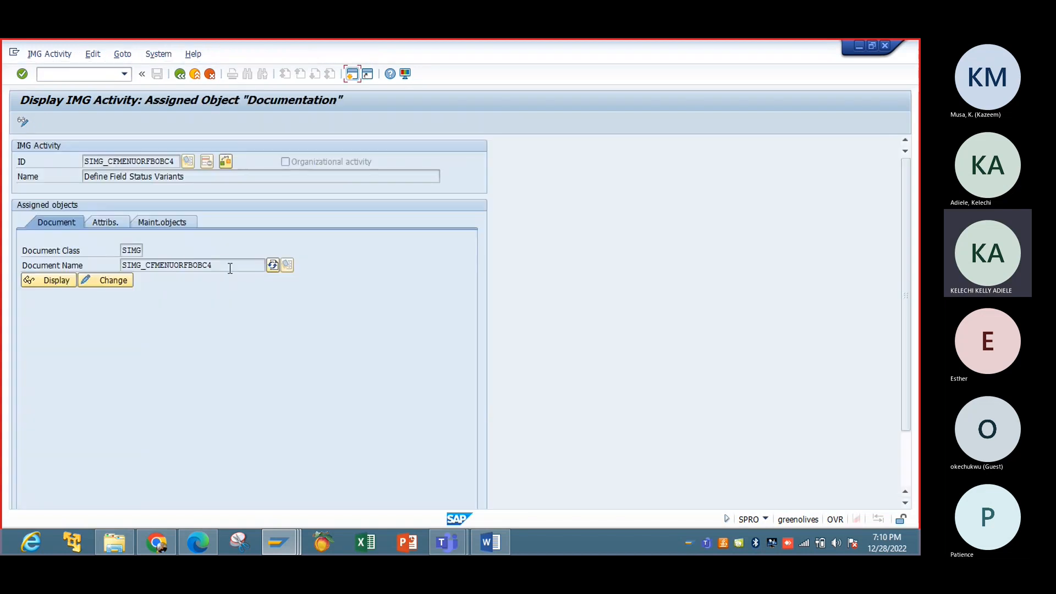
{"action": "left_click_drag", "start_coordinate": [230, 266], "coordinate": [194, 270]}
{"action": "left_click", "coordinate": [177, 77]}
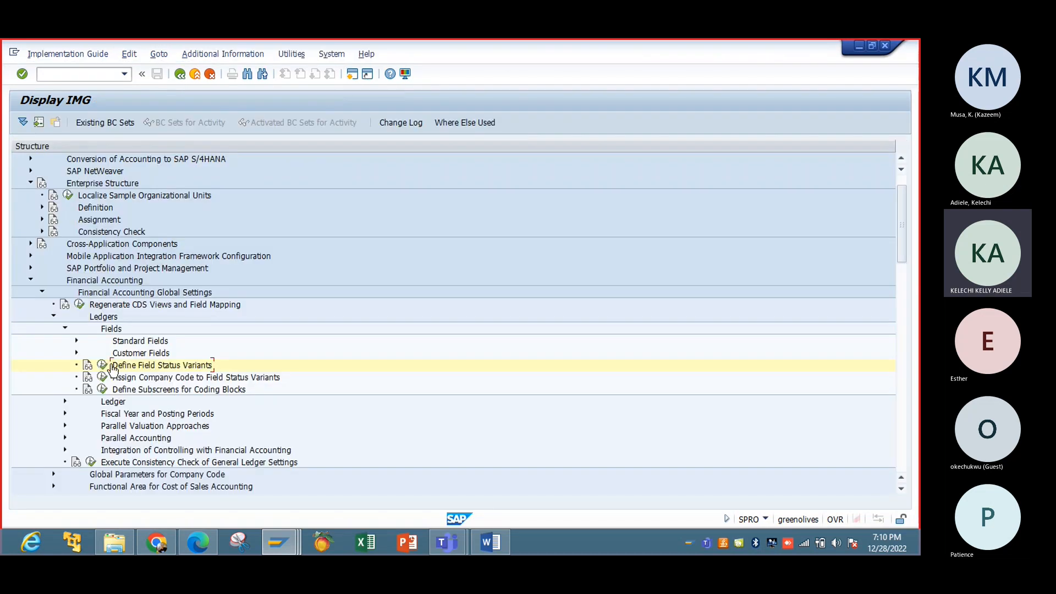
{"action": "left_click", "coordinate": [103, 366]}
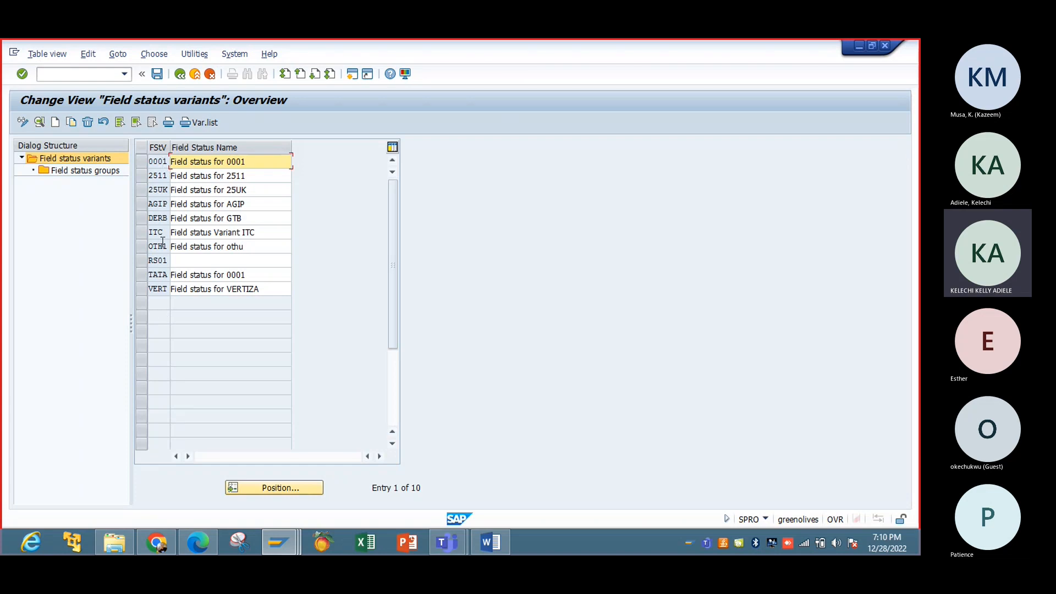
Step: Select variant 0001, open its 43 field status groups, and open group CH67
{"action": "left_click", "coordinate": [159, 161]}
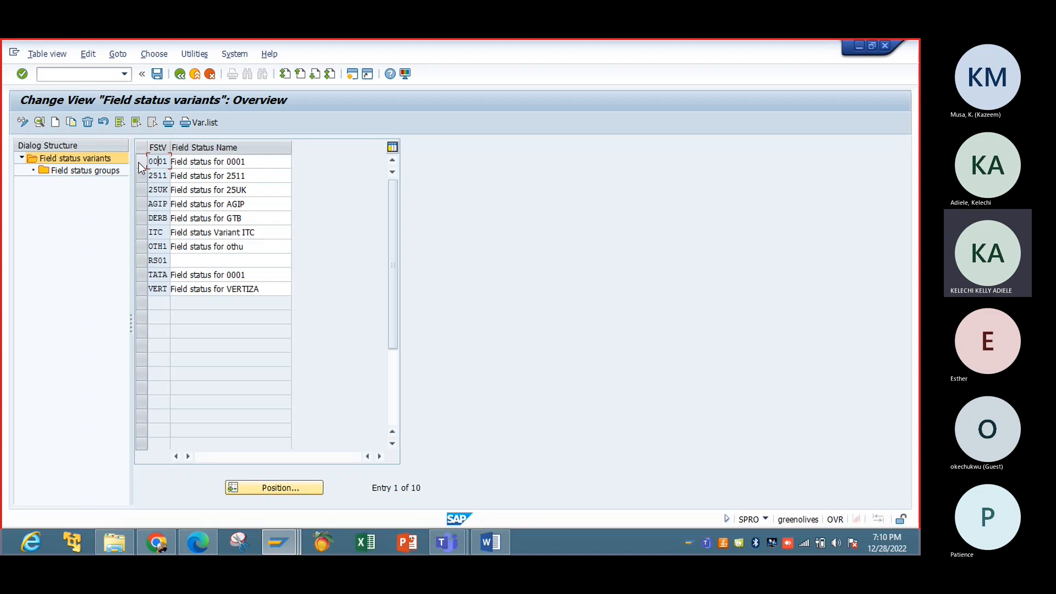
{"action": "left_click", "coordinate": [145, 162]}
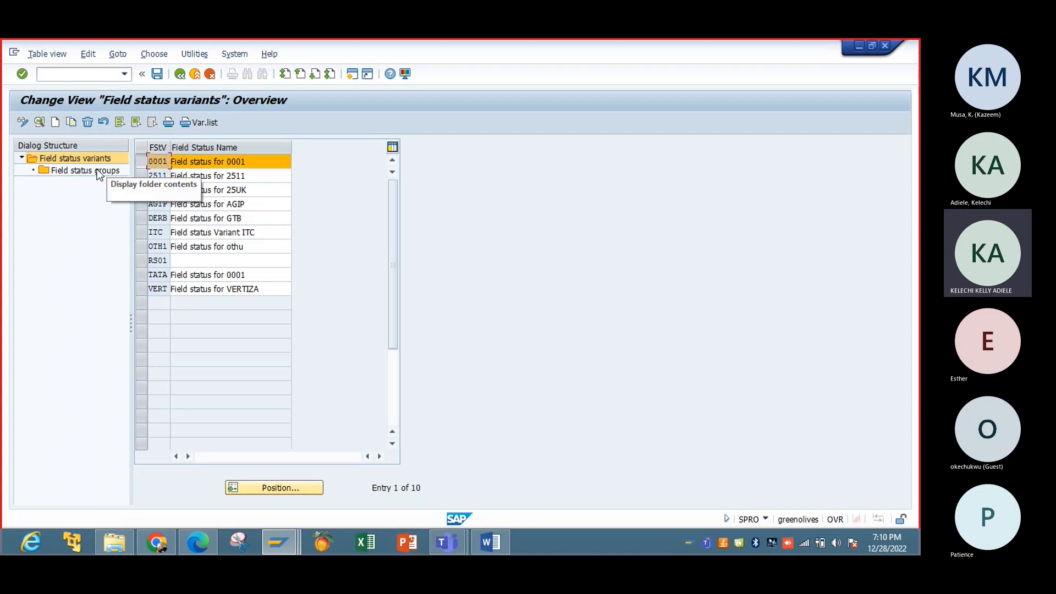
{"action": "double_click", "coordinate": [99, 171]}
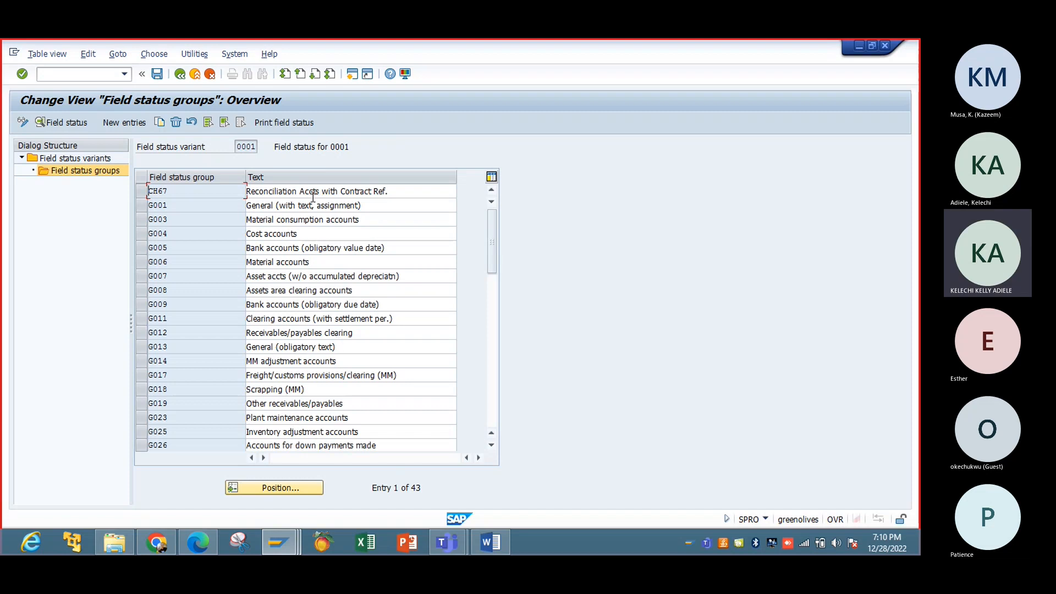
{"action": "double_click", "coordinate": [292, 197]}
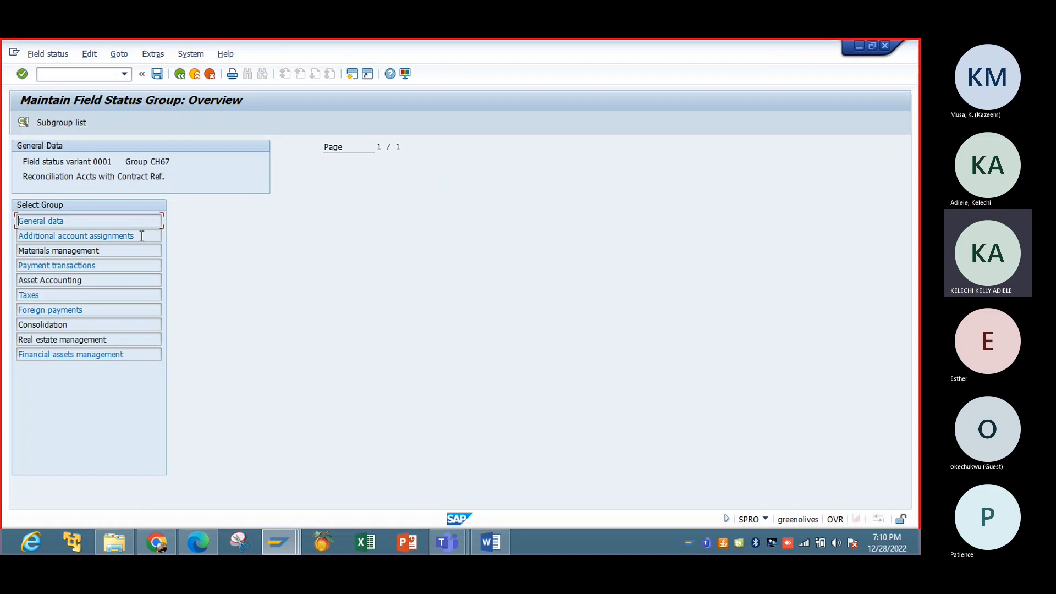
Step: Open group CH67's General data field settings, then bring the Enter Vendor Invoice window to the front
{"action": "double_click", "coordinate": [71, 222]}
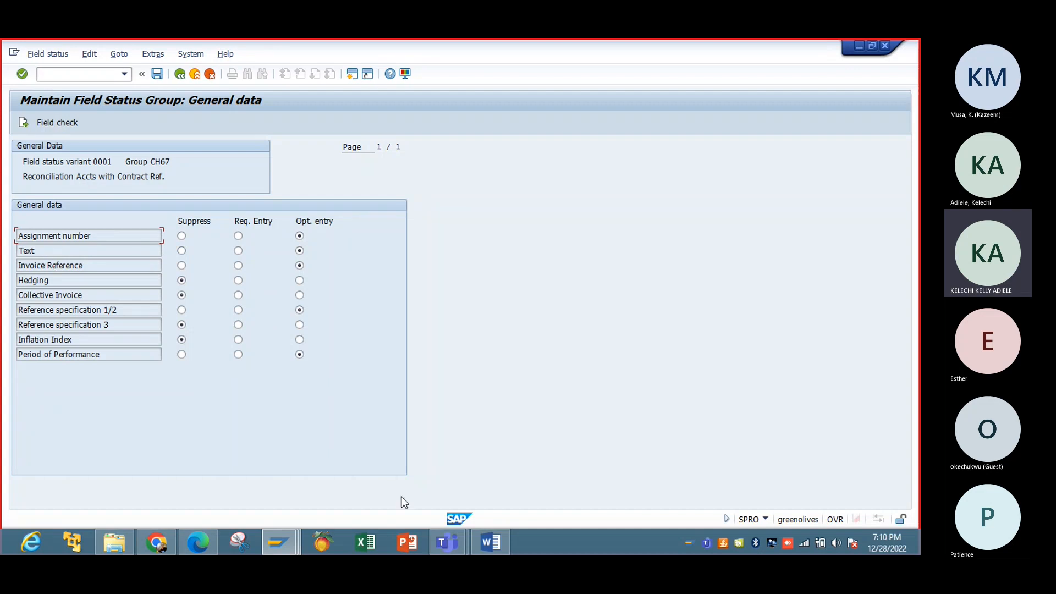
{"action": "left_click", "coordinate": [283, 548]}
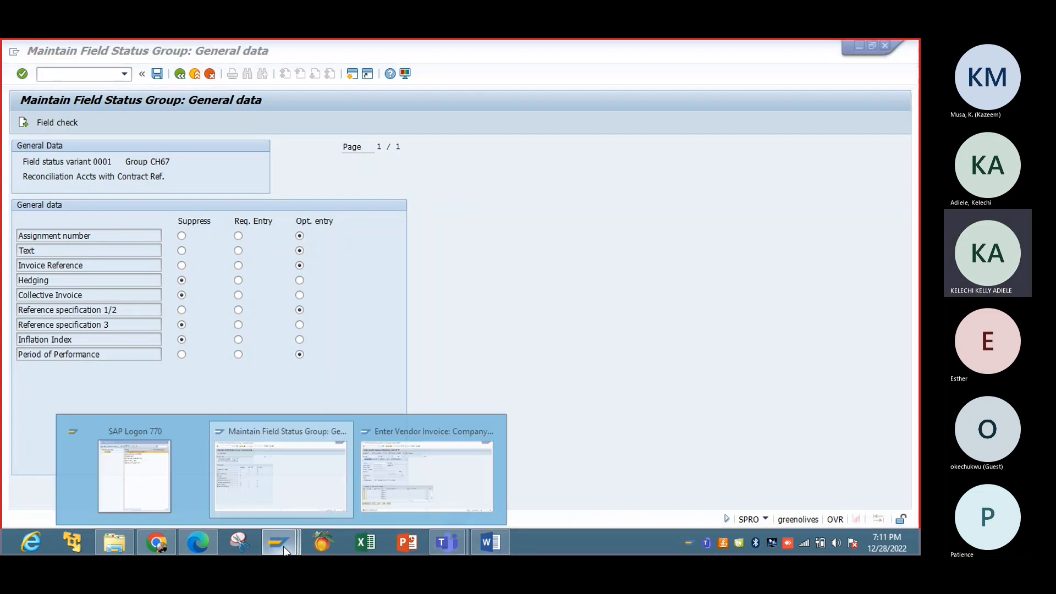
{"action": "left_click", "coordinate": [405, 470]}
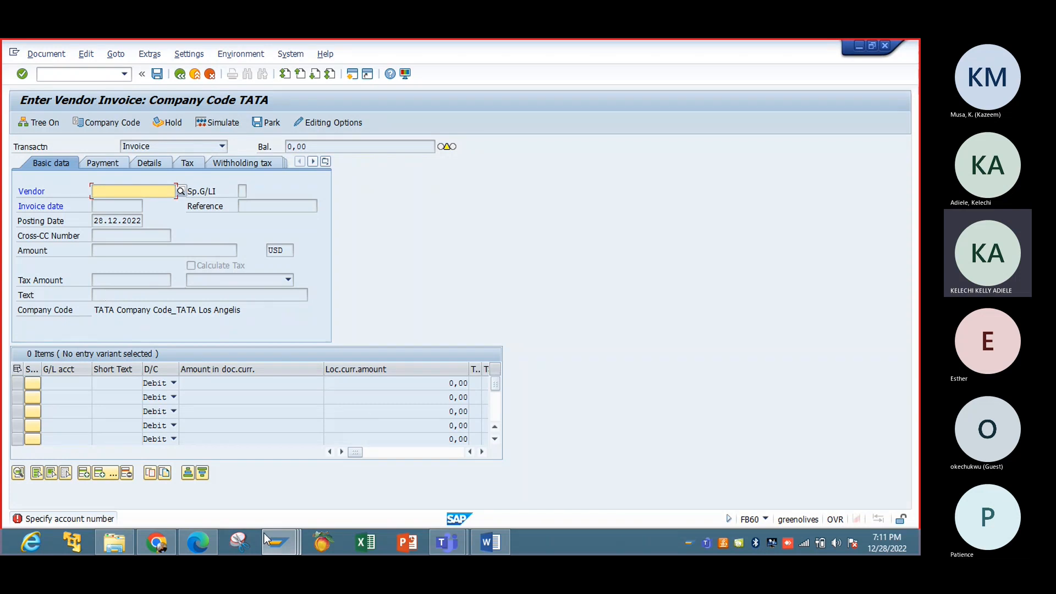
Step: Make CH67's Text field a required entry and check the effect in the vendor invoice window
{"action": "mouse_move", "coordinate": [275, 539]}
{"action": "left_click", "coordinate": [251, 489]}
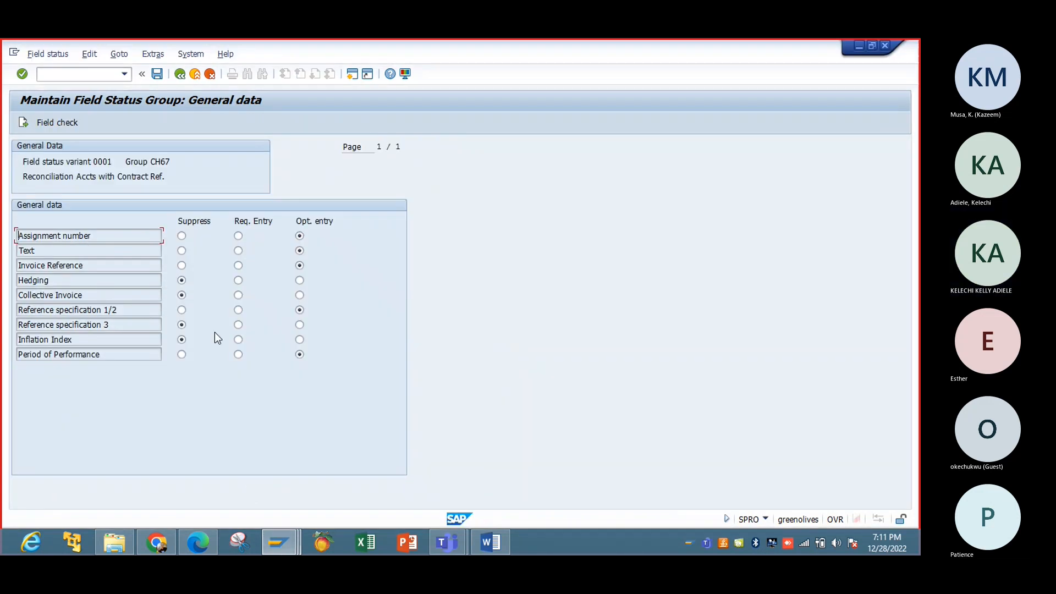
{"action": "left_click", "coordinate": [298, 265]}
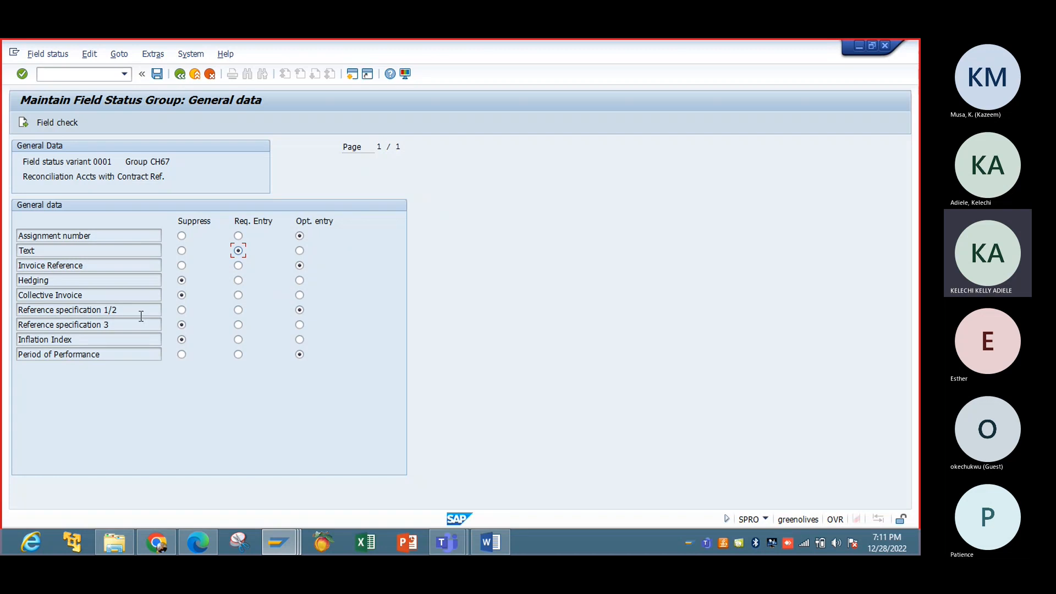
{"action": "left_click", "coordinate": [182, 281]}
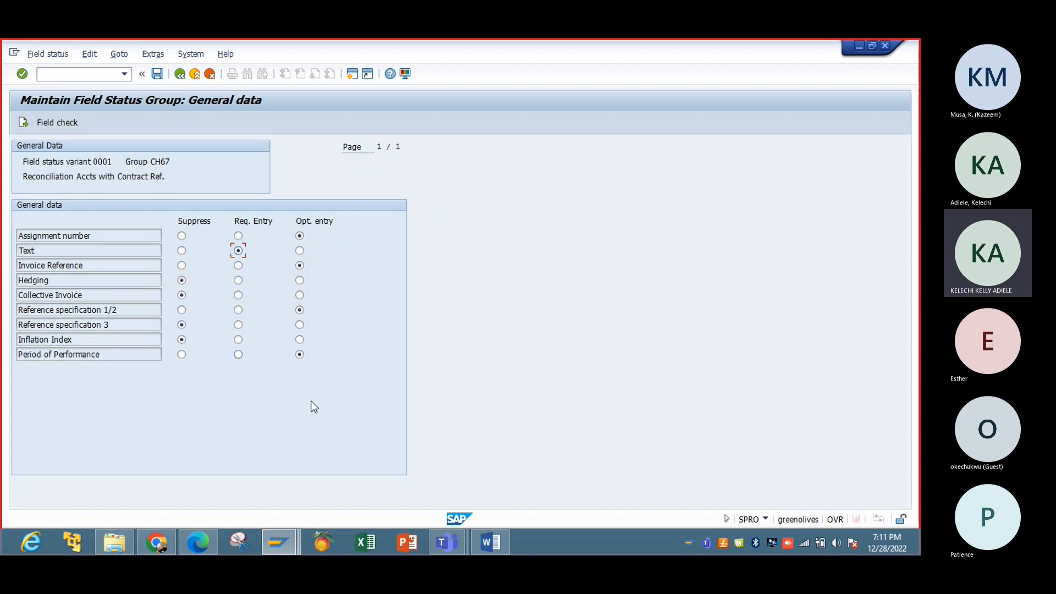
{"action": "mouse_move", "coordinate": [278, 543]}
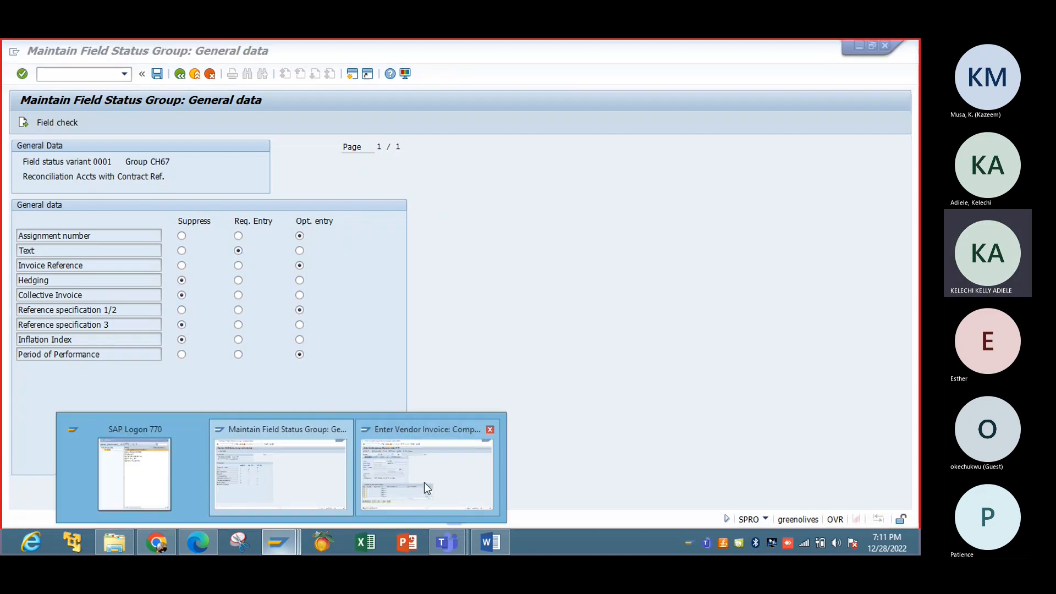
{"action": "mouse_move", "coordinate": [427, 484]}
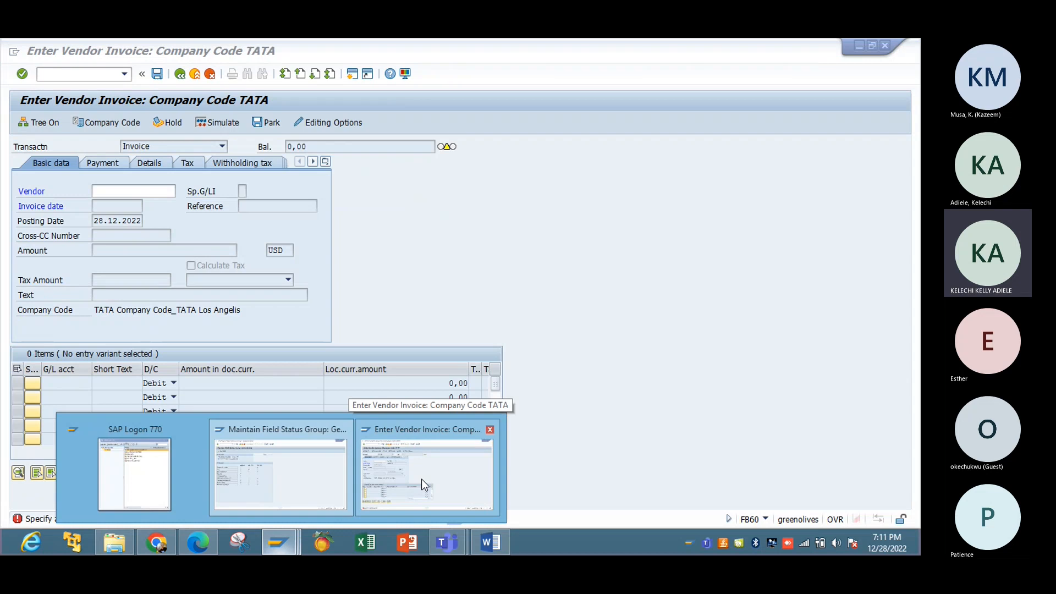
{"action": "left_click", "coordinate": [421, 479]}
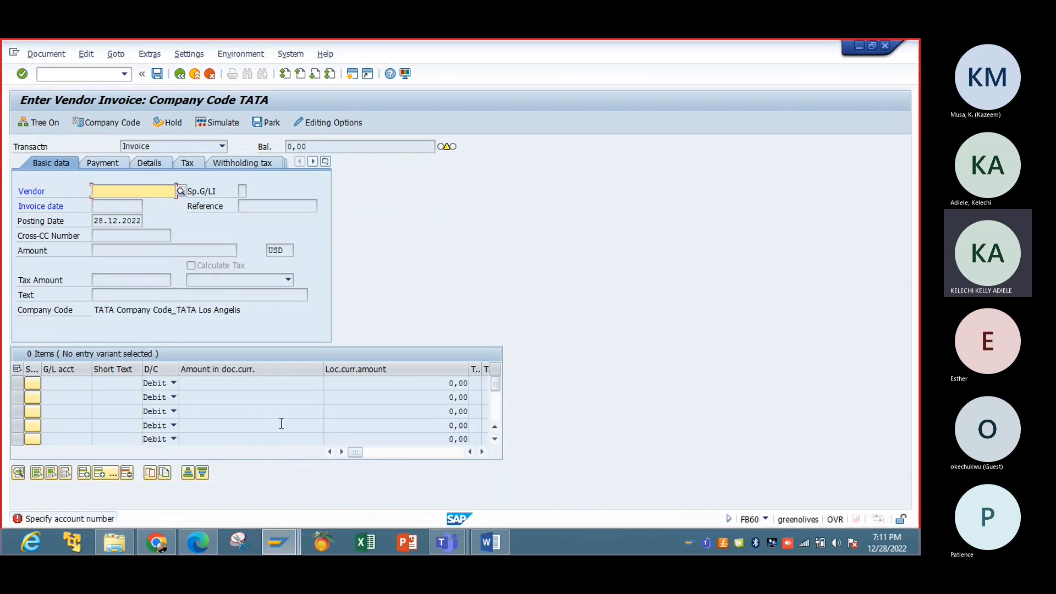
Step: Set CH67's Text field back to optional entry, recheck the vendor invoice, and return to CH67
{"action": "mouse_move", "coordinate": [279, 541]}
{"action": "left_click", "coordinate": [289, 478]}
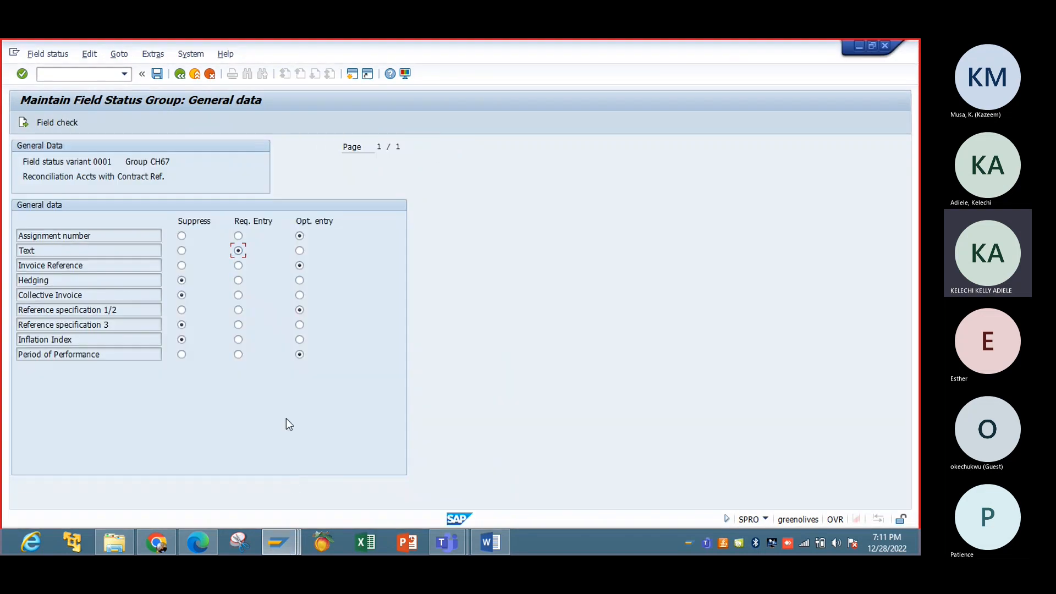
{"action": "left_click", "coordinate": [299, 251]}
{"action": "left_click", "coordinate": [281, 532]}
{"action": "mouse_move", "coordinate": [420, 459]}
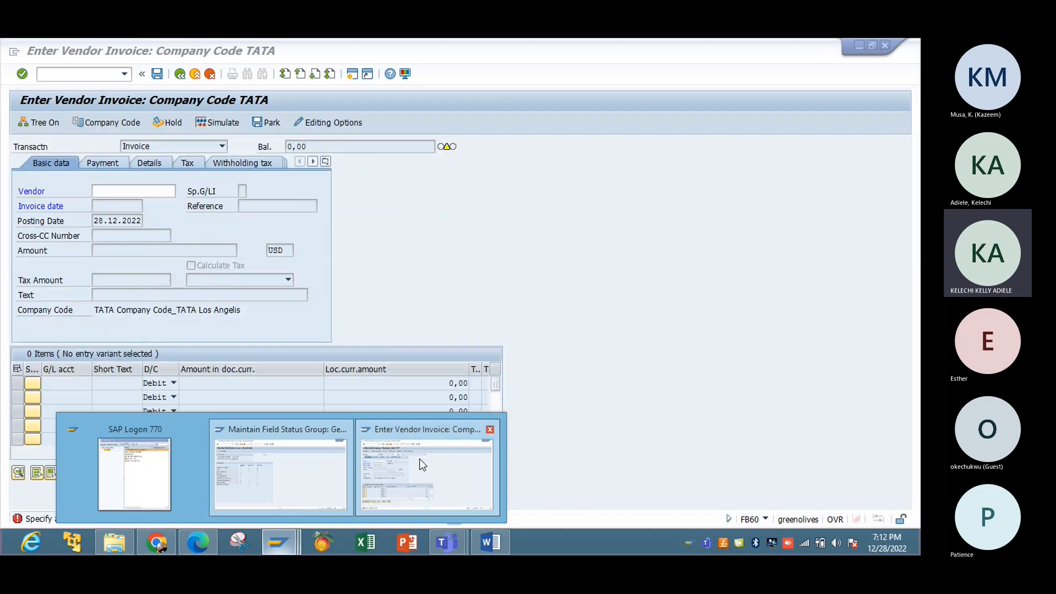
{"action": "left_click", "coordinate": [420, 458]}
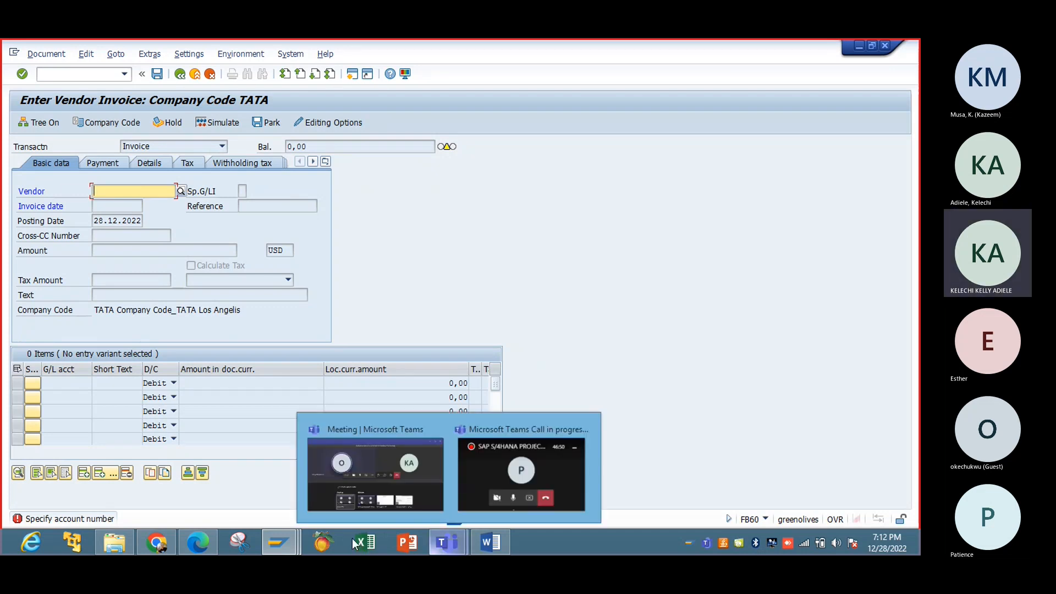
{"action": "mouse_move", "coordinate": [292, 462]}
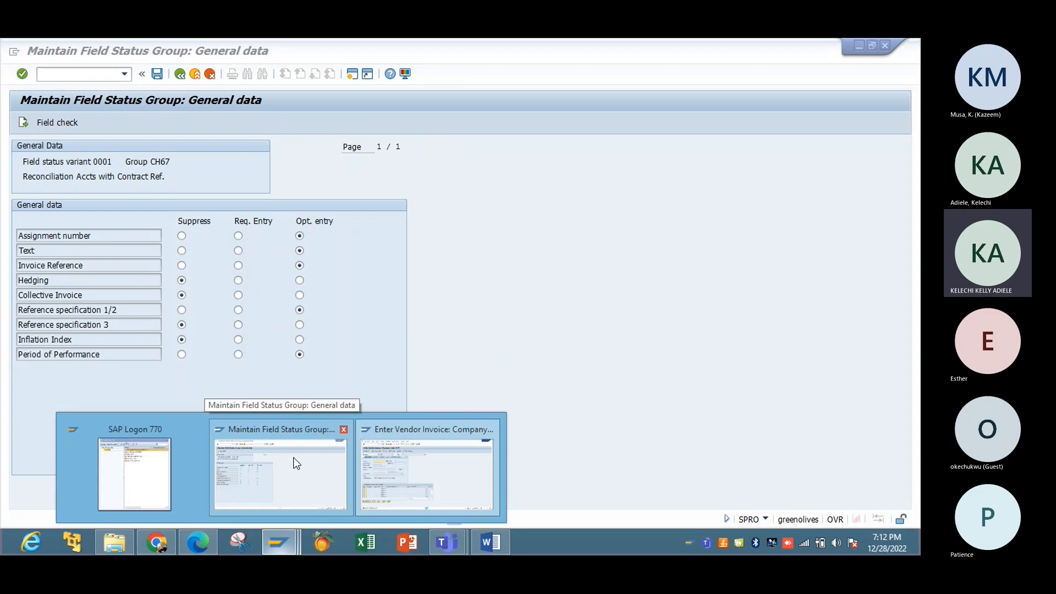
{"action": "left_click", "coordinate": [296, 464]}
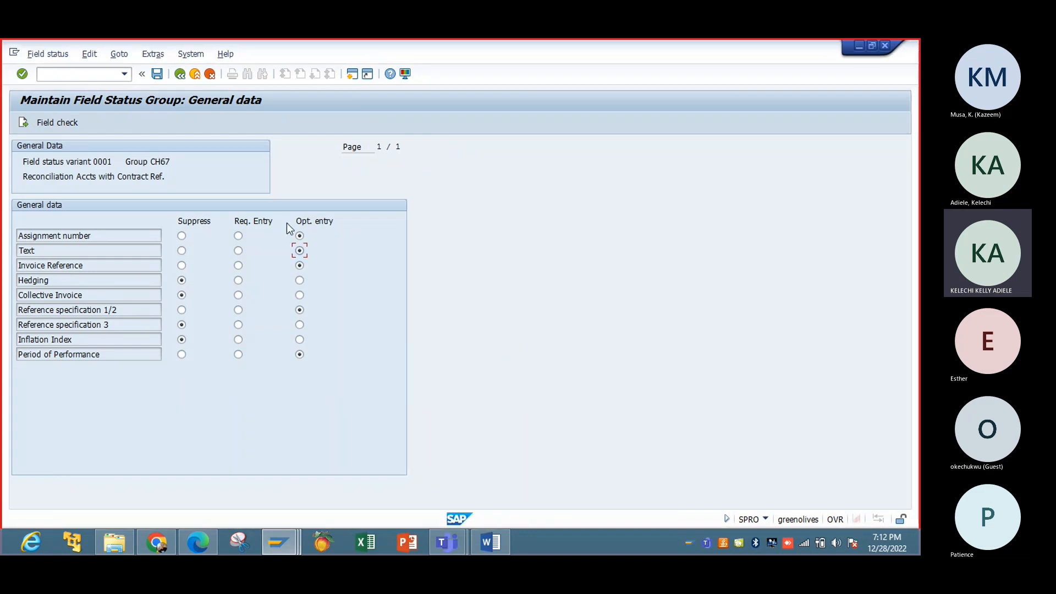
{"action": "left_click", "coordinate": [299, 250]}
Step: Back out of the CH67 field settings to the customizing structure
{"action": "left_click", "coordinate": [181, 76]}
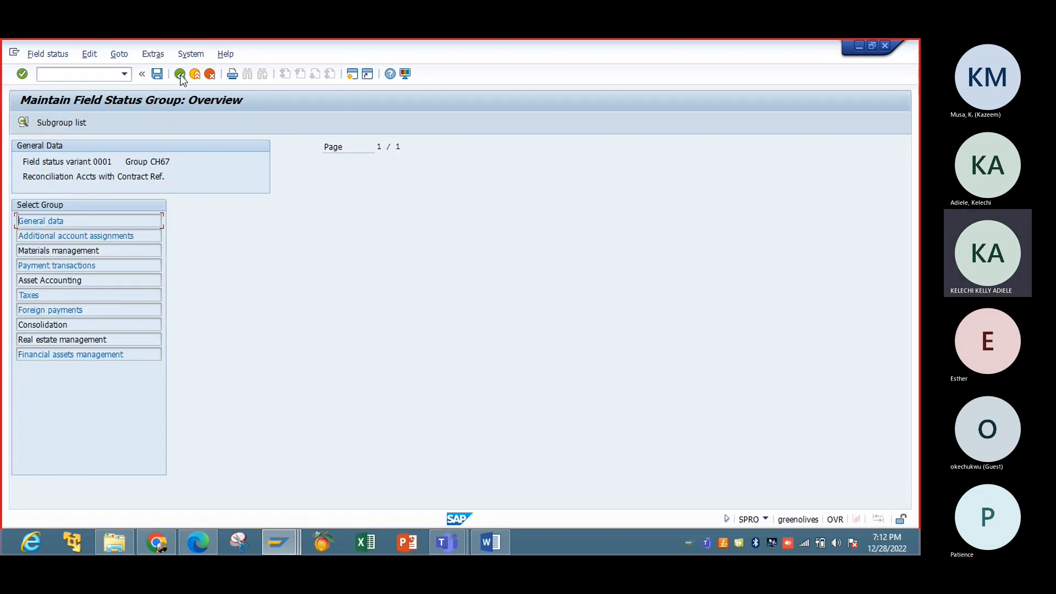
{"action": "left_click", "coordinate": [181, 75]}
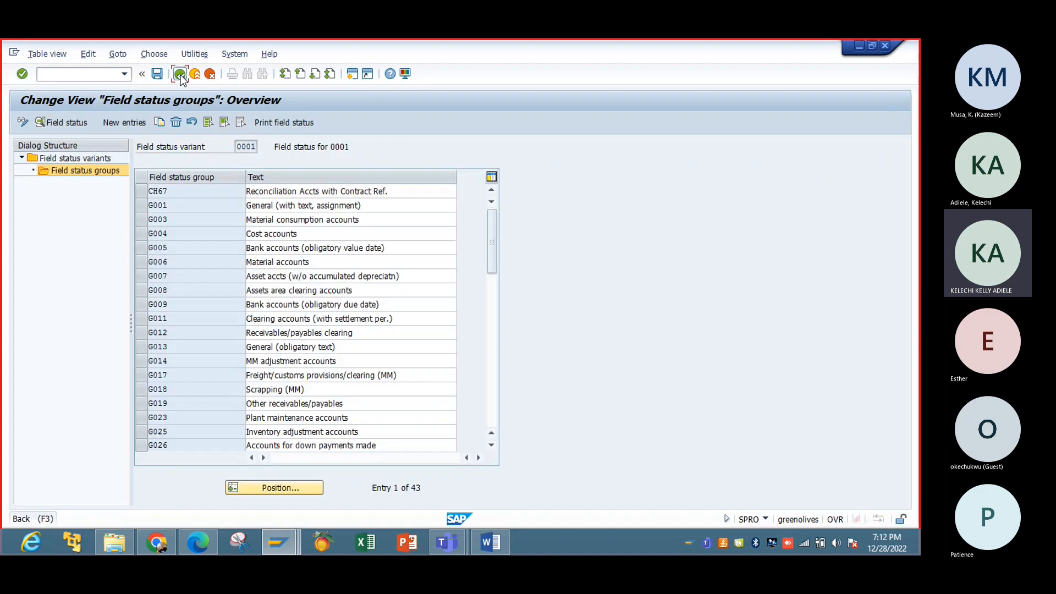
{"action": "left_click", "coordinate": [181, 76]}
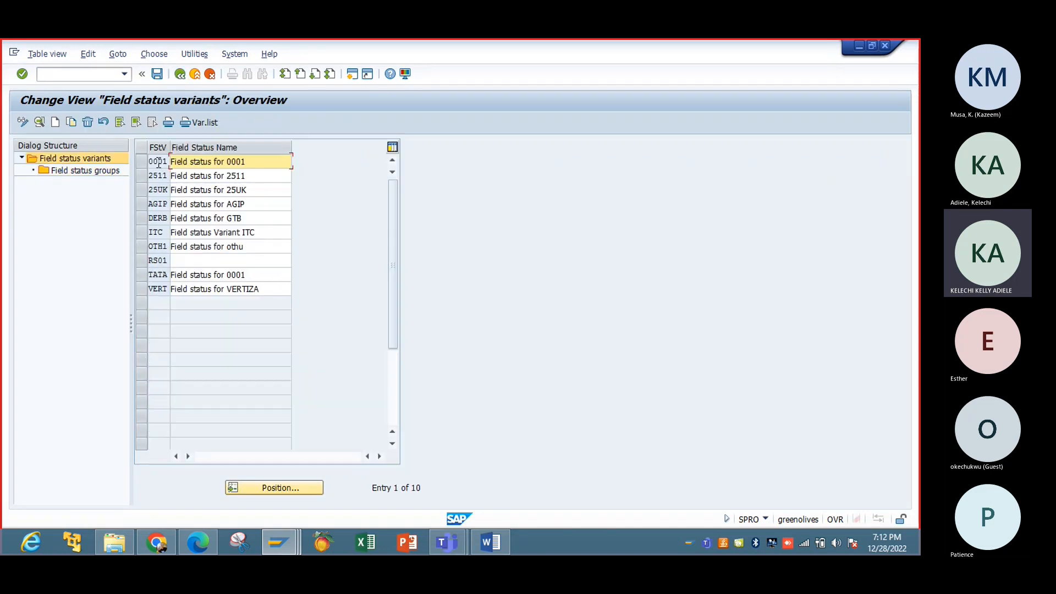
{"action": "left_click", "coordinate": [181, 75]}
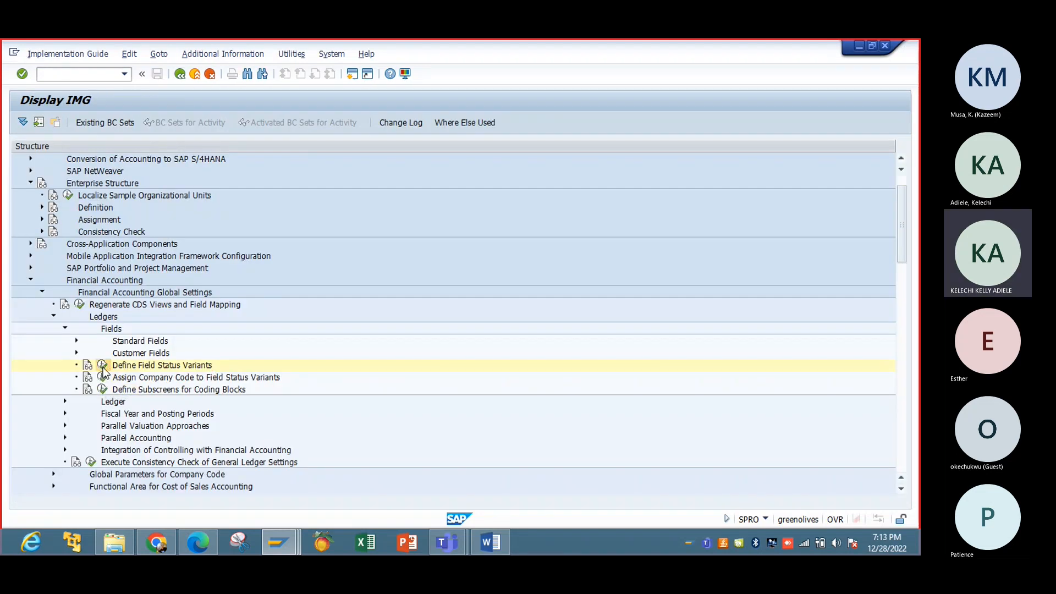
Step: Reopen Define Field Status Variants and start a Copy As of variant 0001
{"action": "left_click", "coordinate": [103, 366]}
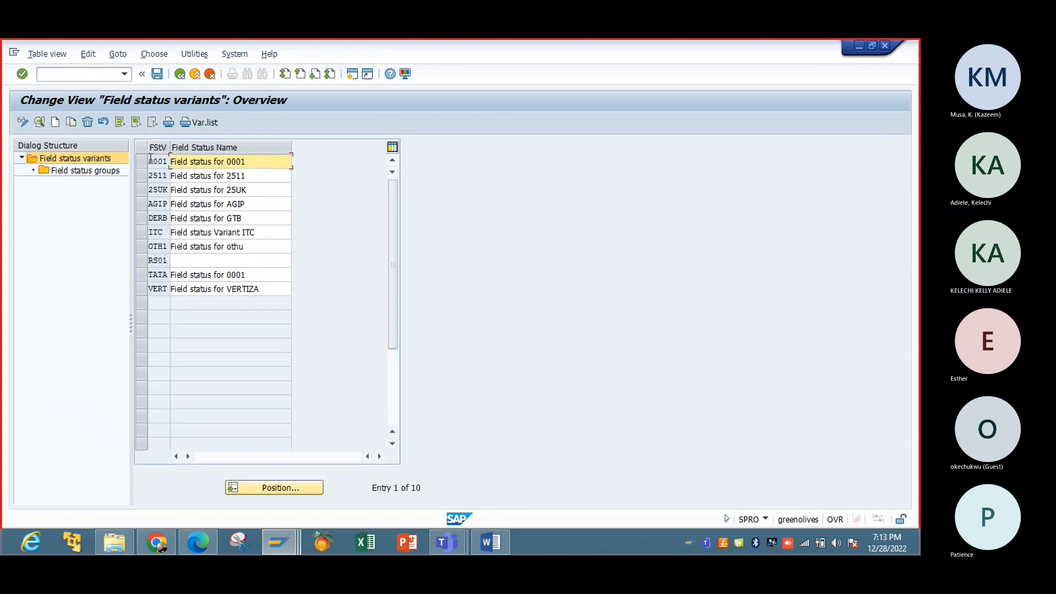
{"action": "left_click", "coordinate": [144, 161]}
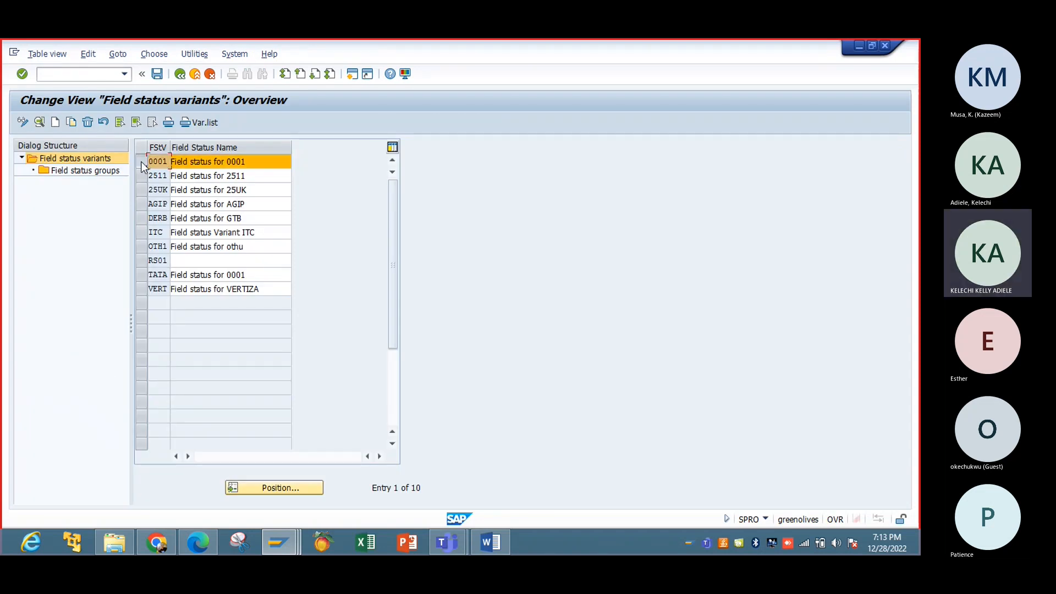
{"action": "left_click", "coordinate": [73, 121]}
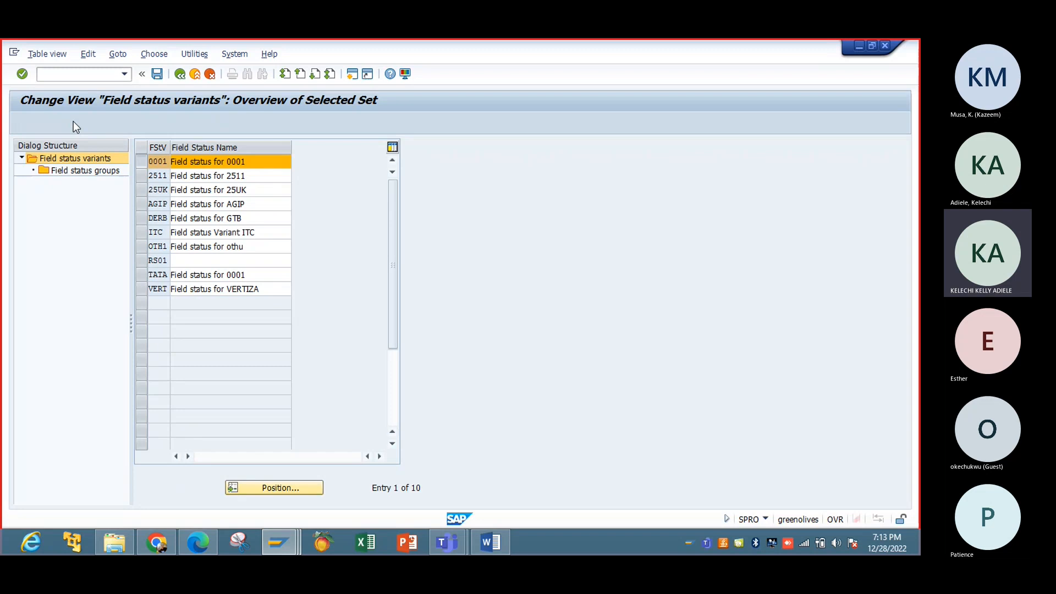
Step: Give the copy key IBTC and name 'Field status for IBTC', copying all 43 dependent groups
{"action": "left_click", "coordinate": [167, 162]}
{"action": "key", "text": "BackSpace"}
{"action": "key", "text": "BackSpace"}
{"action": "key", "text": "BackSpace"}
{"action": "key", "text": "BackSpace"}
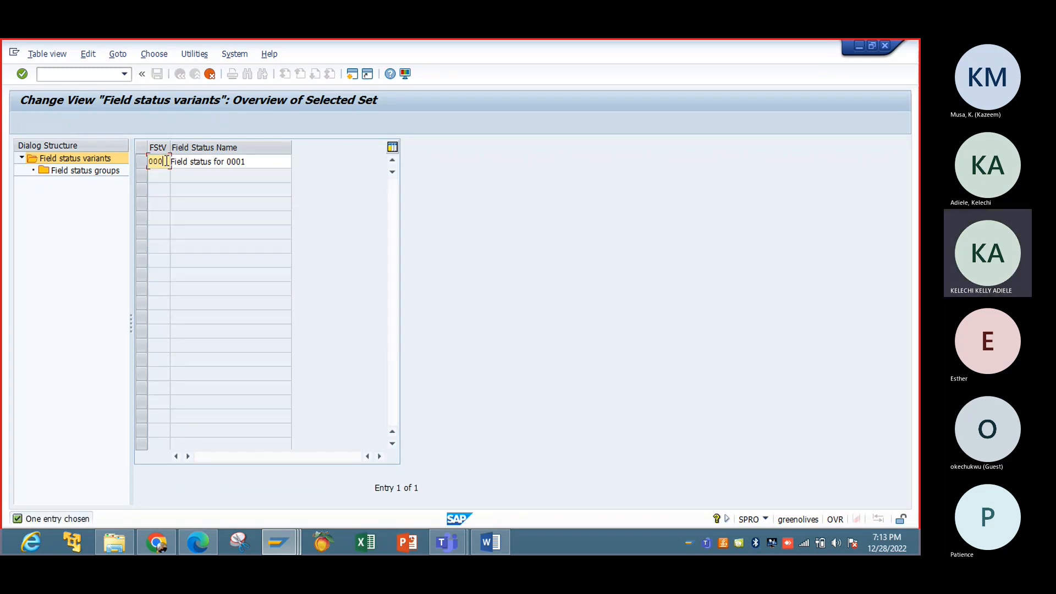
{"action": "type", "text": "IBT"}
{"action": "type", "text": "O"}
{"action": "left_click", "coordinate": [258, 162]}
{"action": "key", "text": "BackSpace"}
{"action": "key", "text": "BackSpace"}
{"action": "key", "text": "BackSpace"}
{"action": "key", "text": "BackSpace"}
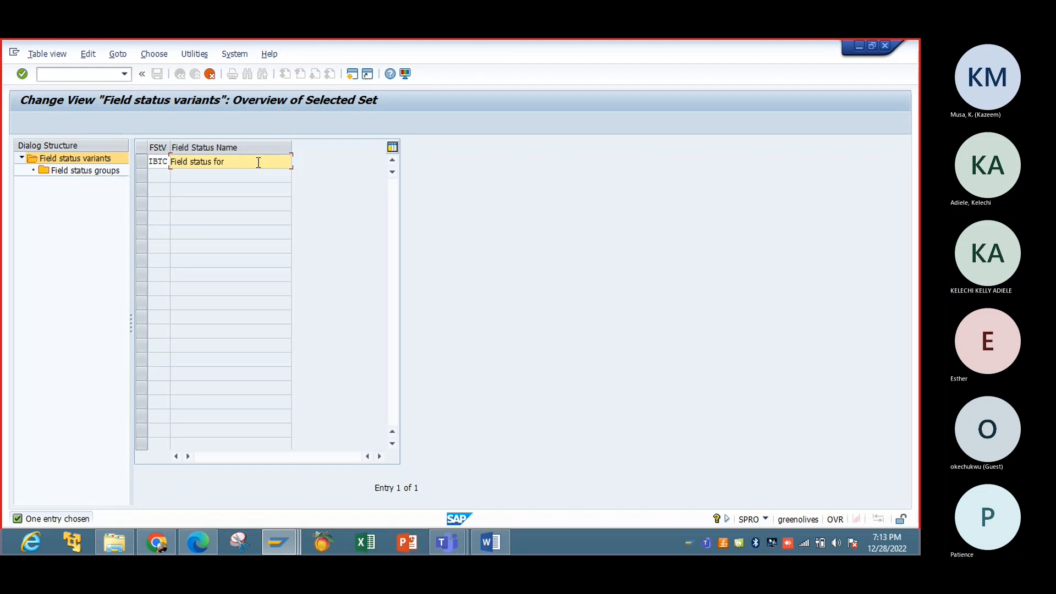
{"action": "type", "text": "IBT"}
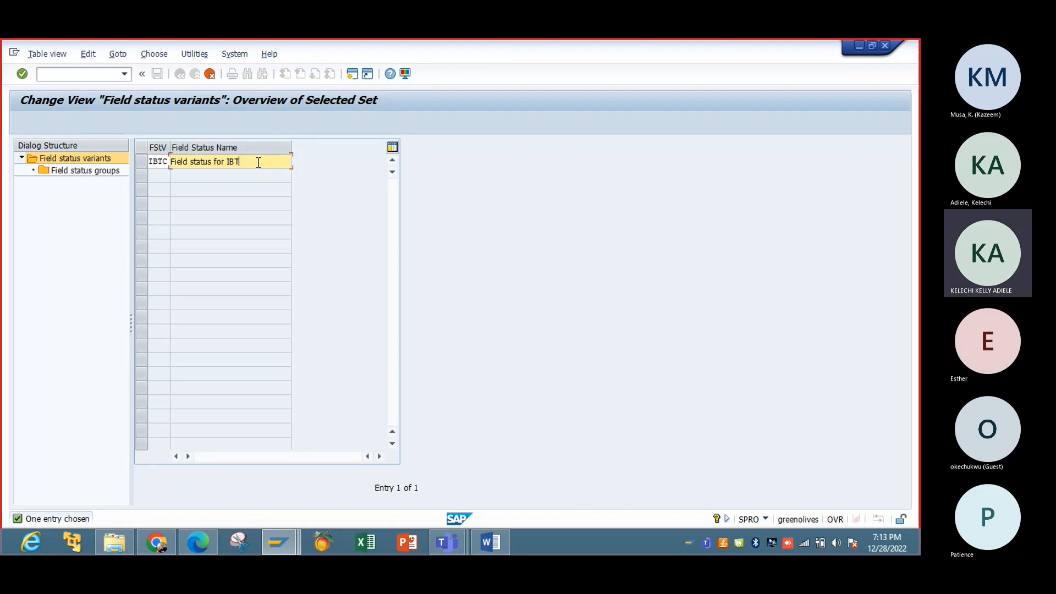
{"action": "type", "text": "C"}
{"action": "key", "text": "F6"}
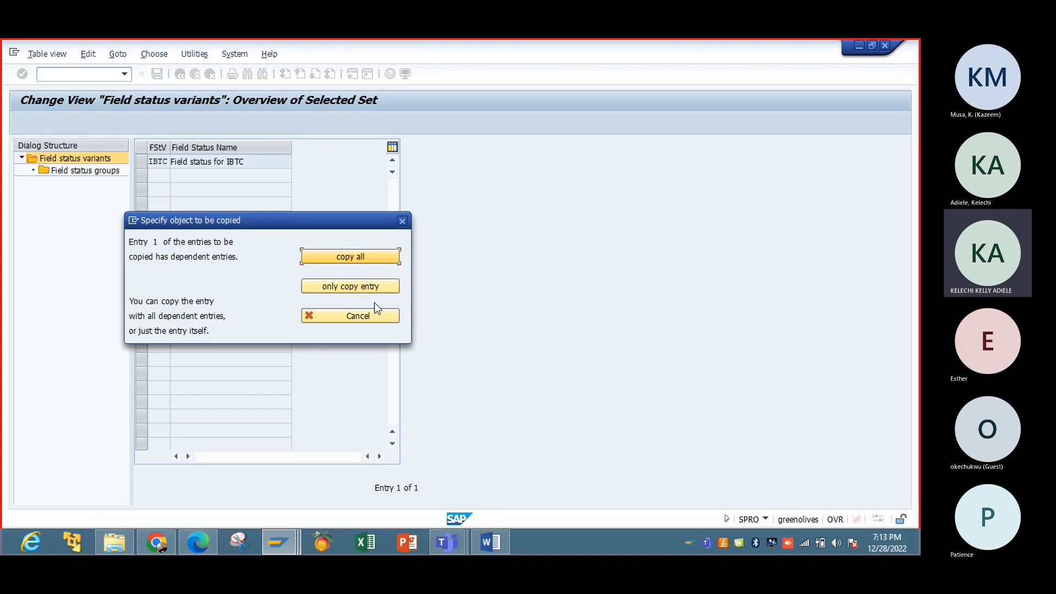
{"action": "left_click", "coordinate": [354, 256]}
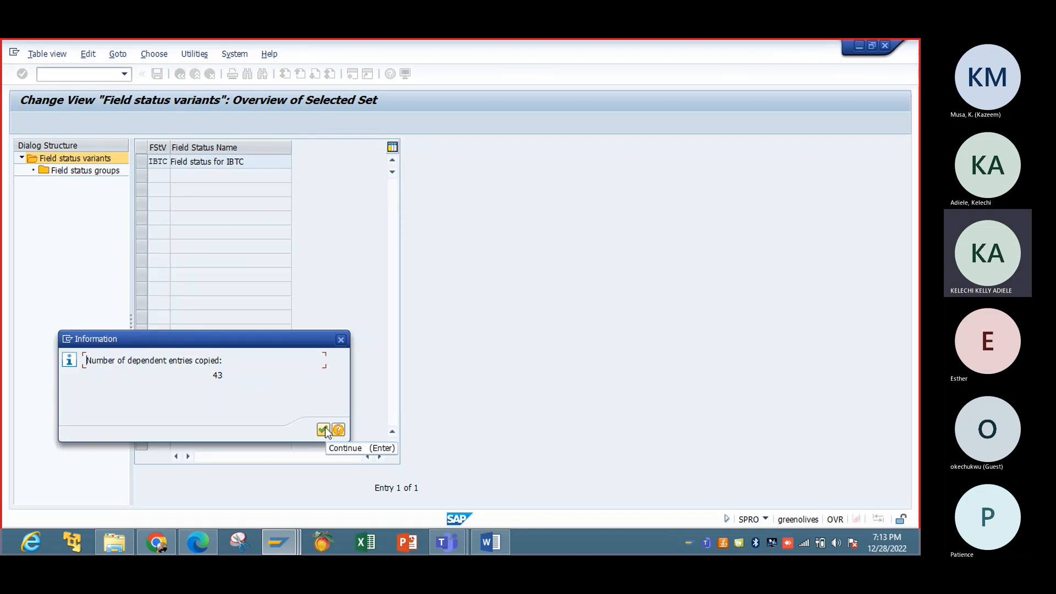
{"action": "left_click", "coordinate": [324, 429]}
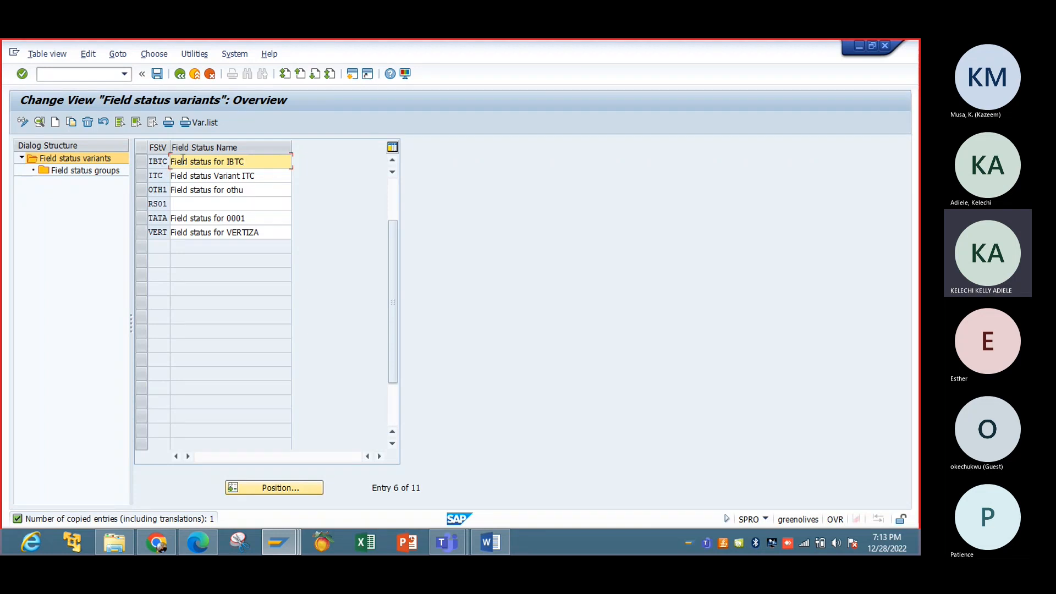
Step: In variant IBTC, open group G005's General data and set Text to Req. Entry
{"action": "left_click", "coordinate": [141, 161]}
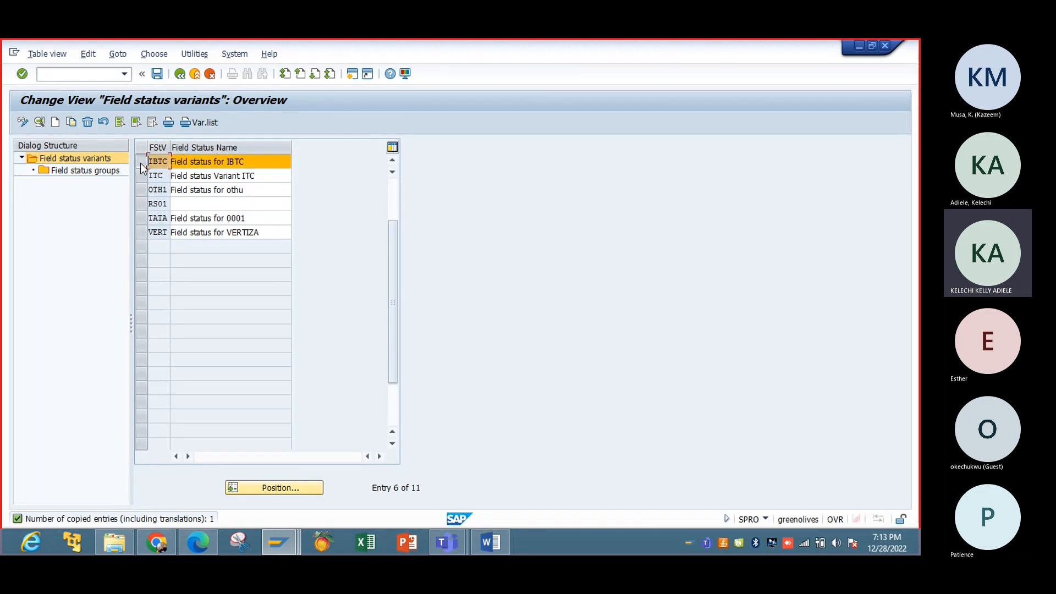
{"action": "double_click", "coordinate": [100, 171]}
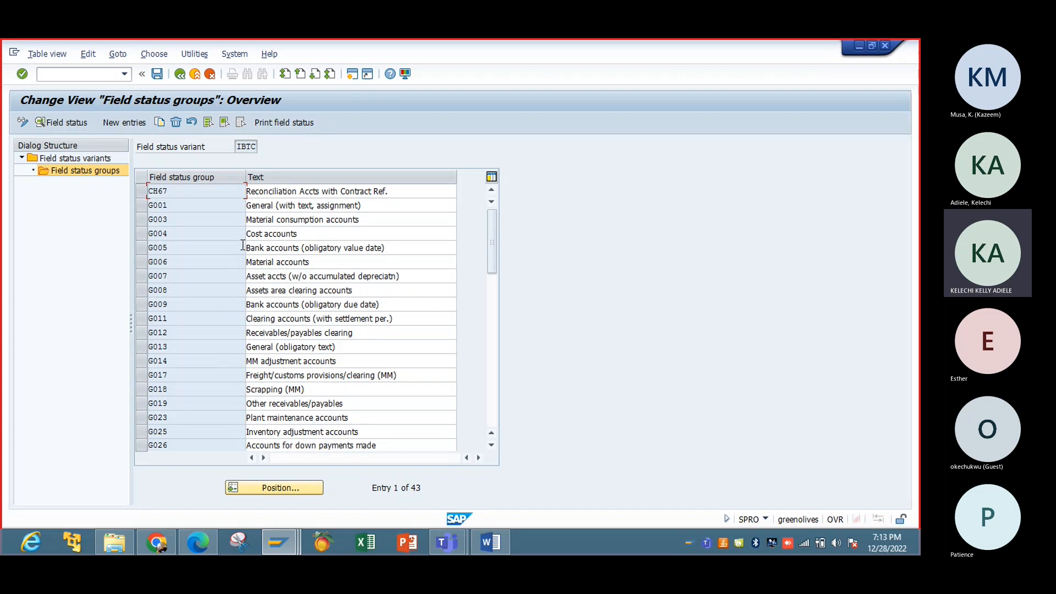
{"action": "double_click", "coordinate": [211, 250]}
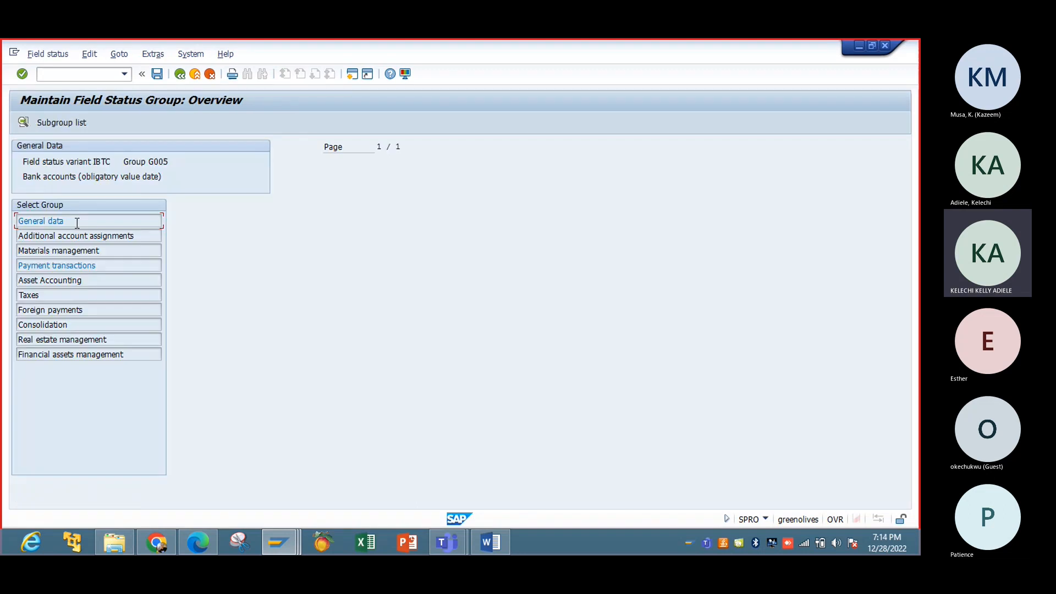
{"action": "double_click", "coordinate": [77, 222]}
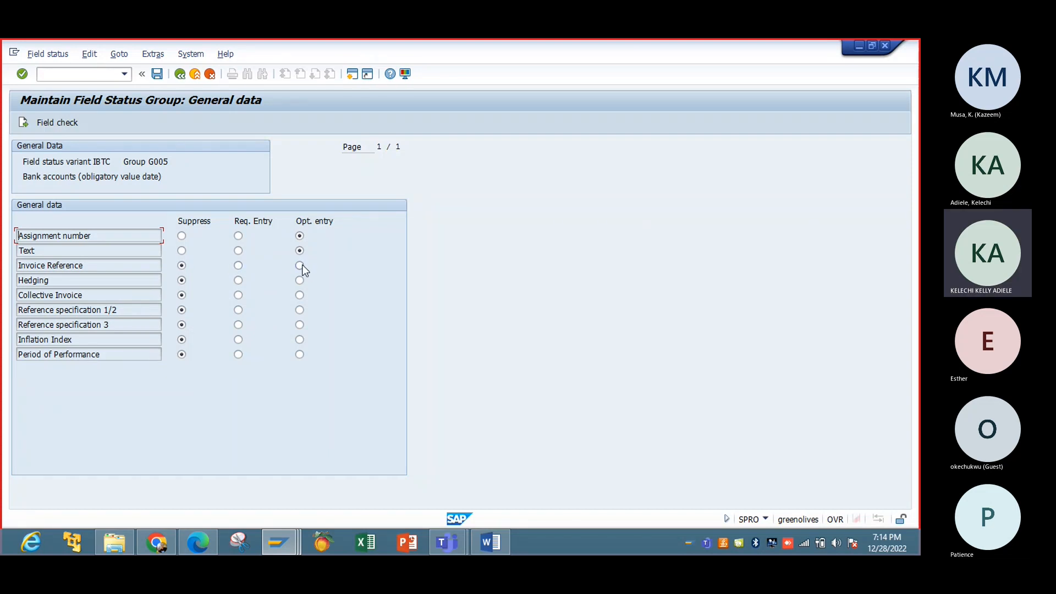
{"action": "left_click", "coordinate": [238, 251]}
Step: Save the IBTC changes under new request 'Field Status Variants', then go back to the IMG tree
{"action": "left_click", "coordinate": [160, 74]}
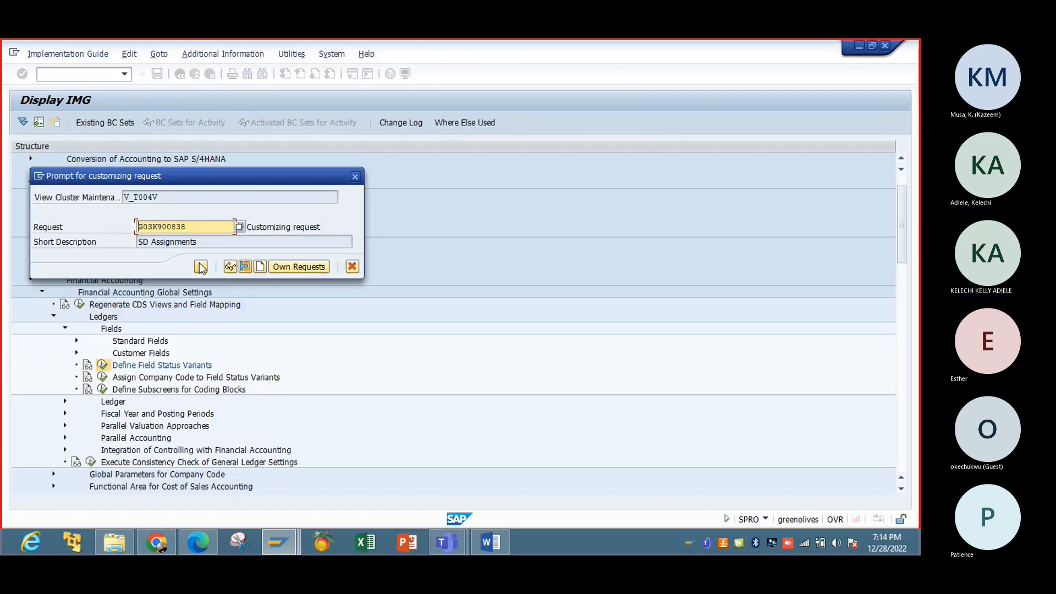
{"action": "left_click", "coordinate": [261, 266]}
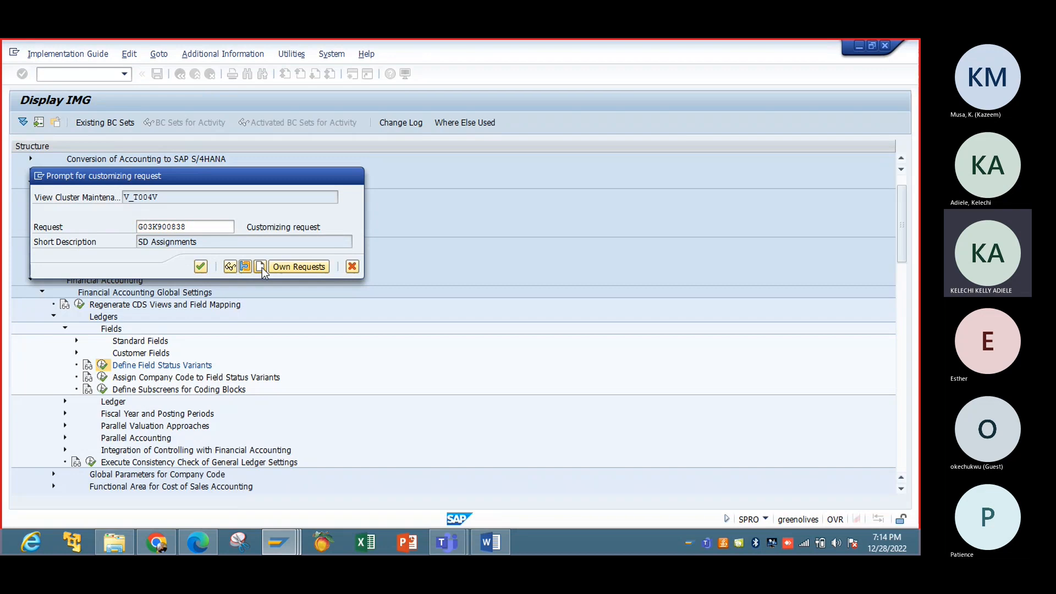
{"action": "type", "text": "Fi"}
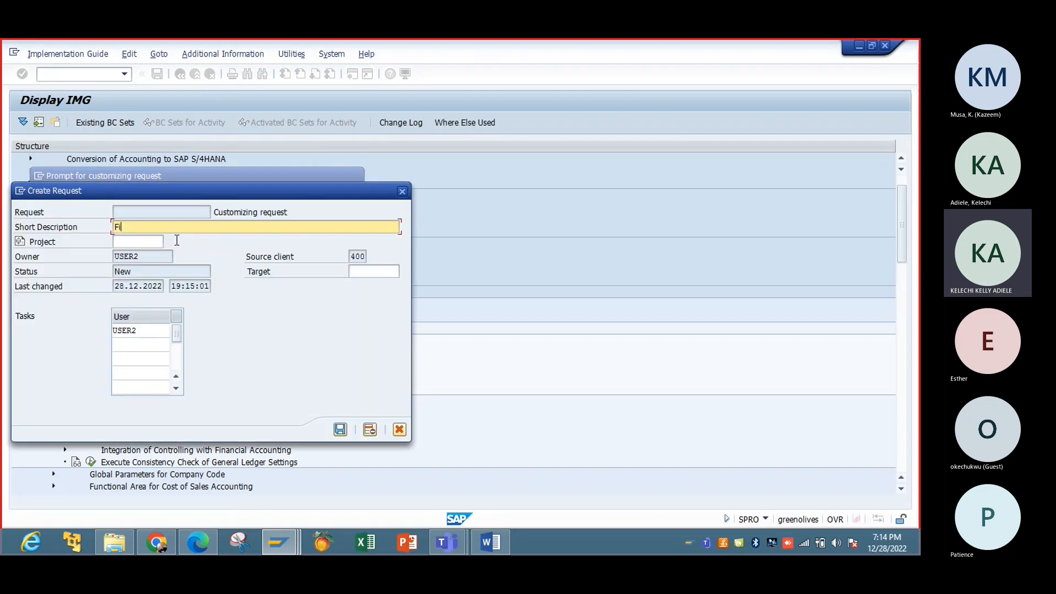
{"action": "type", "text": "eld Status V"}
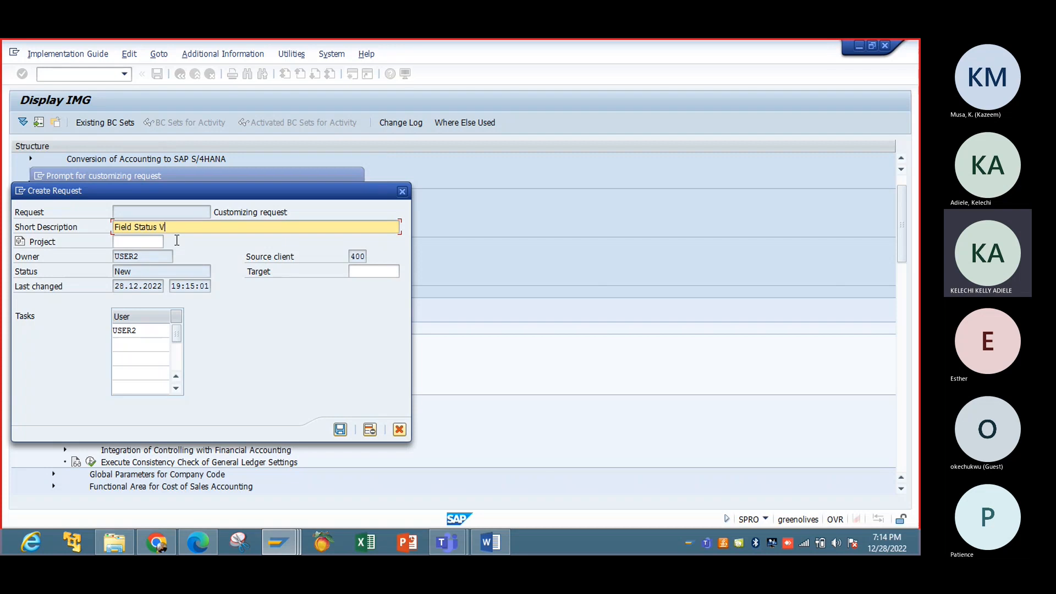
{"action": "type", "text": "ariants"}
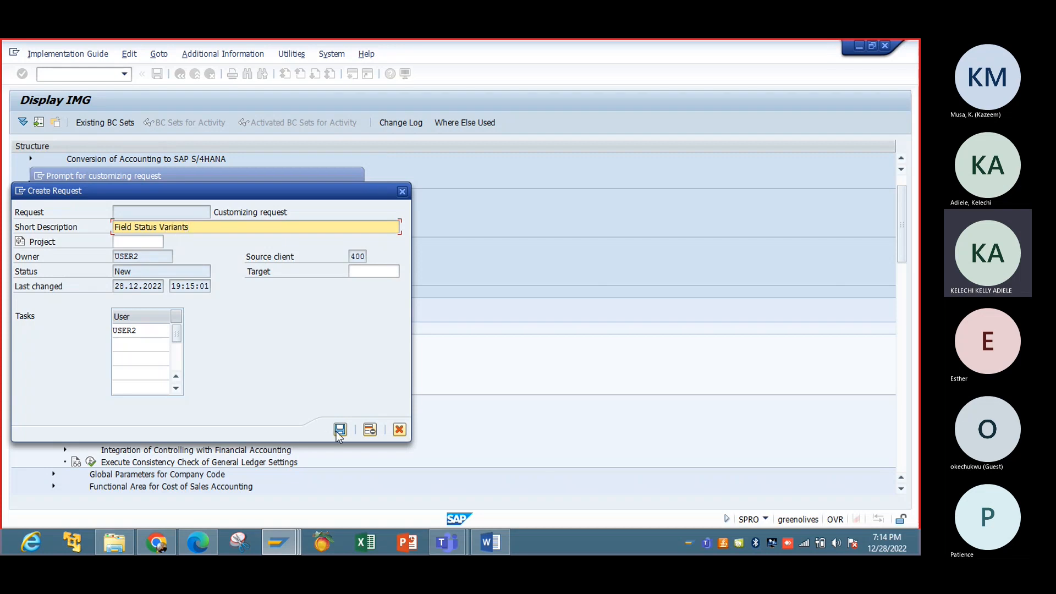
{"action": "left_click", "coordinate": [340, 430]}
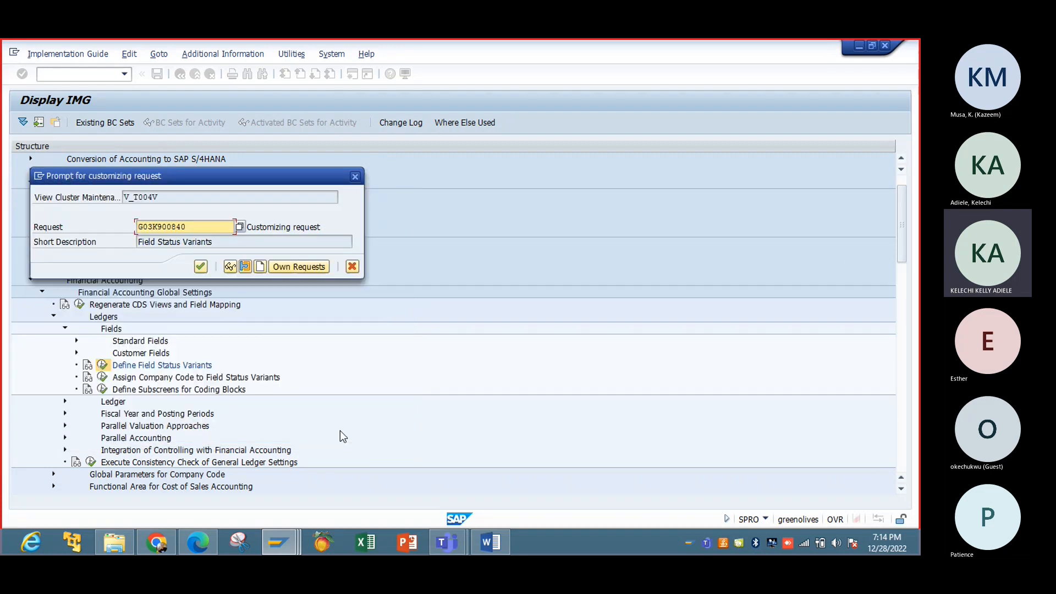
{"action": "left_click", "coordinate": [202, 267]}
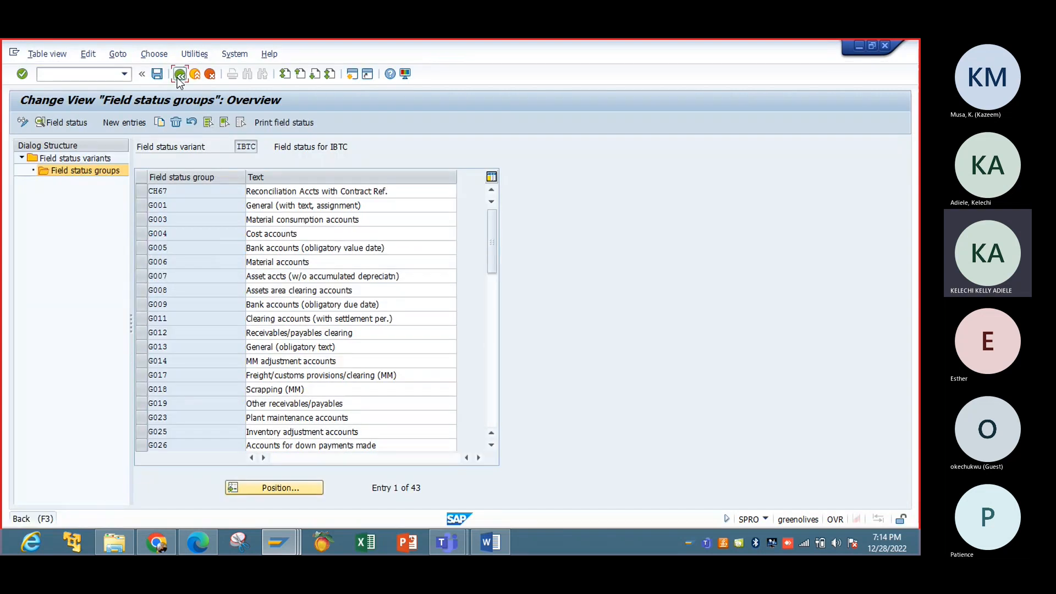
{"action": "left_click", "coordinate": [180, 75]}
{"action": "left_click", "coordinate": [180, 74]}
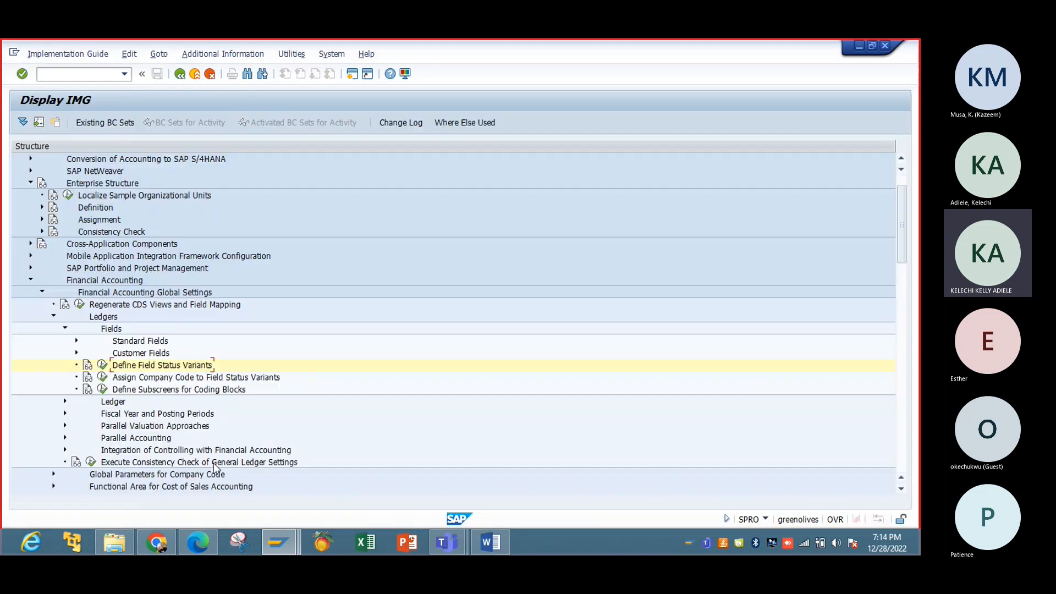
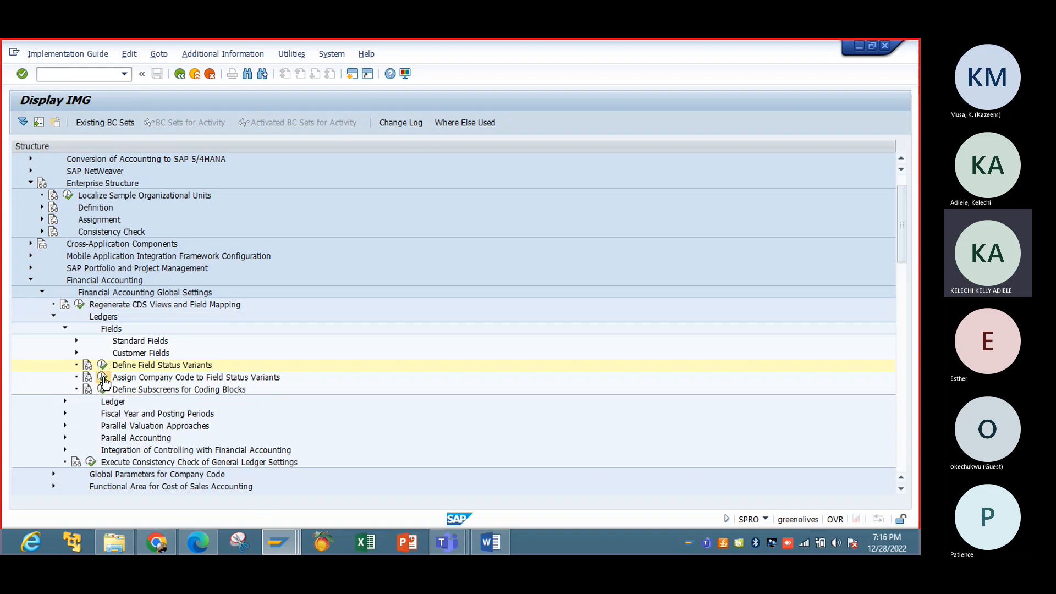
Step: Look up the OBC5 transaction code in the Assign Company Code activity's documentation
{"action": "right_click", "coordinate": [104, 379]}
{"action": "left_click", "coordinate": [164, 476]}
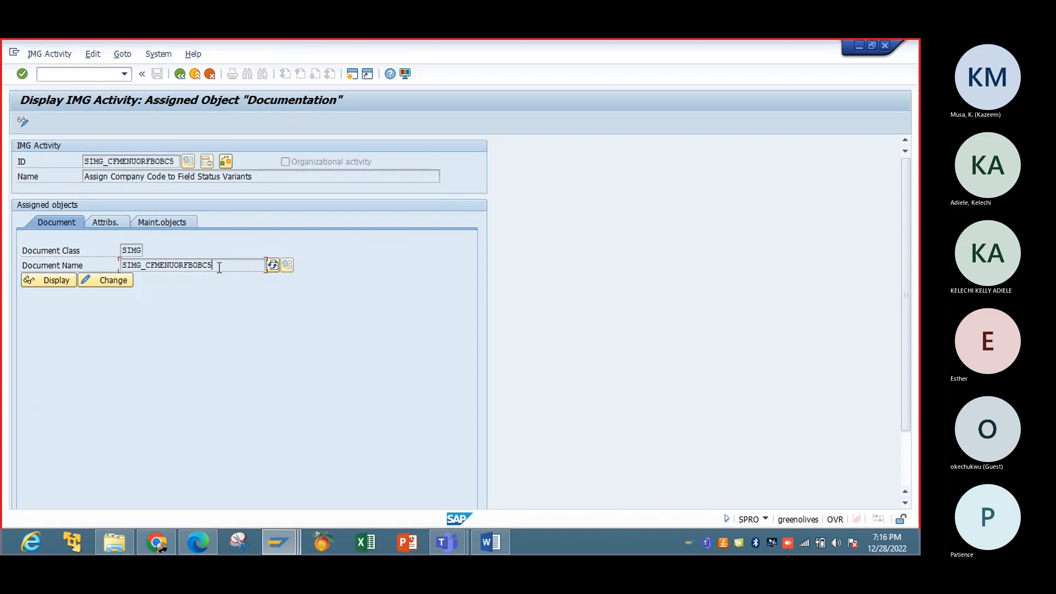
{"action": "left_click_drag", "start_coordinate": [220, 268], "coordinate": [193, 270]}
{"action": "left_click", "coordinate": [180, 74]}
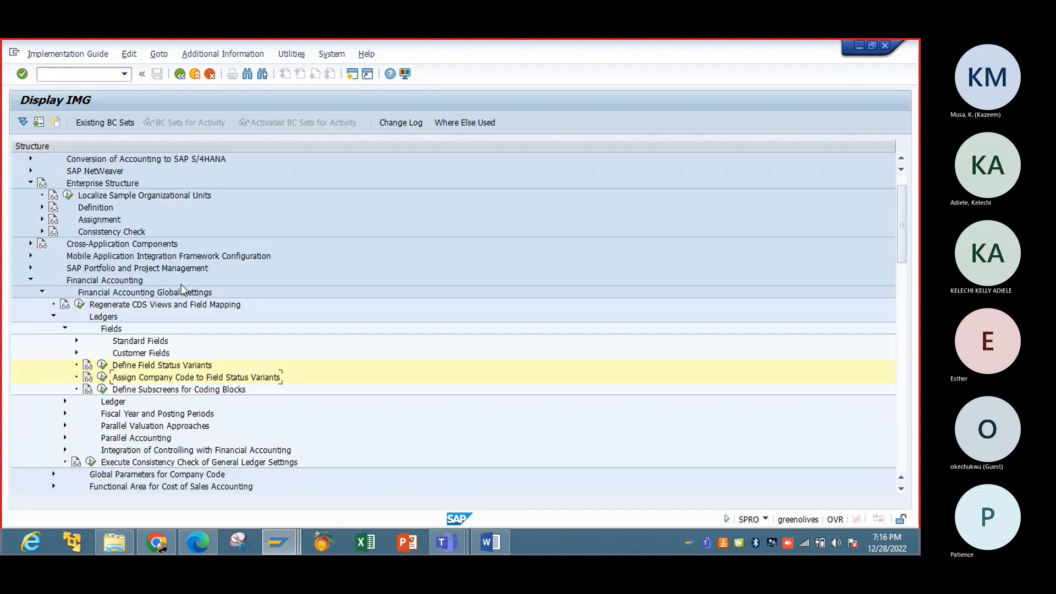
Step: Start OBC5 in a new session with /oOBC5 and close the FB60 vendor invoice session
{"action": "left_click", "coordinate": [77, 74]}
{"action": "type", "text": "/"}
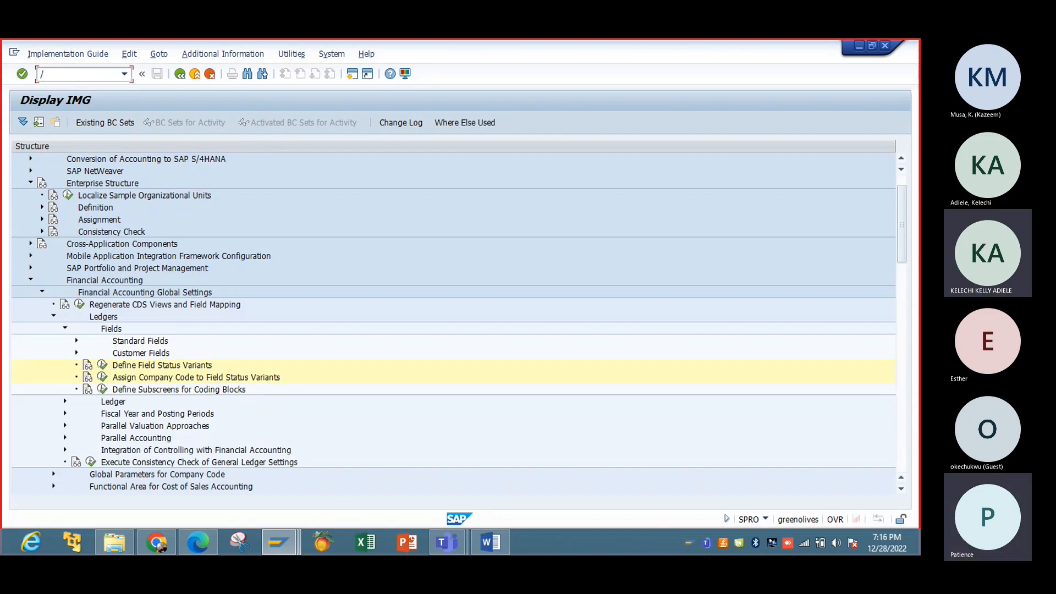
{"action": "type", "text": "o"}
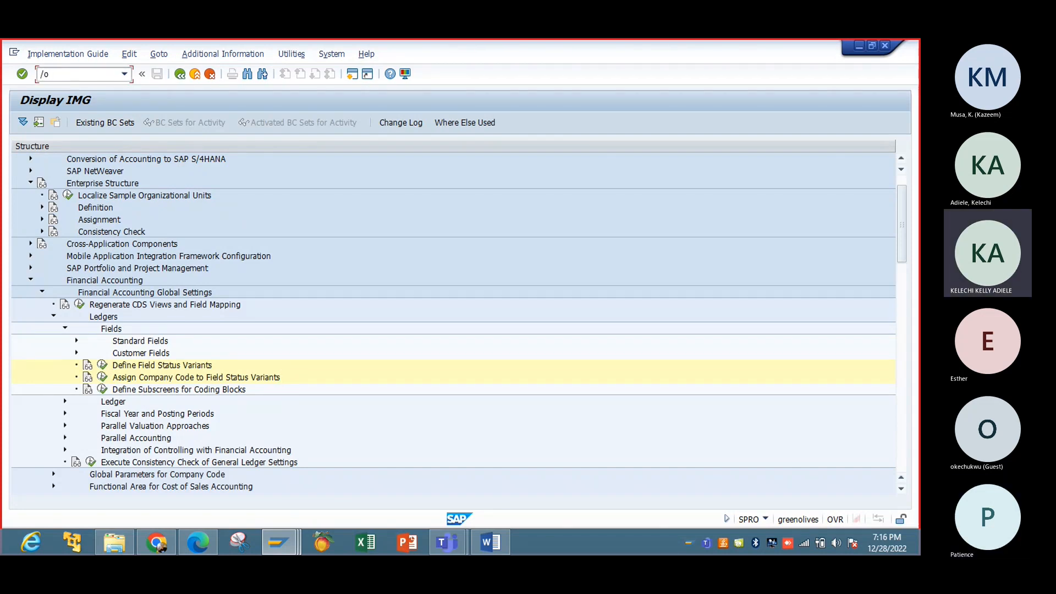
{"action": "type", "text": "obc"}
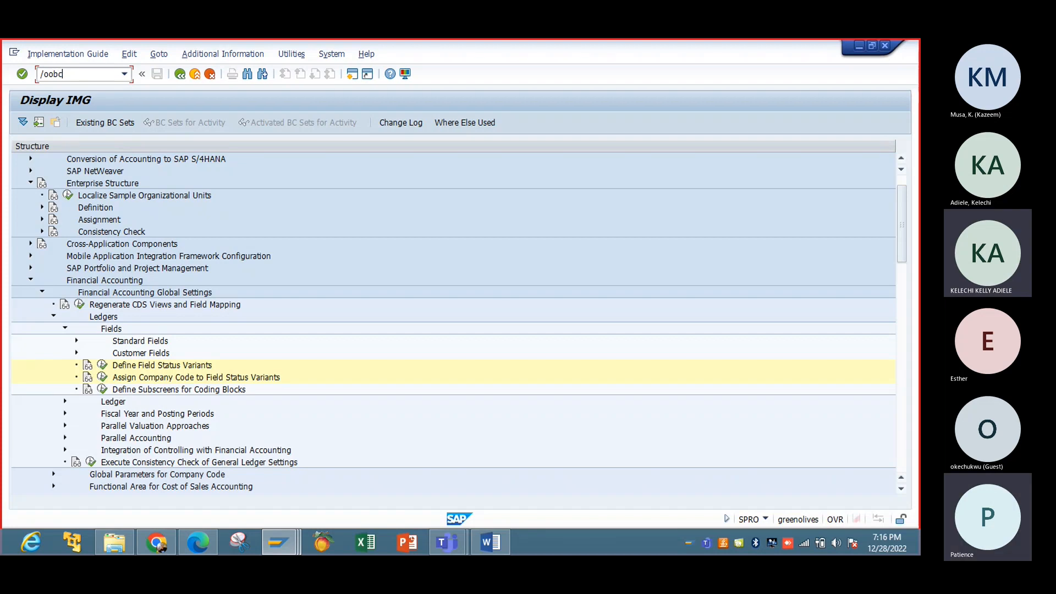
{"action": "type", "text": "5"}
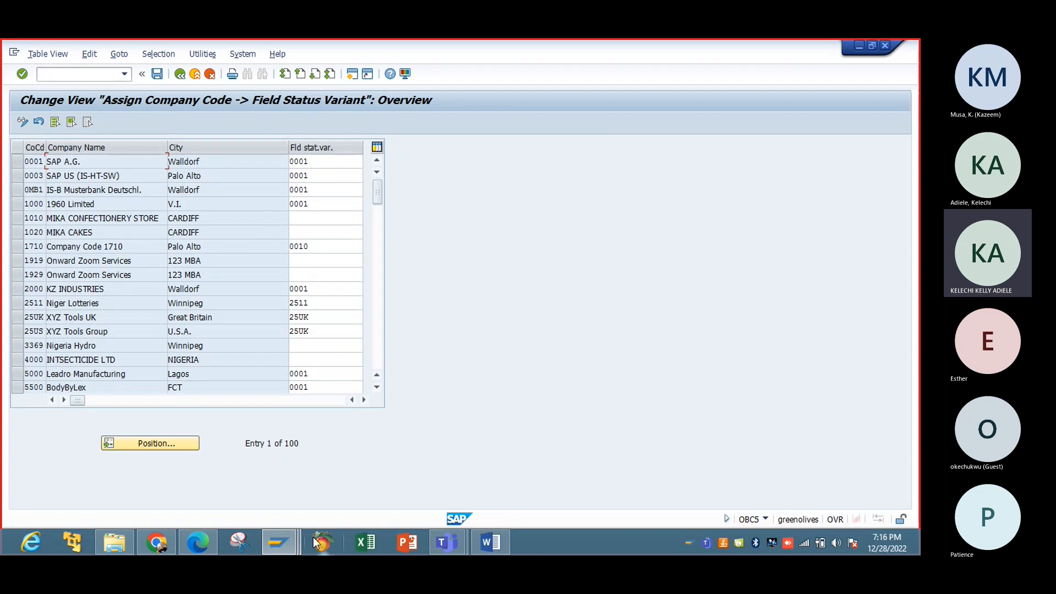
{"action": "mouse_move", "coordinate": [279, 543]}
{"action": "left_click", "coordinate": [349, 477]}
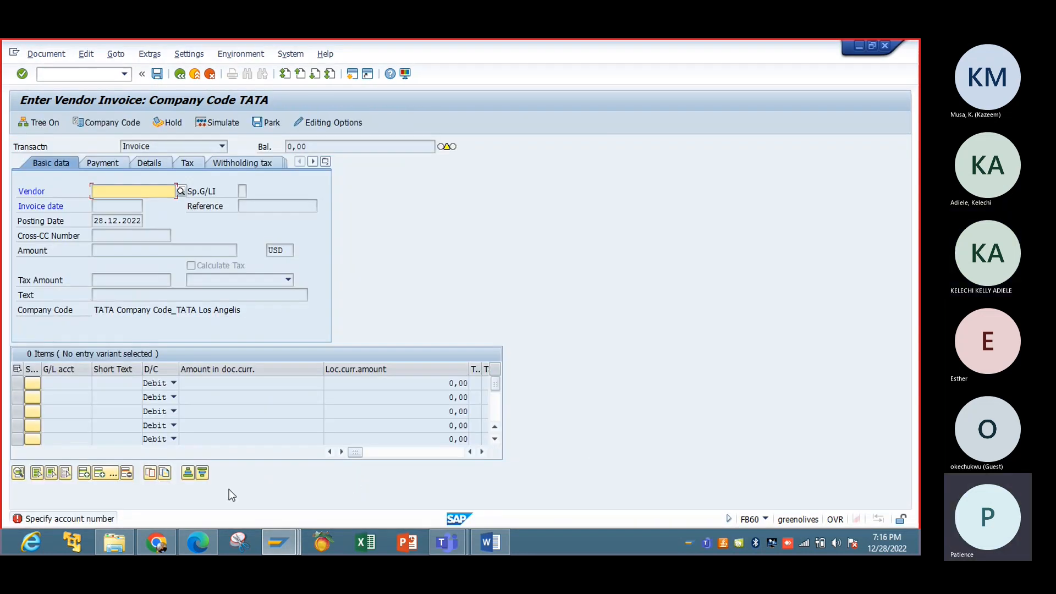
{"action": "left_click", "coordinate": [884, 46]}
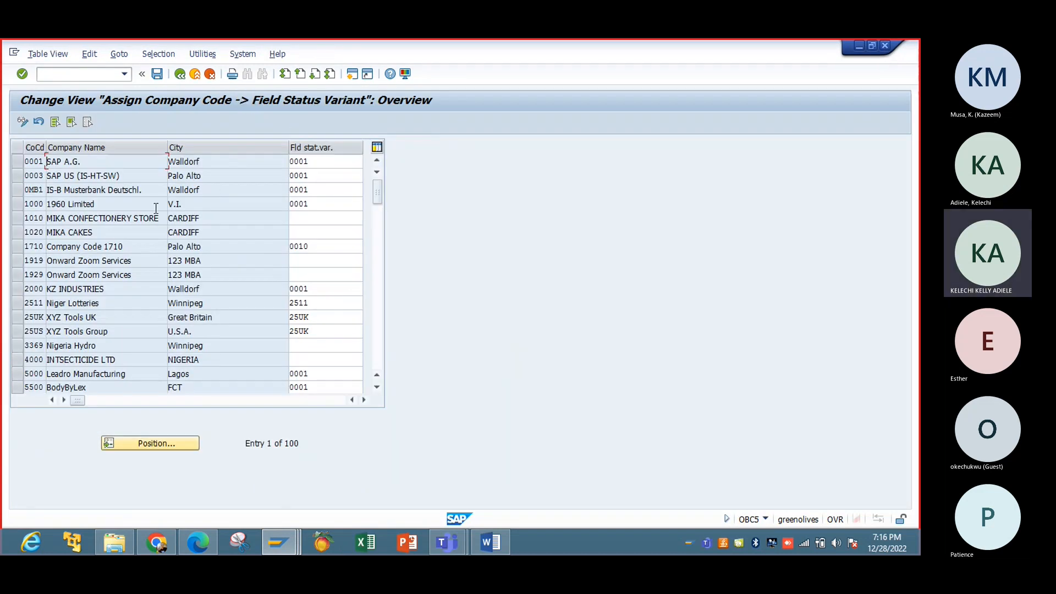
Step: Return to the OBC5 table assigning company codes to field status variants
{"action": "left_click", "coordinate": [278, 542]}
{"action": "left_click", "coordinate": [296, 503]}
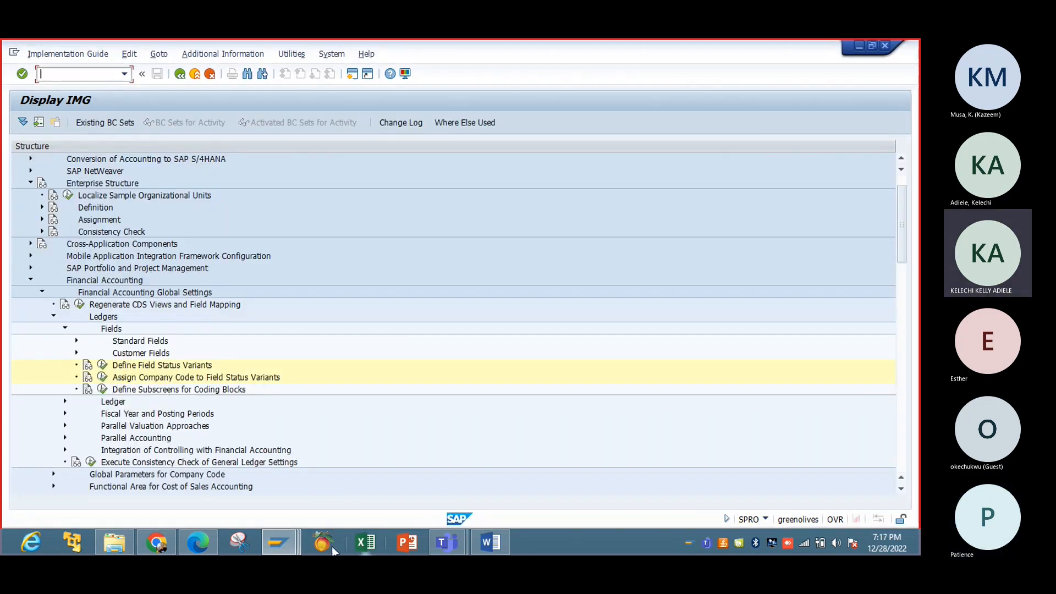
{"action": "left_click", "coordinate": [279, 542]}
{"action": "left_click", "coordinate": [424, 480]}
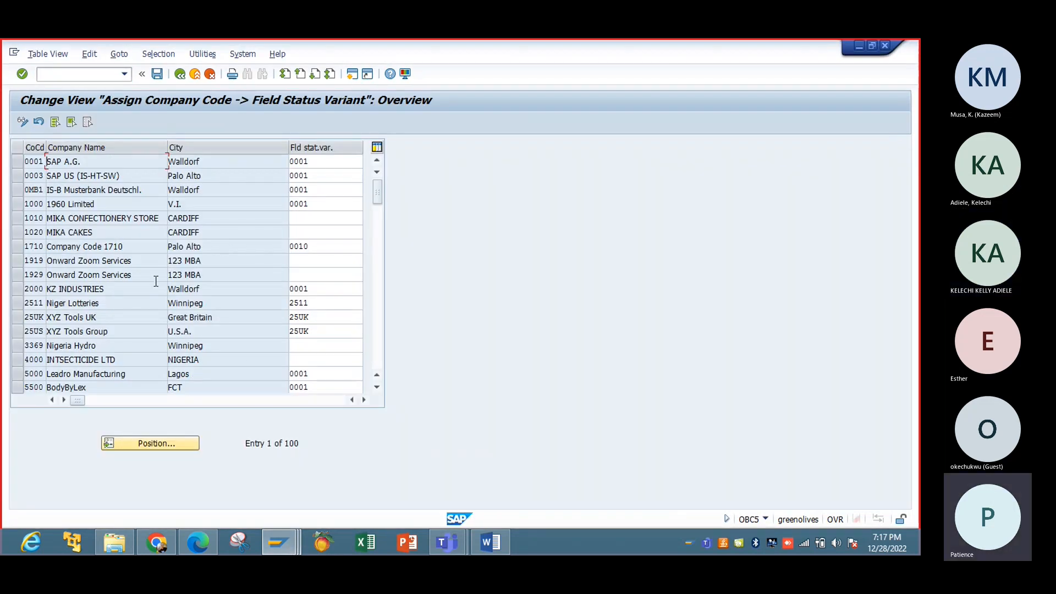
Step: Change company code IBTC's field status variant from 0010 to IBTC and save it under a customizing request
{"action": "left_click", "coordinate": [190, 447]}
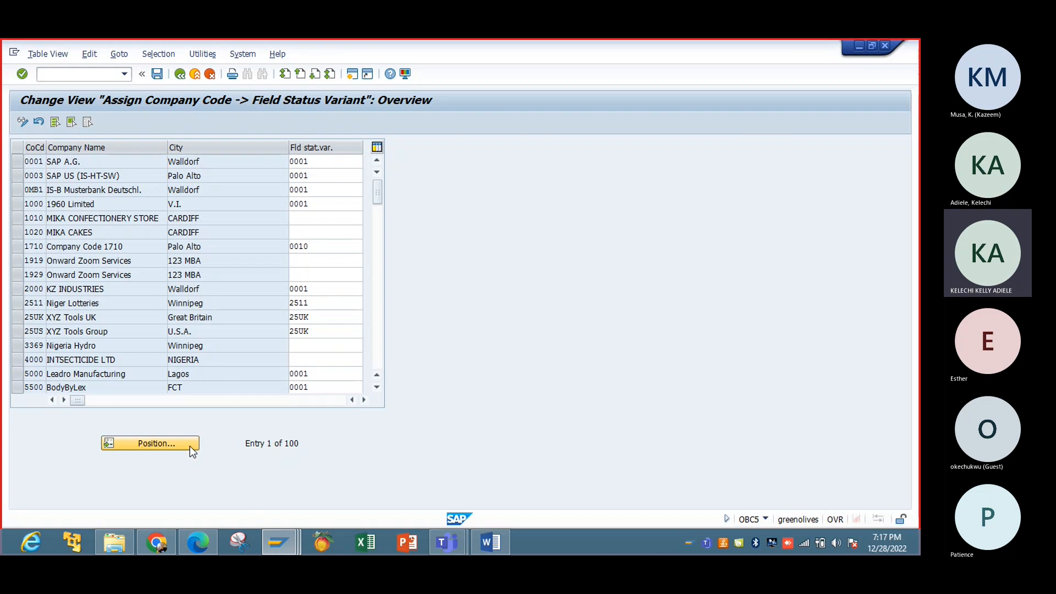
{"action": "type", "text": "IBTC"}
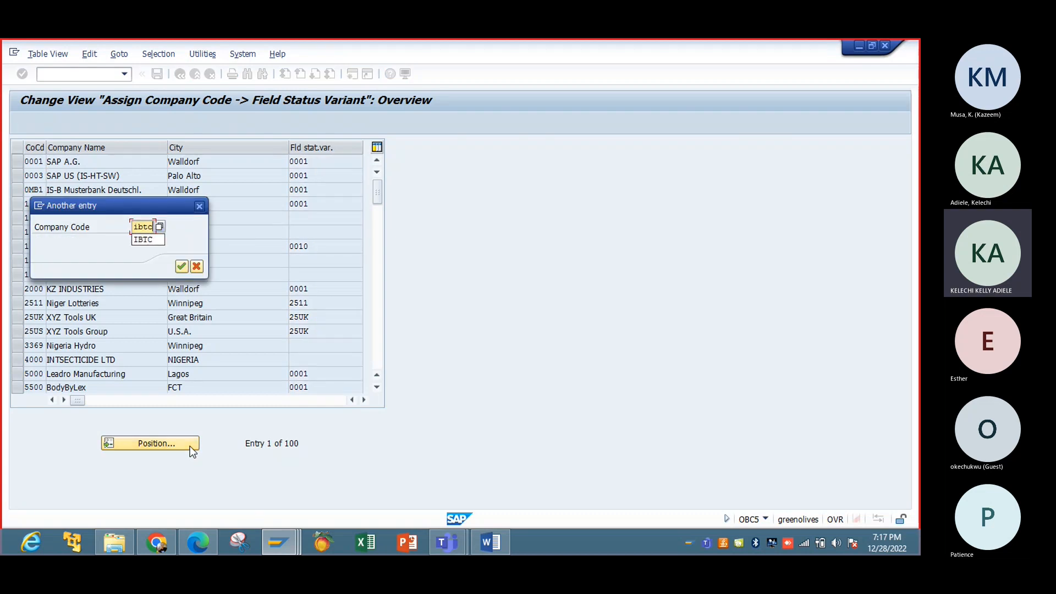
{"action": "key", "text": "Return"}
{"action": "key", "text": "Return"}
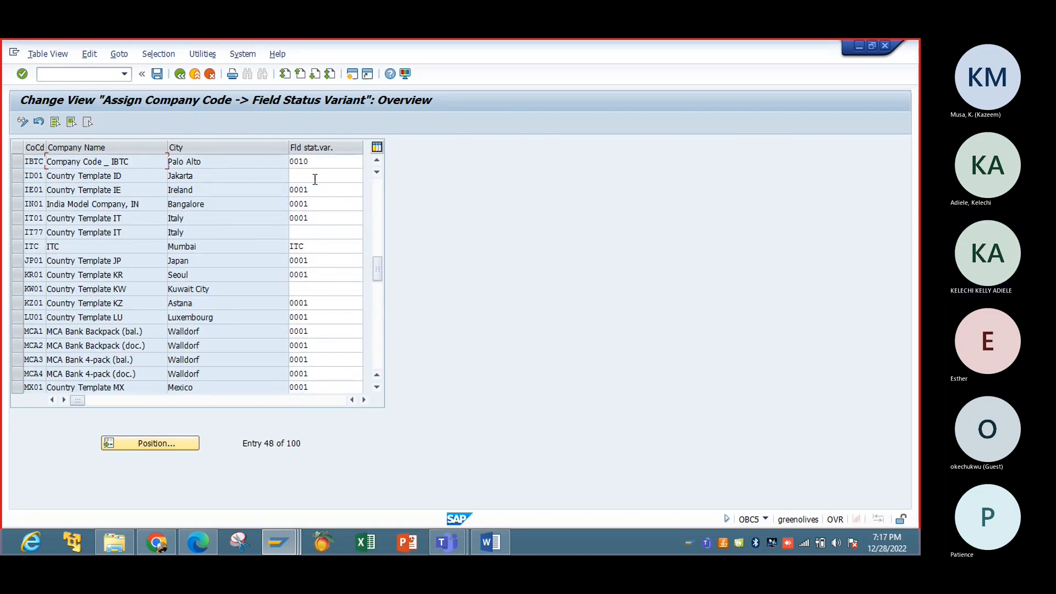
{"action": "left_click", "coordinate": [321, 163]}
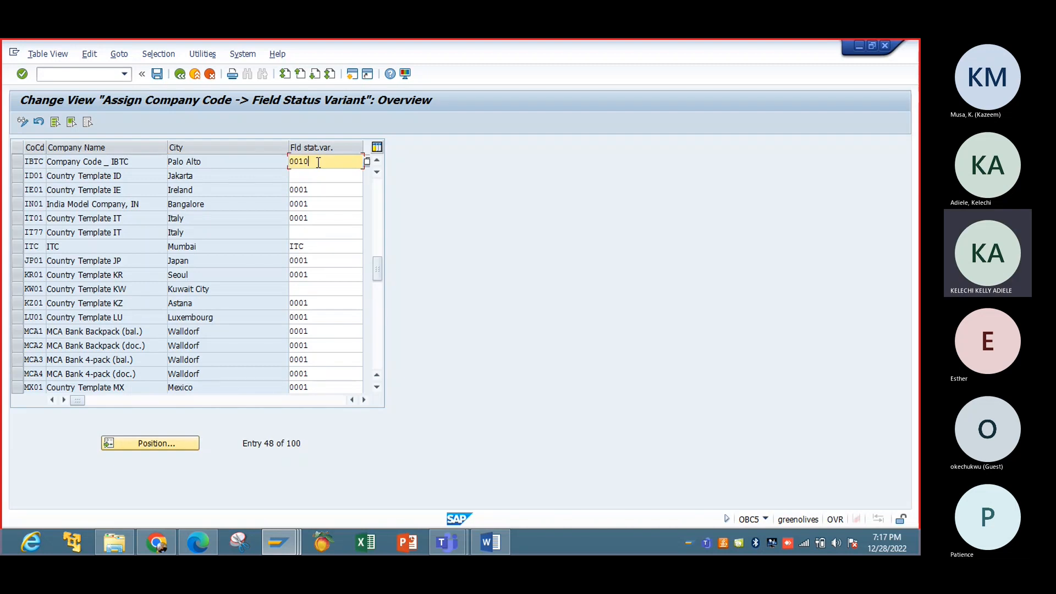
{"action": "key", "text": "BackSpace"}
{"action": "key", "text": "BackSpace"}
{"action": "key", "text": "BackSpace"}
{"action": "key", "text": "BackSpace"}
{"action": "type", "text": "IBTC"}
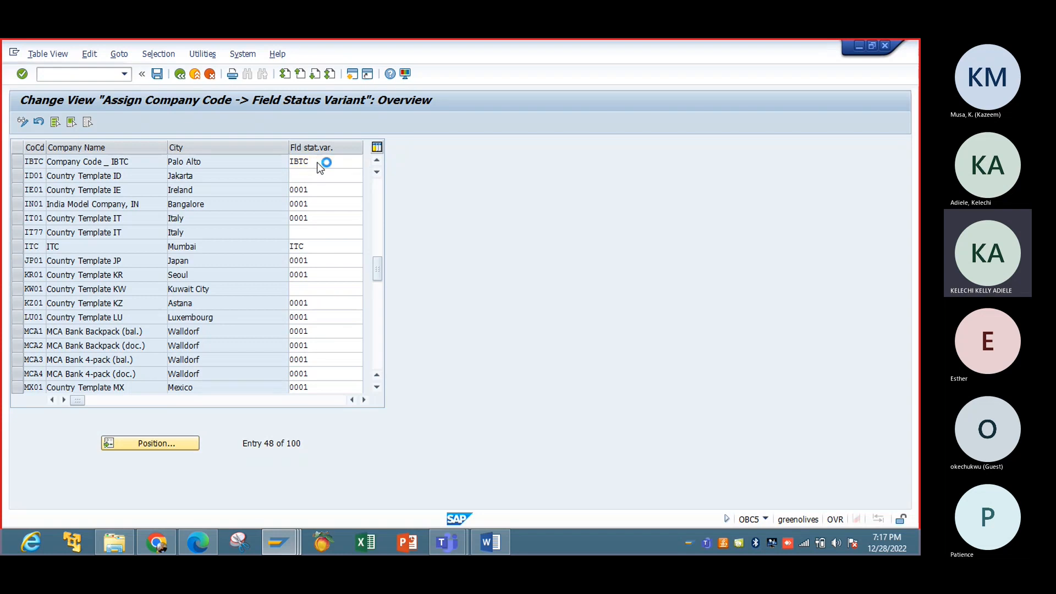
{"action": "left_click", "coordinate": [157, 74]}
{"action": "left_click", "coordinate": [201, 266]}
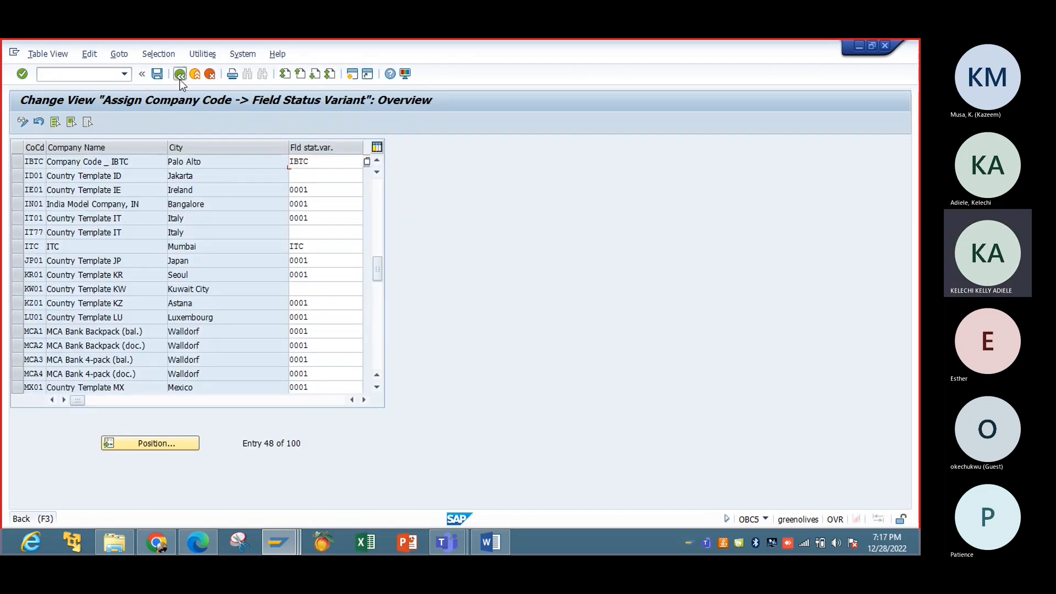
{"action": "left_click", "coordinate": [179, 73]}
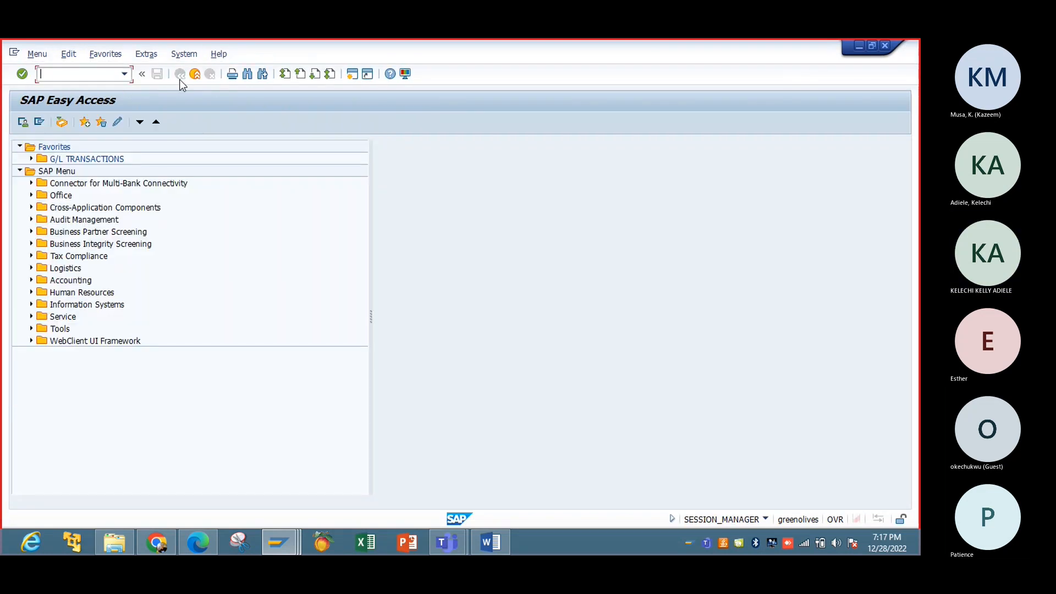
Step: In the Display IMG window, collapse Fields and expand the Ledger node under Ledgers
{"action": "mouse_move", "coordinate": [296, 549]}
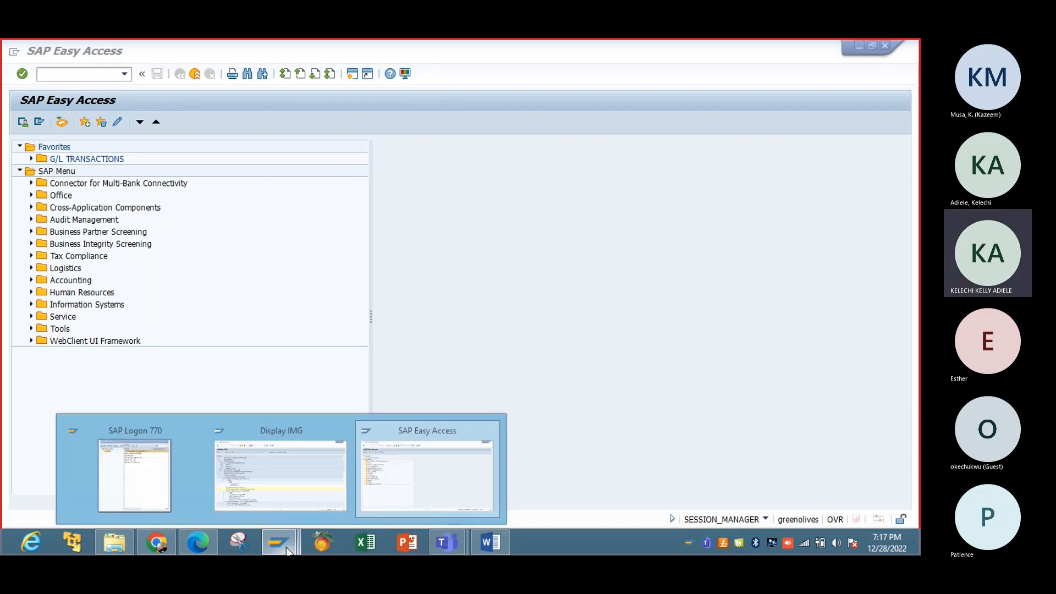
{"action": "left_click", "coordinate": [290, 489]}
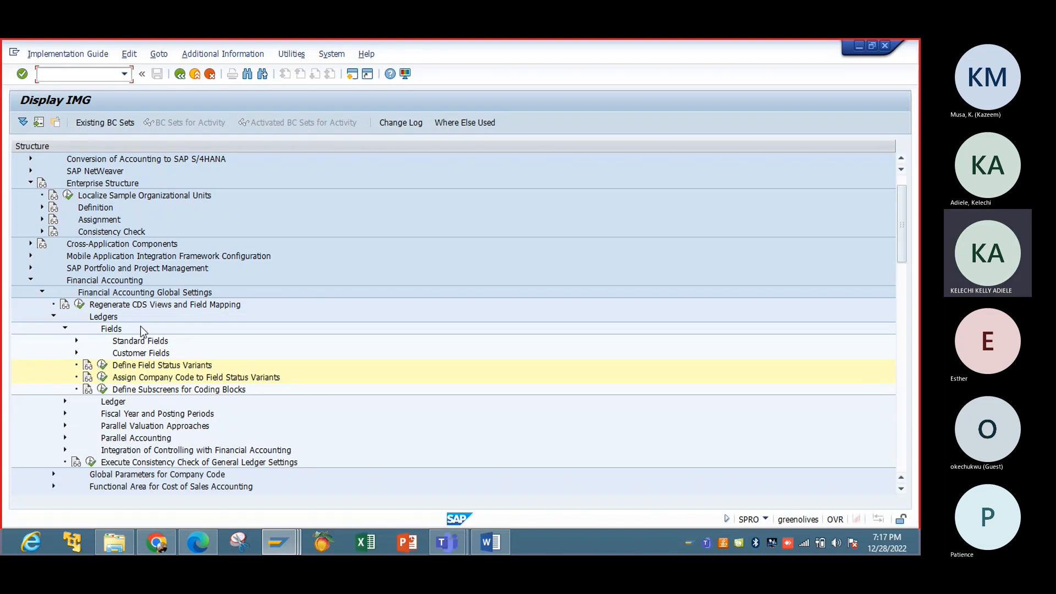
{"action": "left_click", "coordinate": [65, 328]}
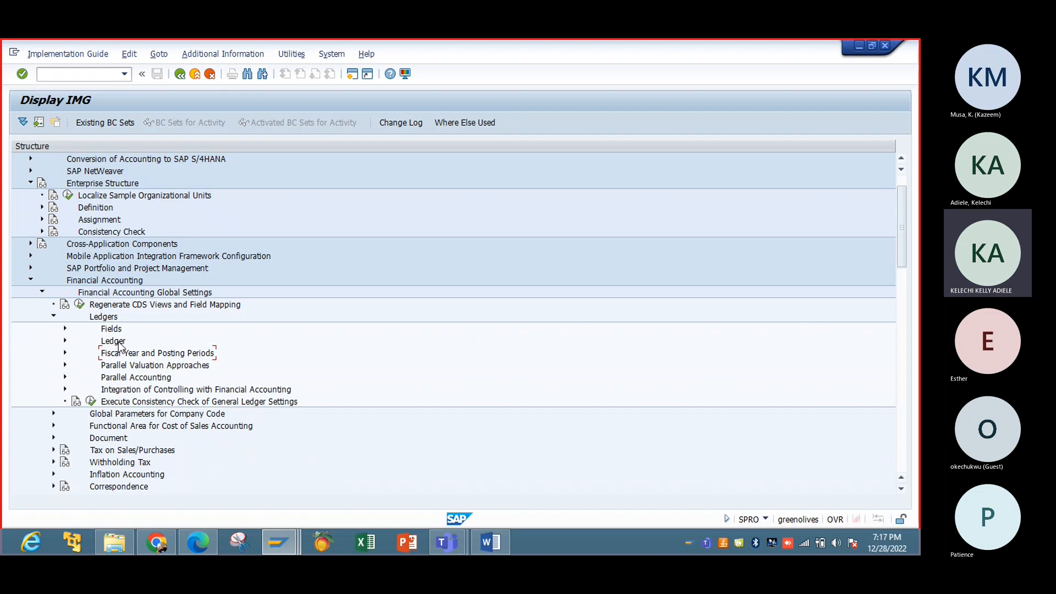
{"action": "left_click", "coordinate": [66, 342]}
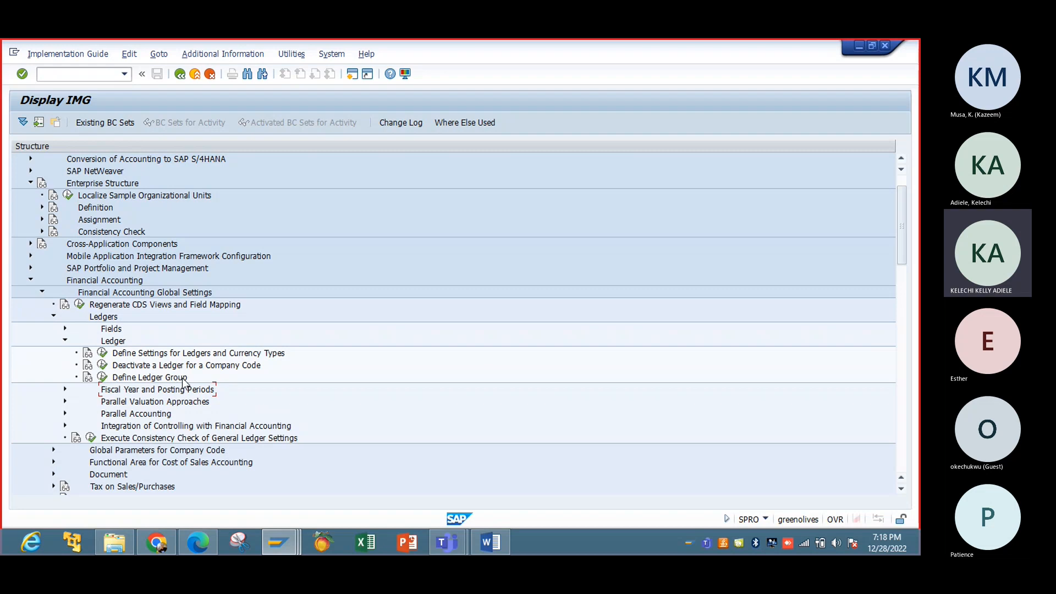
Step: Run Define Settings for Ledgers and Currency Types and dismiss its consistency check messages
{"action": "left_click", "coordinate": [102, 354]}
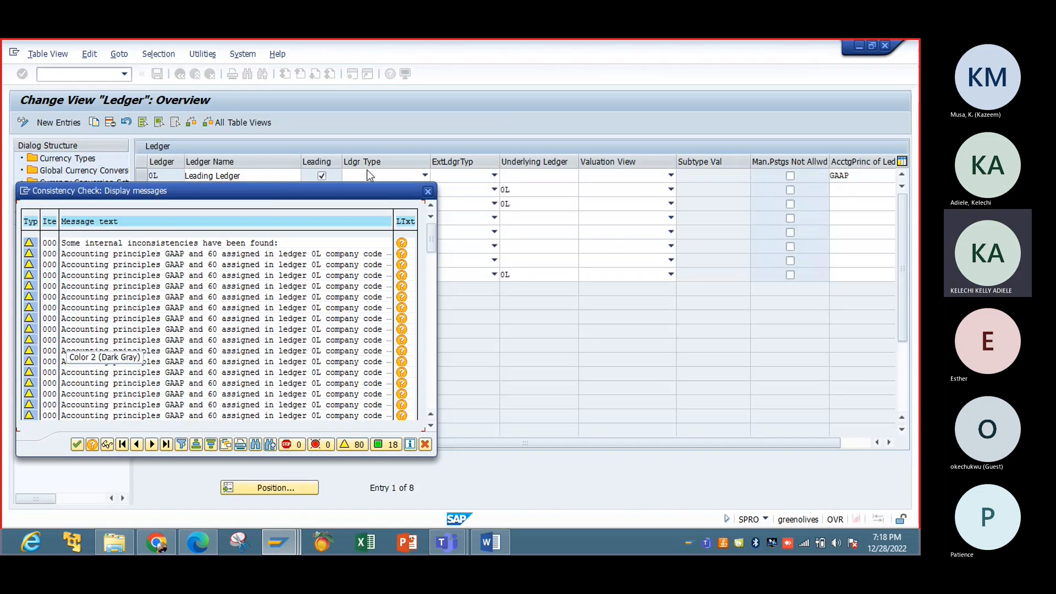
{"action": "left_click", "coordinate": [428, 192]}
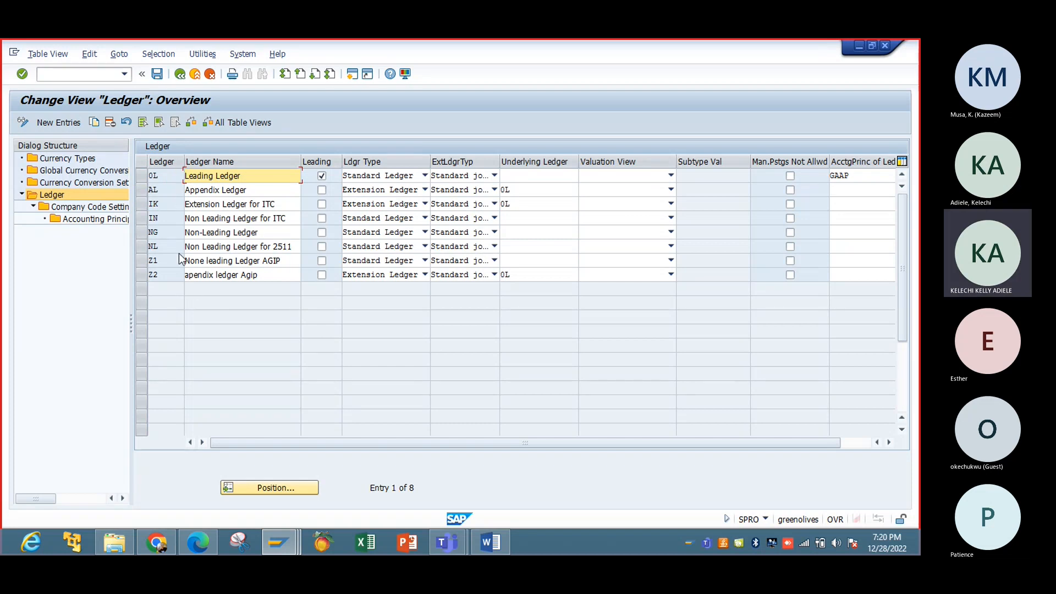
Step: Show the Currency Types list, types 00 Document Currency through 70 Controlling Object Currency
{"action": "left_click", "coordinate": [69, 160]}
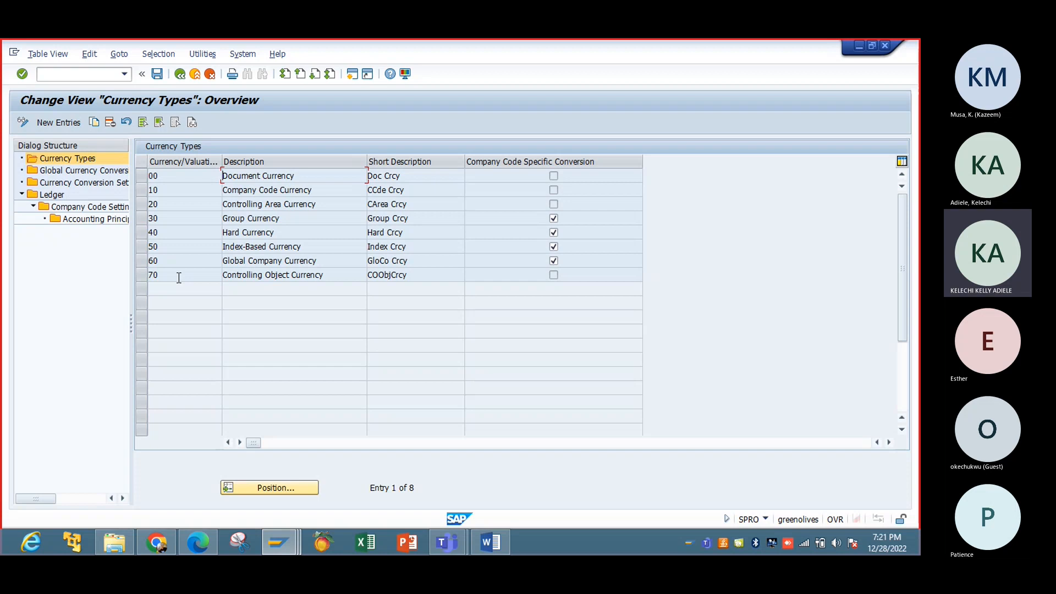
Step: Start FB60 vendor invoice entry in the Easy Access session, then return to Currency Types
{"action": "mouse_move", "coordinate": [279, 543]}
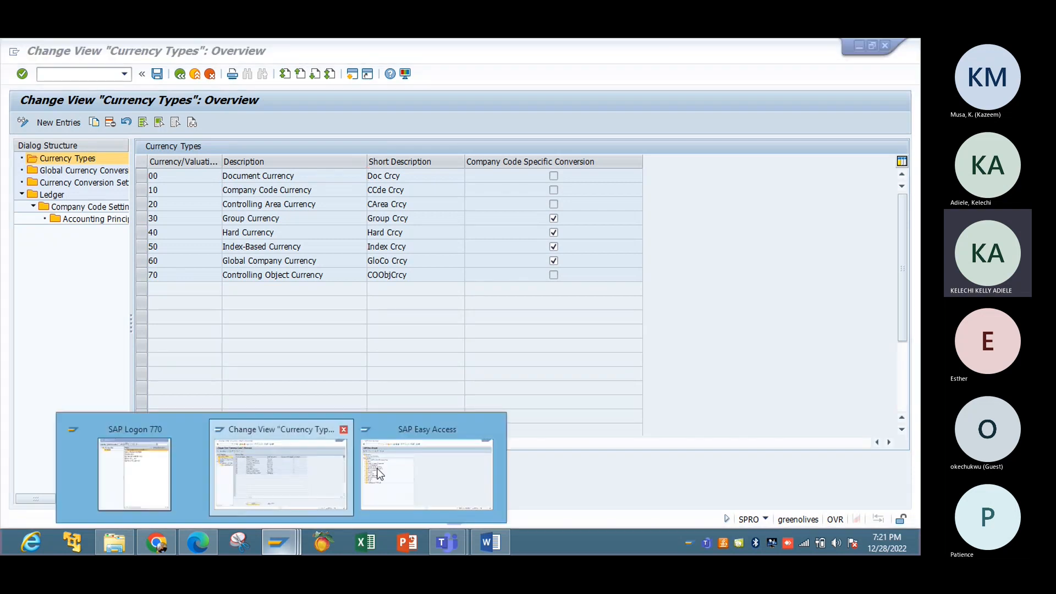
{"action": "left_click", "coordinate": [397, 471]}
{"action": "type", "text": "FB60"}
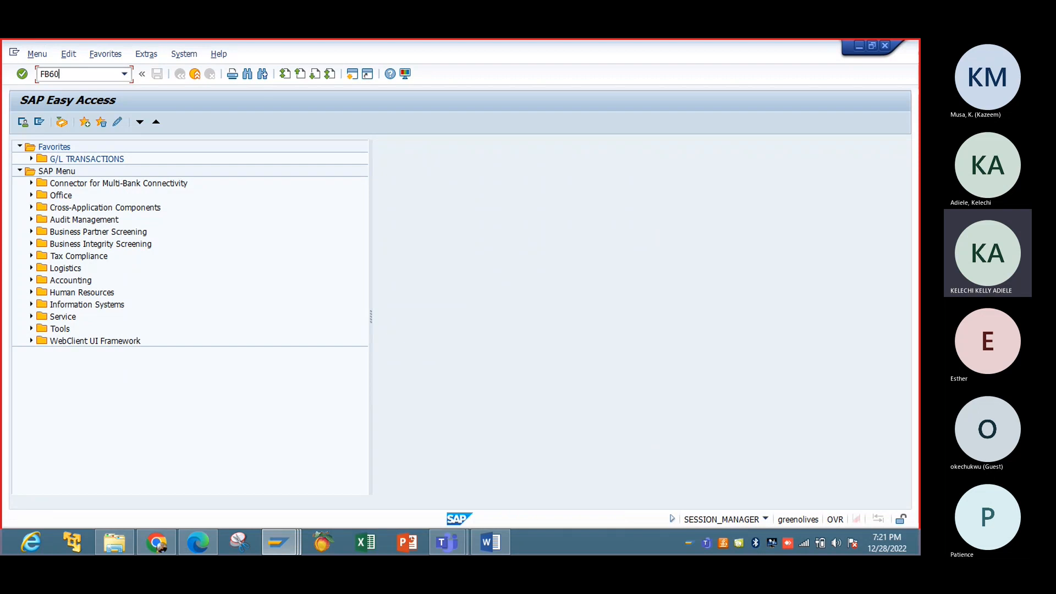
{"action": "key", "text": "Return"}
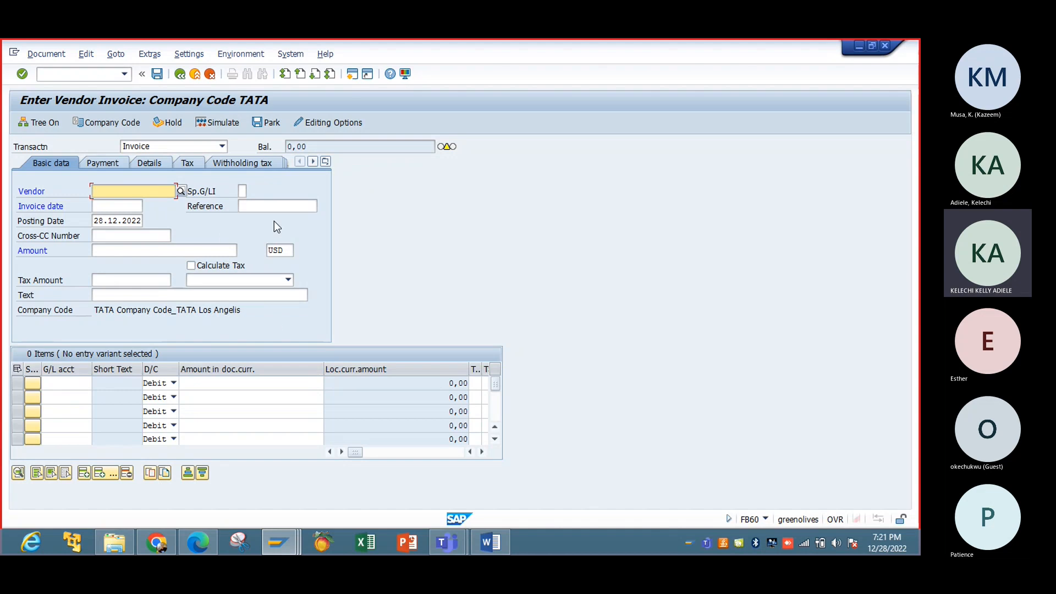
{"action": "left_click", "coordinate": [292, 545]}
{"action": "left_click", "coordinate": [302, 474]}
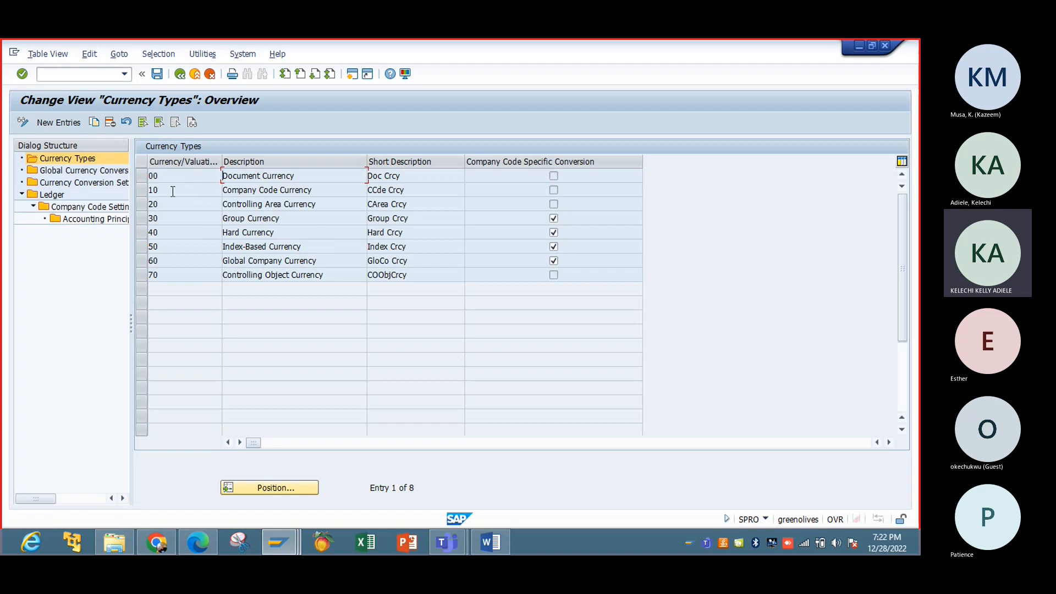
Step: Show Global Currency Conversion Settings and widen the first column to read its header
{"action": "left_click", "coordinate": [106, 172]}
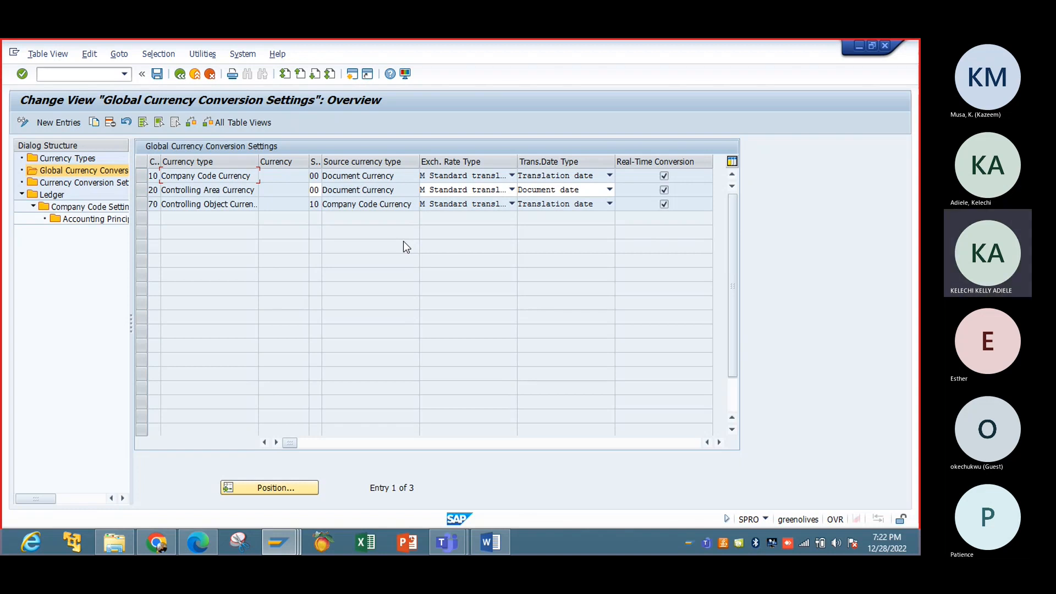
{"action": "mouse_move", "coordinate": [160, 158]}
{"action": "left_mouse_down"}
{"action": "mouse_move", "coordinate": [194, 154]}
{"action": "mouse_move", "coordinate": [174, 155]}
{"action": "left_mouse_up"}
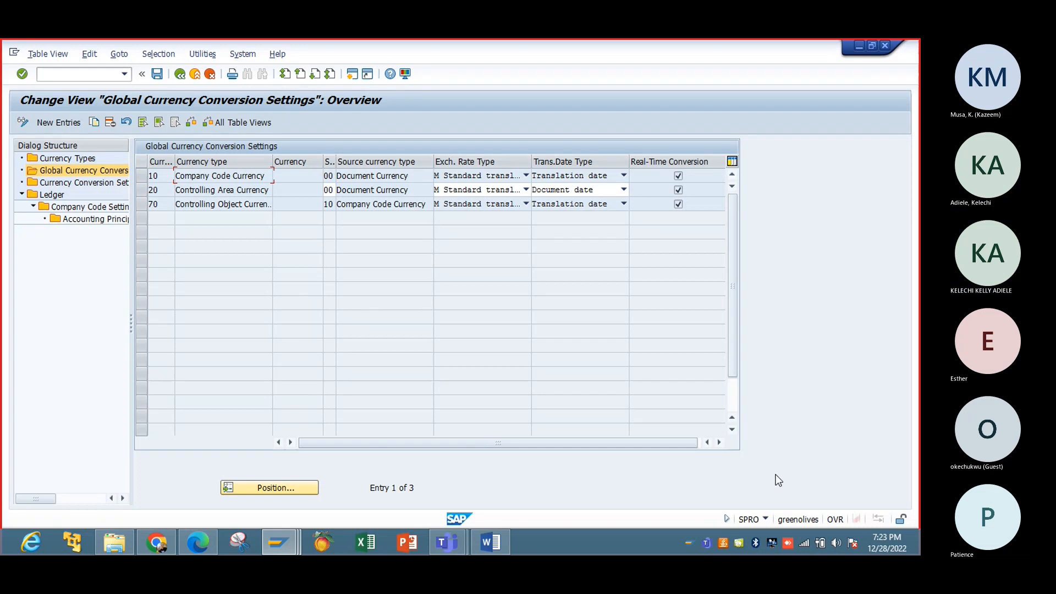
Step: Toggle the status bar entry mode from OVR to INS
{"action": "left_click", "coordinate": [830, 517]}
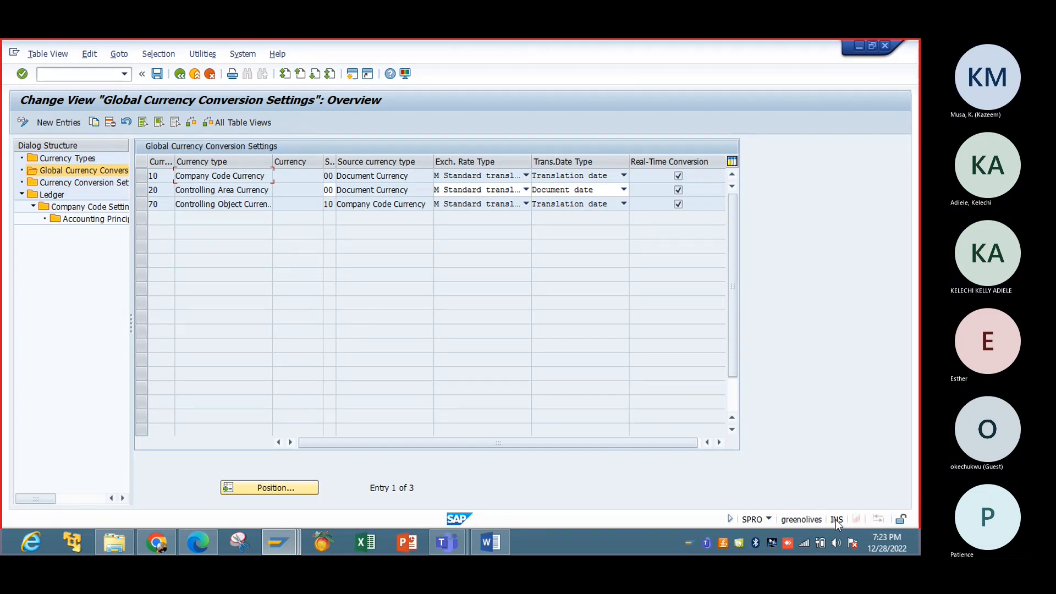
{"action": "left_click", "coordinate": [835, 520]}
{"action": "left_click", "coordinate": [835, 521]}
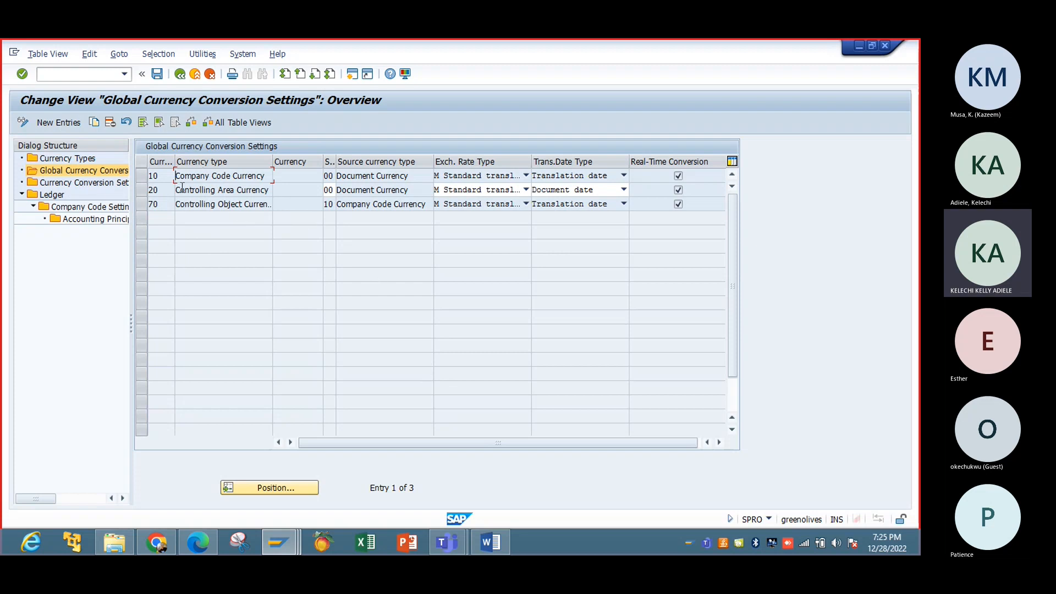
Step: Show Currency Conversion Settings for Company Codes, dismiss the consistency check, and widen Curr./Val. Type
{"action": "double_click", "coordinate": [107, 184]}
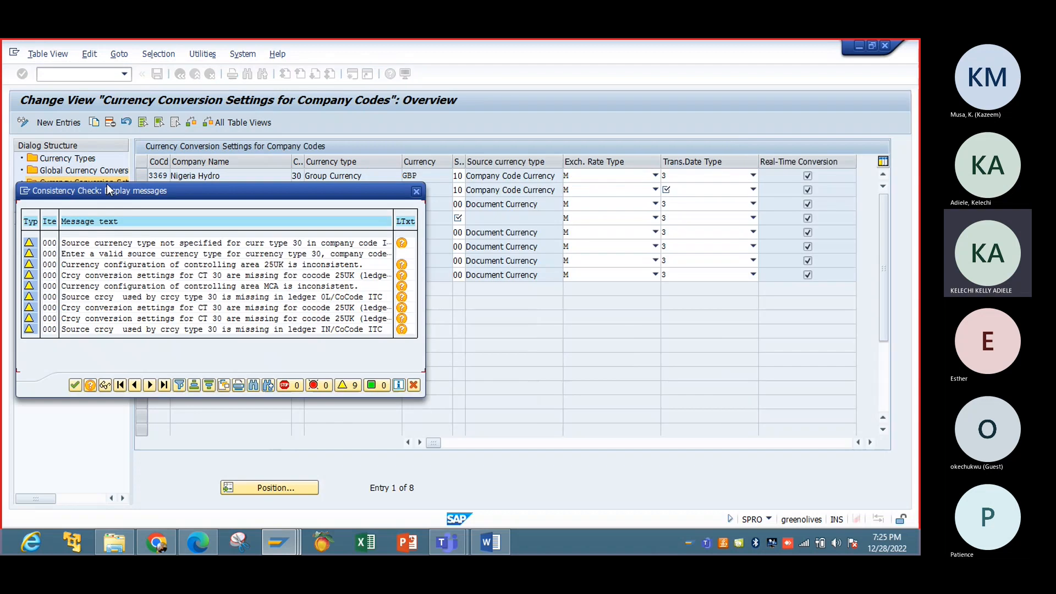
{"action": "left_click", "coordinate": [417, 191]}
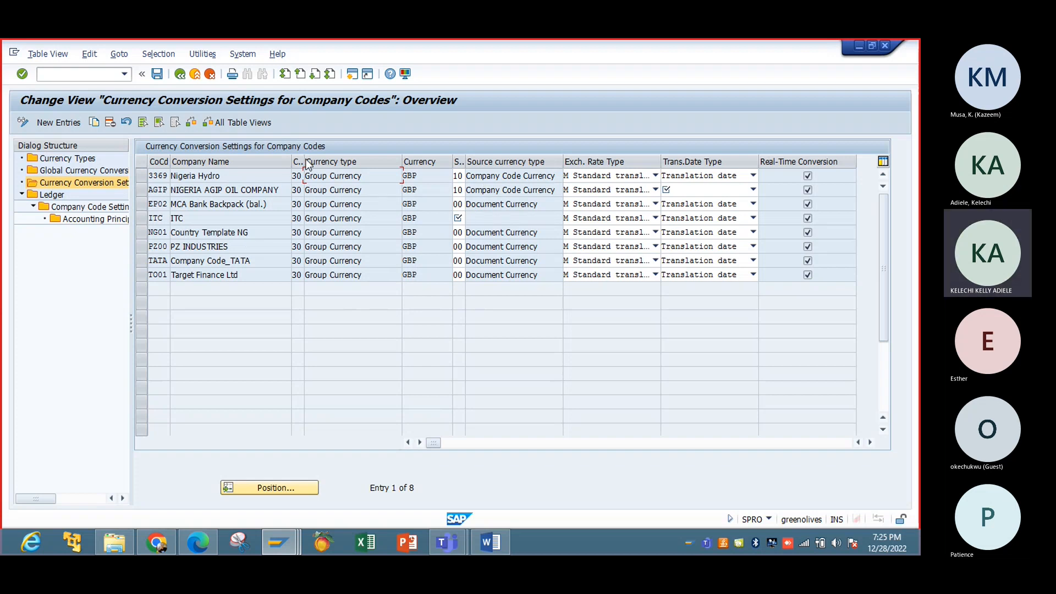
{"action": "left_click_drag", "start_coordinate": [304, 163], "coordinate": [351, 164]}
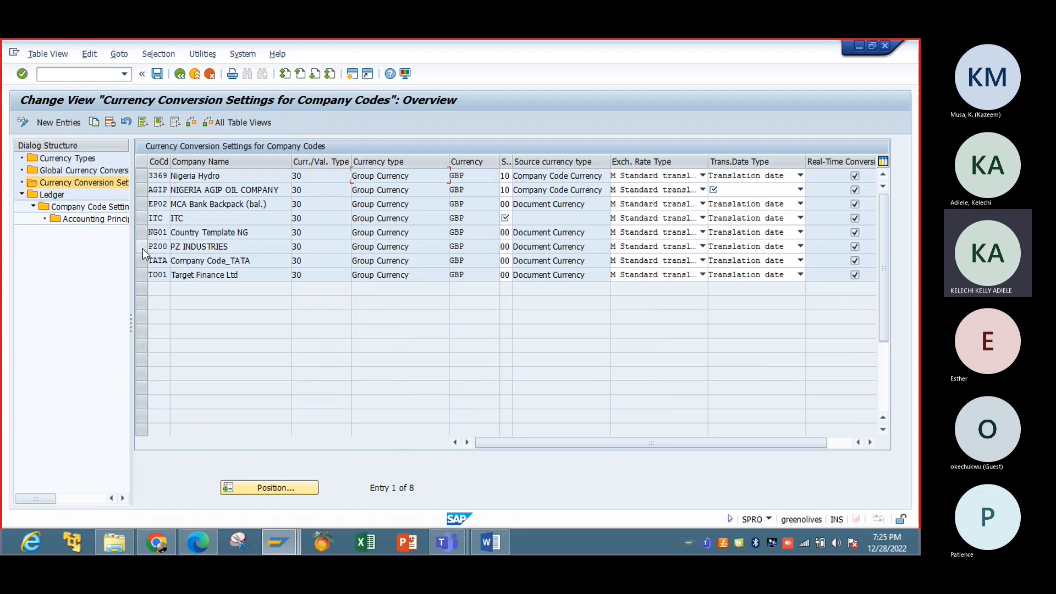
Step: Select the PZ00 conversion entry and copy it as a new entry
{"action": "left_click", "coordinate": [143, 262]}
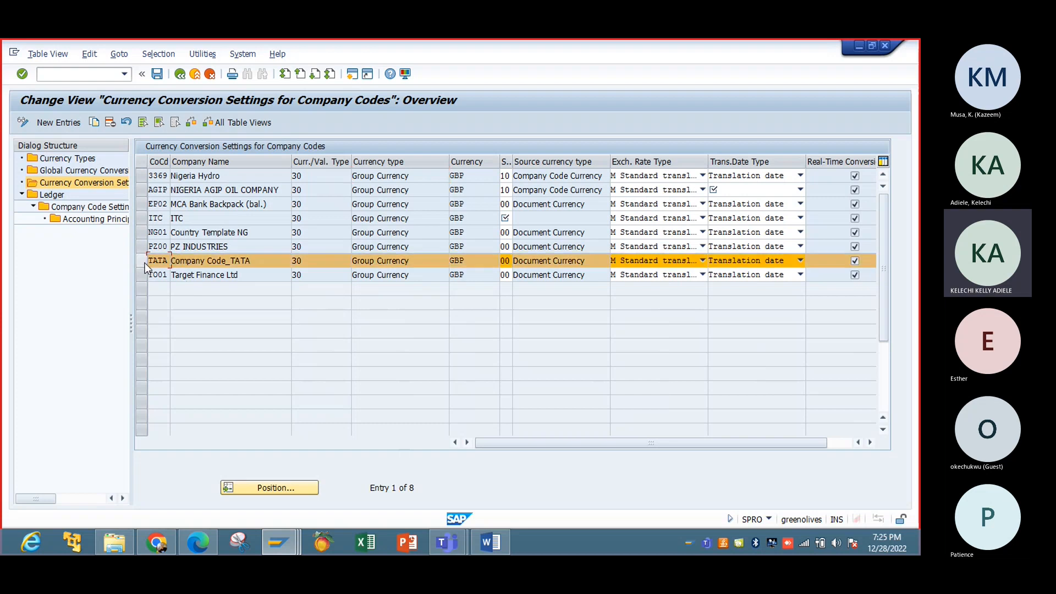
{"action": "left_click", "coordinate": [144, 263]}
{"action": "left_click", "coordinate": [143, 248]}
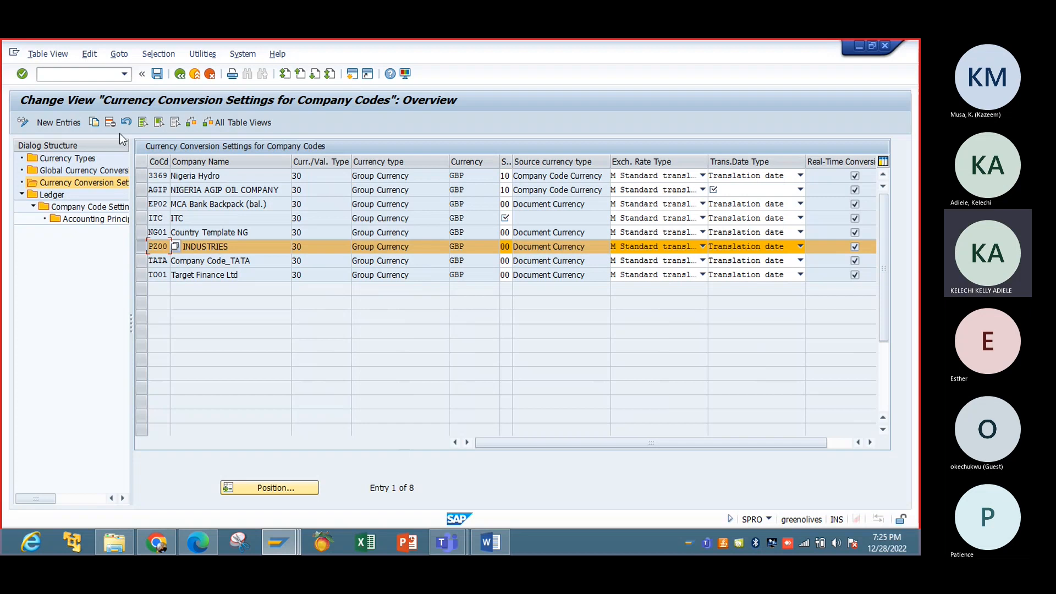
{"action": "left_click", "coordinate": [95, 126]}
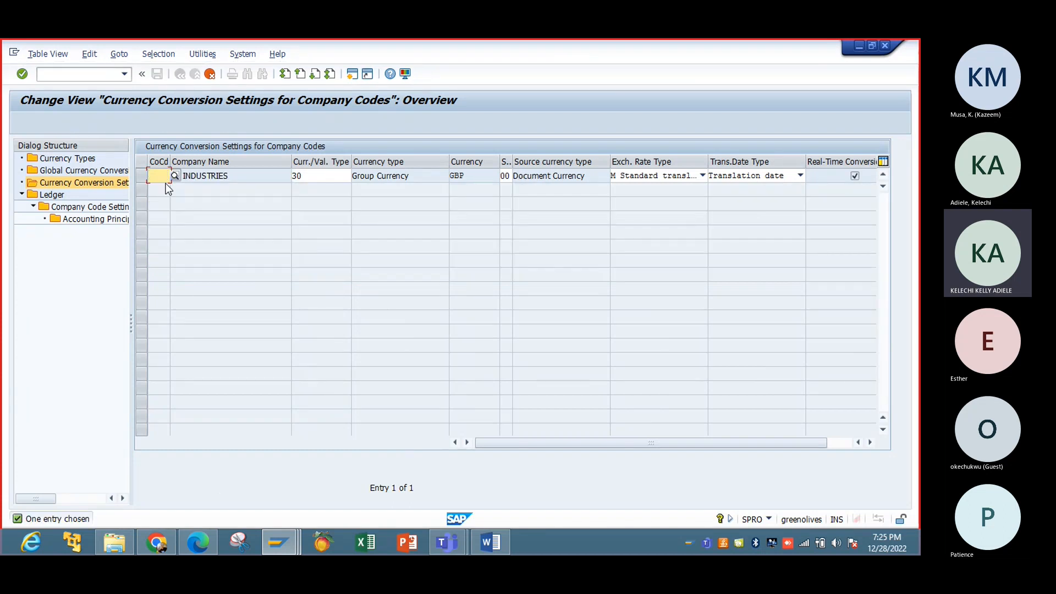
Step: Set the copy's company code to IBTC and currency type 30 Group Currency, then cancel editing
{"action": "left_click", "coordinate": [166, 181]}
{"action": "type", "text": "IBTC"}
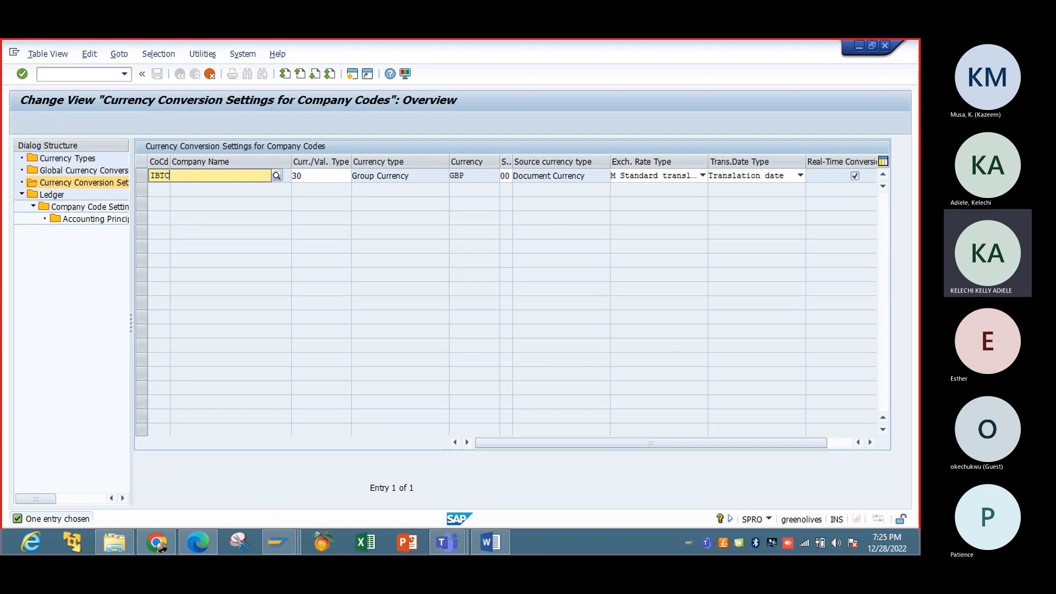
{"action": "key", "text": "Tab"}
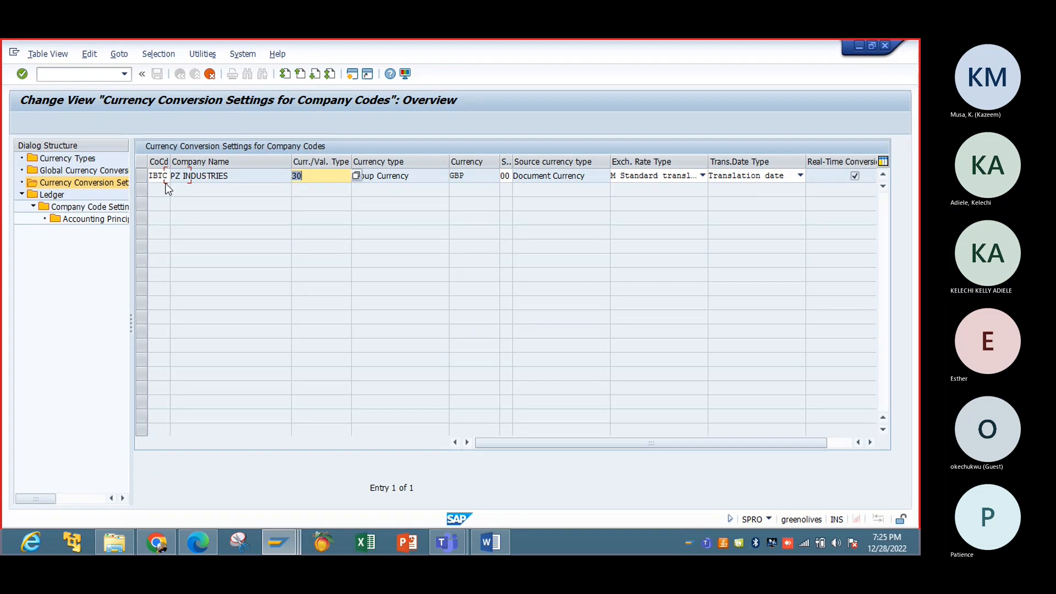
{"action": "left_click", "coordinate": [356, 176]}
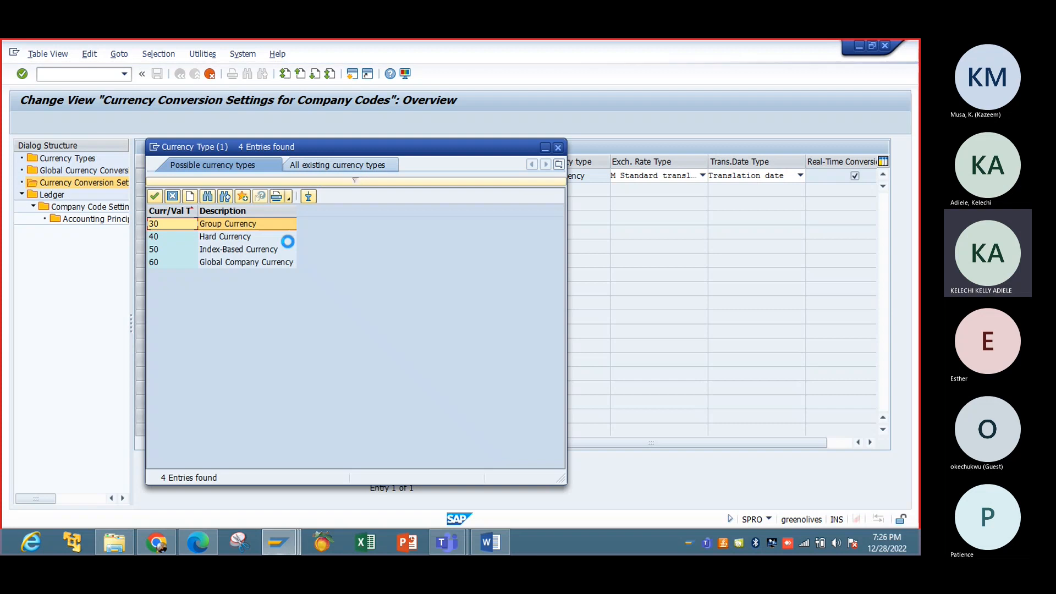
{"action": "double_click", "coordinate": [255, 226]}
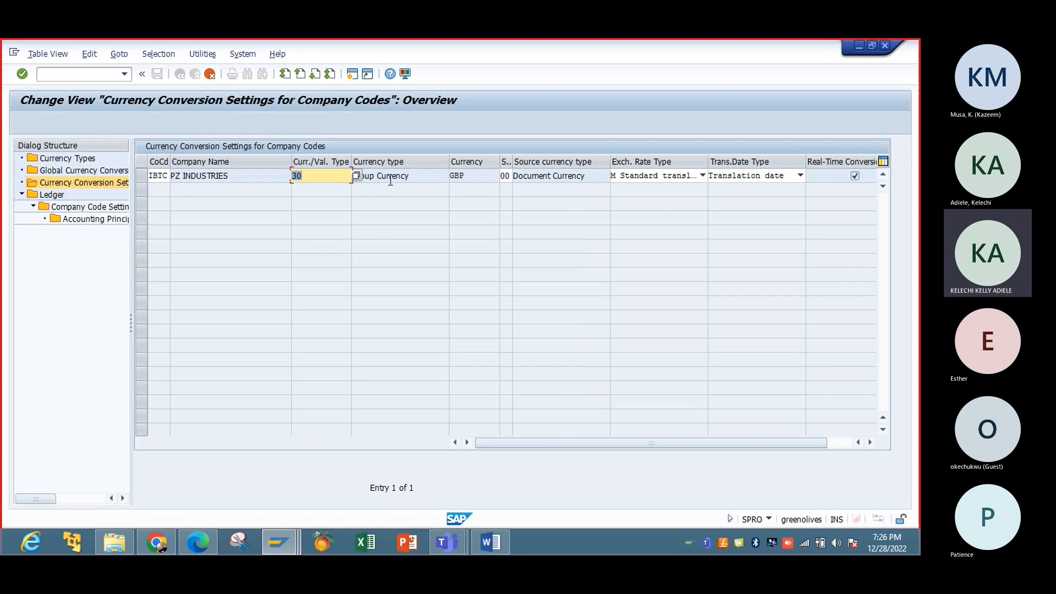
{"action": "key", "text": "Tab"}
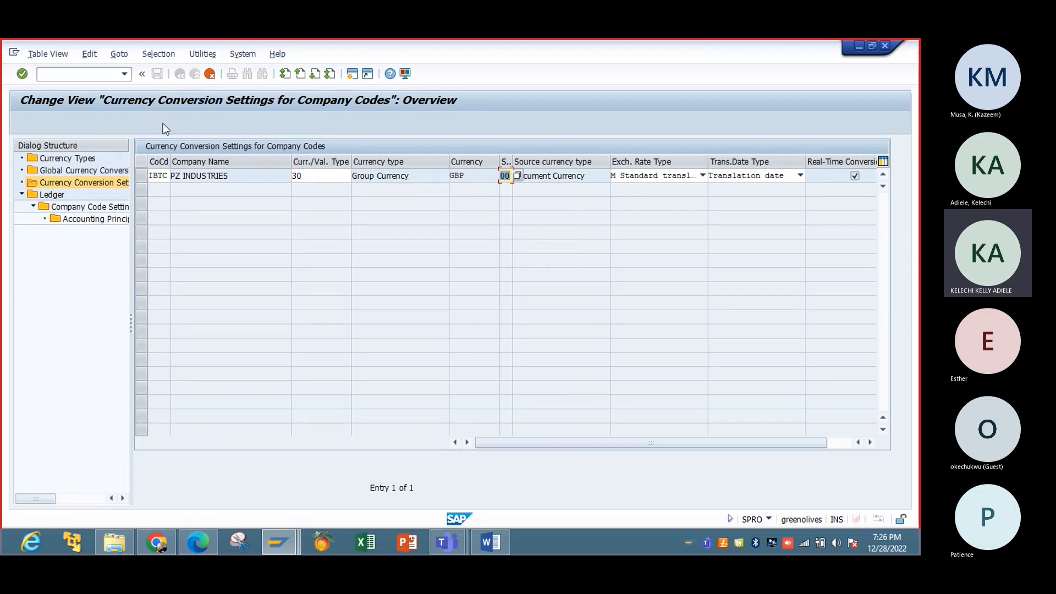
{"action": "left_click", "coordinate": [210, 74]}
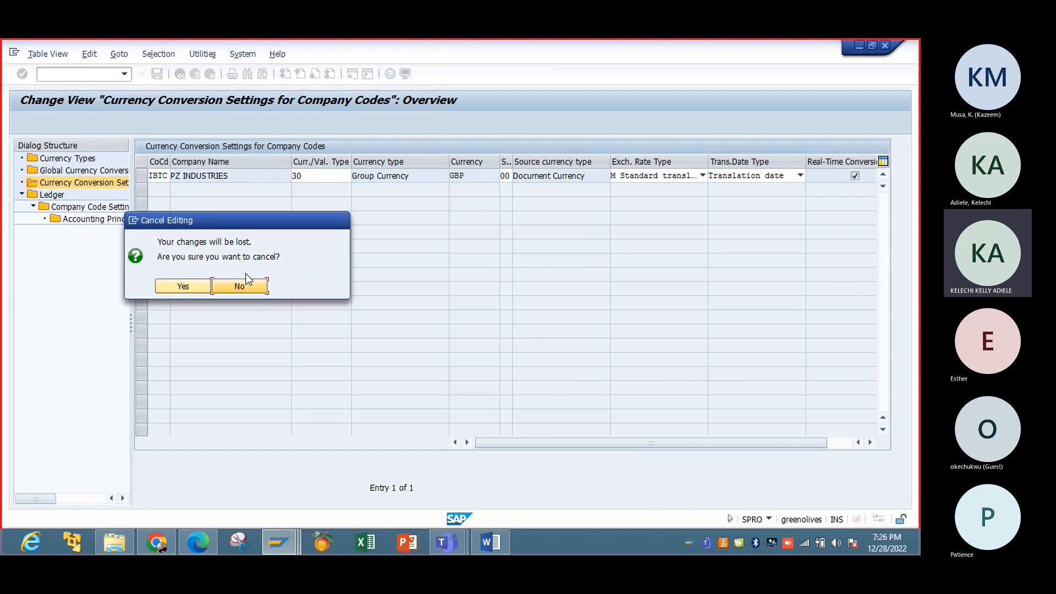
Step: Discard the copied entry and add a new company code IBTC row with currency type 30 Group Currency
{"action": "left_click", "coordinate": [194, 286]}
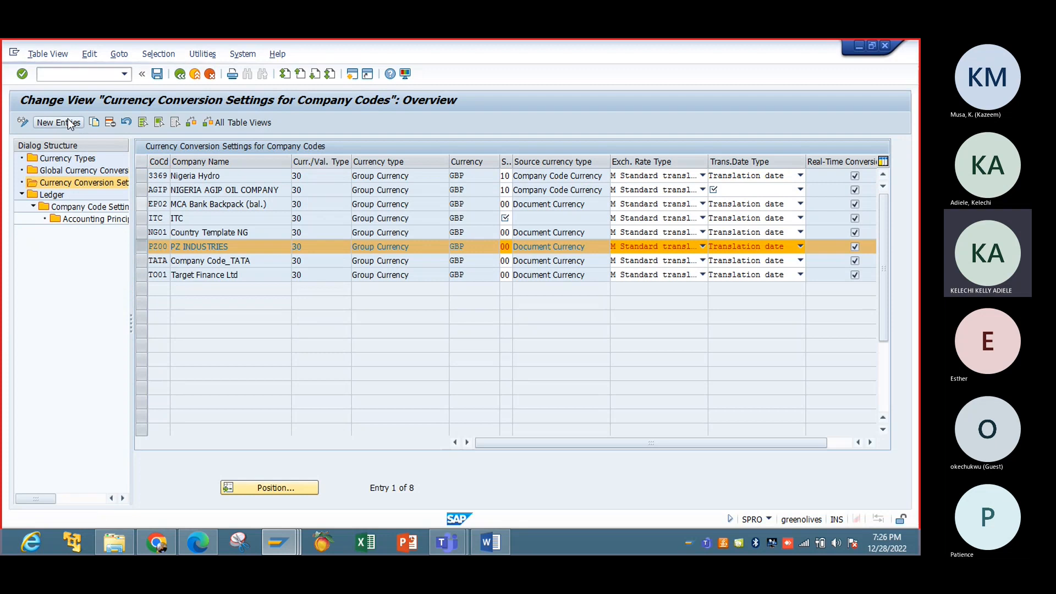
{"action": "left_click", "coordinate": [58, 123]}
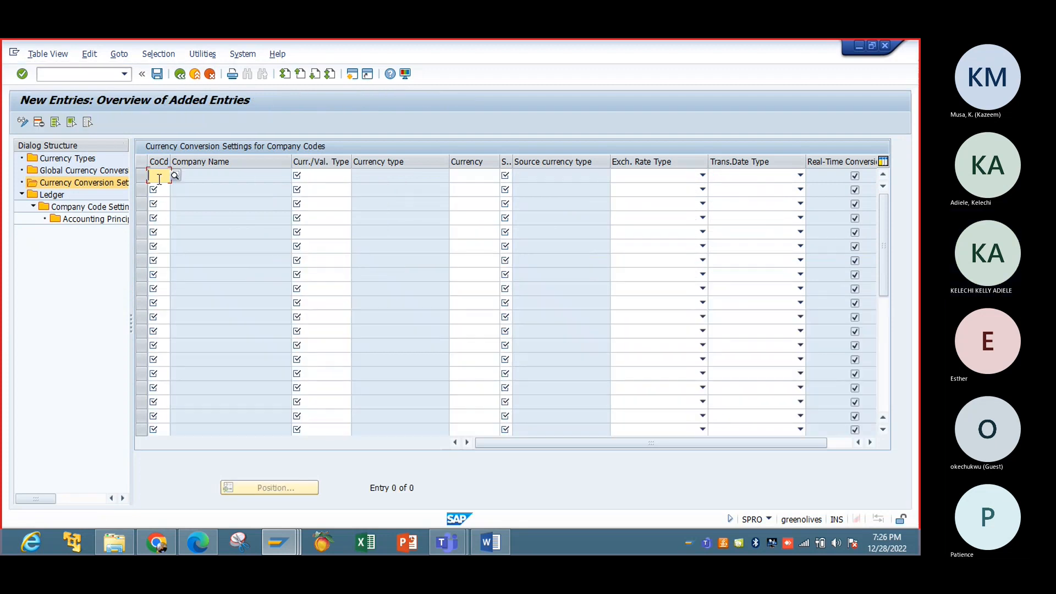
{"action": "type", "text": "IBTC"}
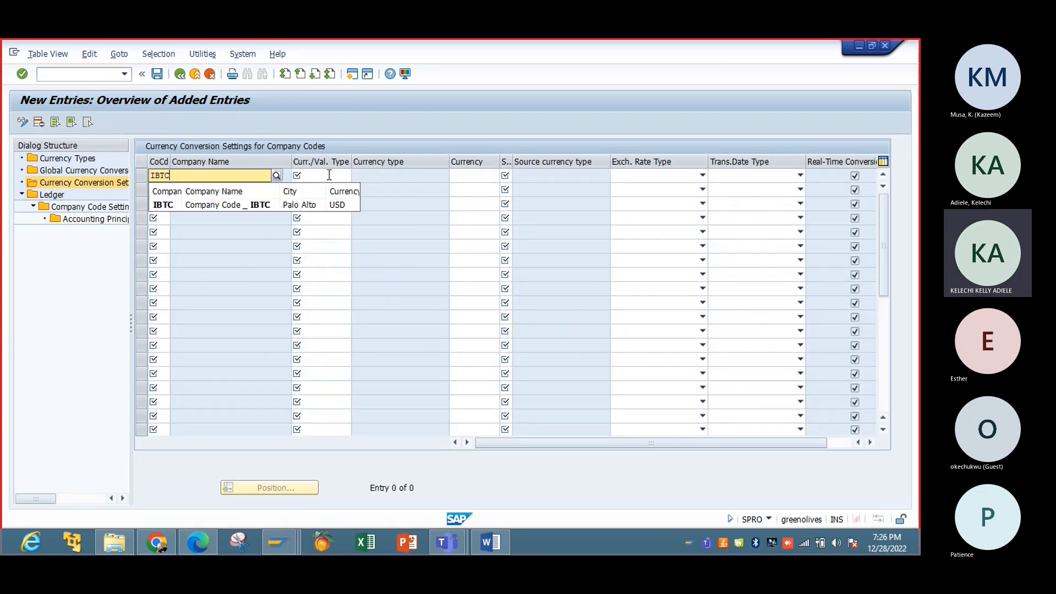
{"action": "left_click", "coordinate": [253, 209]}
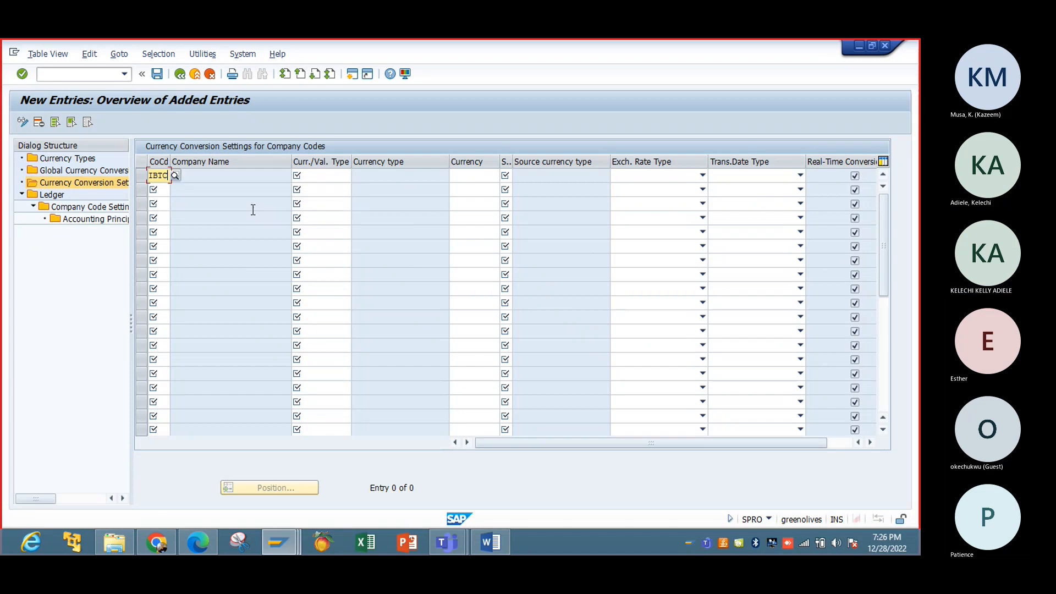
{"action": "left_click", "coordinate": [314, 176]}
{"action": "left_click", "coordinate": [356, 176]}
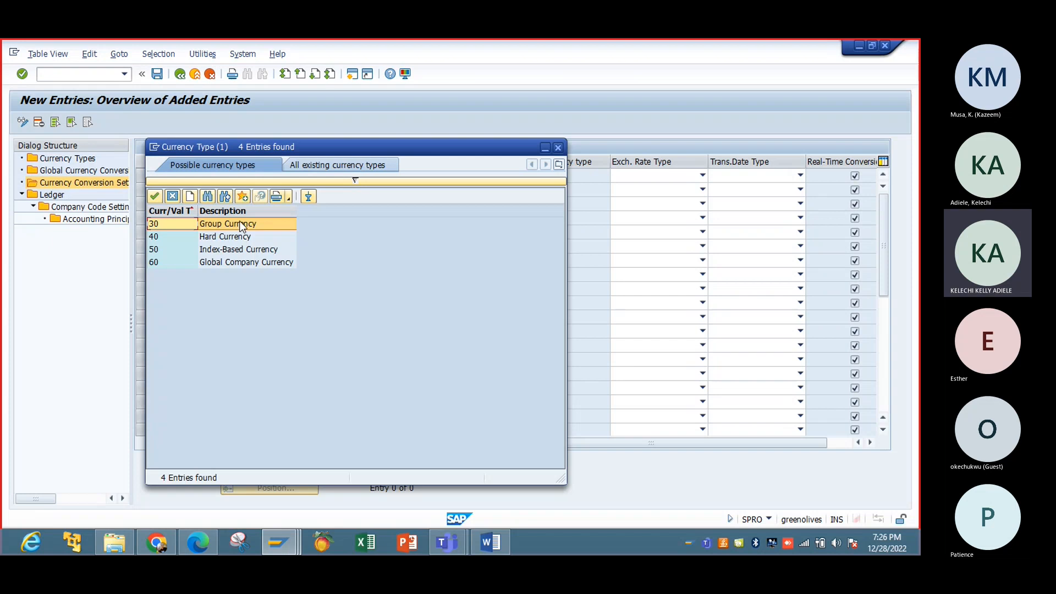
{"action": "double_click", "coordinate": [242, 225]}
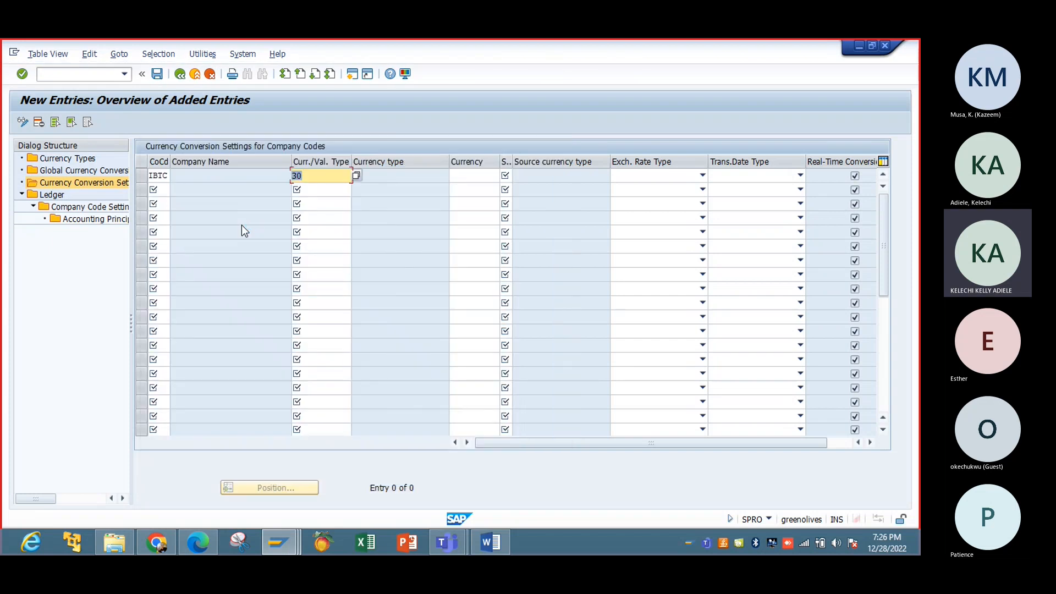
Step: Set the IBTC row's currency to EUR European Euro
{"action": "left_click", "coordinate": [463, 176]}
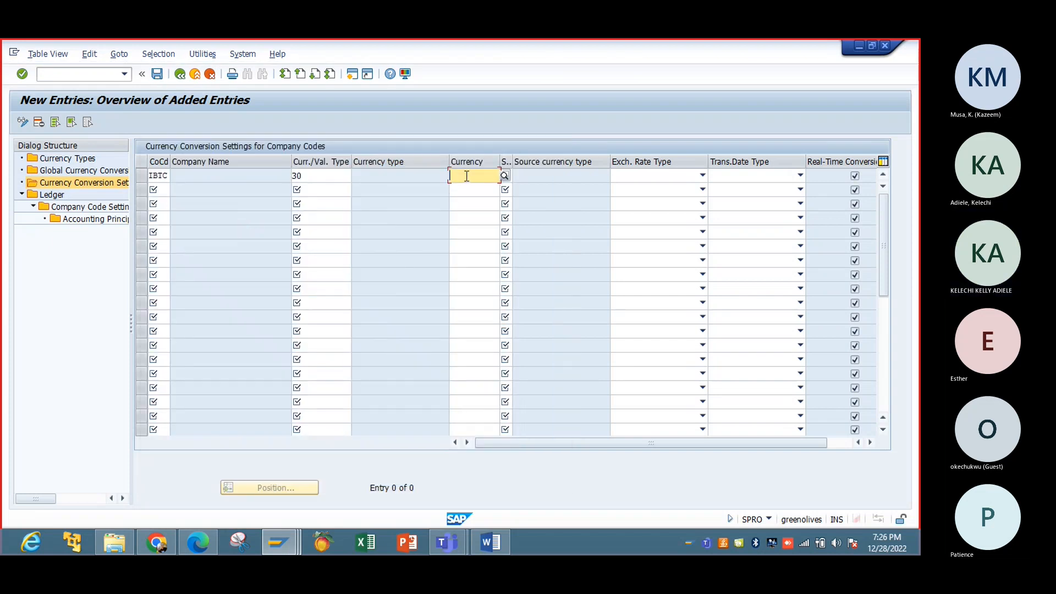
{"action": "left_click", "coordinate": [505, 176]}
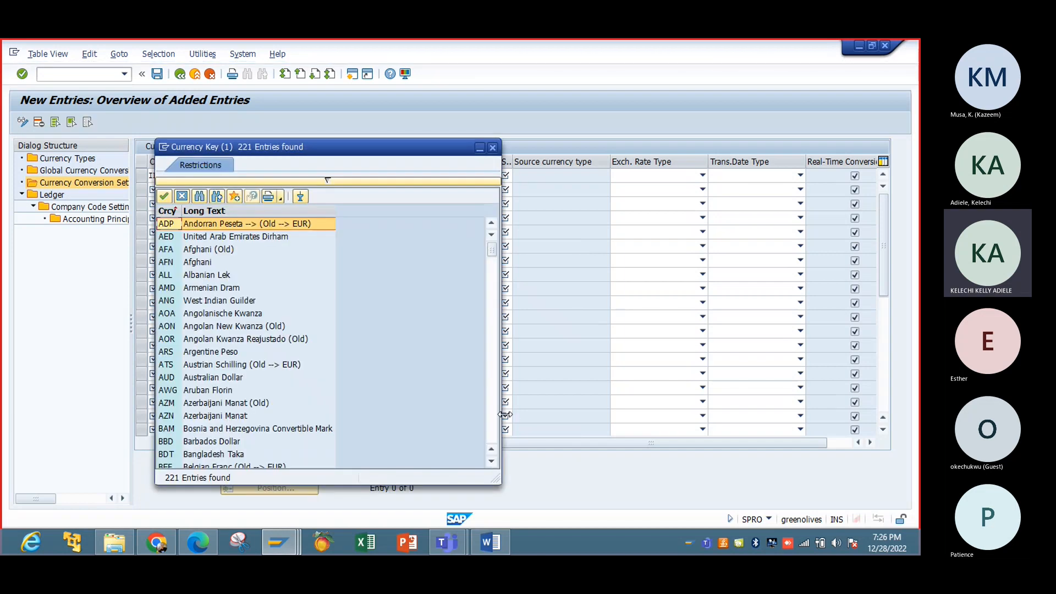
{"action": "left_click", "coordinate": [493, 430]}
{"action": "left_click", "coordinate": [493, 430]}
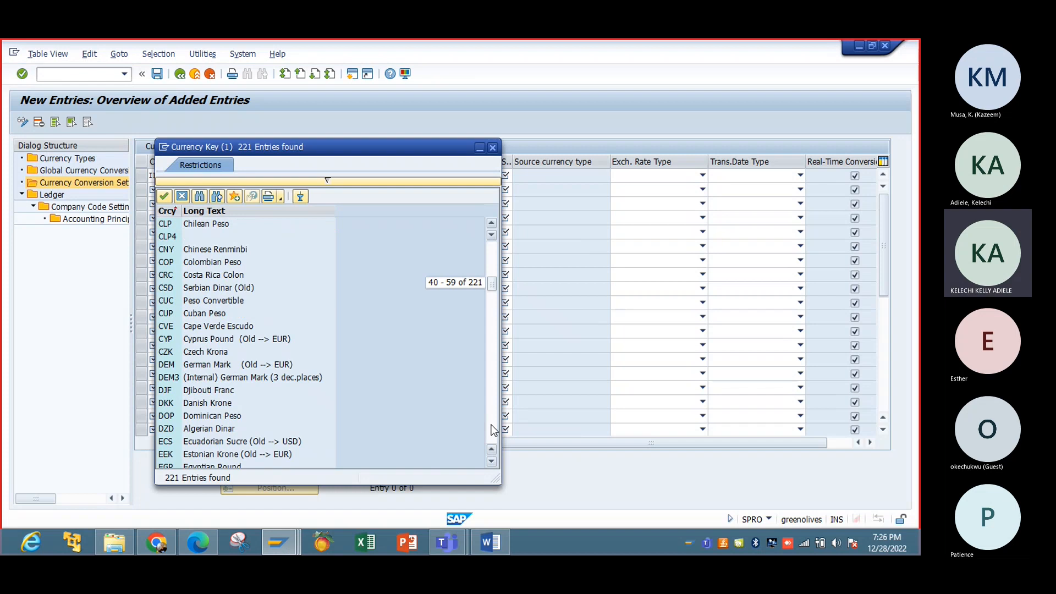
{"action": "left_click", "coordinate": [493, 430]}
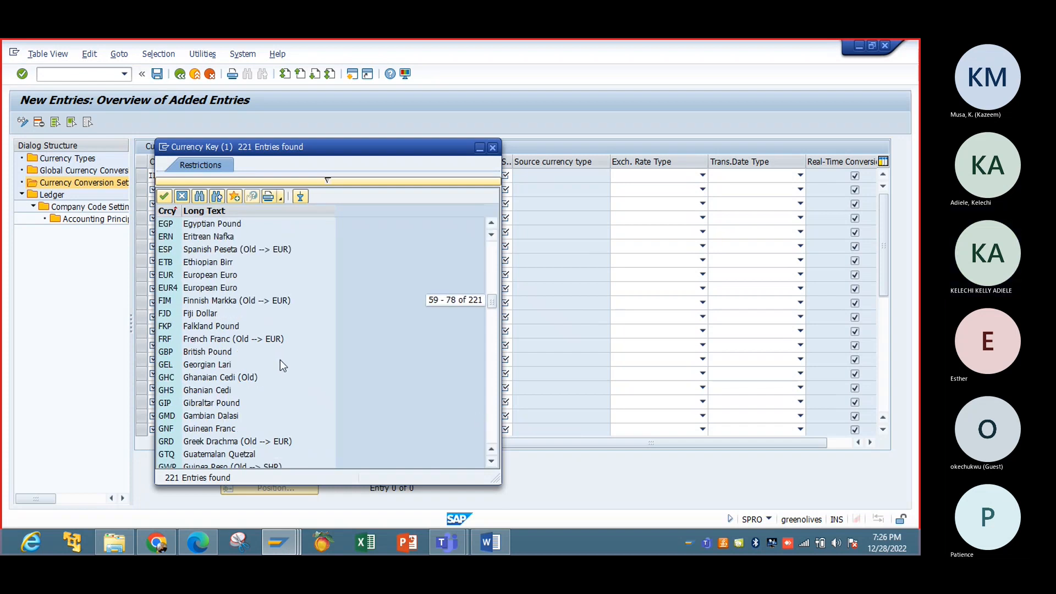
{"action": "left_click", "coordinate": [221, 276]}
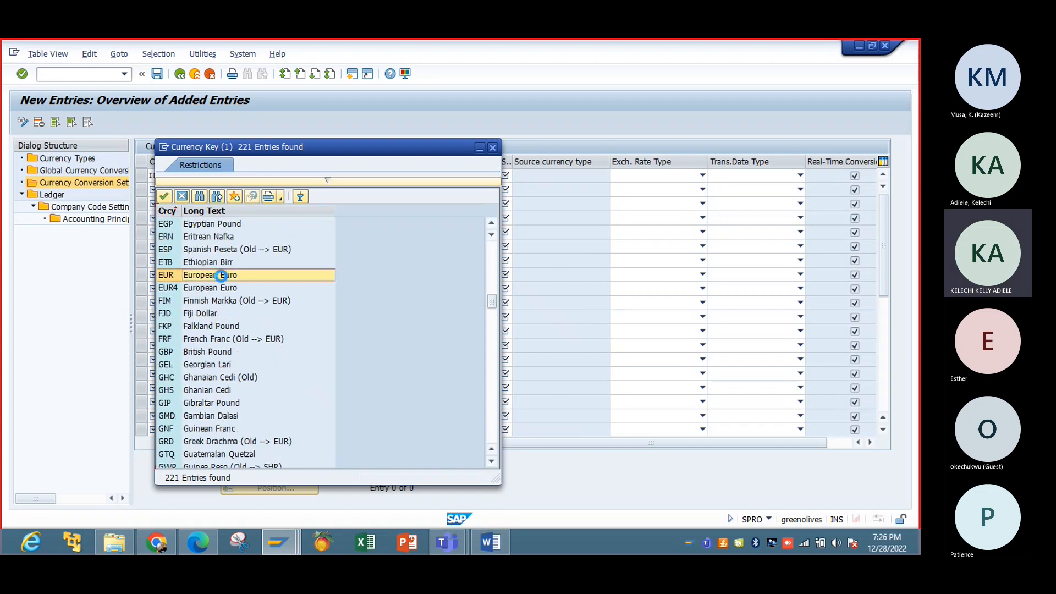
{"action": "double_click", "coordinate": [221, 275]}
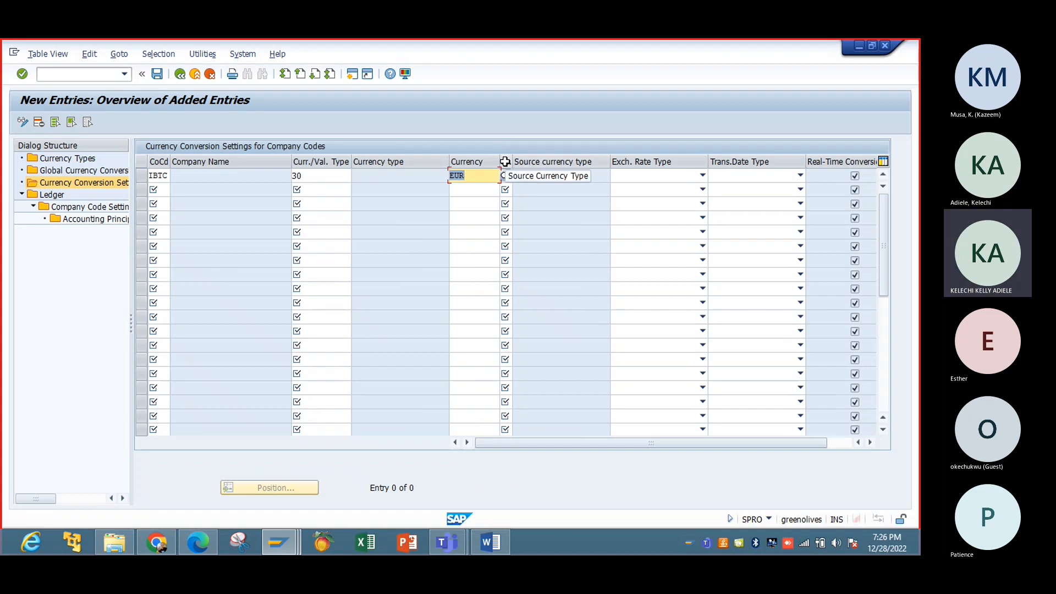
Step: Choose 10 Company Code Currency as the IBTC row's source currency type
{"action": "left_click", "coordinate": [508, 175]}
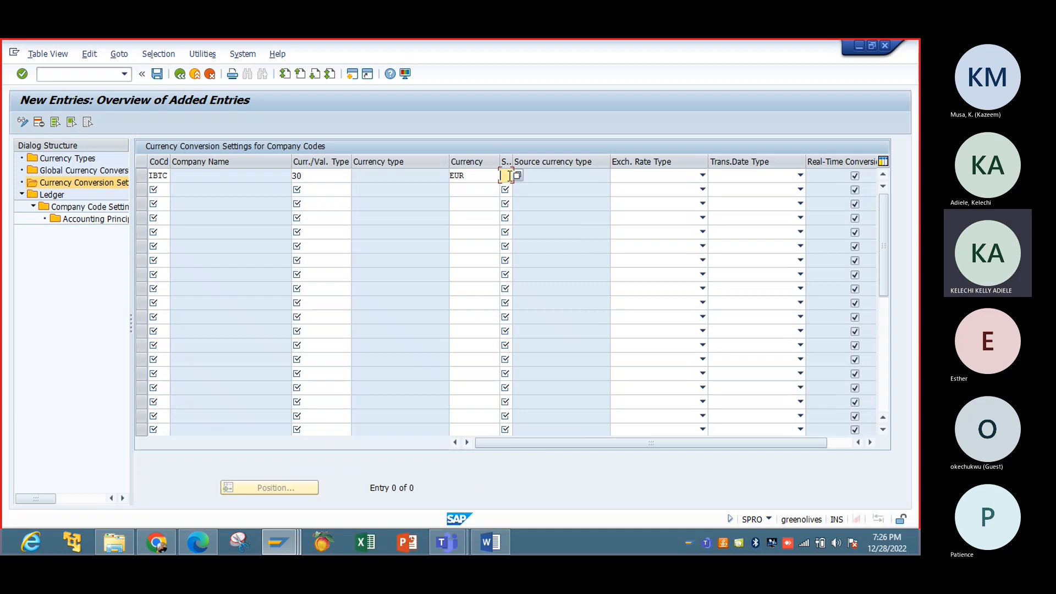
{"action": "left_click", "coordinate": [518, 175]}
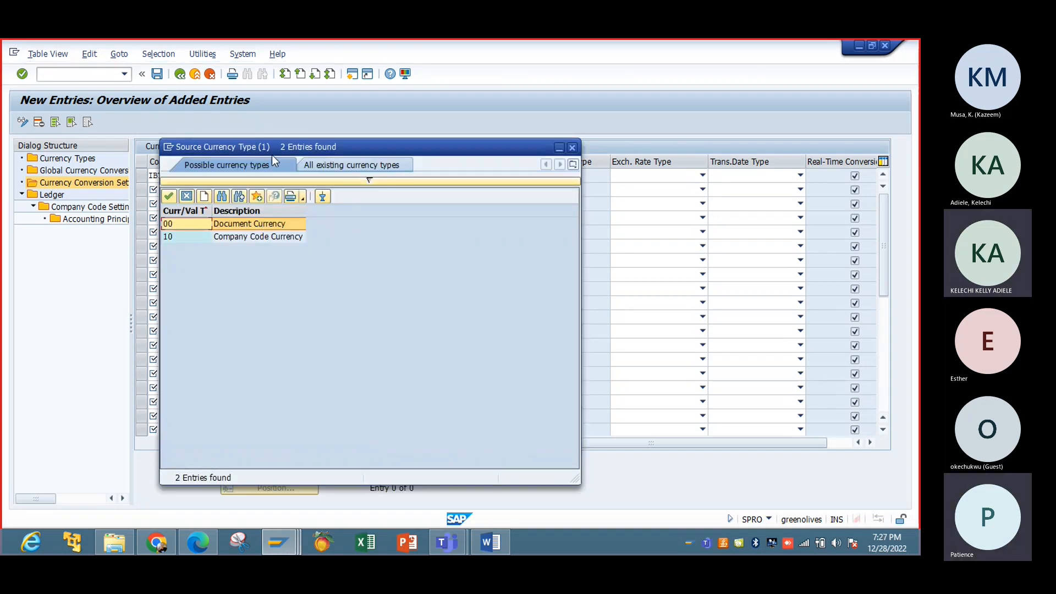
{"action": "left_click_drag", "start_coordinate": [273, 145], "coordinate": [557, 197]}
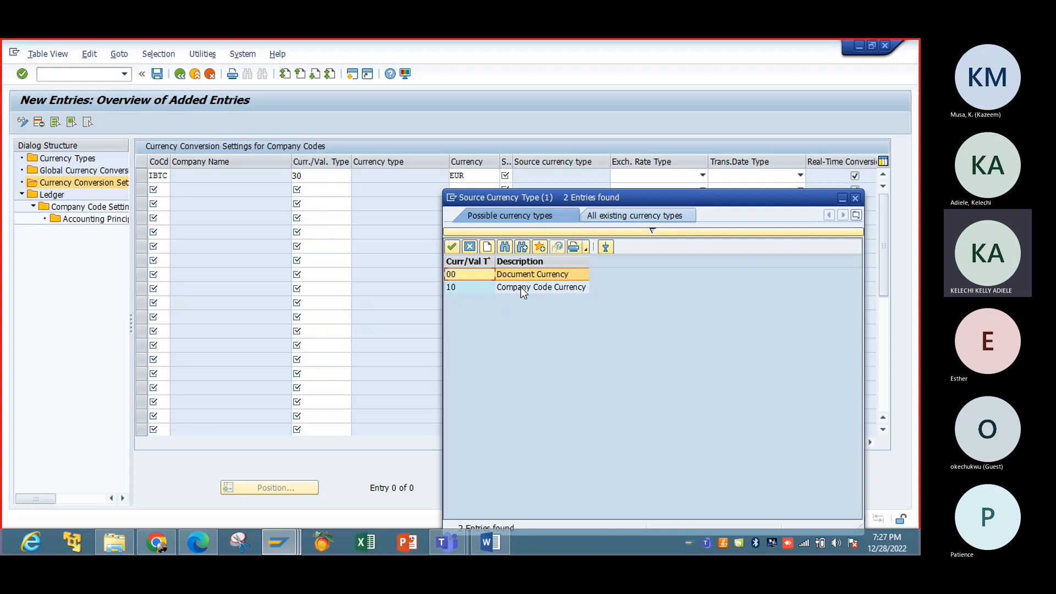
{"action": "double_click", "coordinate": [527, 287]}
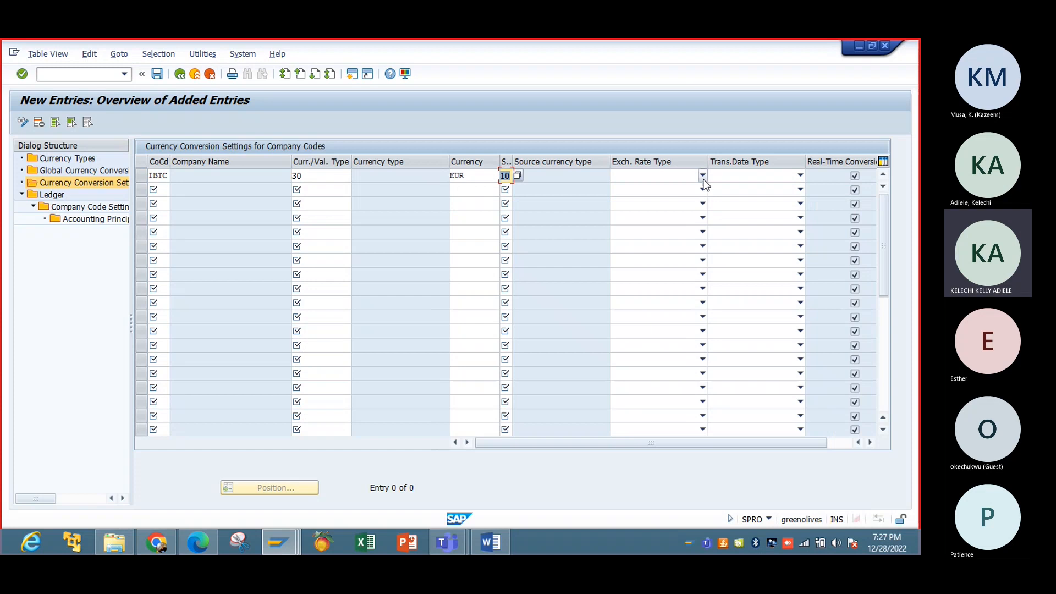
Step: Set the IBTC exchange rate type to M, standard translation at average rate
{"action": "left_click", "coordinate": [703, 177]}
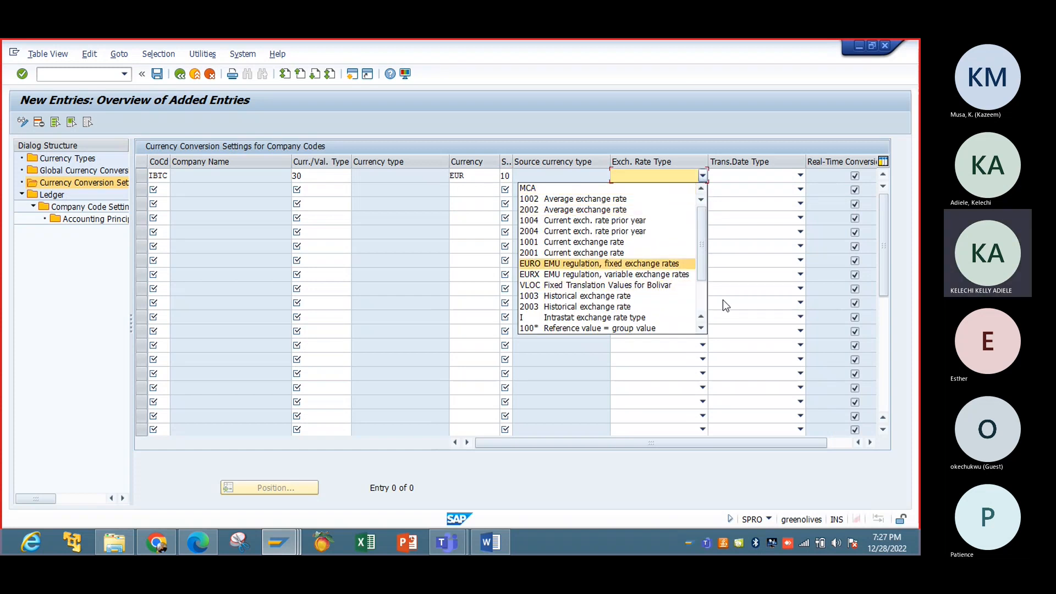
{"action": "scroll", "coordinate": [620, 289], "scroll_direction": "down", "scroll_amount": 2}
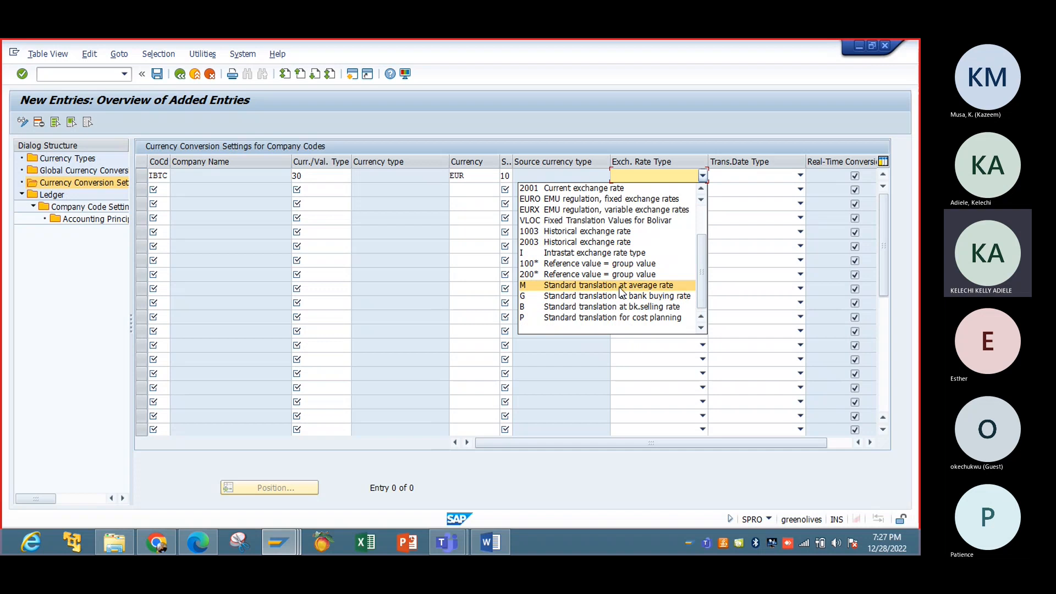
{"action": "double_click", "coordinate": [620, 286]}
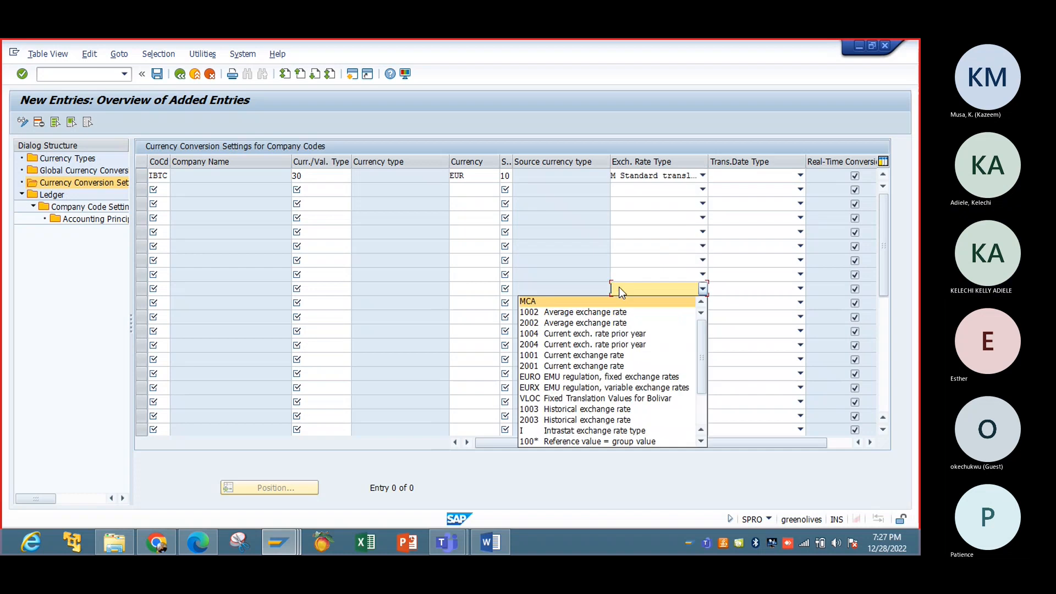
{"action": "left_click", "coordinate": [711, 177]}
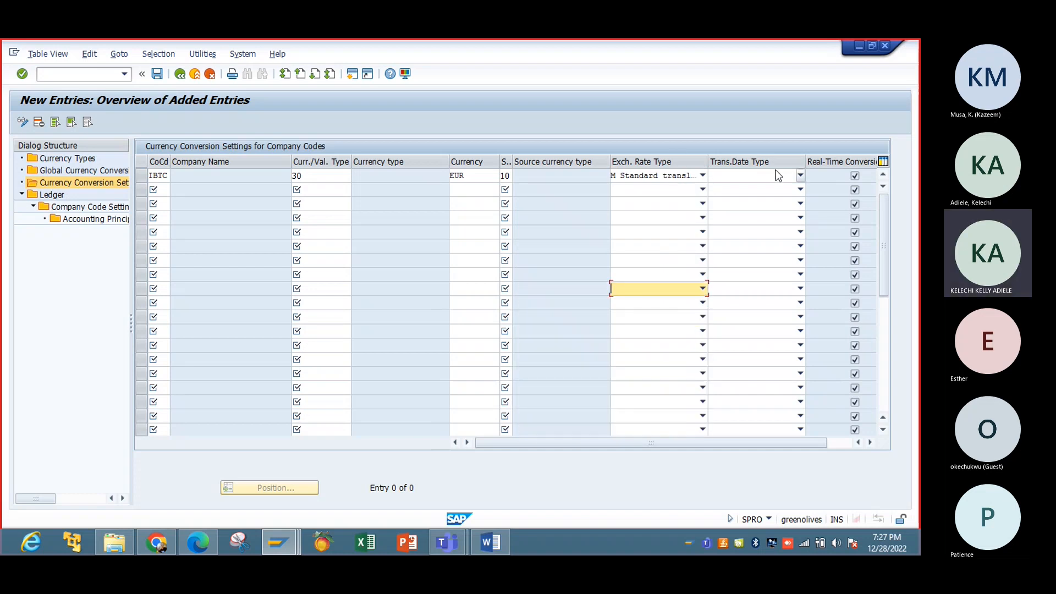
Step: Choose Translation date as the date type and confirm the IBTC row
{"action": "left_click", "coordinate": [800, 175]}
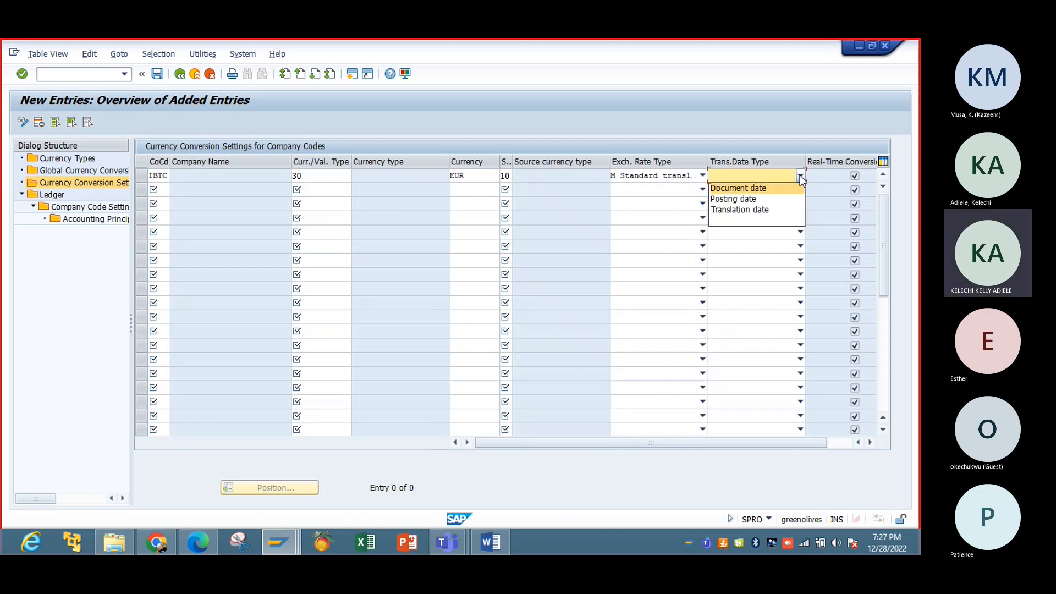
{"action": "left_click", "coordinate": [765, 210]}
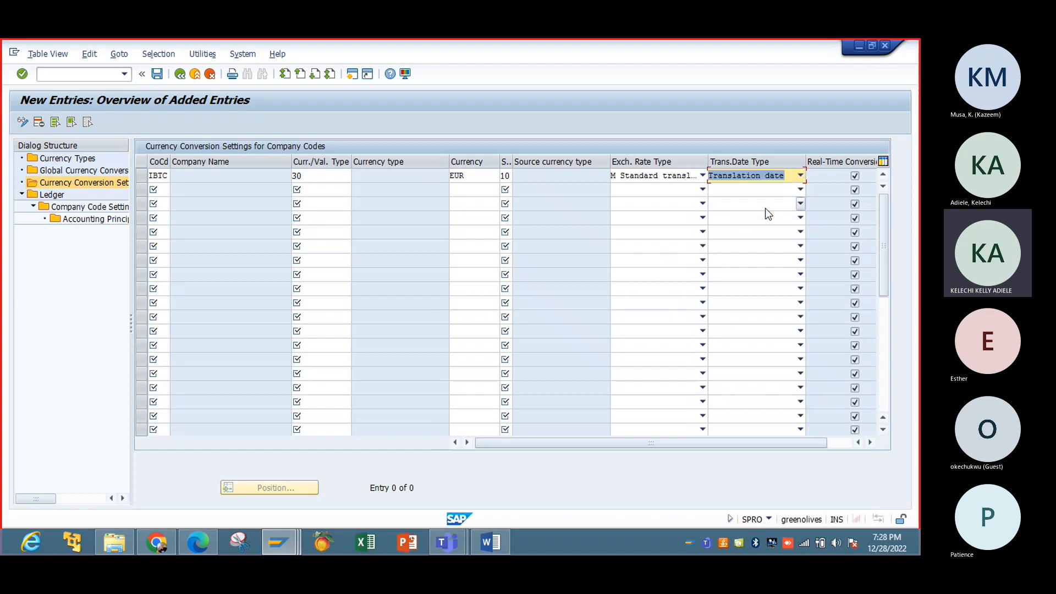
{"action": "left_click", "coordinate": [845, 441]}
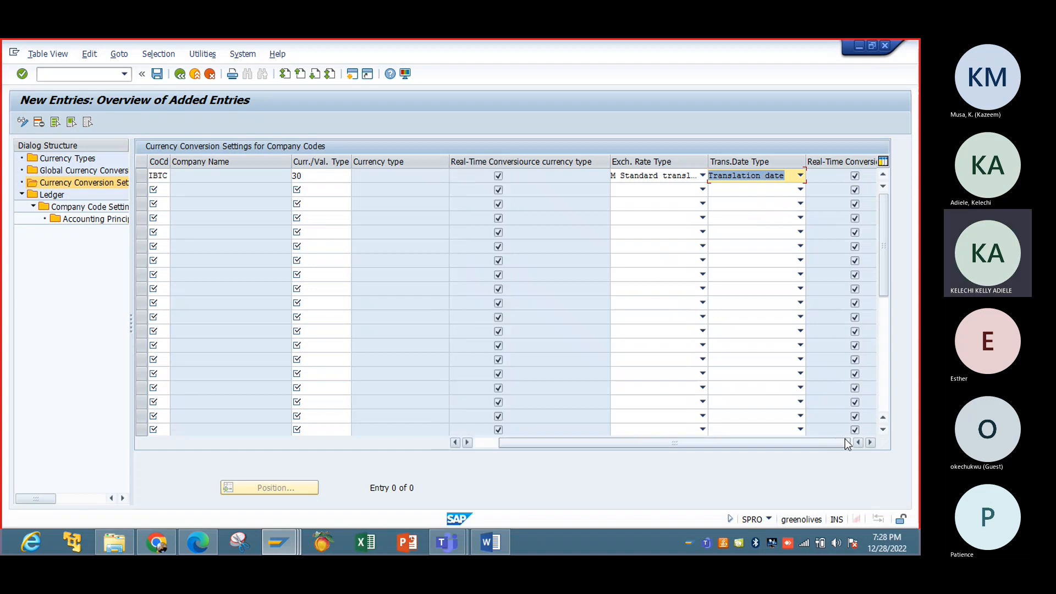
{"action": "left_click", "coordinate": [483, 443]}
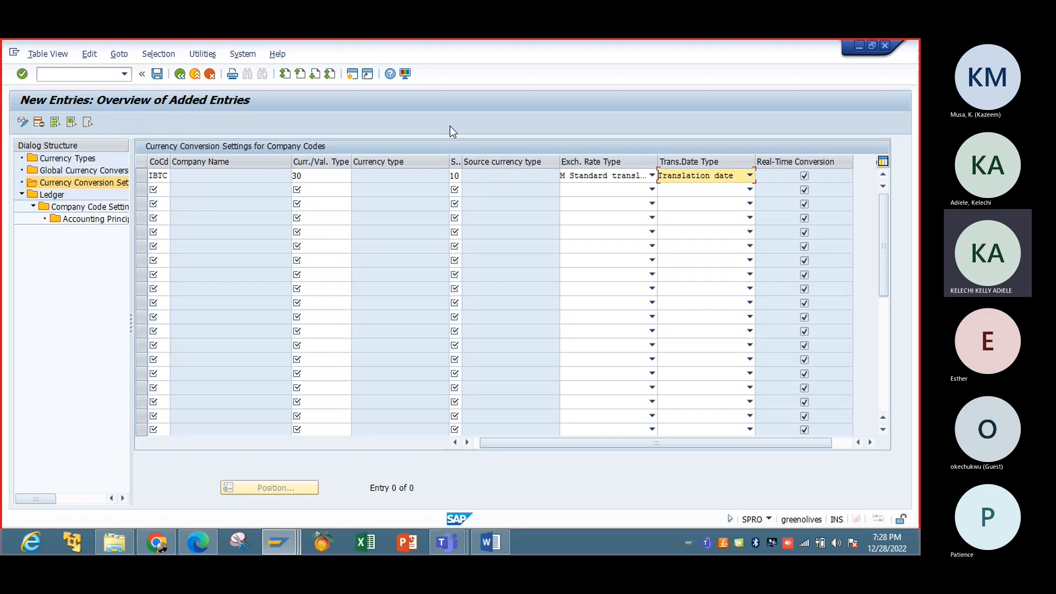
{"action": "key", "text": "Return"}
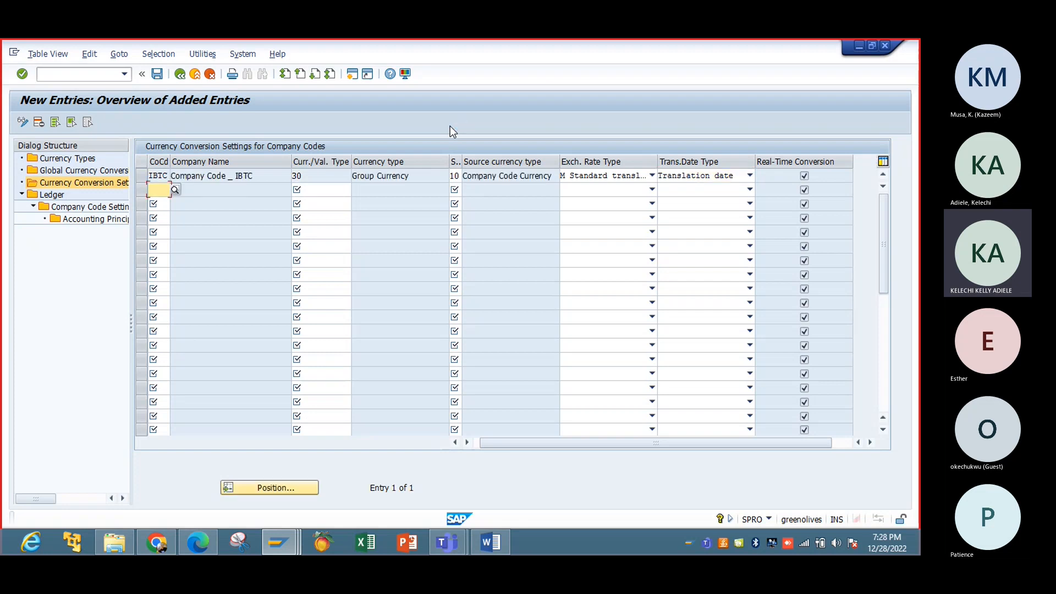
Step: Save the settings and create a new request described 'Settings for Currency Conversion'
{"action": "left_click", "coordinate": [158, 75]}
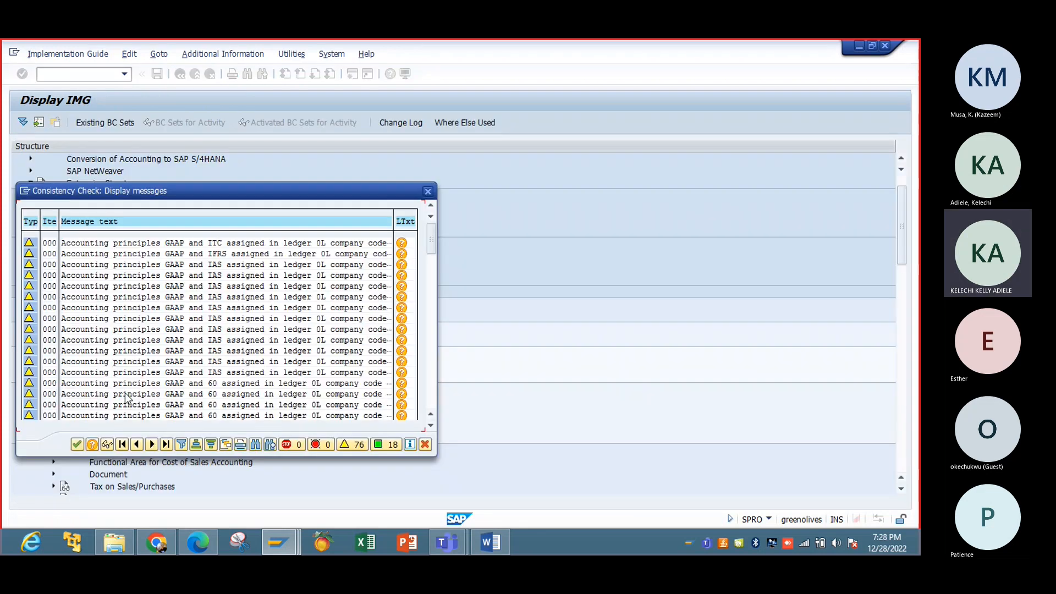
{"action": "left_click", "coordinate": [72, 446]}
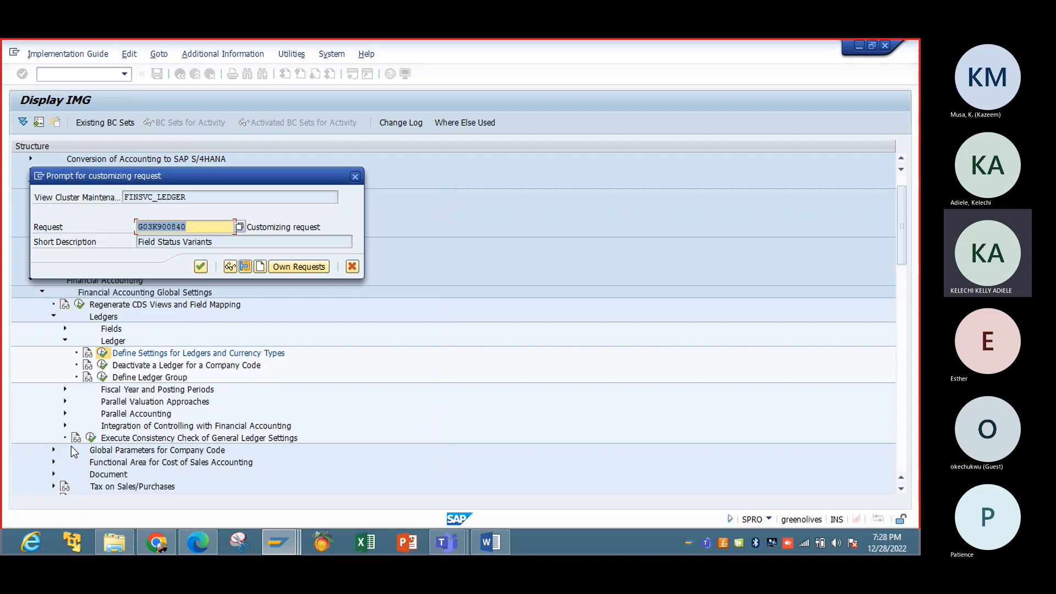
{"action": "left_click", "coordinate": [260, 267]}
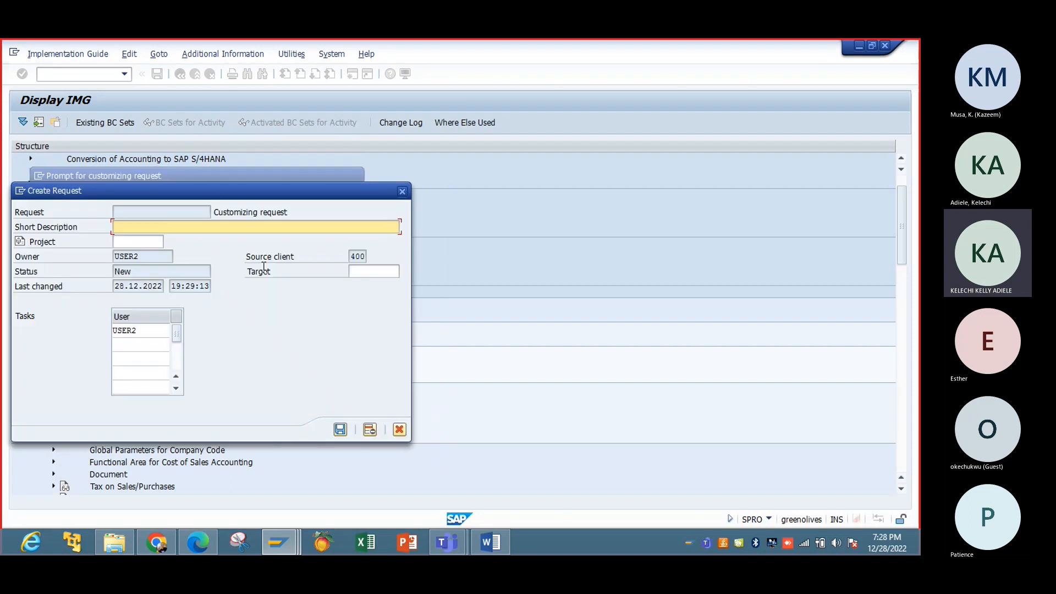
{"action": "left_click_drag", "start_coordinate": [220, 191], "coordinate": [533, 155]}
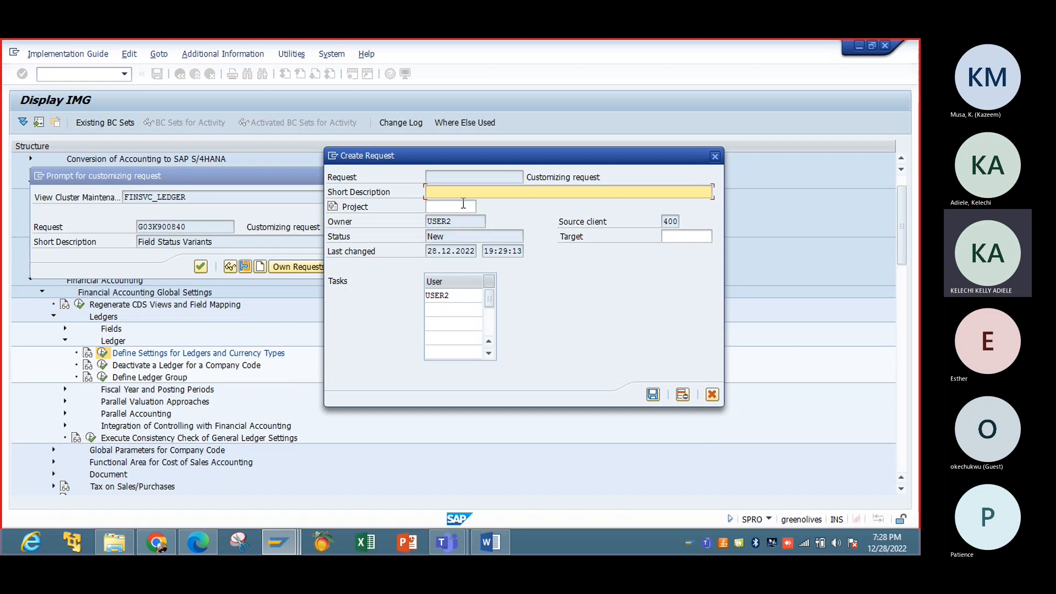
{"action": "type", "text": "Settings for Currency Conversion"}
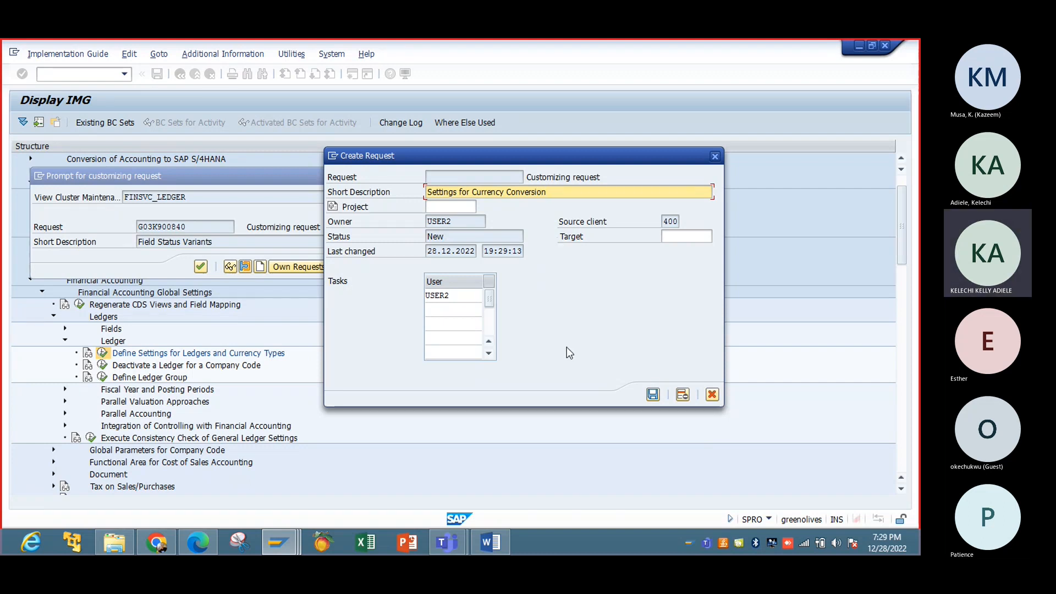
{"action": "left_click", "coordinate": [653, 395]}
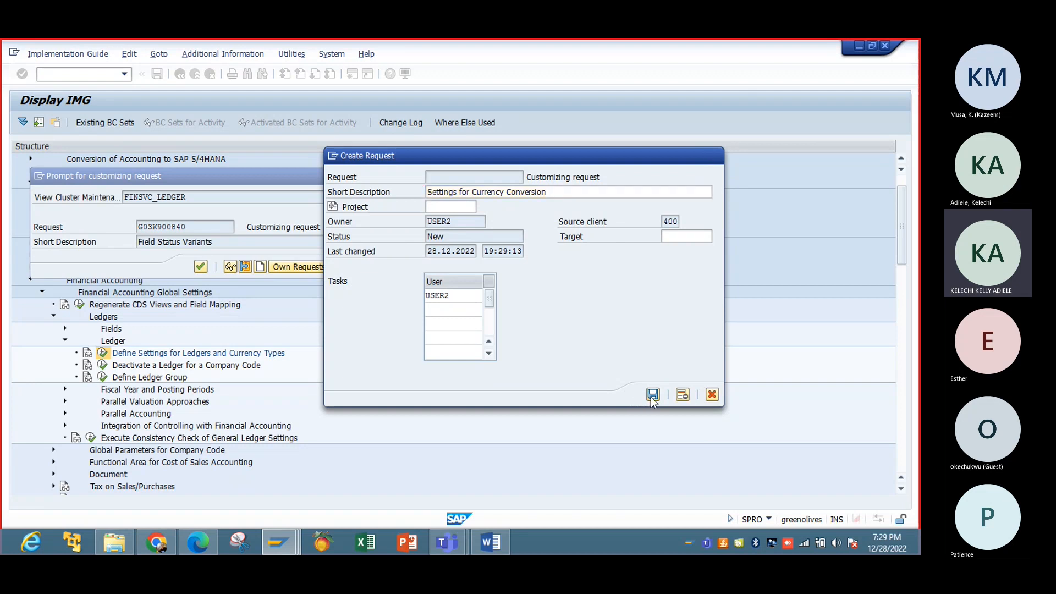
Step: Confirm the new customizing request to store the IBTC conversion entry
{"action": "left_click", "coordinate": [200, 267]}
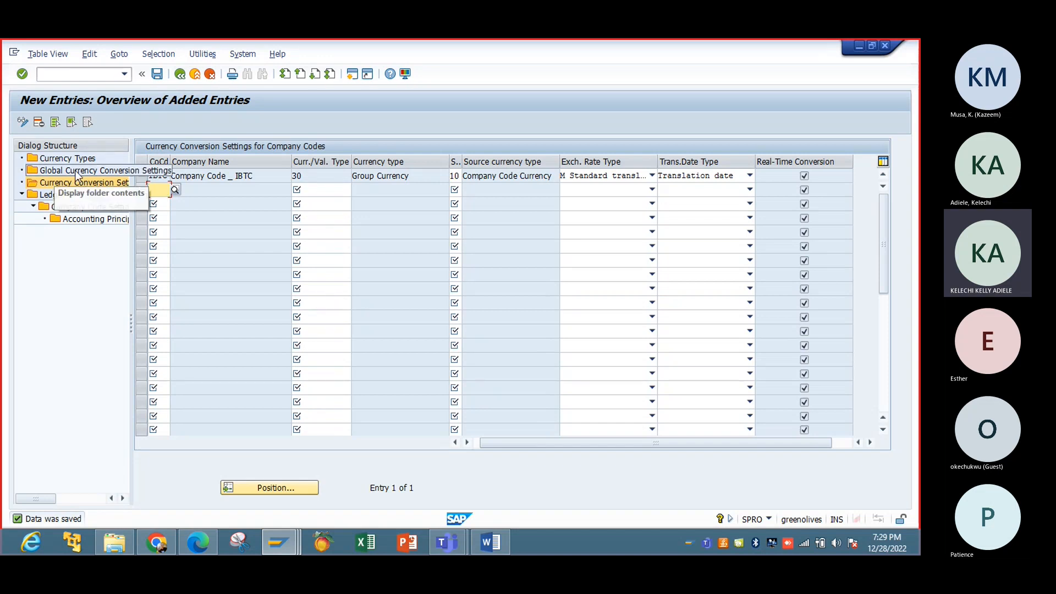
Step: Open the ledger list and select the NG Non-Leading Ledger row for copying
{"action": "double_click", "coordinate": [53, 196]}
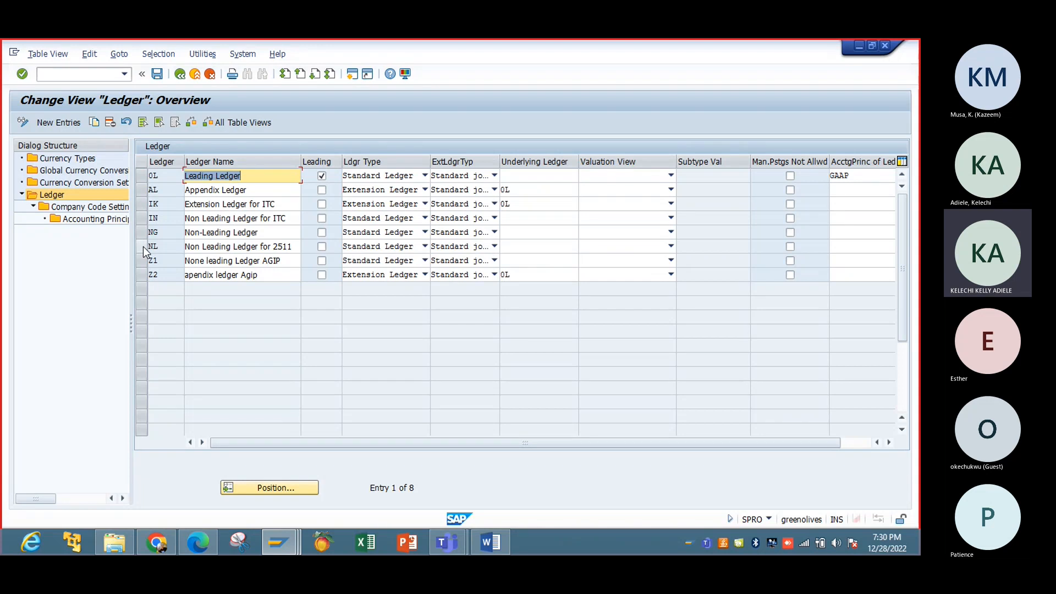
{"action": "left_click", "coordinate": [71, 123]}
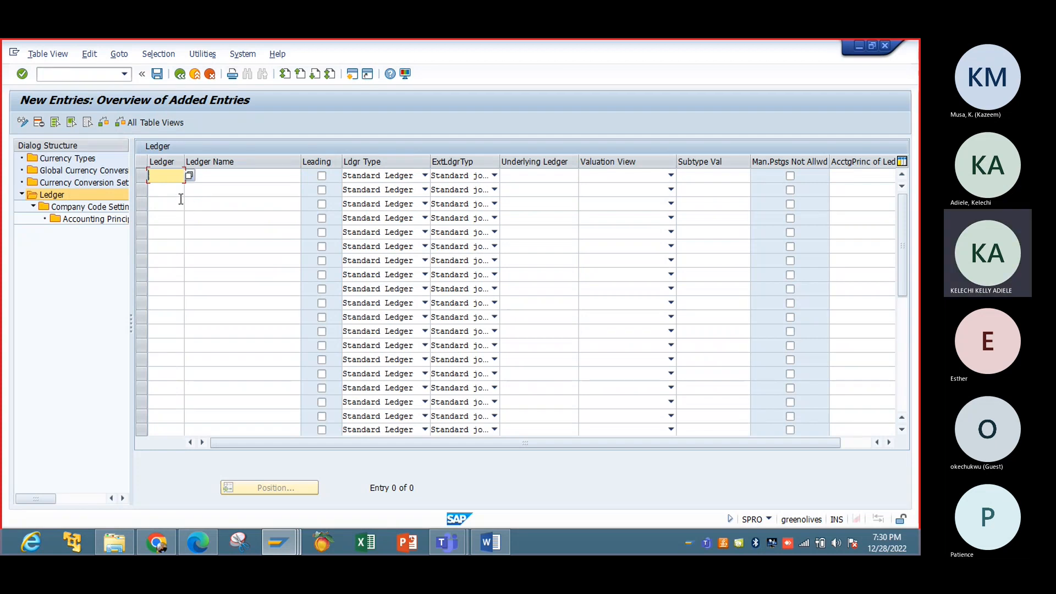
{"action": "left_click", "coordinate": [181, 75]}
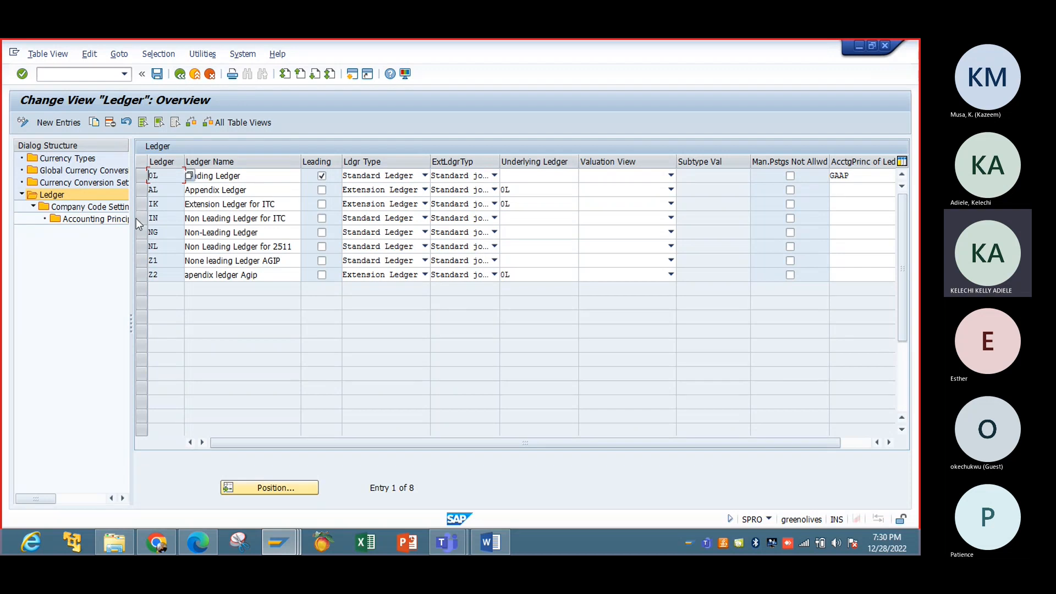
{"action": "left_click", "coordinate": [139, 232]}
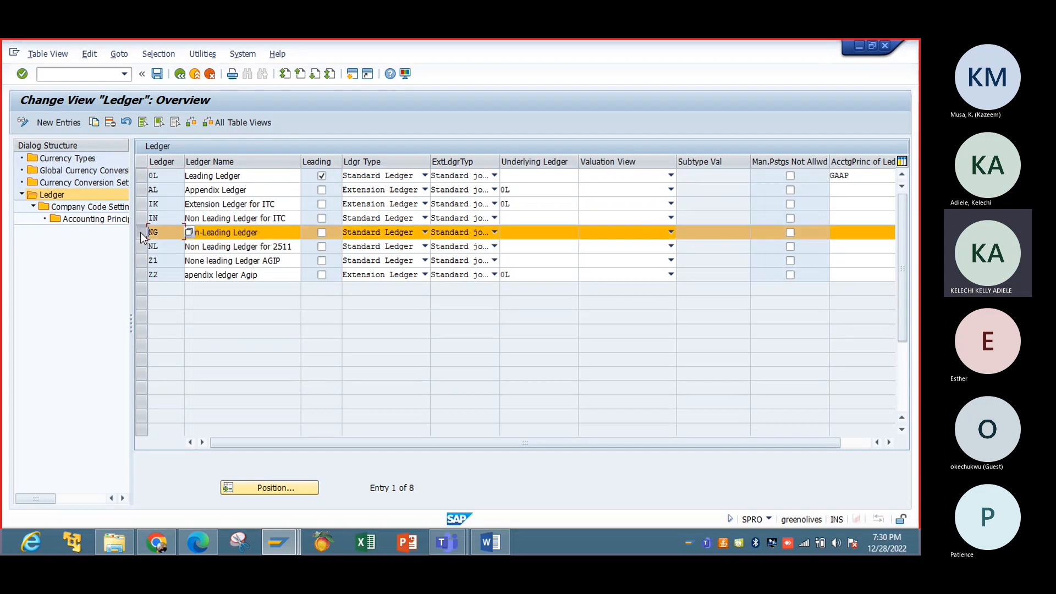
{"action": "left_click", "coordinate": [94, 123]}
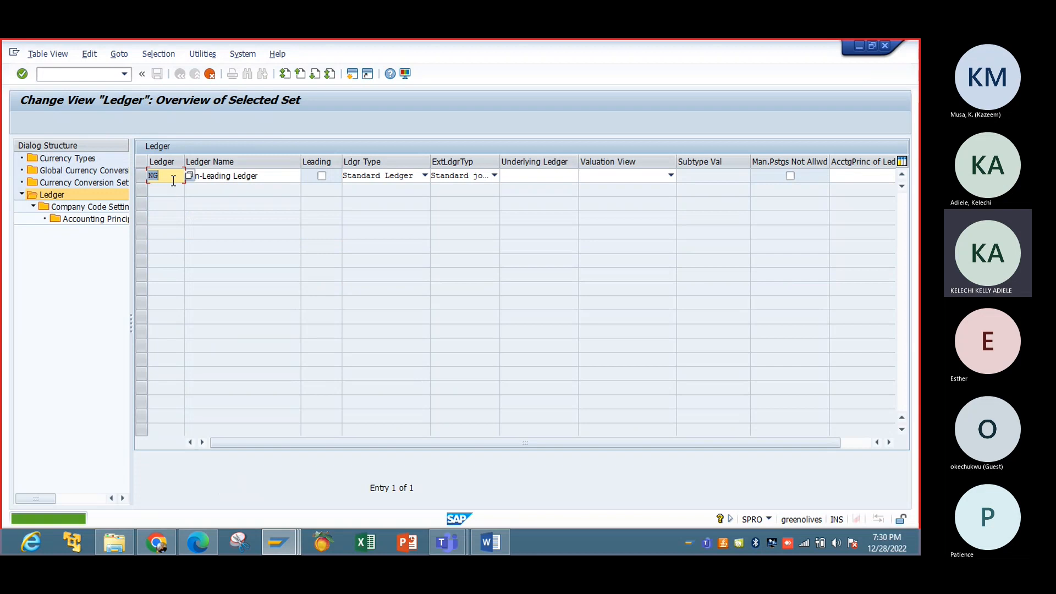
Step: Change the copied ledger's key to IB and submit the entry
{"action": "key", "text": "BackSpace"}
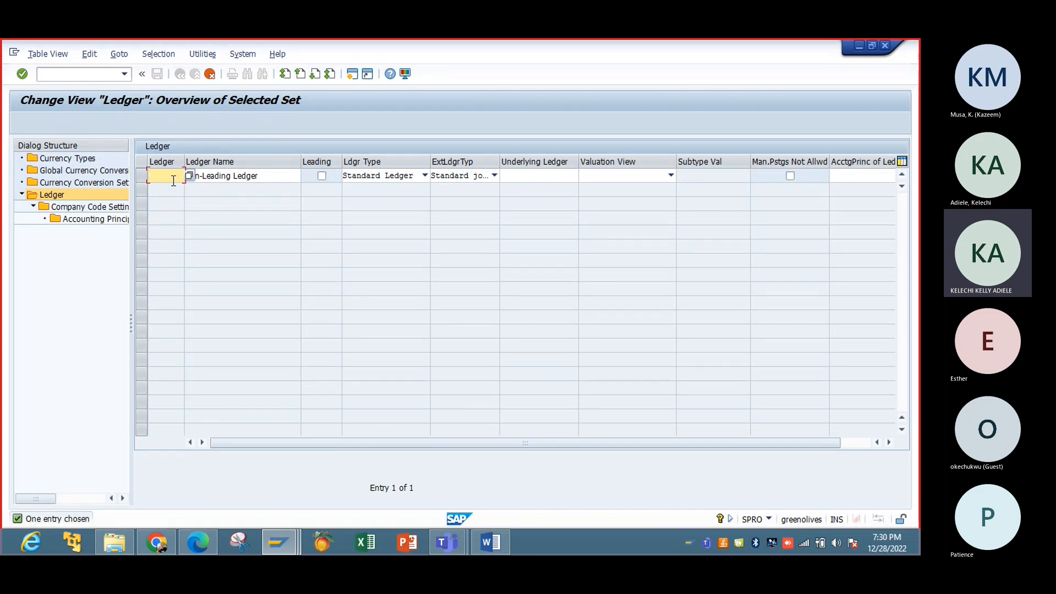
{"action": "type", "text": "N"}
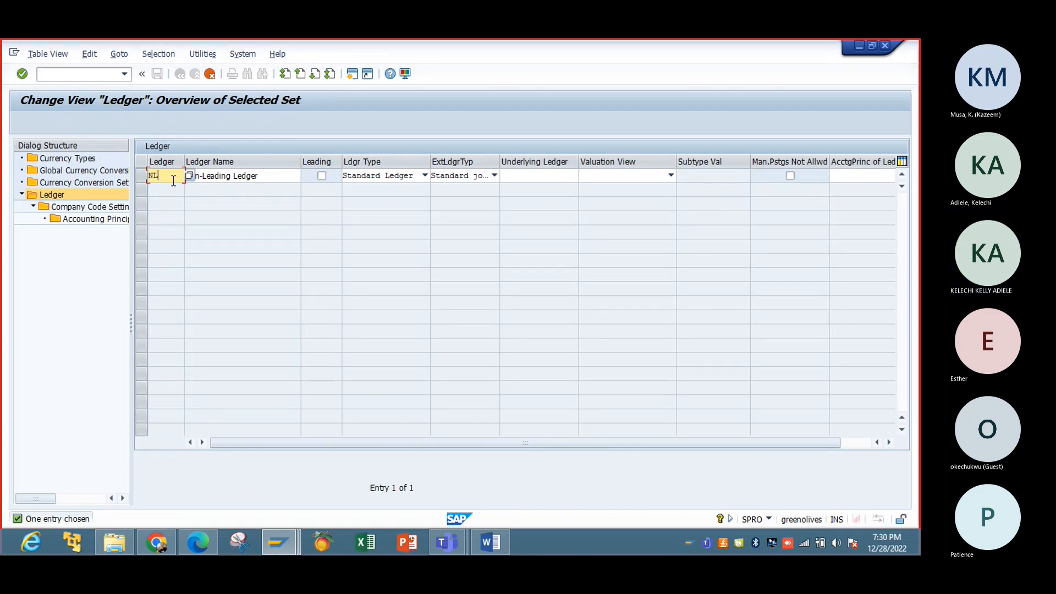
{"action": "key", "text": "BackSpace"}
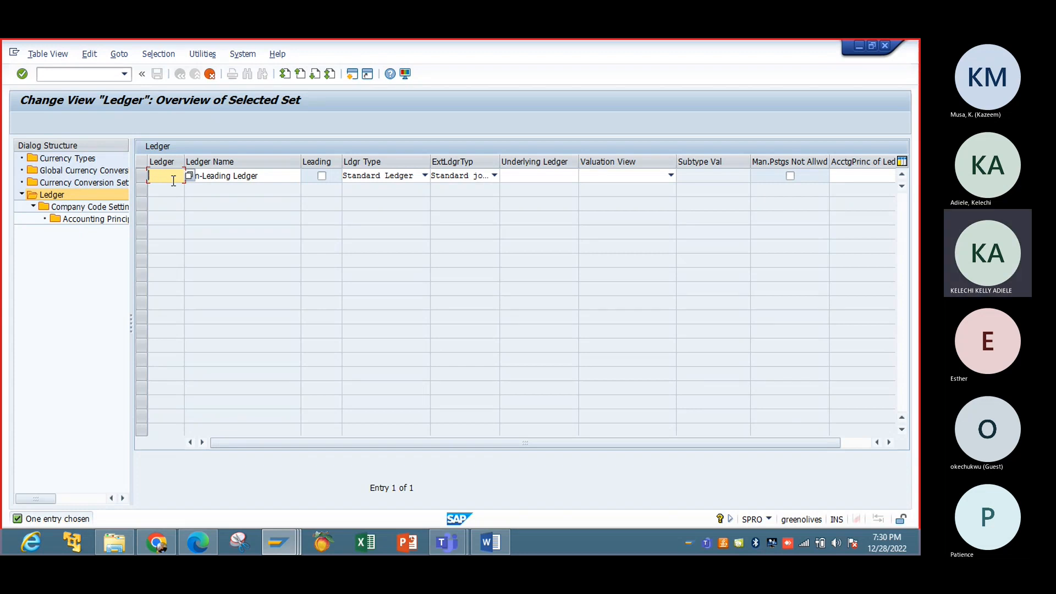
{"action": "type", "text": "I"}
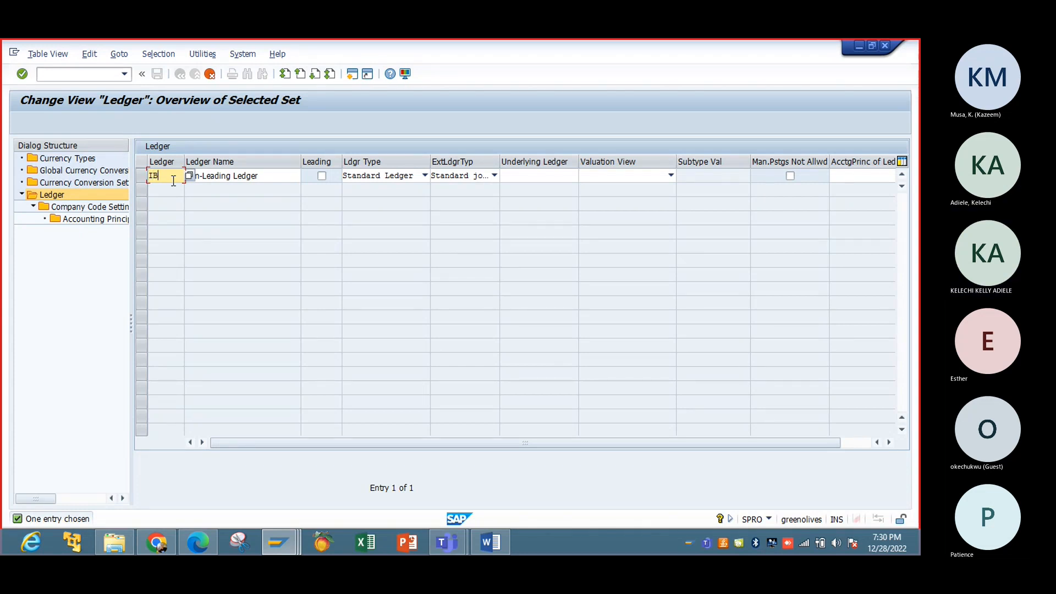
{"action": "type", "text": "B"}
{"action": "key", "text": "Tab"}
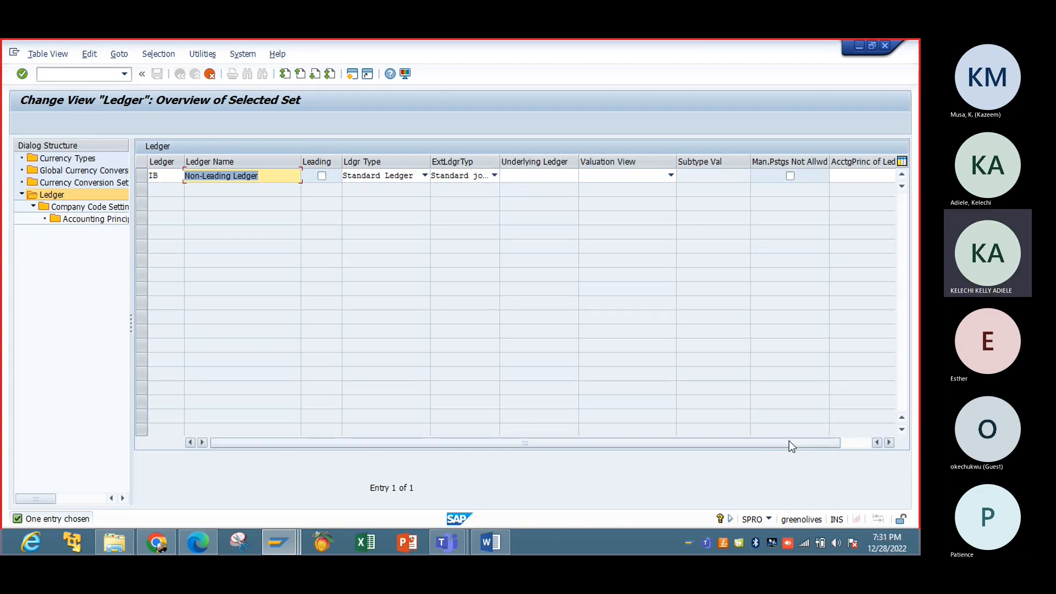
{"action": "left_click_drag", "start_coordinate": [789, 441], "coordinate": [754, 464]}
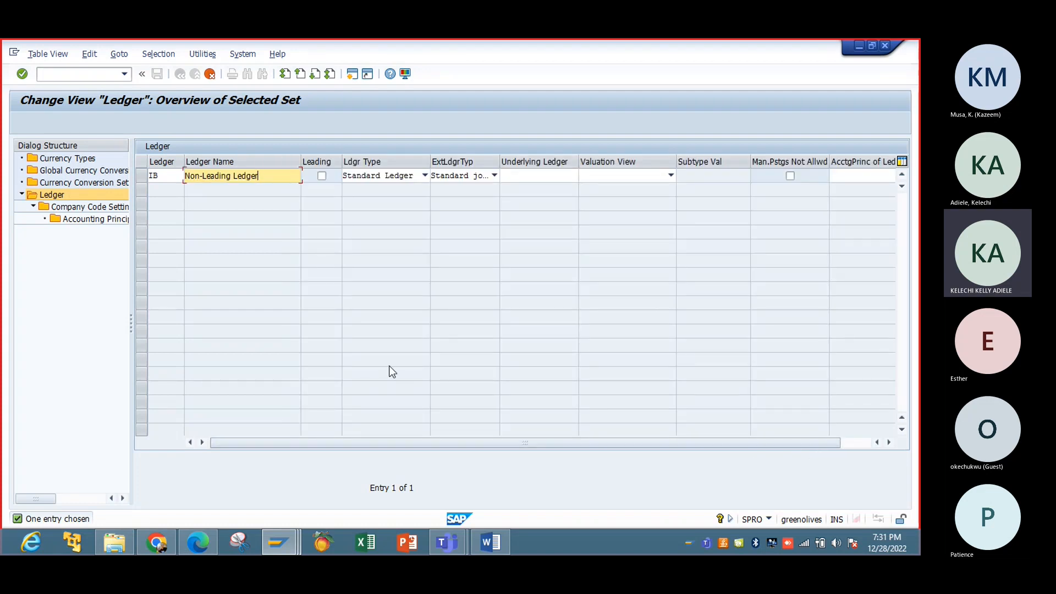
{"action": "key", "text": "Return"}
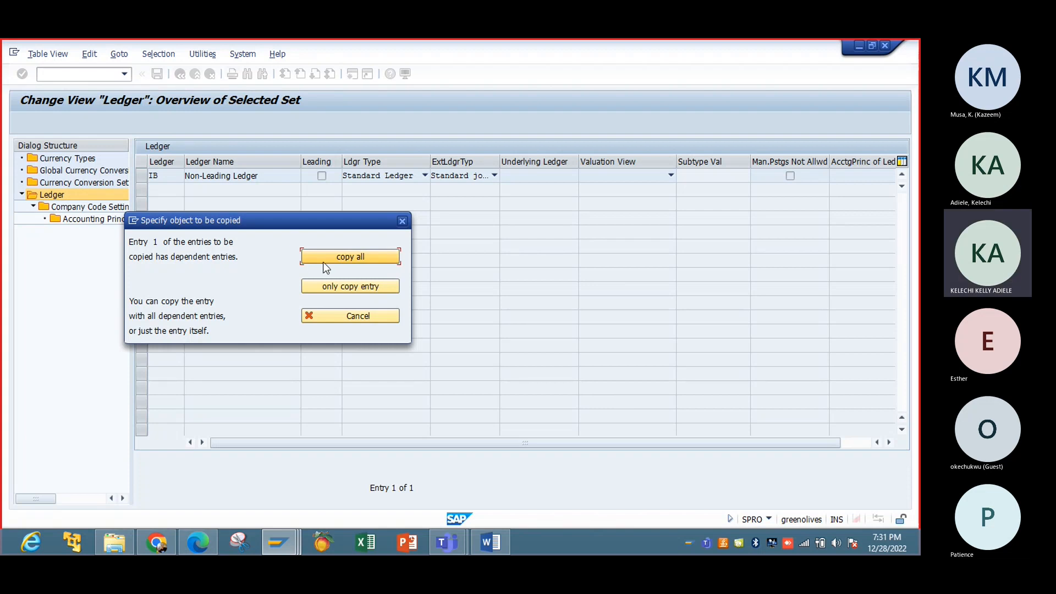
Step: Copy only the IB ledger entry, save it, and acknowledge the ledger group IB notice
{"action": "left_click", "coordinate": [358, 286]}
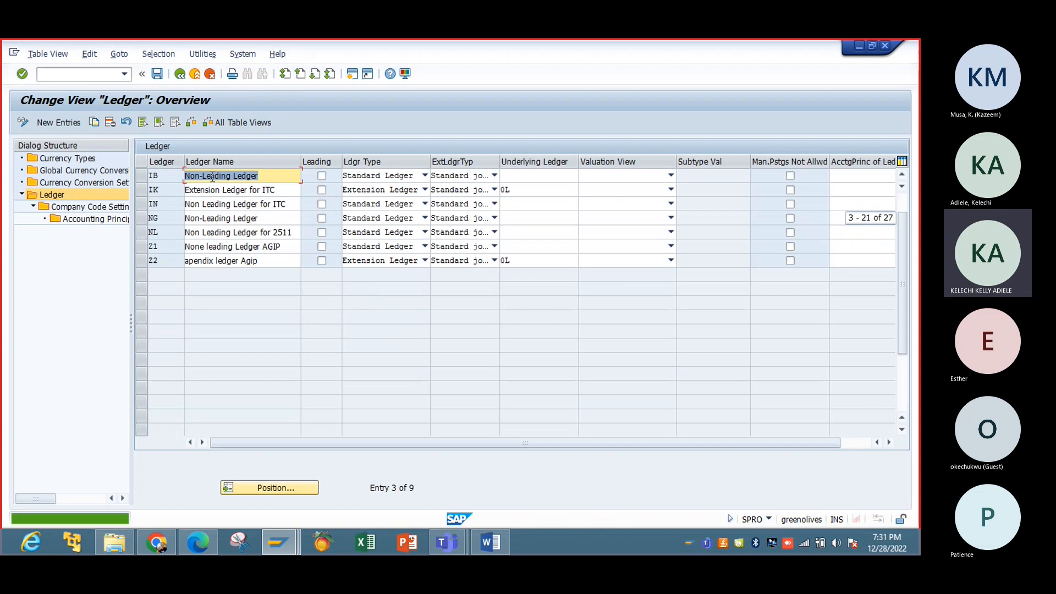
{"action": "left_click", "coordinate": [157, 76]}
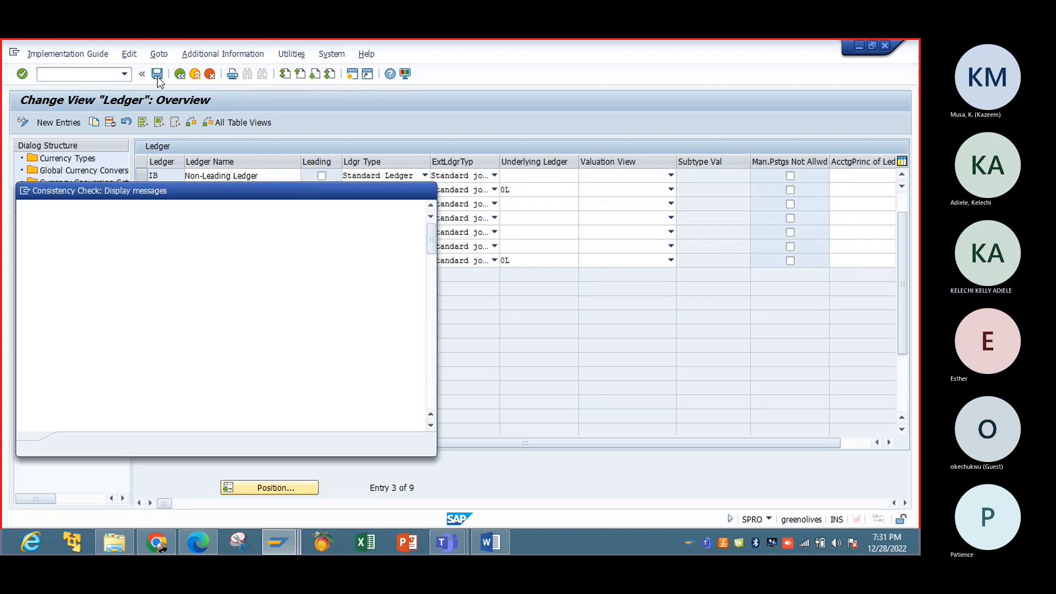
{"action": "left_click", "coordinate": [77, 448]}
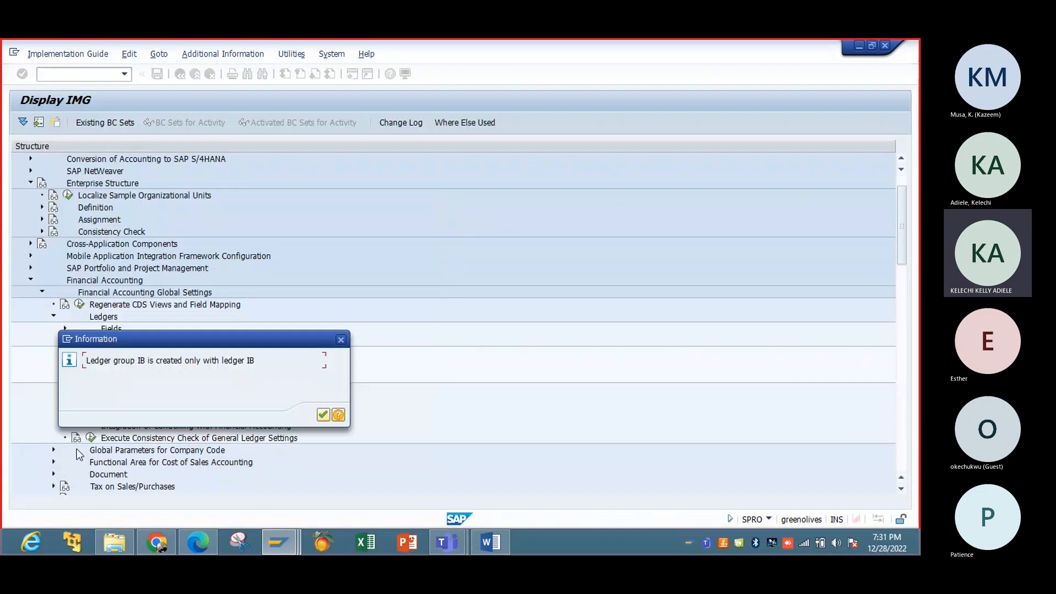
{"action": "left_click", "coordinate": [322, 415]}
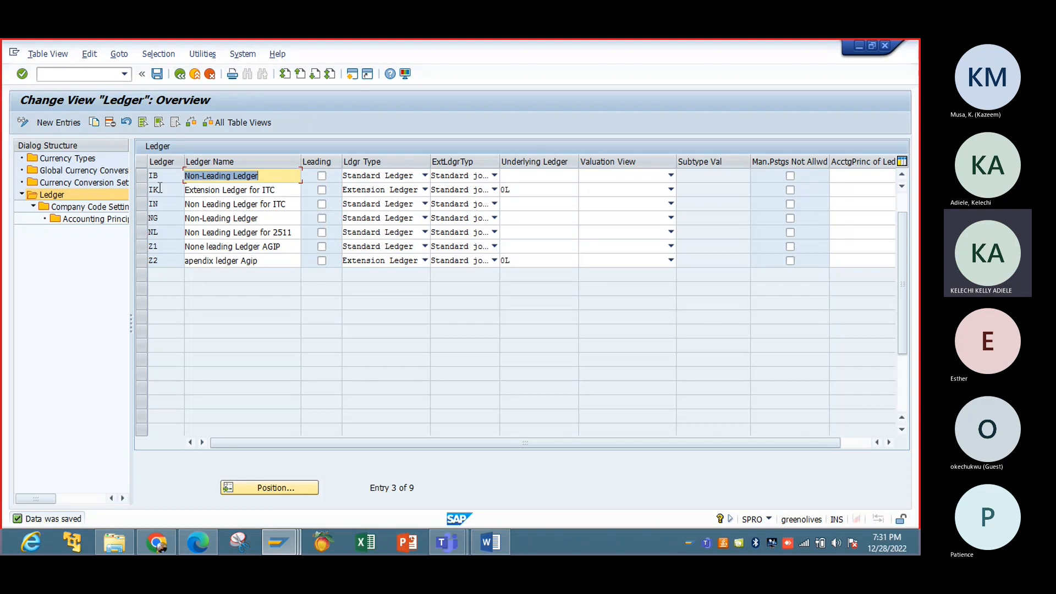
{"action": "left_click", "coordinate": [261, 177]}
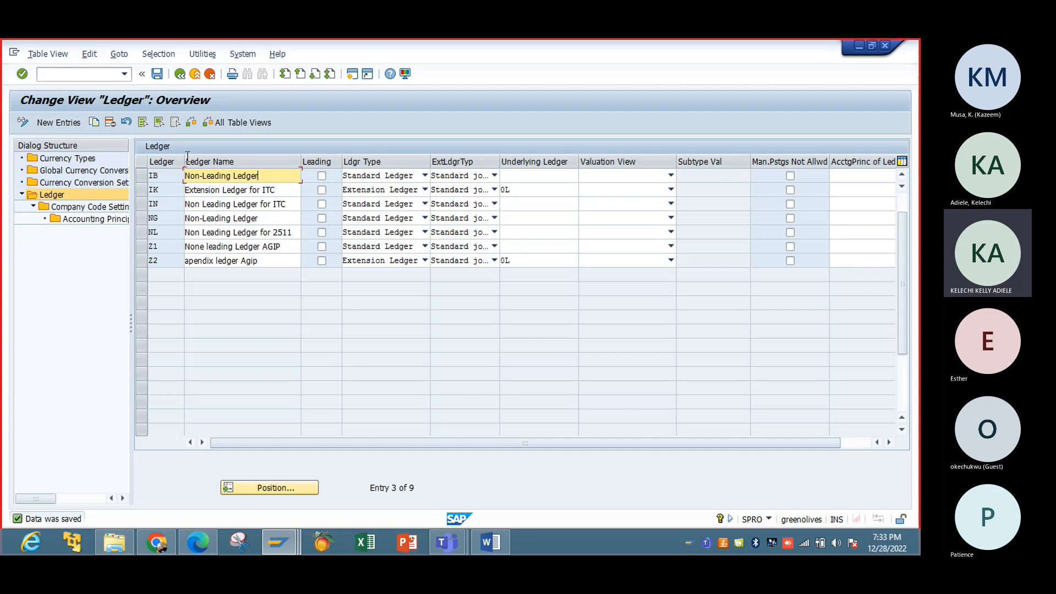
Step: Save the ledger table, dismiss the popups, and reopen Define Settings for Ledgers and Currency Types
{"action": "left_click", "coordinate": [158, 75]}
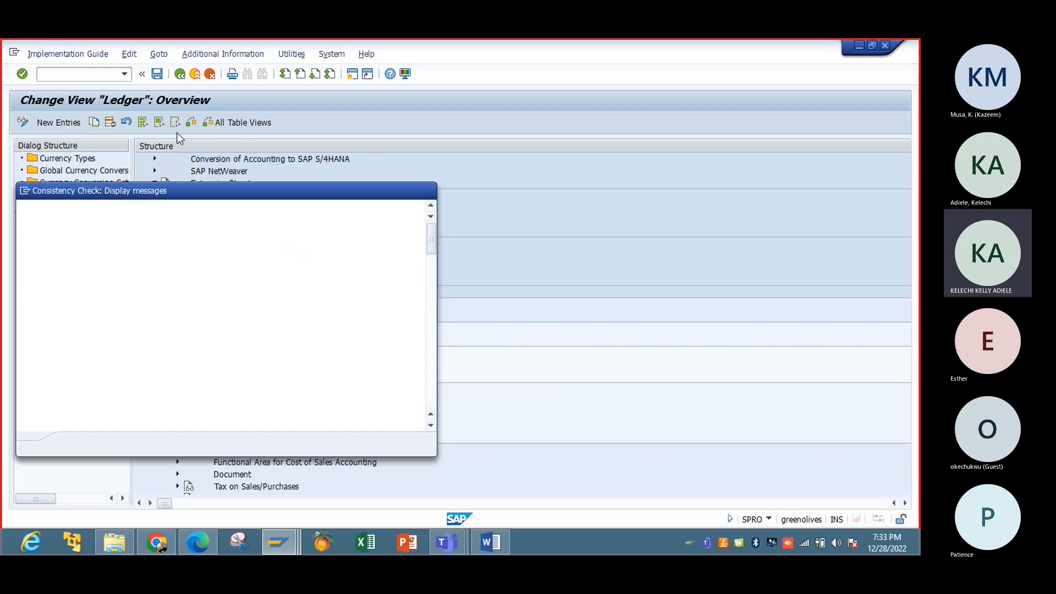
{"action": "left_click", "coordinate": [430, 191]}
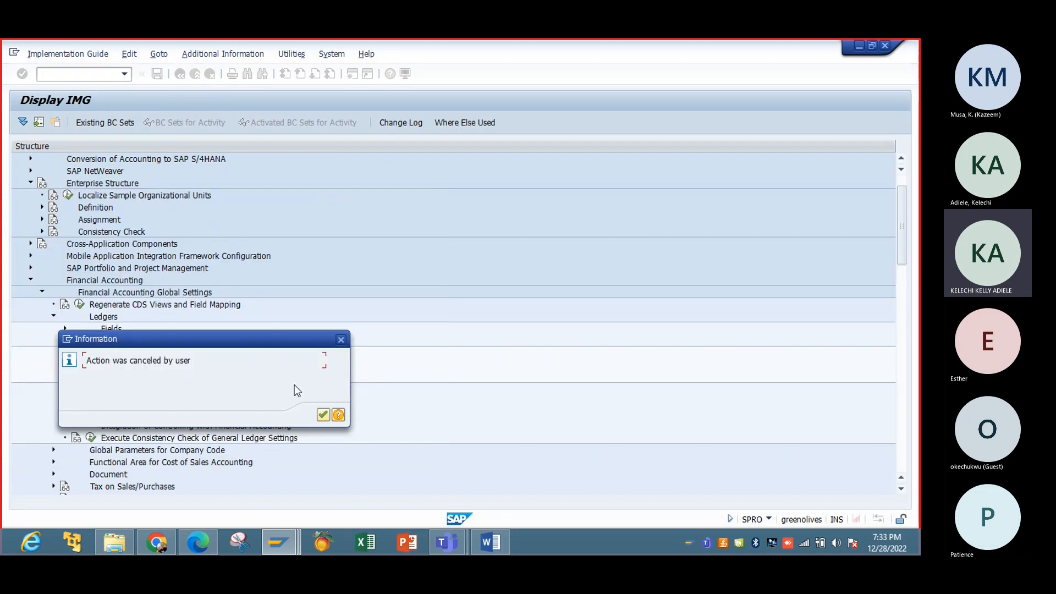
{"action": "left_click", "coordinate": [323, 415]}
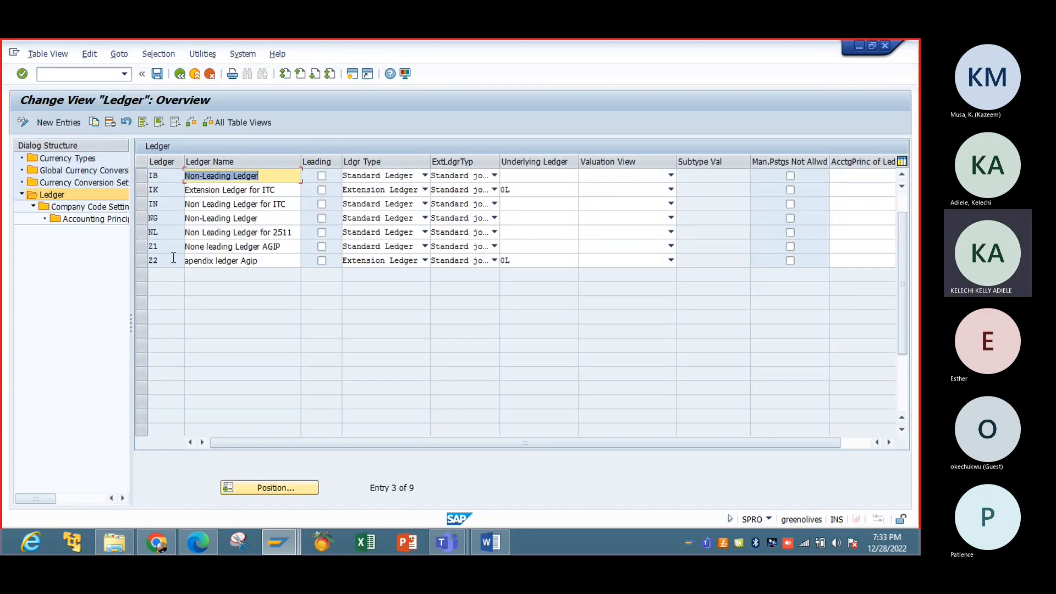
{"action": "left_click", "coordinate": [59, 197]}
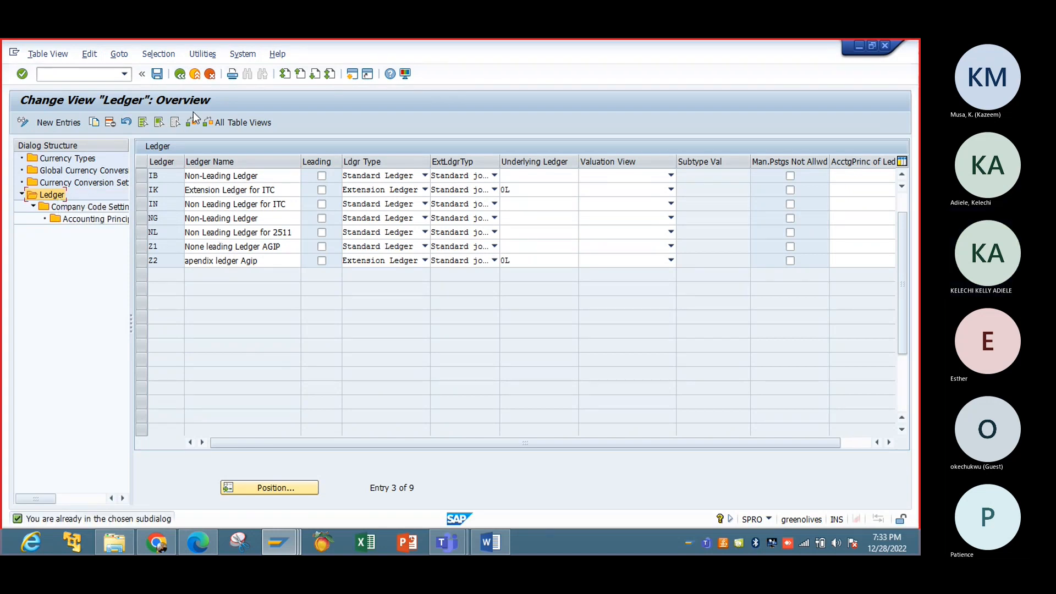
{"action": "left_click", "coordinate": [181, 76]}
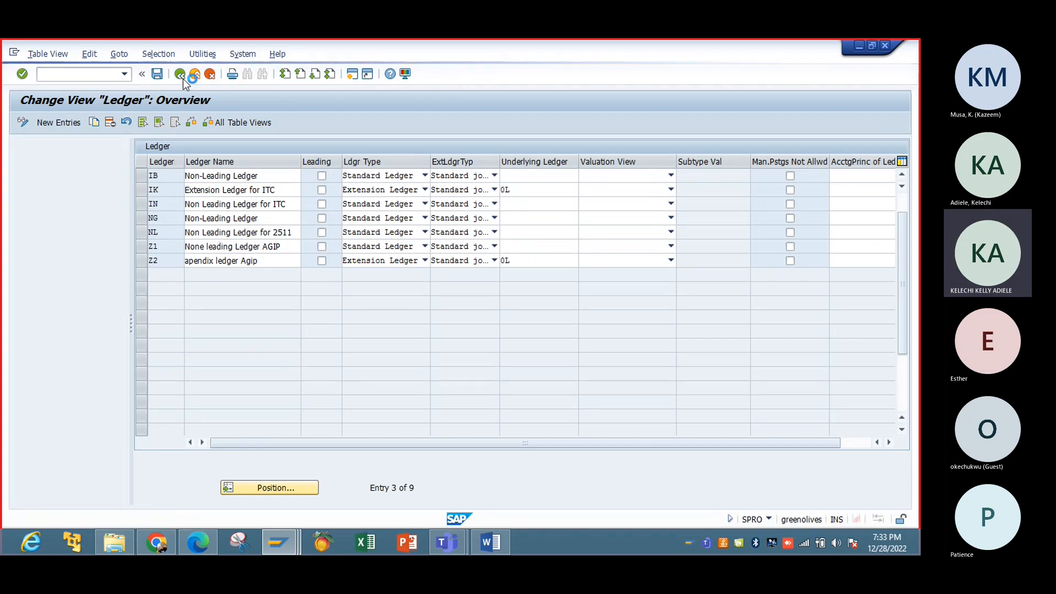
{"action": "left_click", "coordinate": [103, 353]}
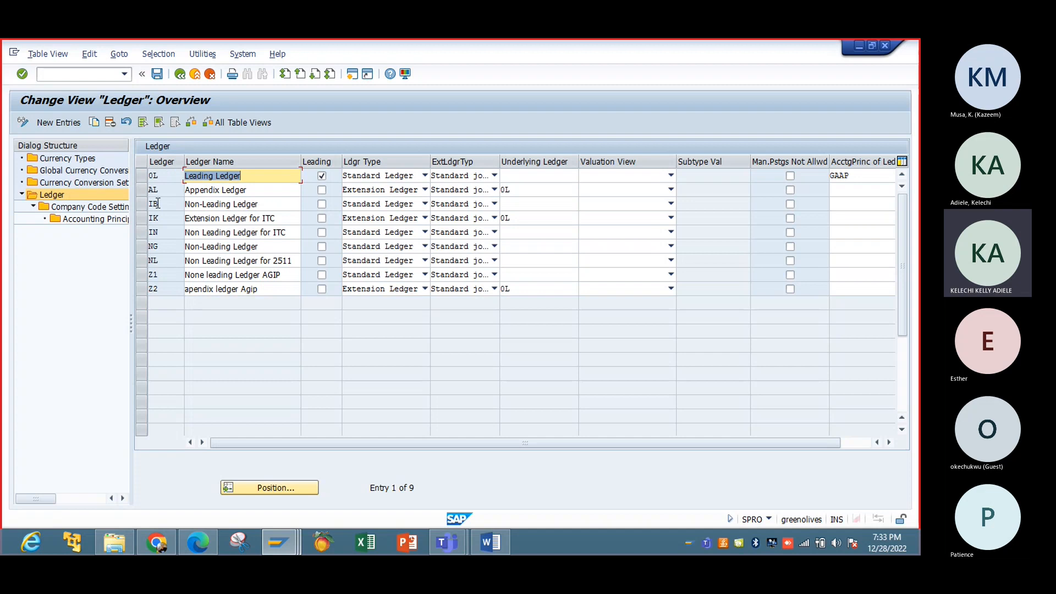
Step: Delete GAAP from ledger 0L's accounting principle in Company Code Settings and save
{"action": "left_click", "coordinate": [110, 207]}
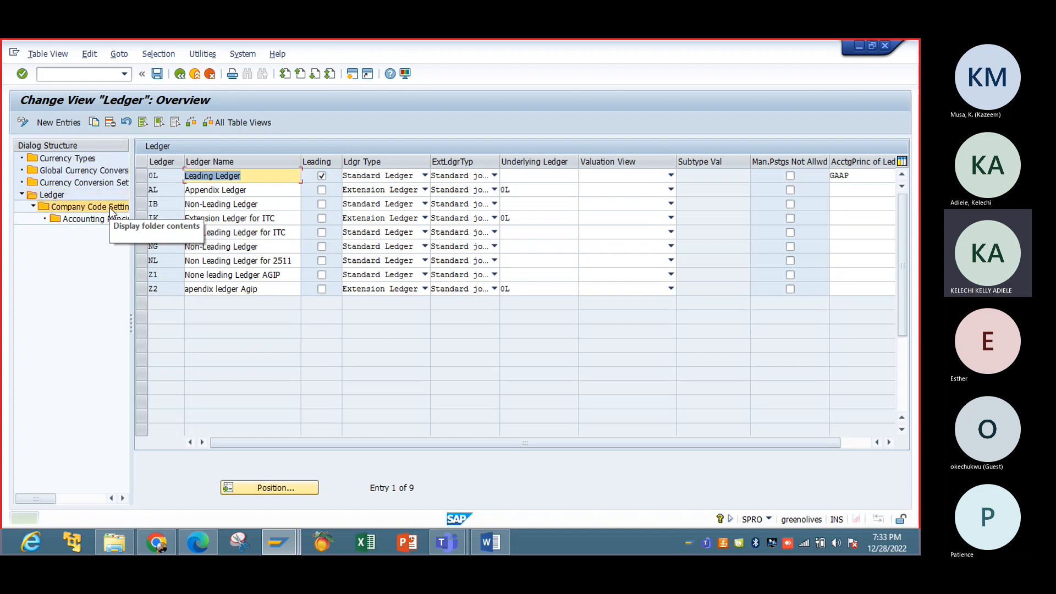
{"action": "left_click", "coordinate": [143, 174]}
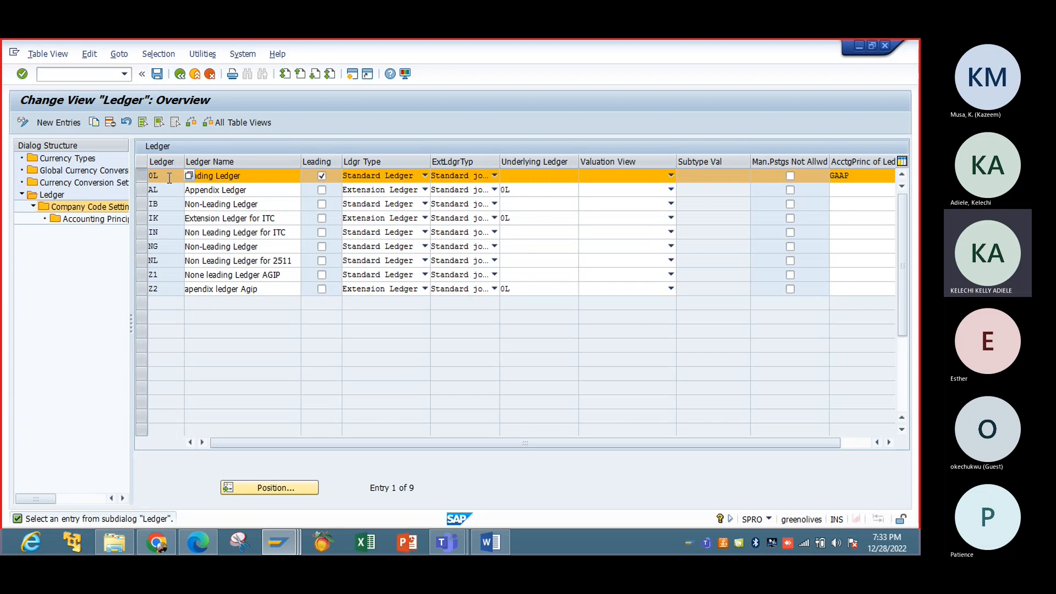
{"action": "left_click", "coordinate": [856, 179]}
{"action": "key", "text": "BackSpace"}
{"action": "key", "text": "BackSpace"}
{"action": "key", "text": "BackSpace"}
{"action": "key", "text": "BackSpace"}
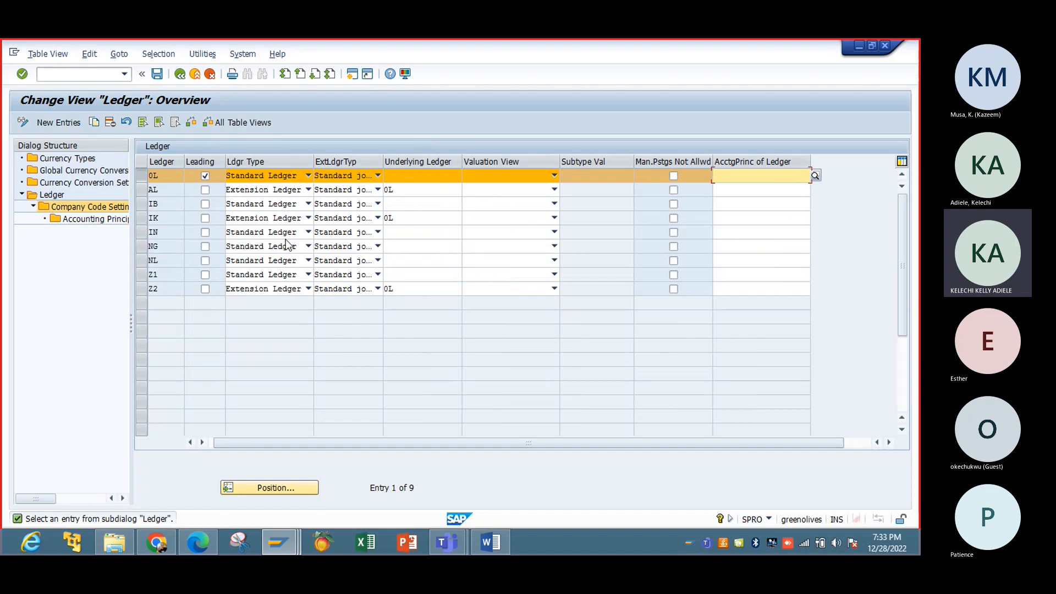
{"action": "left_click", "coordinate": [157, 74]}
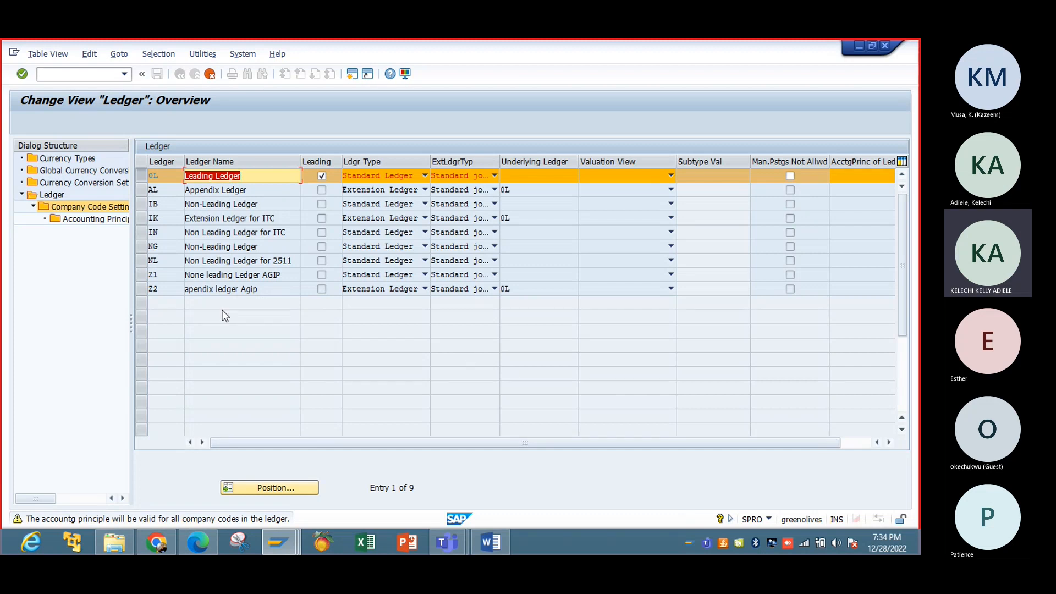
{"action": "key", "text": "Return"}
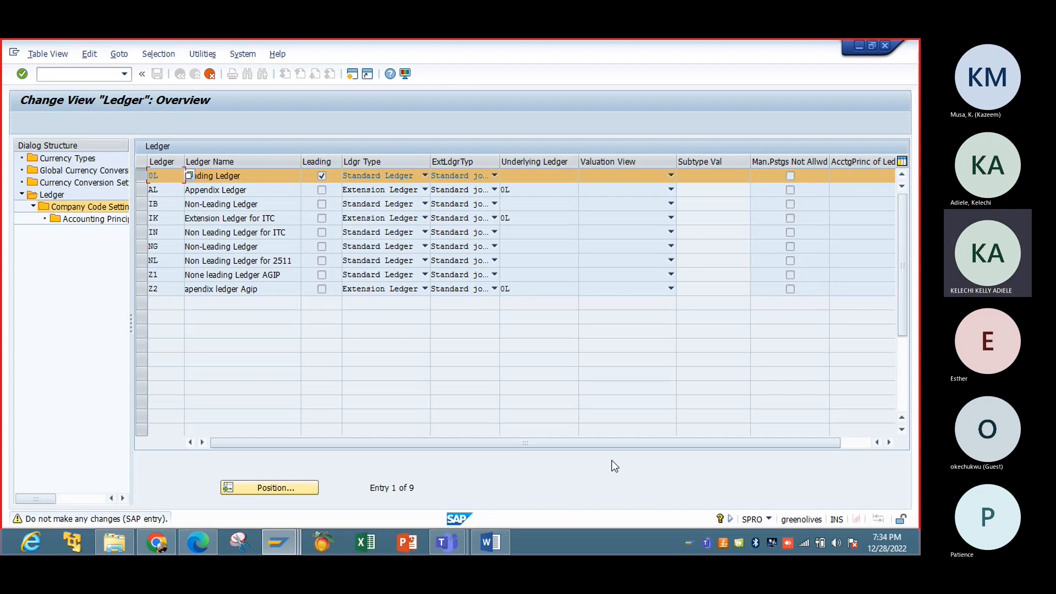
Step: Save the ledger settings again and close the consistency check and cancellation notices
{"action": "left_click", "coordinate": [860, 444]}
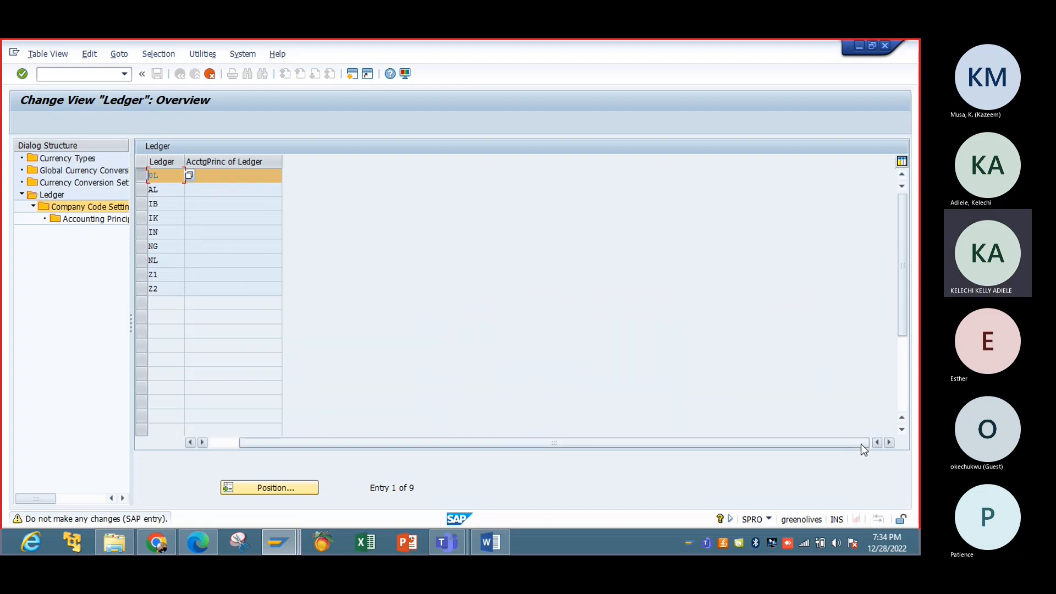
{"action": "left_click", "coordinate": [191, 443]}
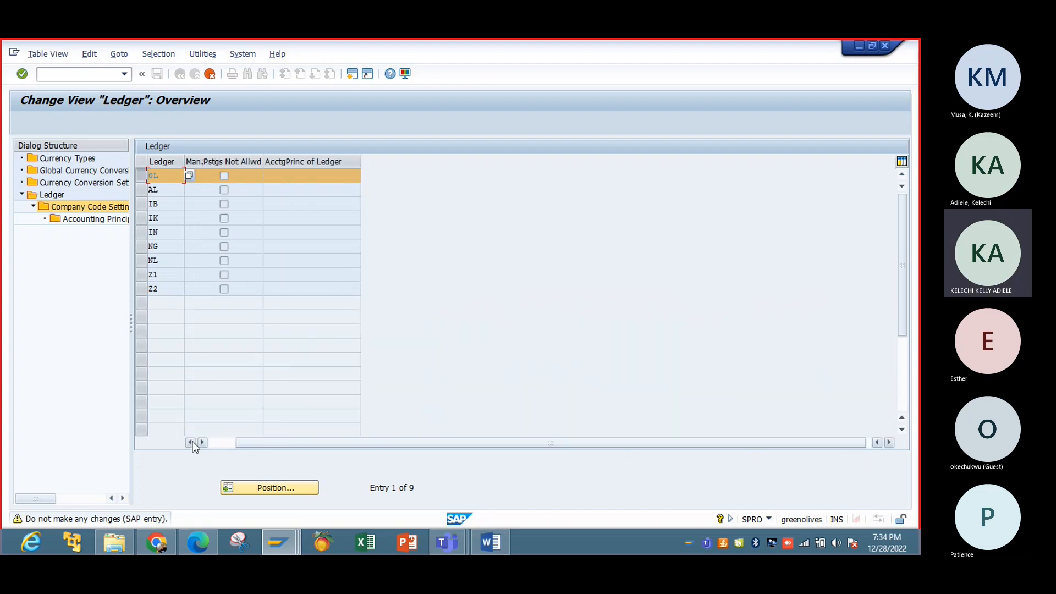
{"action": "key", "text": "F3"}
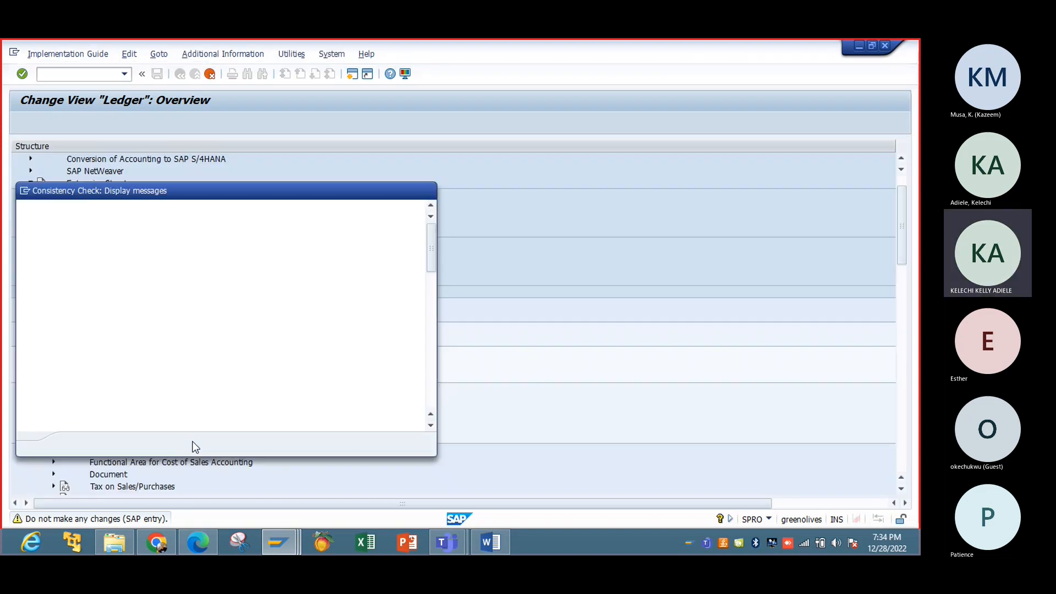
{"action": "left_click", "coordinate": [430, 194]}
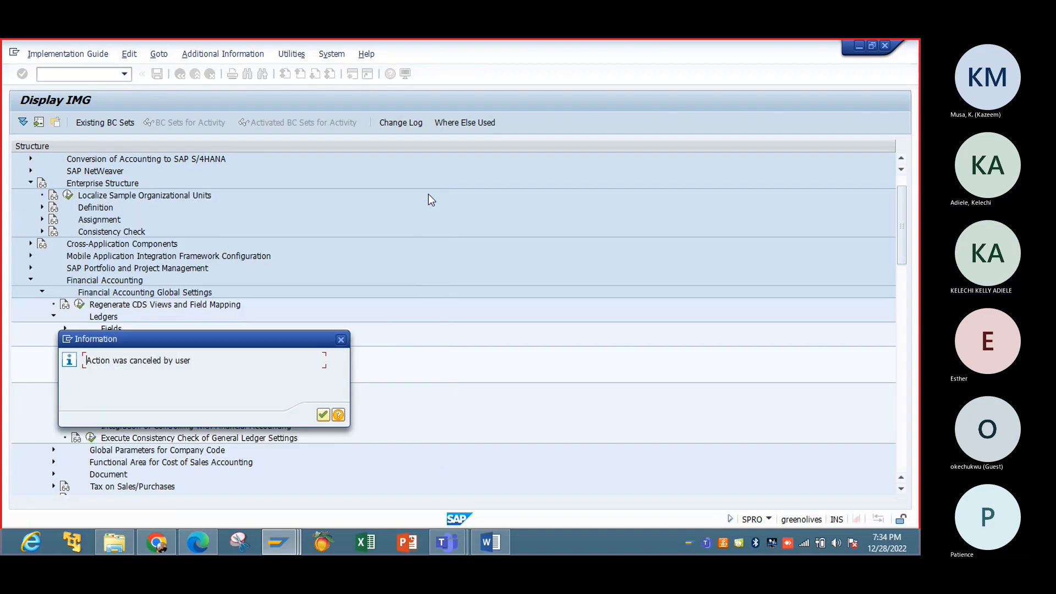
{"action": "left_click", "coordinate": [341, 339]}
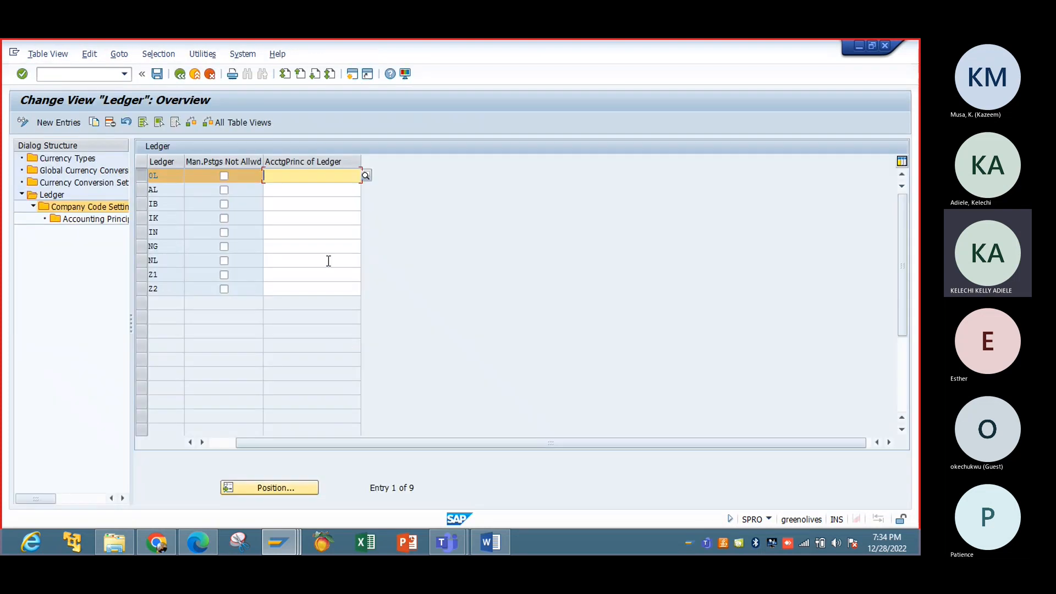
{"action": "left_click", "coordinate": [223, 444]}
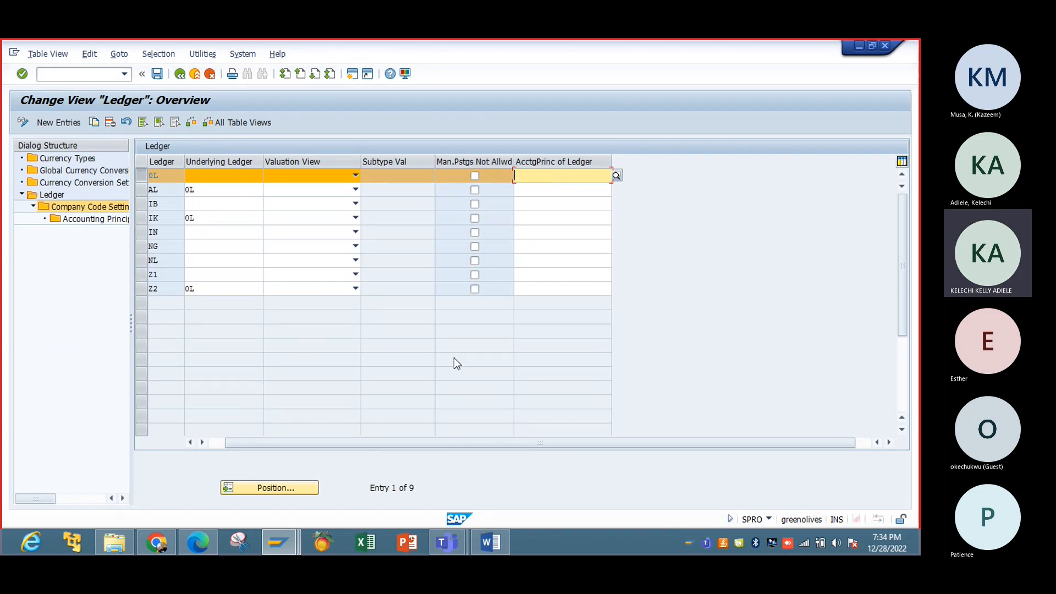
{"action": "left_click", "coordinate": [212, 445]}
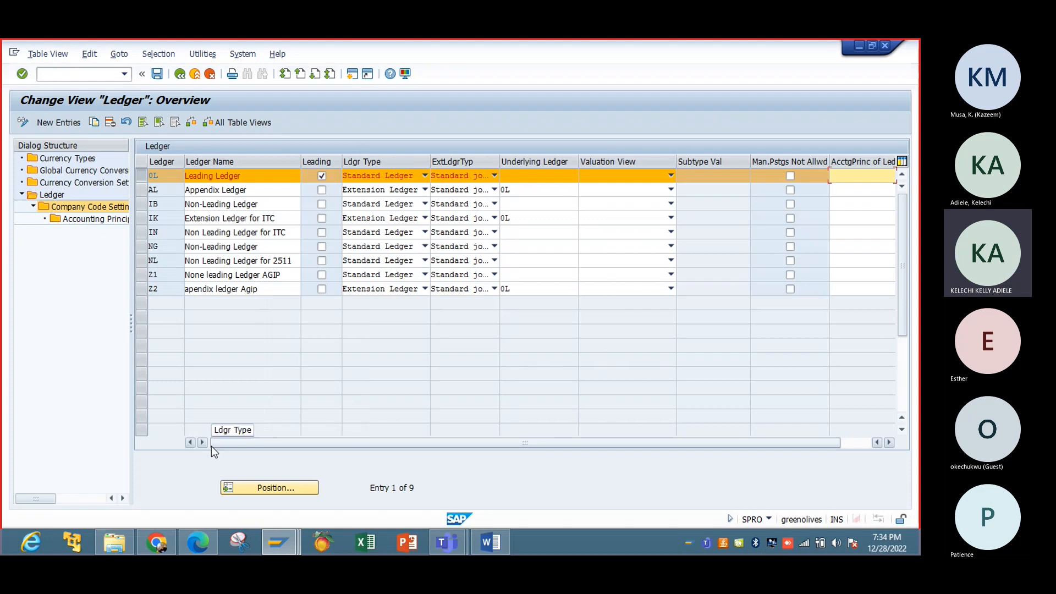
Step: Assign GAAP as ledger 0L's accounting principle and save
{"action": "left_click", "coordinate": [866, 444]}
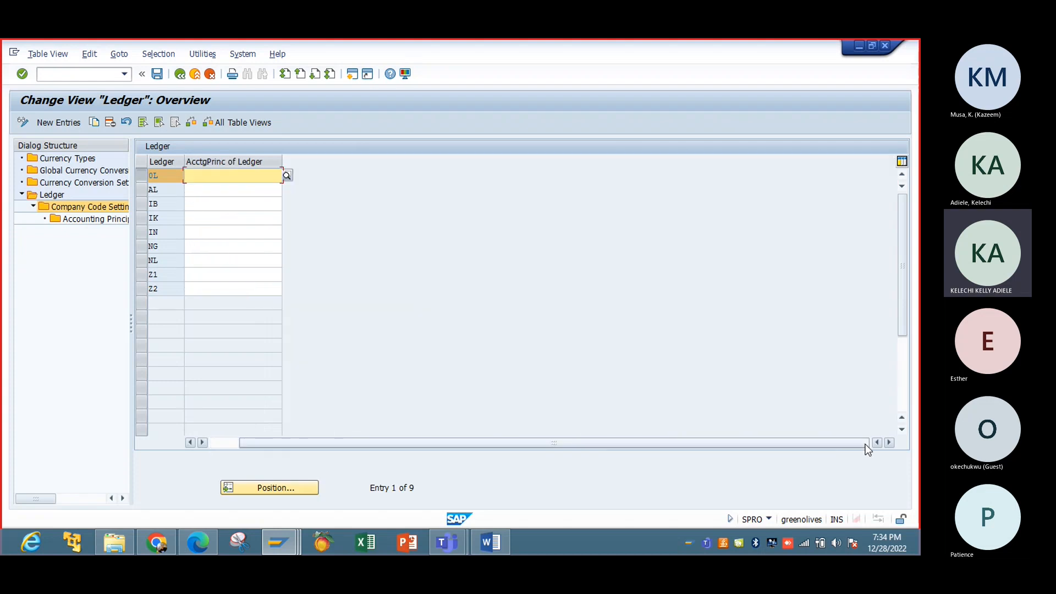
{"action": "left_click", "coordinate": [287, 175]}
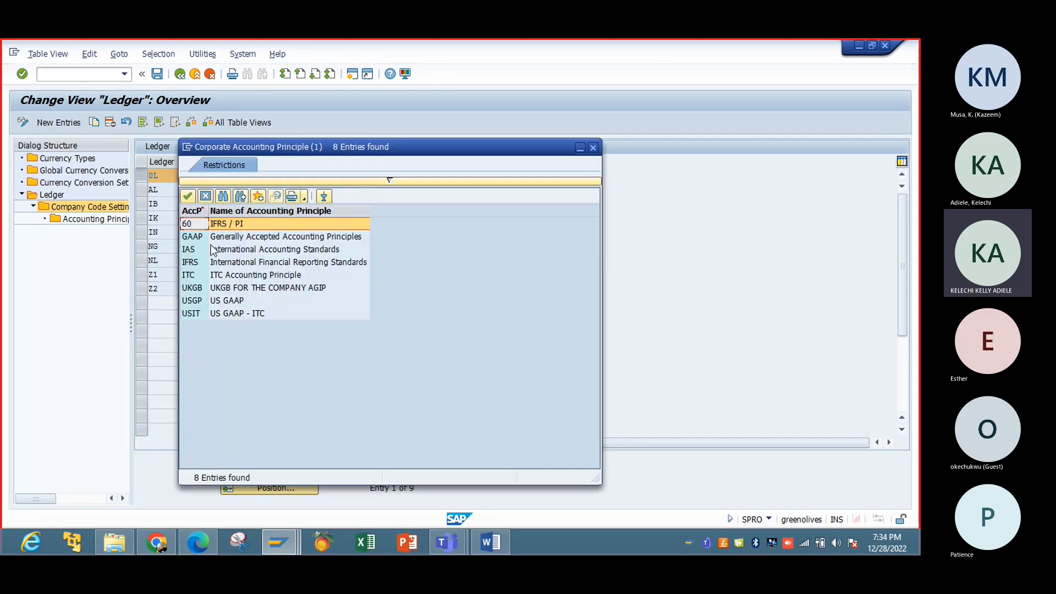
{"action": "double_click", "coordinate": [202, 239]}
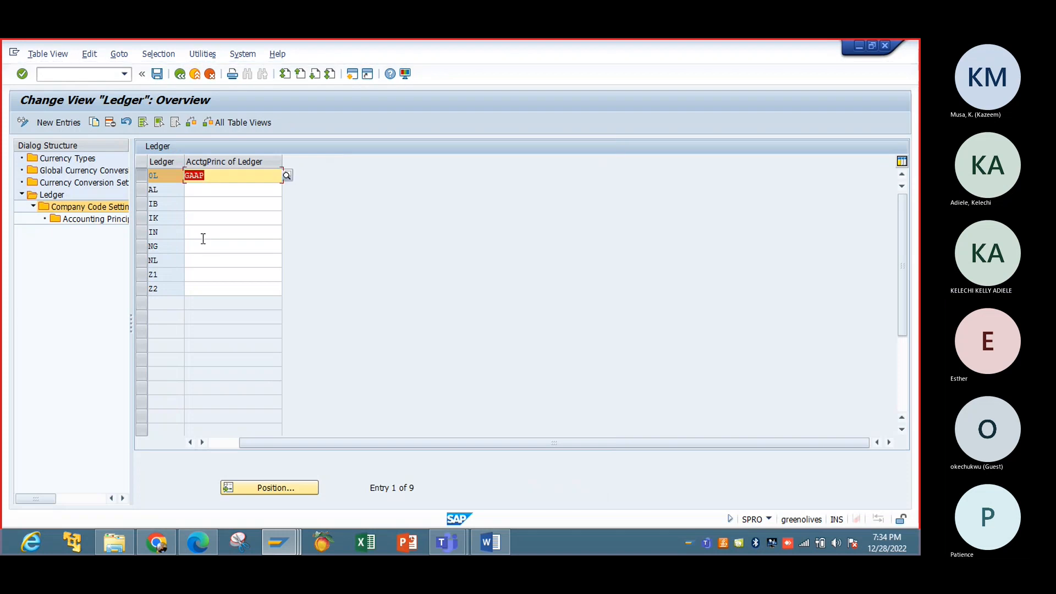
{"action": "left_click", "coordinate": [158, 74]}
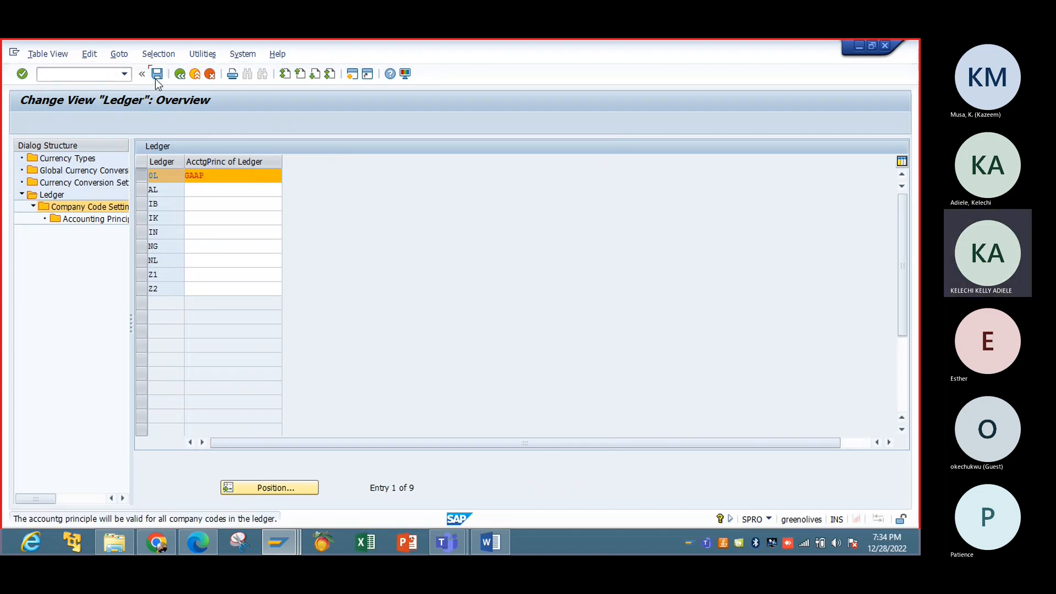
{"action": "key", "text": "Return"}
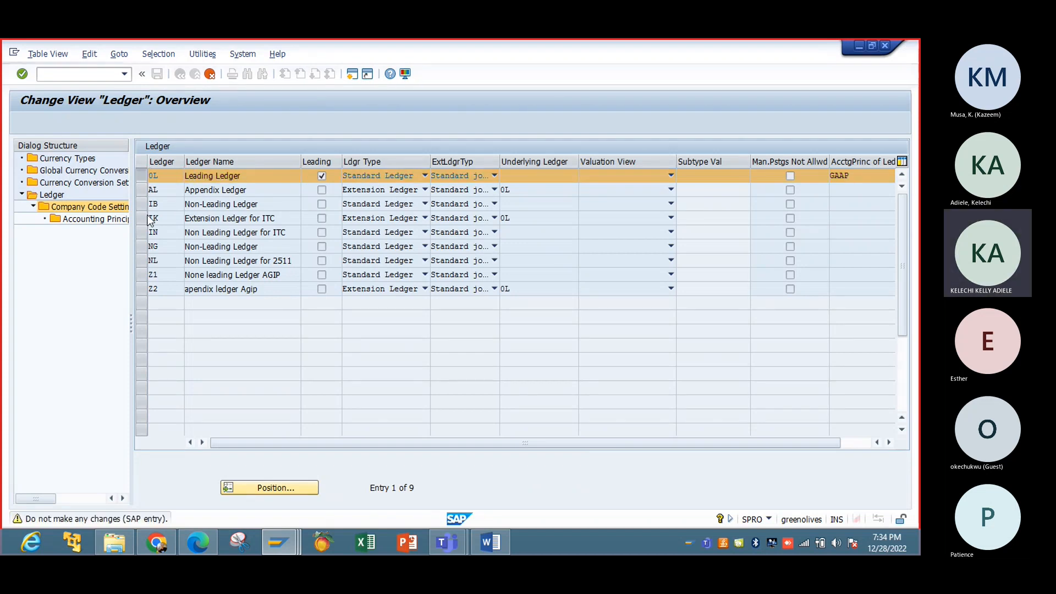
Step: Close the consistency check and cancellation notices, then reopen company code settings for ledger 0L
{"action": "key", "text": "Return"}
{"action": "left_click", "coordinate": [431, 194]}
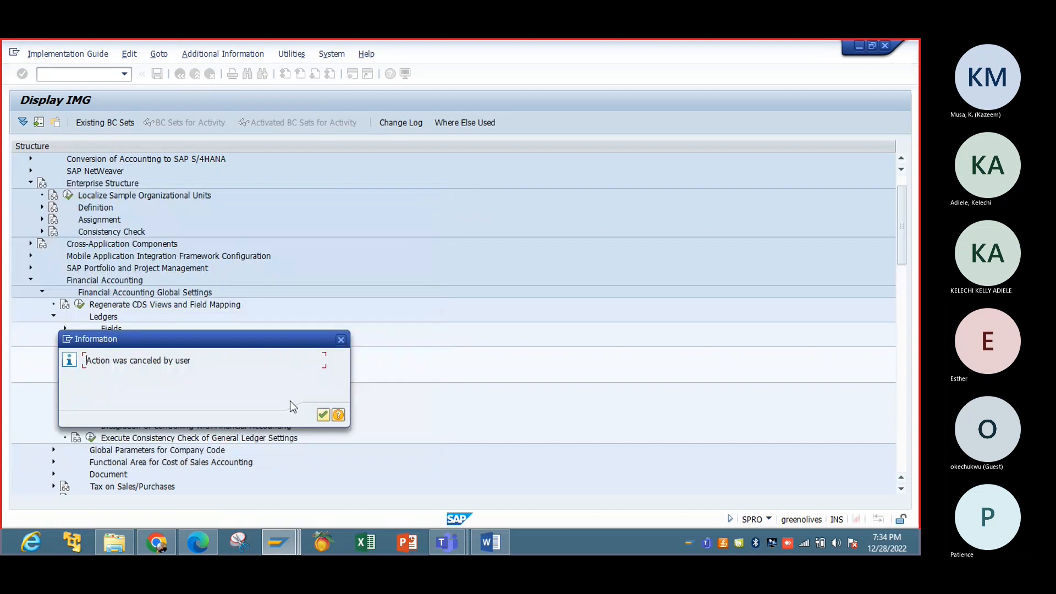
{"action": "left_click", "coordinate": [341, 340]}
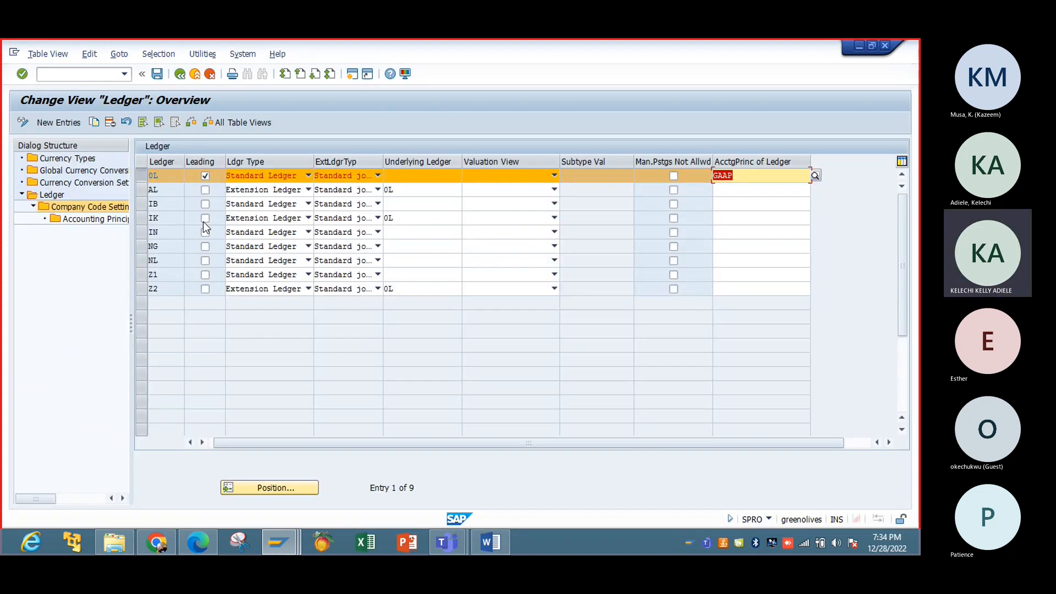
{"action": "left_click", "coordinate": [141, 179]}
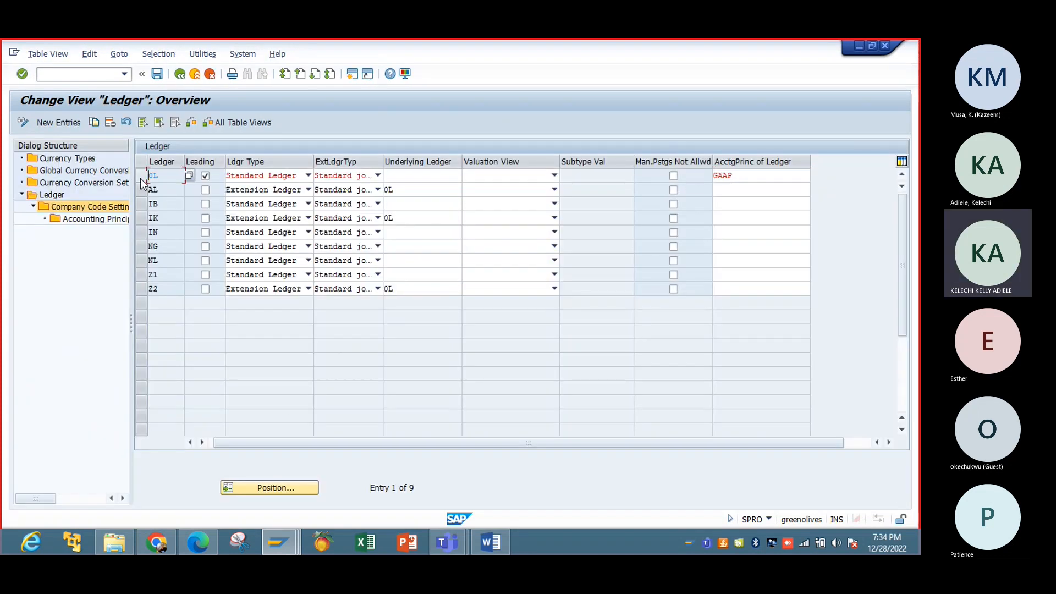
{"action": "left_click", "coordinate": [141, 178]}
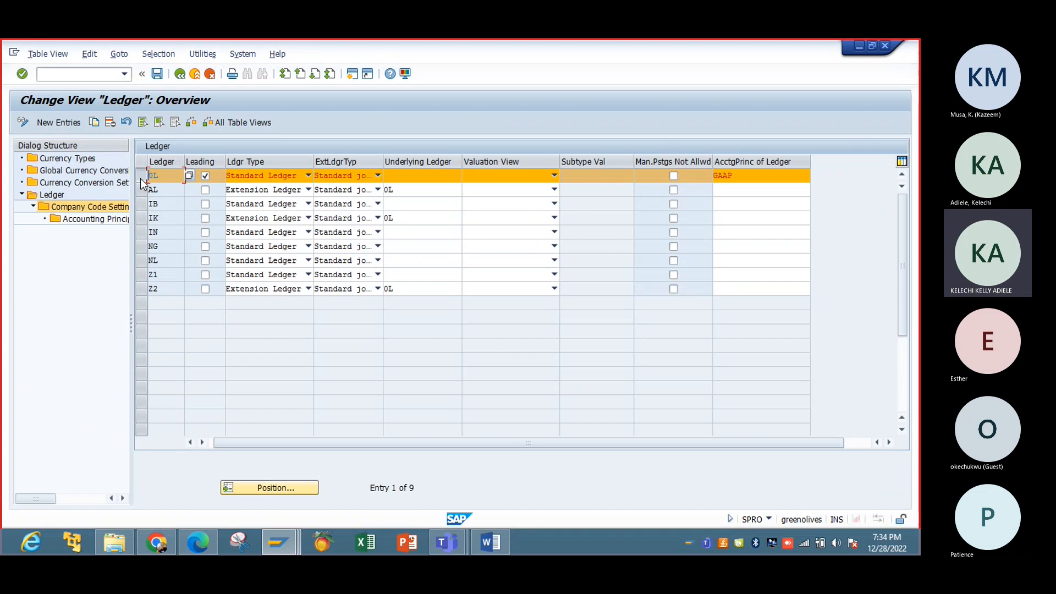
{"action": "left_click", "coordinate": [98, 208]}
Step: Open ledger 0L's company code settings and position the list at company code IBTC
{"action": "double_click", "coordinate": [98, 207]}
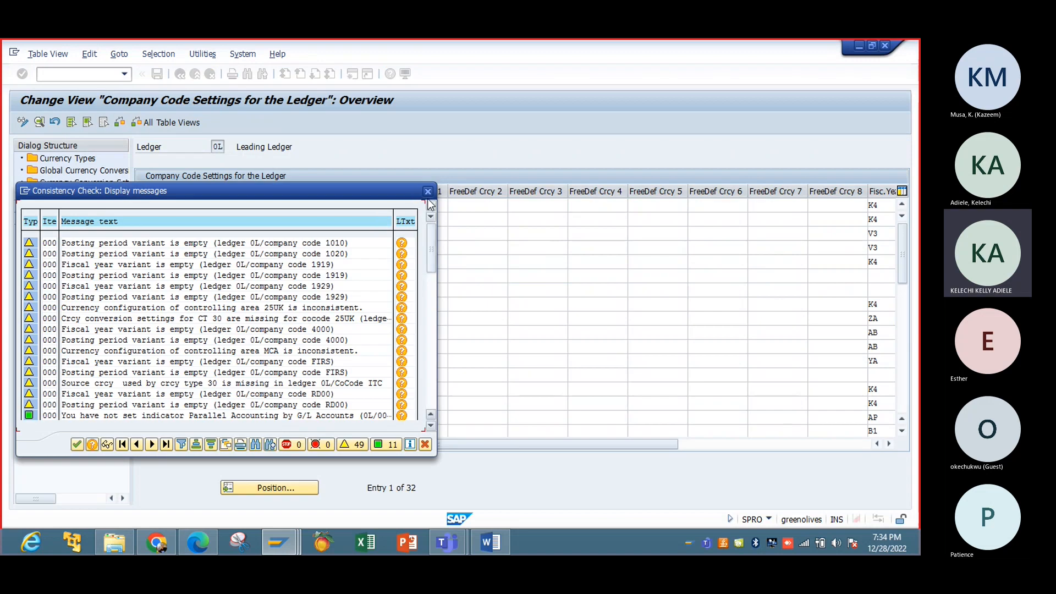
{"action": "left_click", "coordinate": [428, 191]}
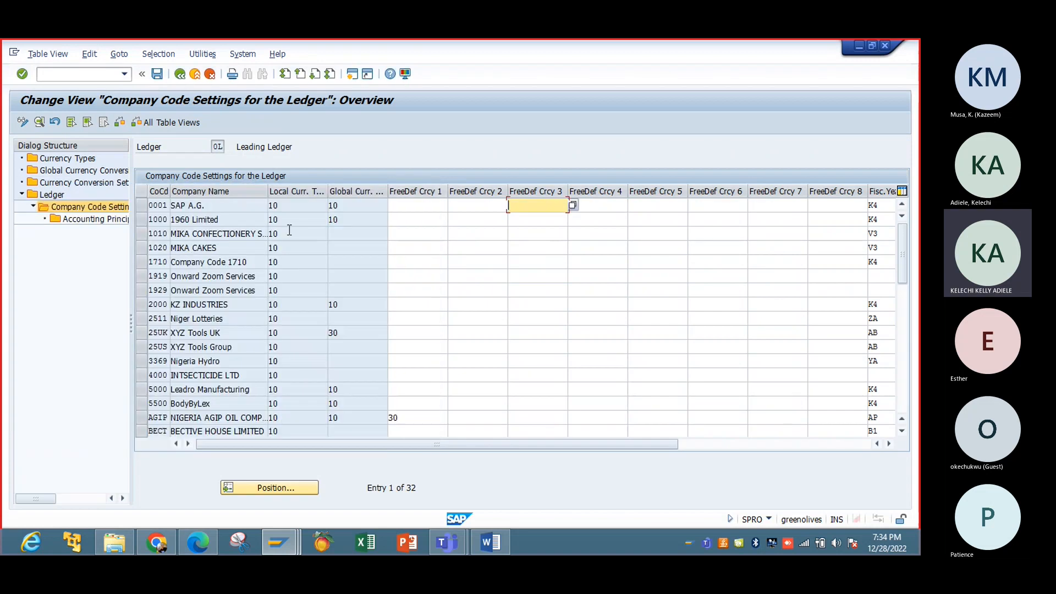
{"action": "left_click", "coordinate": [275, 488]}
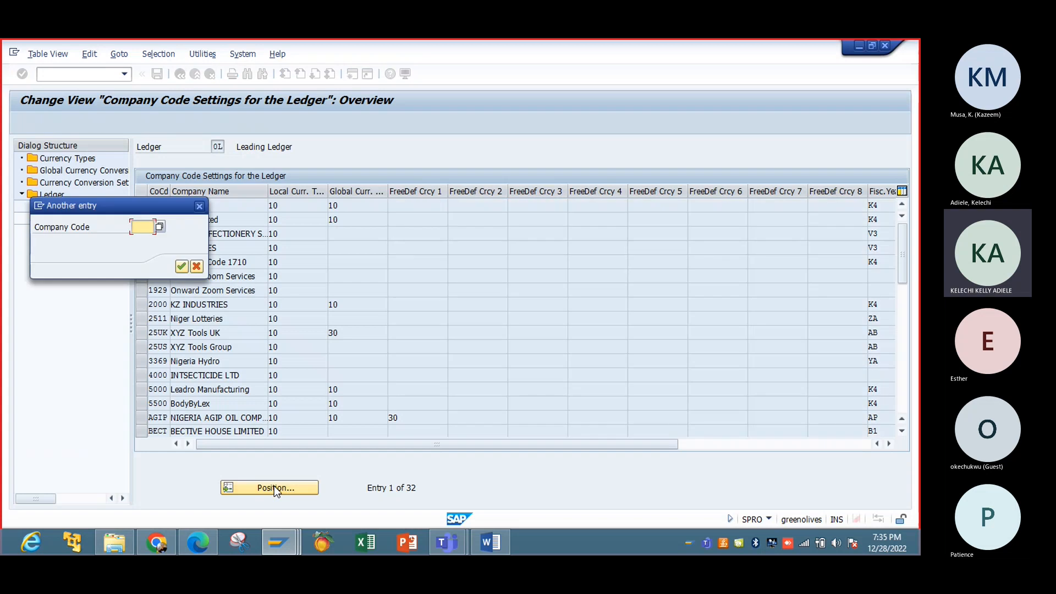
{"action": "type", "text": "IBT"}
{"action": "left_click", "coordinate": [143, 240]}
{"action": "left_click", "coordinate": [183, 270]}
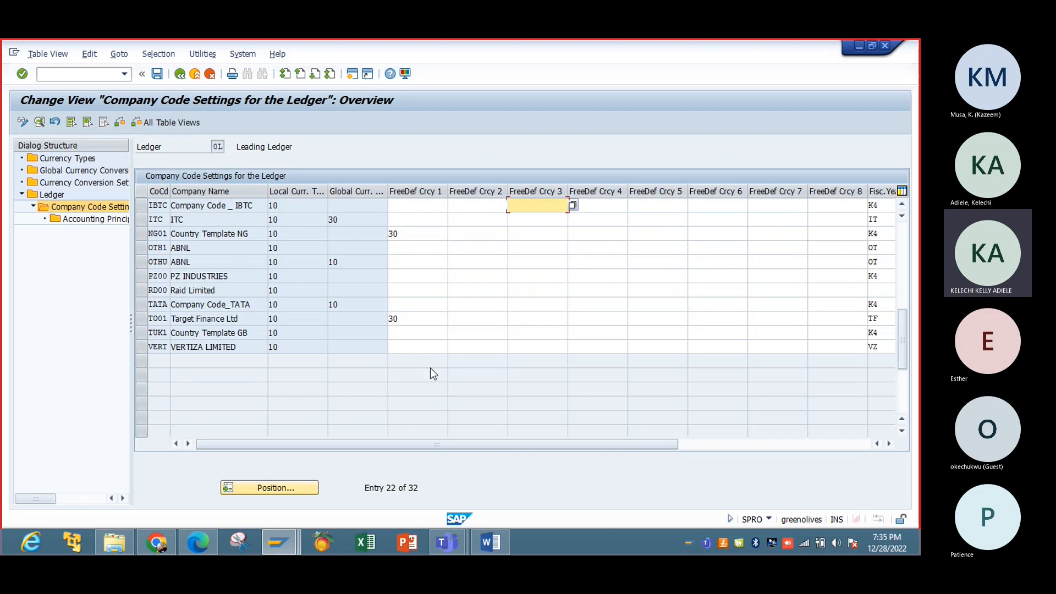
Step: Scroll across IBTC's currency columns, including the free-defined currencies, and back to local currency
{"action": "left_click_drag", "start_coordinate": [485, 443], "coordinate": [580, 437]}
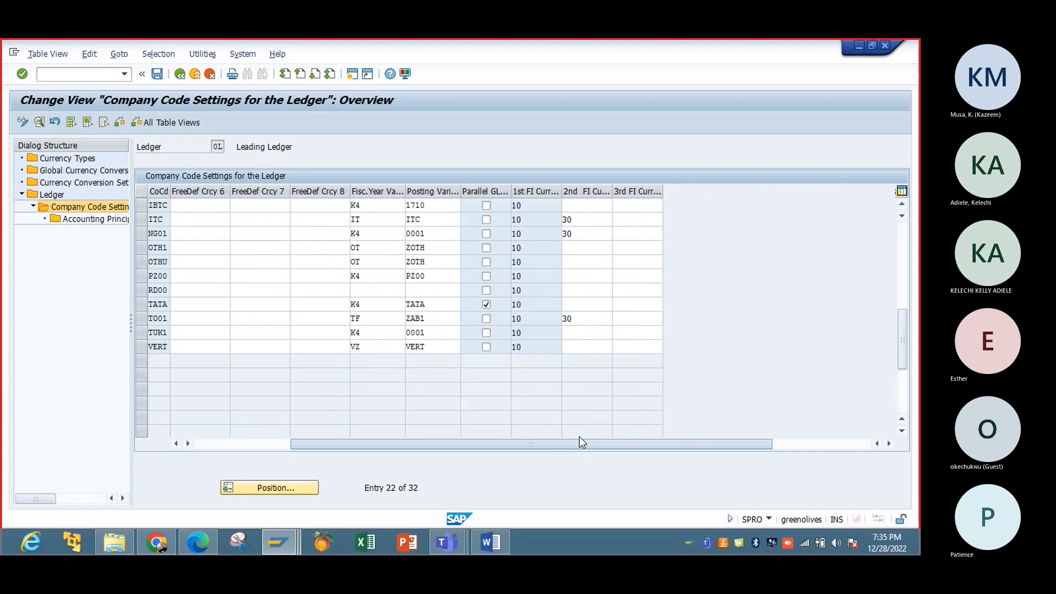
{"action": "left_click_drag", "start_coordinate": [582, 443], "coordinate": [486, 440]}
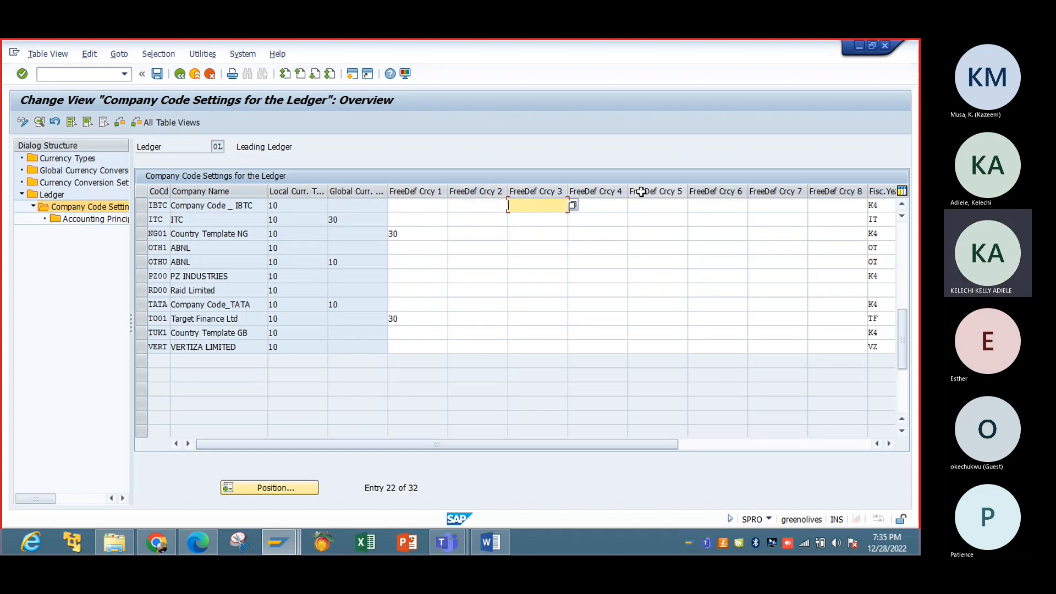
{"action": "left_click", "coordinate": [854, 444]}
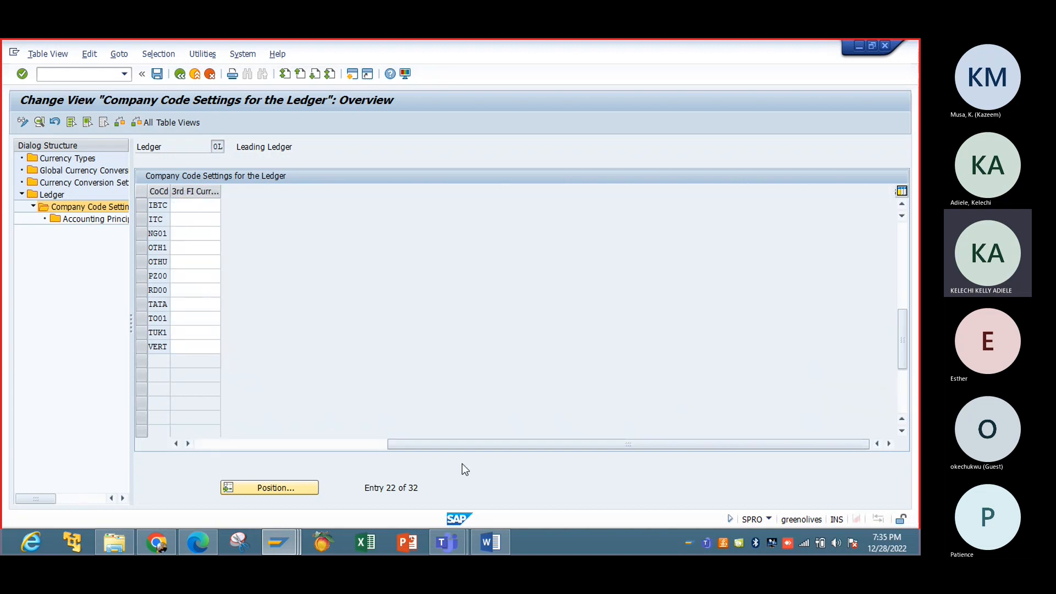
{"action": "left_click_drag", "start_coordinate": [177, 444], "coordinate": [178, 444]}
{"action": "left_click", "coordinate": [347, 205]}
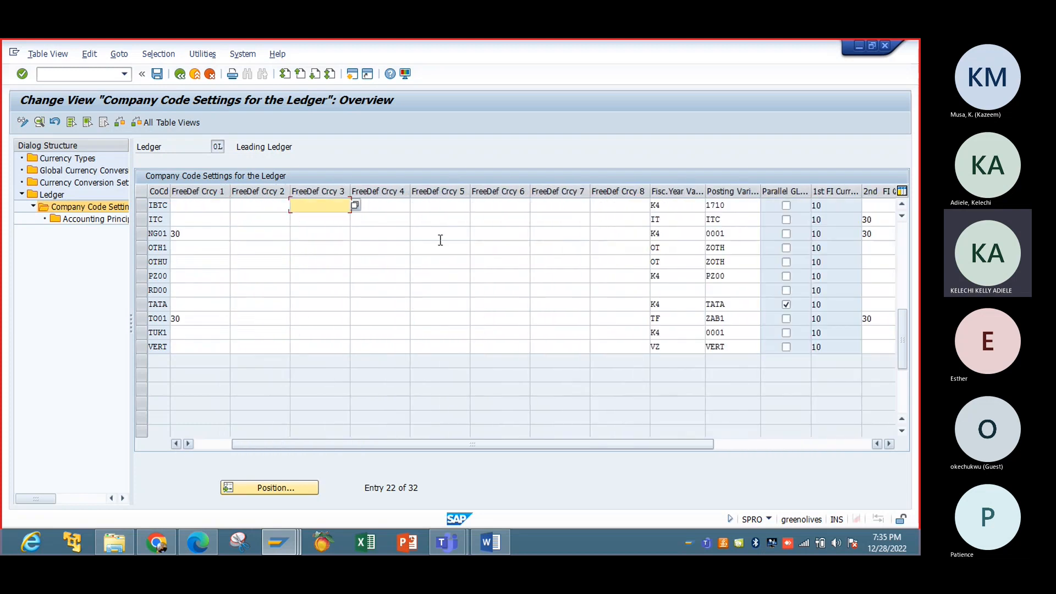
{"action": "left_click", "coordinate": [620, 204]}
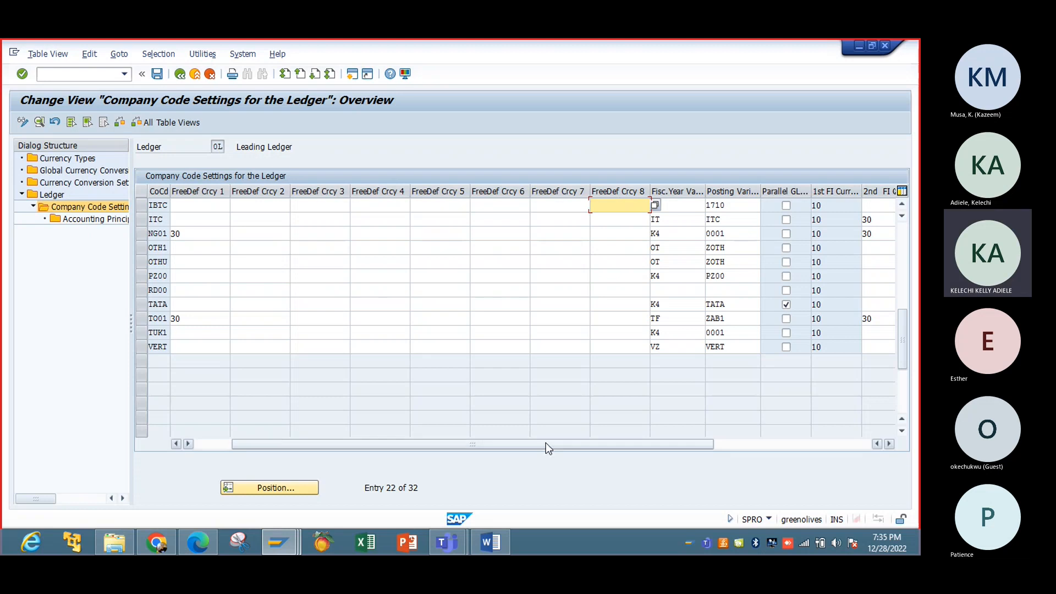
{"action": "left_click", "coordinate": [201, 446]}
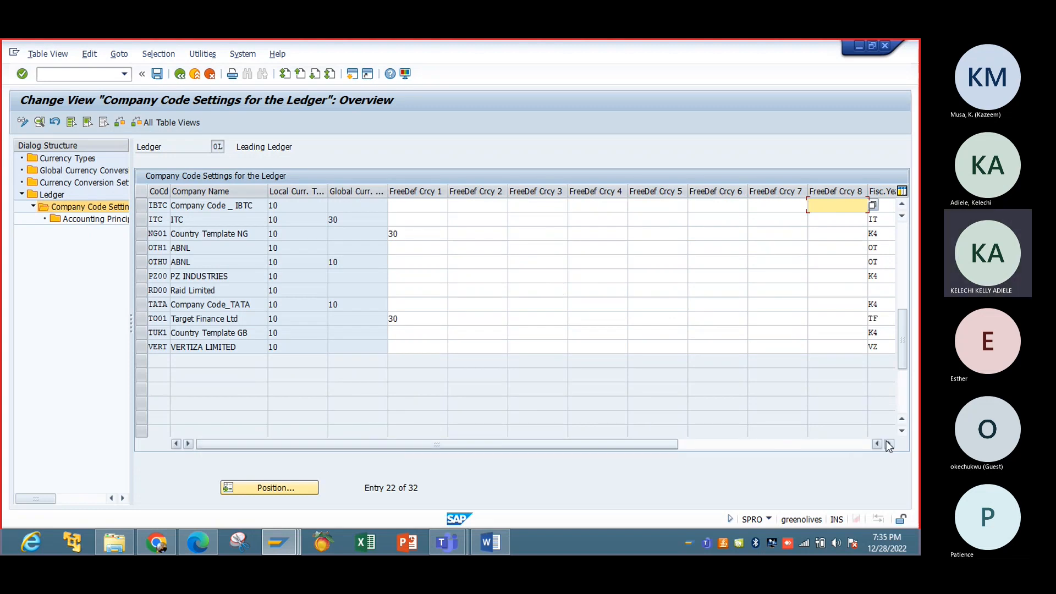
{"action": "right_click", "coordinate": [739, 438]}
{"action": "left_click", "coordinate": [731, 483]}
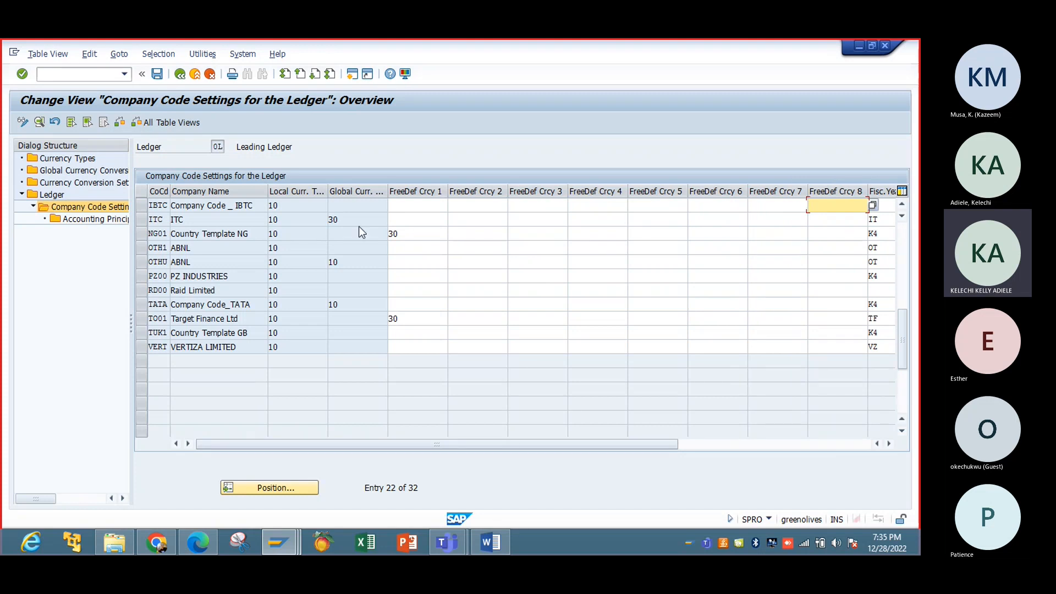
Step: Open IBTC's detail settings, keep posting period variant 1710, and set functional currency to type 10
{"action": "double_click", "coordinate": [165, 205]}
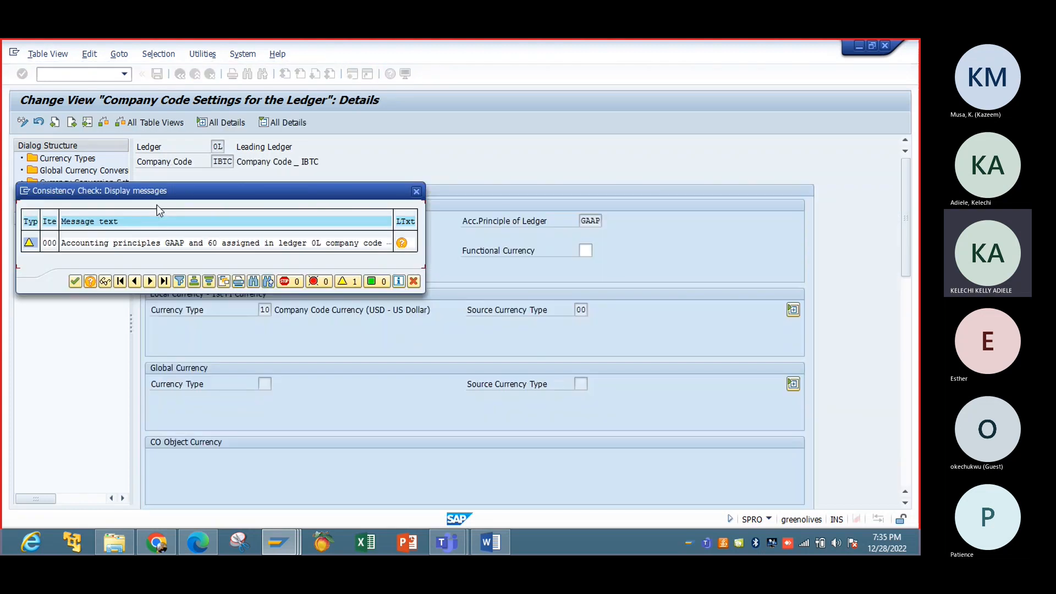
{"action": "left_click", "coordinate": [74, 280]}
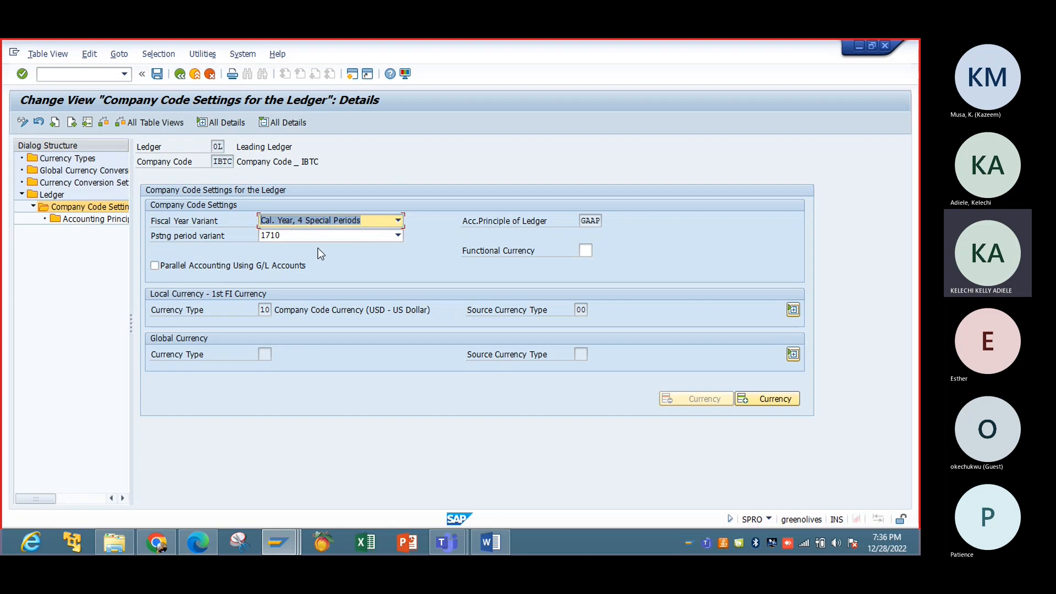
{"action": "left_click", "coordinate": [397, 235]}
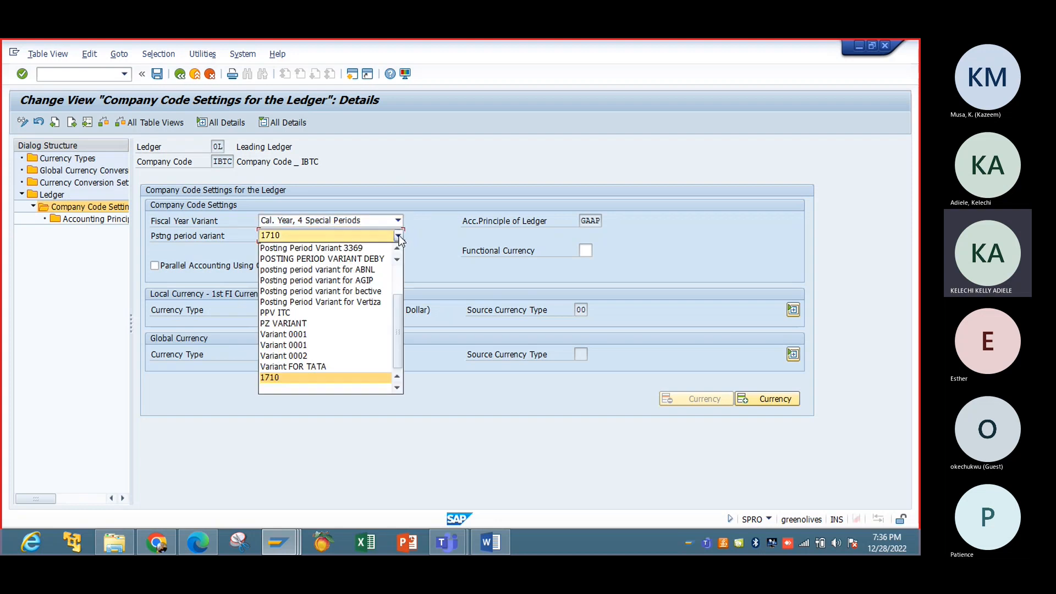
{"action": "left_click", "coordinate": [398, 236]}
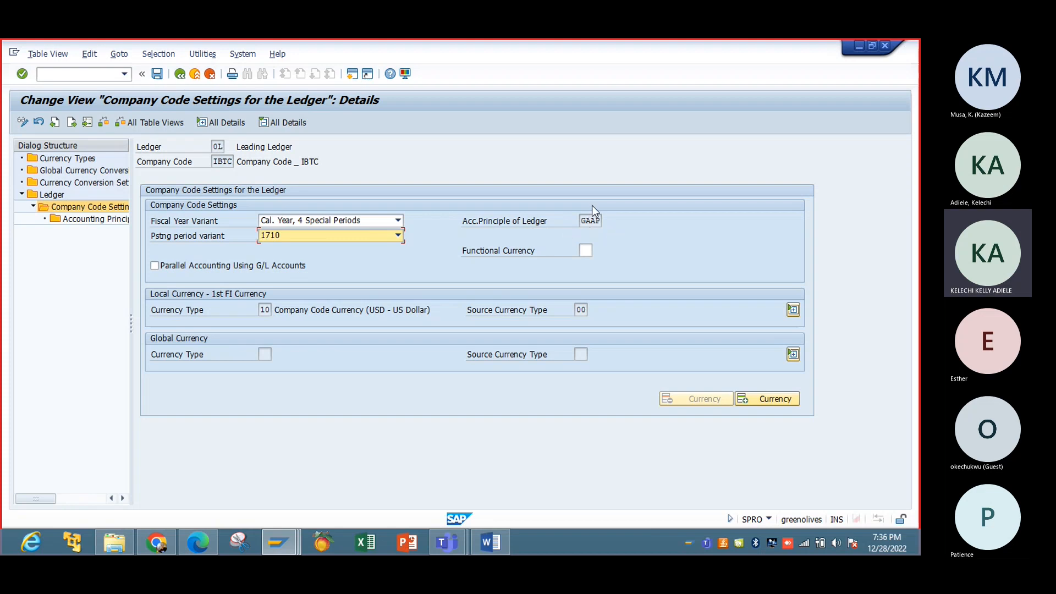
{"action": "left_click", "coordinate": [586, 251]}
{"action": "left_click", "coordinate": [599, 252]}
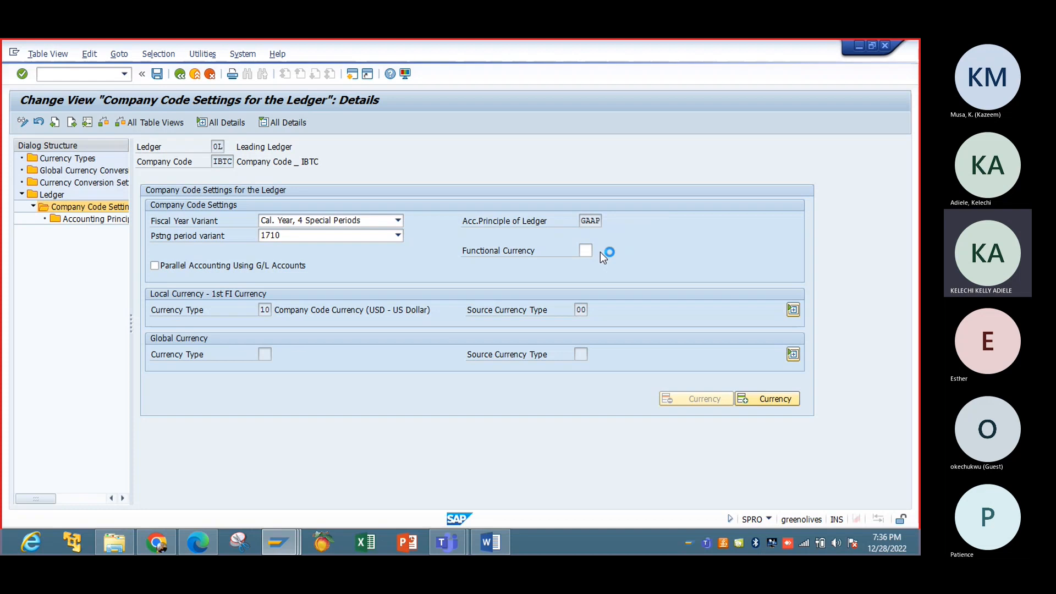
{"action": "double_click", "coordinate": [593, 270]}
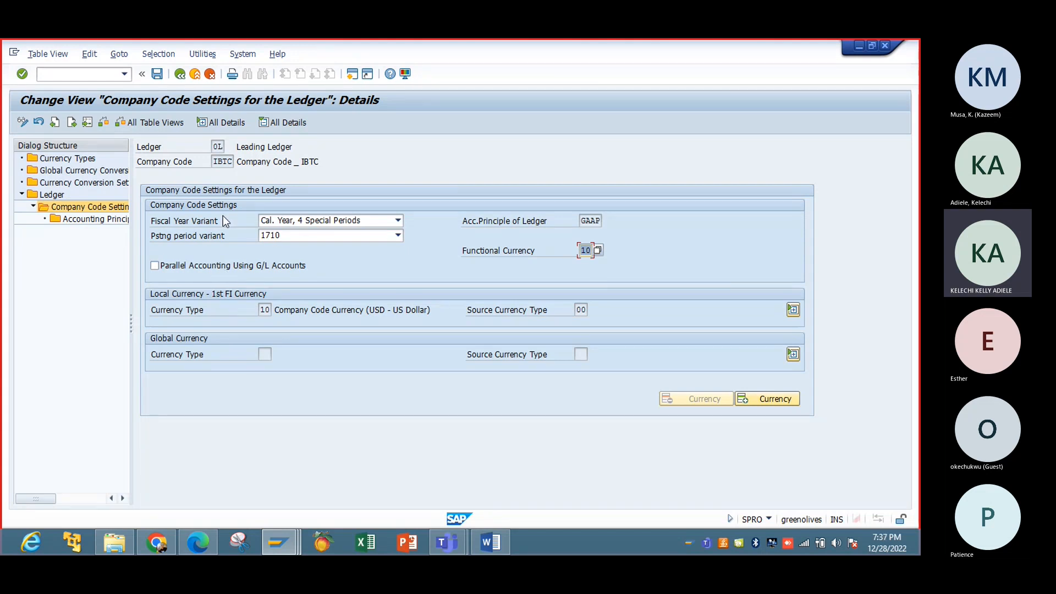
Step: Change the posting period variant to Variant 0001 and save, triggering the consistency check
{"action": "left_click", "coordinate": [157, 74]}
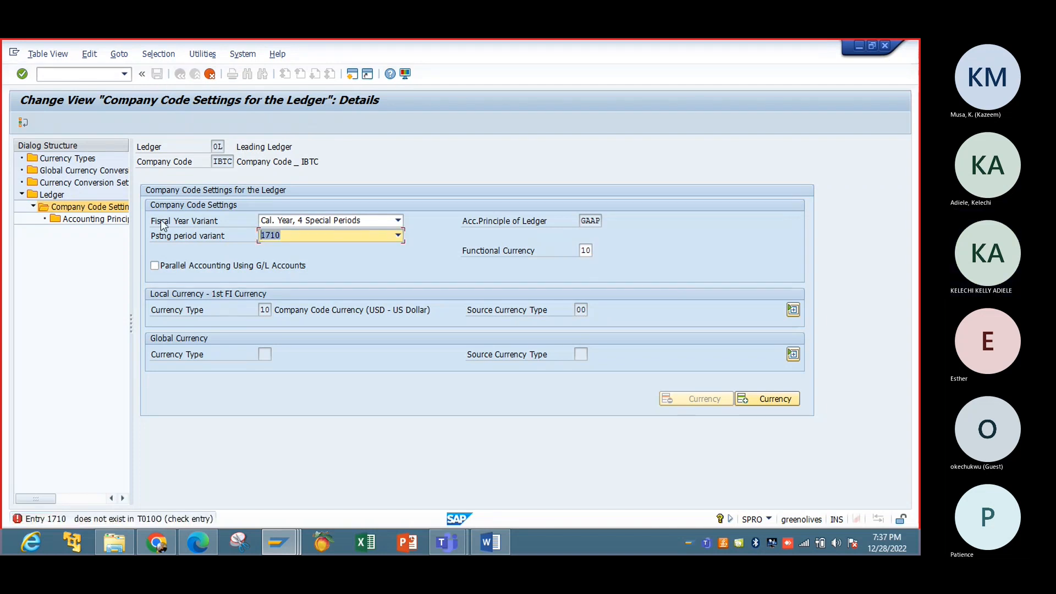
{"action": "left_click", "coordinate": [398, 235]}
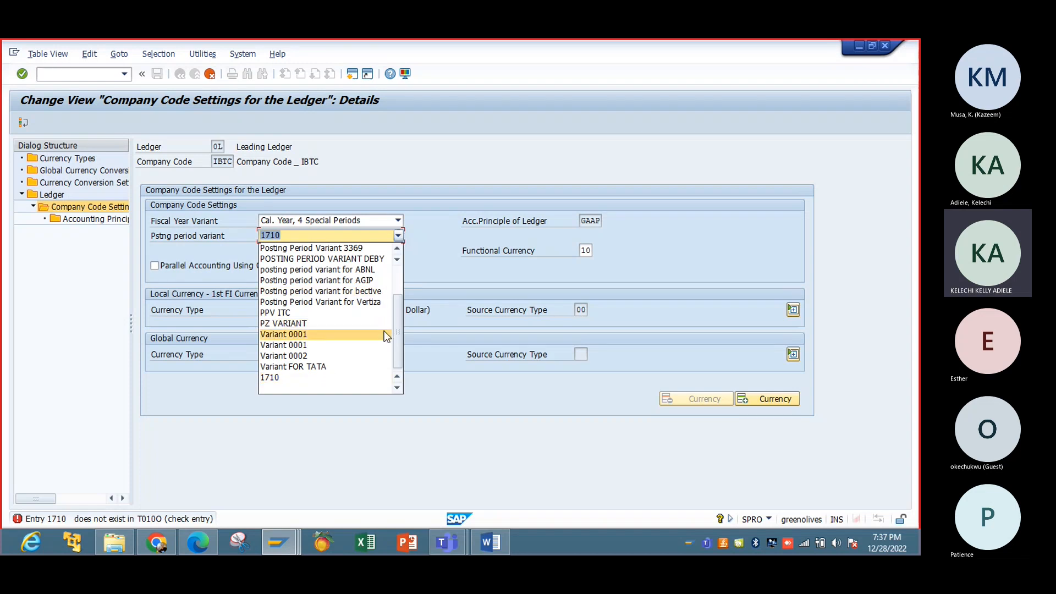
{"action": "mouse_move", "coordinate": [398, 328]}
{"action": "left_mouse_down"}
{"action": "mouse_move", "coordinate": [398, 269]}
{"action": "mouse_move", "coordinate": [394, 318]}
{"action": "left_mouse_up"}
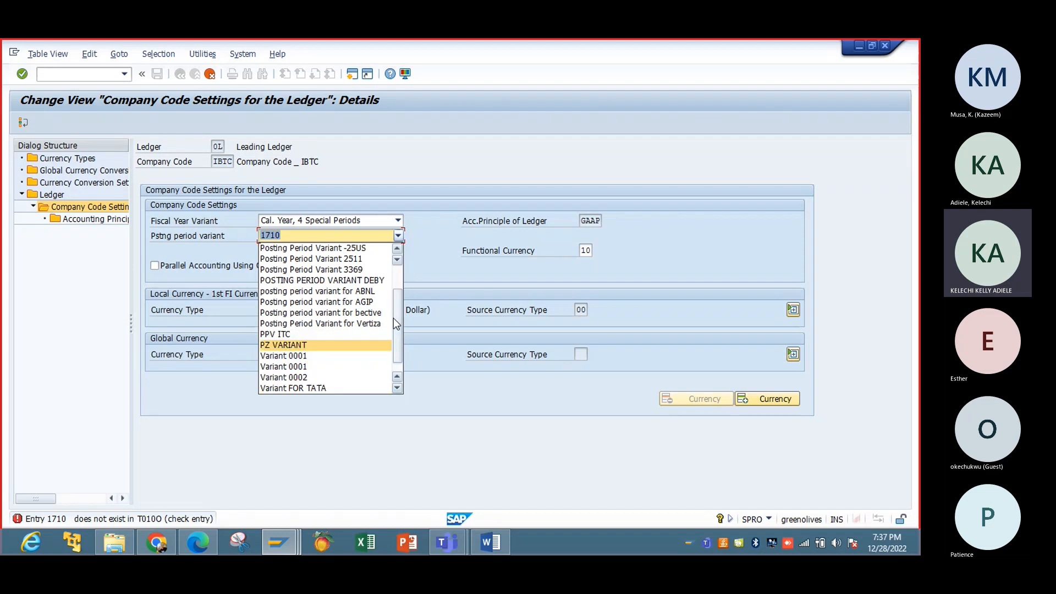
{"action": "left_click", "coordinate": [349, 355]}
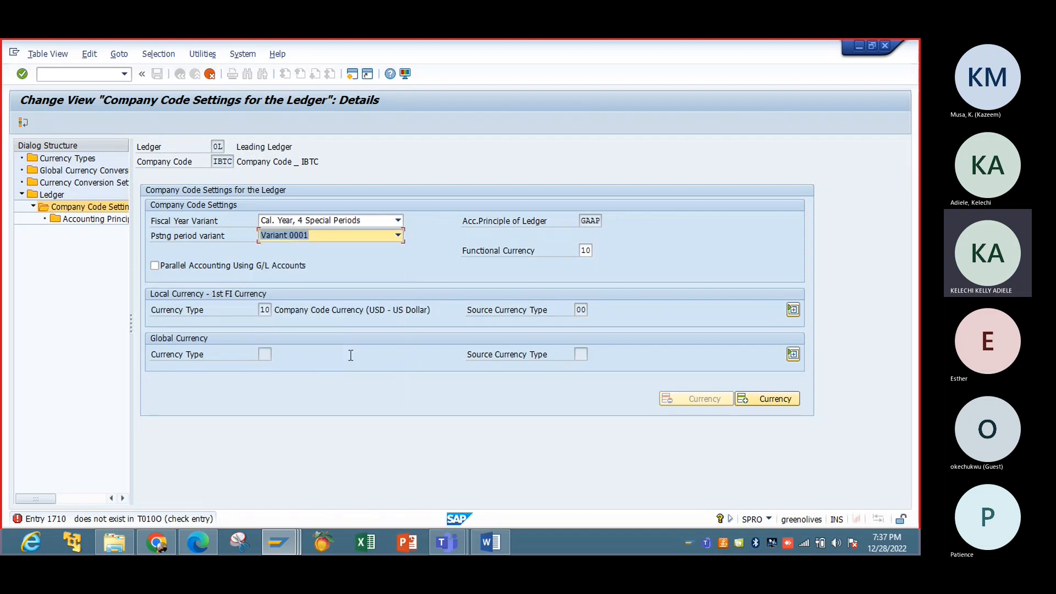
{"action": "key", "text": "Return"}
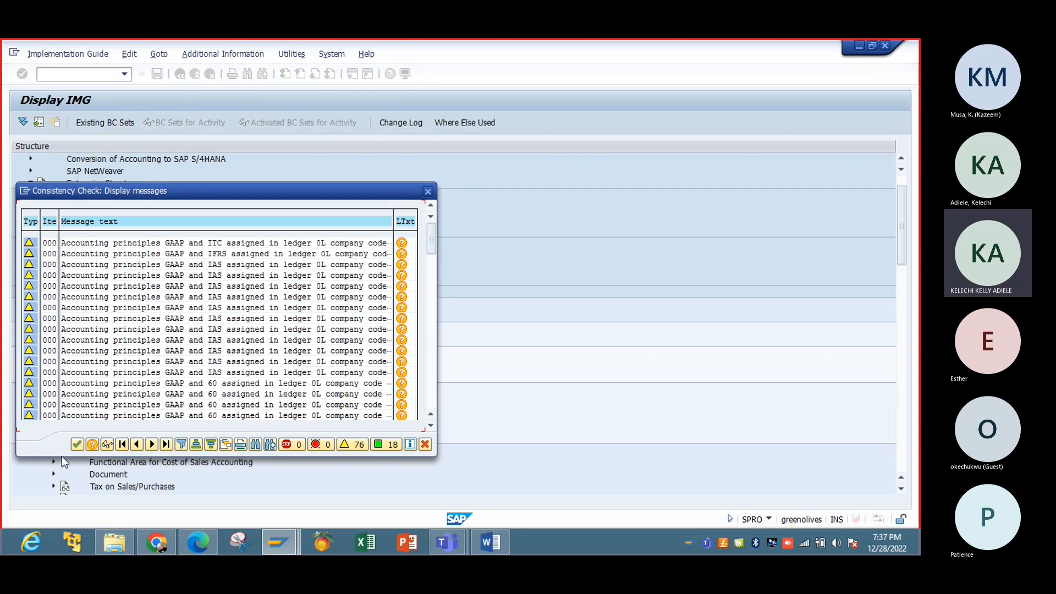
Step: Dismiss the consistency messages, enable parallel accounting using G/L accounts, and save IBTC's settings
{"action": "left_click", "coordinate": [77, 445]}
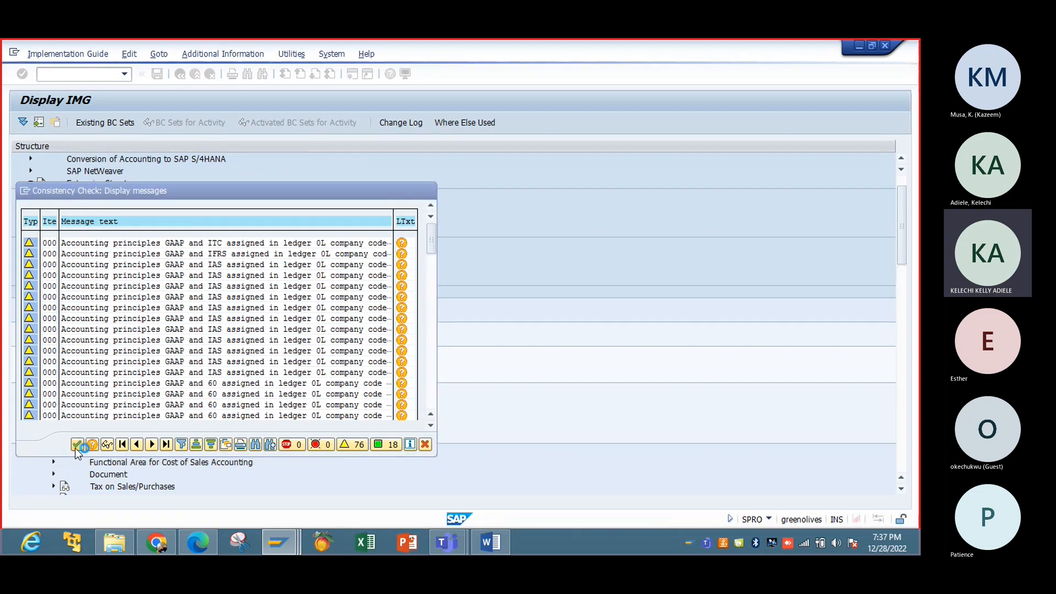
{"action": "left_click", "coordinate": [200, 252]}
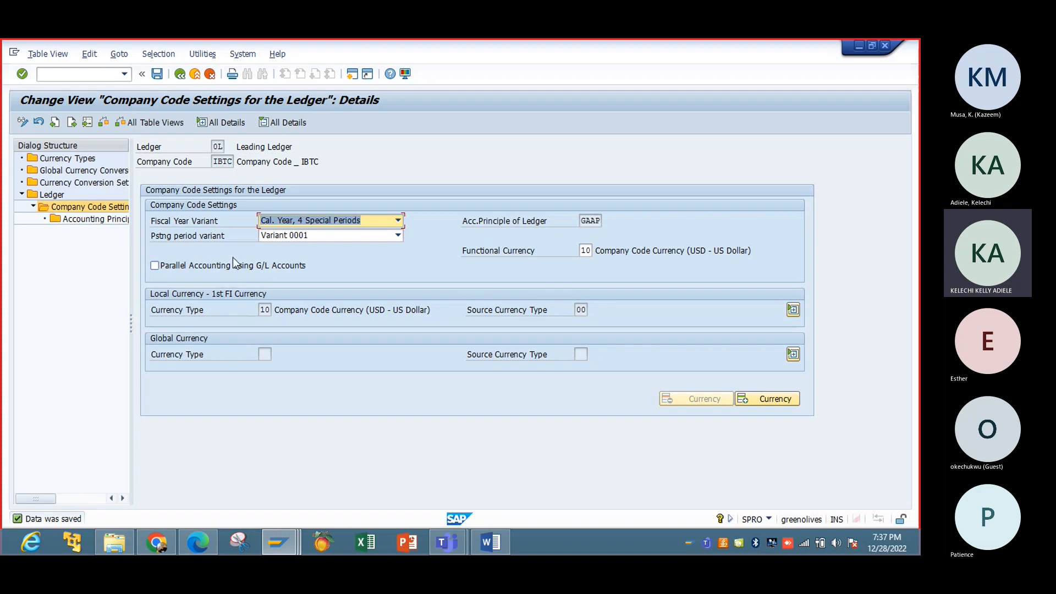
{"action": "left_click", "coordinate": [221, 269]}
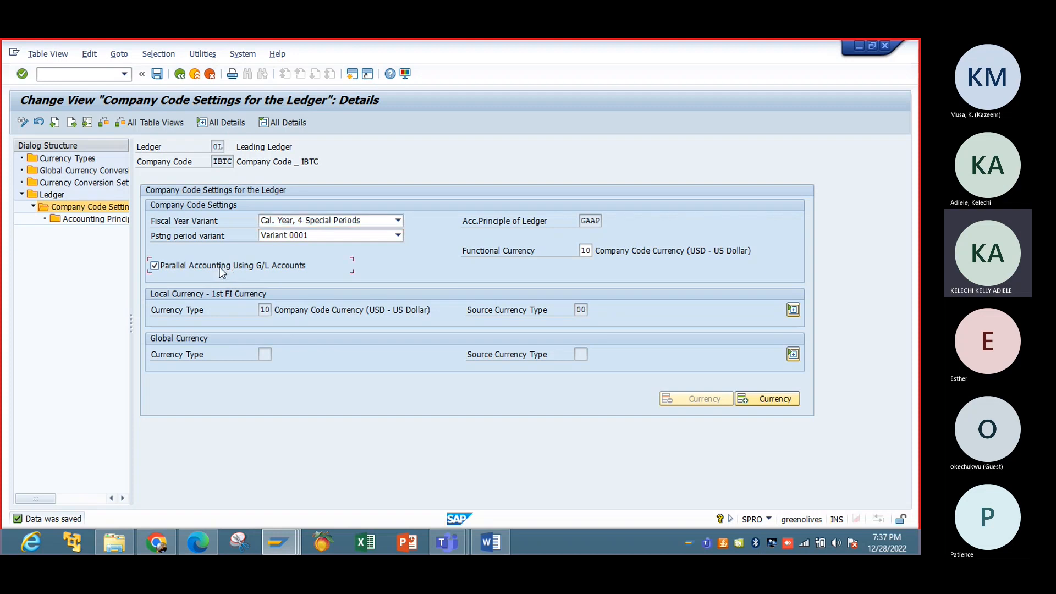
{"action": "left_click", "coordinate": [158, 73]}
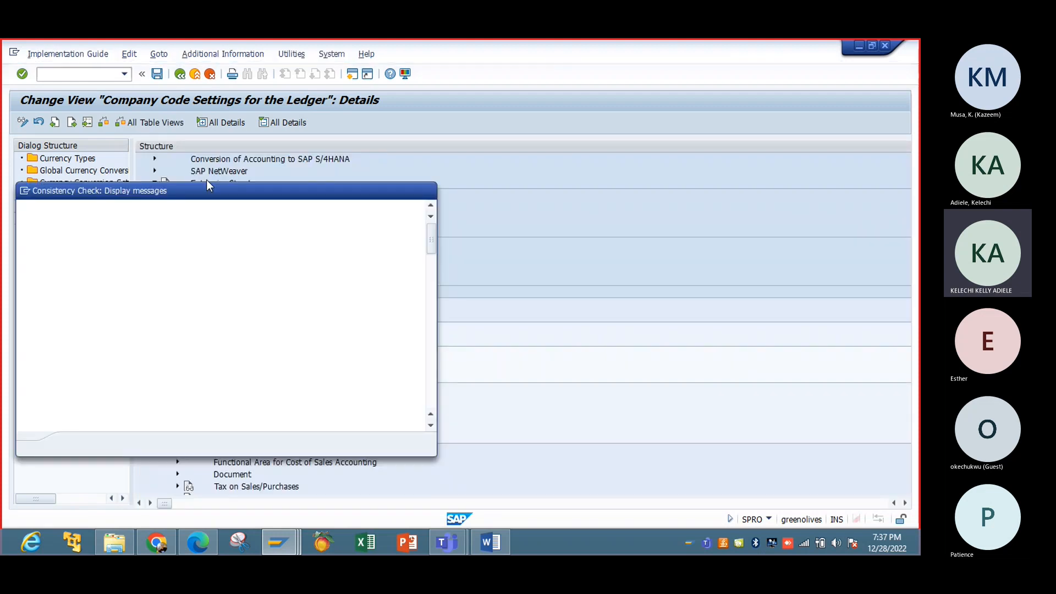
{"action": "left_click", "coordinate": [78, 446]}
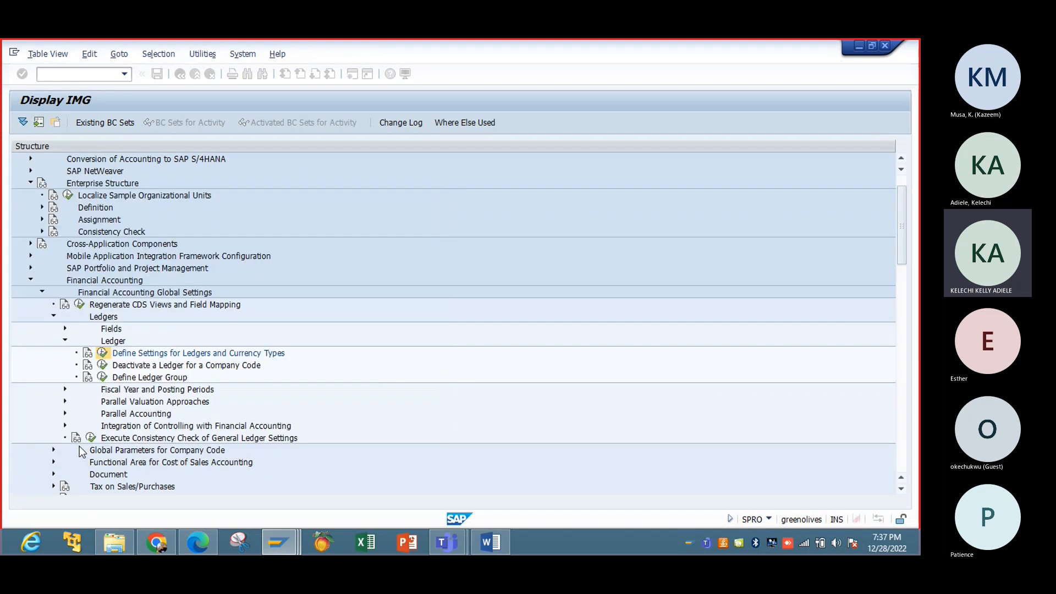
{"action": "left_click", "coordinate": [100, 220]}
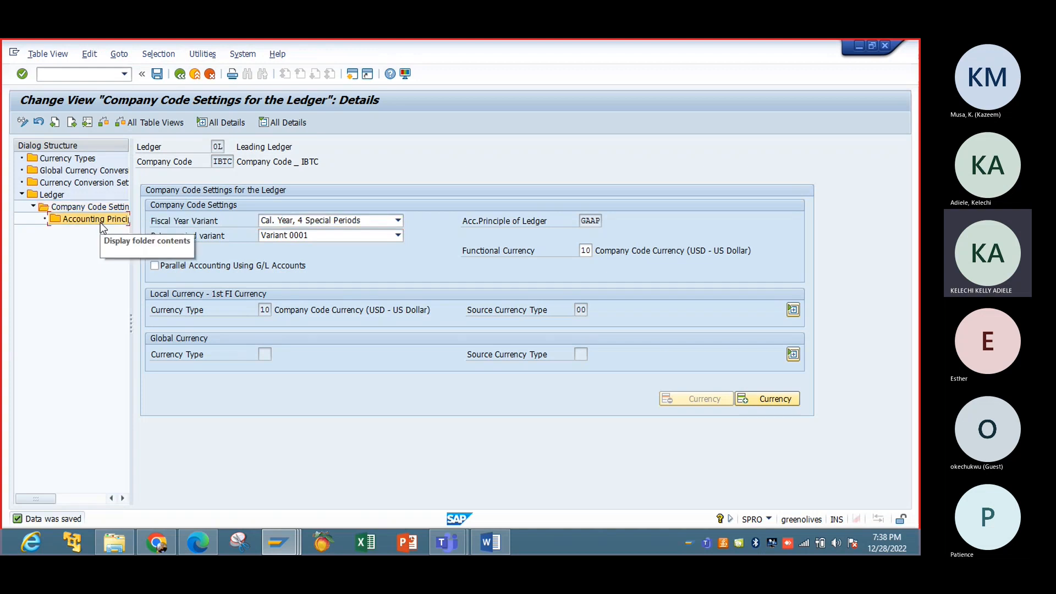
Step: Delete accounting principle 60 IFRS / PI for IBTC, save, then go back and save the company code settings
{"action": "double_click", "coordinate": [100, 223]}
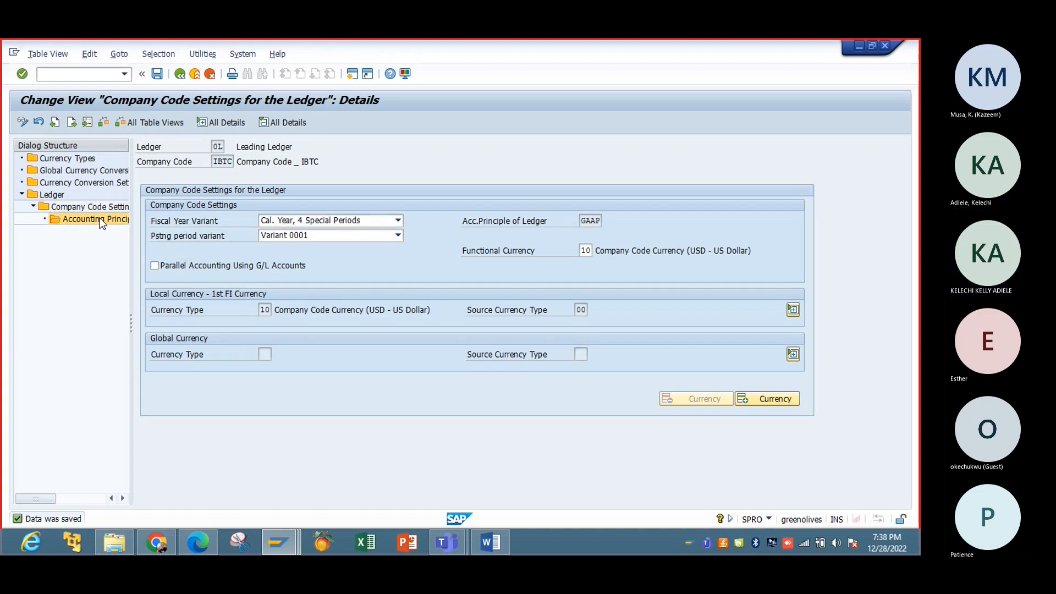
{"action": "left_click", "coordinate": [75, 281]}
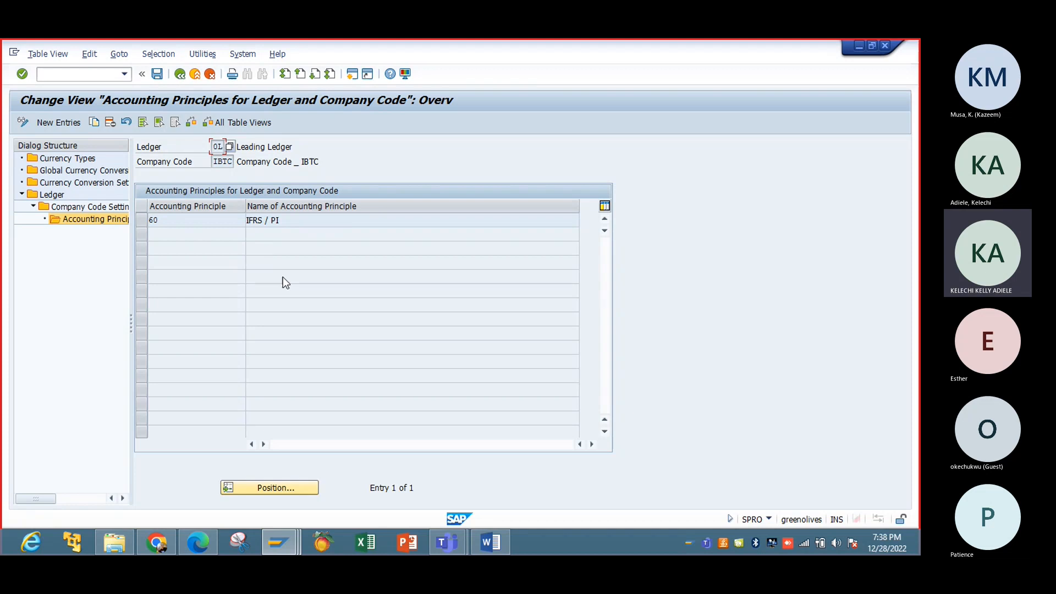
{"action": "left_click", "coordinate": [142, 221]}
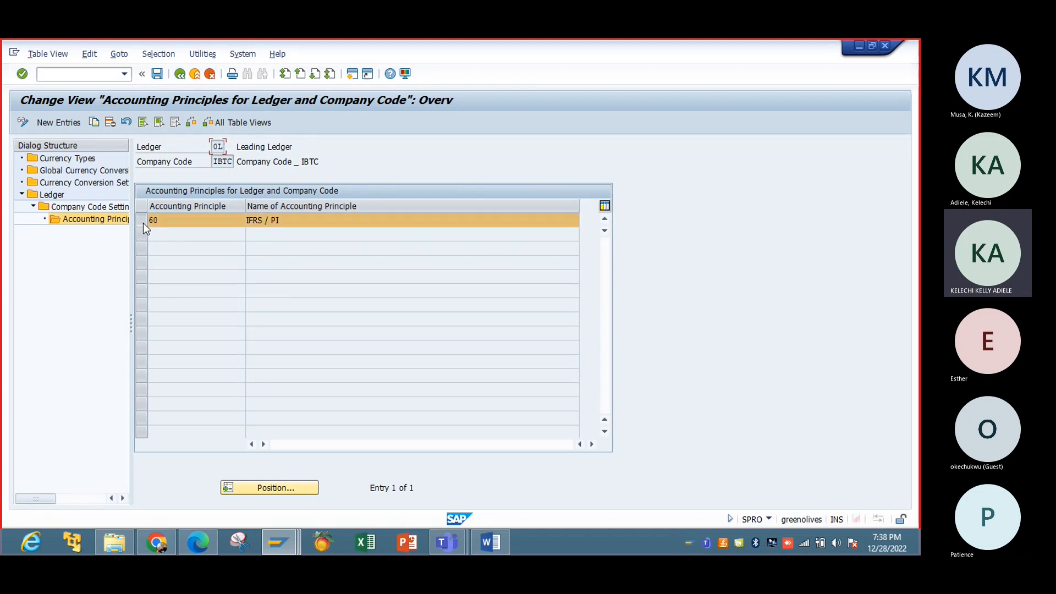
{"action": "left_click", "coordinate": [113, 125]}
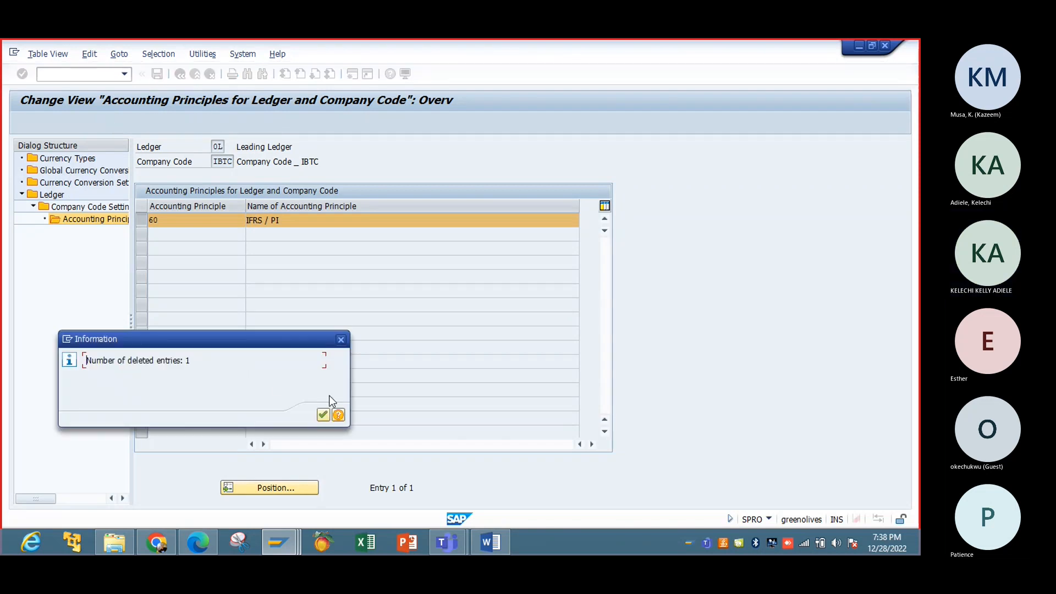
{"action": "left_click", "coordinate": [322, 415]}
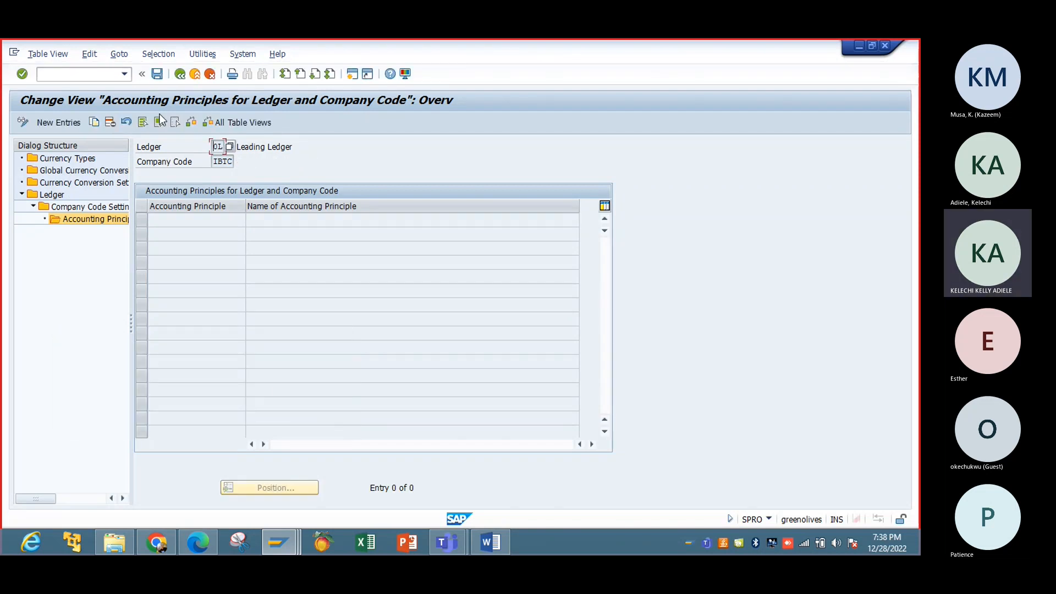
{"action": "left_click", "coordinate": [157, 81]}
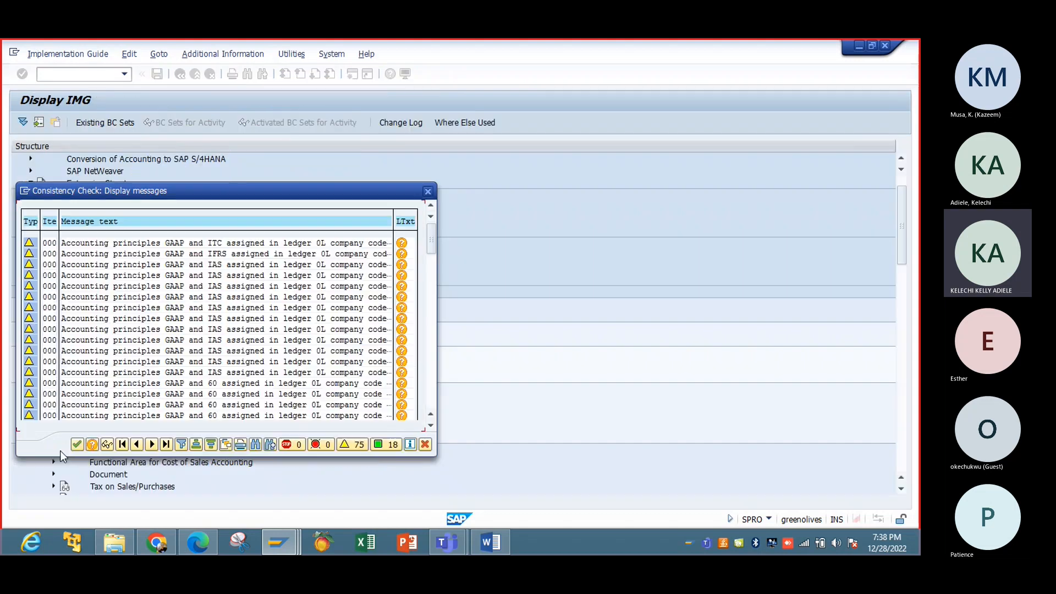
{"action": "left_click", "coordinate": [77, 444]}
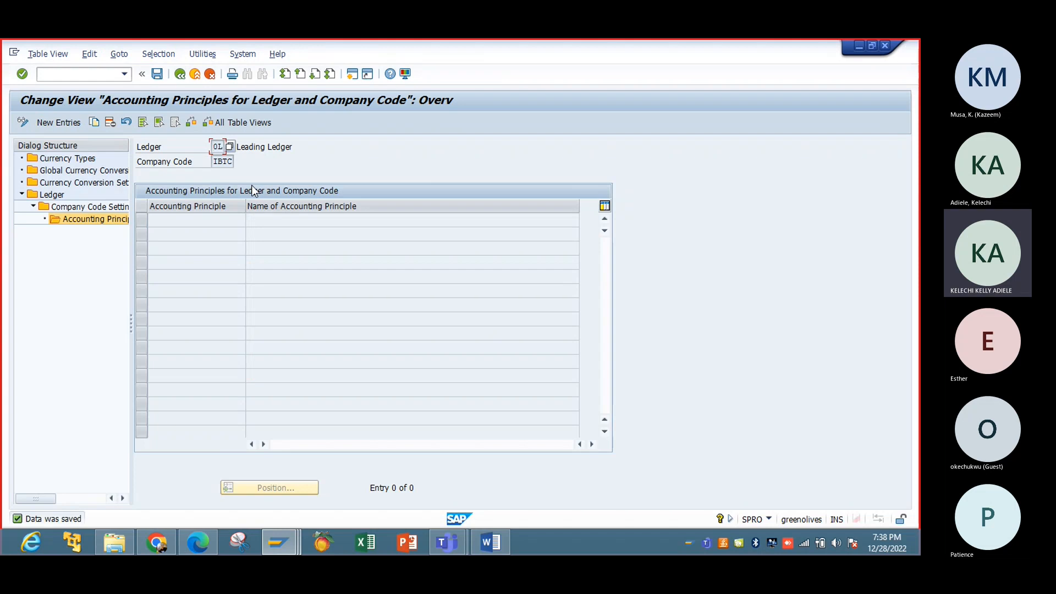
{"action": "left_click", "coordinate": [180, 75]}
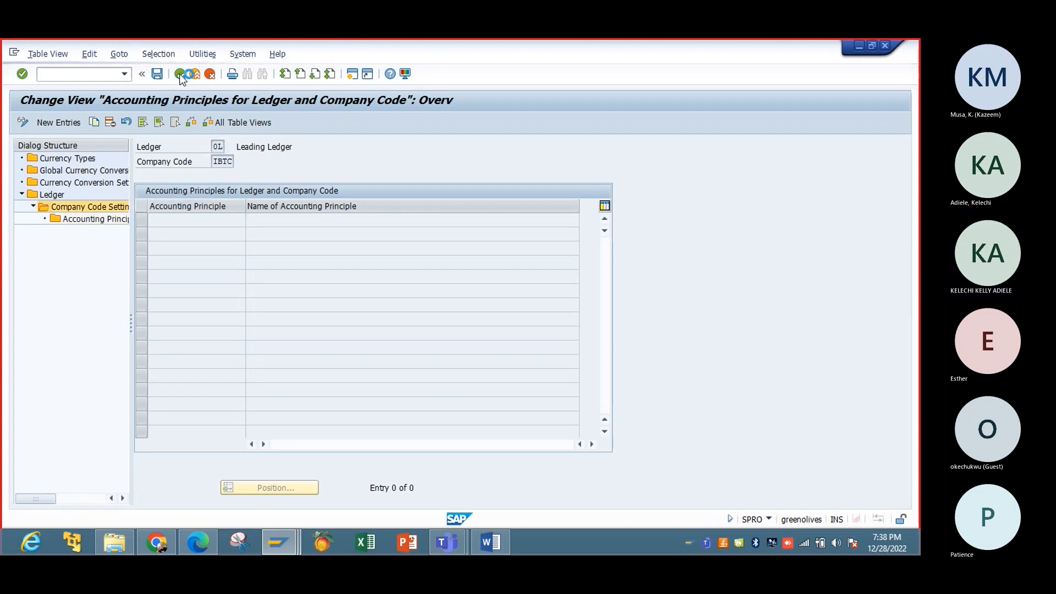
{"action": "left_click", "coordinate": [157, 75]}
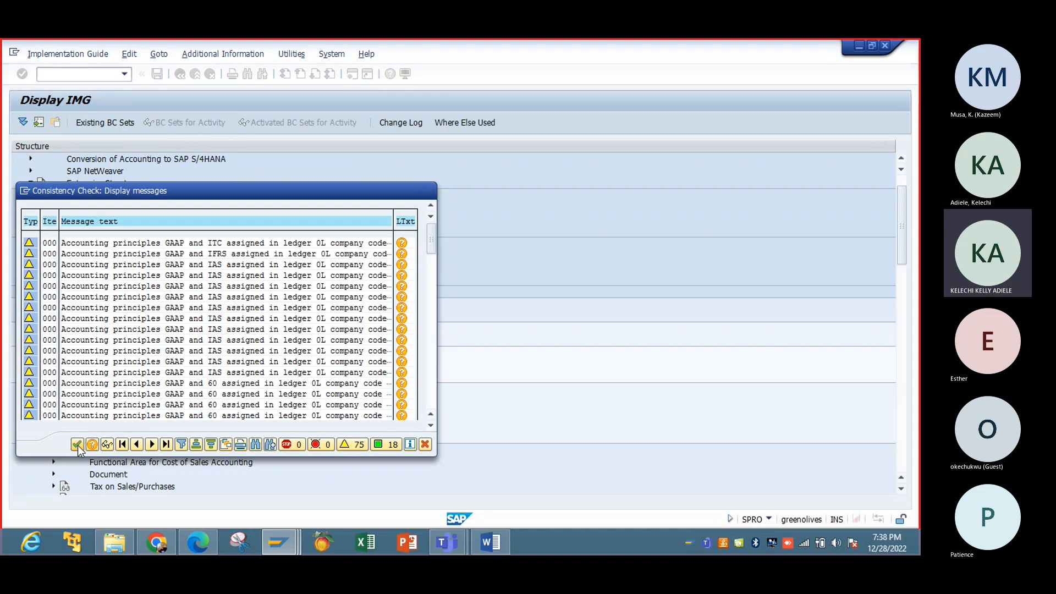
Step: Dismiss the check messages and return to ledger 0L's overview of all 32 company codes
{"action": "left_click", "coordinate": [78, 444]}
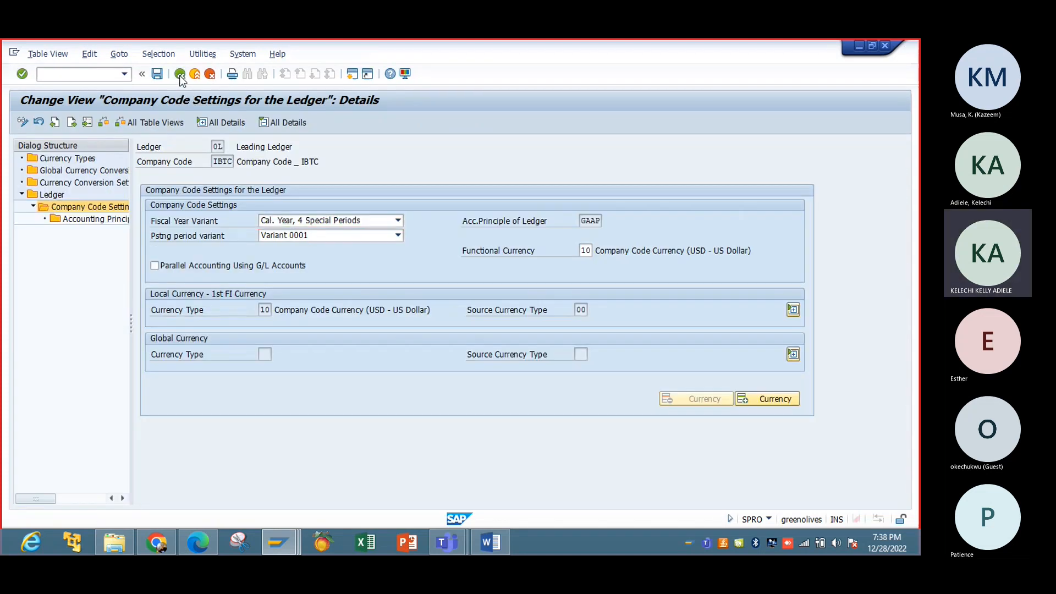
{"action": "left_click", "coordinate": [180, 74]}
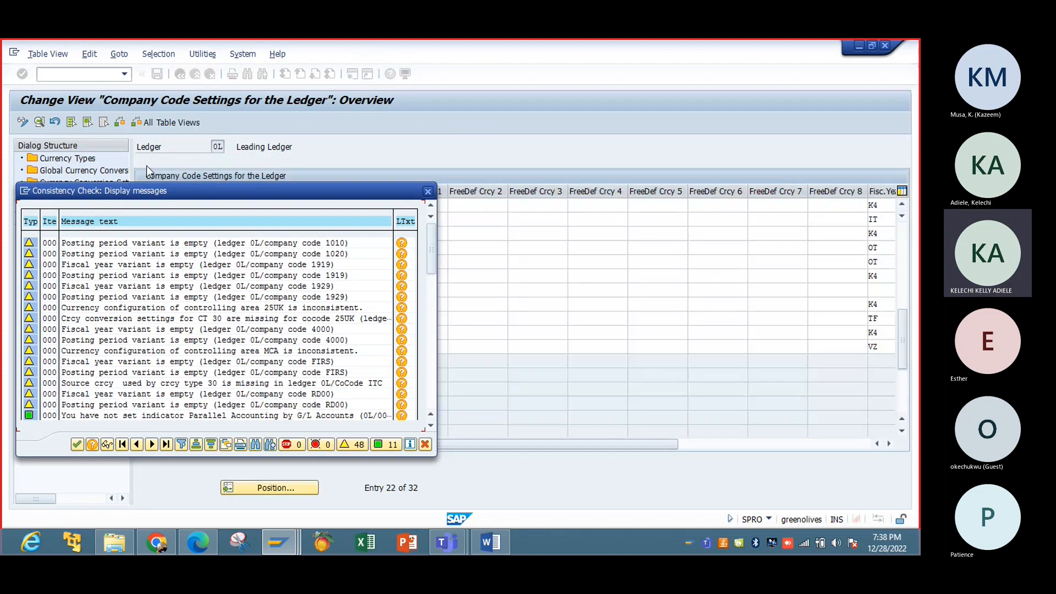
{"action": "left_click", "coordinate": [427, 192]}
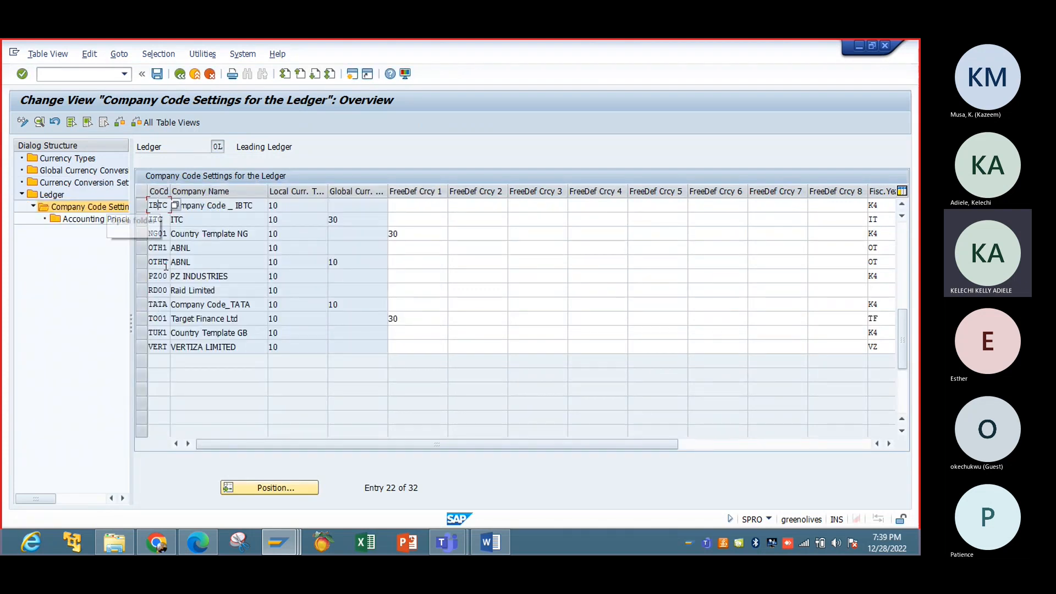
Step: Review Currency Types, Global Currency Conversion Settings, and company code conversion settings for type 30 GBP
{"action": "double_click", "coordinate": [78, 159]}
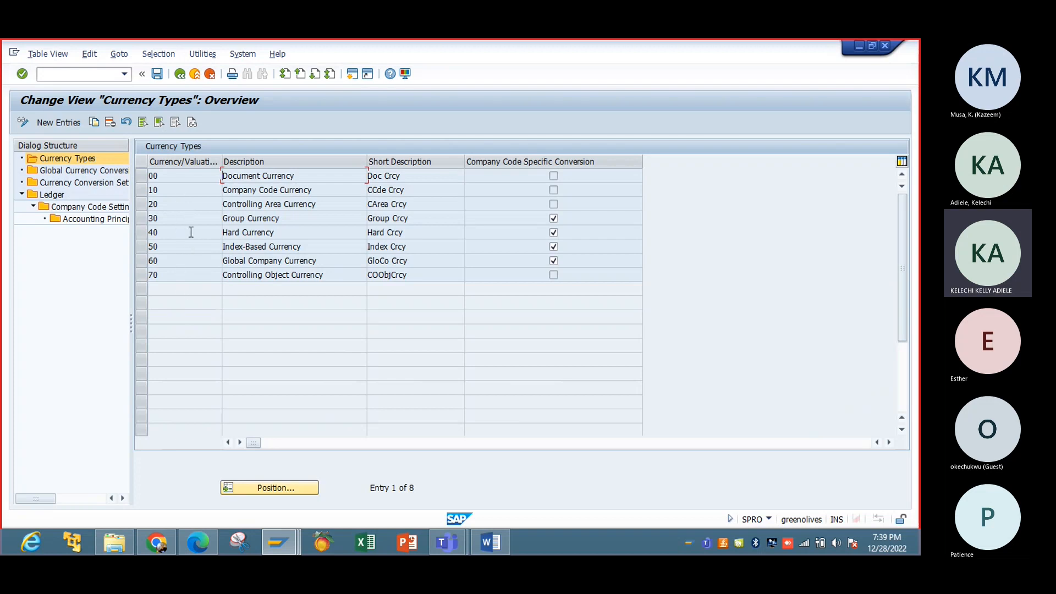
{"action": "left_click", "coordinate": [113, 174]}
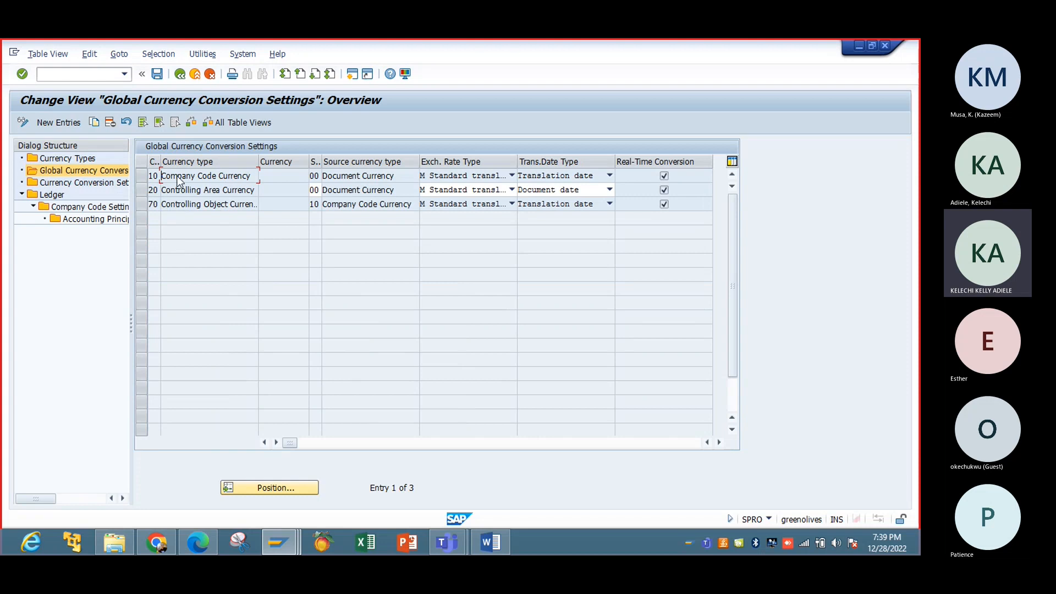
{"action": "left_click", "coordinate": [92, 186]}
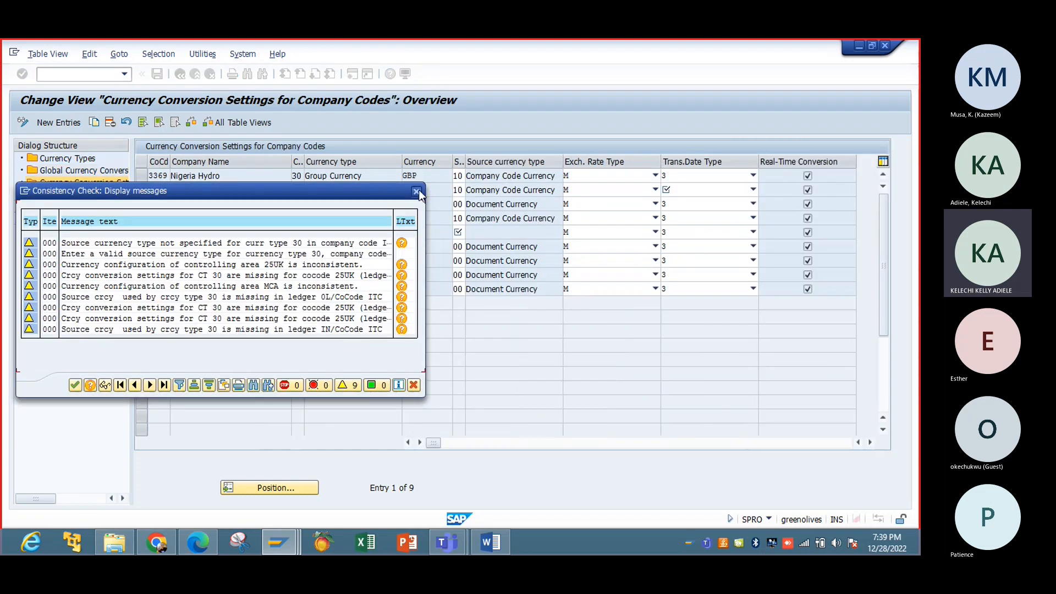
{"action": "left_click", "coordinate": [417, 191]}
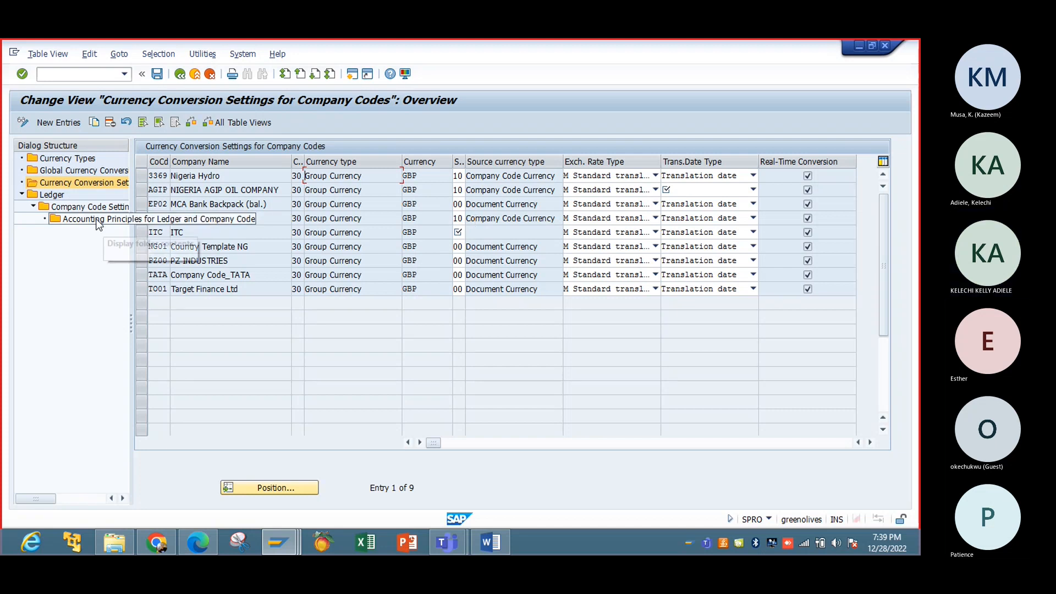
Step: Go from the Ledger overview through 0L Leading Ledger's company code settings to IBTC's details
{"action": "double_click", "coordinate": [58, 197]}
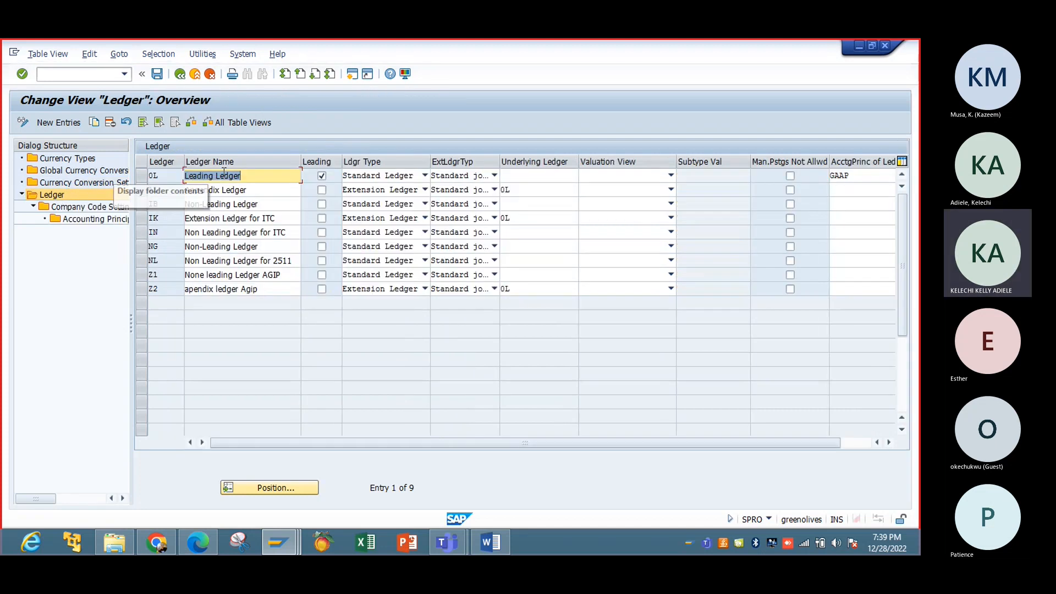
{"action": "double_click", "coordinate": [112, 208]}
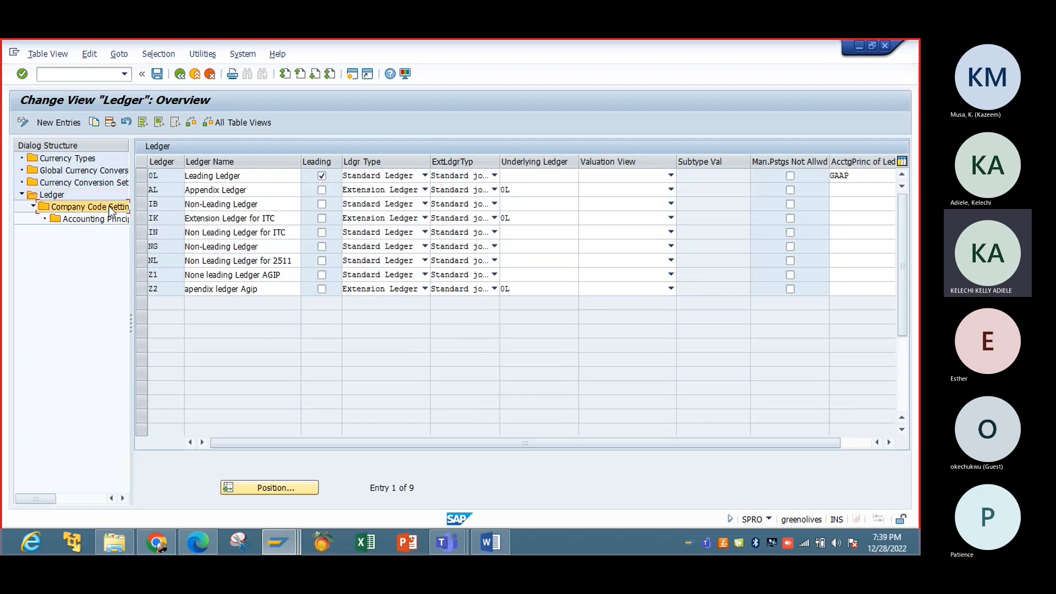
{"action": "left_click", "coordinate": [145, 177]}
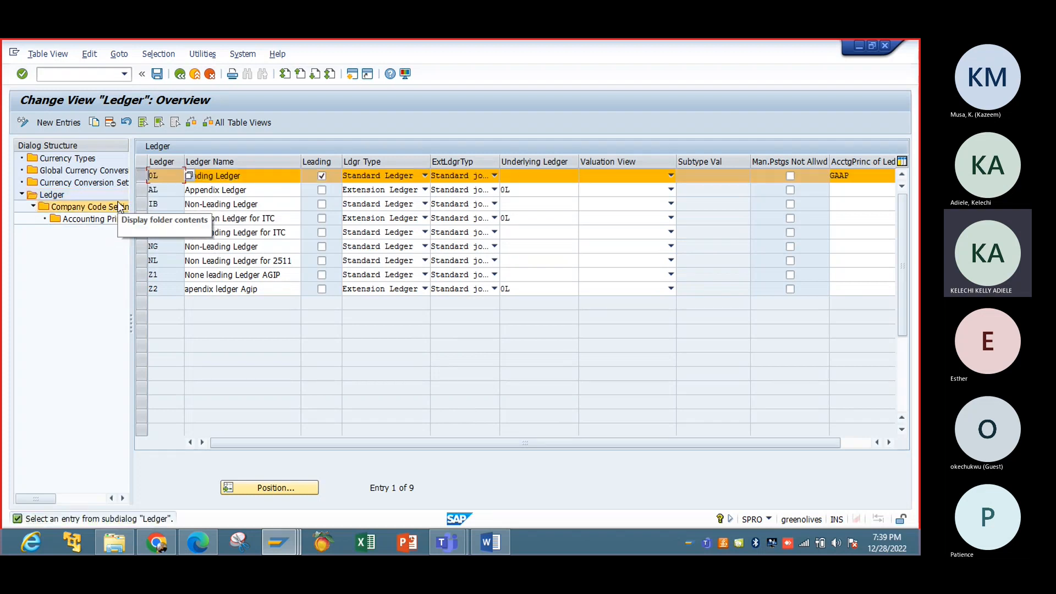
{"action": "double_click", "coordinate": [119, 207]}
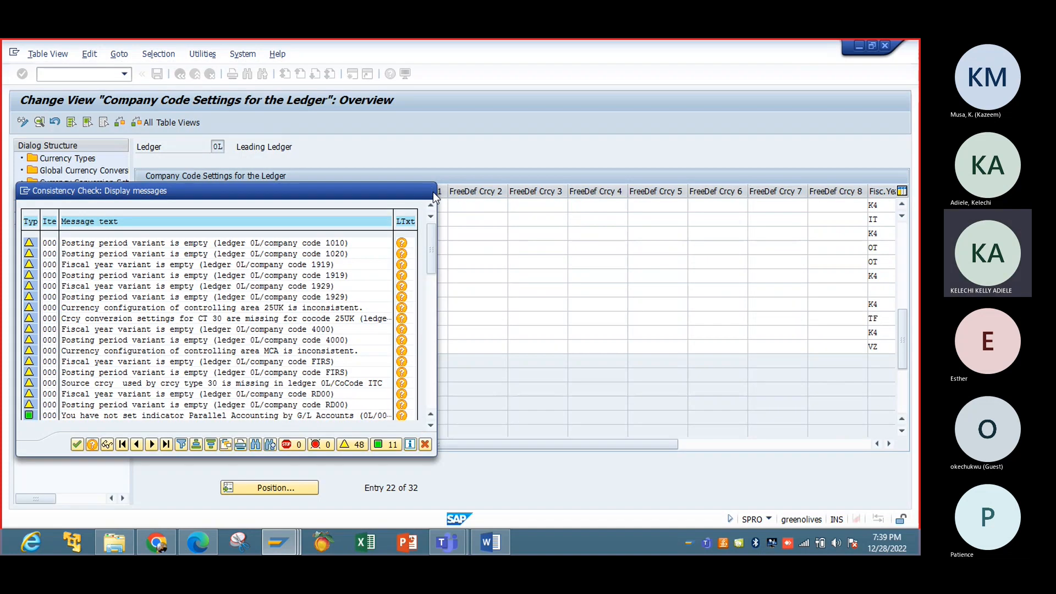
{"action": "left_click", "coordinate": [433, 192]}
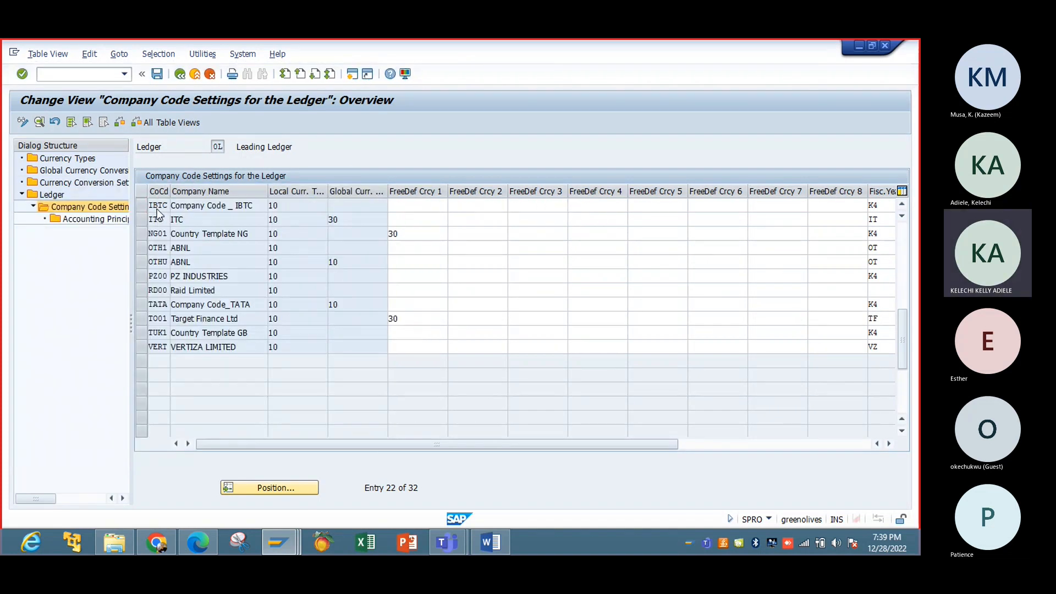
{"action": "double_click", "coordinate": [157, 210]}
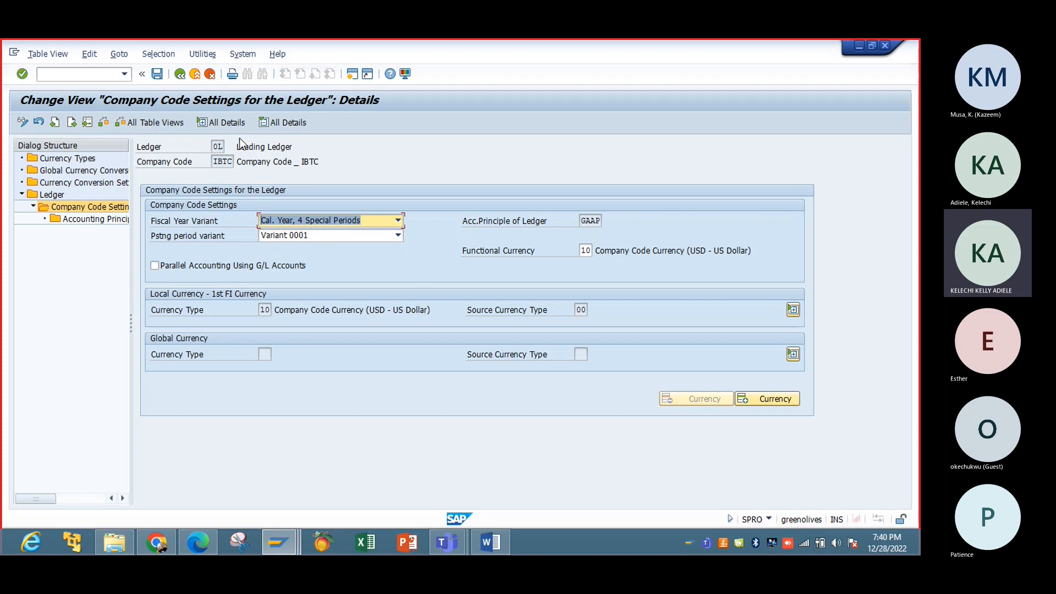
{"action": "left_click", "coordinate": [159, 77]}
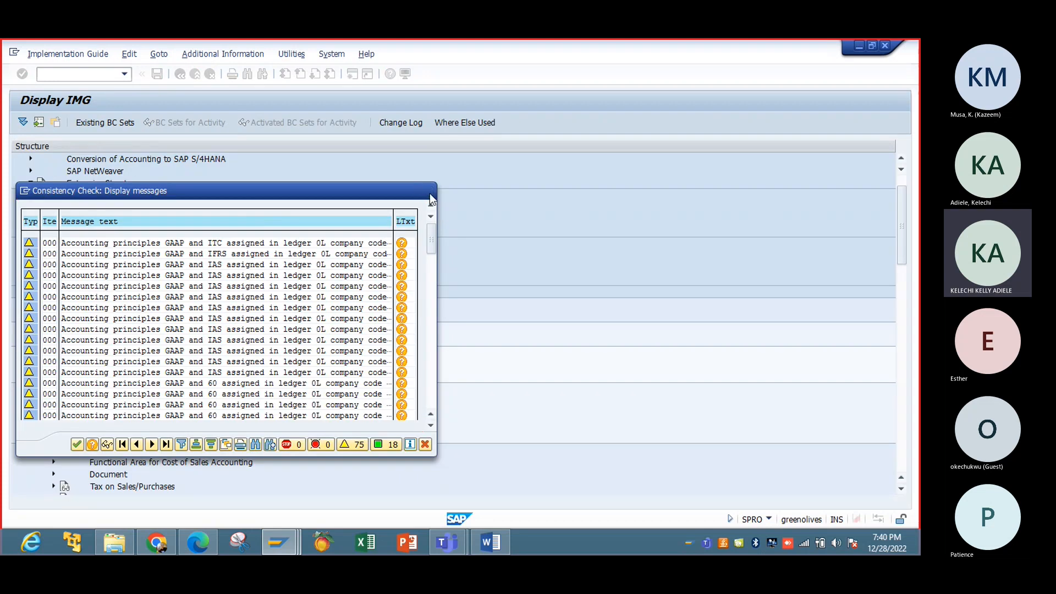
{"action": "left_click", "coordinate": [428, 191]}
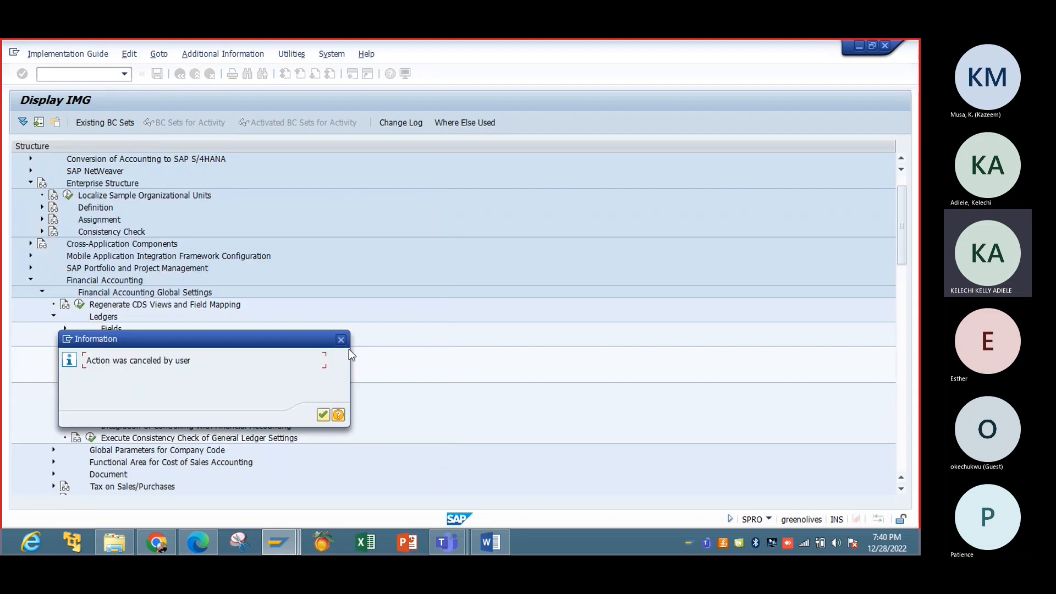
{"action": "key", "text": "Return"}
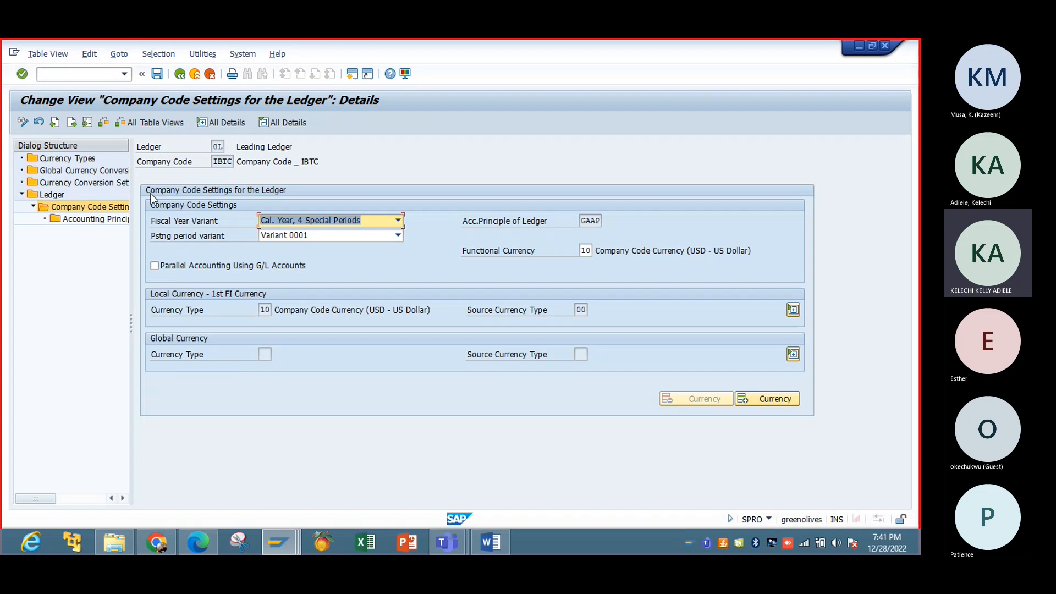
Step: Retry saving, dismiss the check messages, back out to the IMG tree, and bring up the FICO transaction-code PDF
{"action": "left_click", "coordinate": [159, 75]}
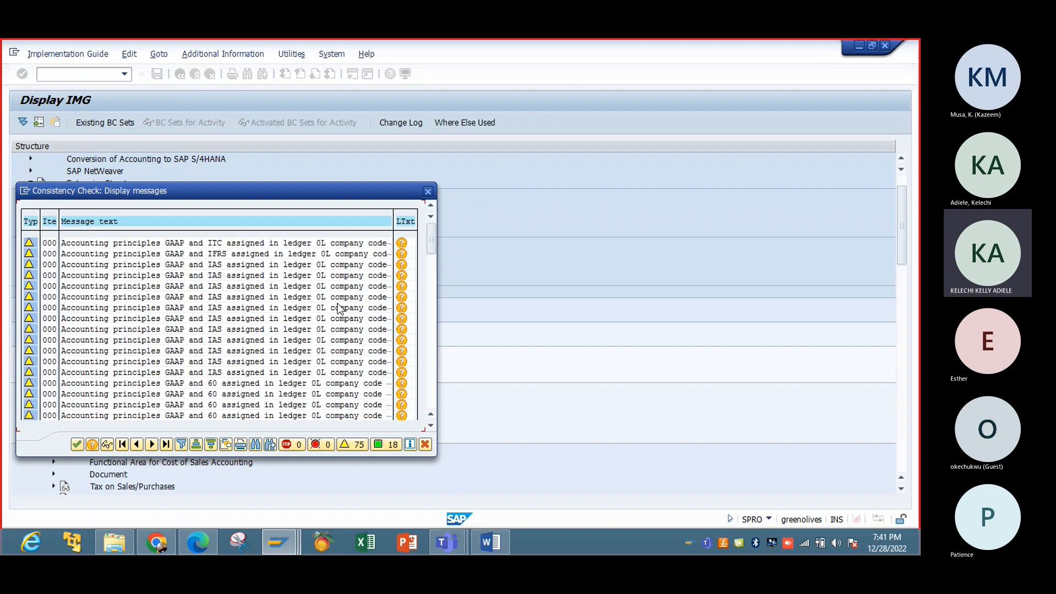
{"action": "key", "text": "Escape"}
{"action": "left_click", "coordinate": [342, 339]}
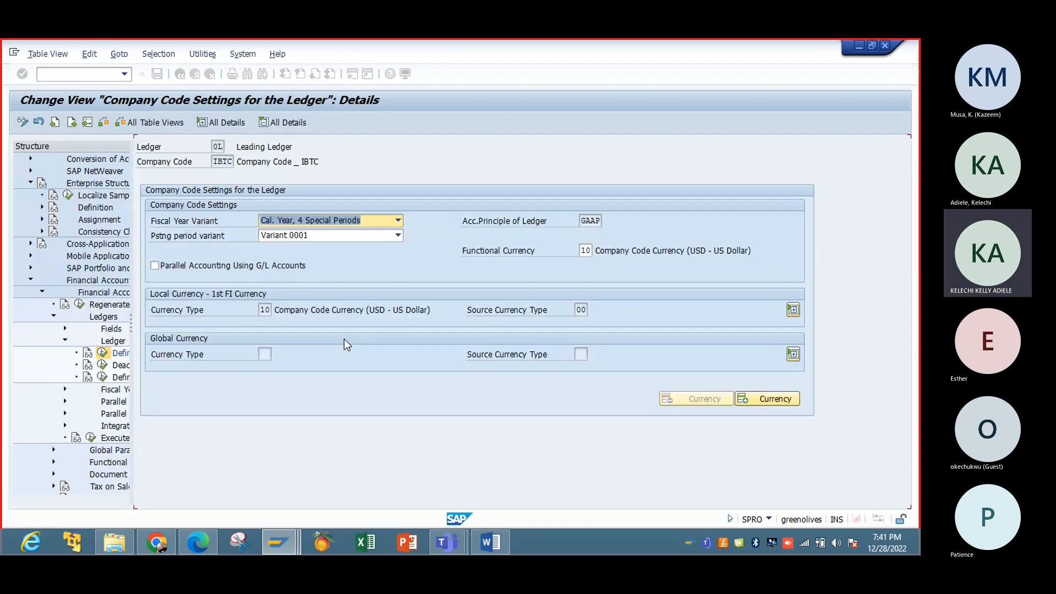
{"action": "left_click", "coordinate": [177, 76]}
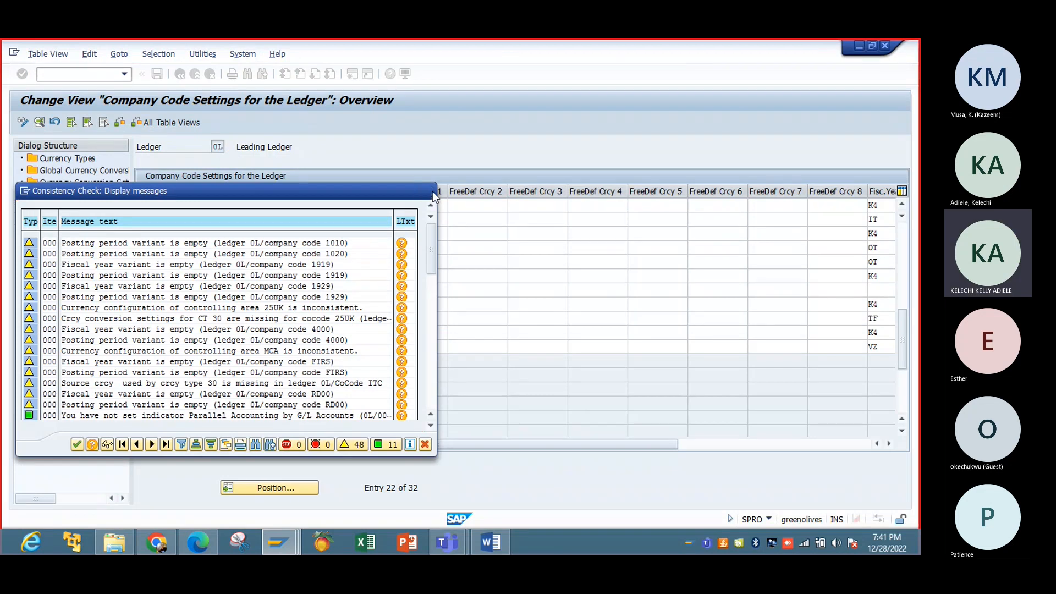
{"action": "left_click", "coordinate": [430, 192]}
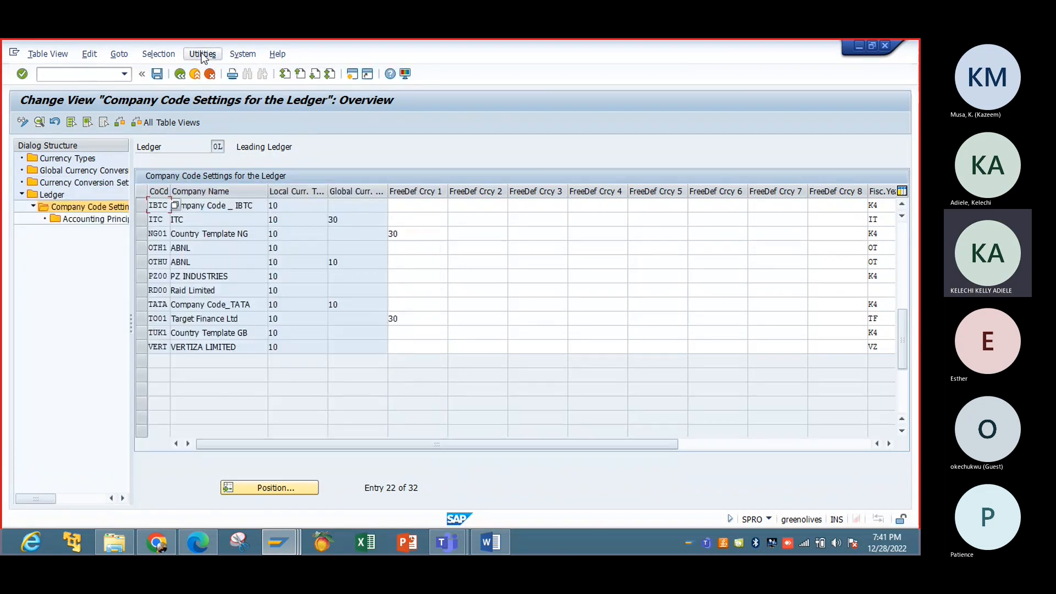
{"action": "left_click", "coordinate": [180, 75]}
{"action": "left_click", "coordinate": [180, 75]}
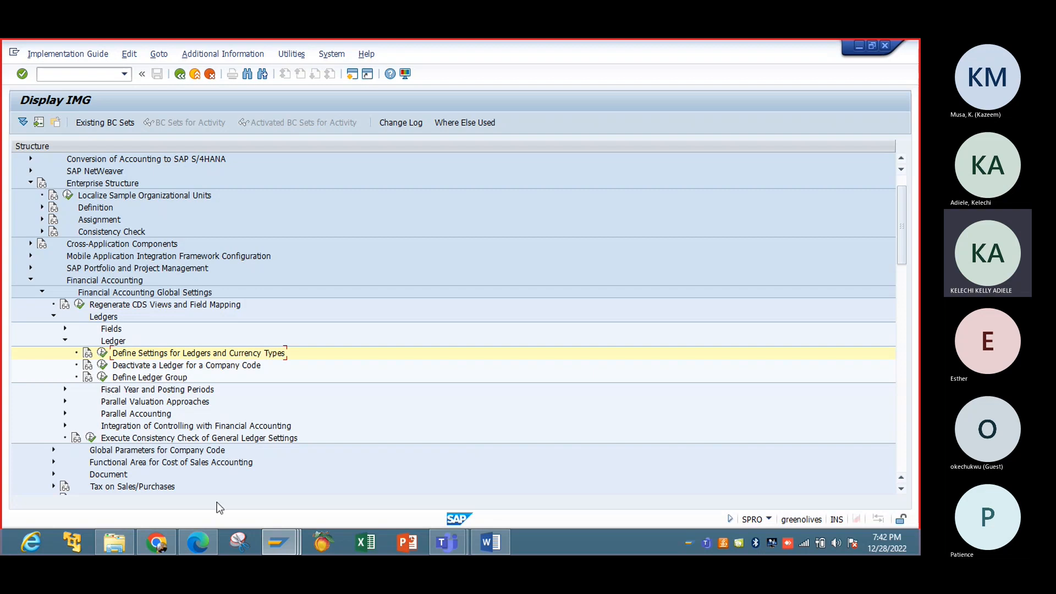
{"action": "left_click", "coordinate": [198, 545]}
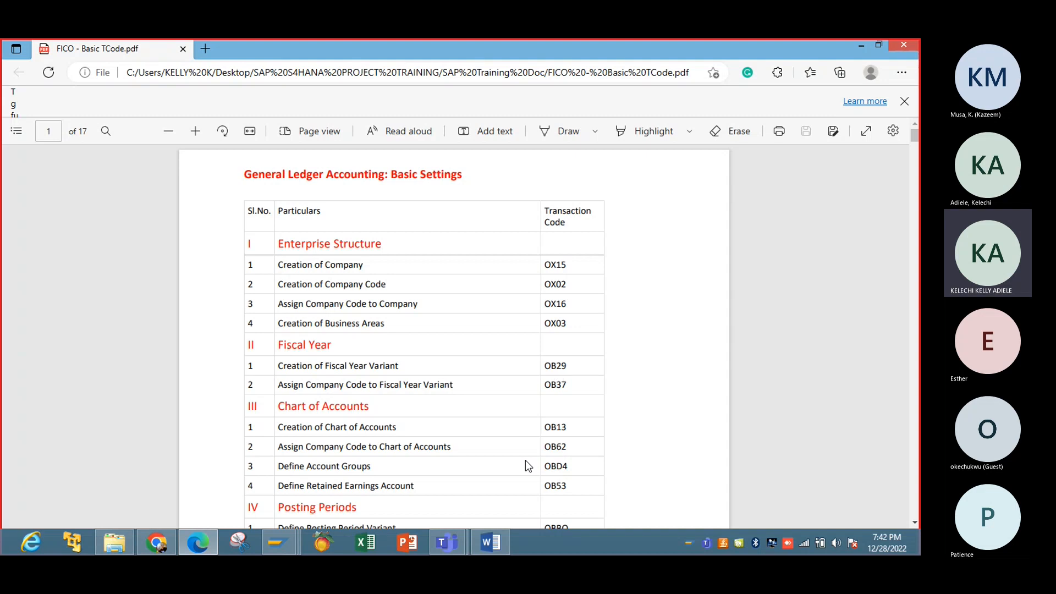
{"action": "left_click", "coordinate": [862, 48]}
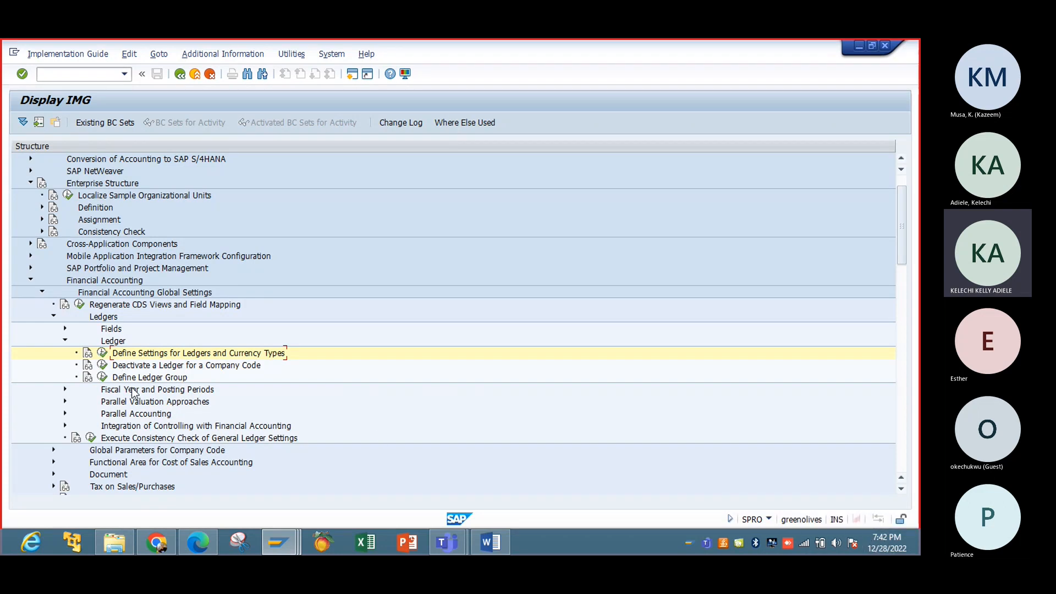
Step: Execute Define Ledger Group from the IMG tree to list the nine ledger groups
{"action": "left_click", "coordinate": [102, 378]}
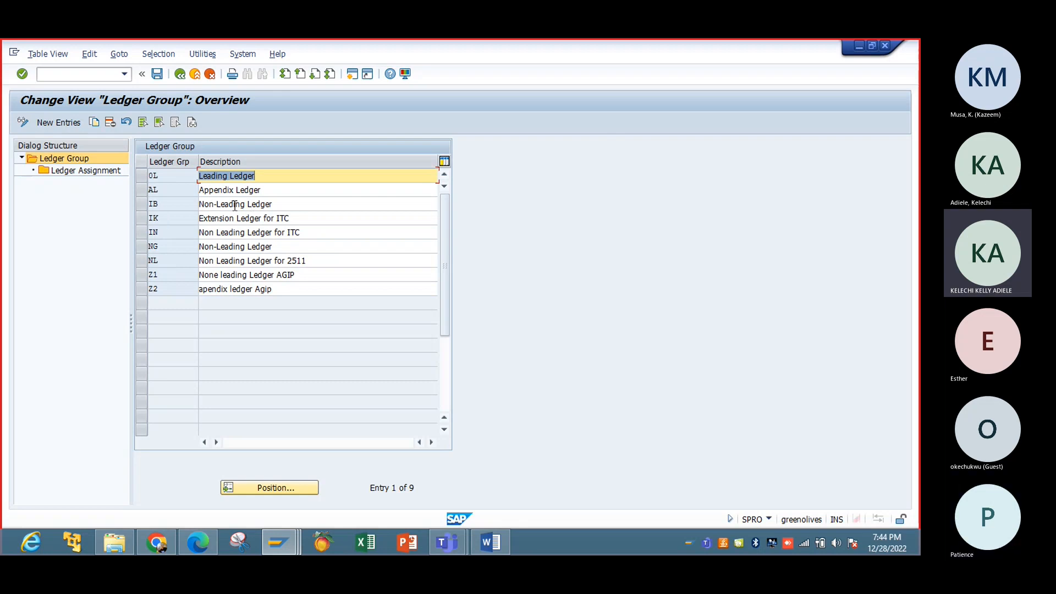
Step: Append 'FOR IBTC' to ledger group IB's description and save it under a customizing request
{"action": "left_click", "coordinate": [284, 204]}
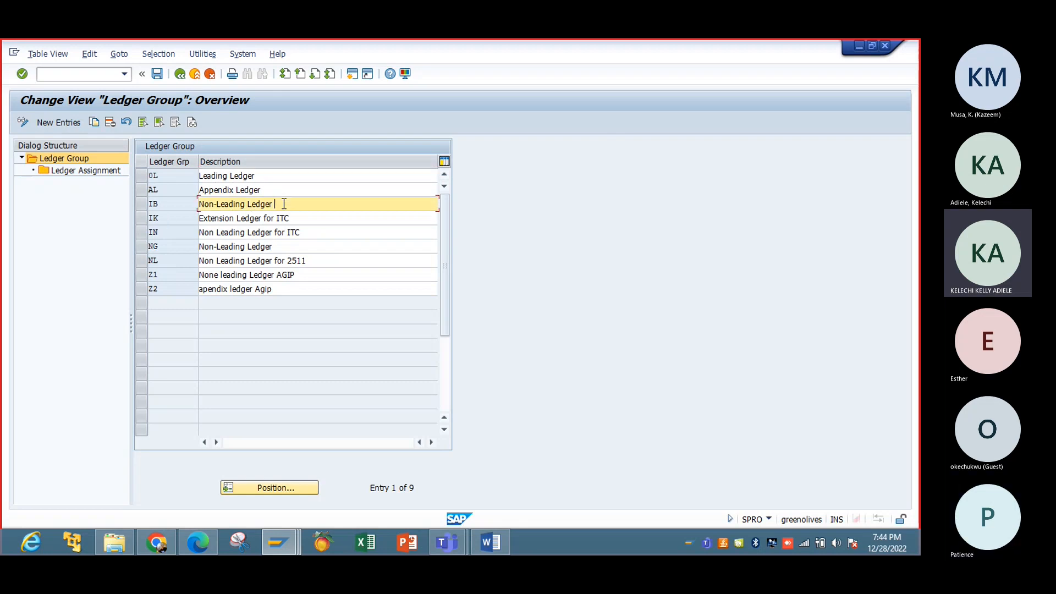
{"action": "type", "text": "FOR"}
{"action": "type", "text": "IBTC"}
{"action": "key", "text": "ctrl+s"}
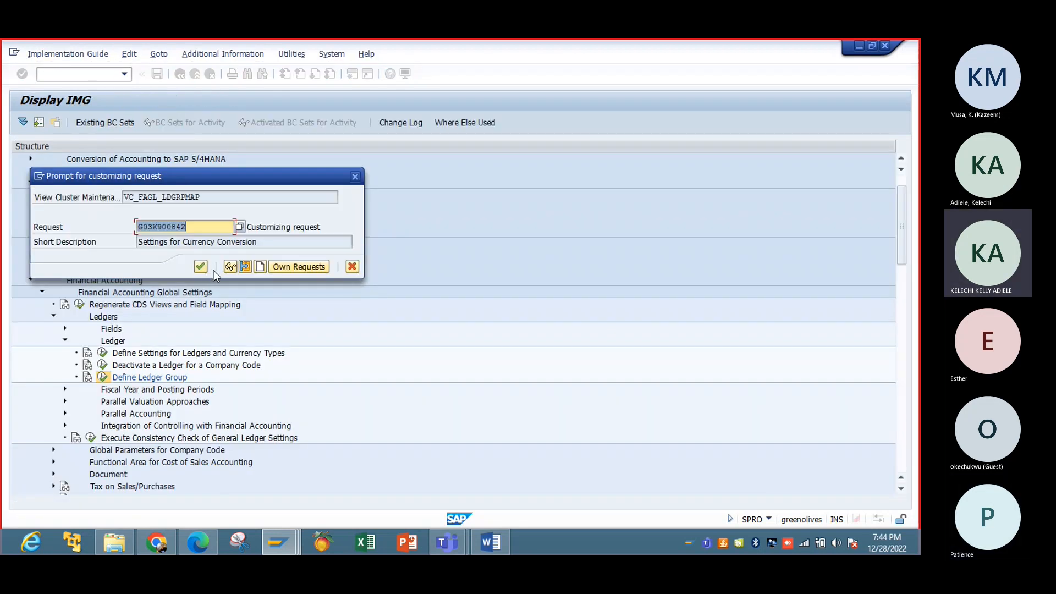
{"action": "left_click", "coordinate": [201, 266]}
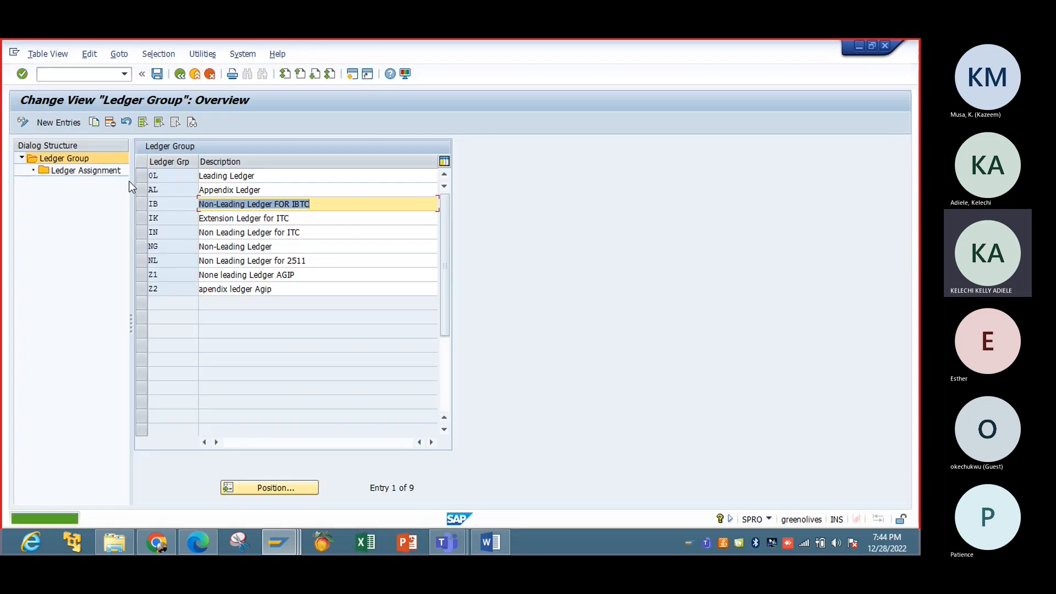
Step: Check which ledgers are assigned to ledger group 0L, then return to the group list
{"action": "left_click", "coordinate": [143, 172]}
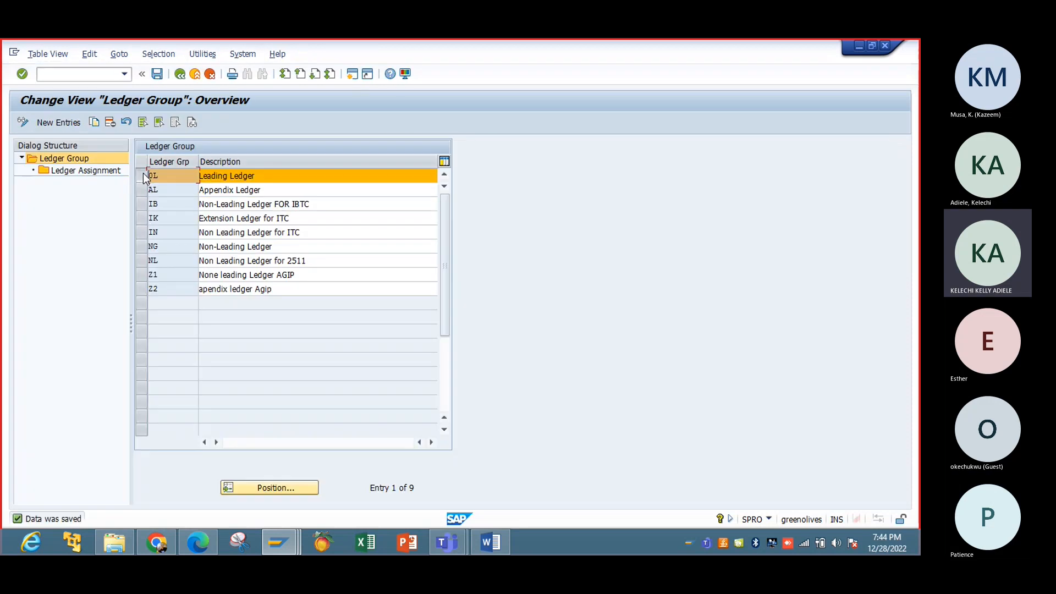
{"action": "left_click", "coordinate": [80, 169]}
{"action": "double_click", "coordinate": [81, 170]}
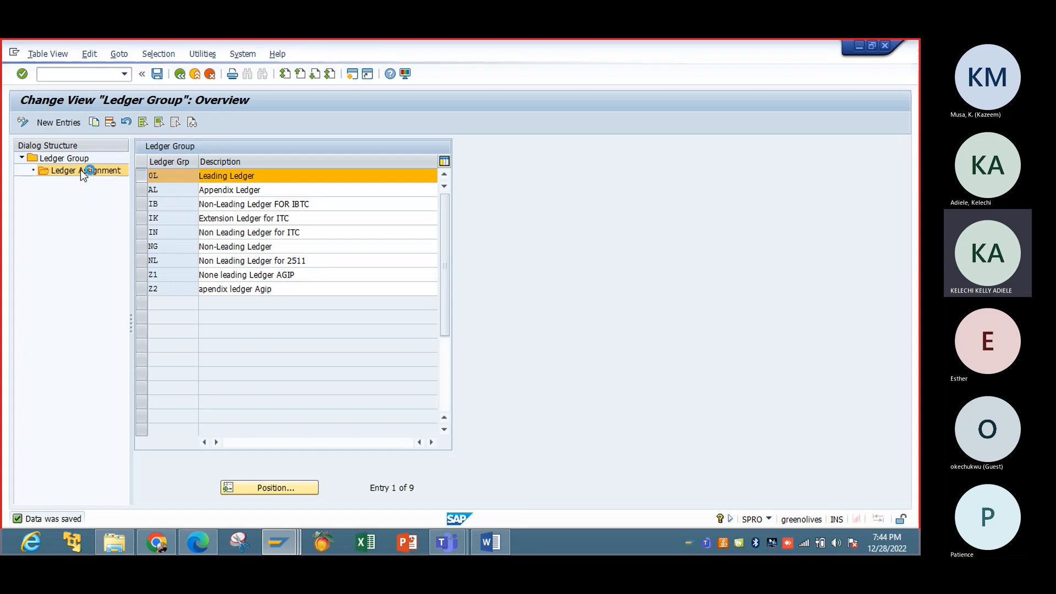
{"action": "left_click", "coordinate": [224, 205]}
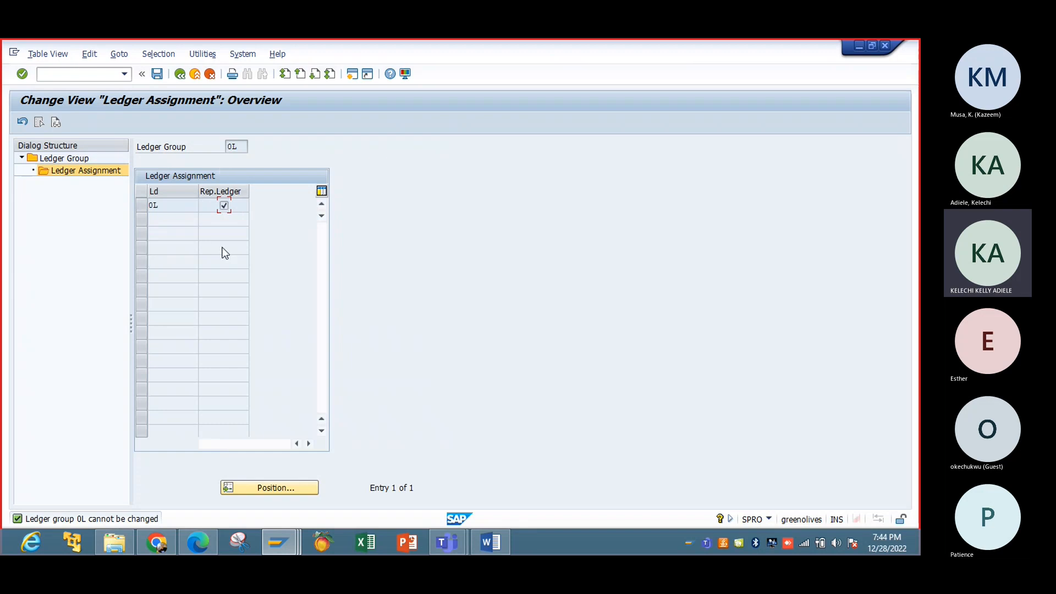
{"action": "left_click", "coordinate": [180, 73]}
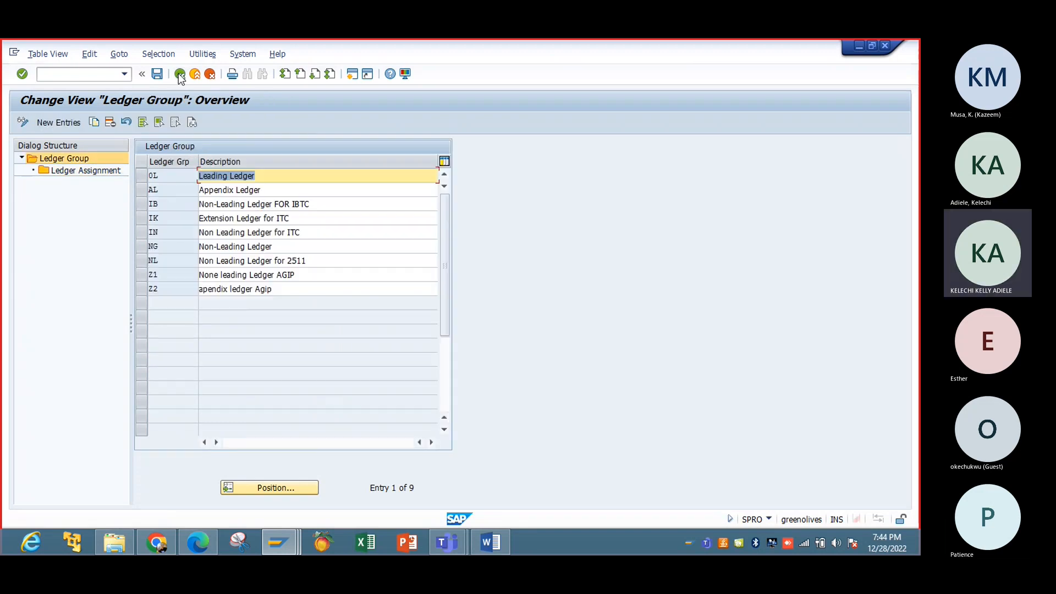
Step: Check and save IB's ledger assignment, return to the IMG, and expand Fiscal Year and Posting Periods
{"action": "left_click", "coordinate": [142, 204]}
{"action": "double_click", "coordinate": [93, 168]}
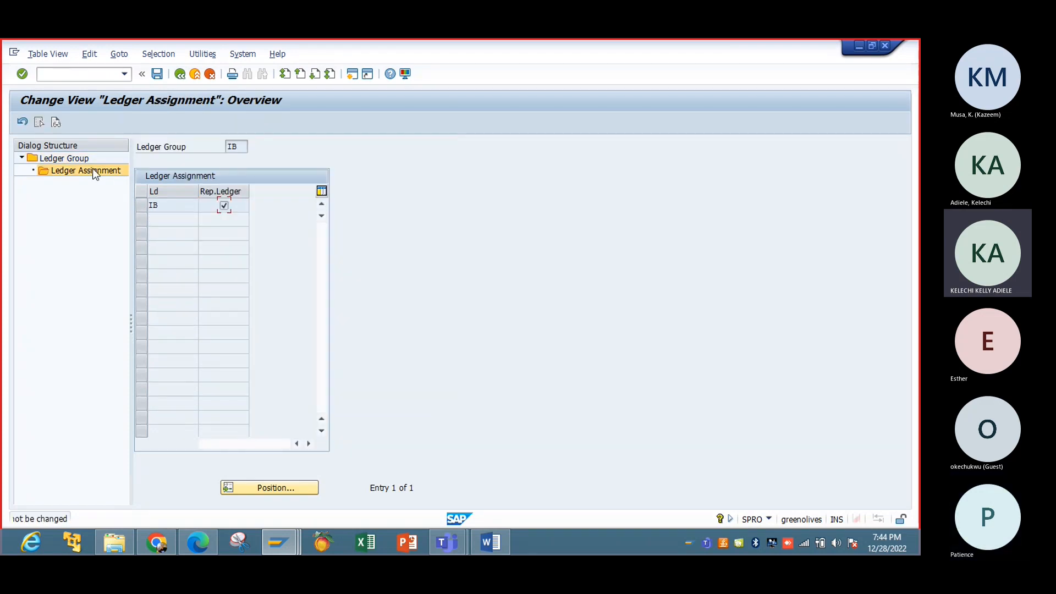
{"action": "left_click", "coordinate": [158, 74]}
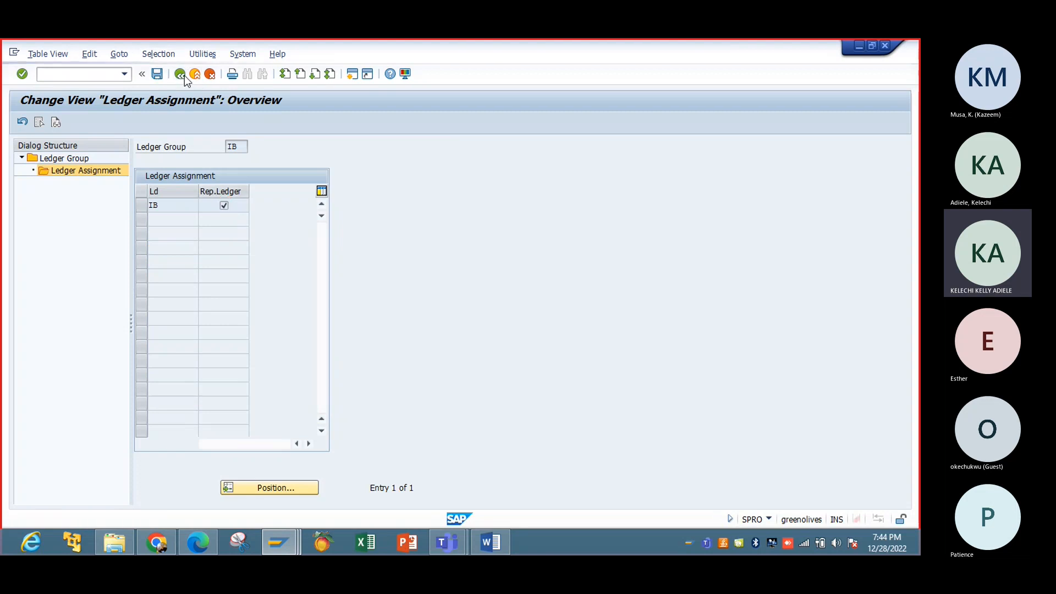
{"action": "left_click", "coordinate": [181, 75]}
{"action": "left_click", "coordinate": [181, 74]}
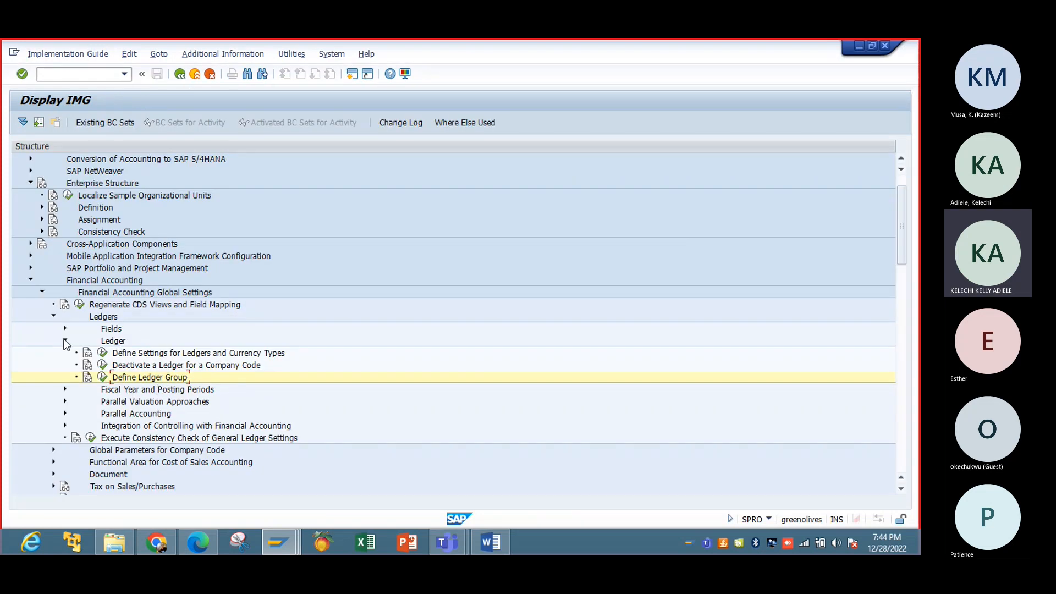
{"action": "left_click", "coordinate": [65, 341]}
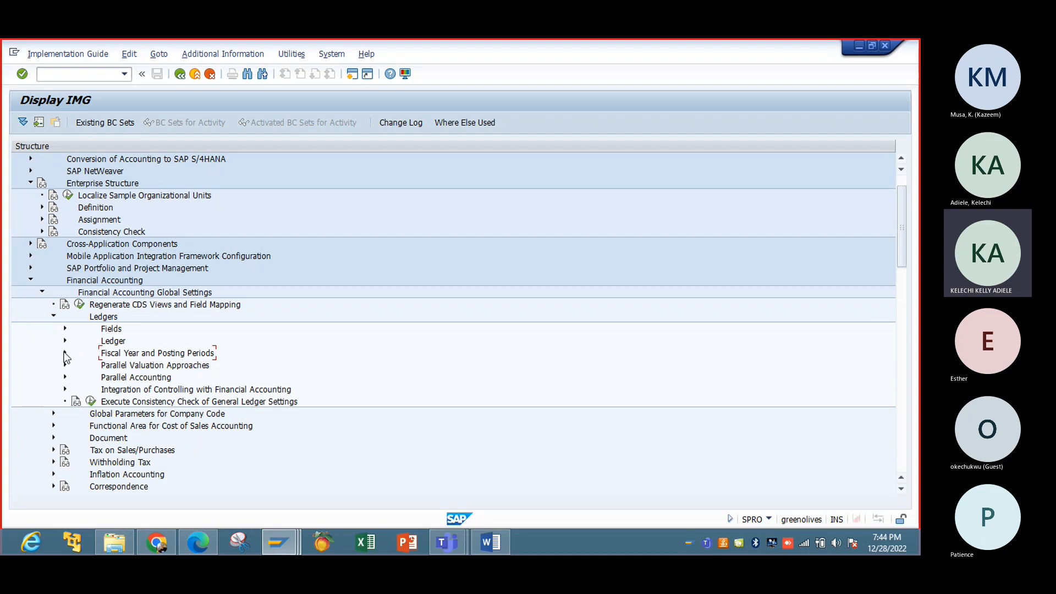
{"action": "left_click", "coordinate": [65, 353]}
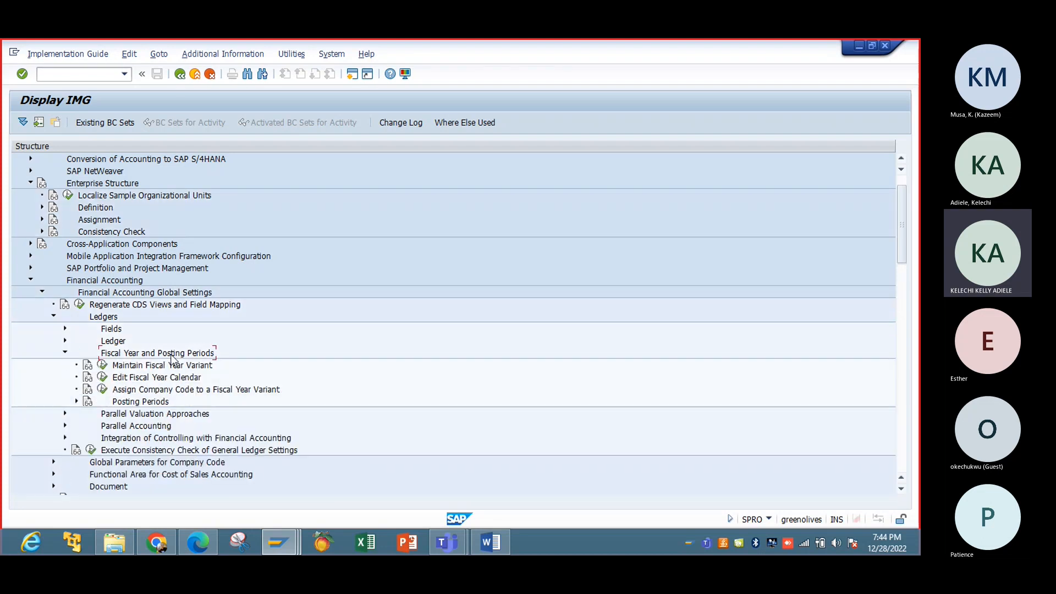